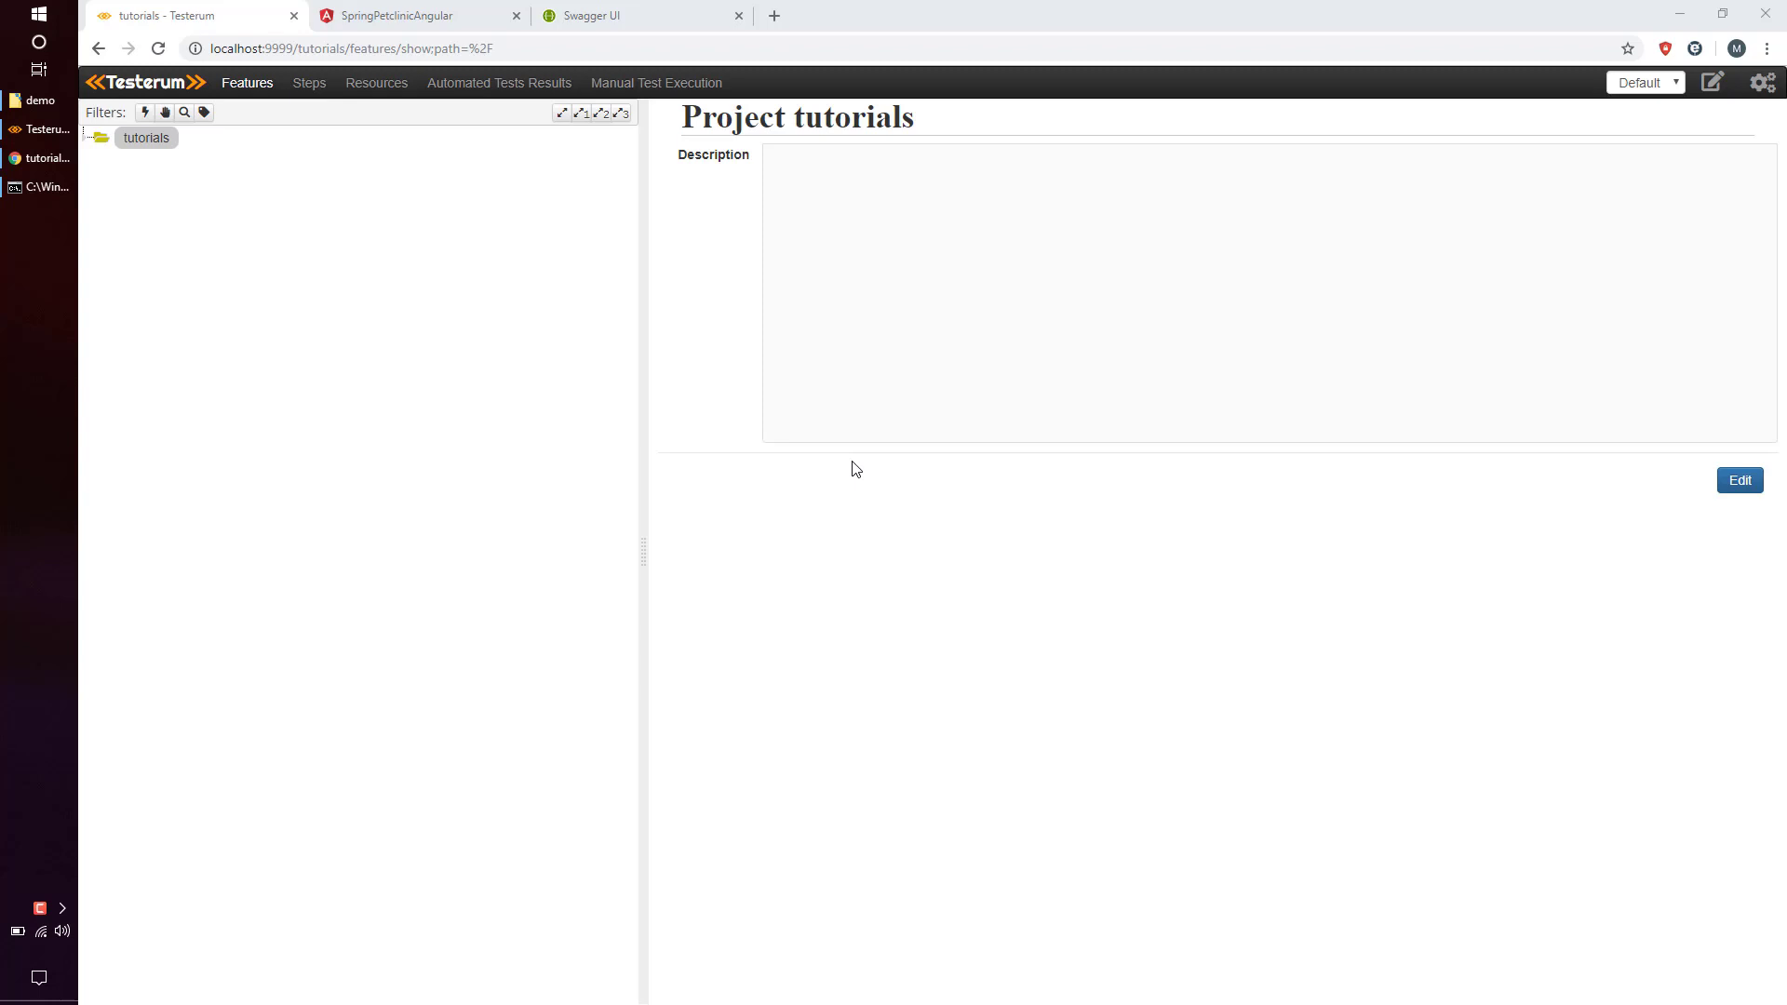
Create and save a feature named 'owner' under the tutorials project.
left_click(211, 142)
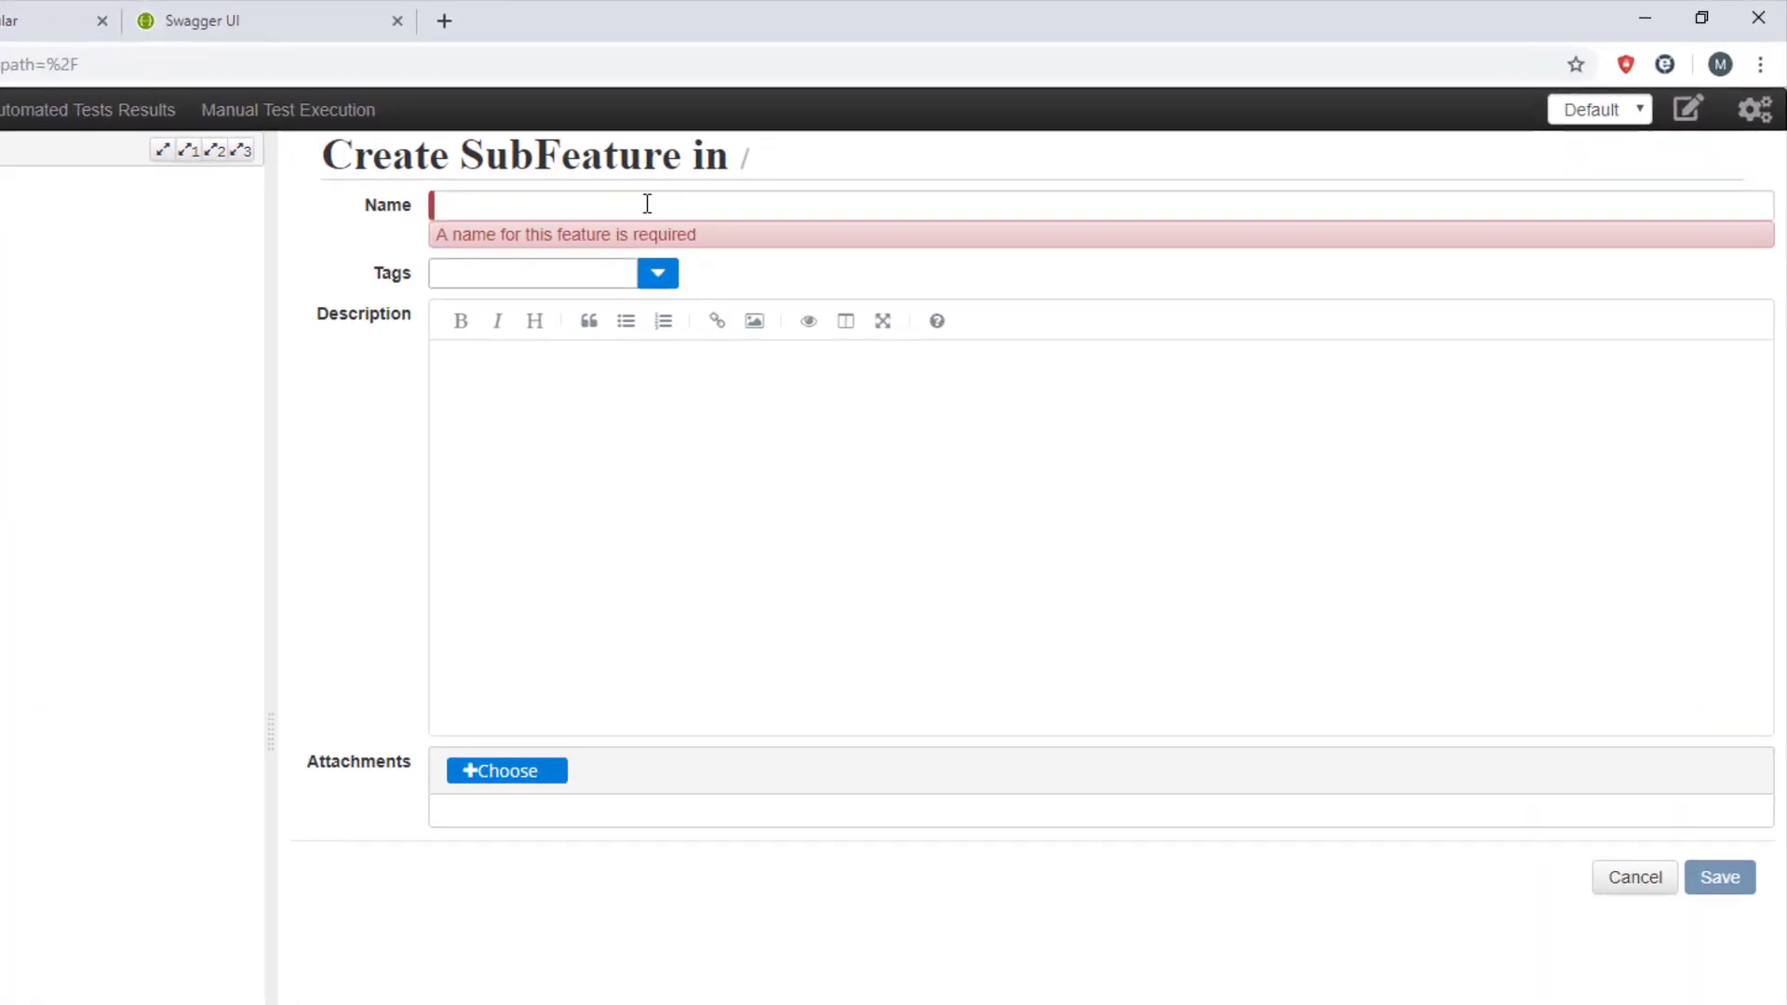
left_click(656, 205)
left_click(489, 264)
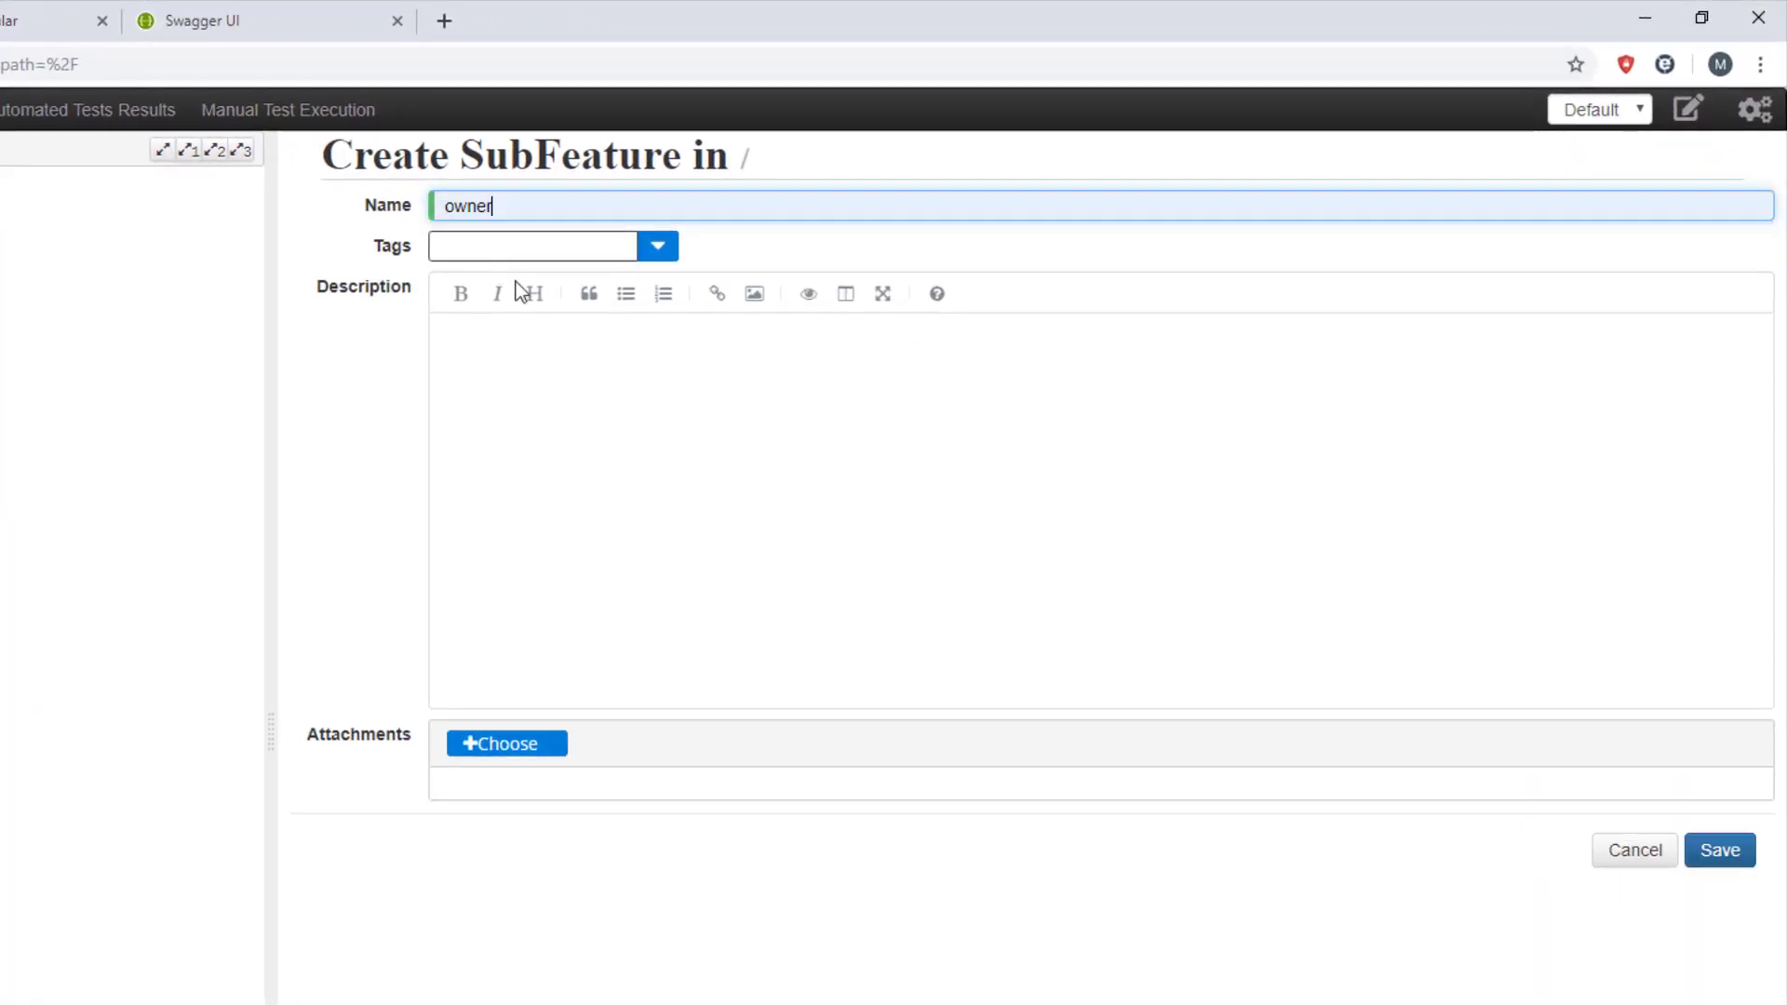
left_click(1742, 857)
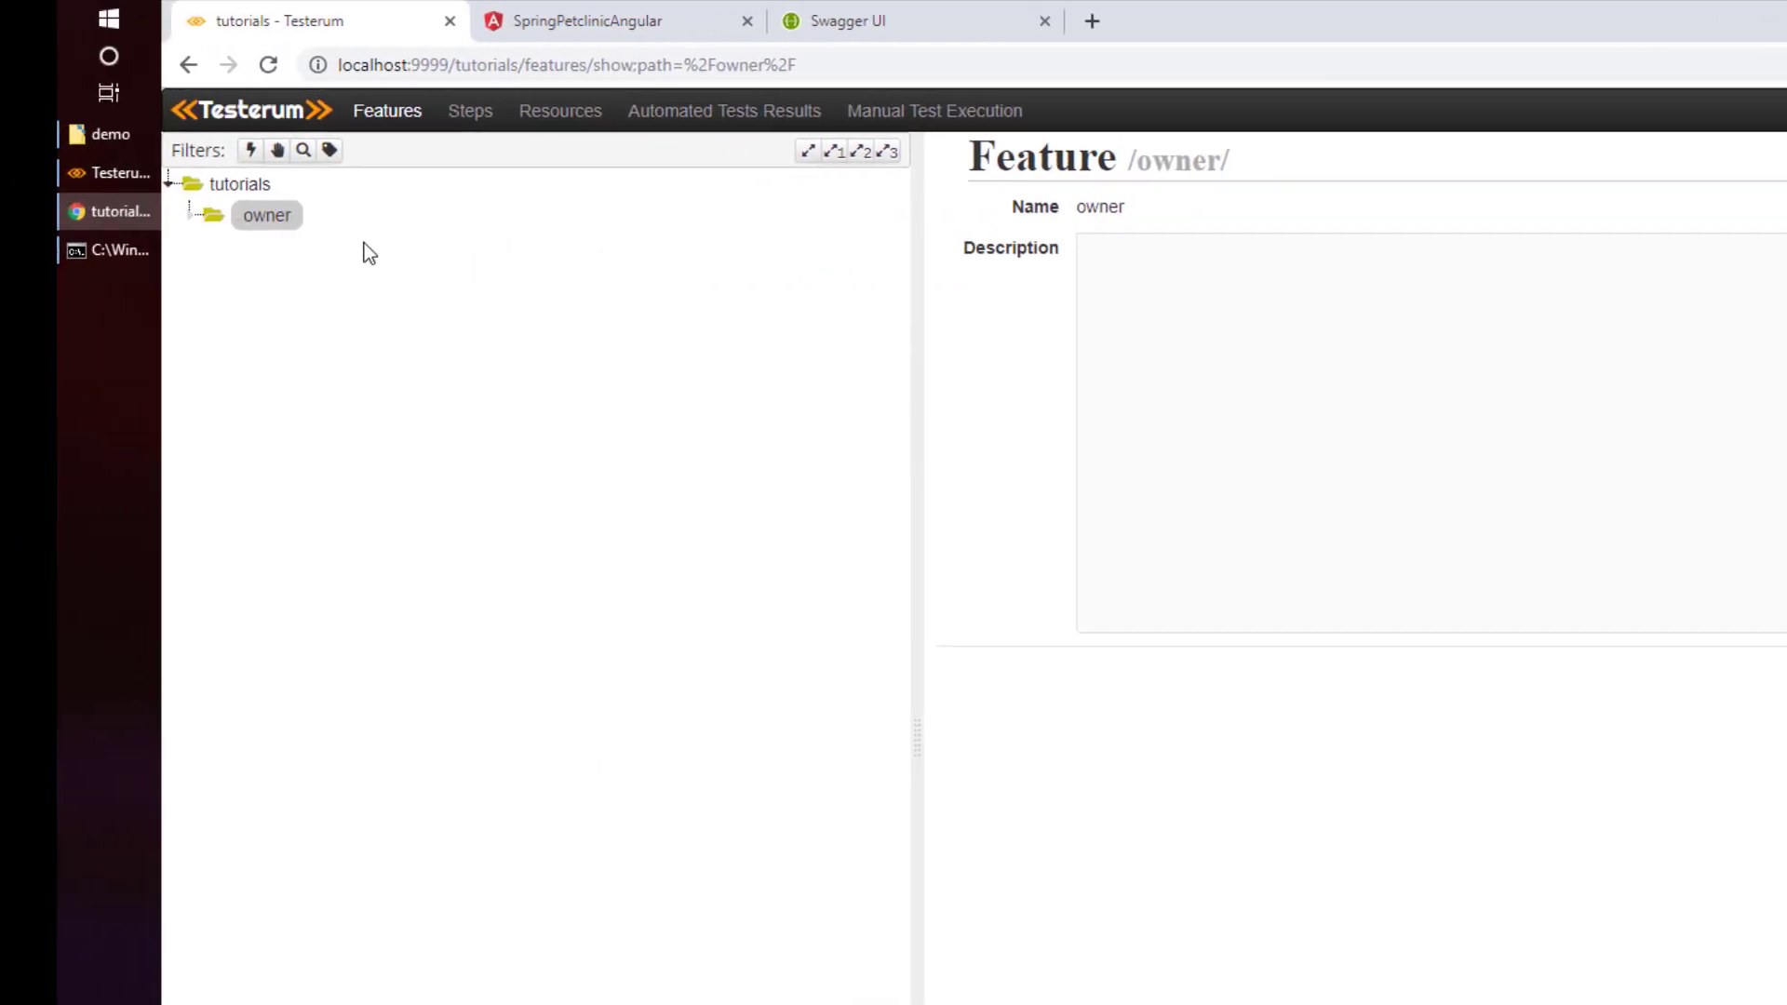
Save test 'Create pet owner and verify it is in the list' with its Given/When/Then steps.
left_click(289, 207)
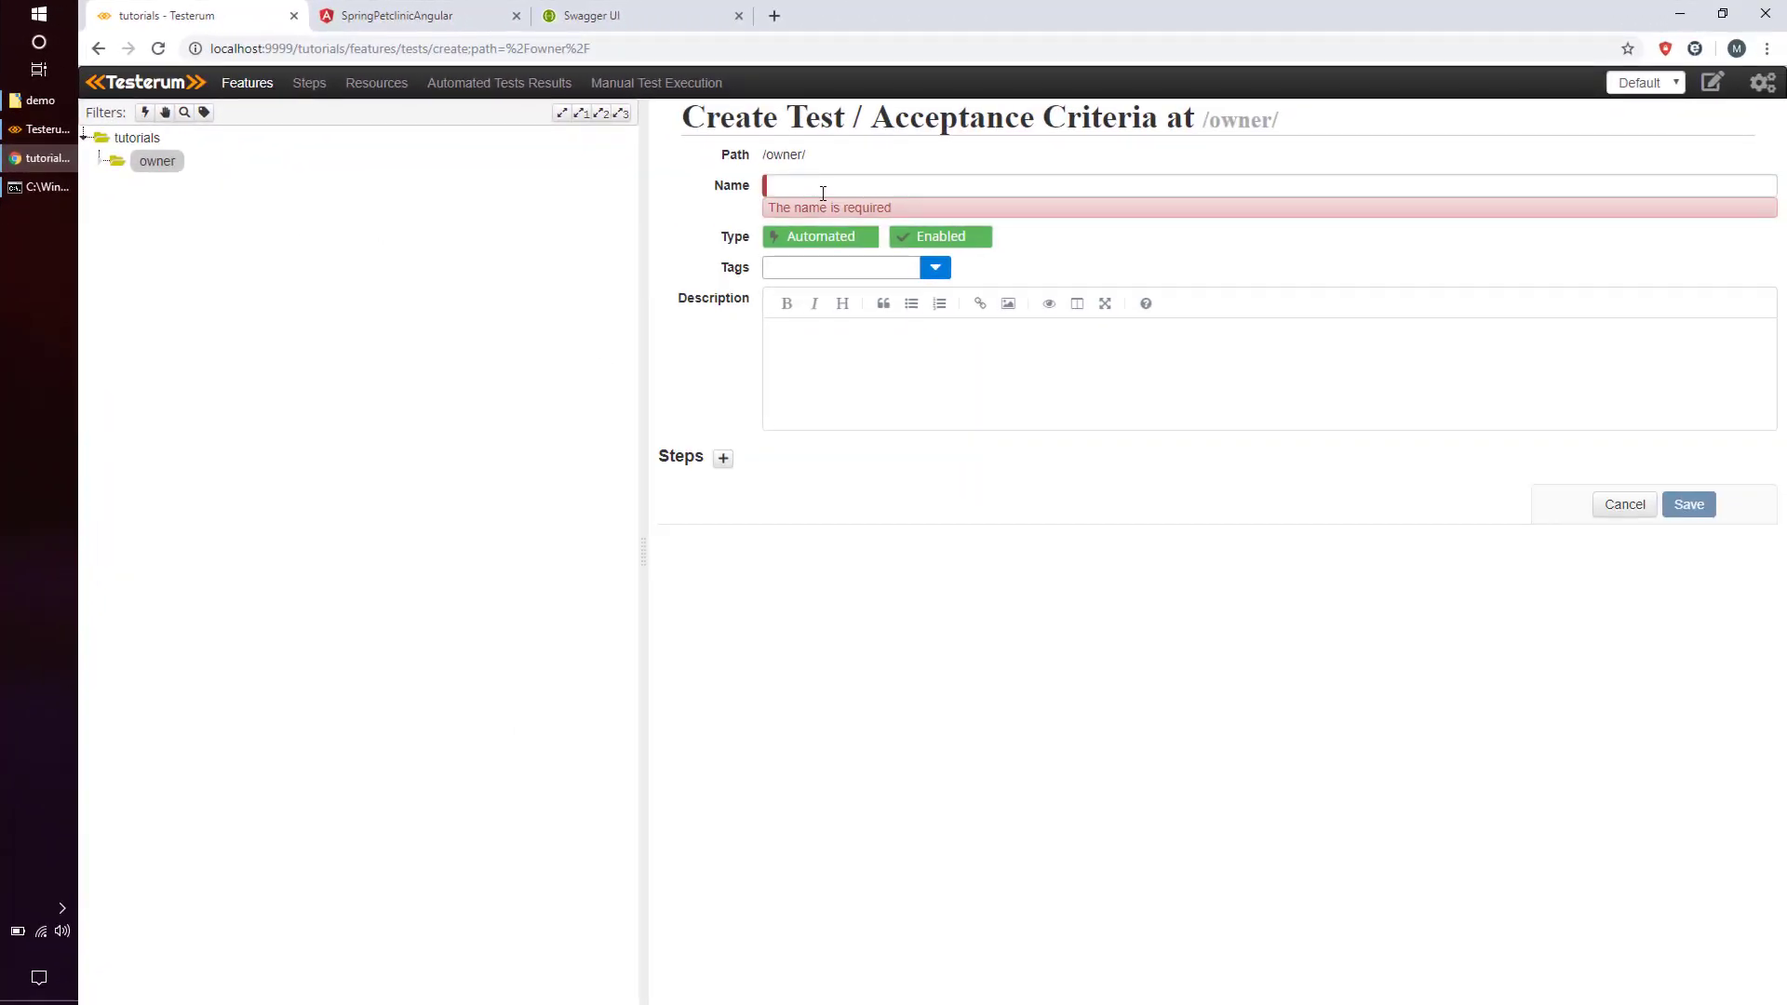
type("C")
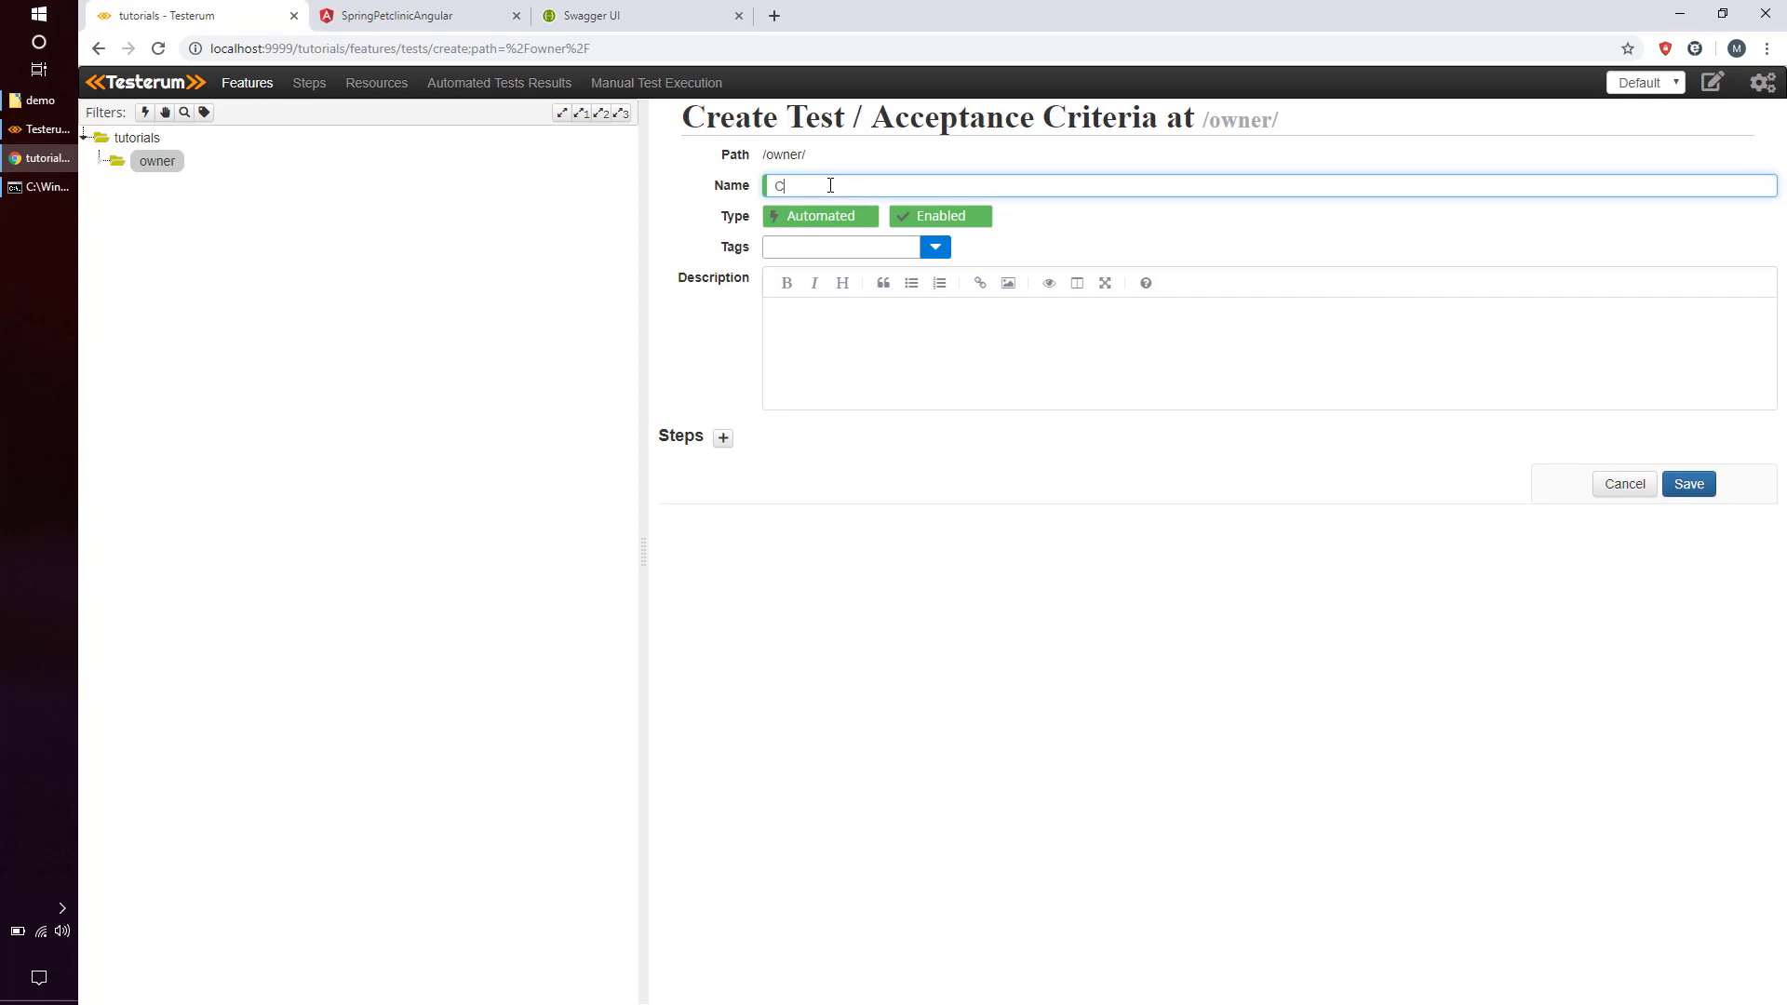
type("reate pet owner and verify it is in the list")
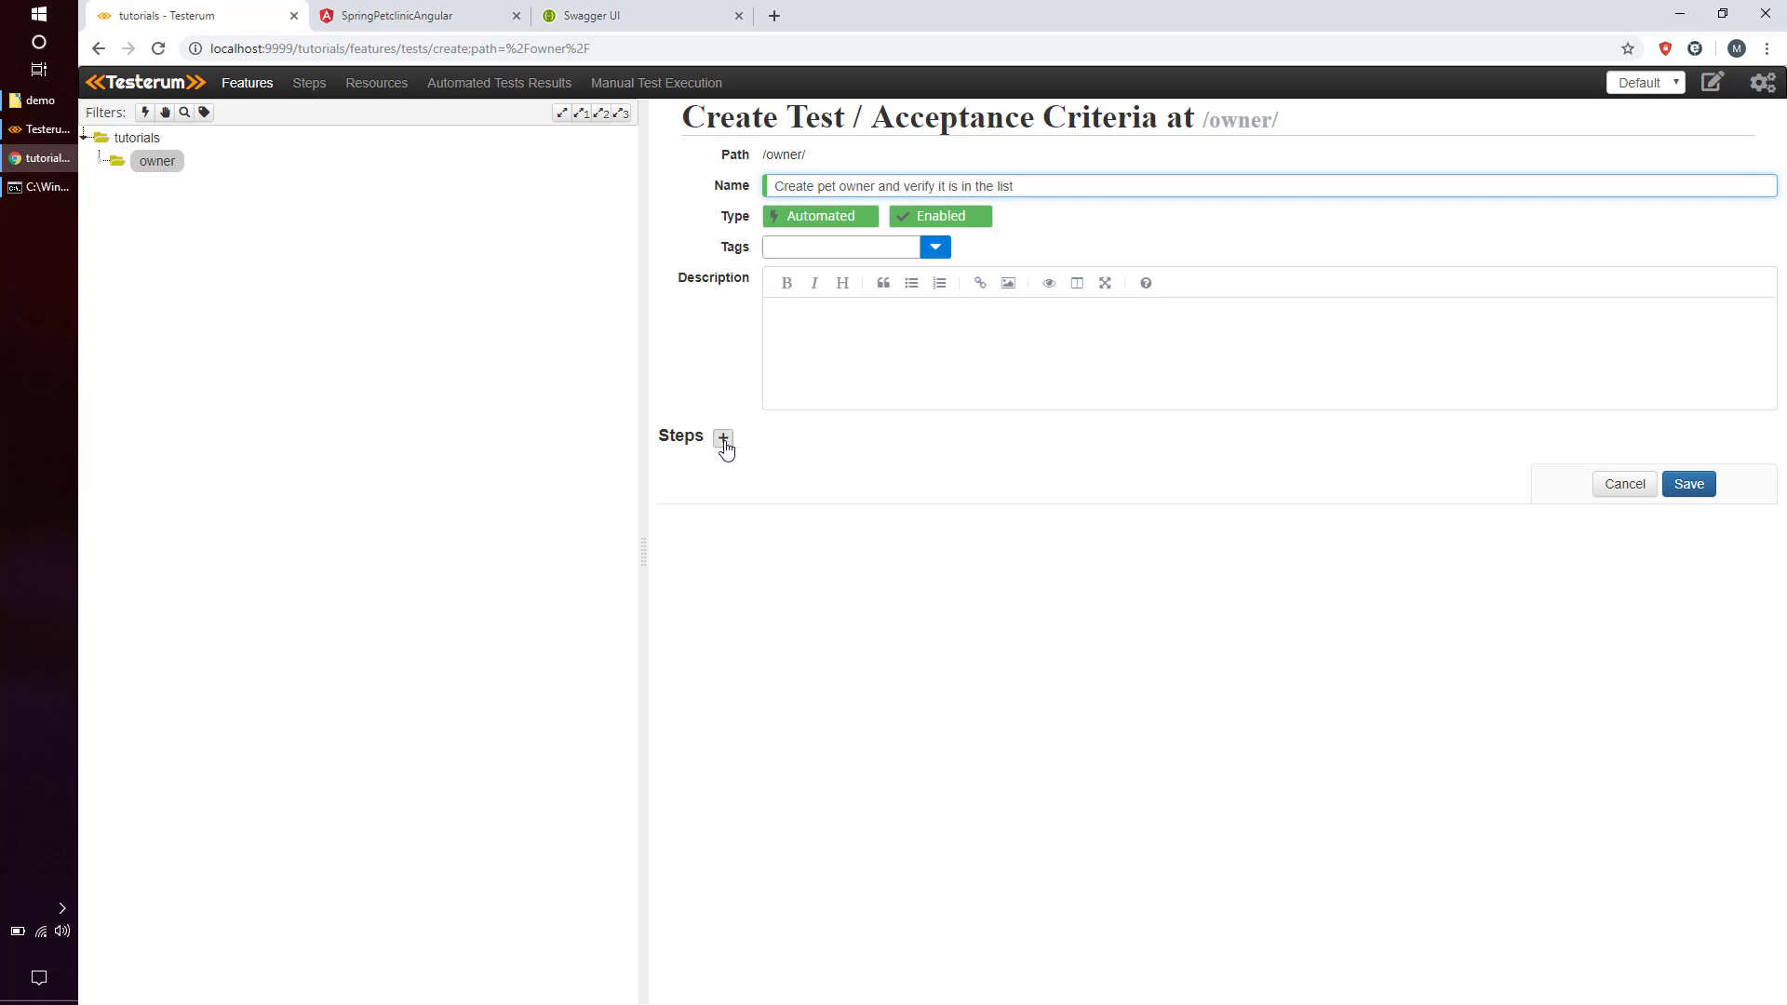
left_click(723, 438)
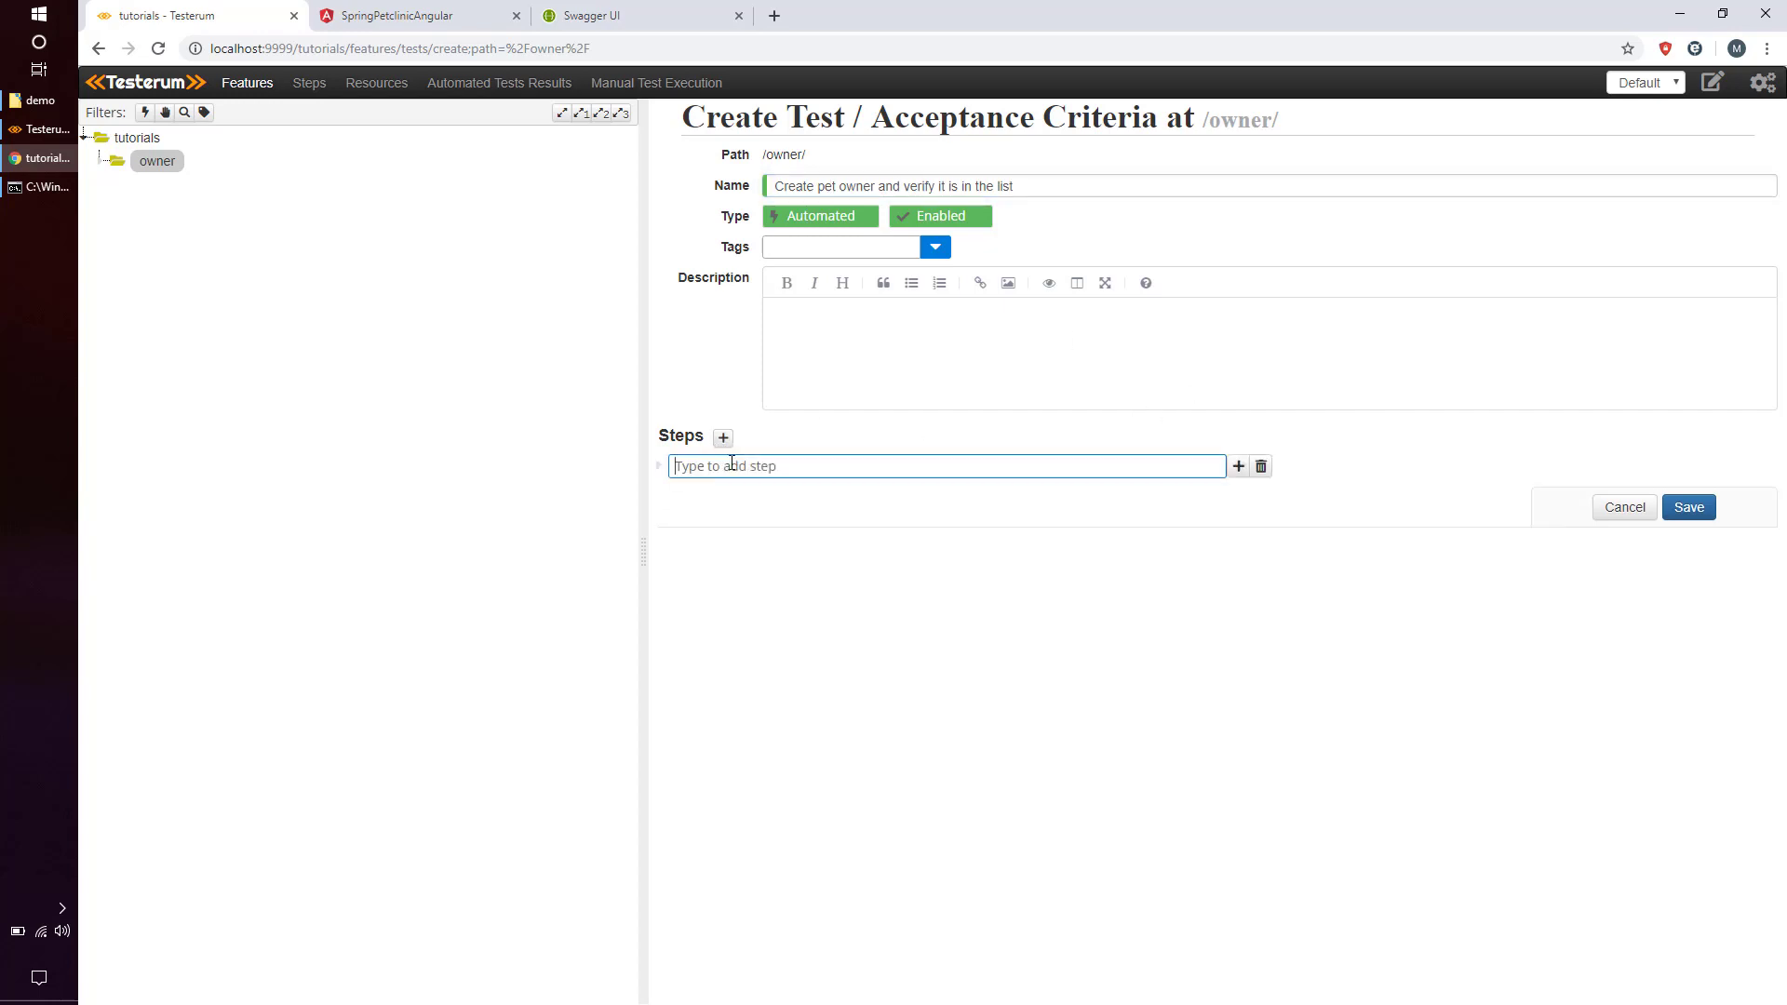
type("Given")
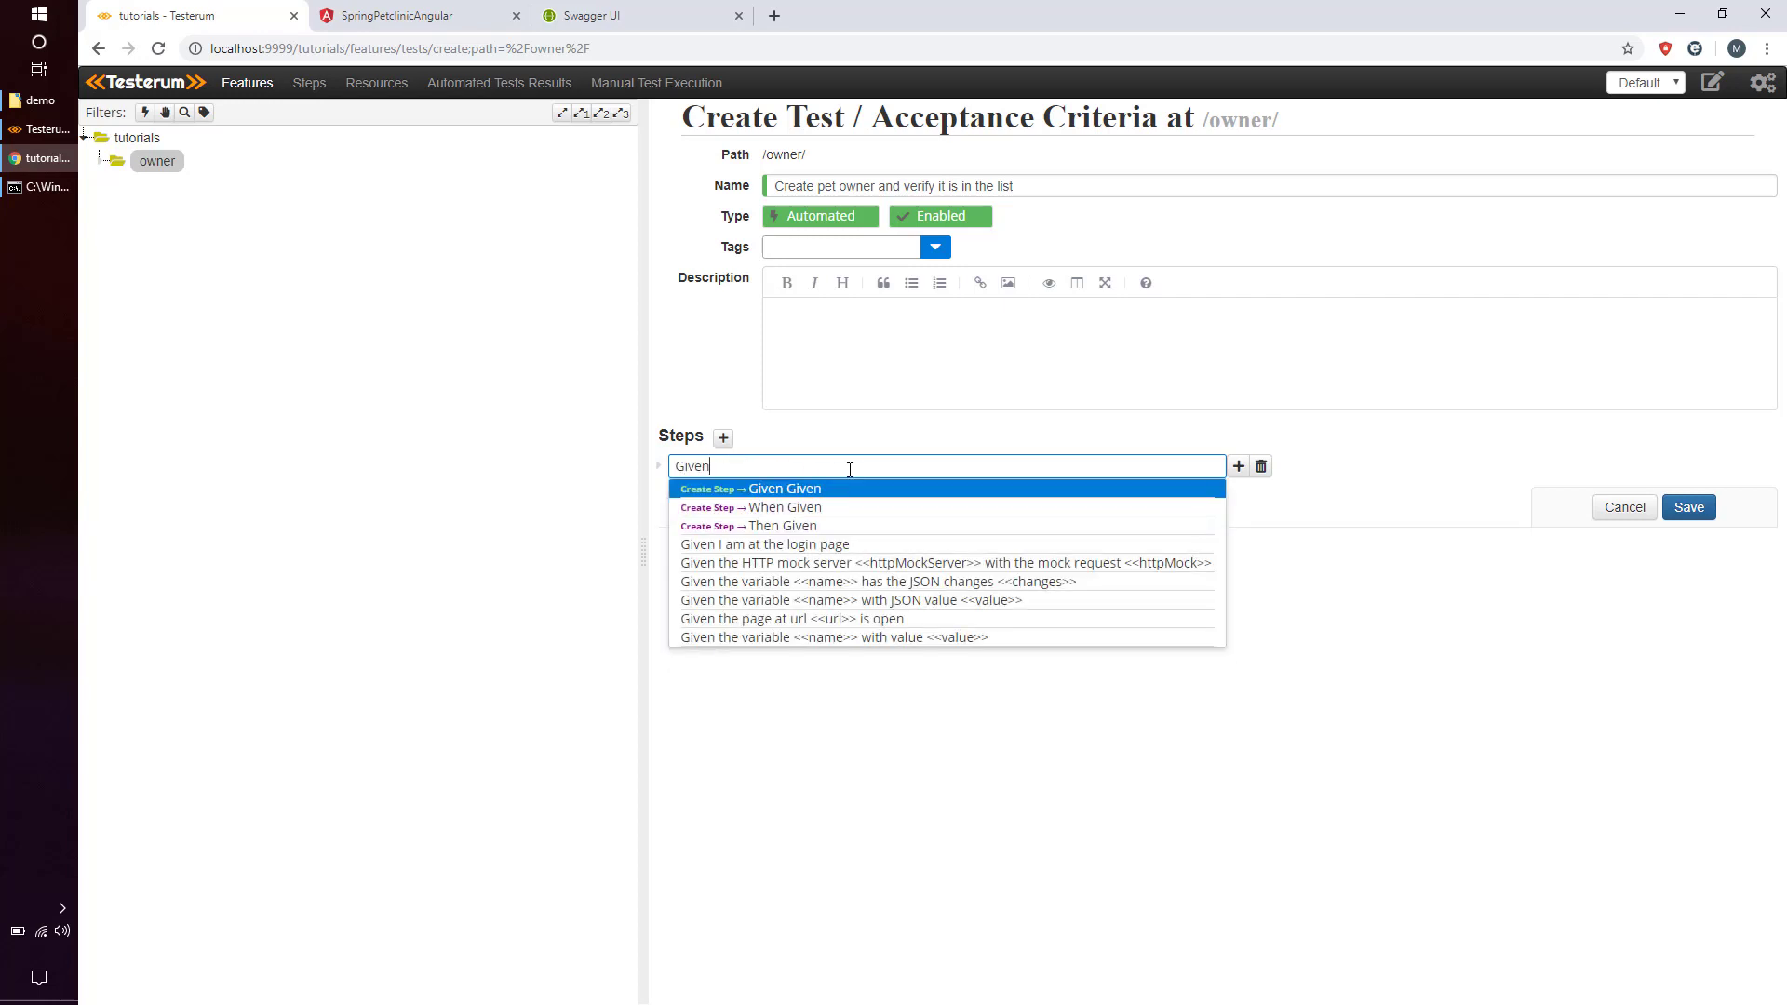
type(" I am authenticated")
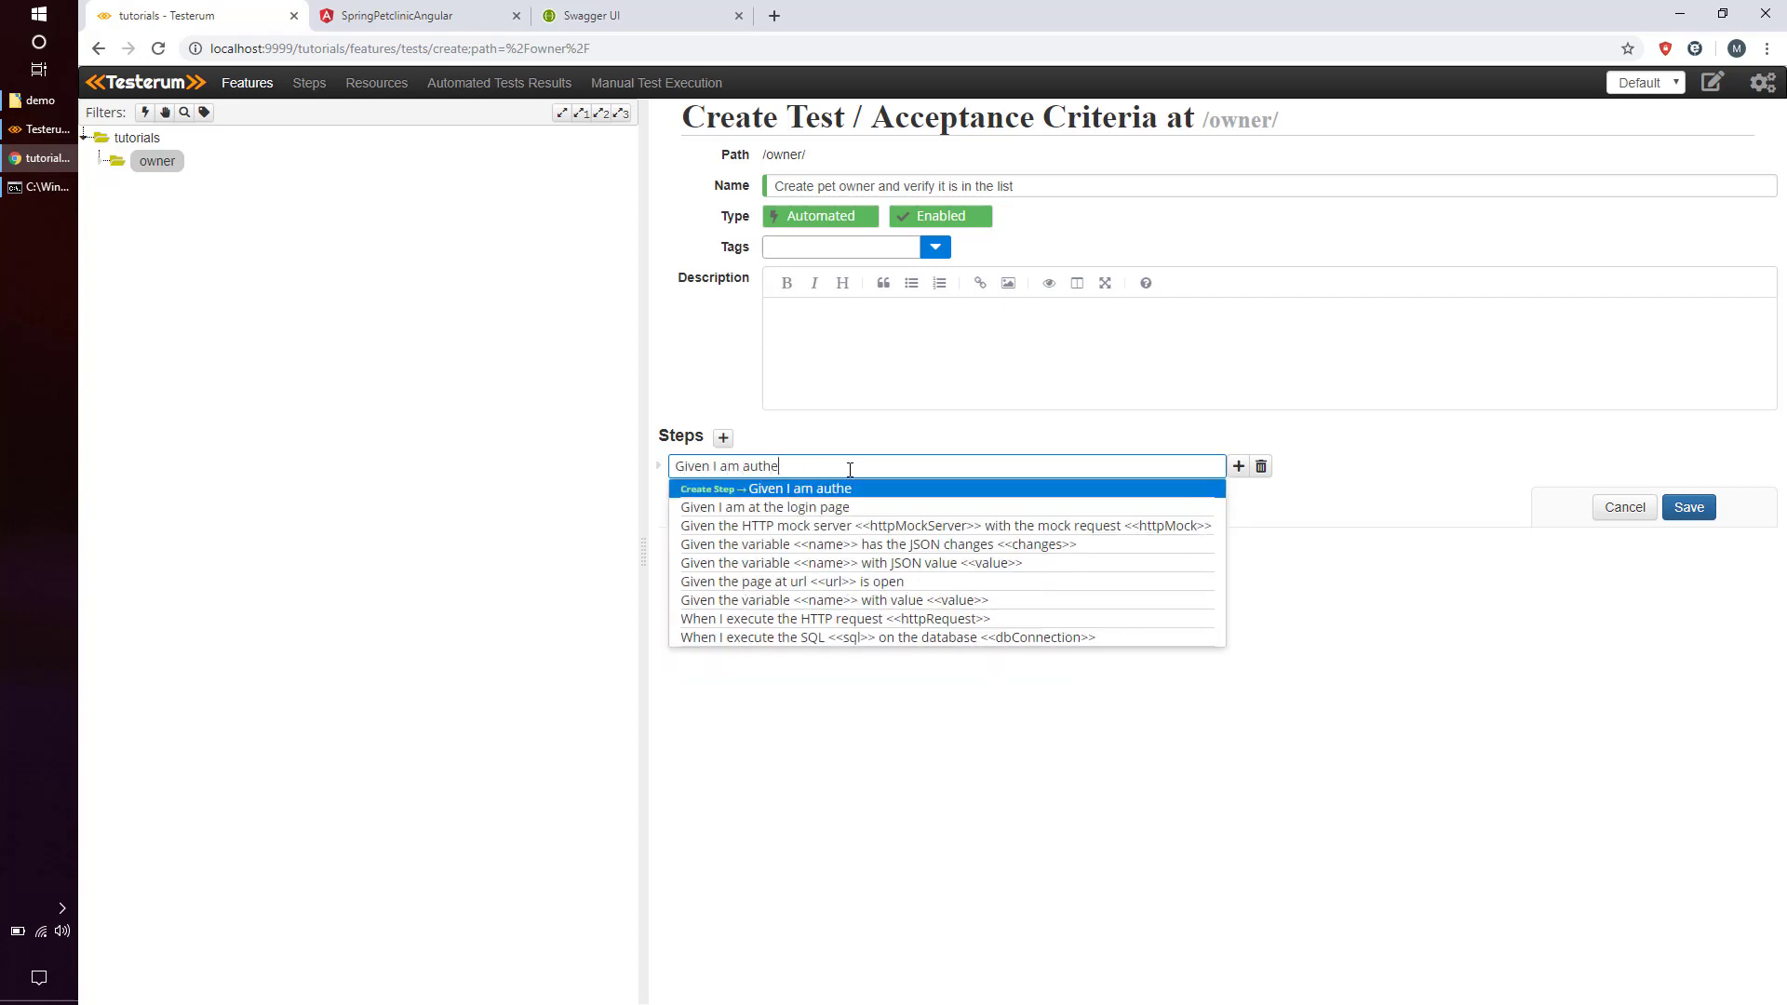
key("Return")
type("When ")
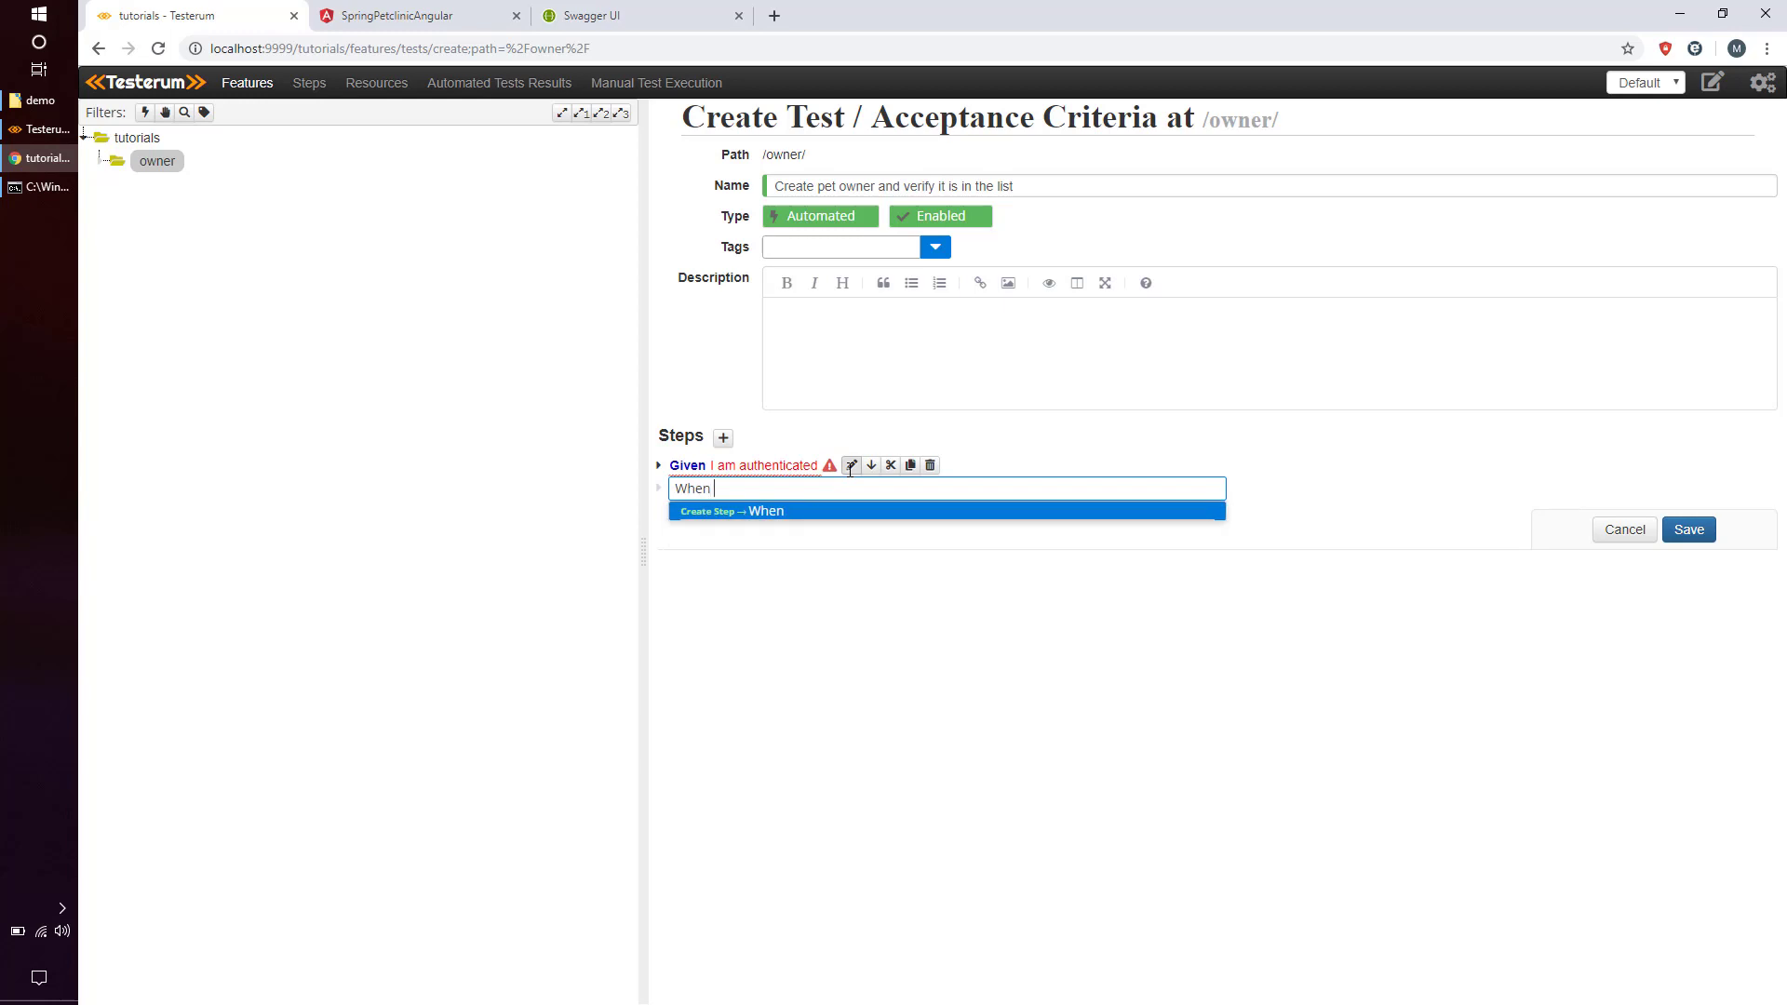
type("I create a new pet owner")
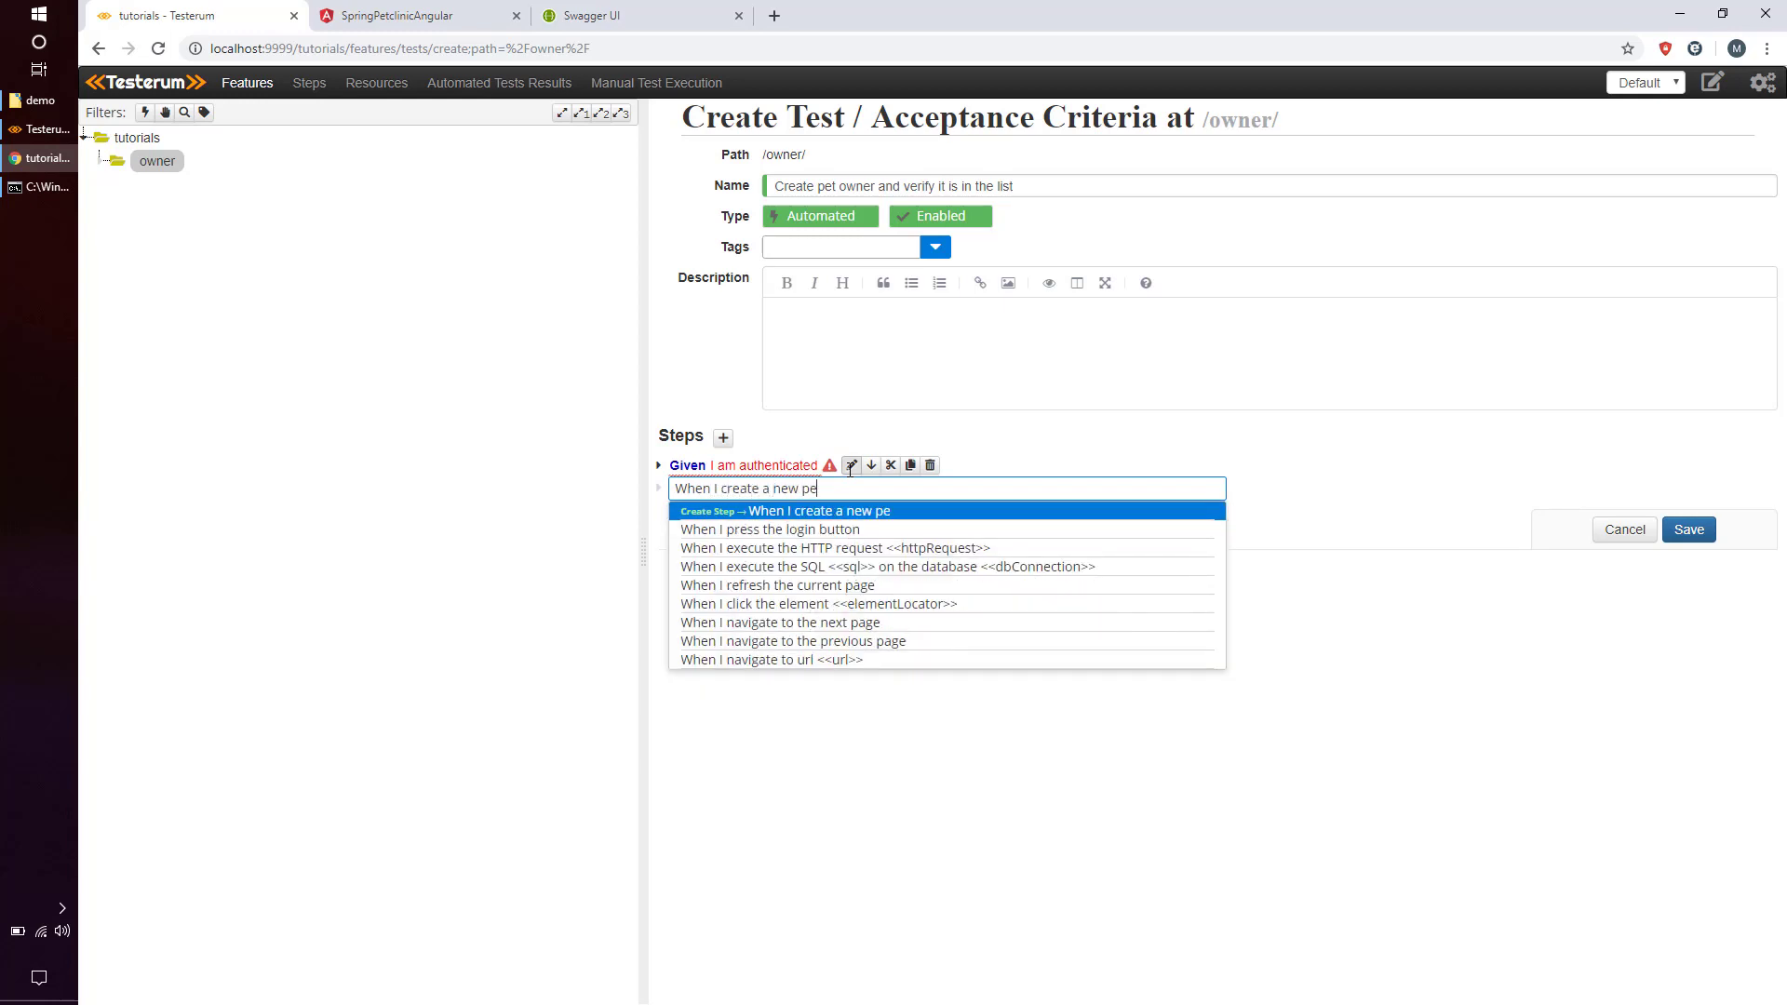
key("Return")
type("Then ")
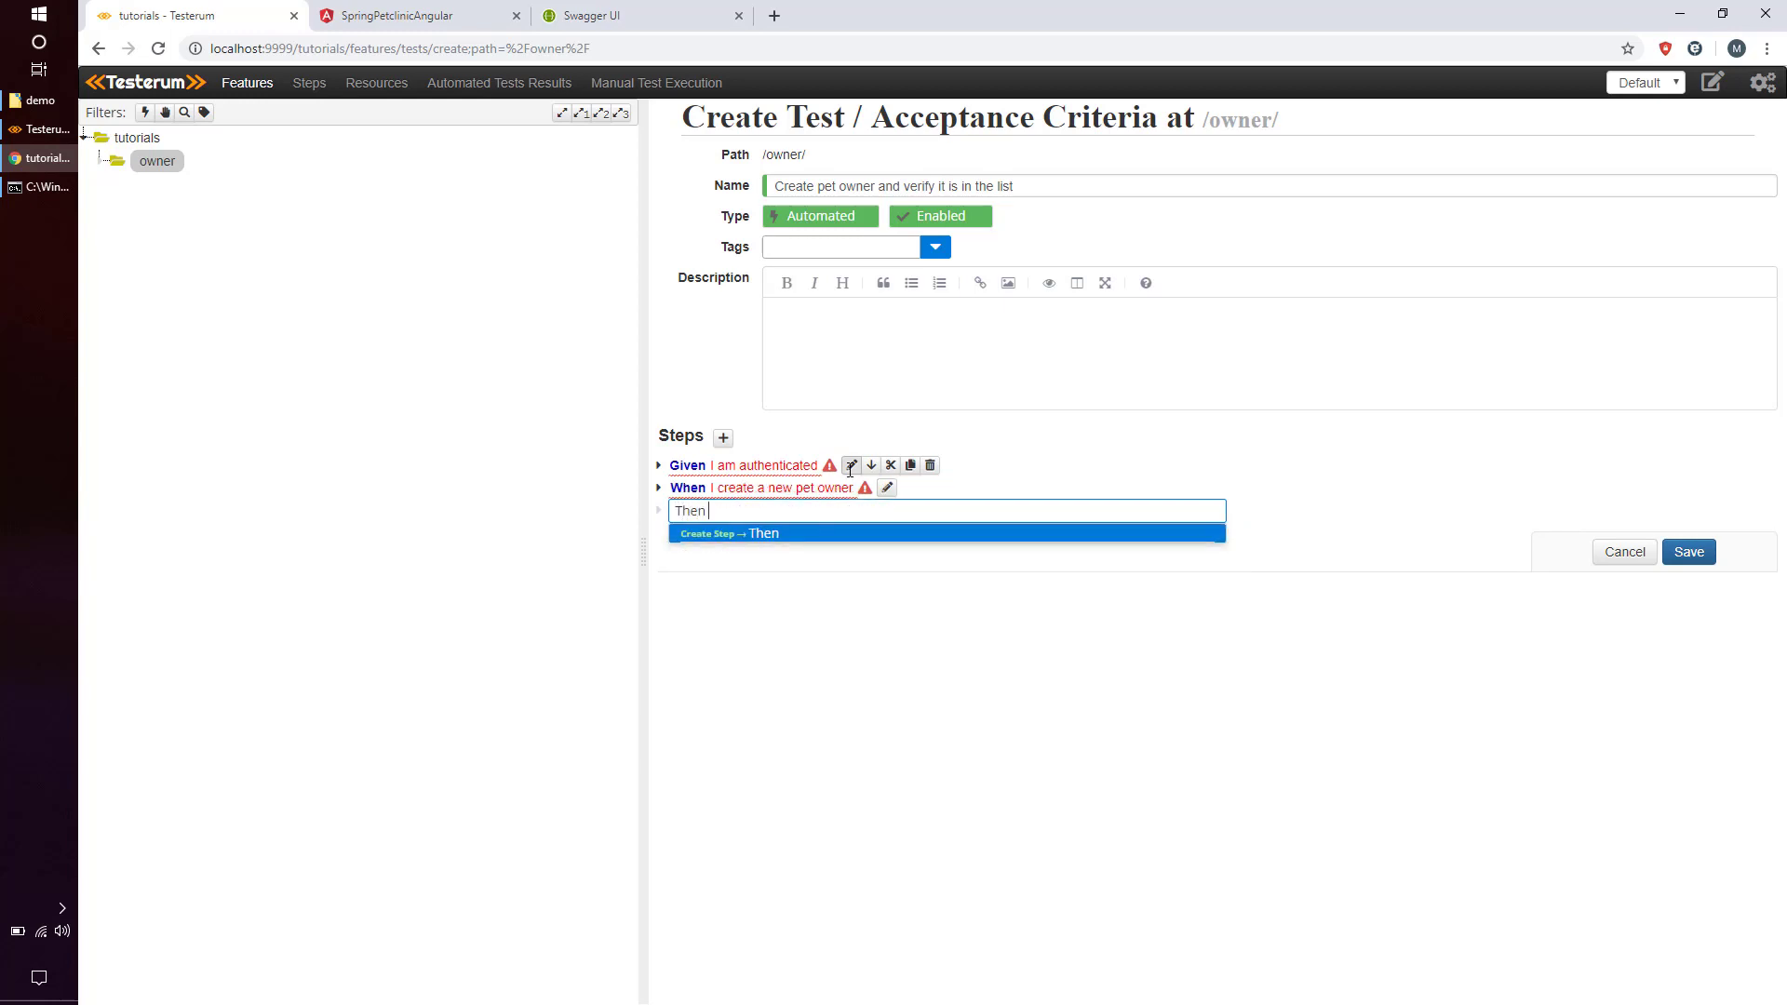
type("this pet owner ")
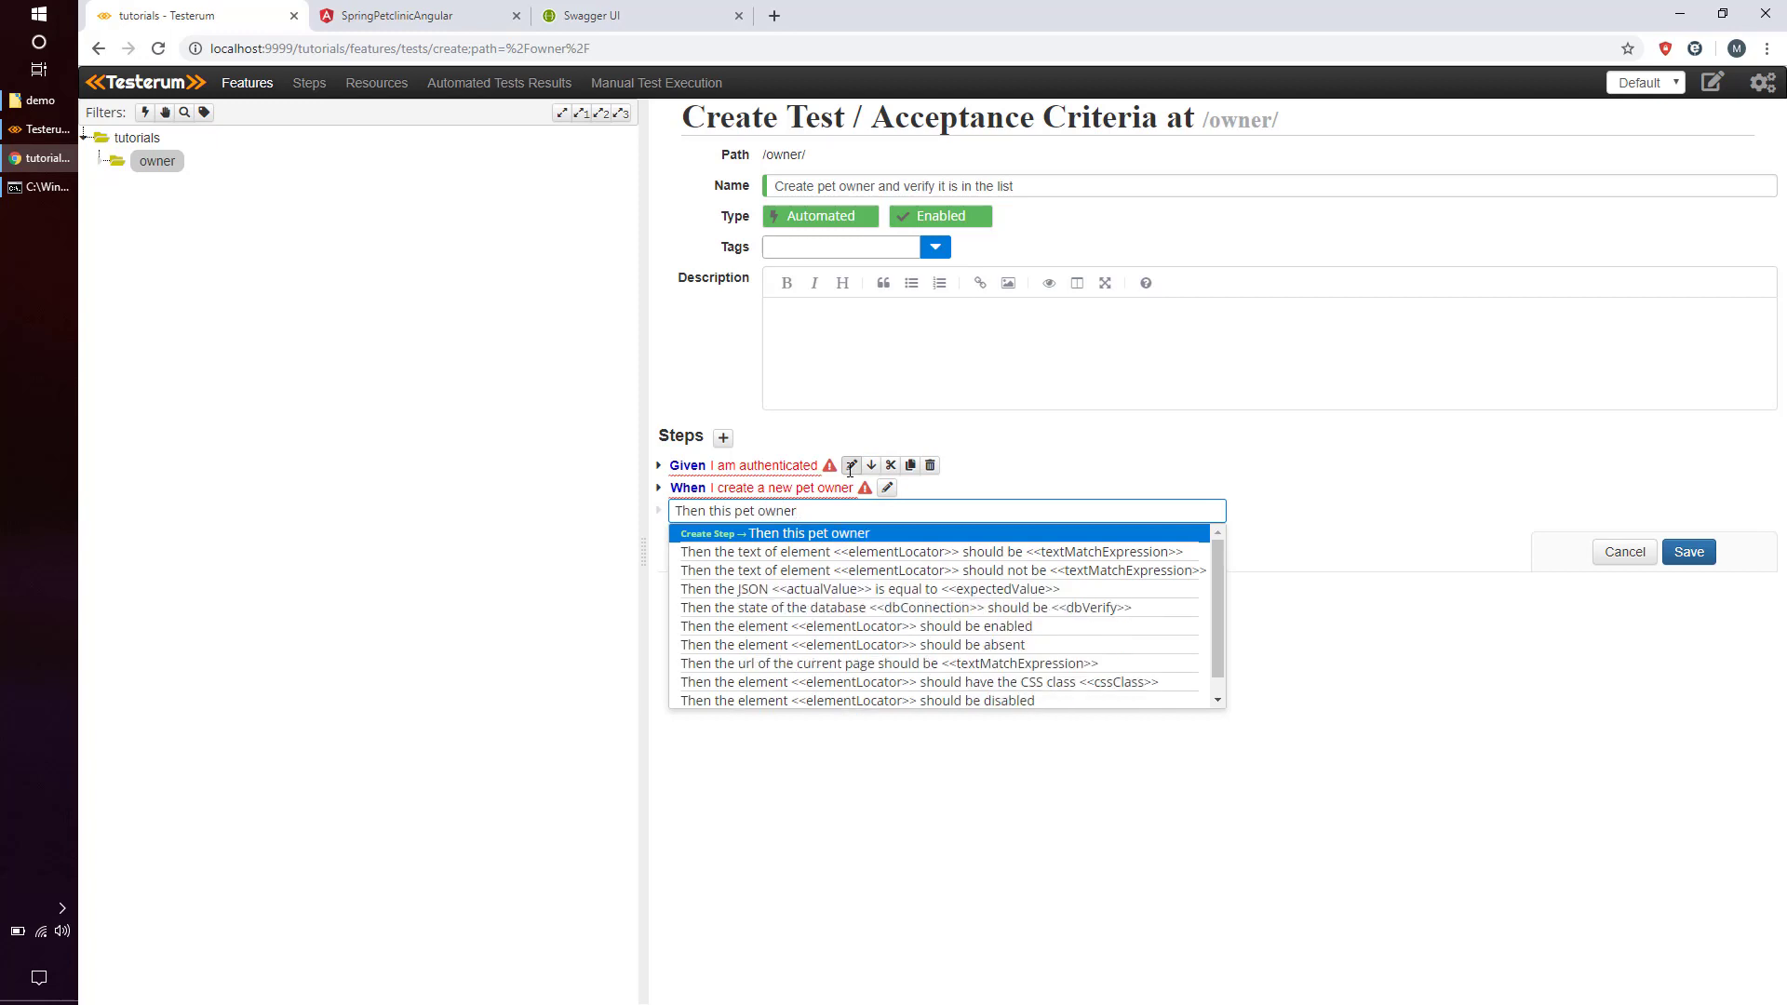
type("should ")
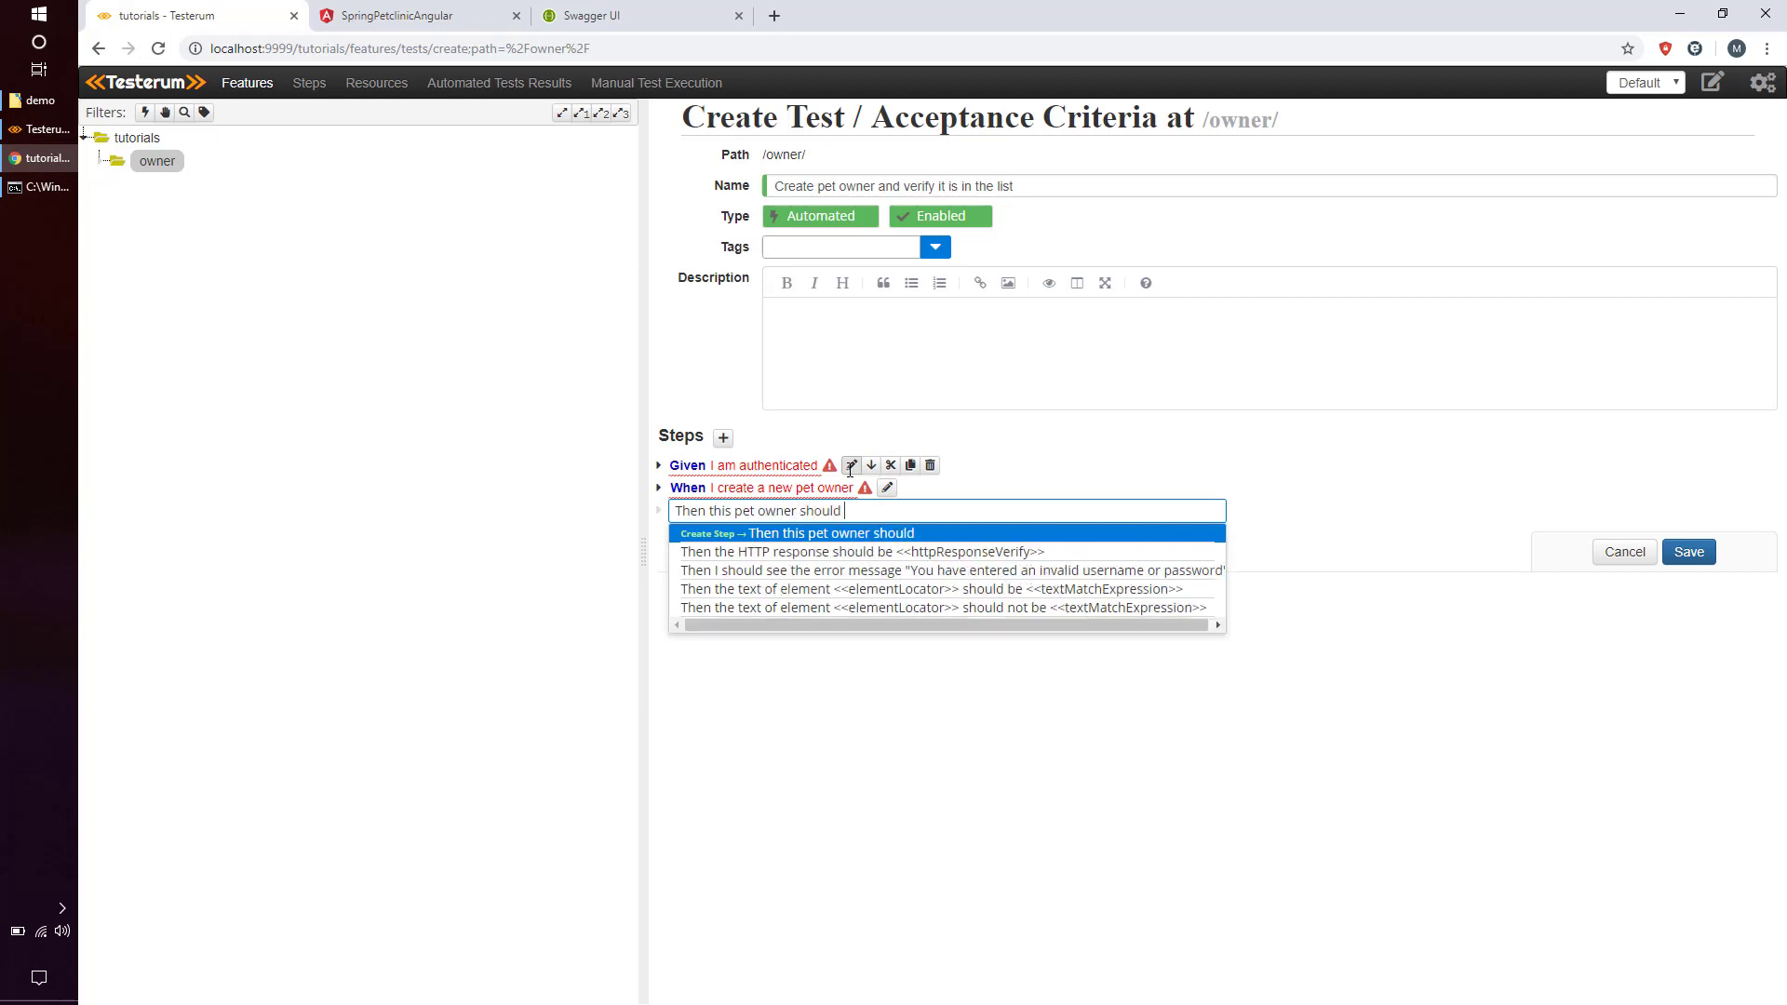
type("be in th")
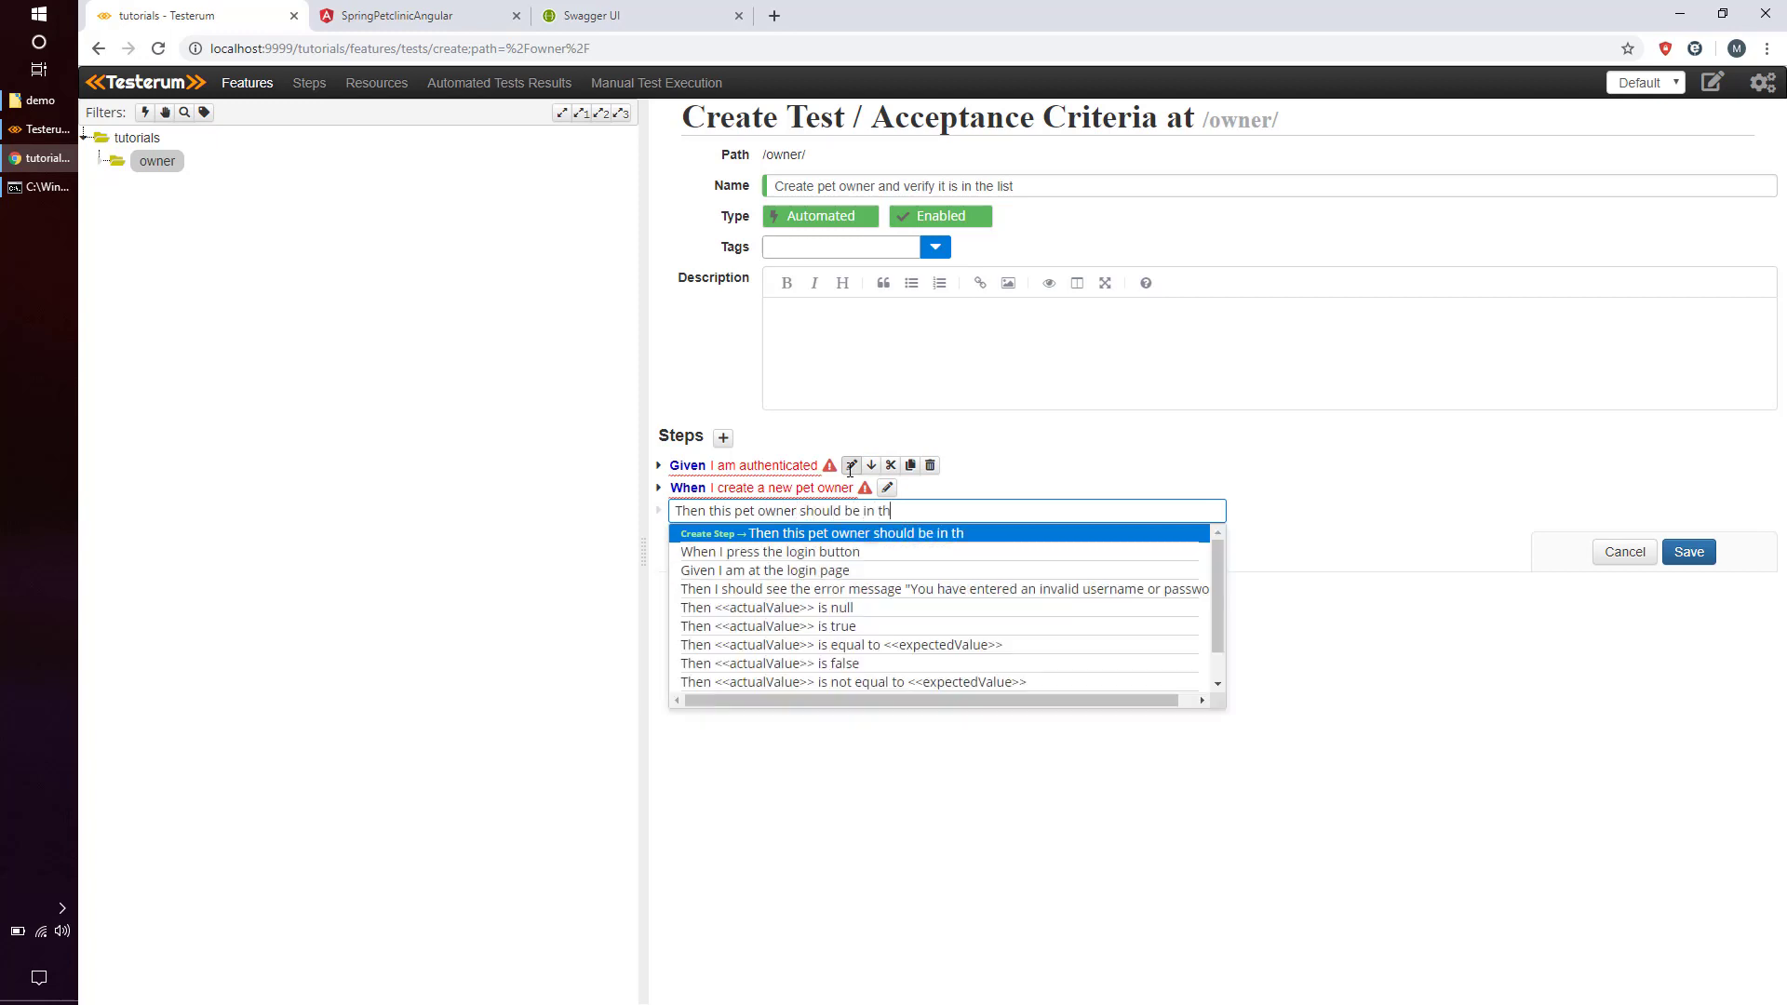
type("e pet owners list")
left_click(1692, 556)
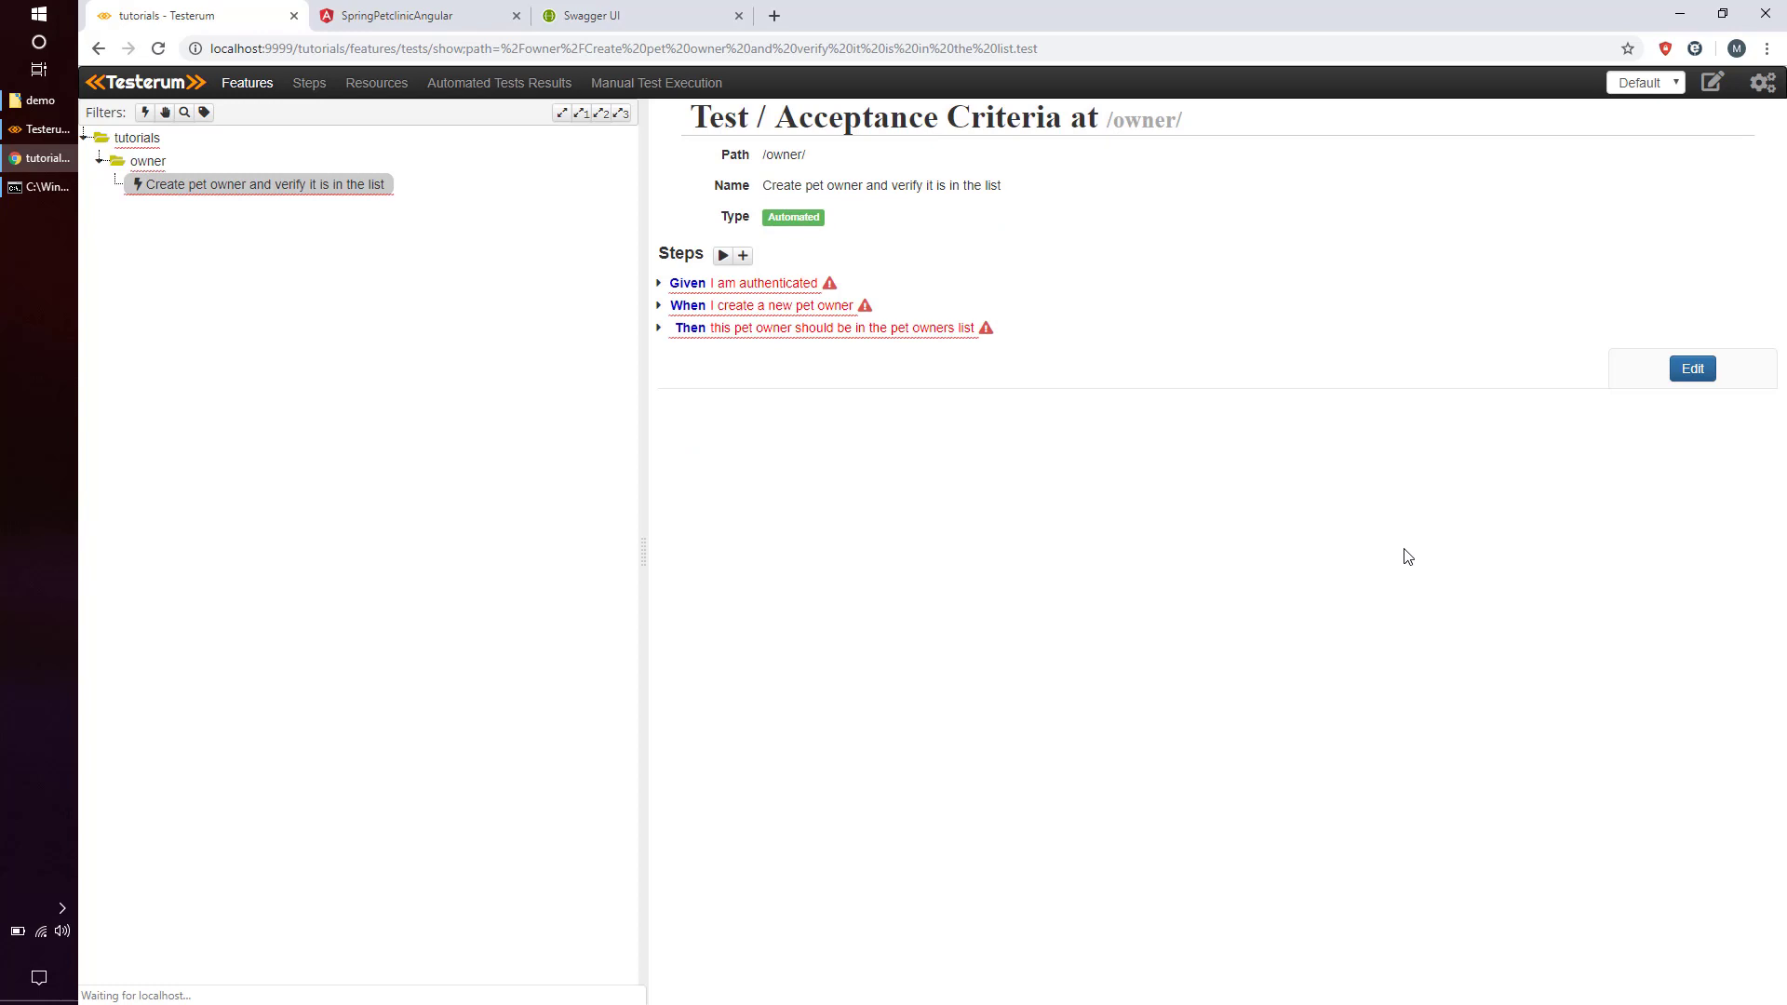
Expand the Given I am authenticated step, then switch to the Swagger API documentation.
left_click(791, 285)
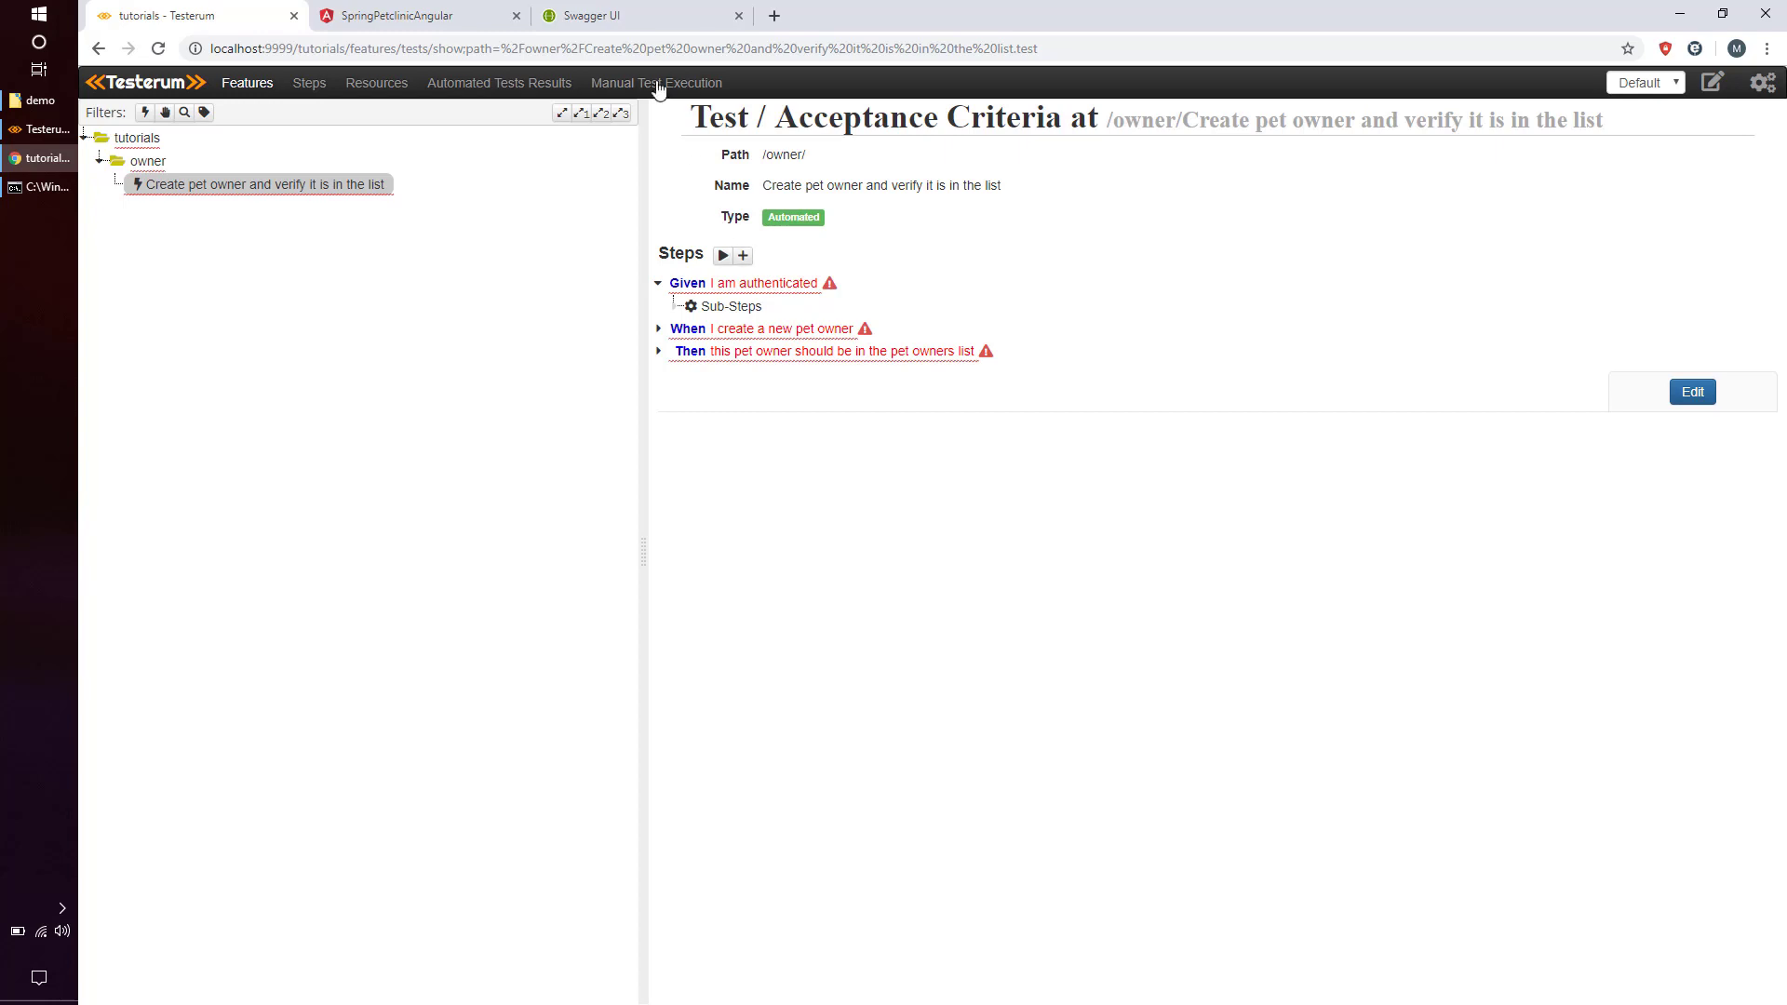
left_click(627, 15)
left_click(264, 50)
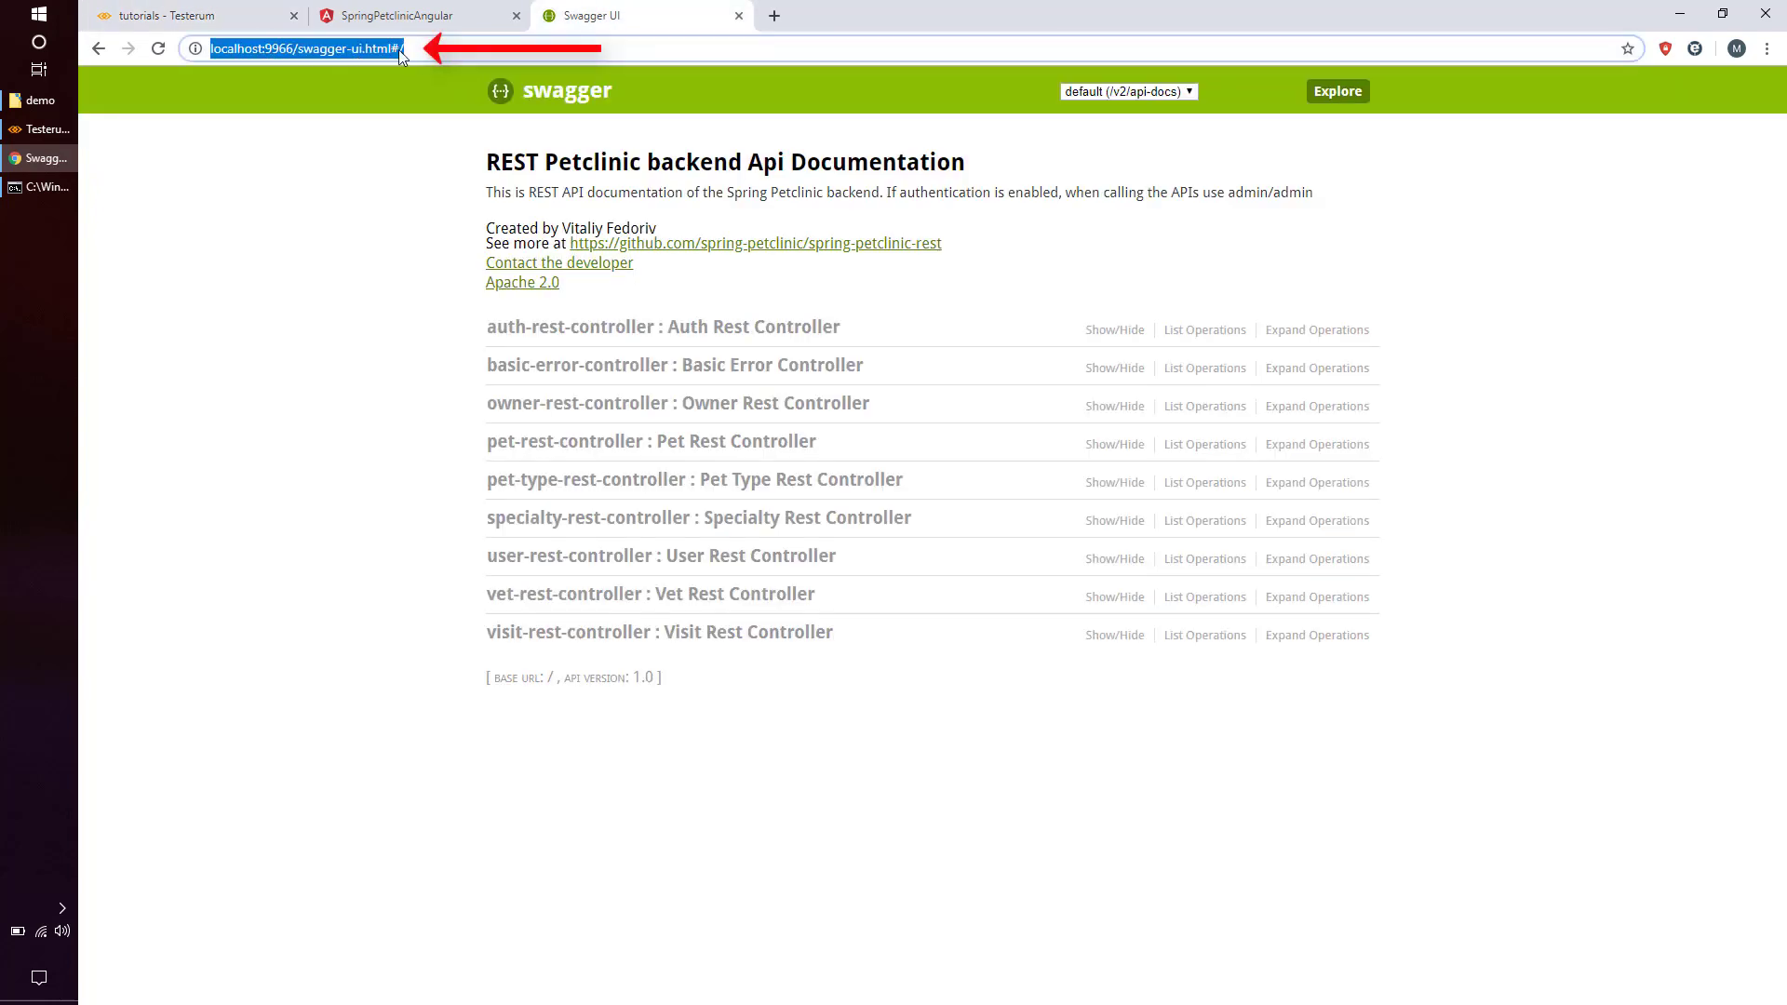
left_click(428, 49)
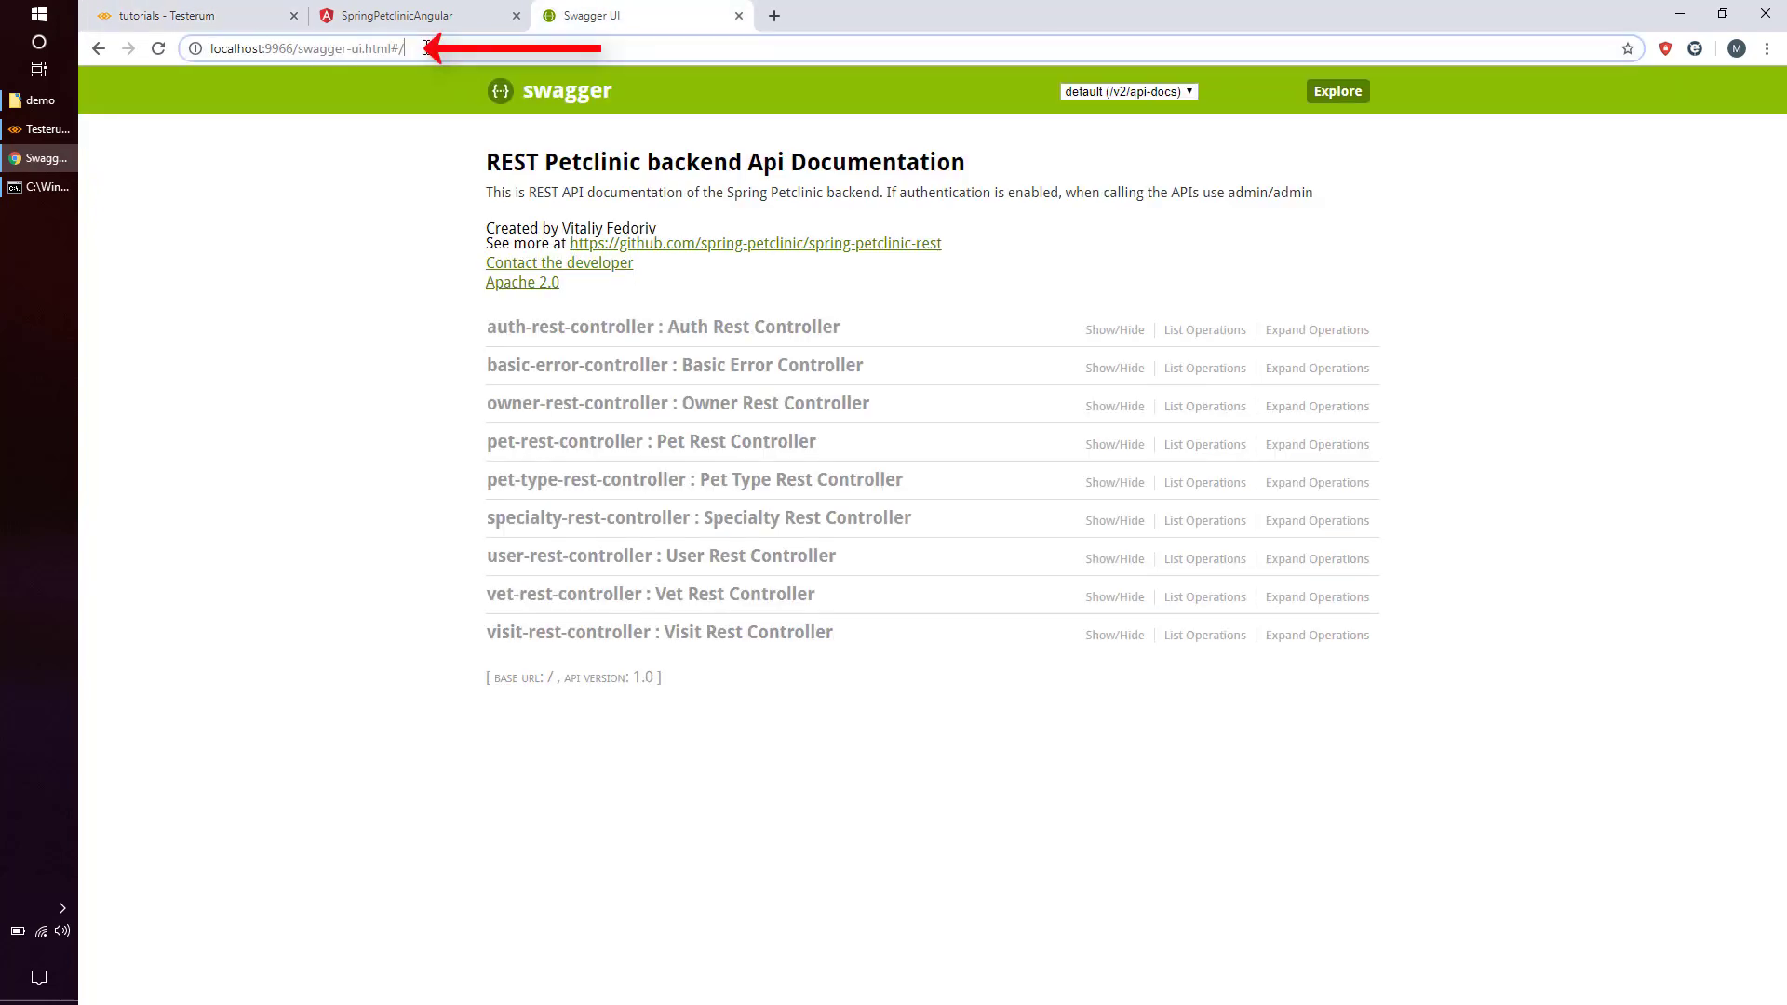
left_click(574, 328)
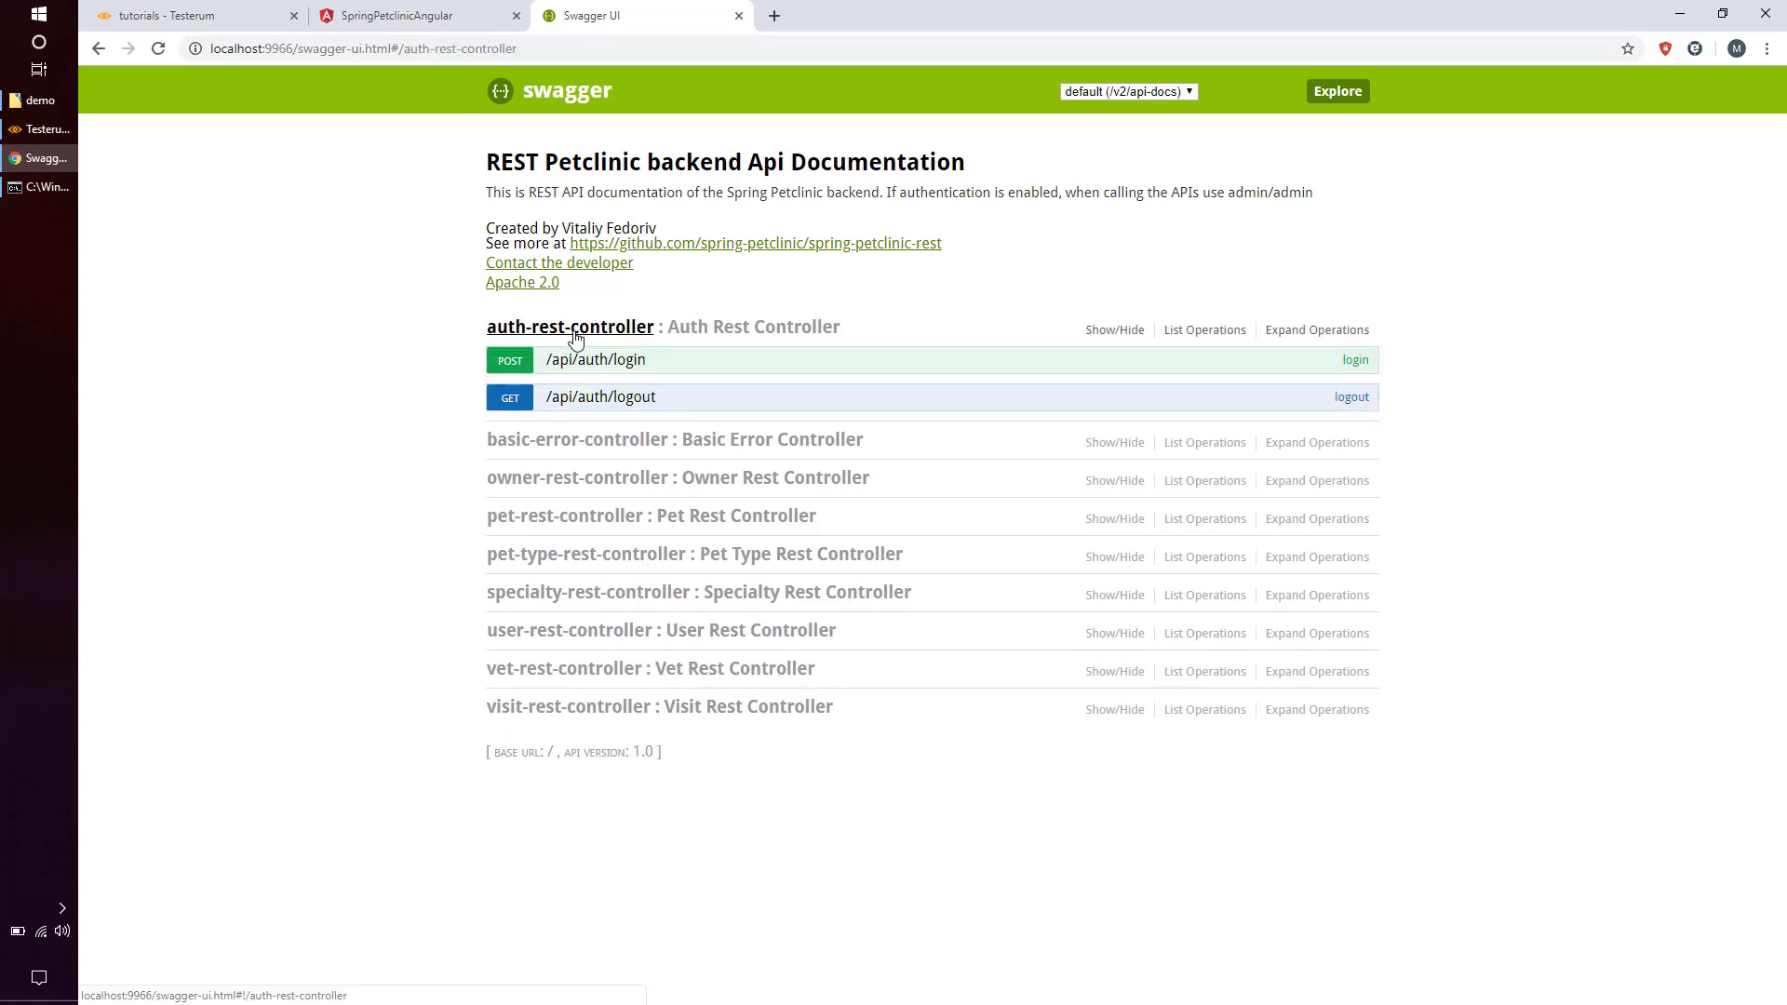
left_click(574, 481)
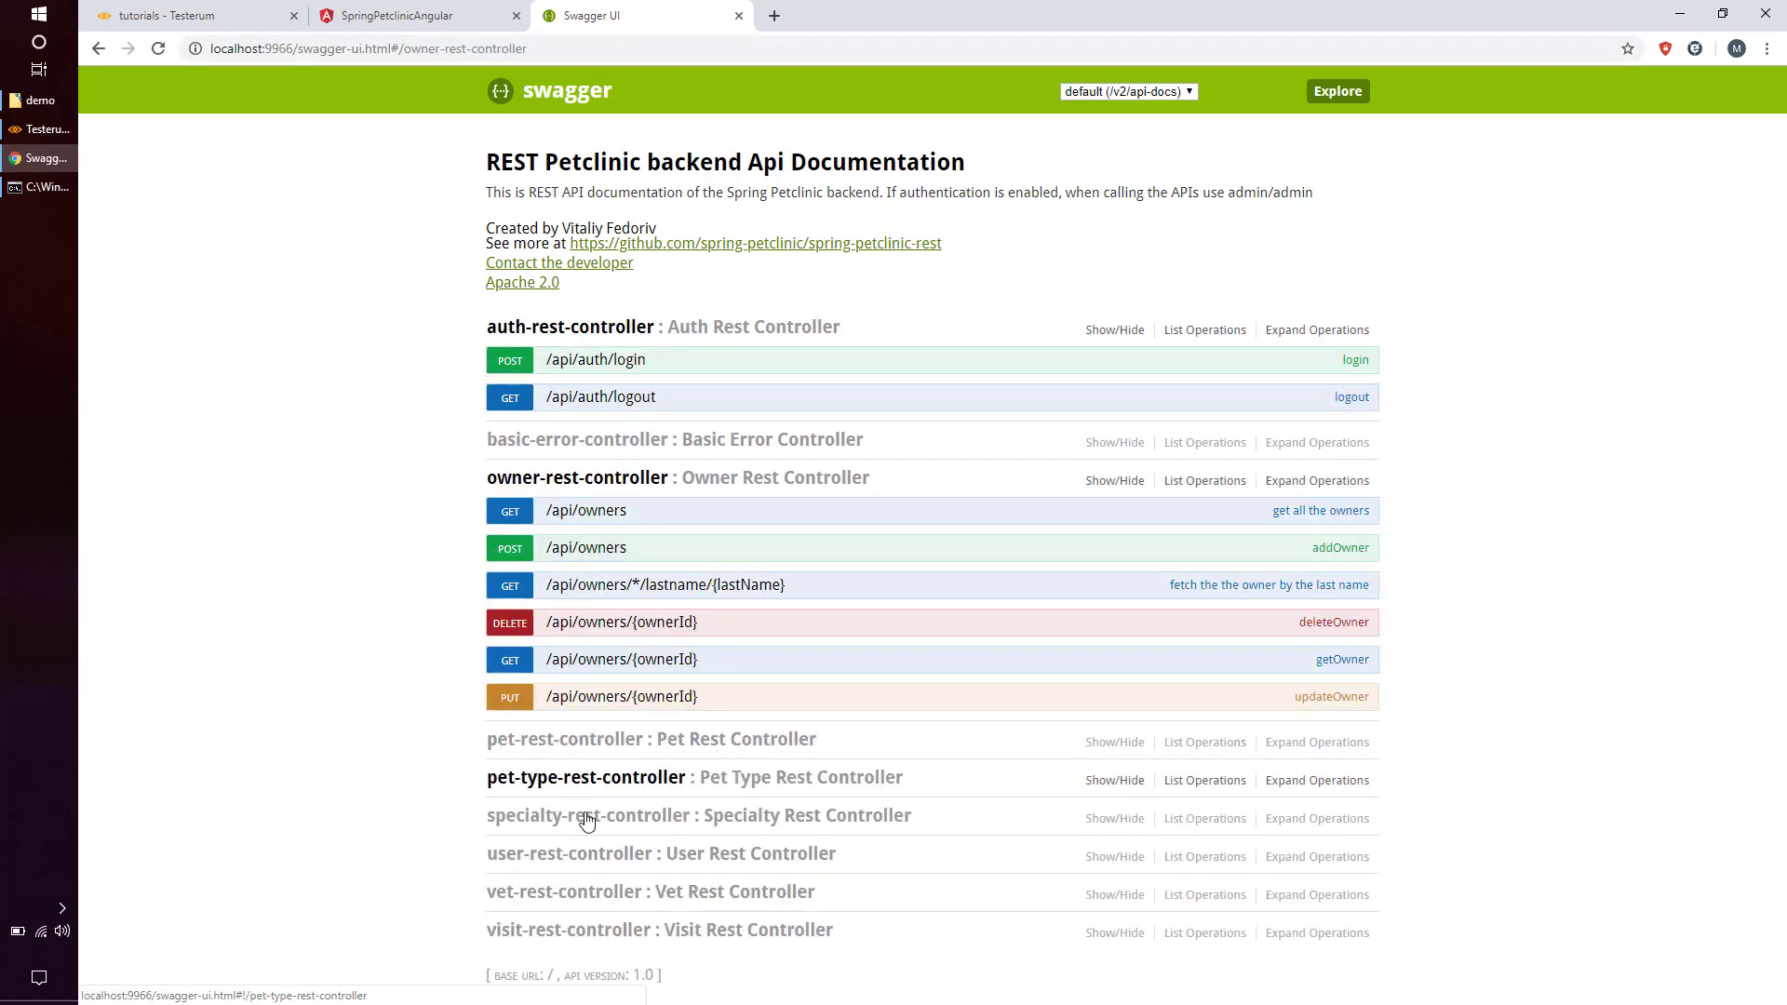
left_click(557, 359)
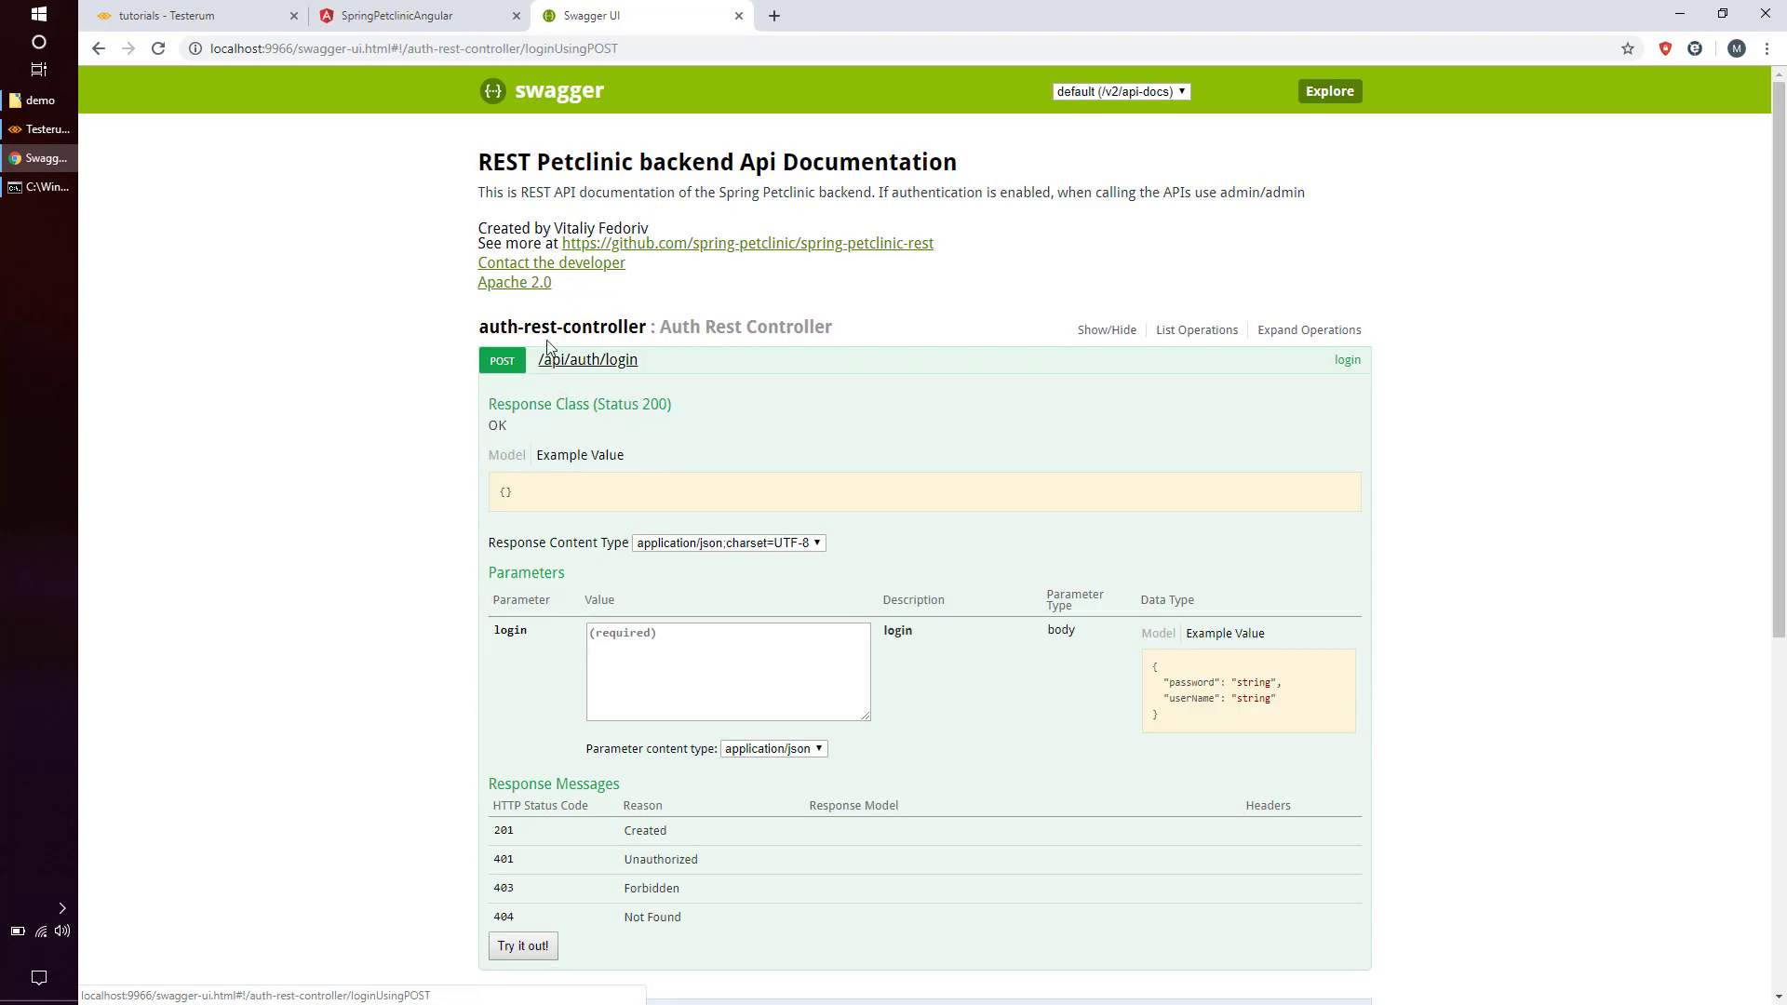
left_click(228, 16)
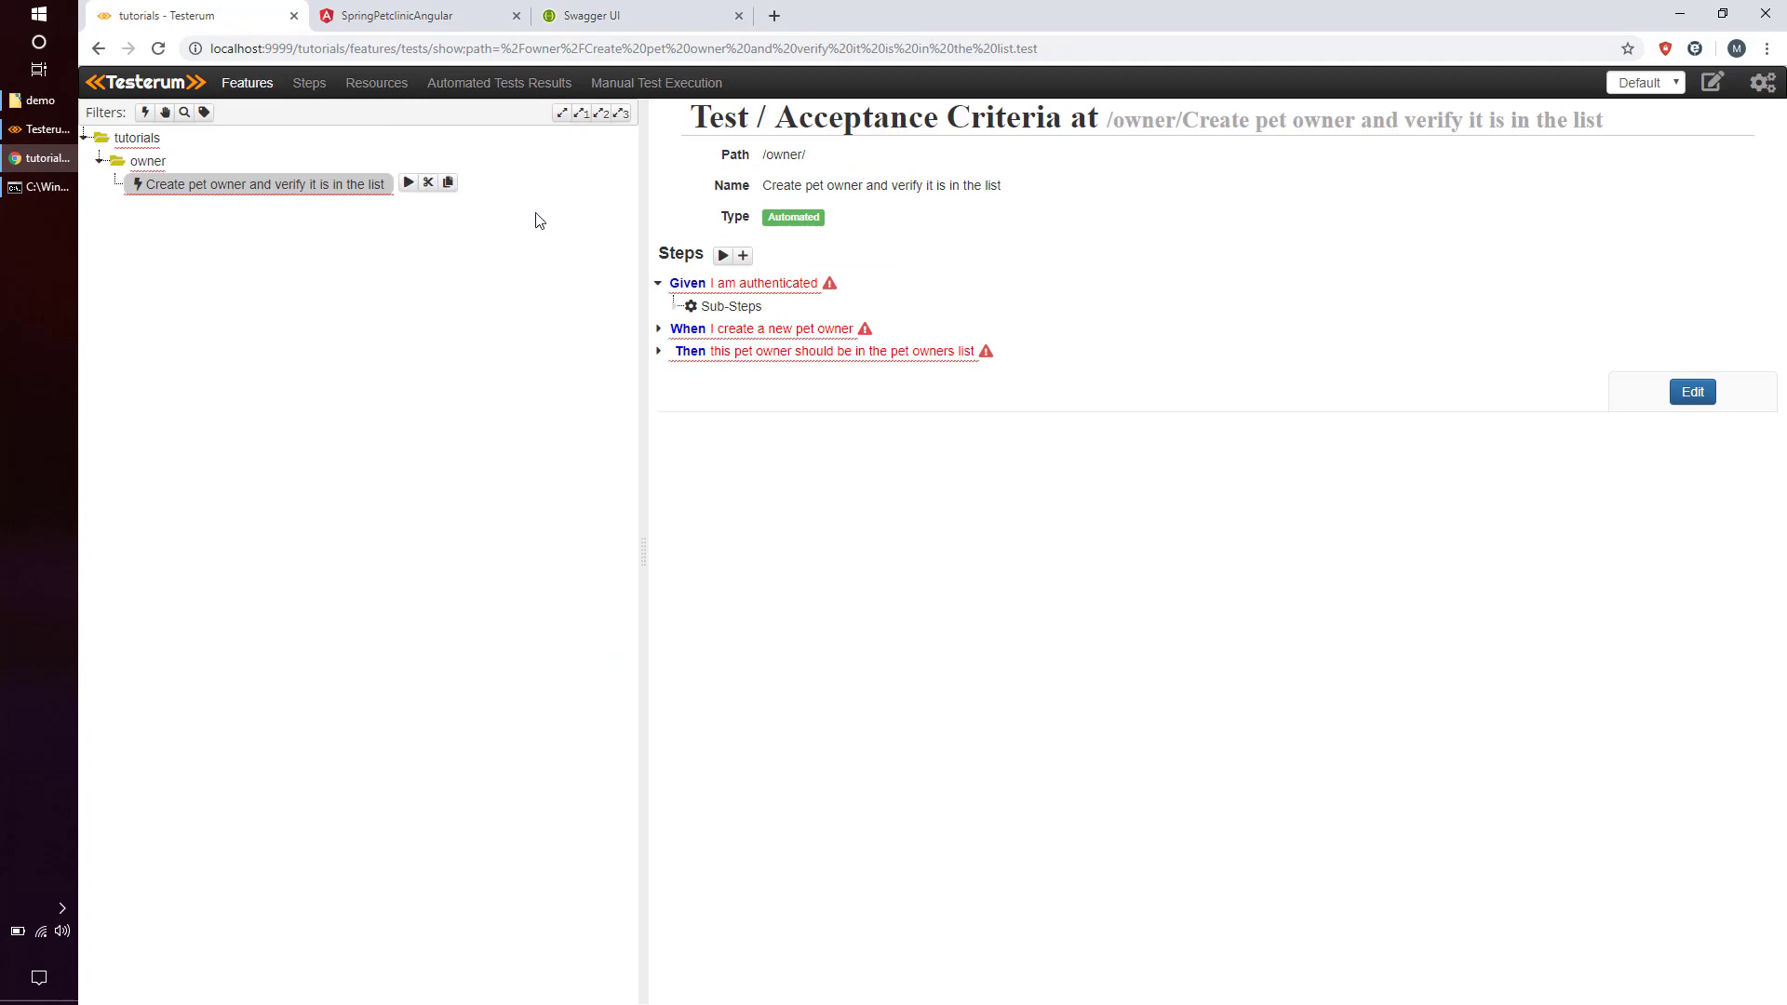
Add a 'When I execute the HTTP request' sub-step to Given I am authenticated and edit its httpRequest.
left_click(719, 296)
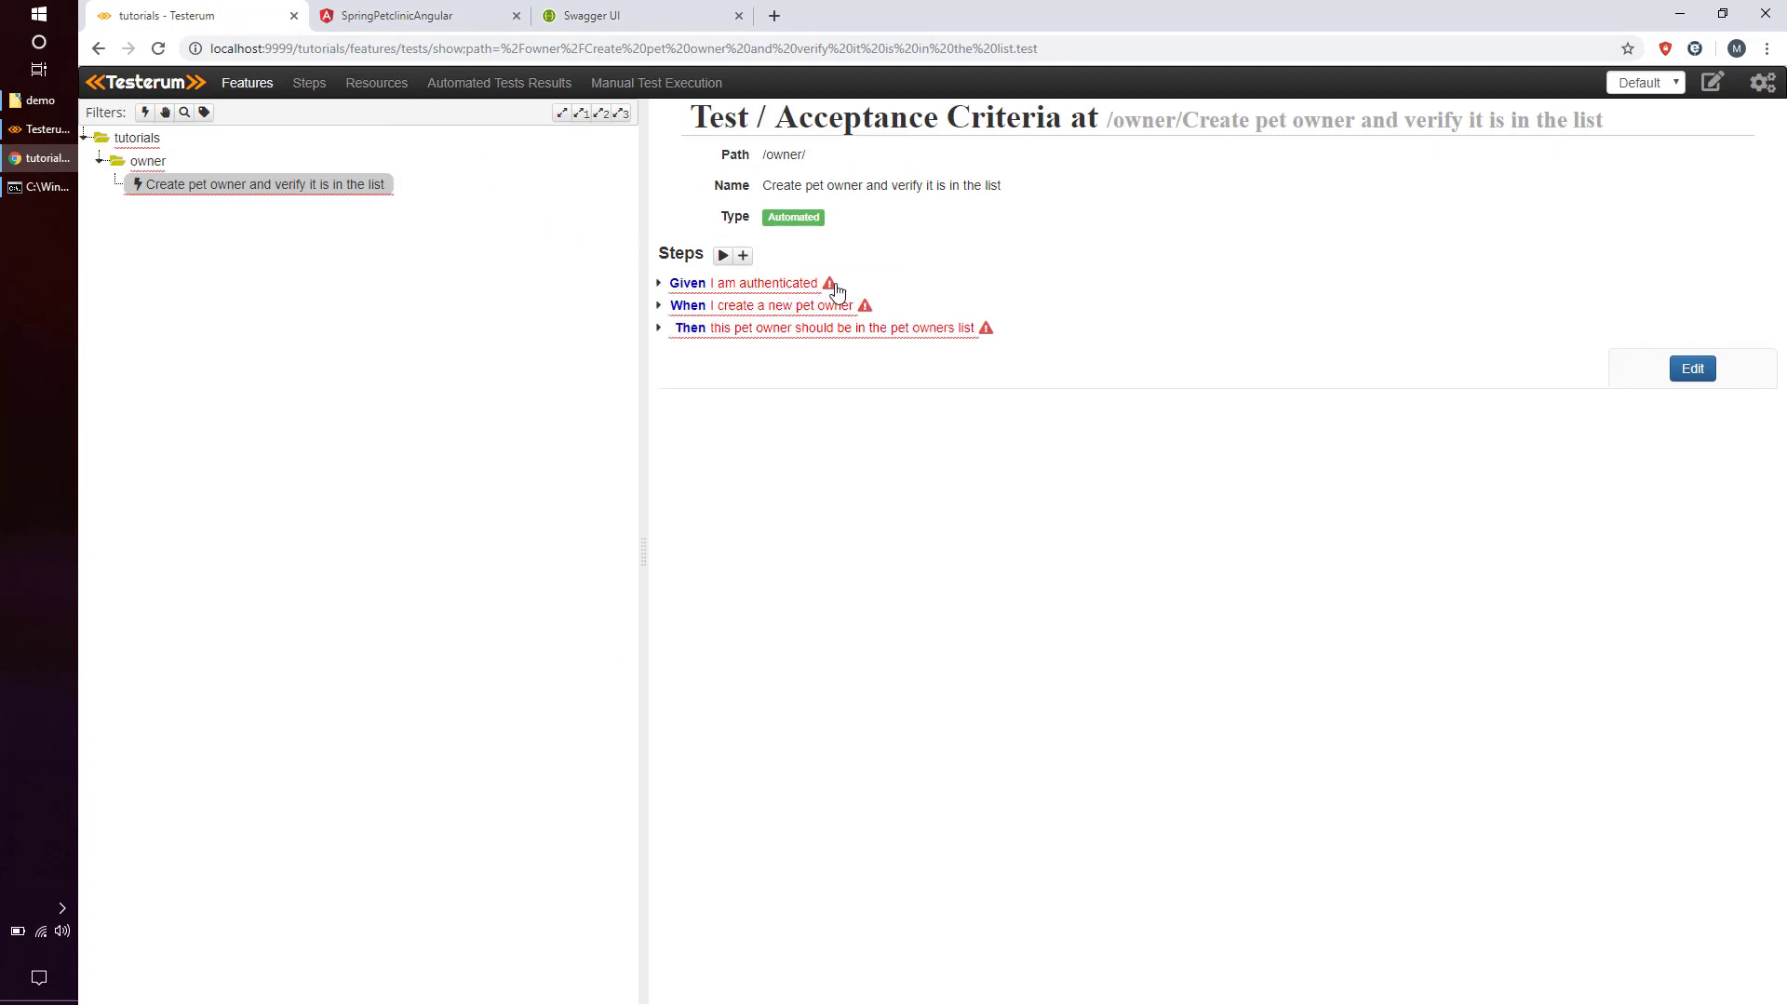
left_click(784, 286)
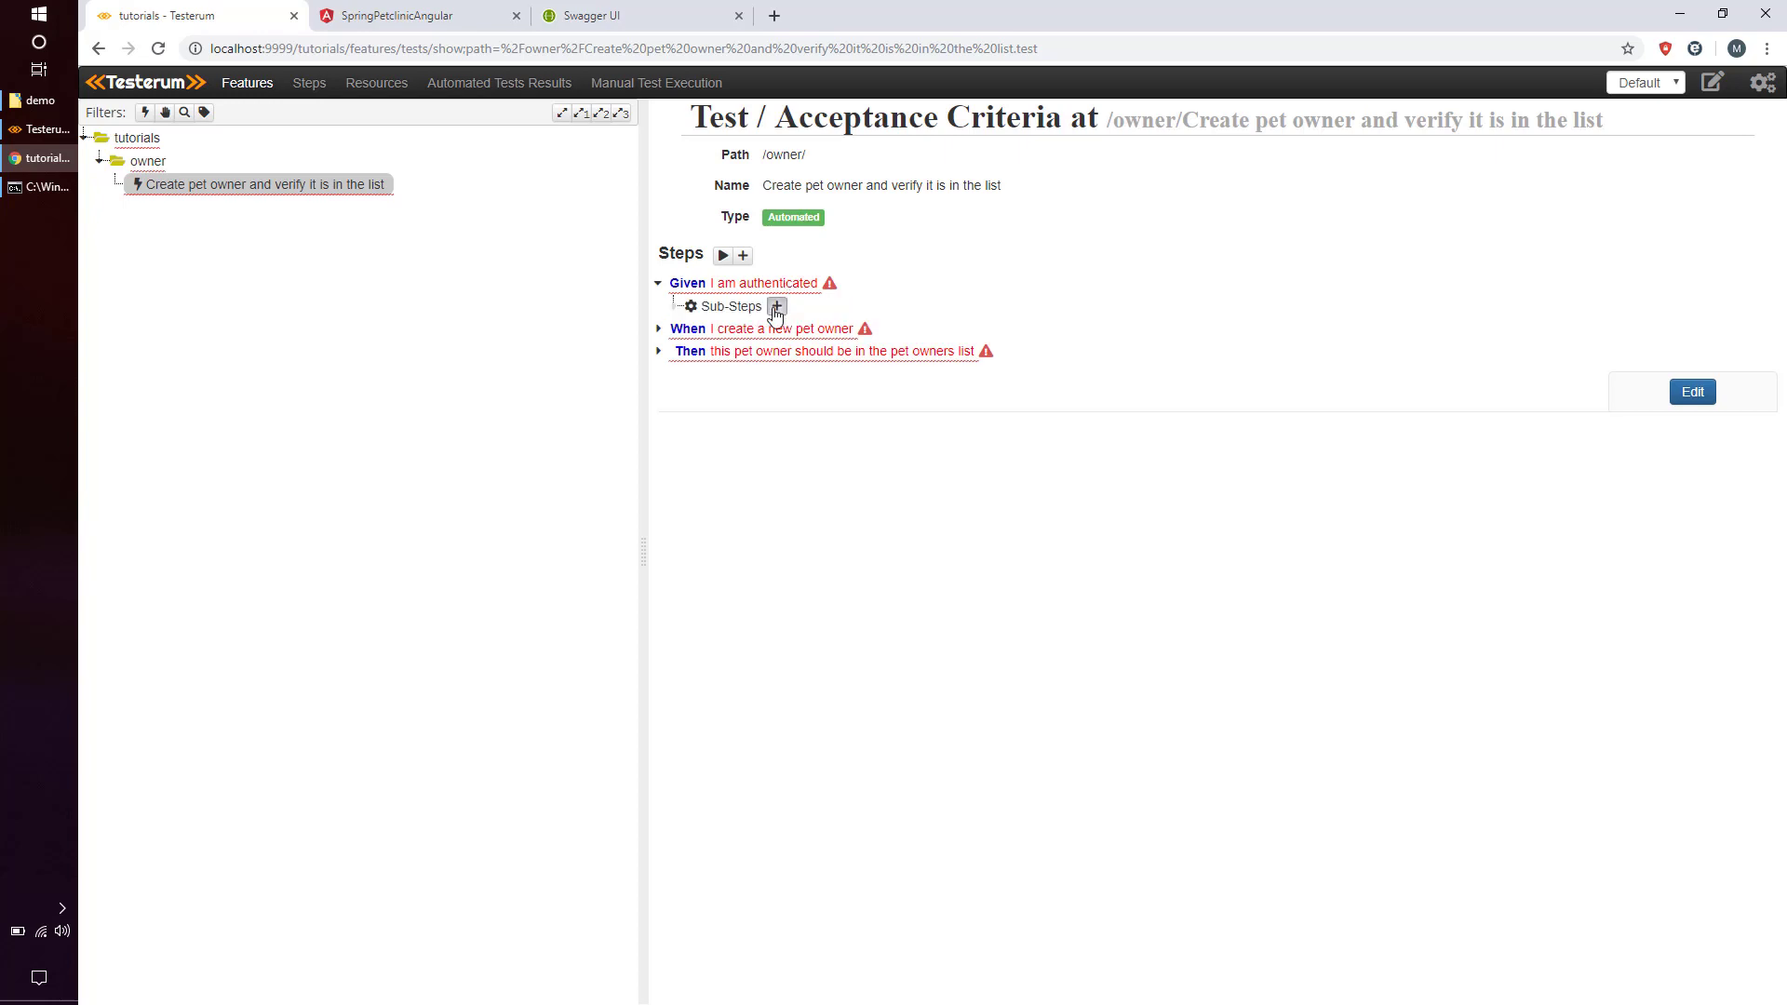
left_click(776, 306)
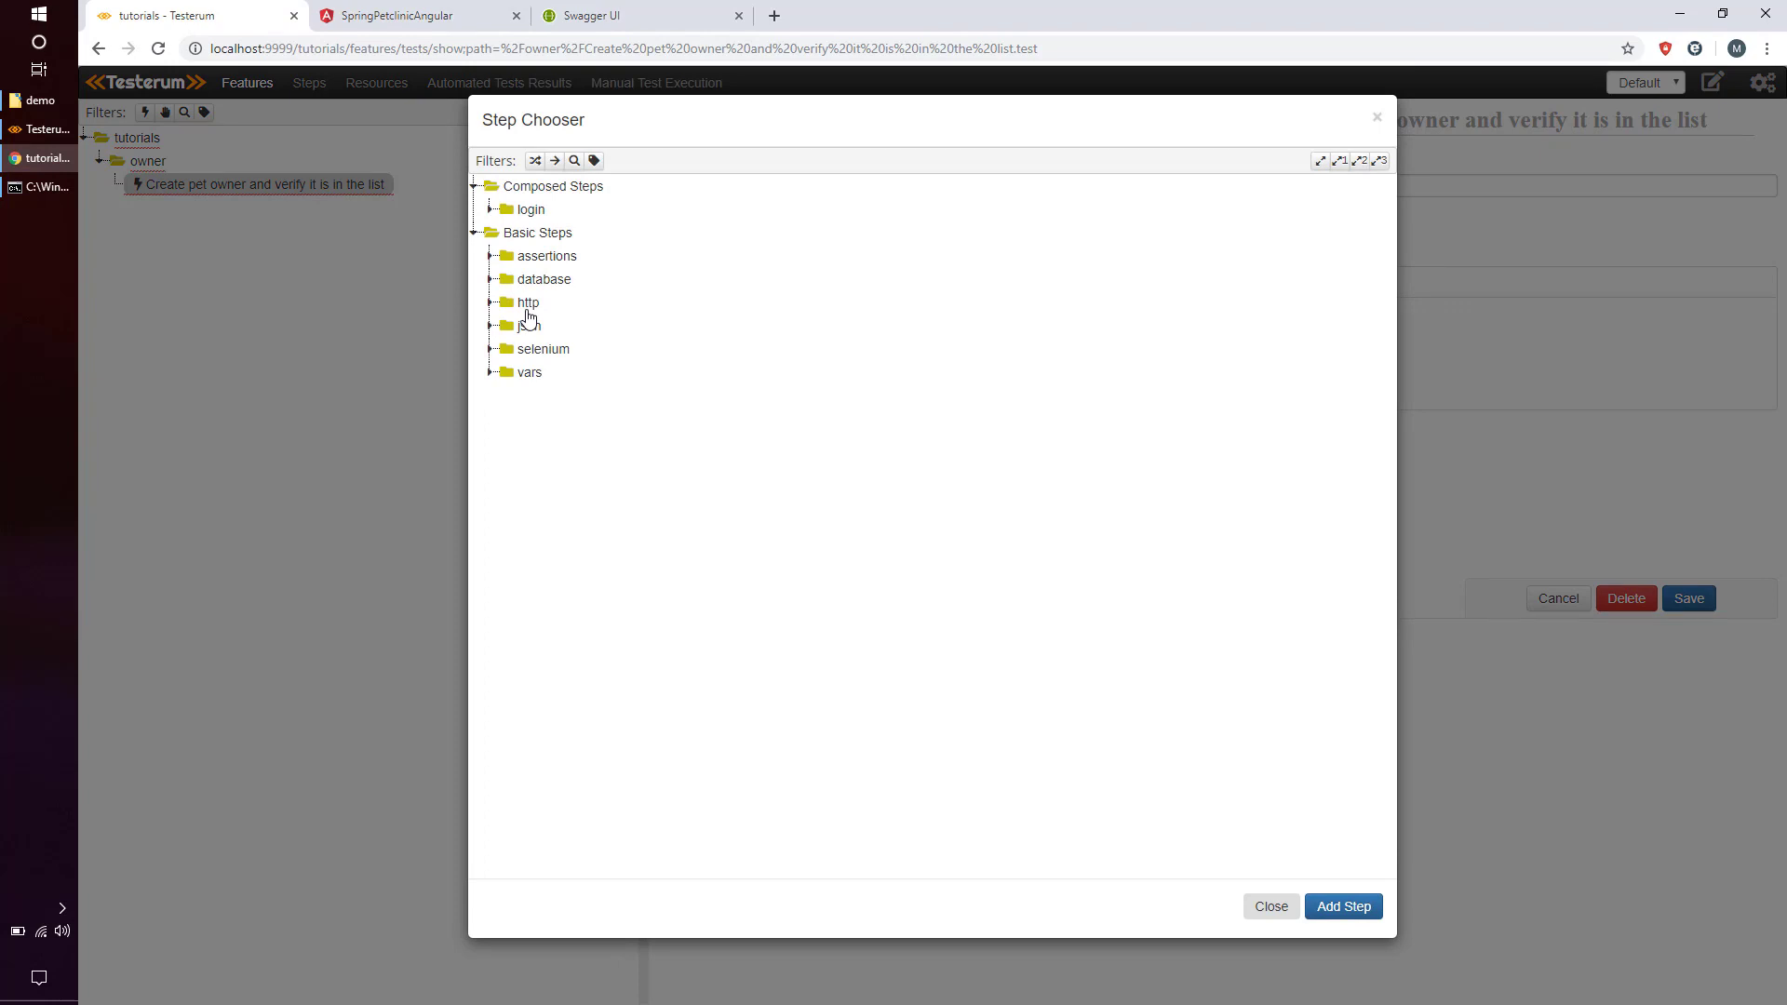
left_click(527, 307)
left_click(538, 349)
left_click(577, 373)
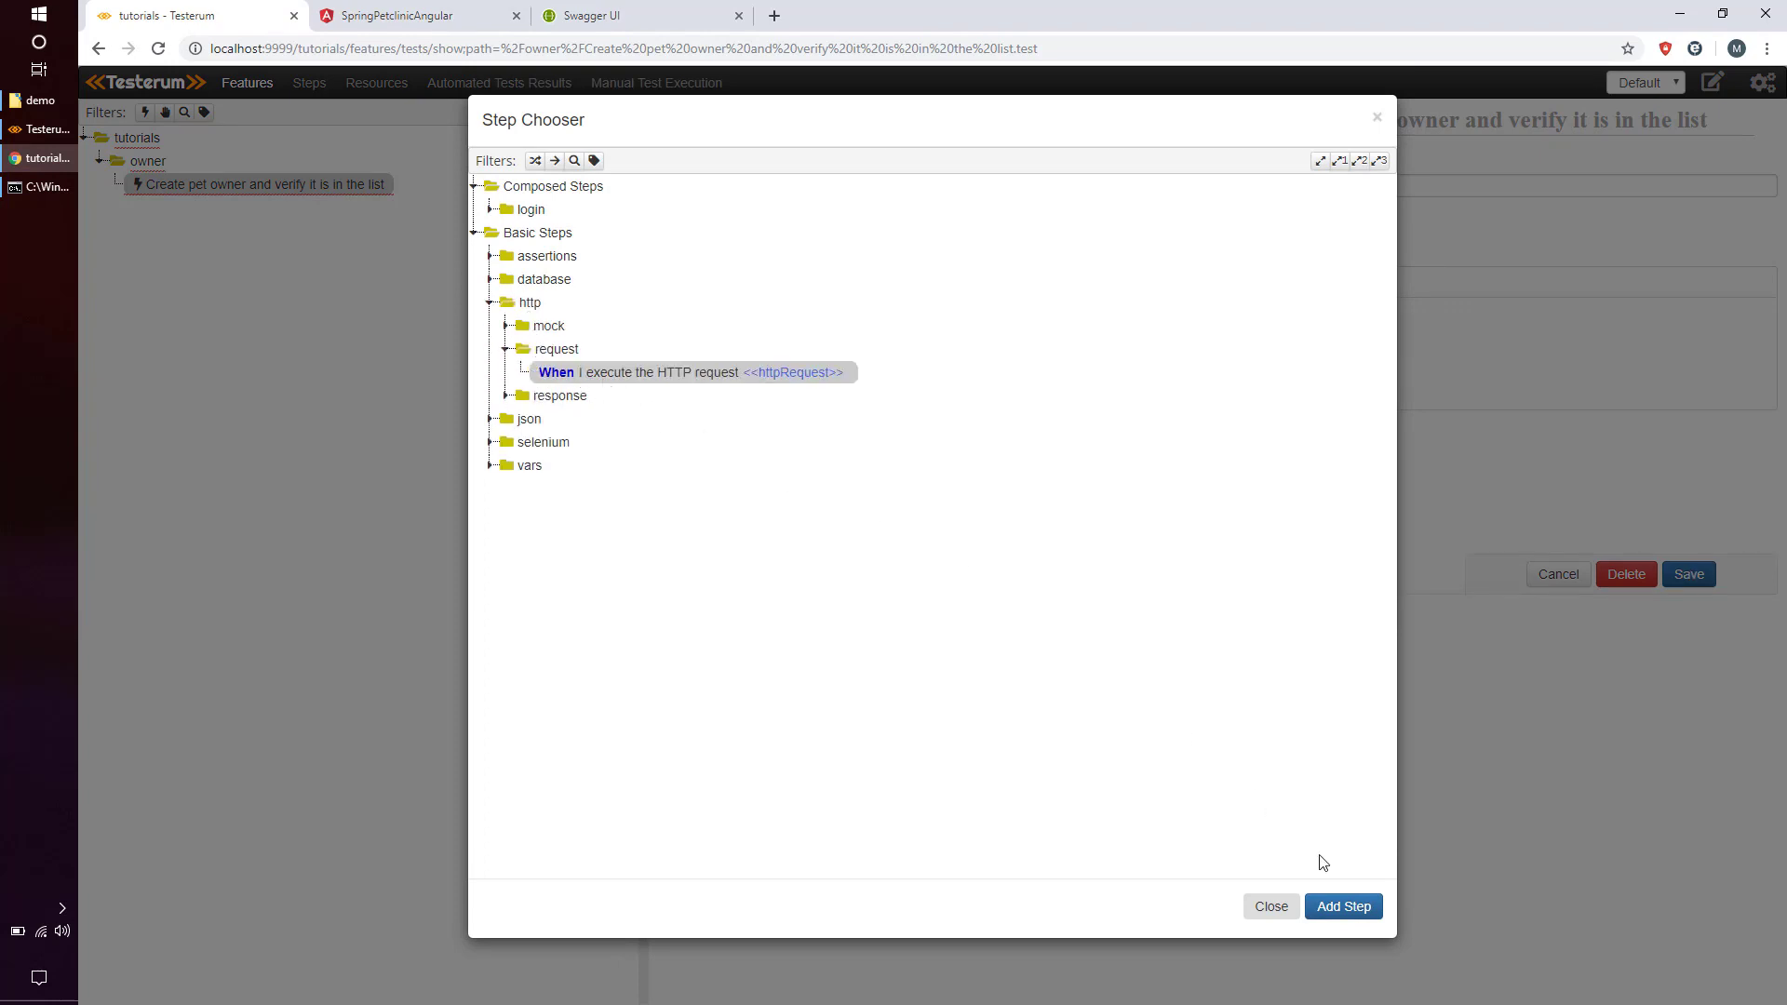
left_click(1343, 906)
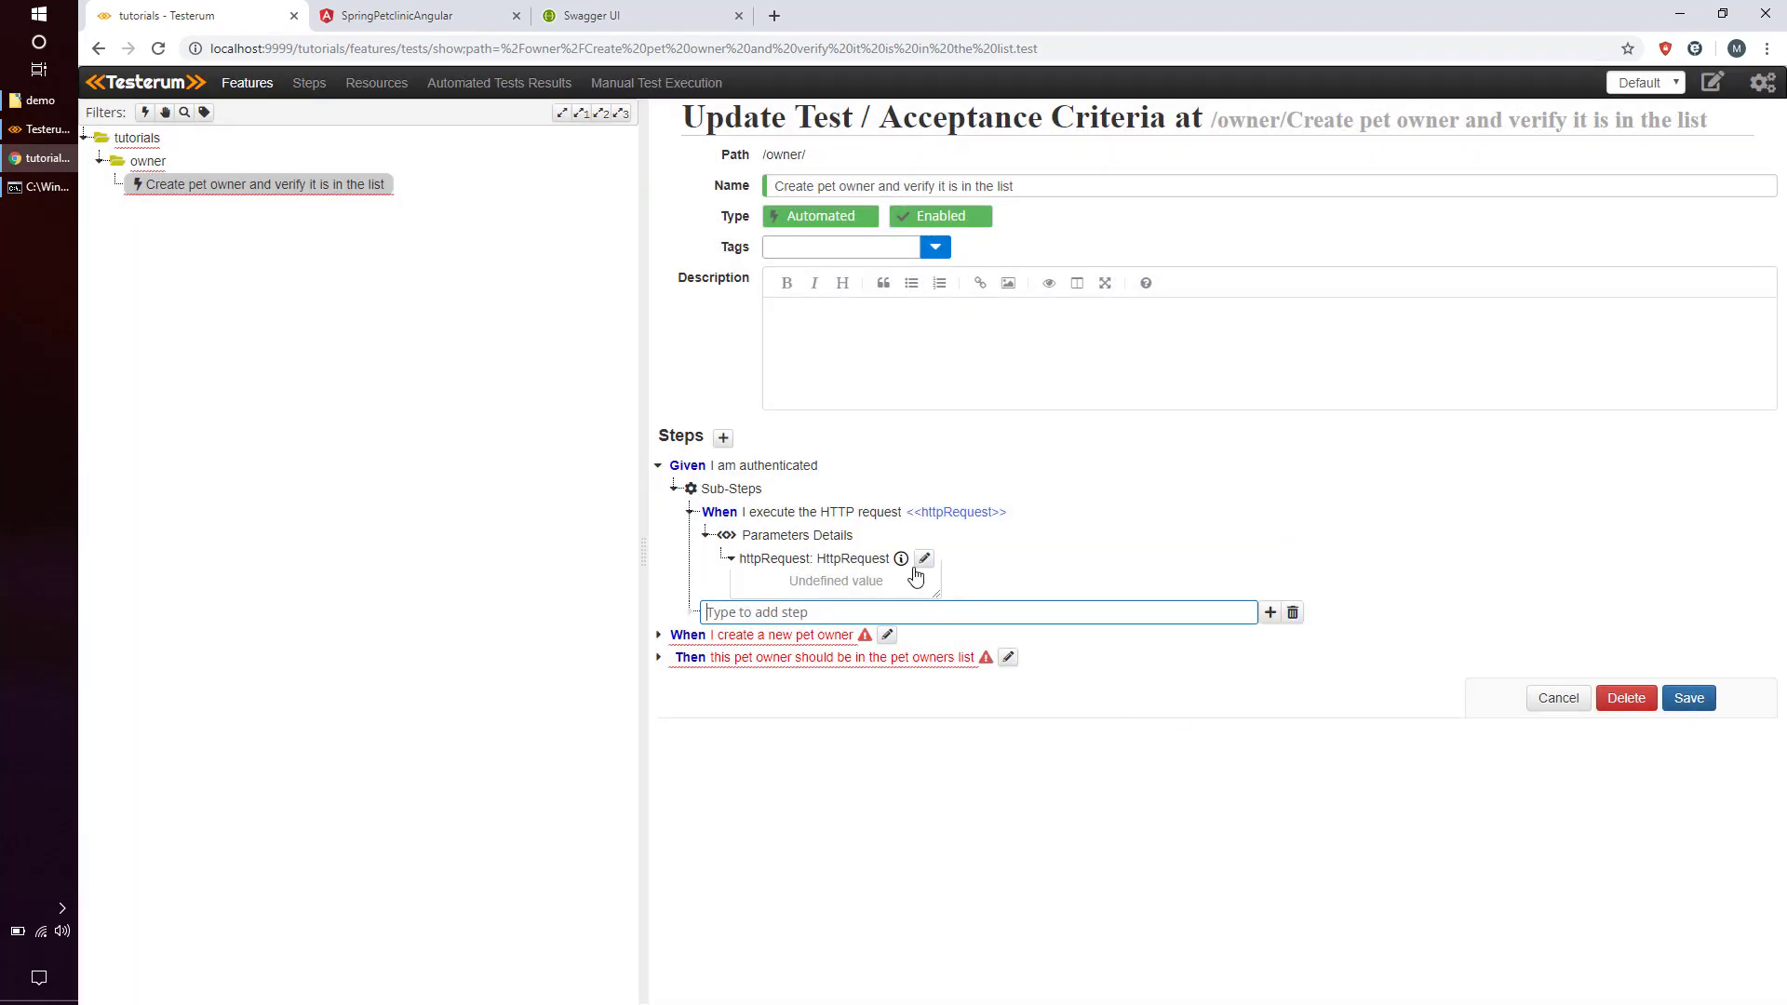
left_click(922, 560)
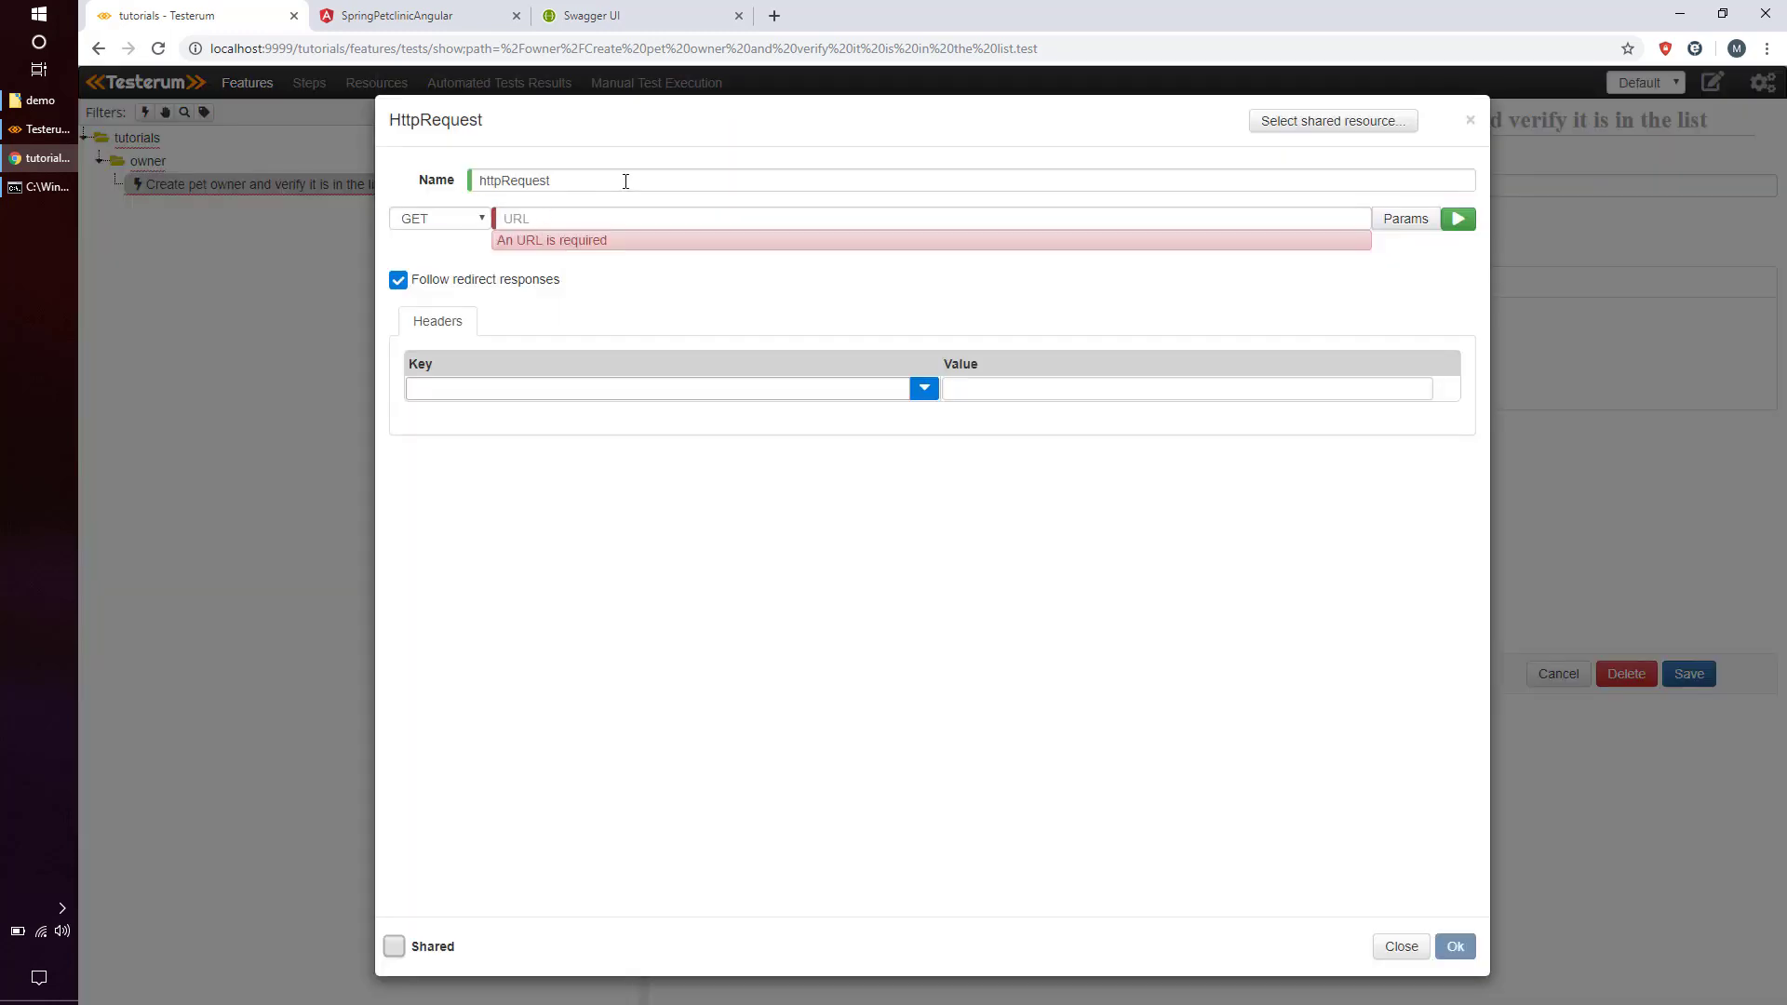
double_click(626, 180)
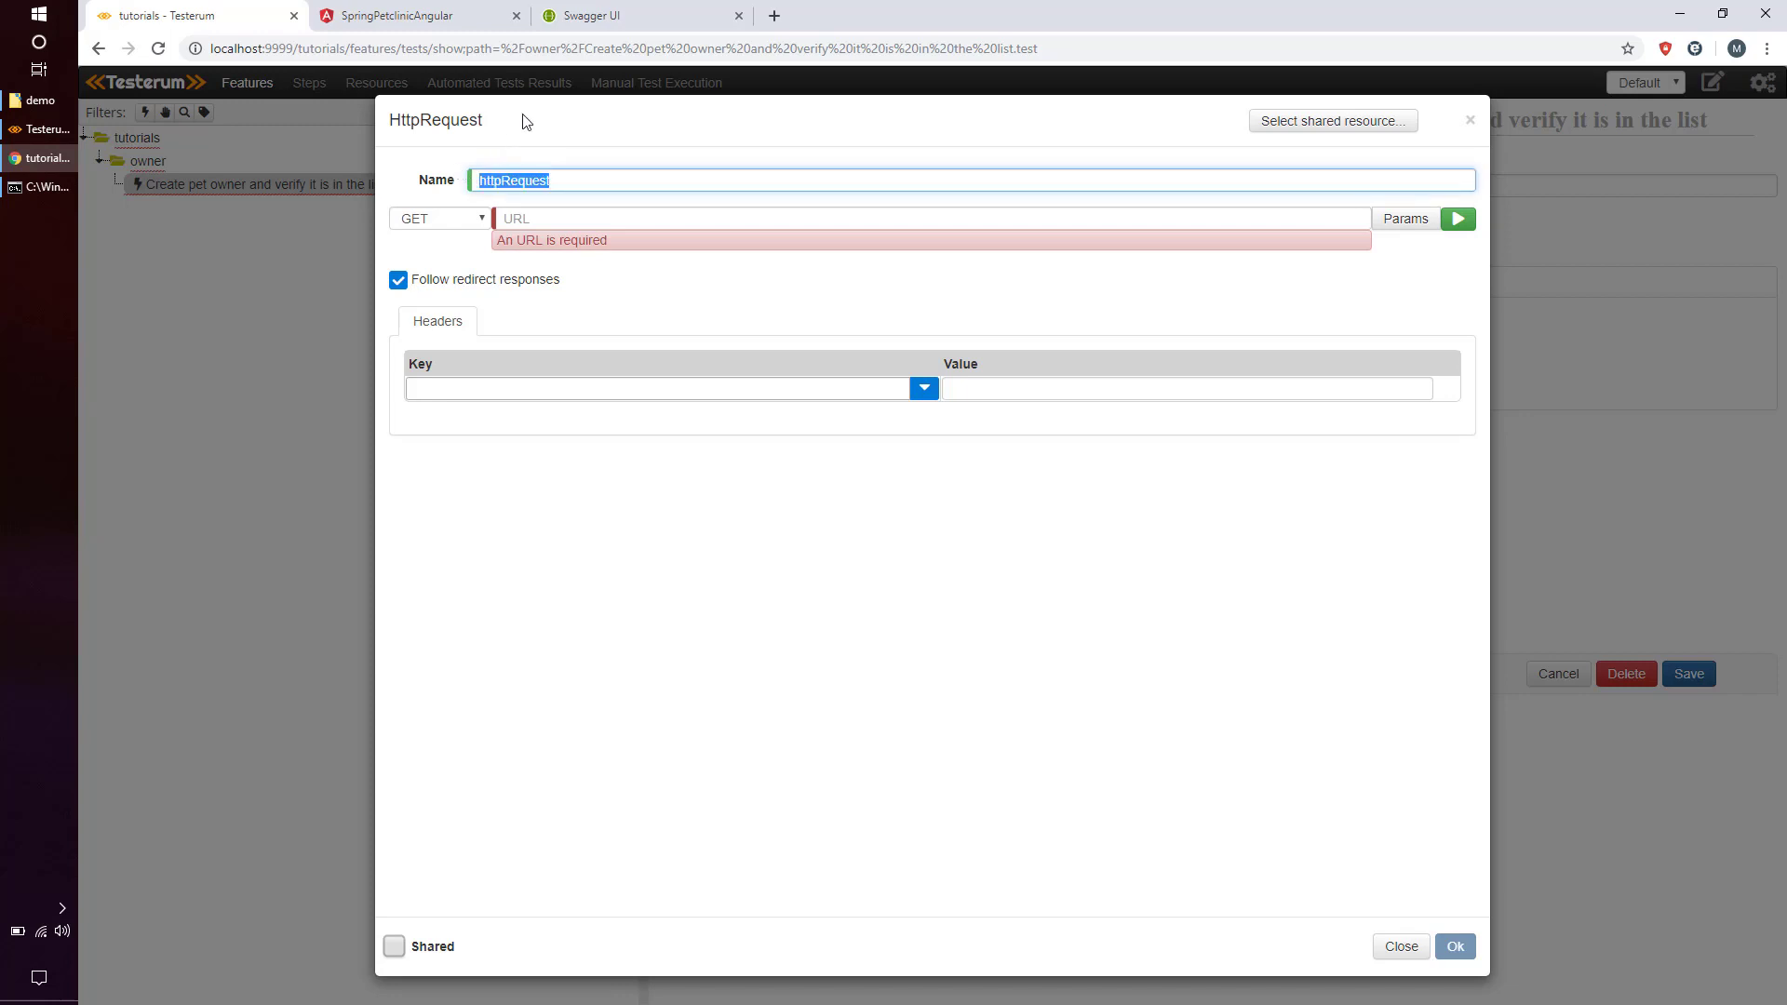
type("login")
left_click(484, 219)
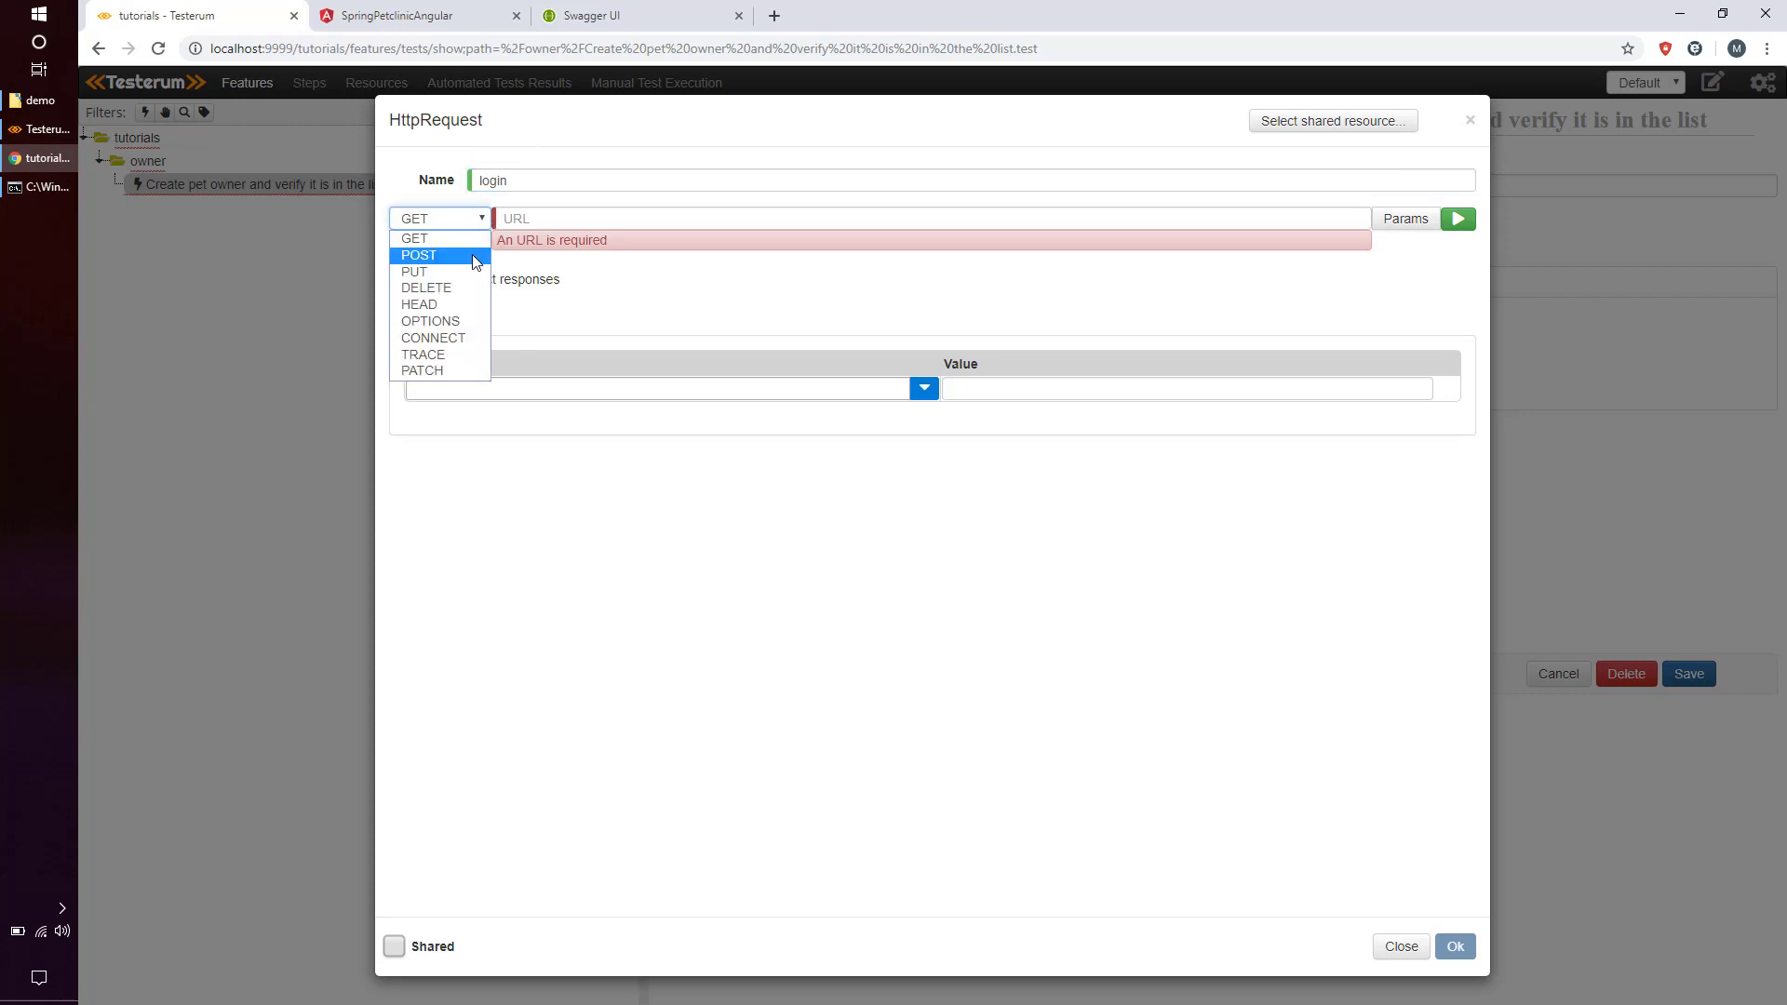
left_click(478, 251)
left_click(556, 218)
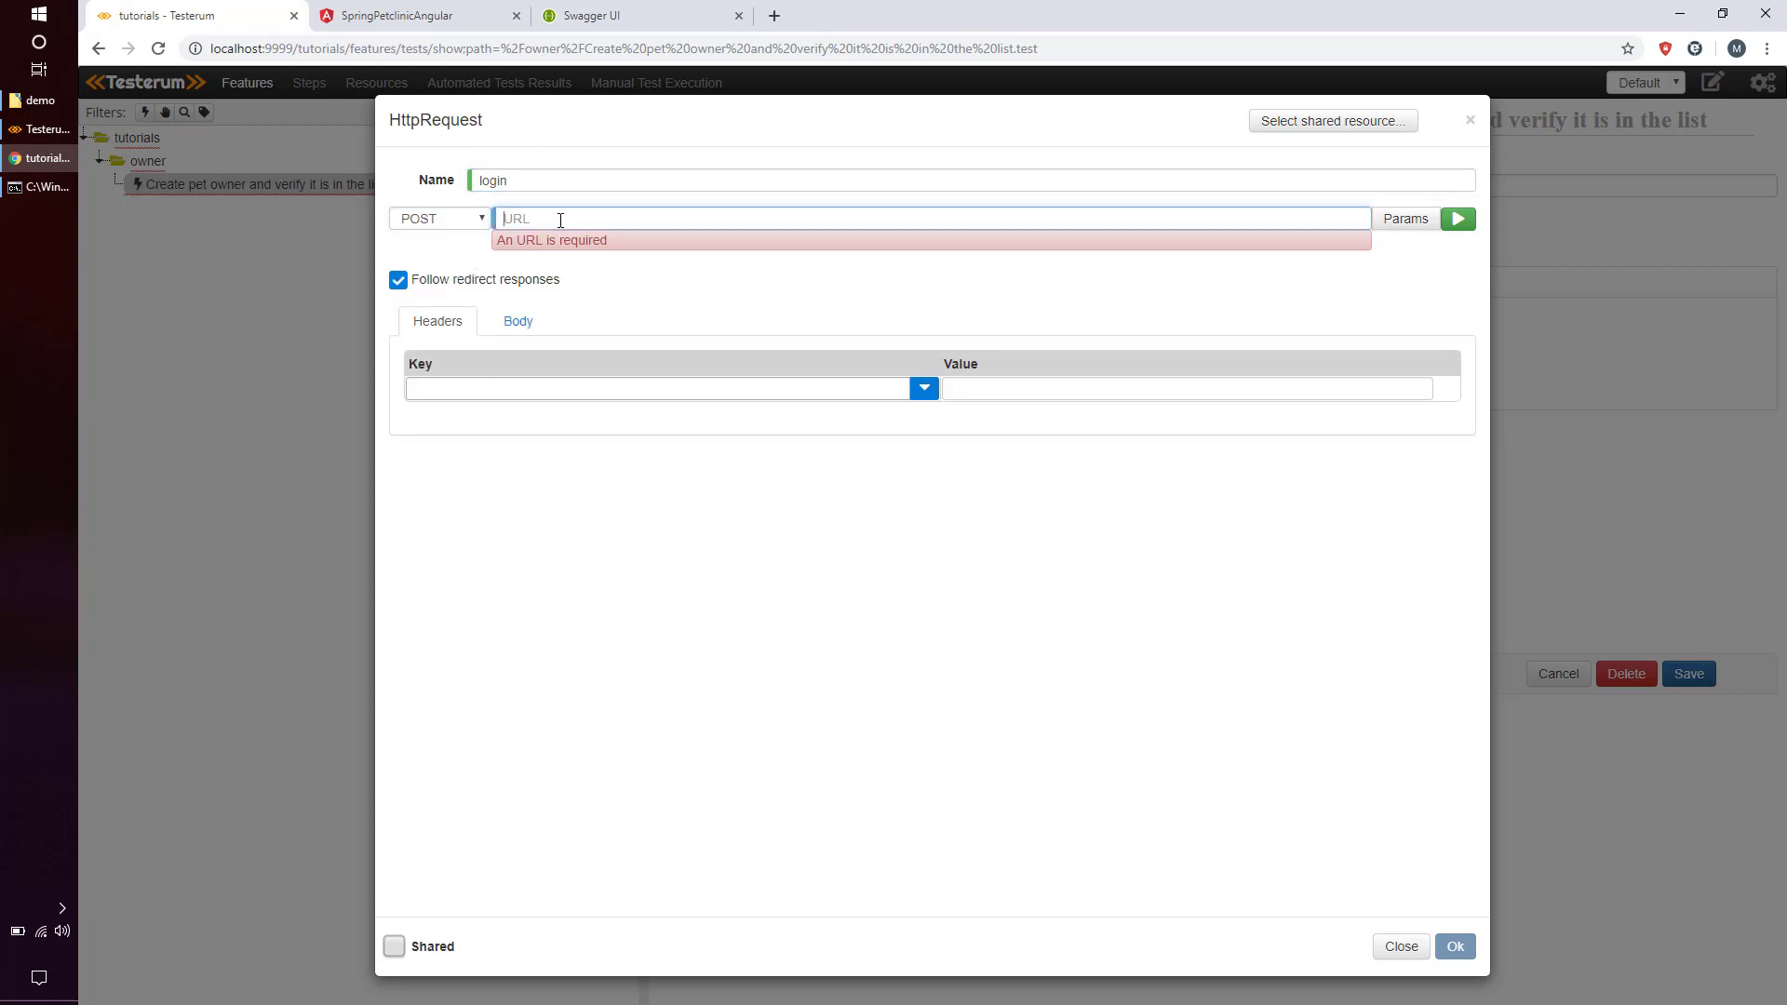
type("http://localhost:9966/api/auth/login")
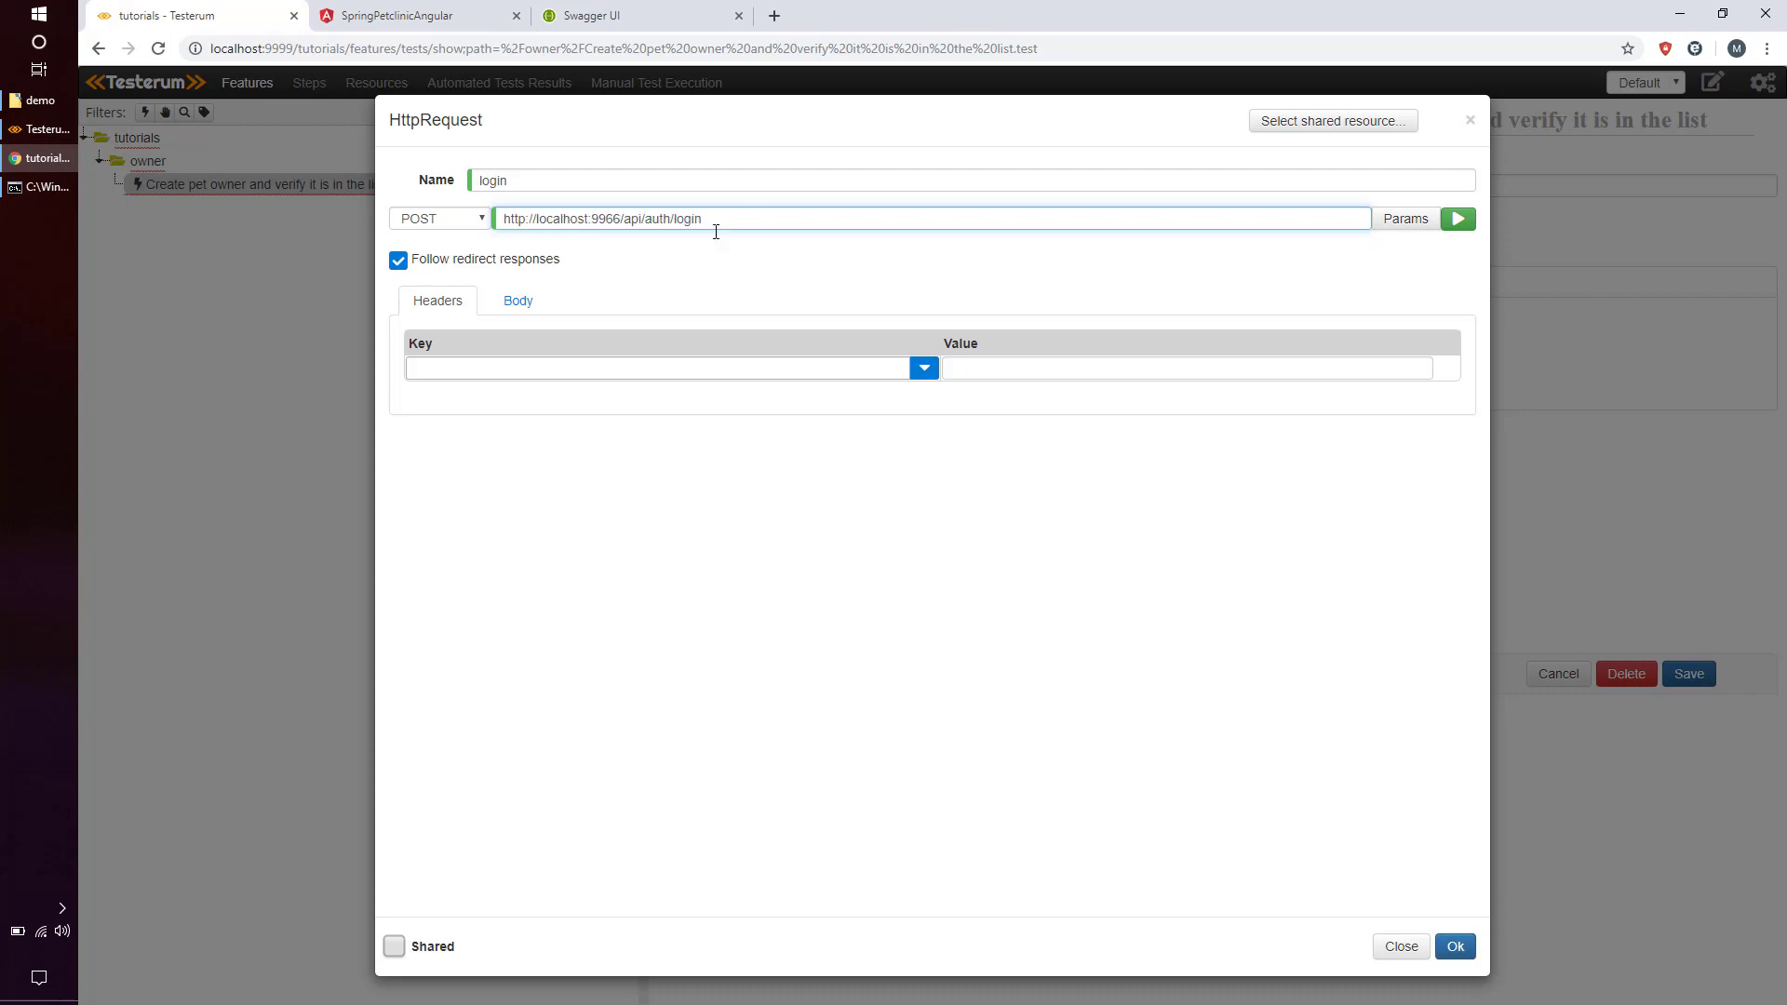
Add a Content-Type: application/json request header.
left_click(452, 369)
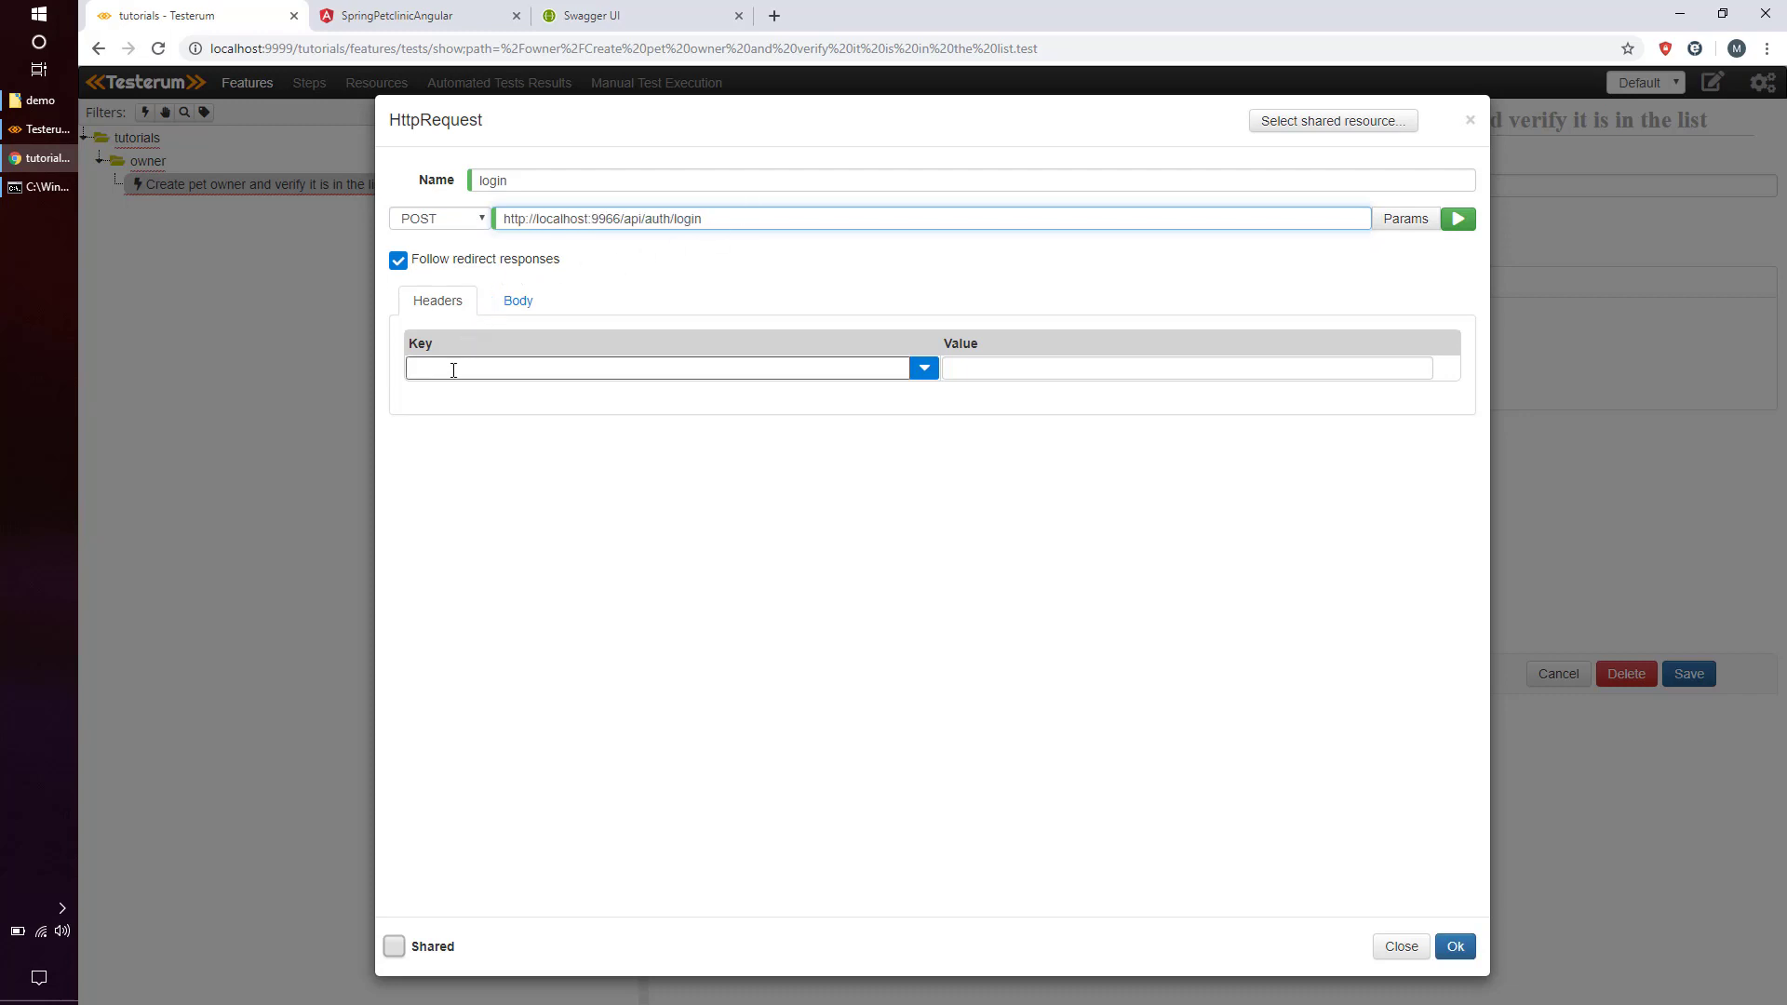
type("content")
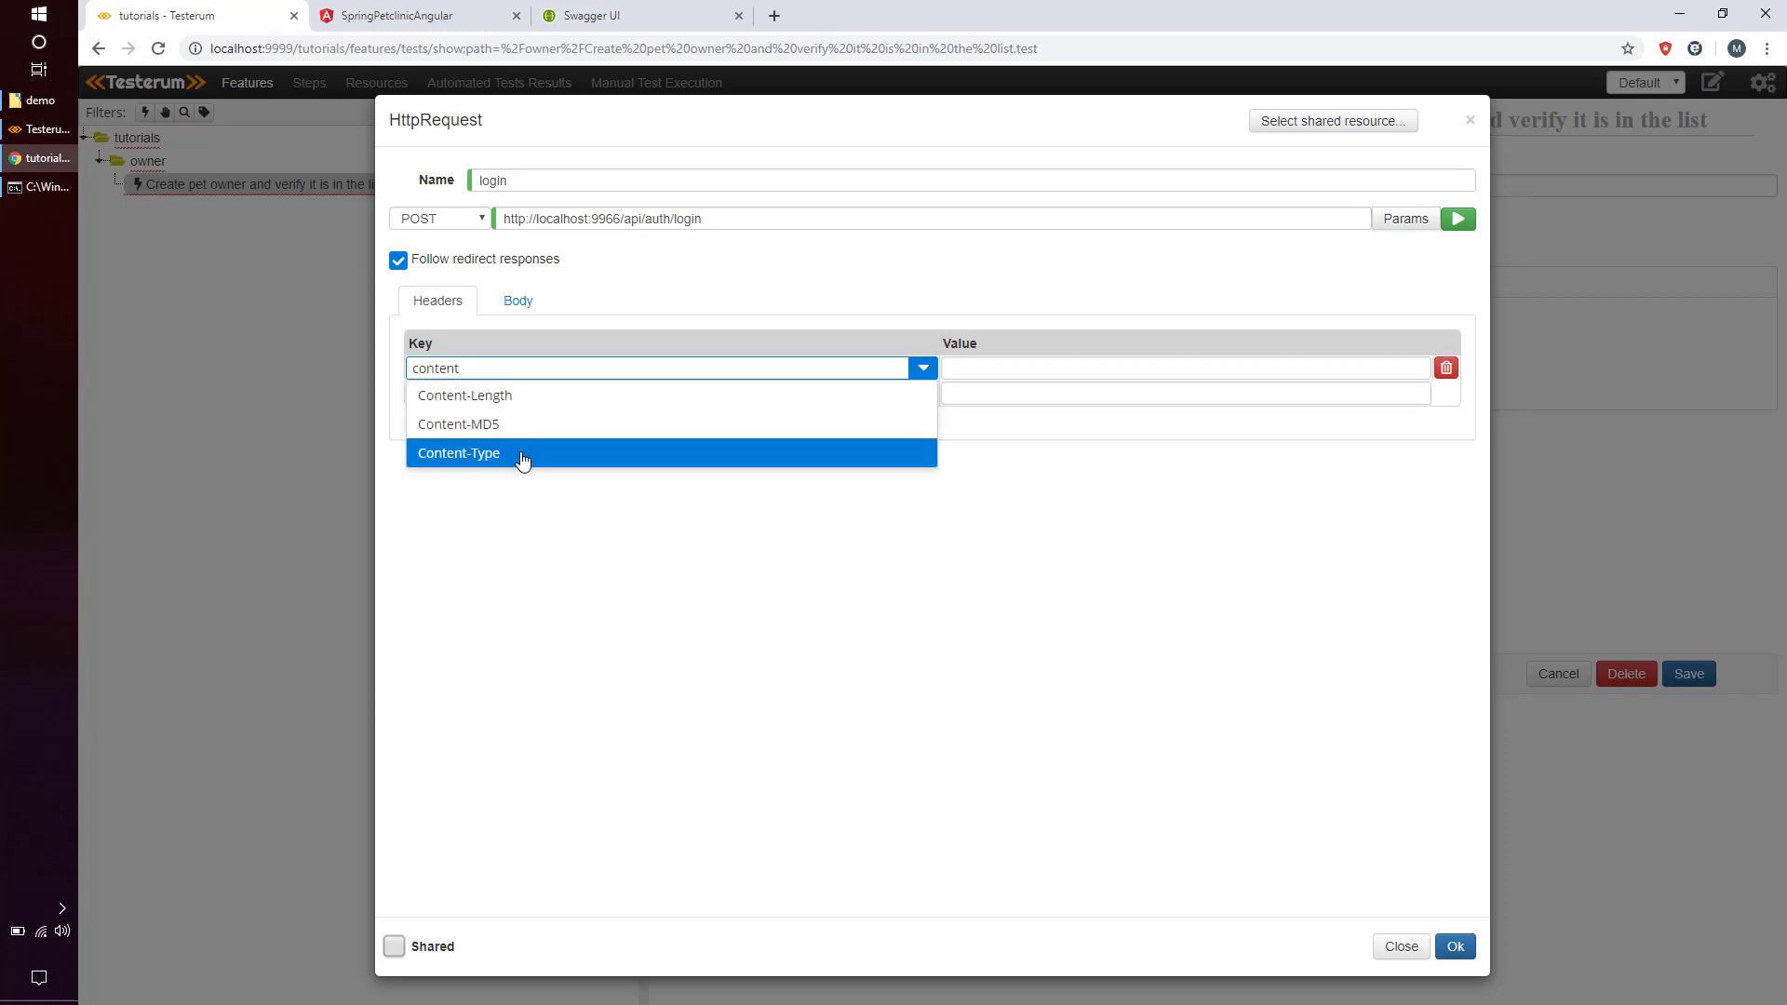
left_click(510, 453)
left_click(983, 367)
type("application/json")
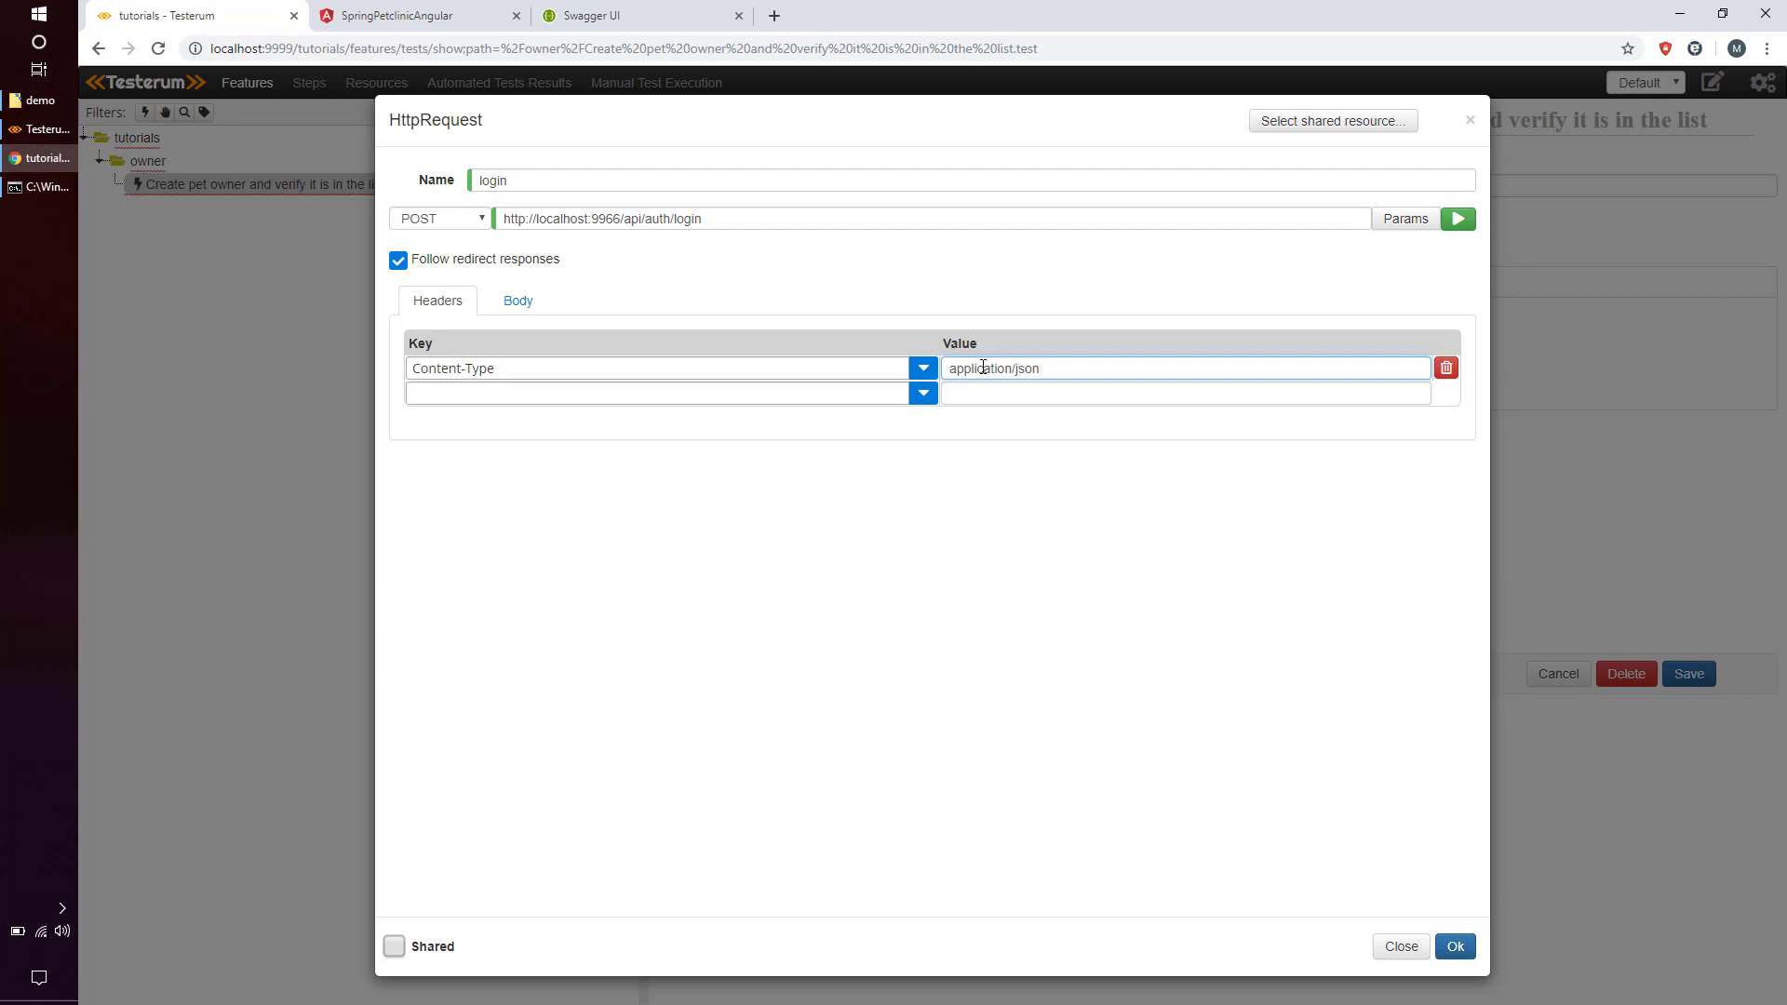
left_click(521, 298)
left_click(515, 382)
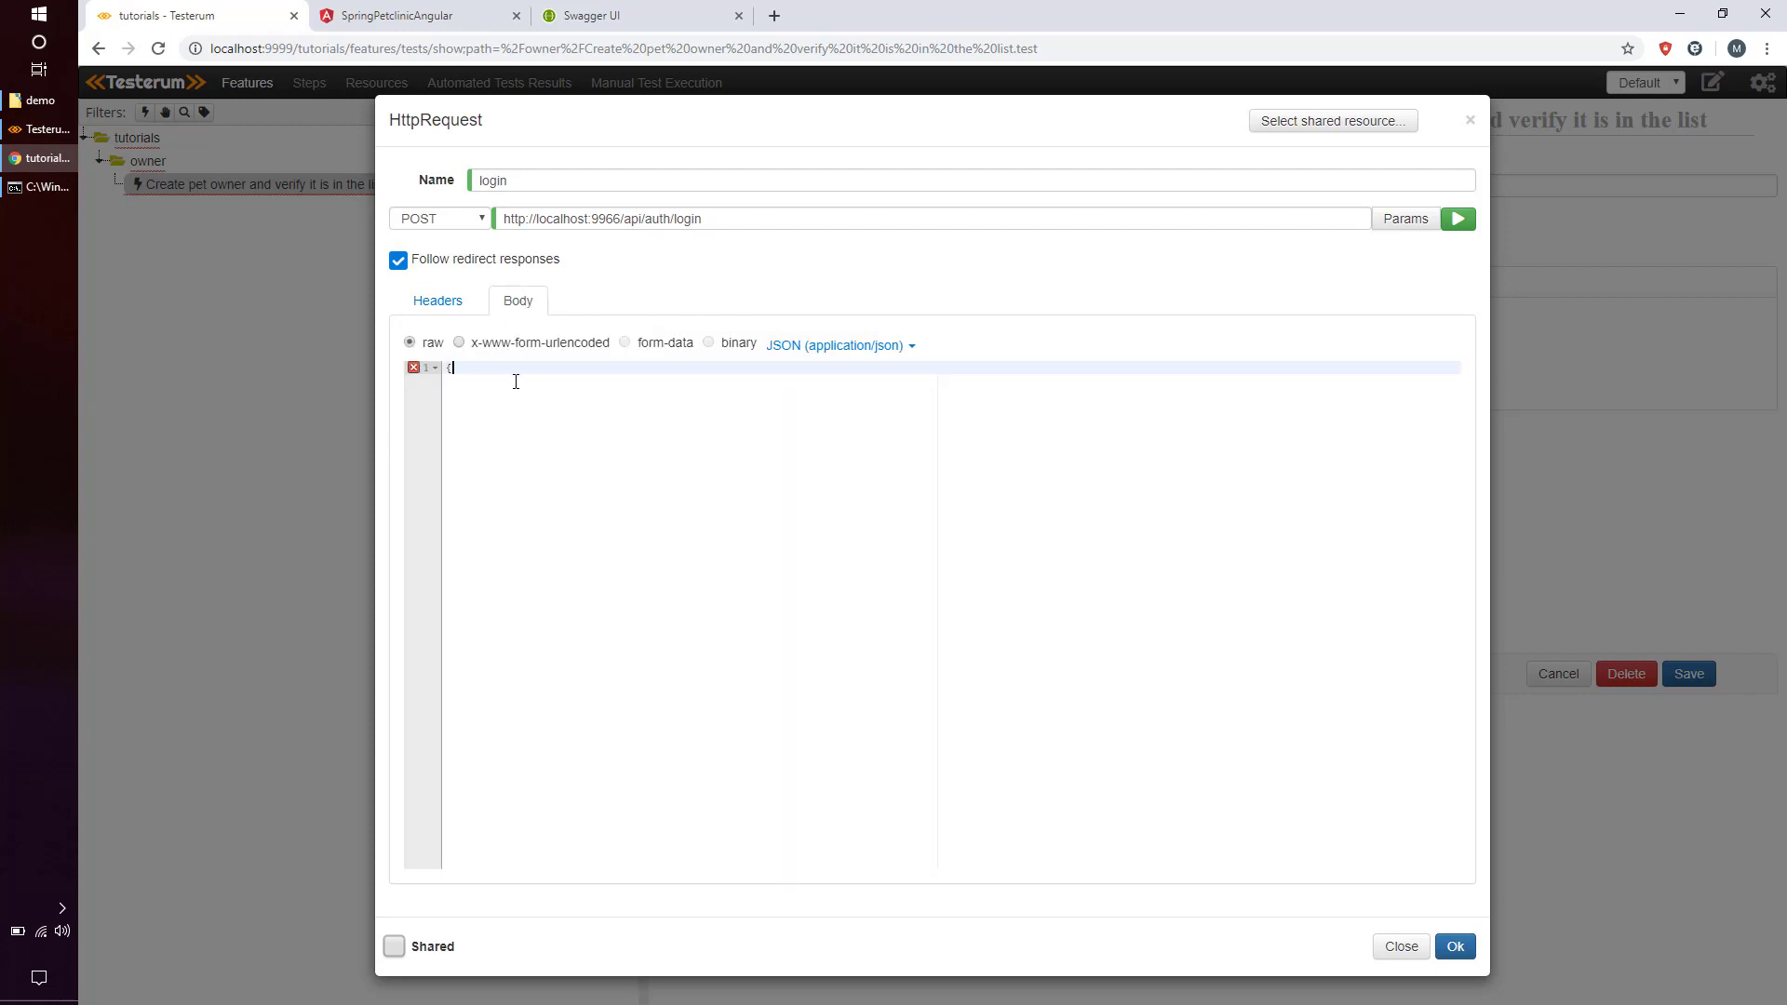
type("{")
key("Return")
type("\"userNam")
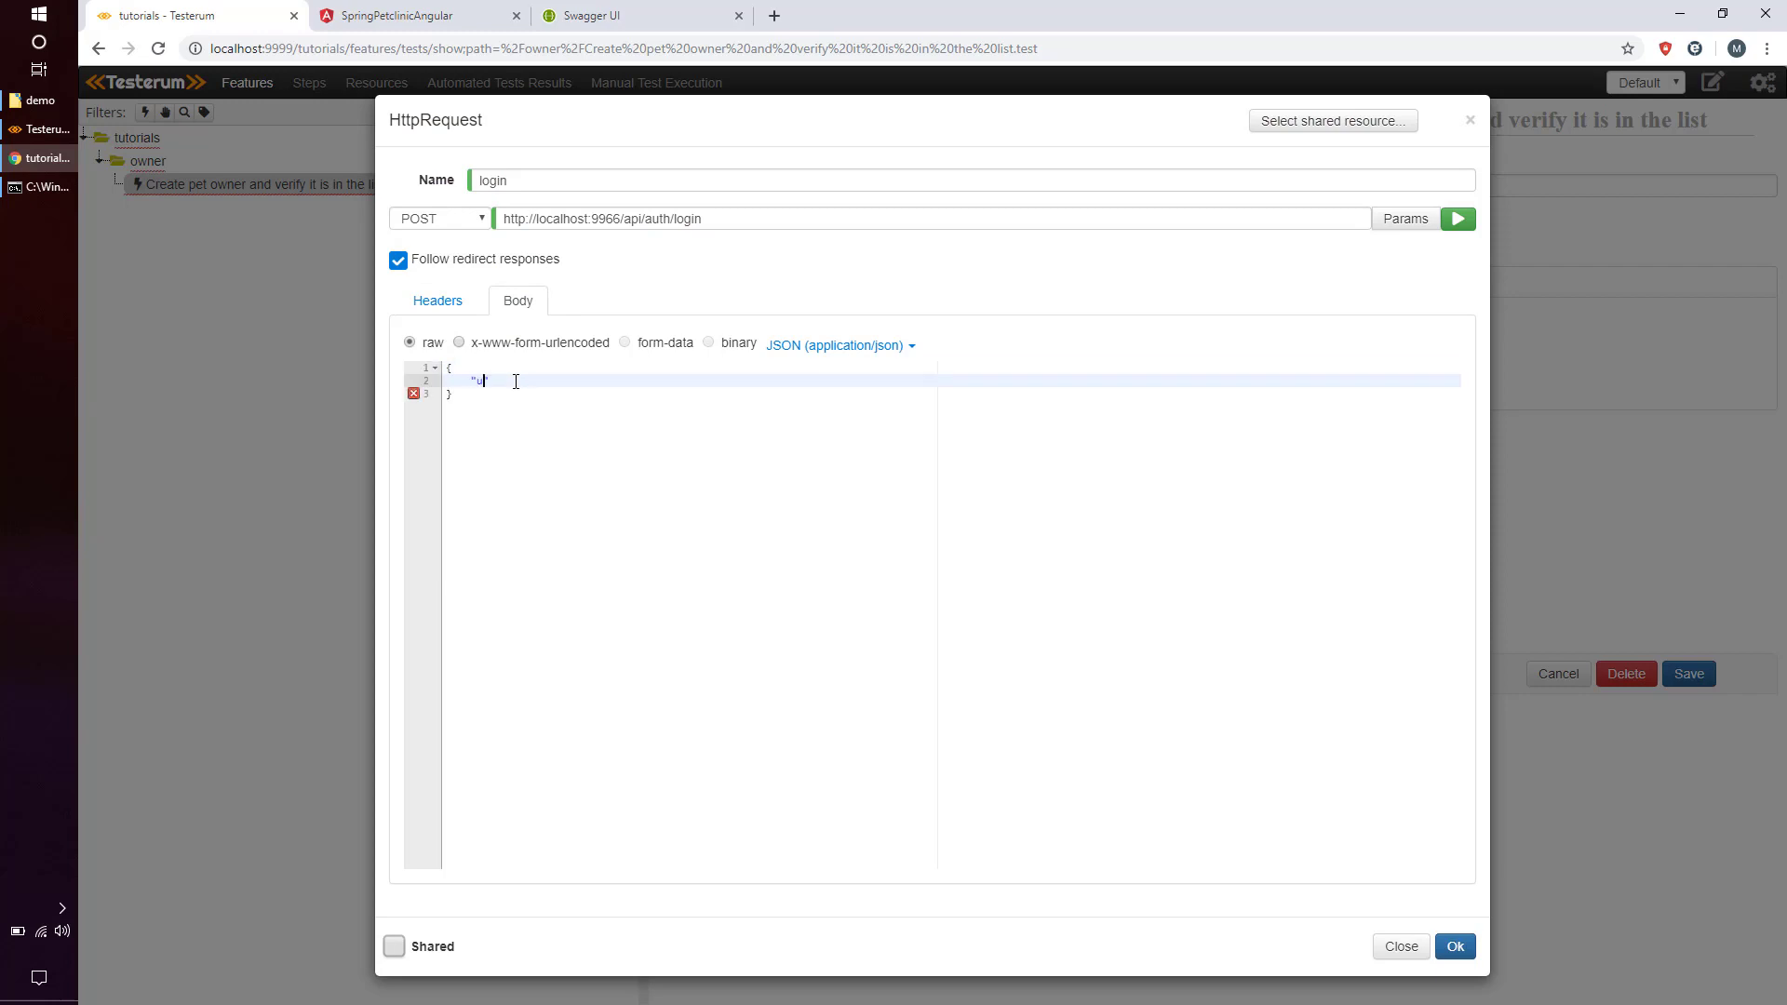
type("e\": \"admin\",")
key("Return")
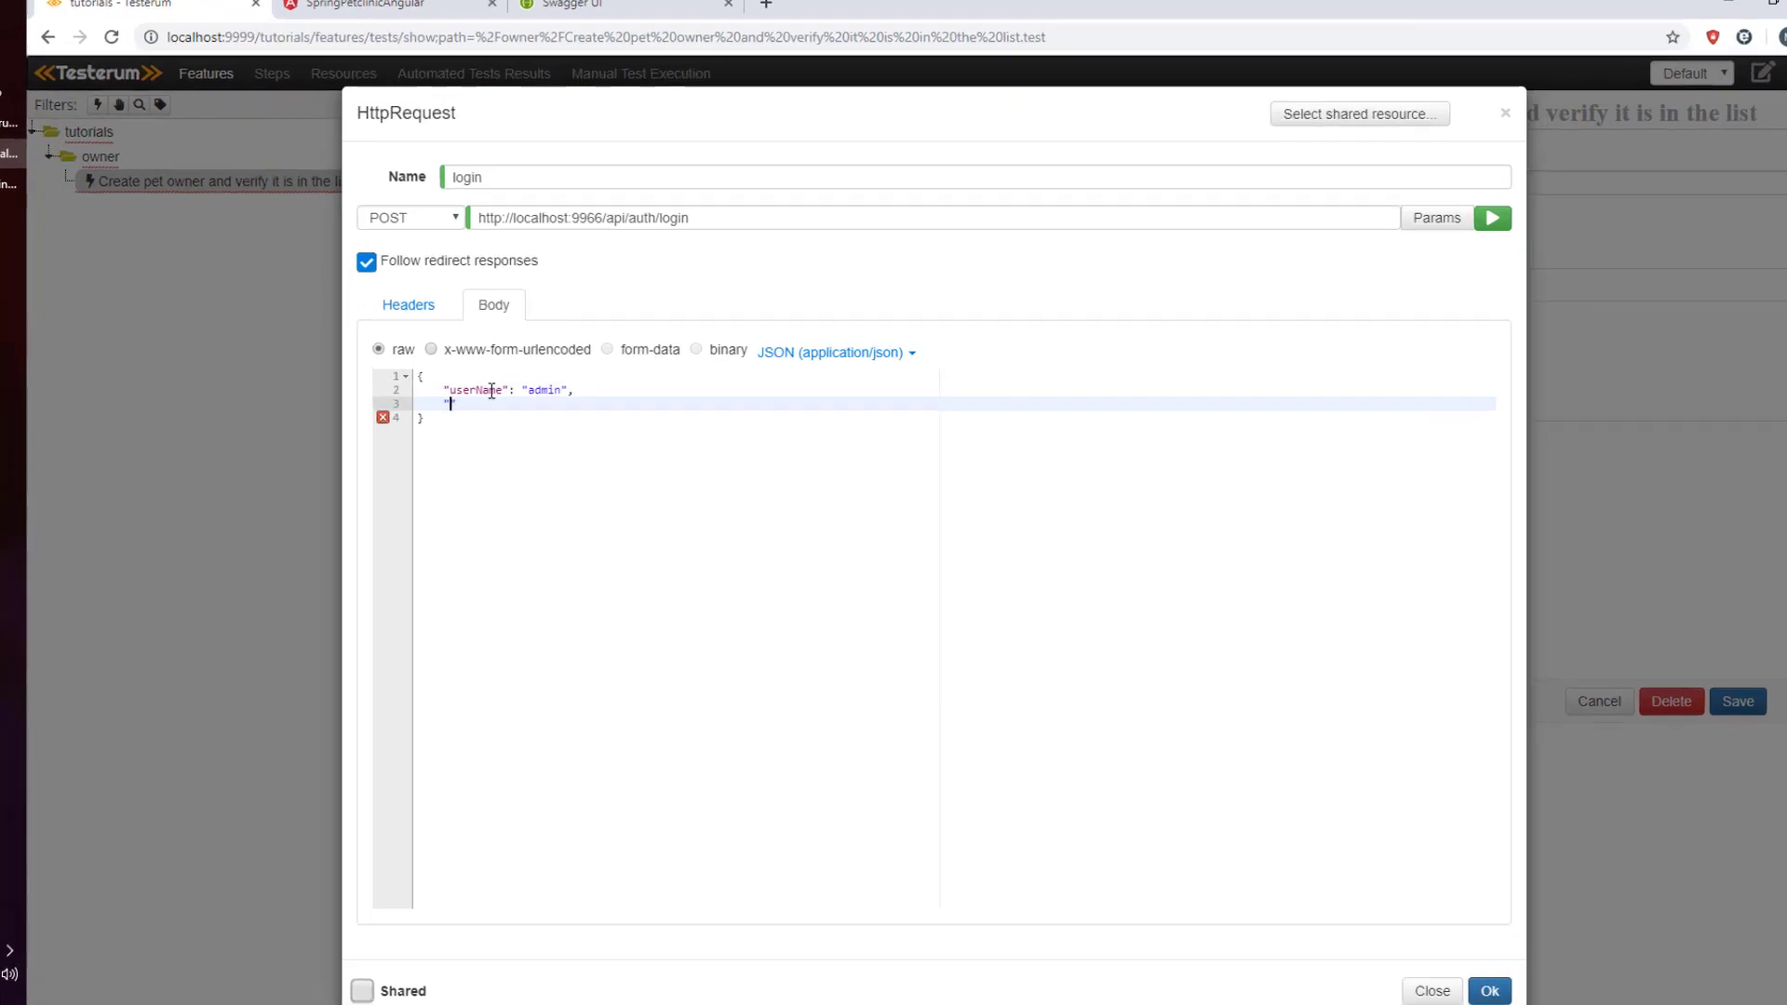
type("\"password\"")
type(": \"admin")
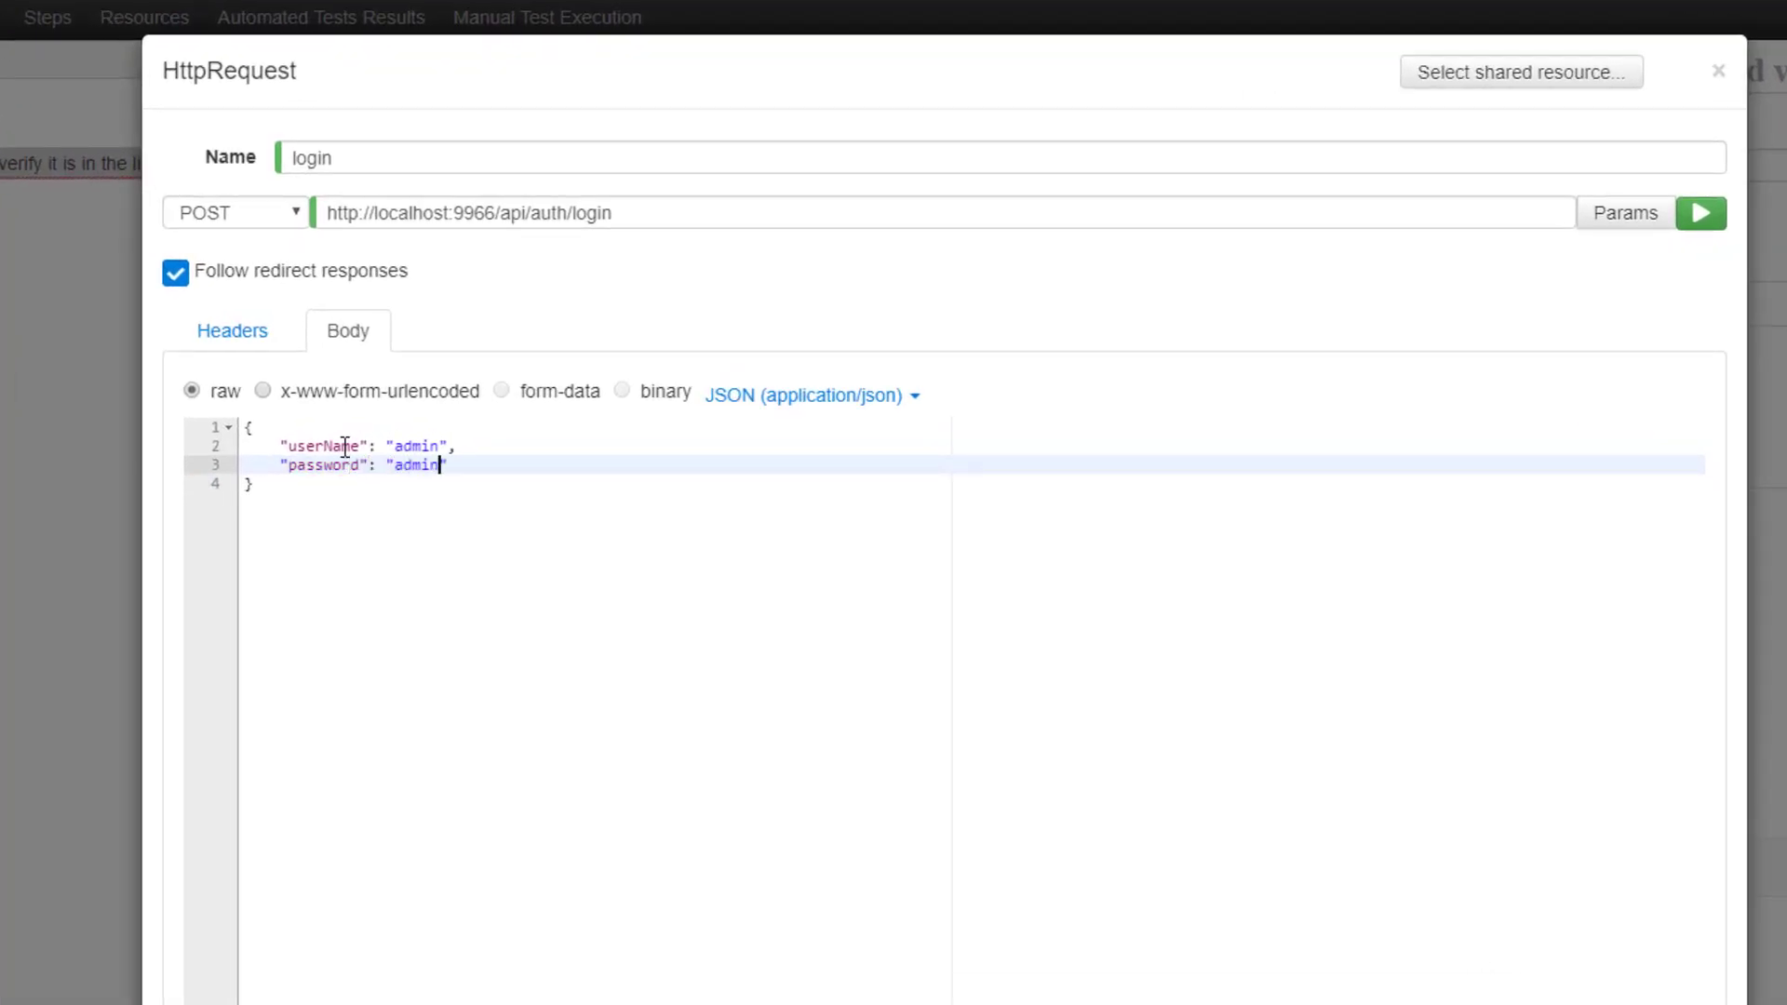
left_click(1081, 784)
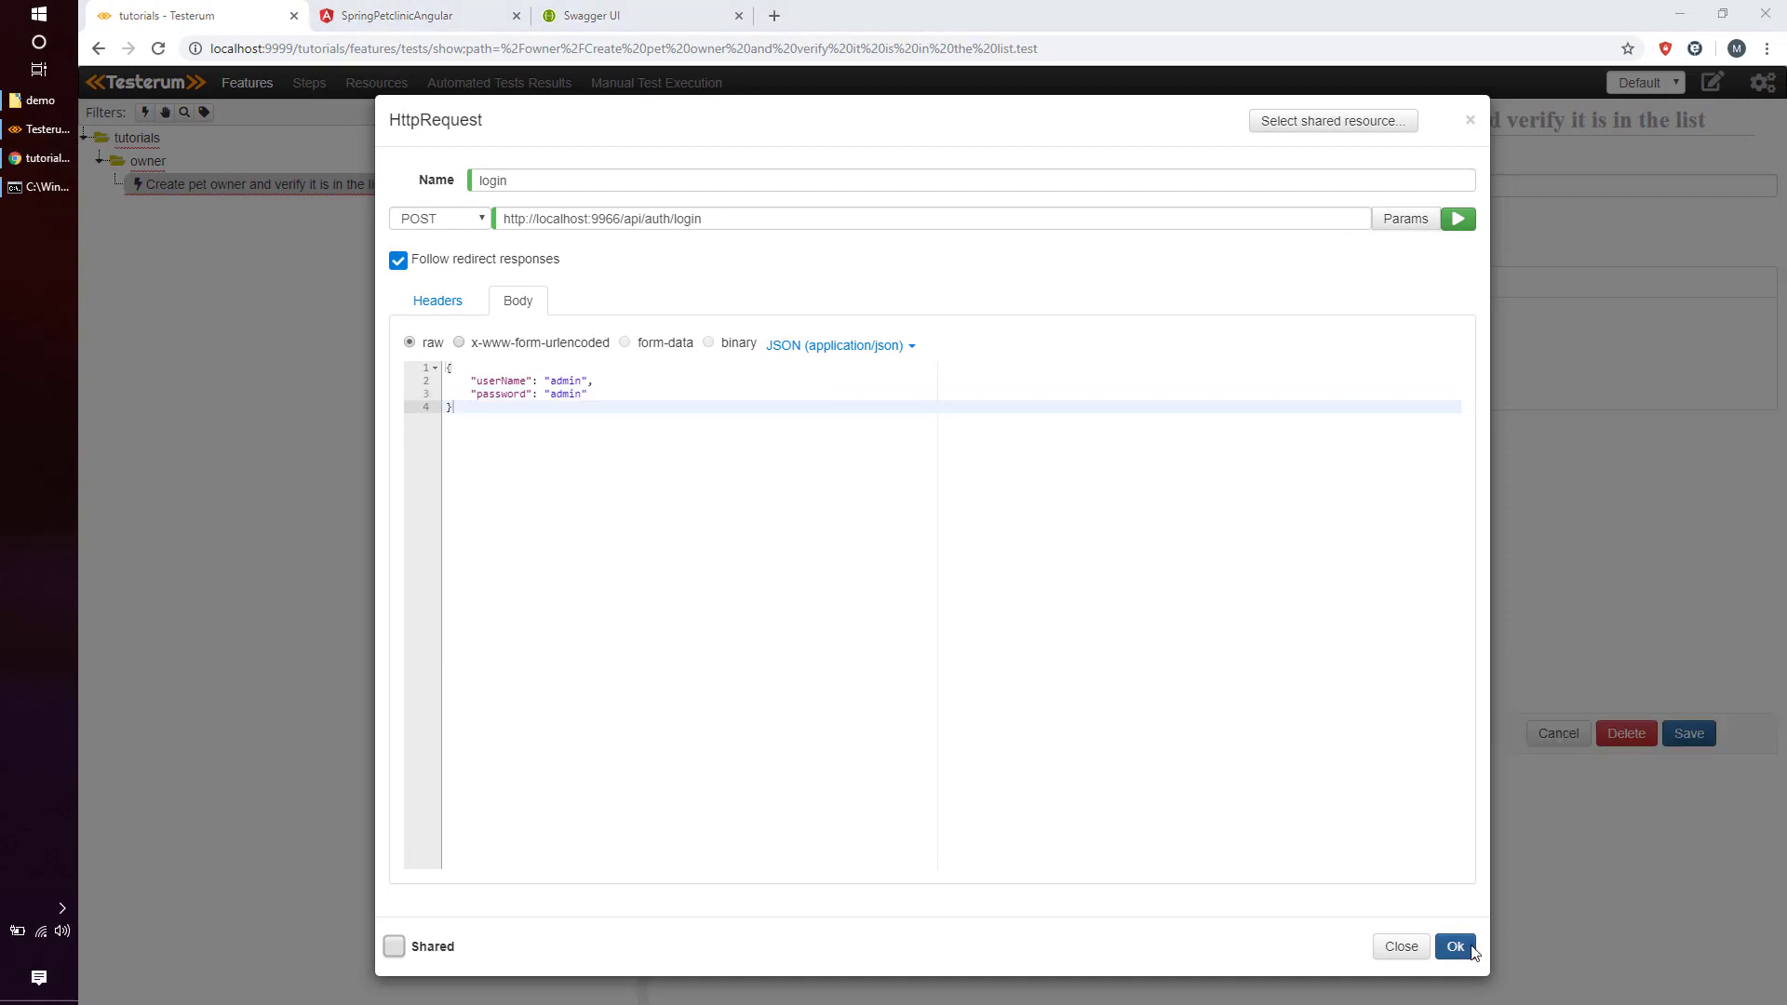
left_click(1472, 947)
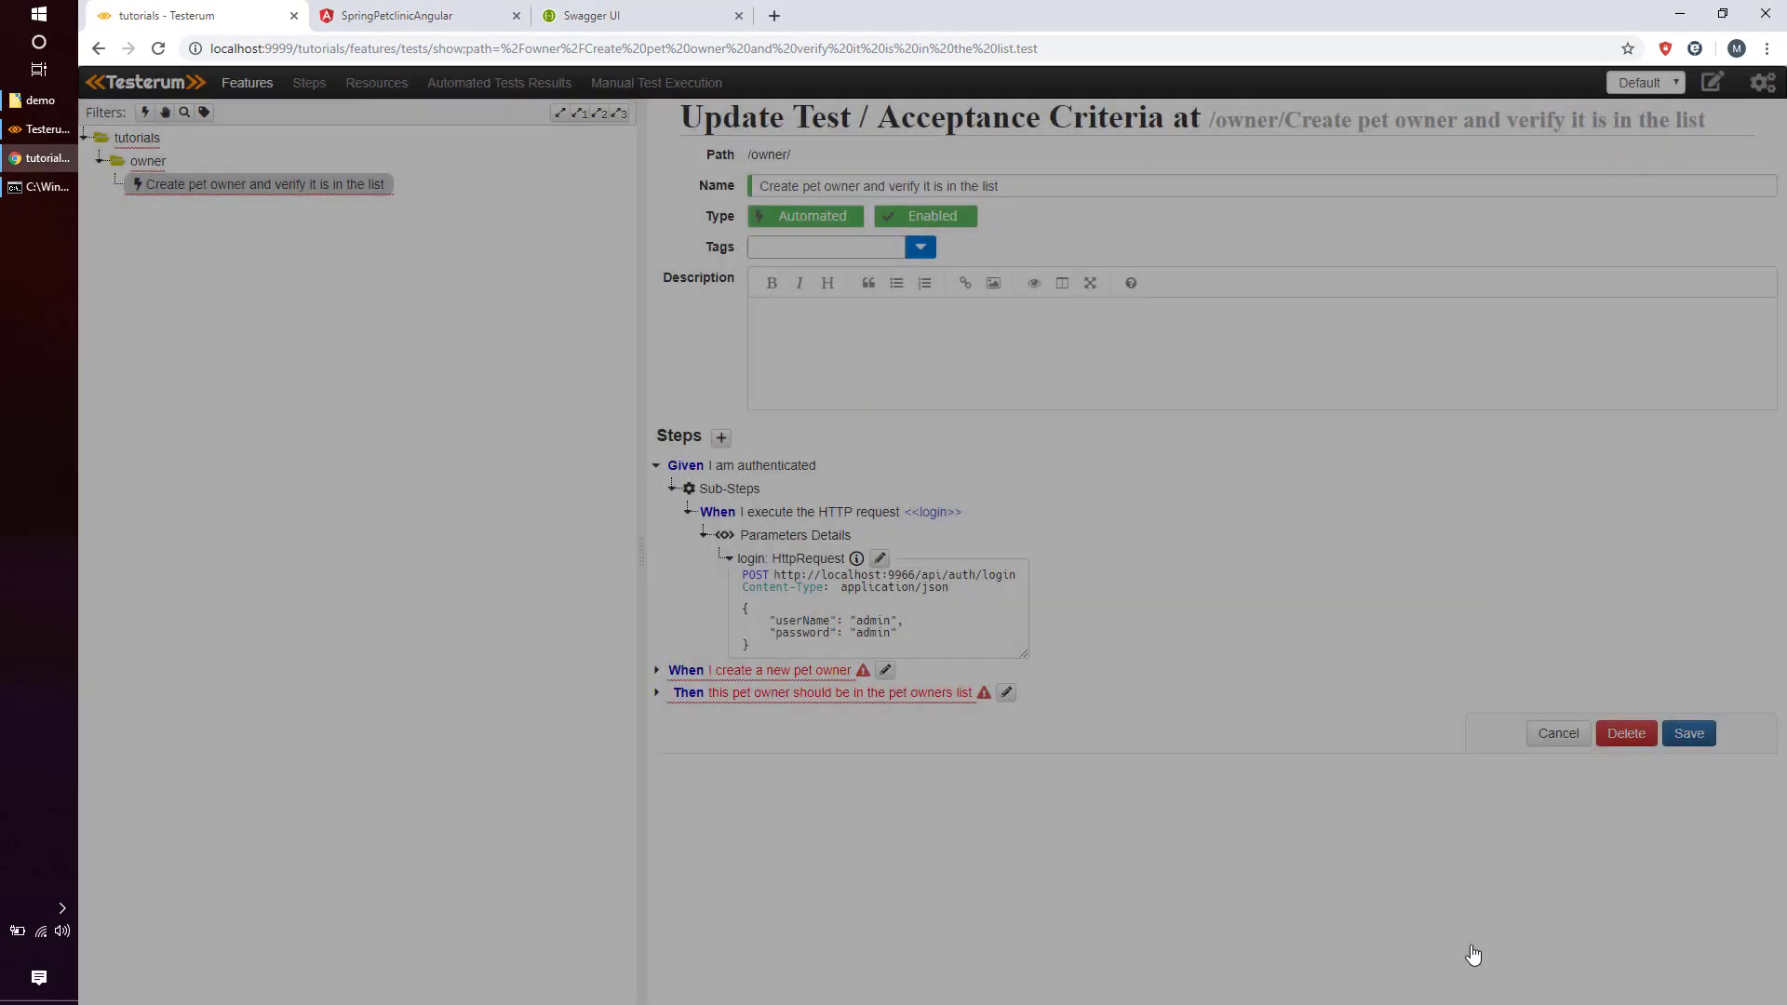
Save and run the test, expanding the results to the login request.
left_click(1689, 733)
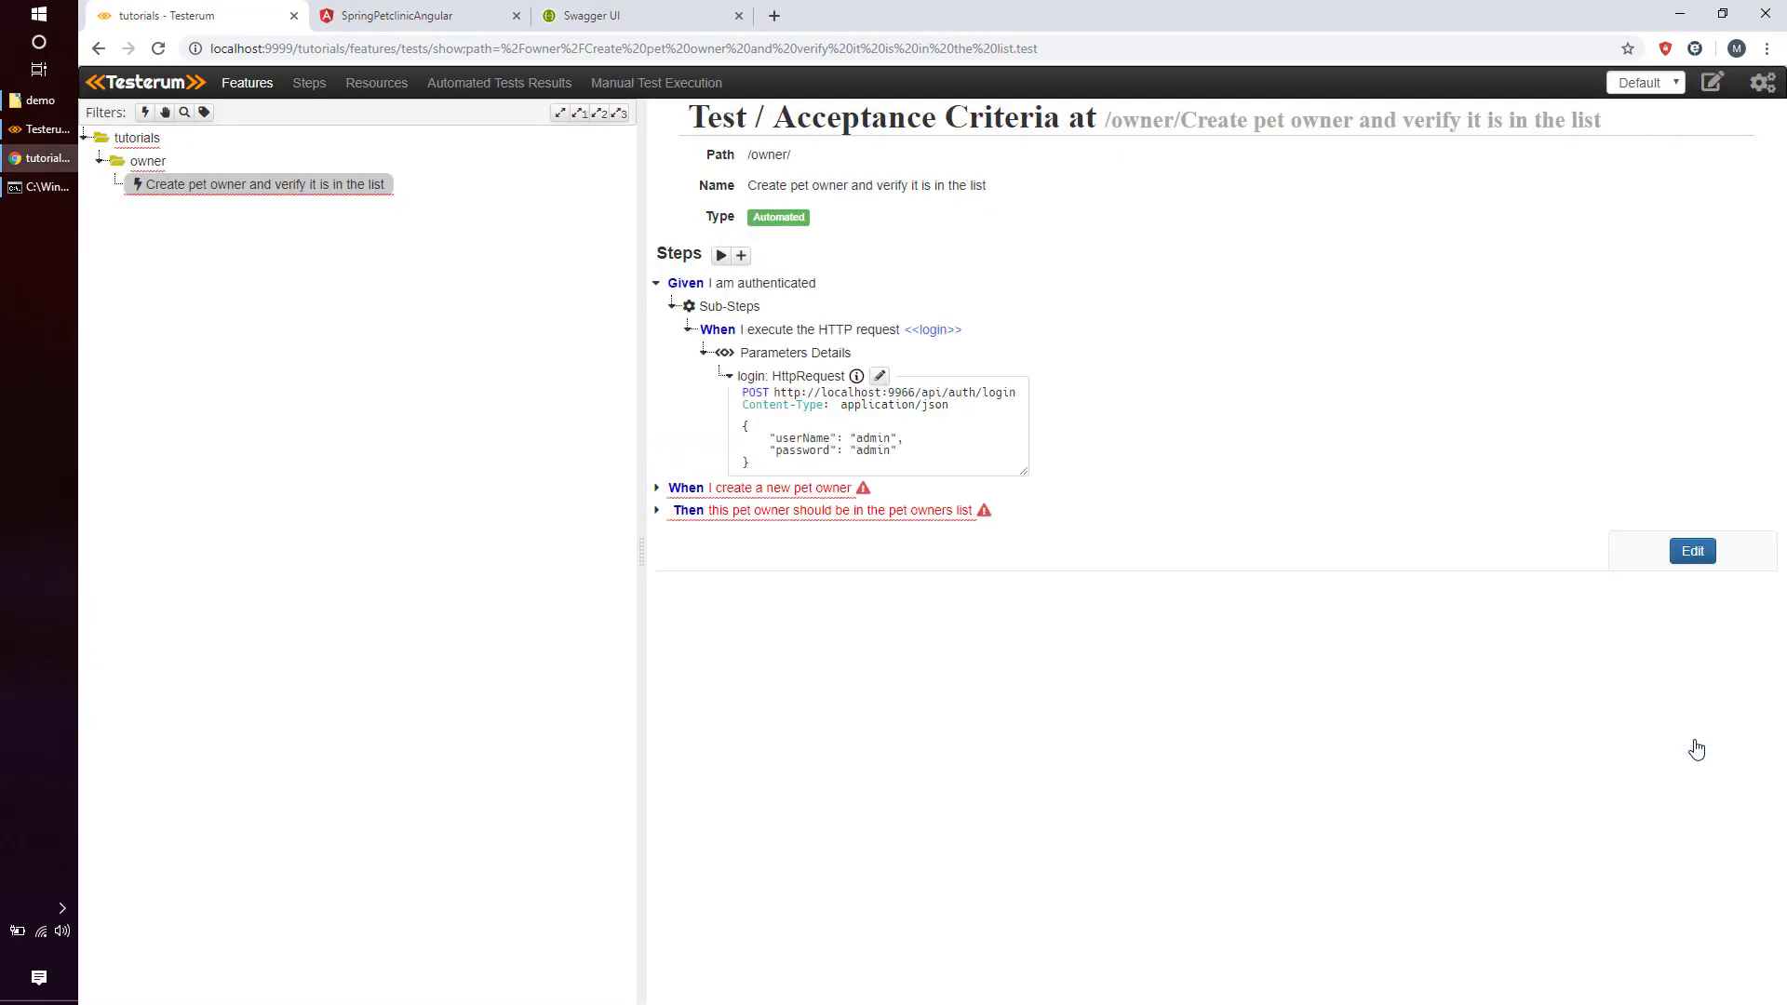
left_click(721, 256)
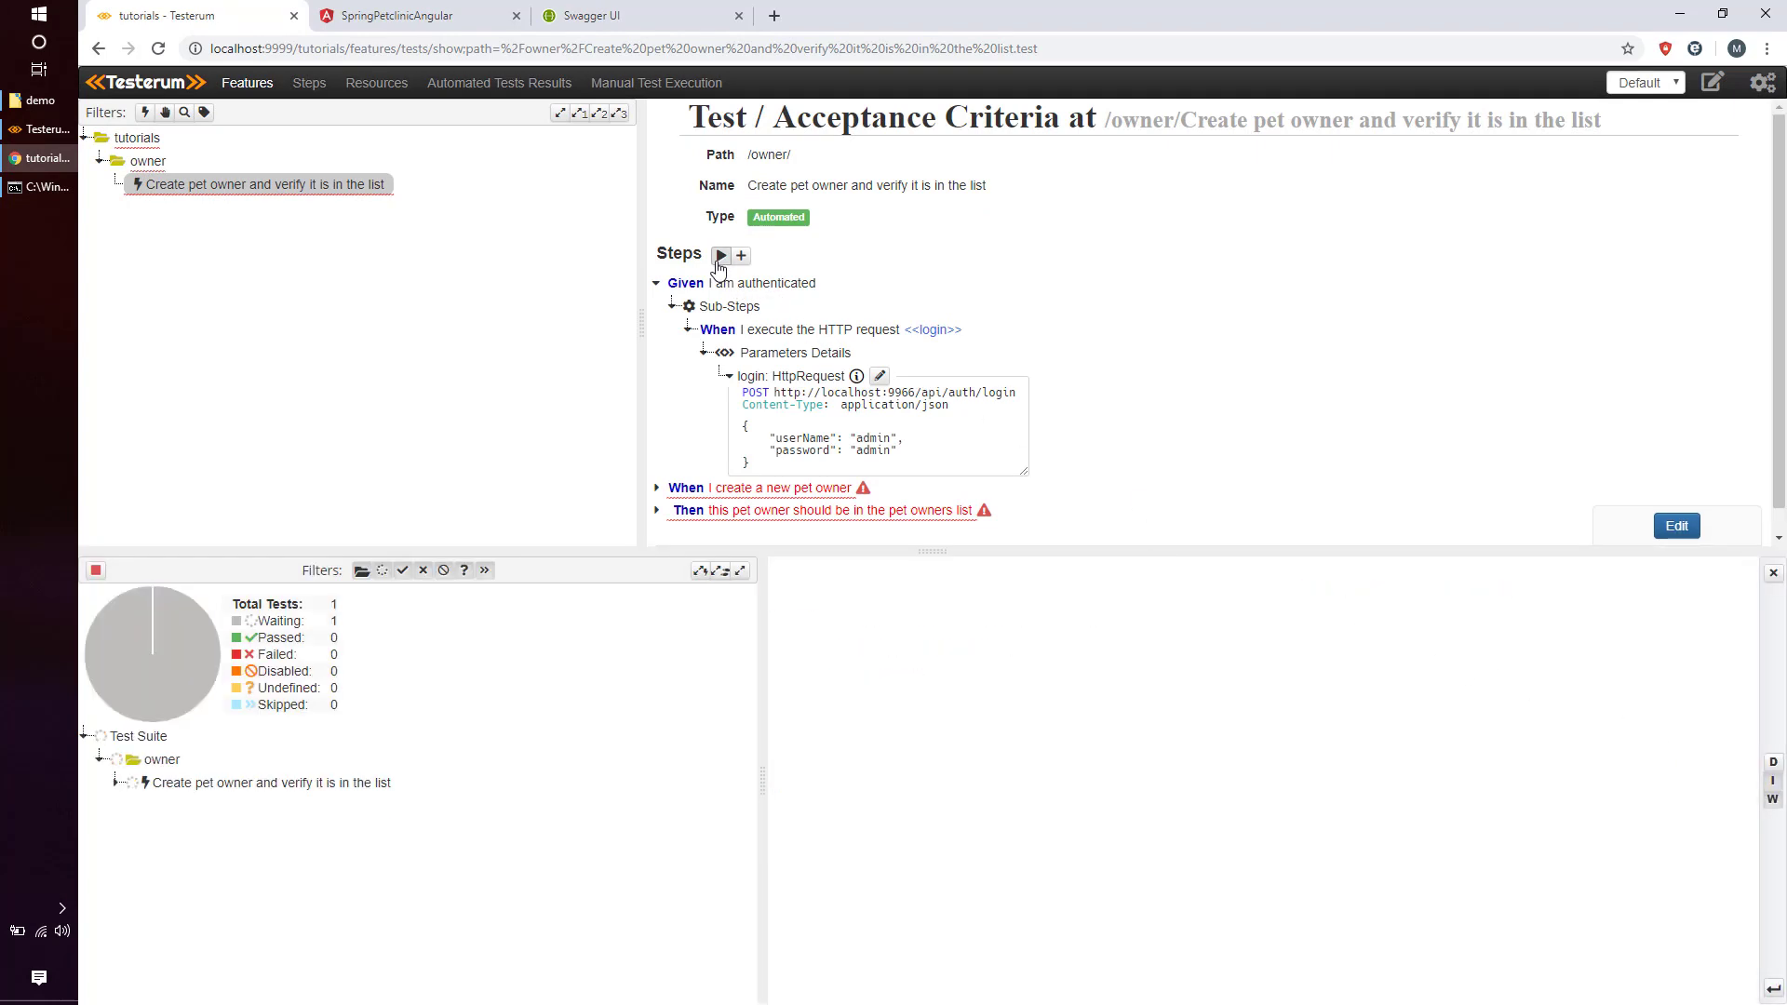
left_click(307, 786)
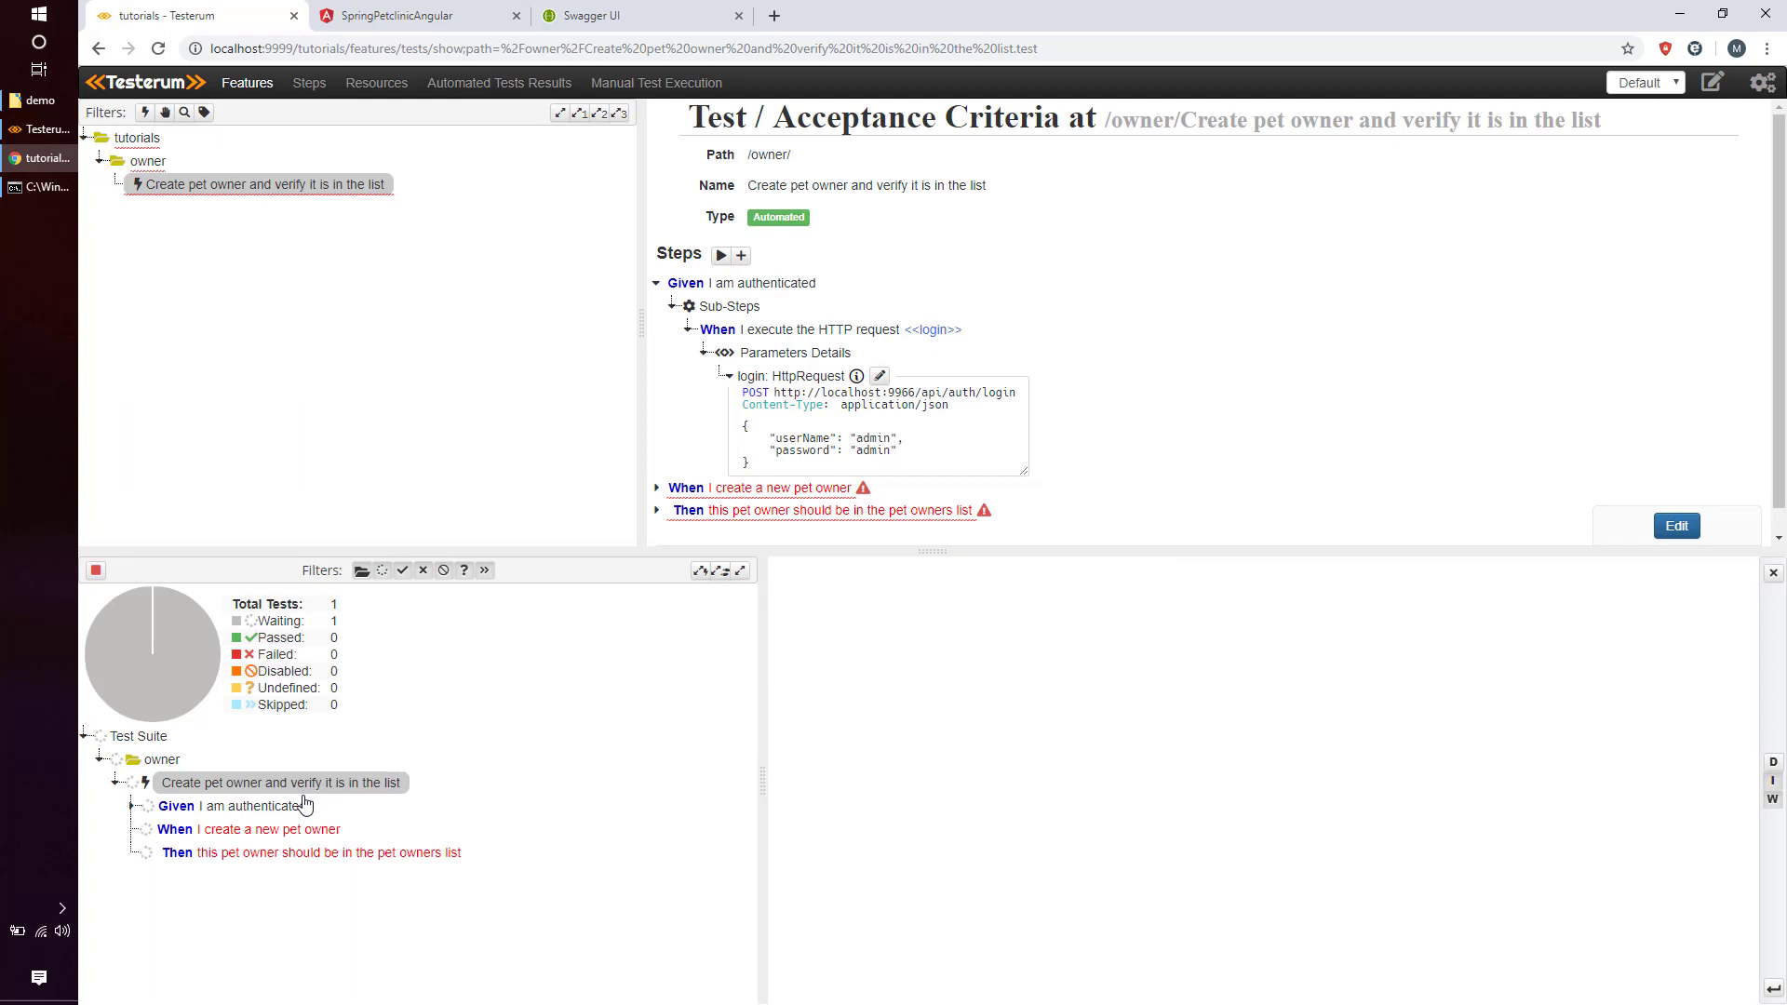
left_click(296, 812)
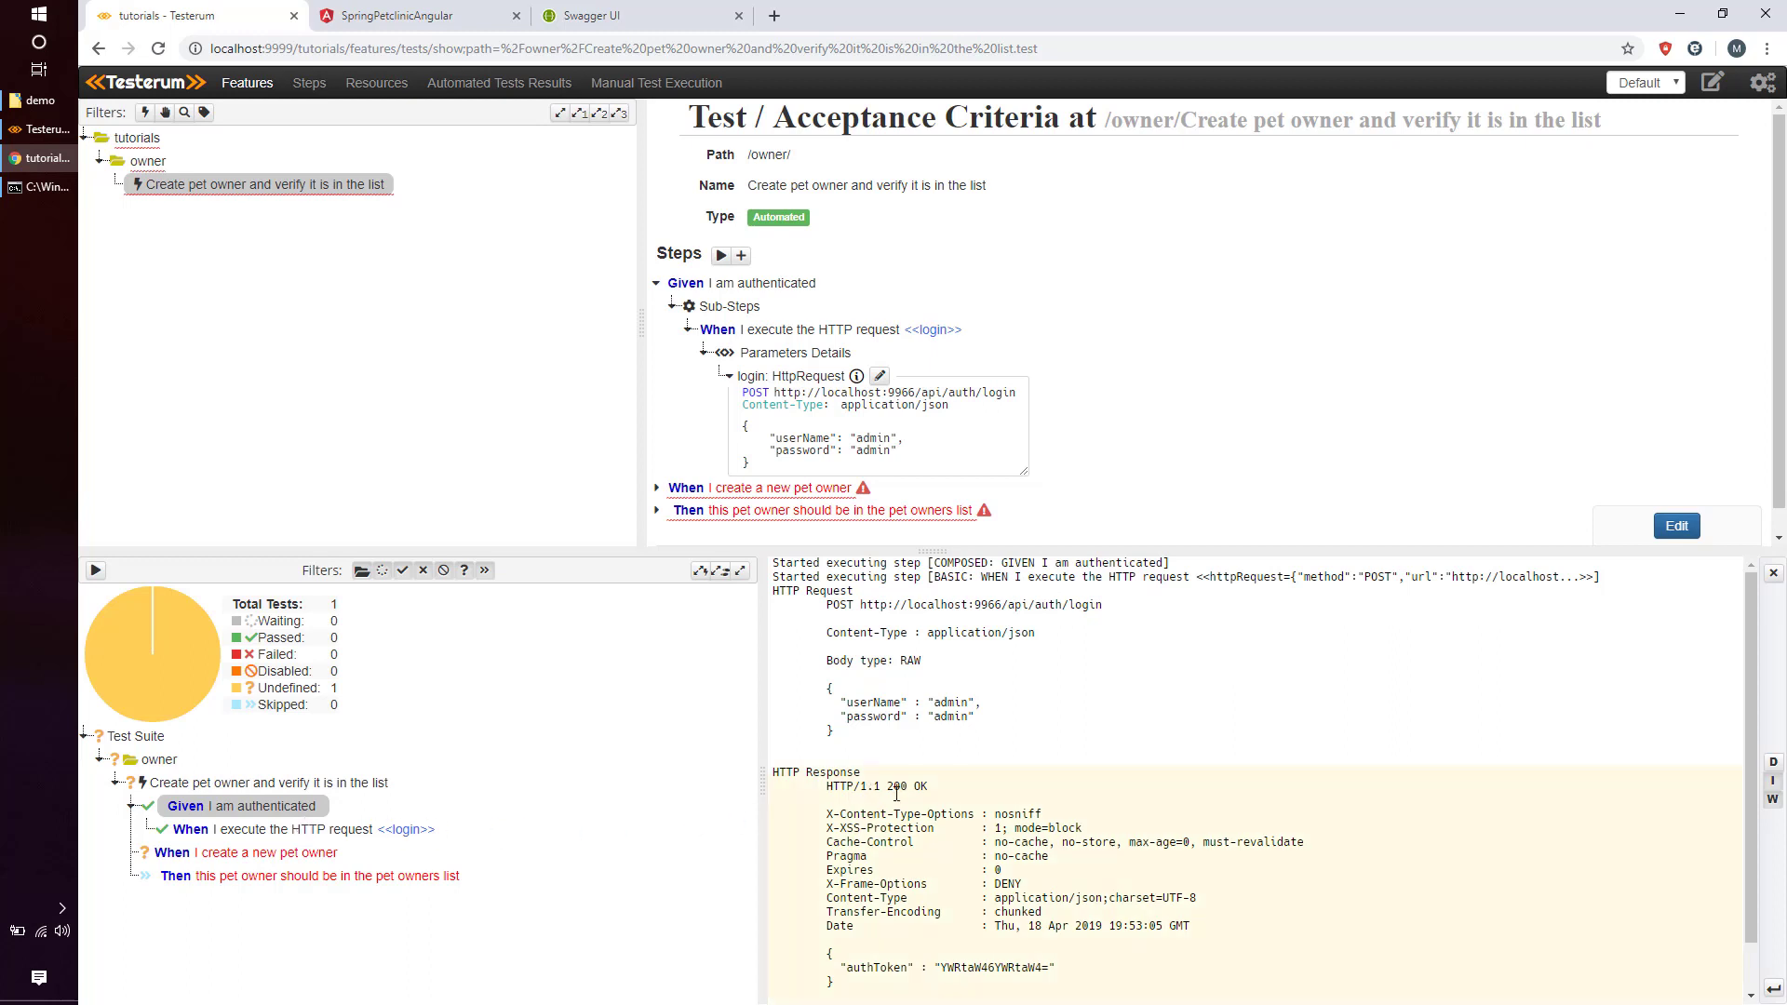
Check the 200 OK status and copy the authToken line from the response.
left_click_drag(889, 788, 939, 788)
left_click(938, 791)
left_click_drag(846, 968, 1049, 965)
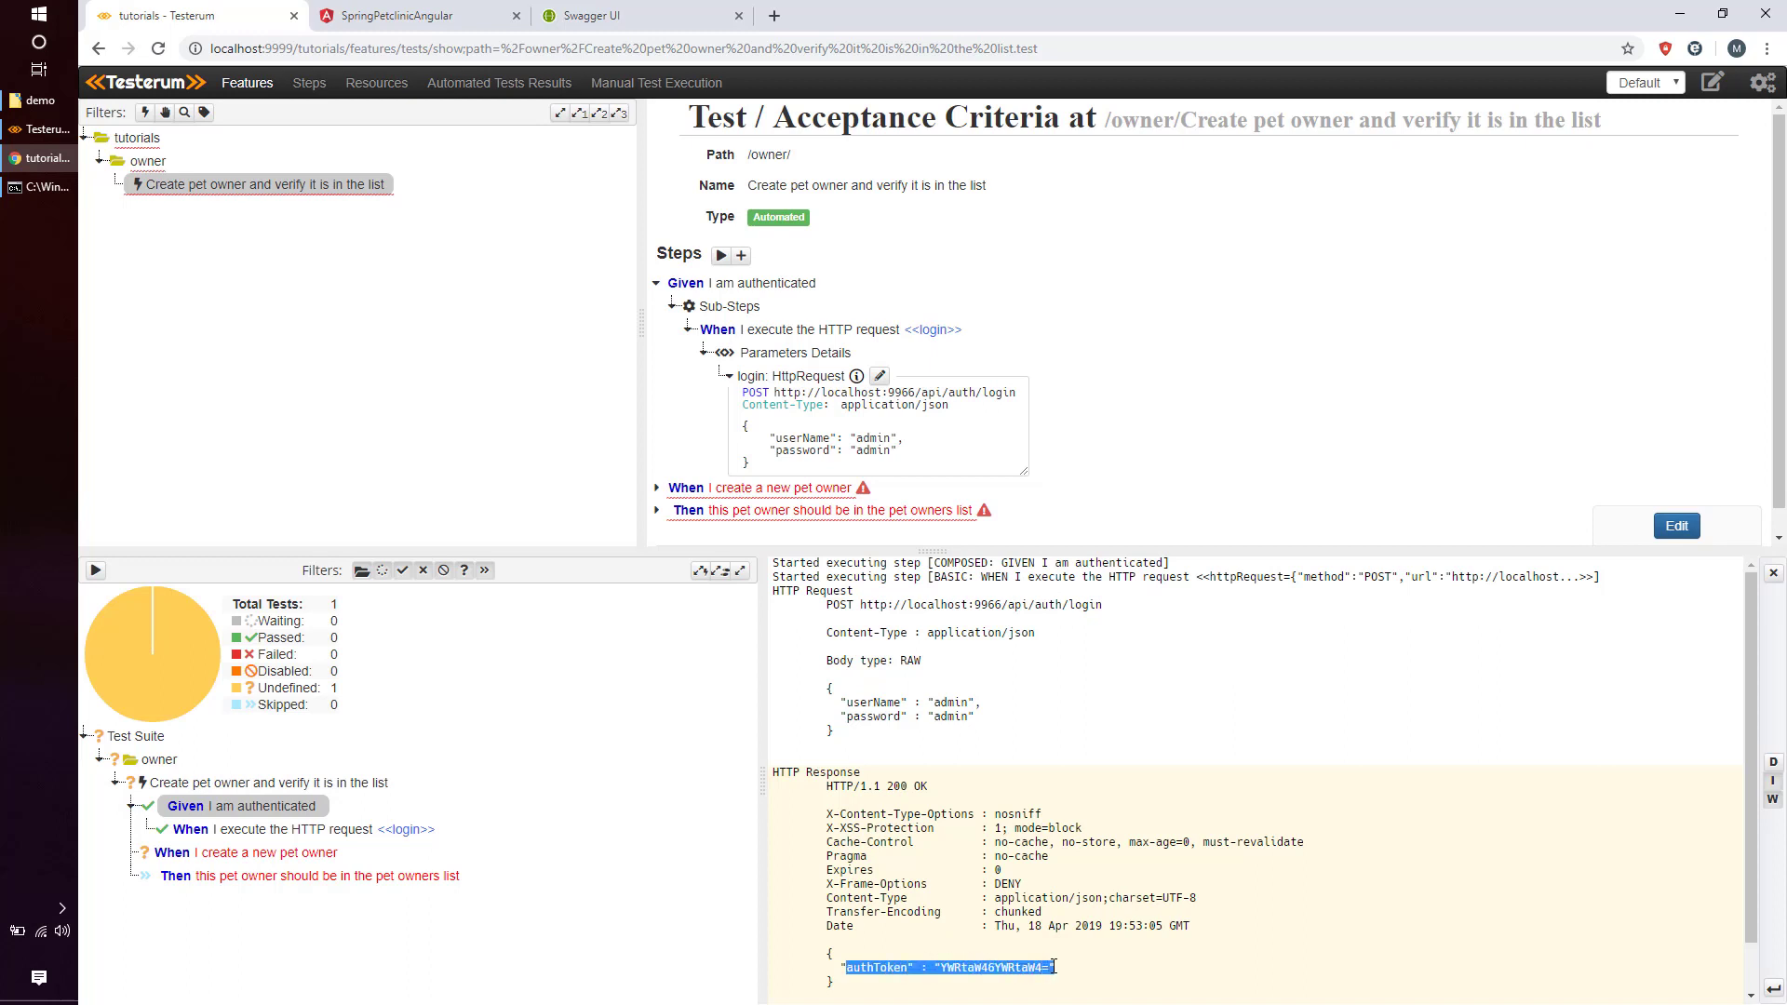
left_click(1055, 968)
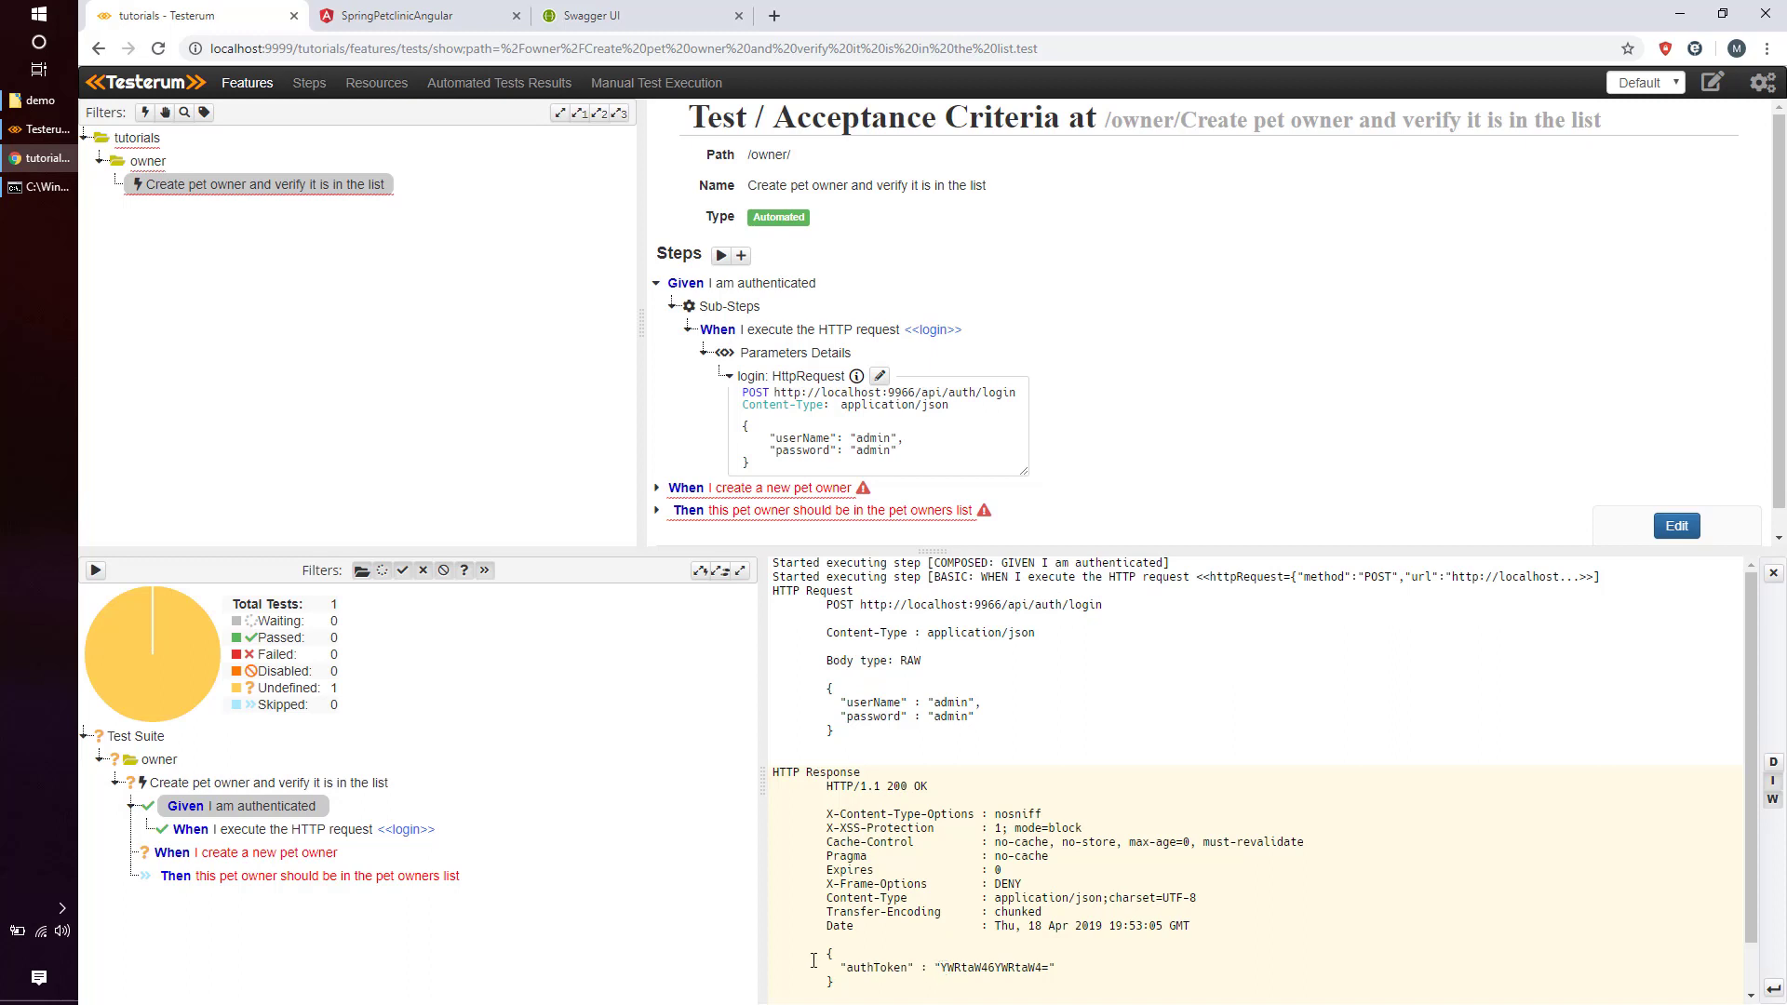
left_click_drag(846, 968, 1055, 975)
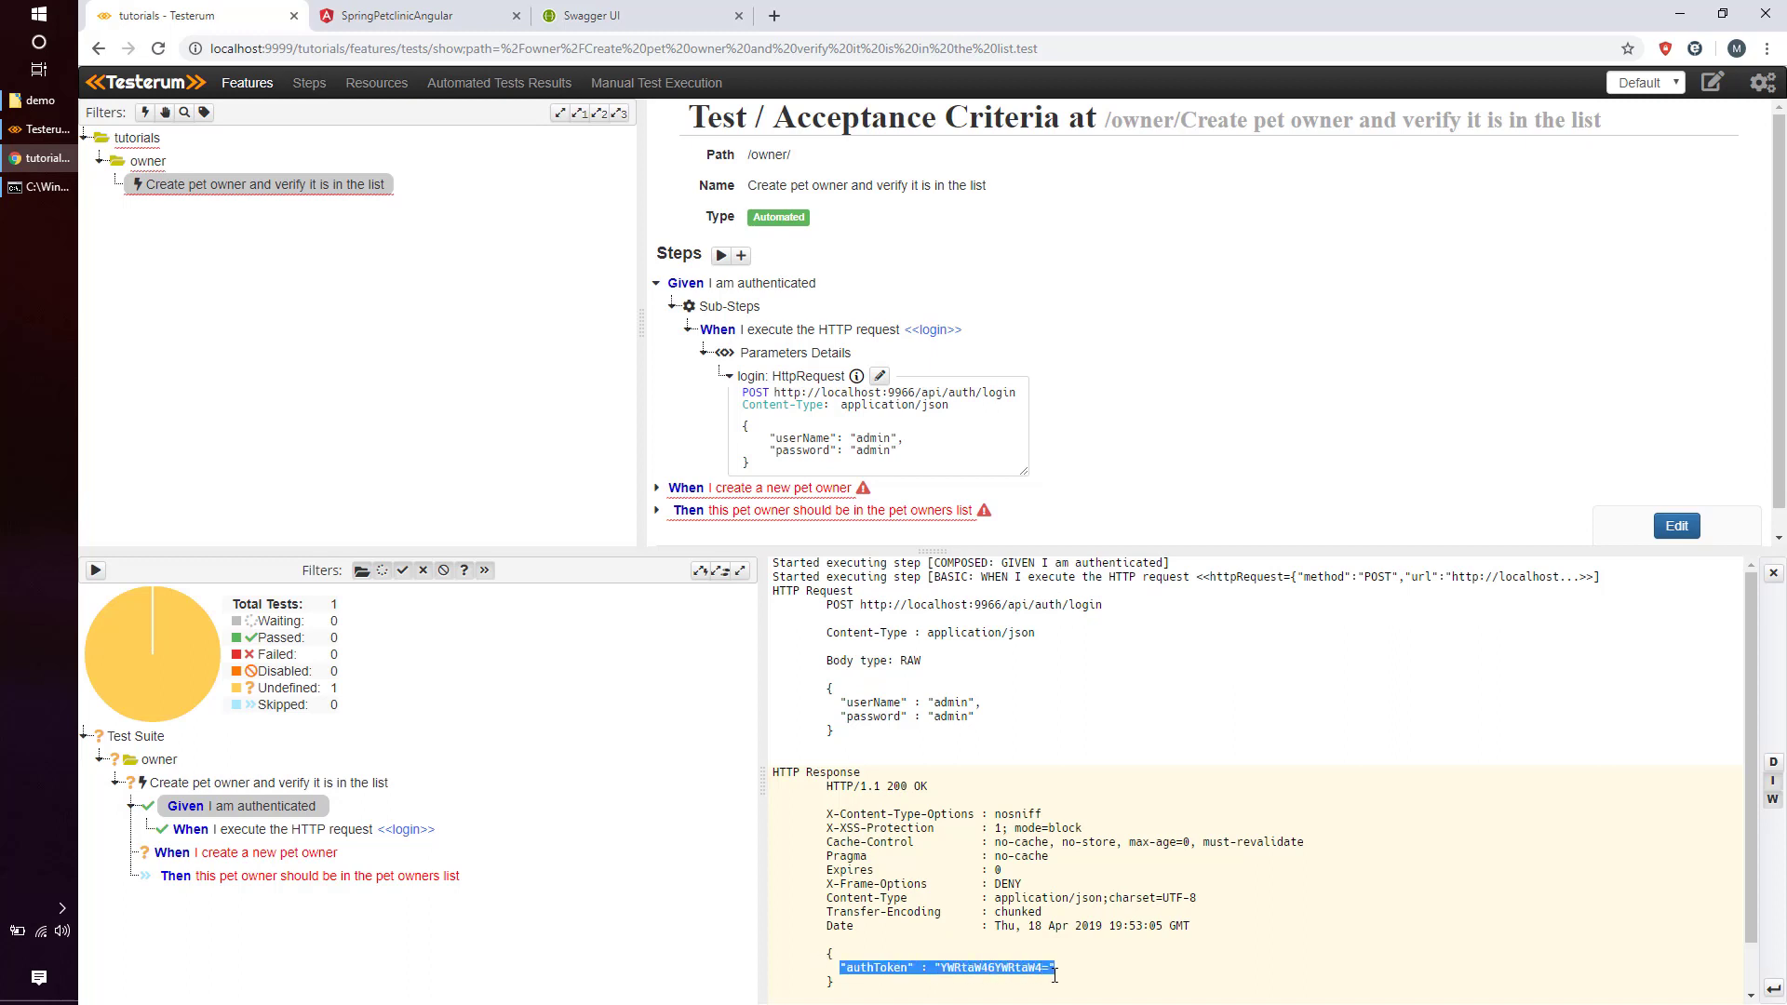
right_click(1033, 971)
left_click(1079, 843)
left_click(768, 284)
left_click(768, 284)
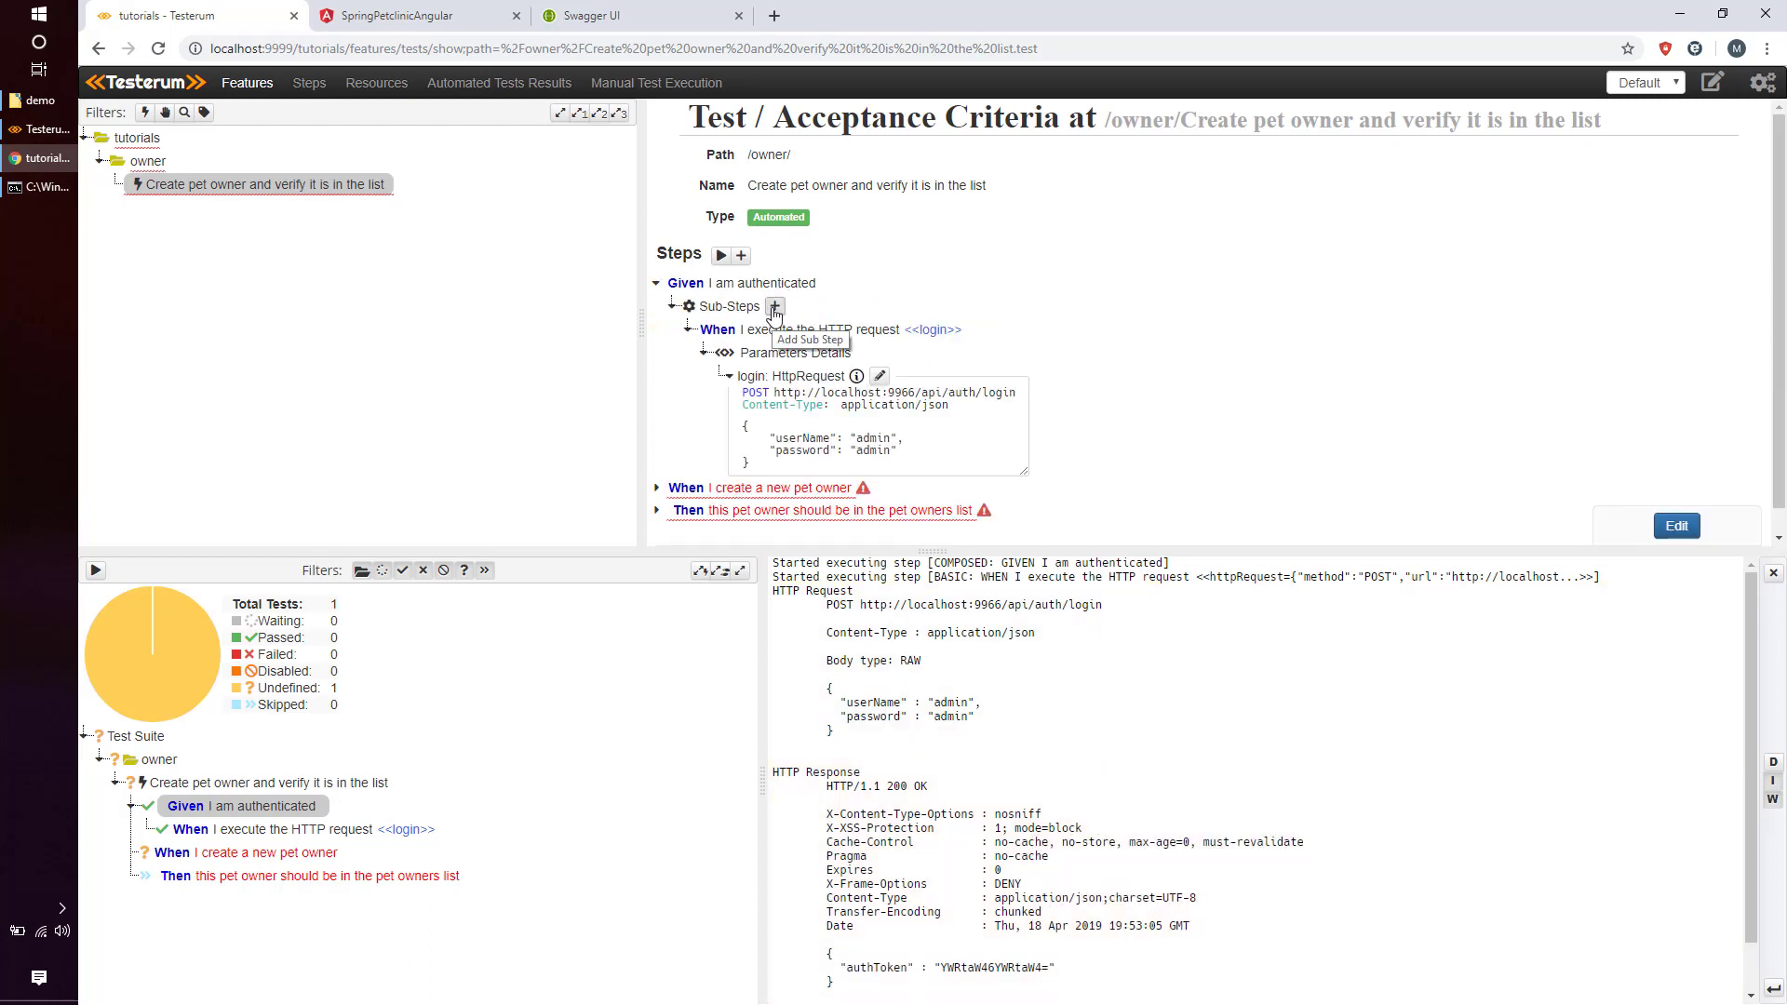
Add 'Then the HTTP response should be' as the second authentication sub-step.
left_click(774, 307)
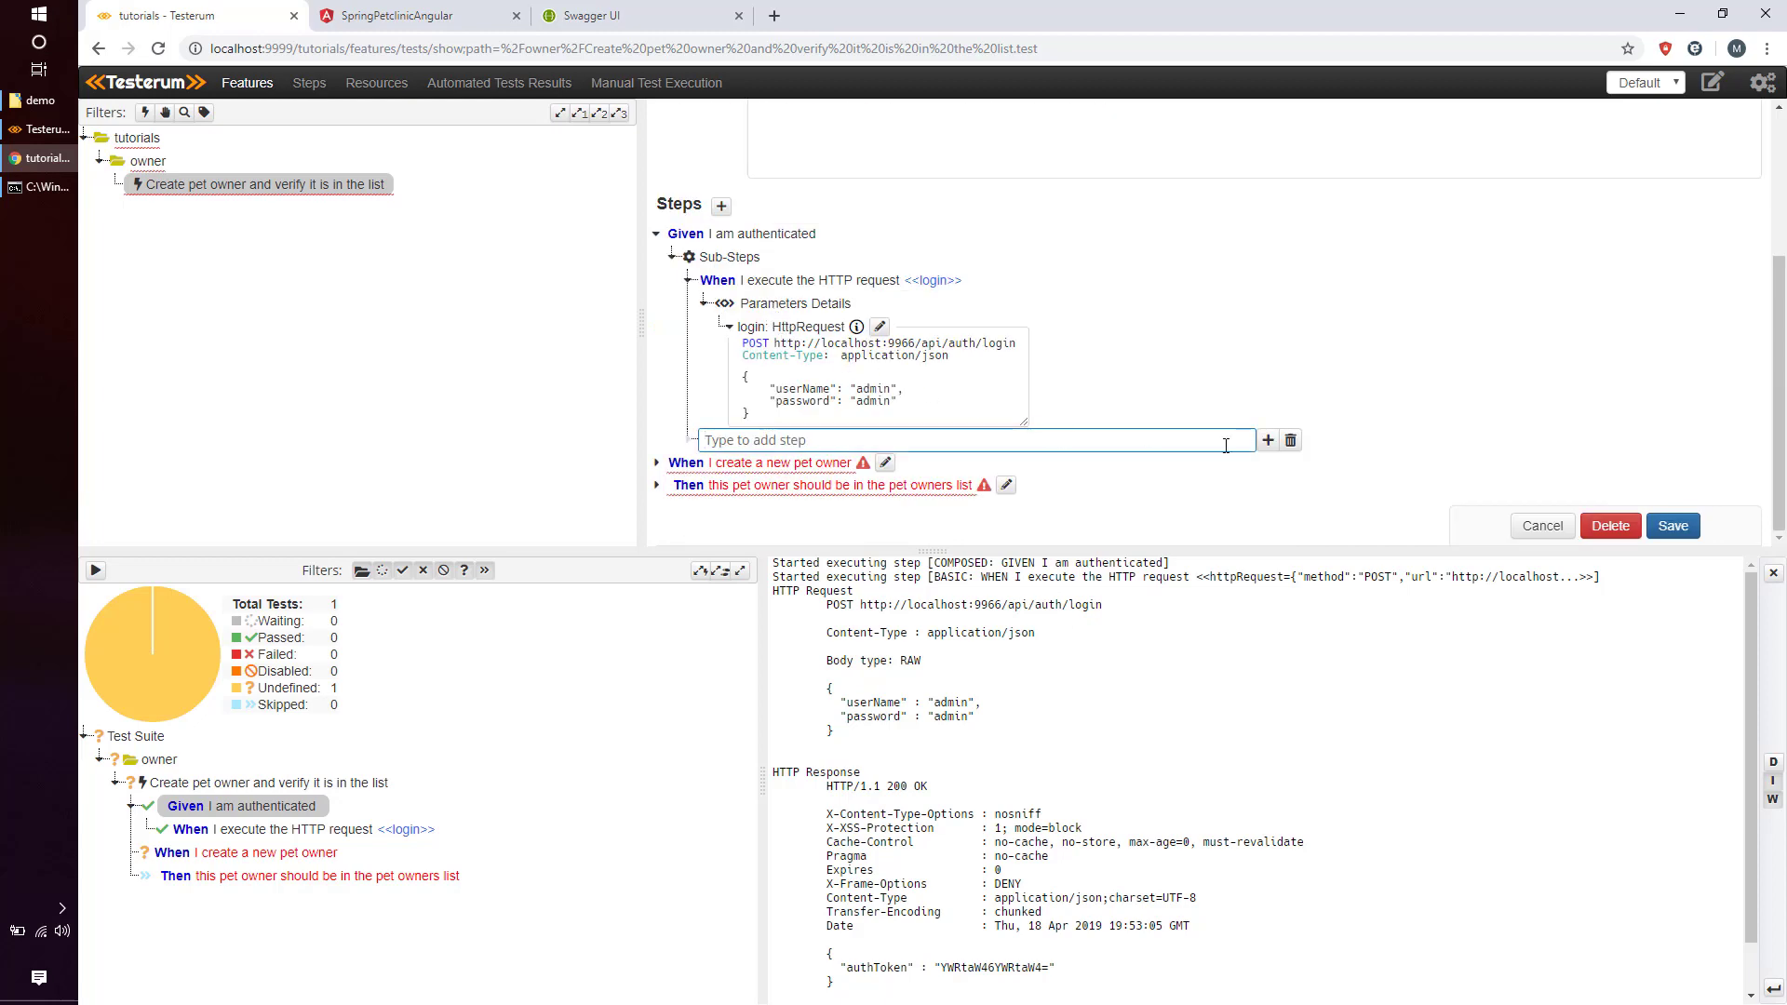
left_click(1267, 441)
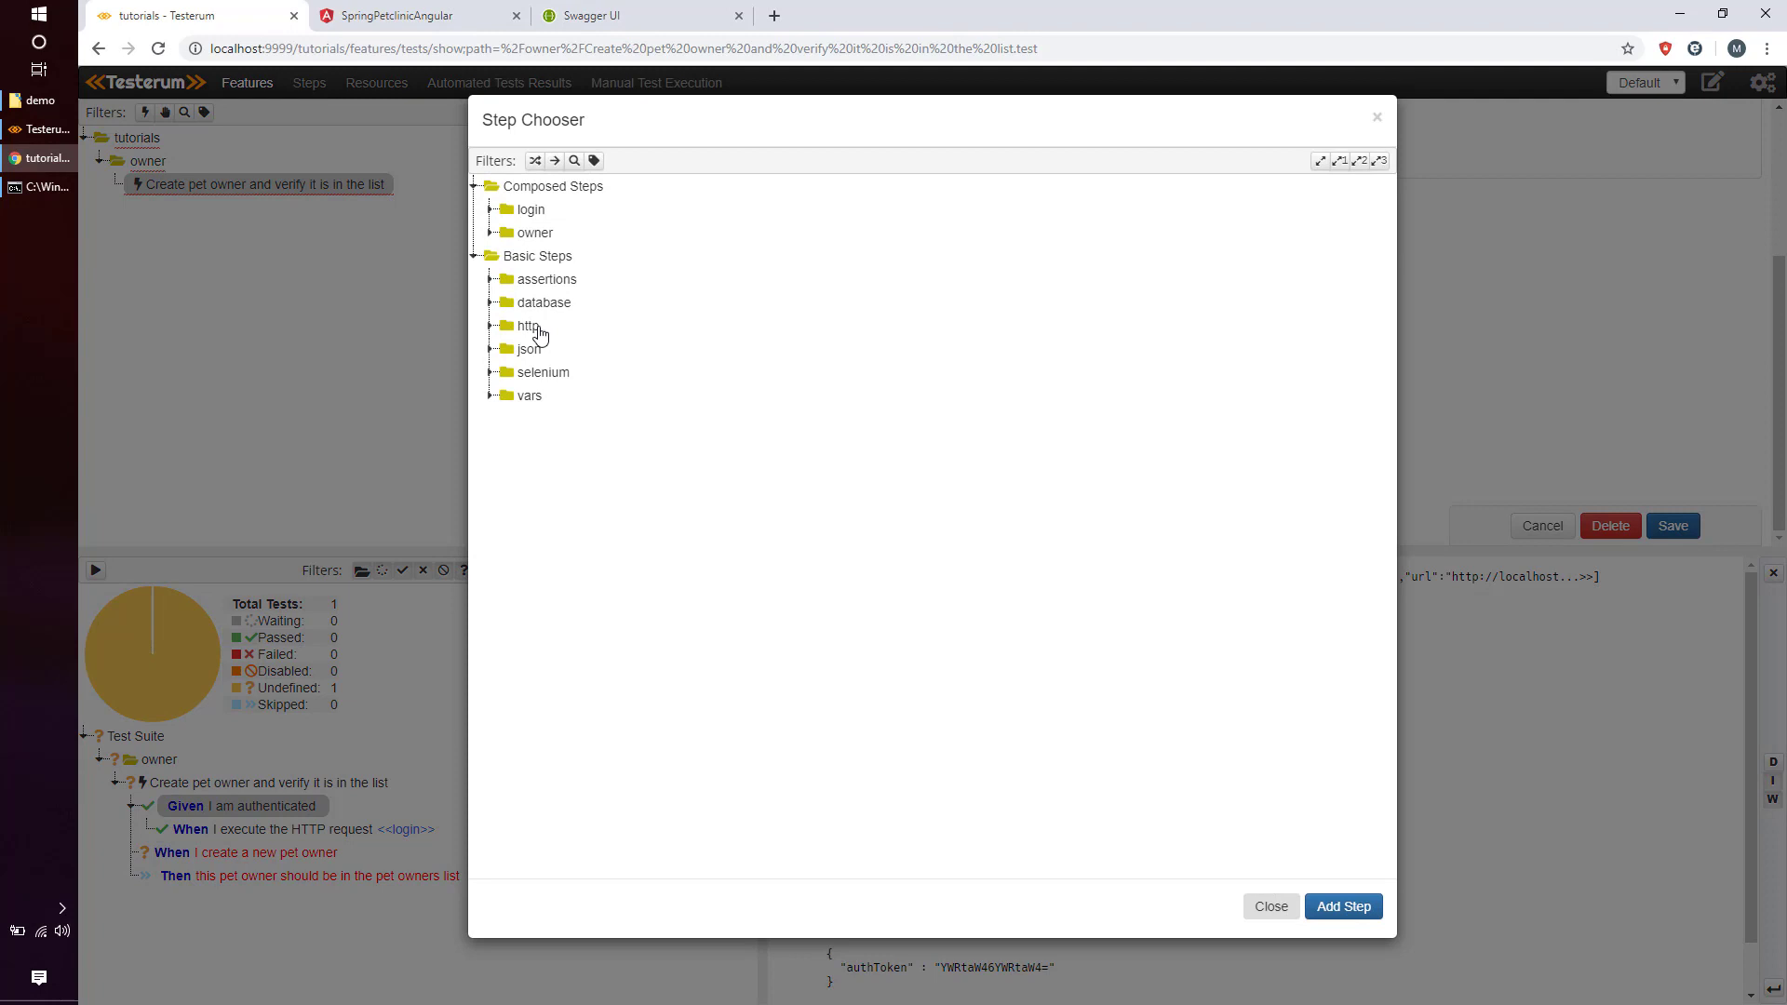
left_click(539, 333)
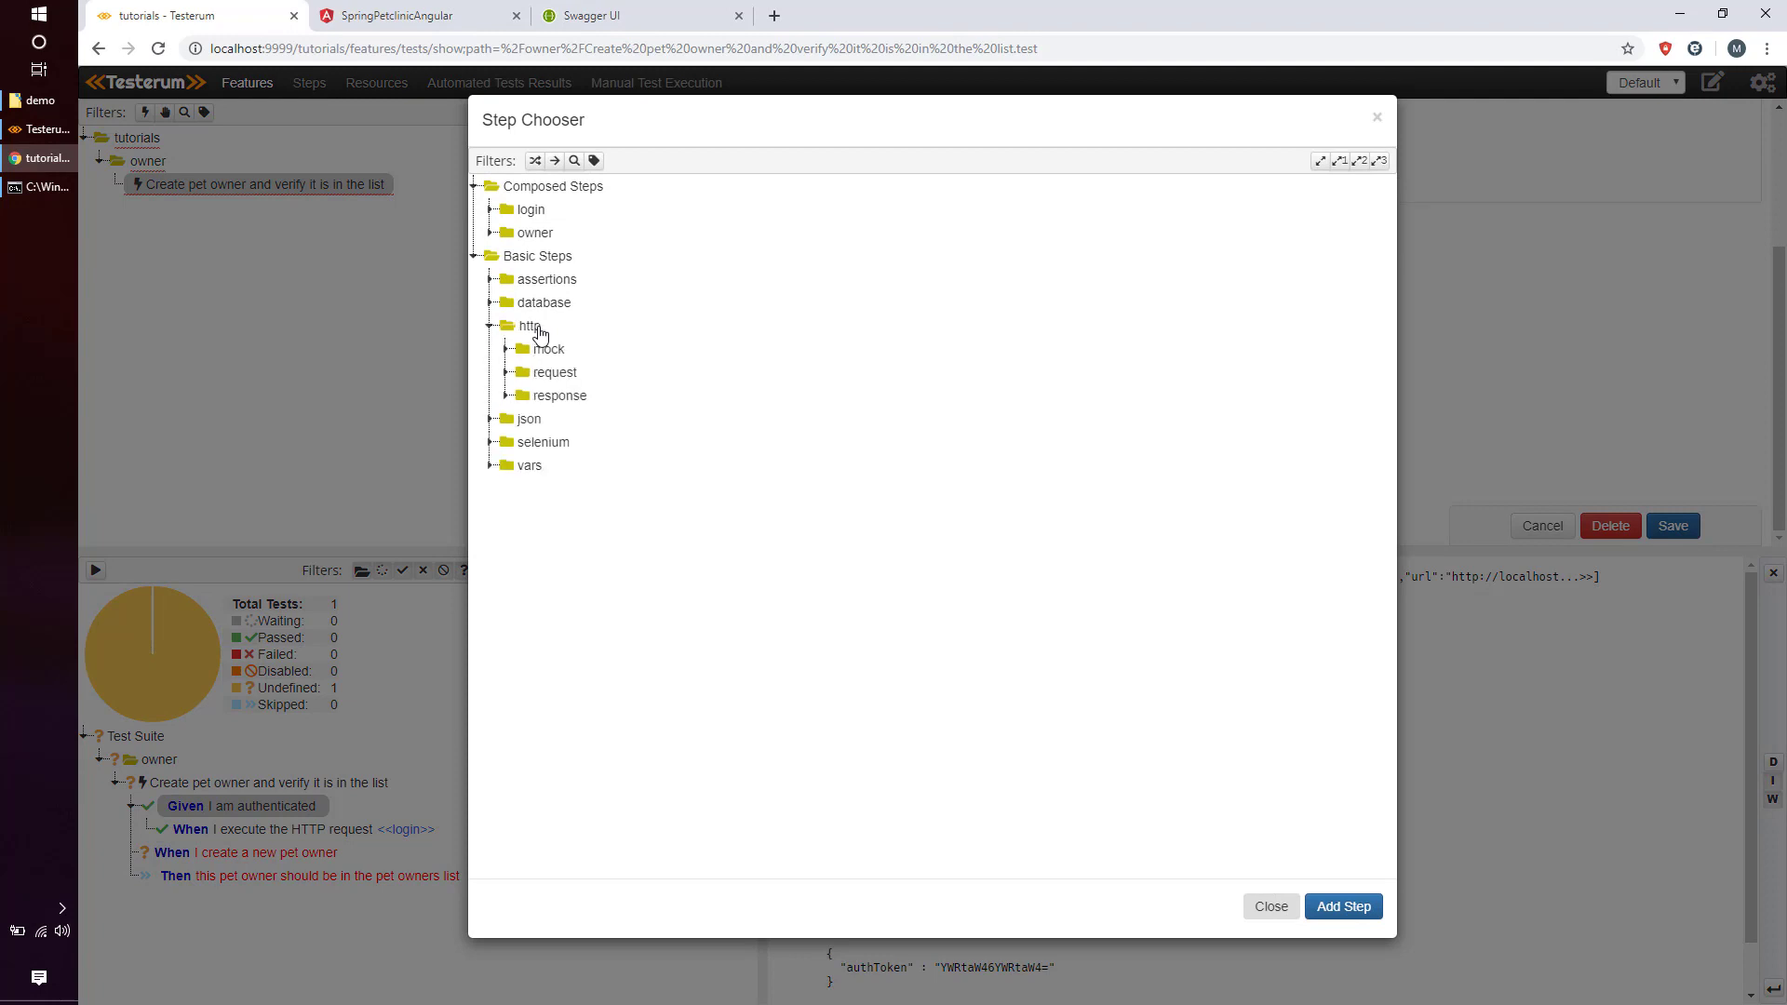
left_click(568, 398)
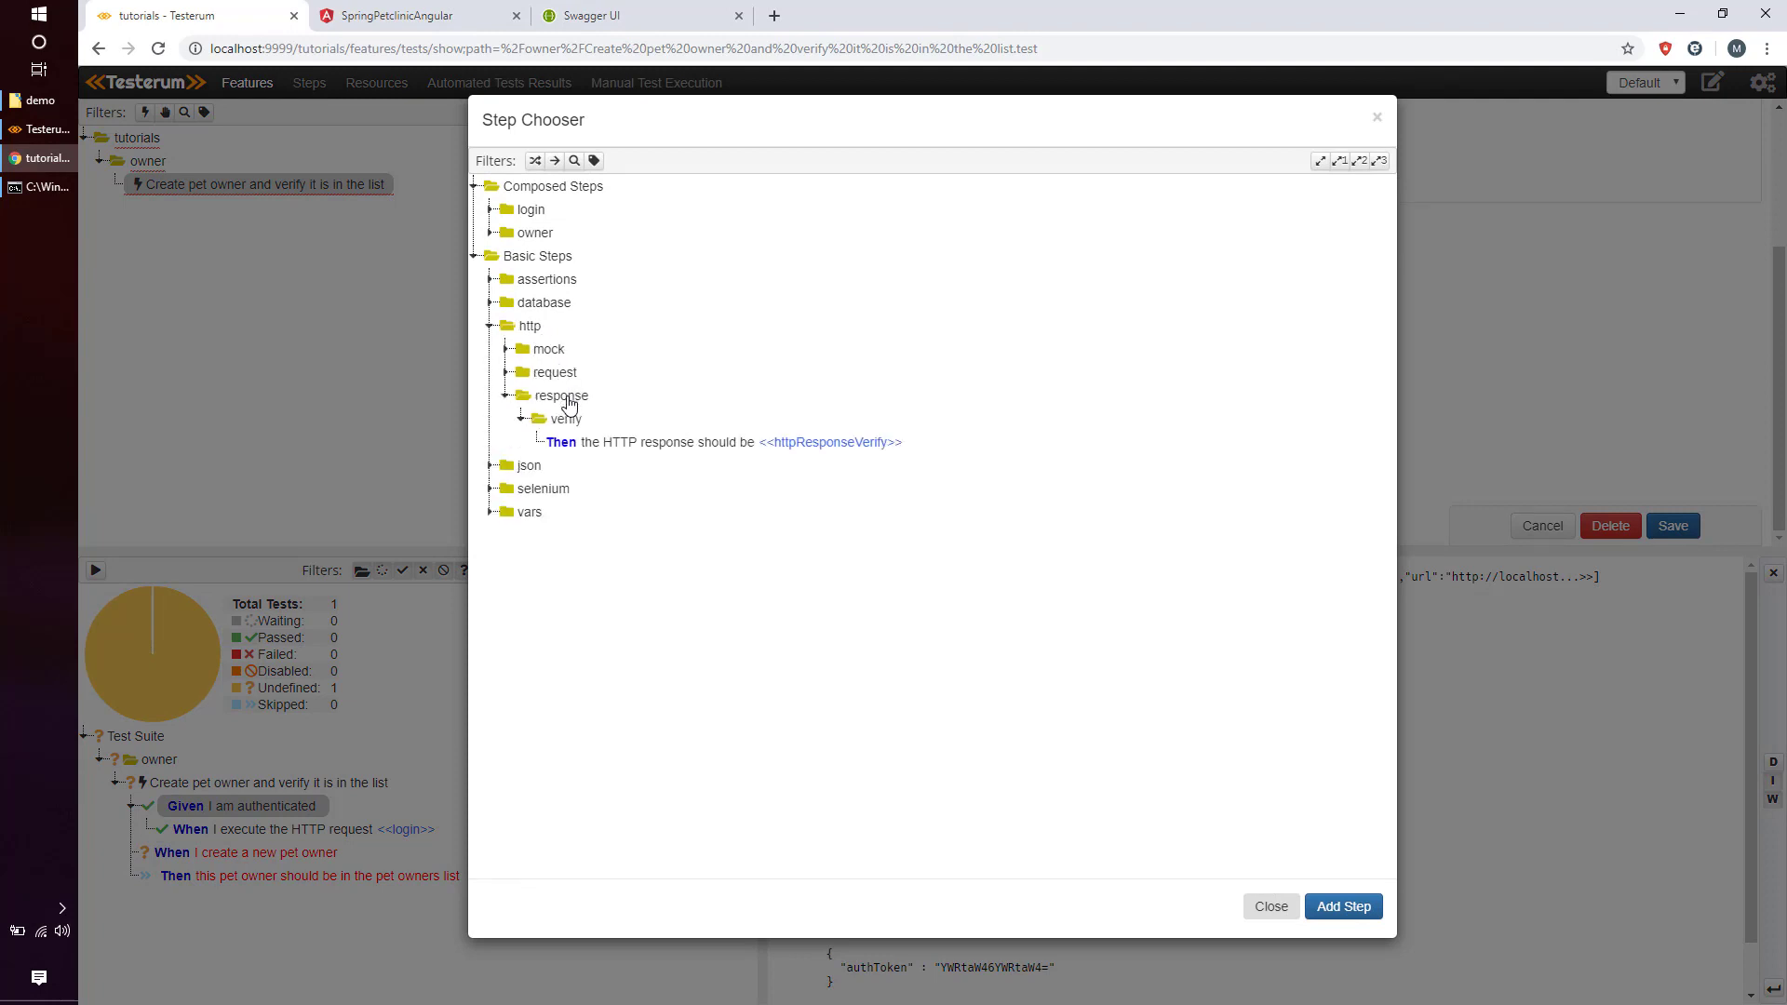
left_click(651, 443)
left_click(1333, 906)
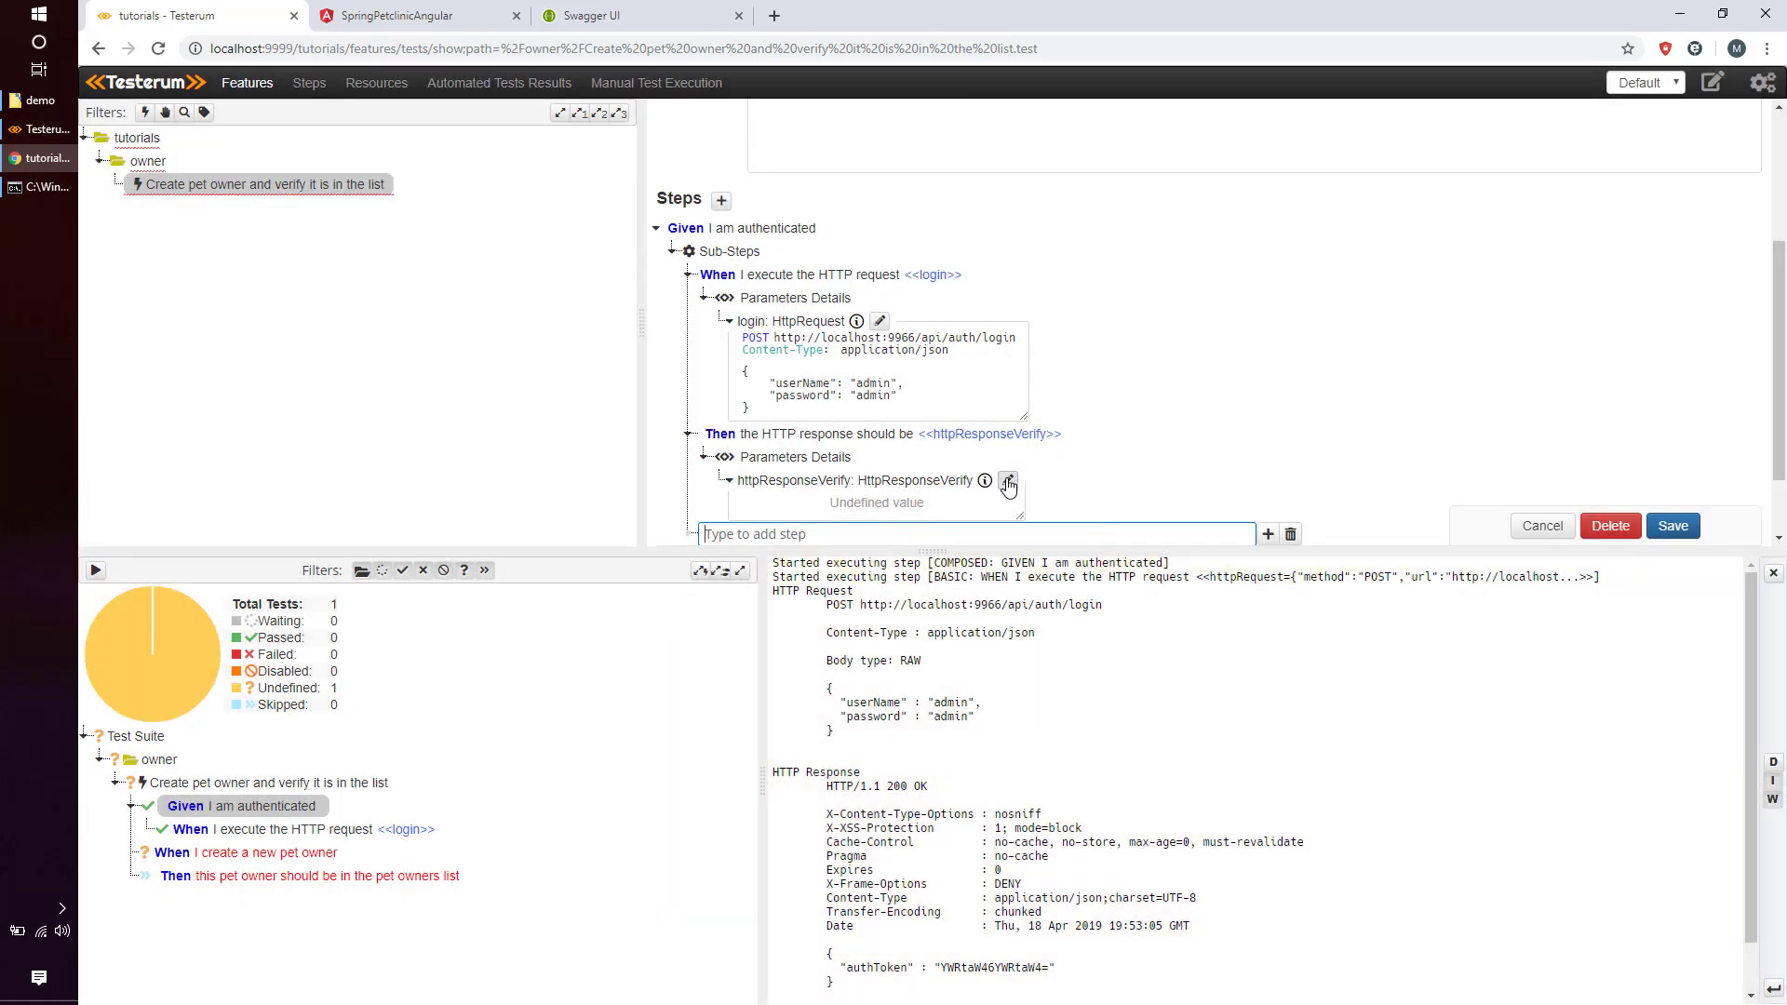
Name the response check 'verify login' and expect status code 200.
left_click(1008, 481)
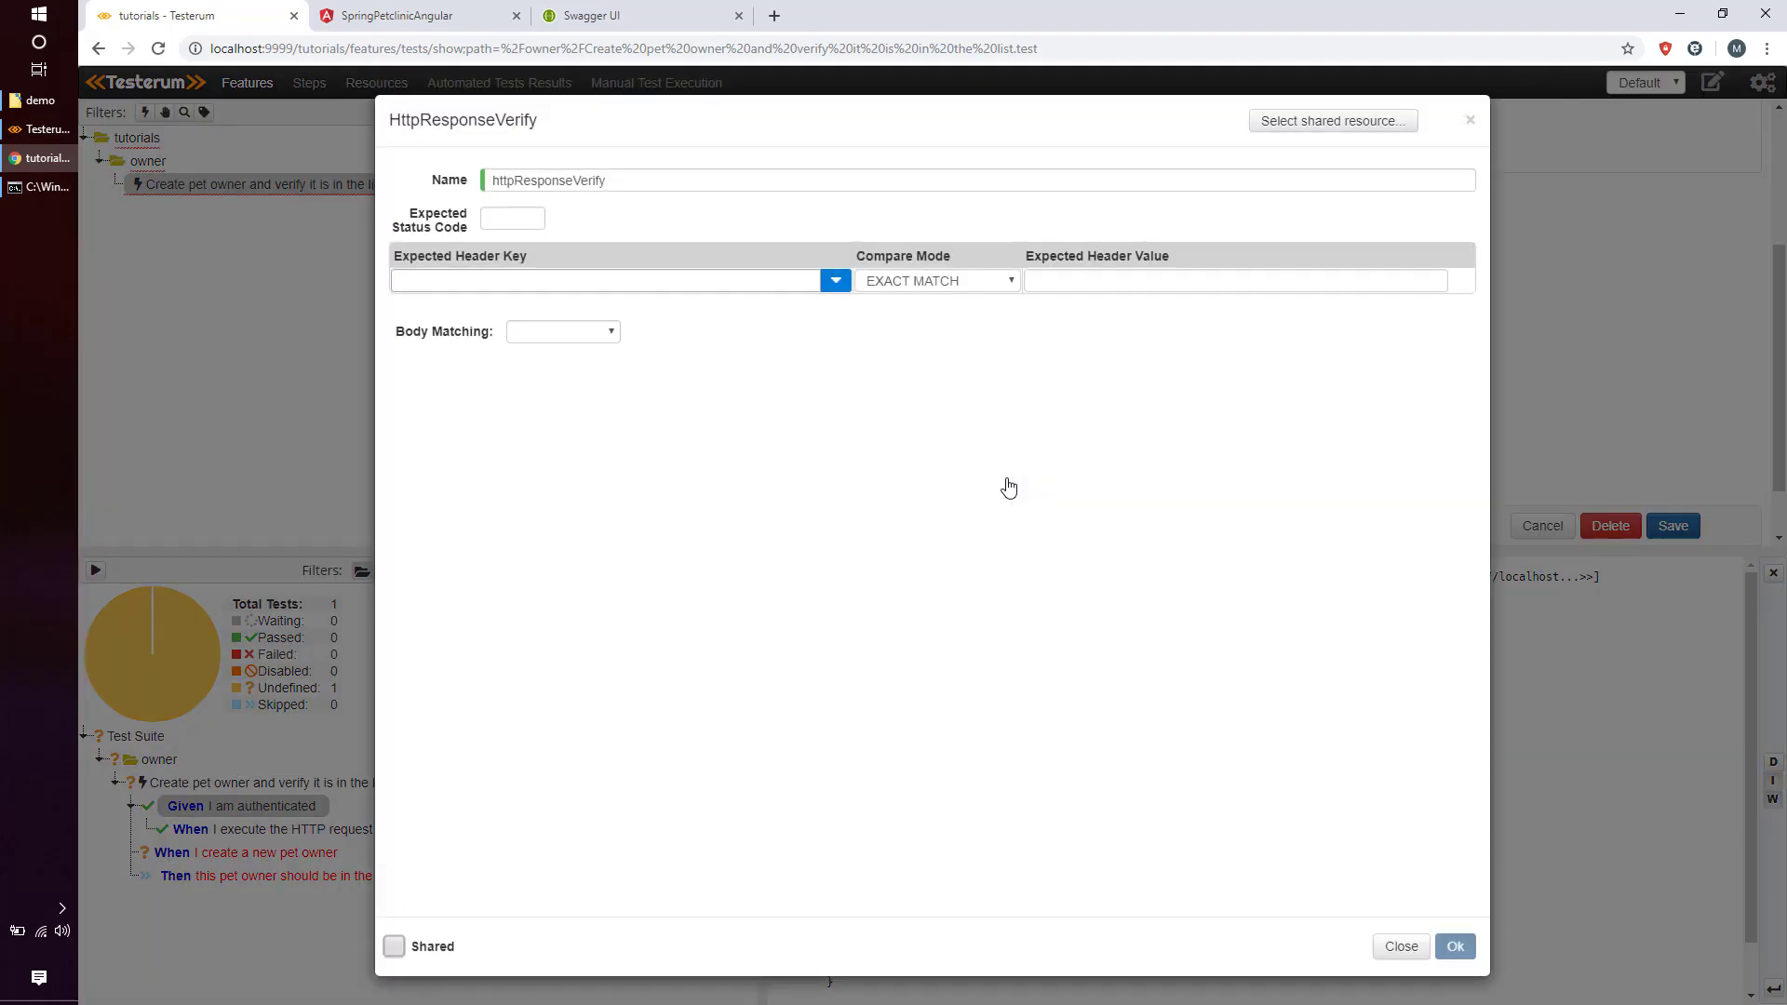
left_click(437, 169)
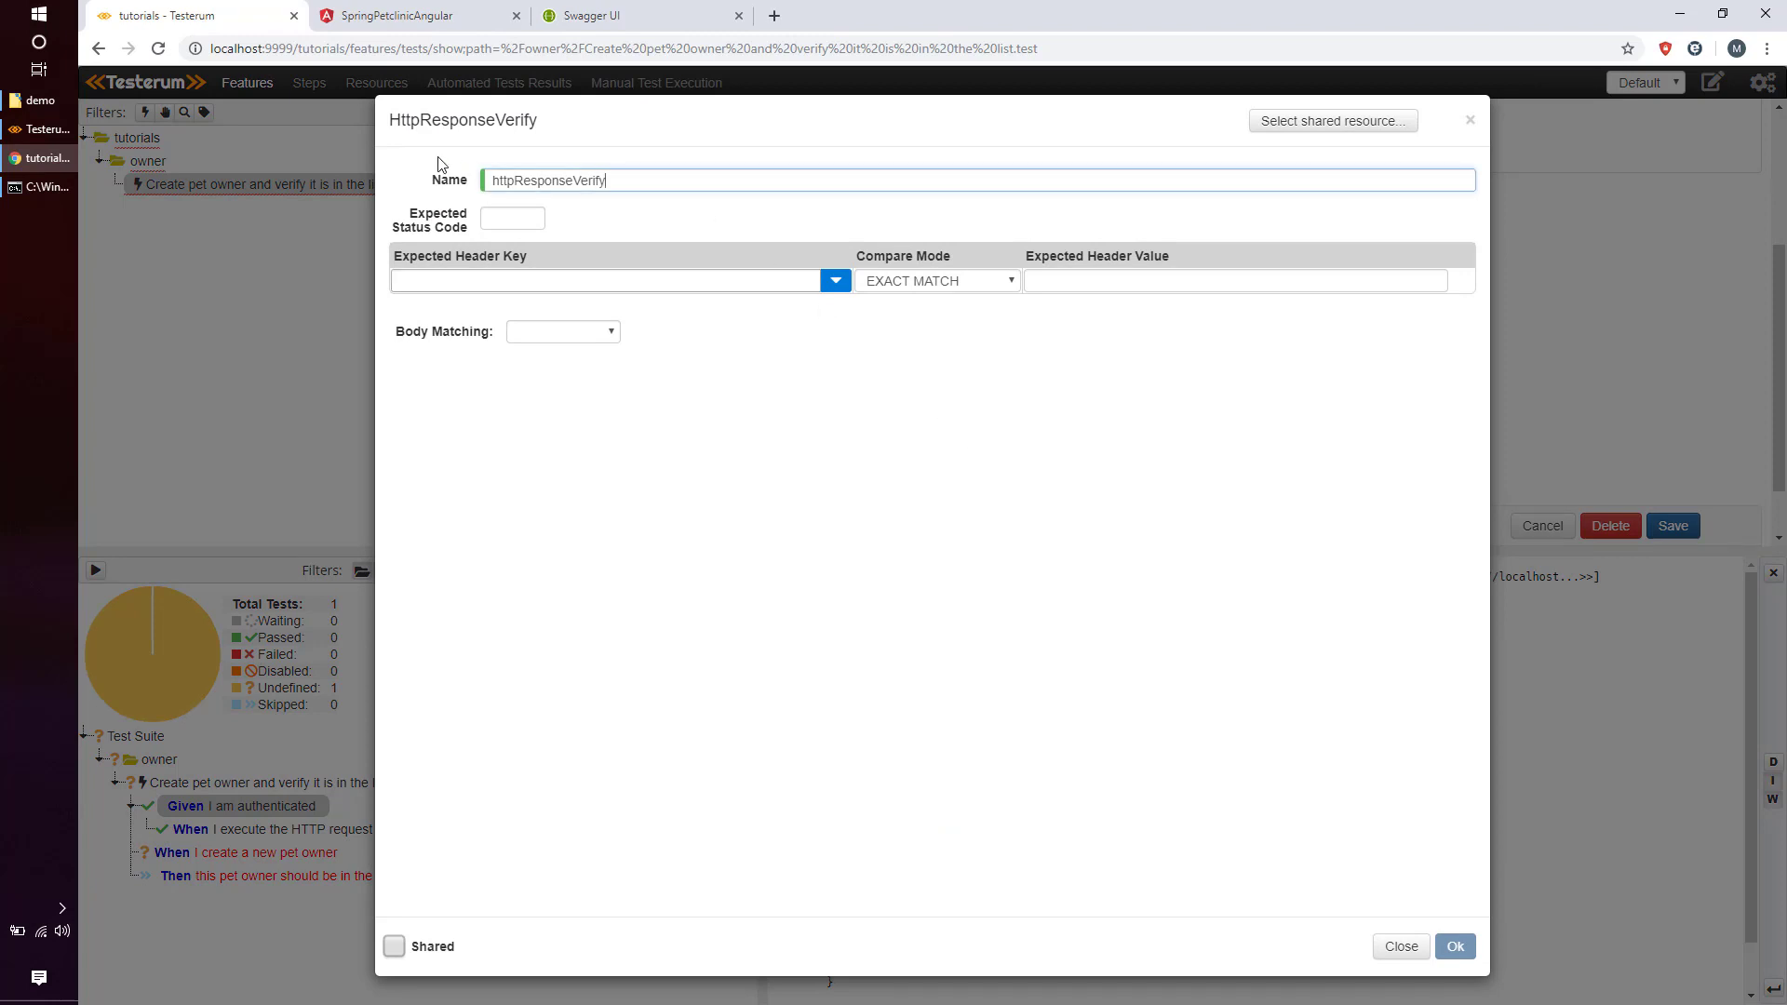
key("BackSpace")
type("verify login")
key("Tab")
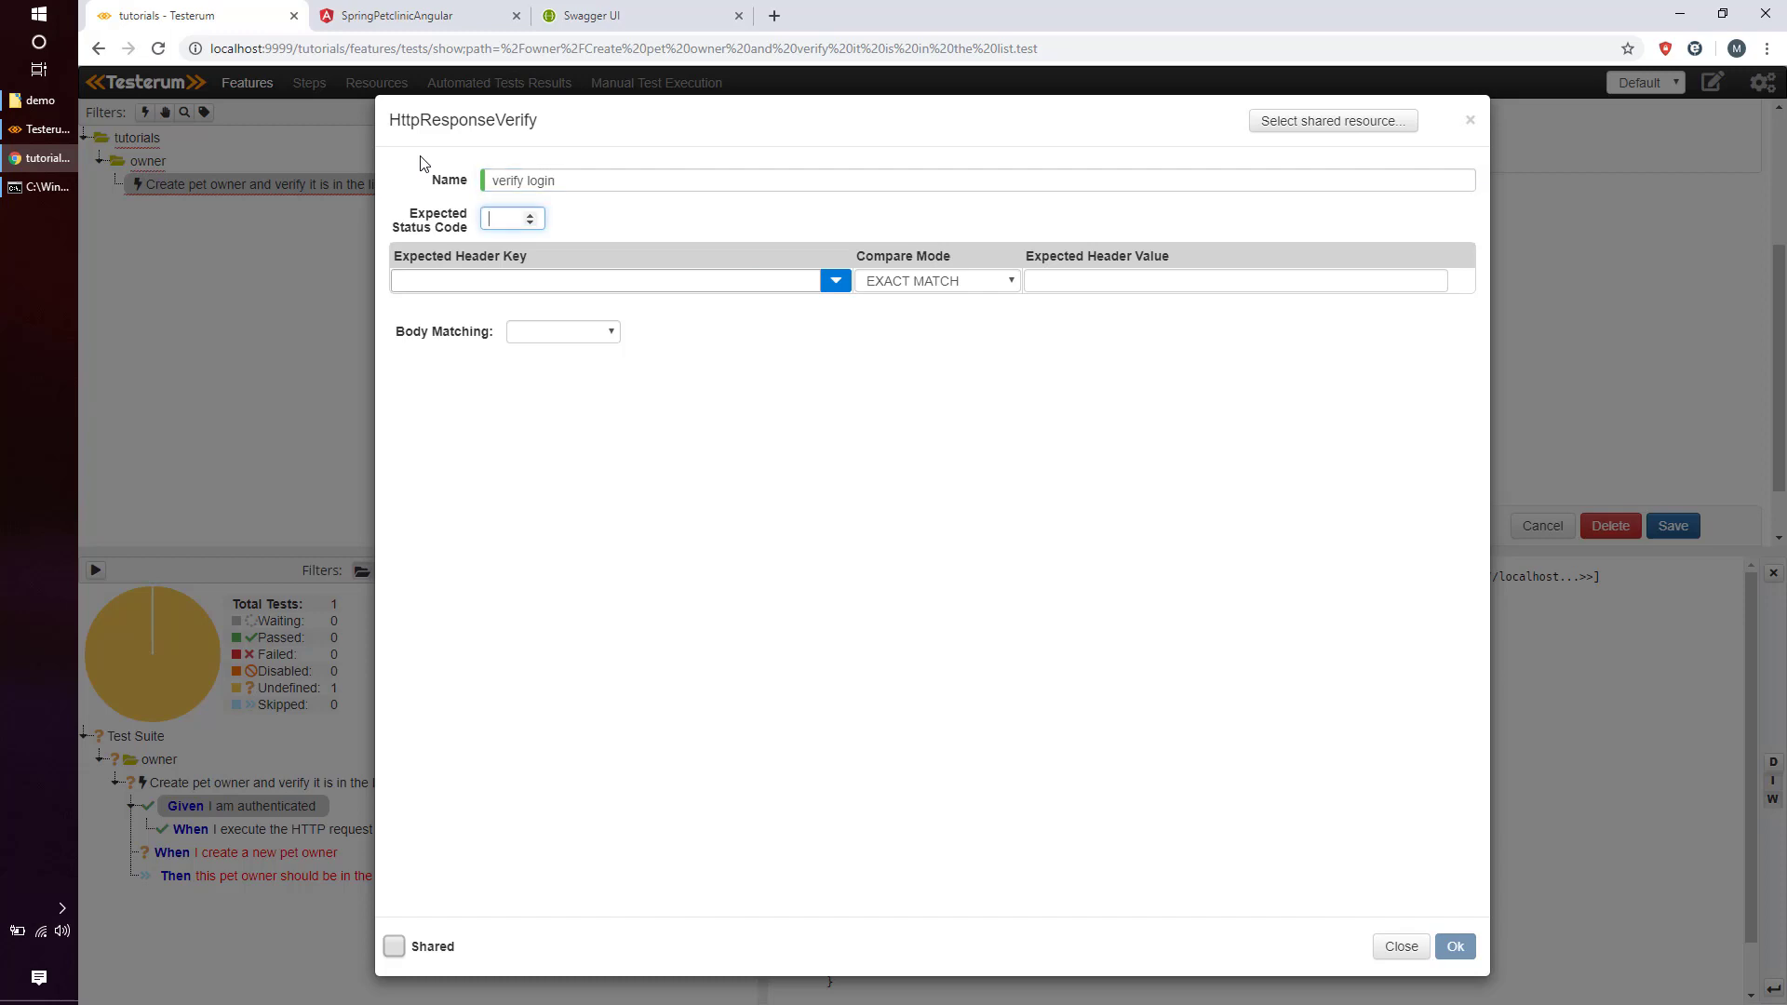
type("200")
left_click(537, 289)
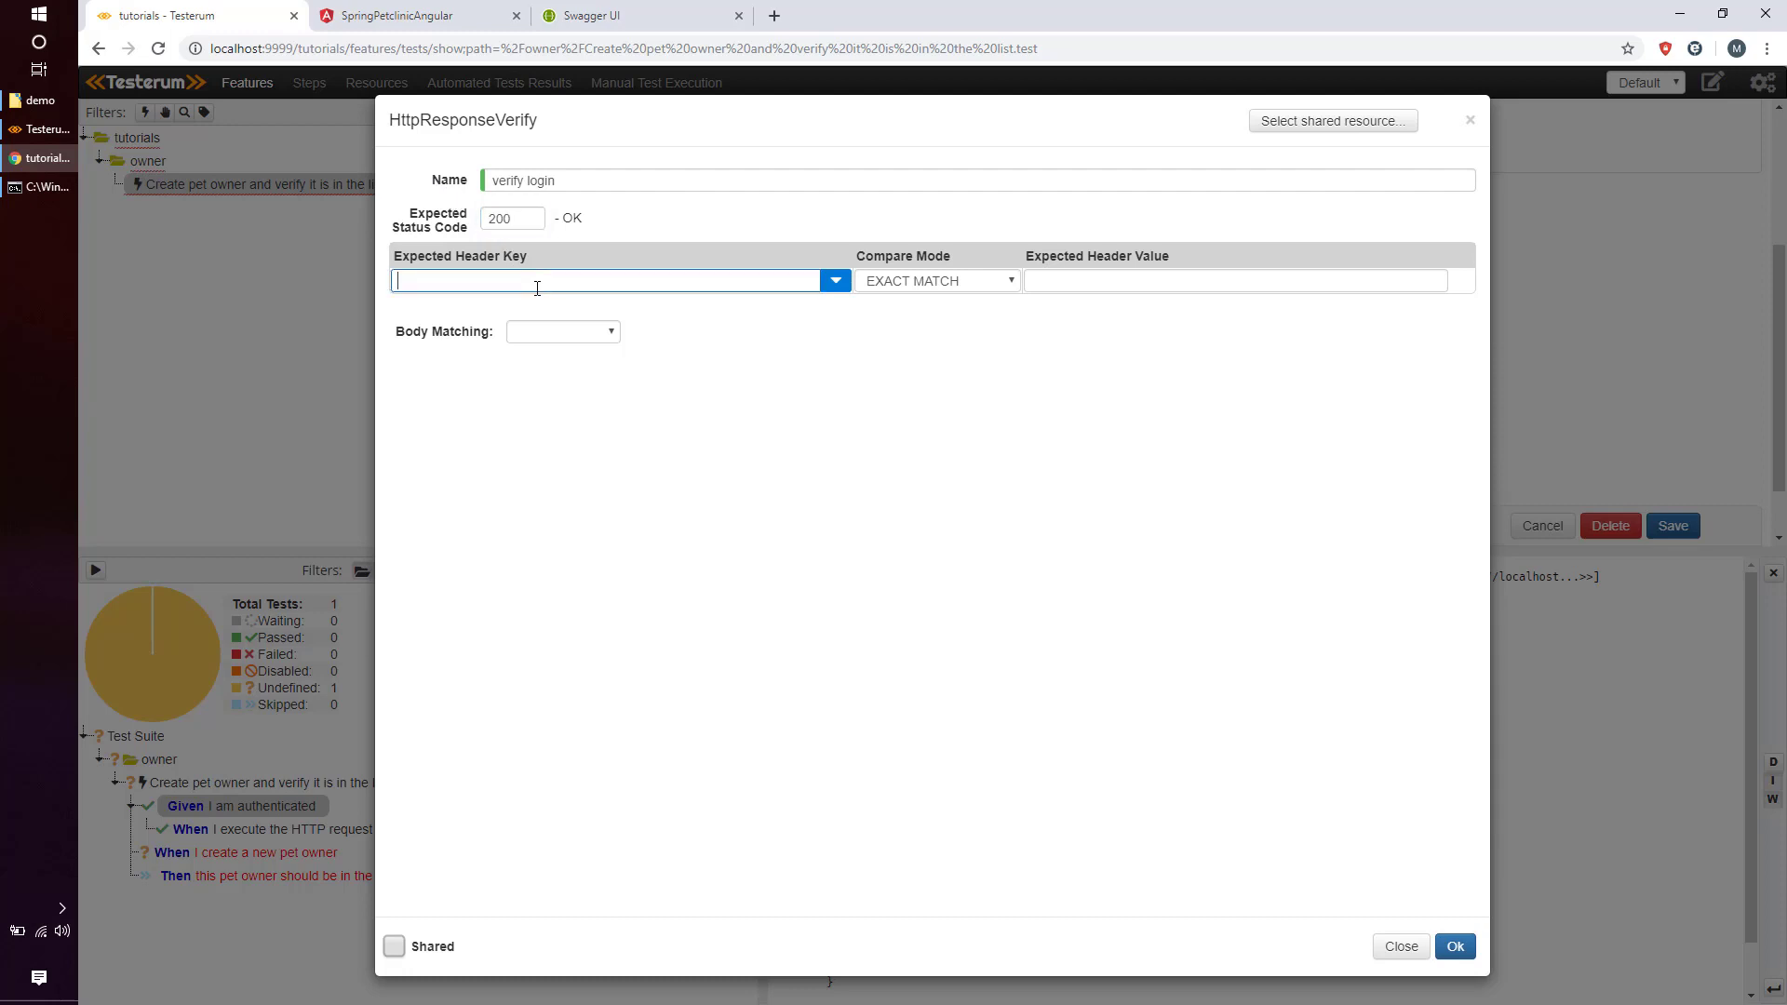
left_click(563, 332)
left_click(578, 368)
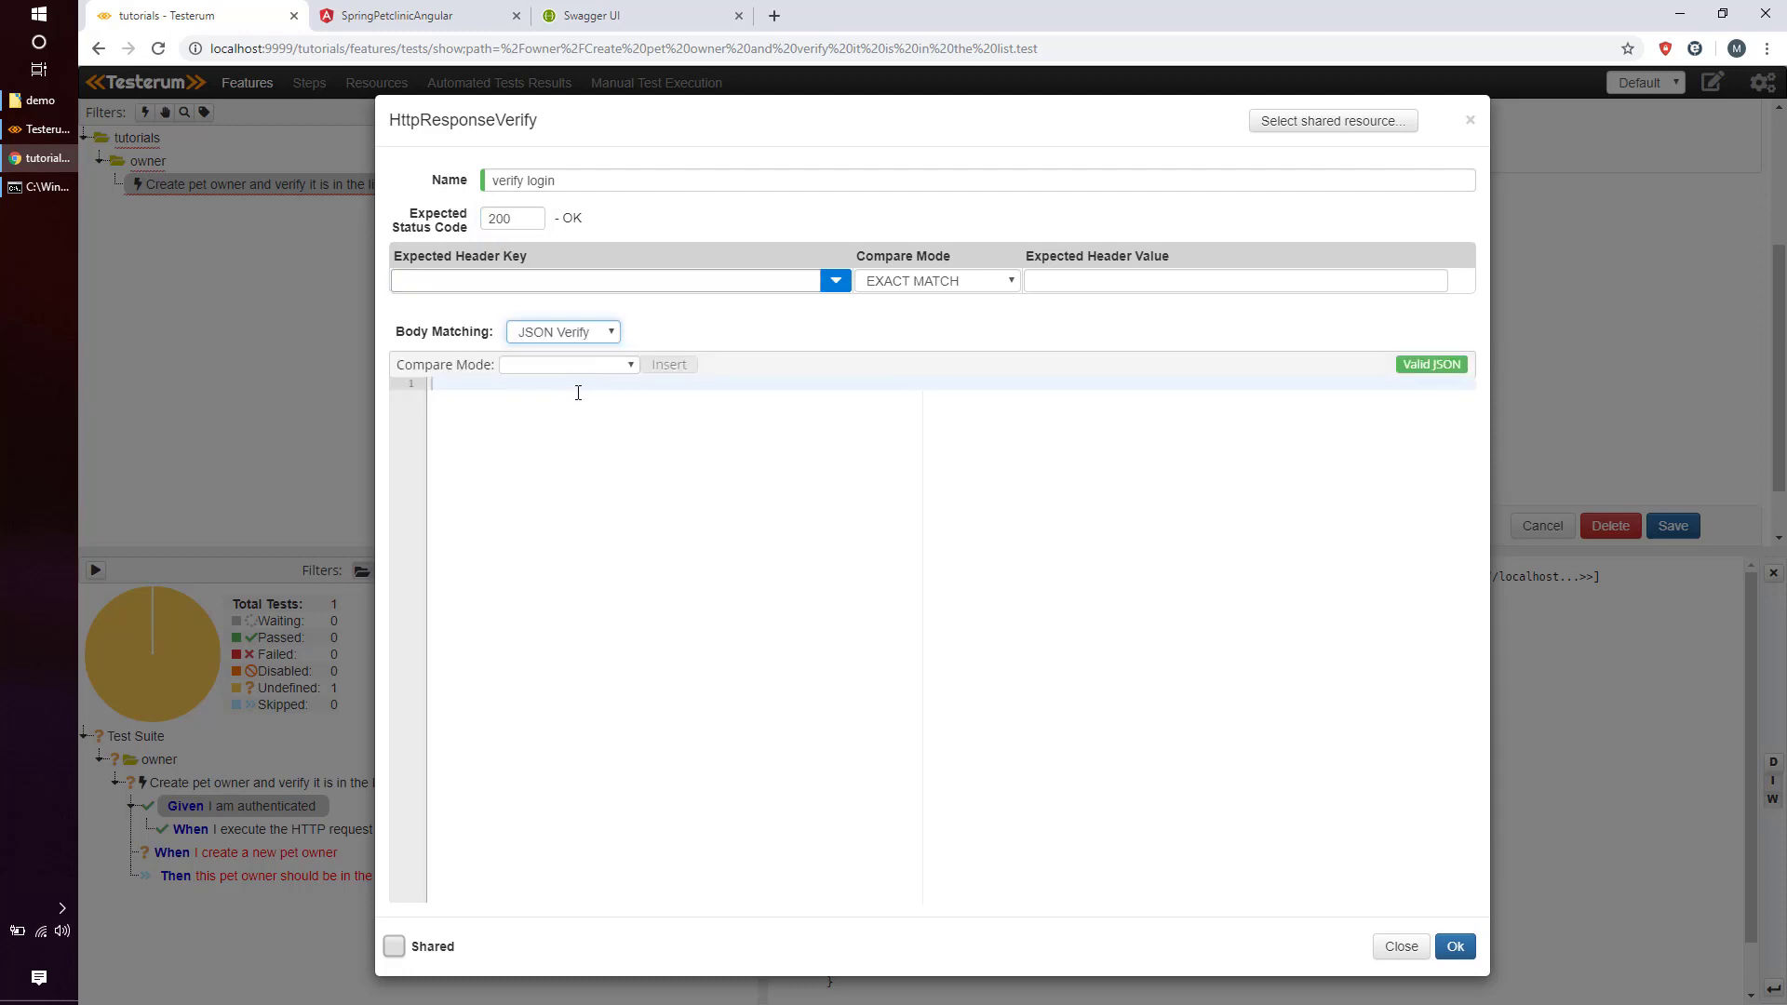
left_click(581, 410)
type("{")
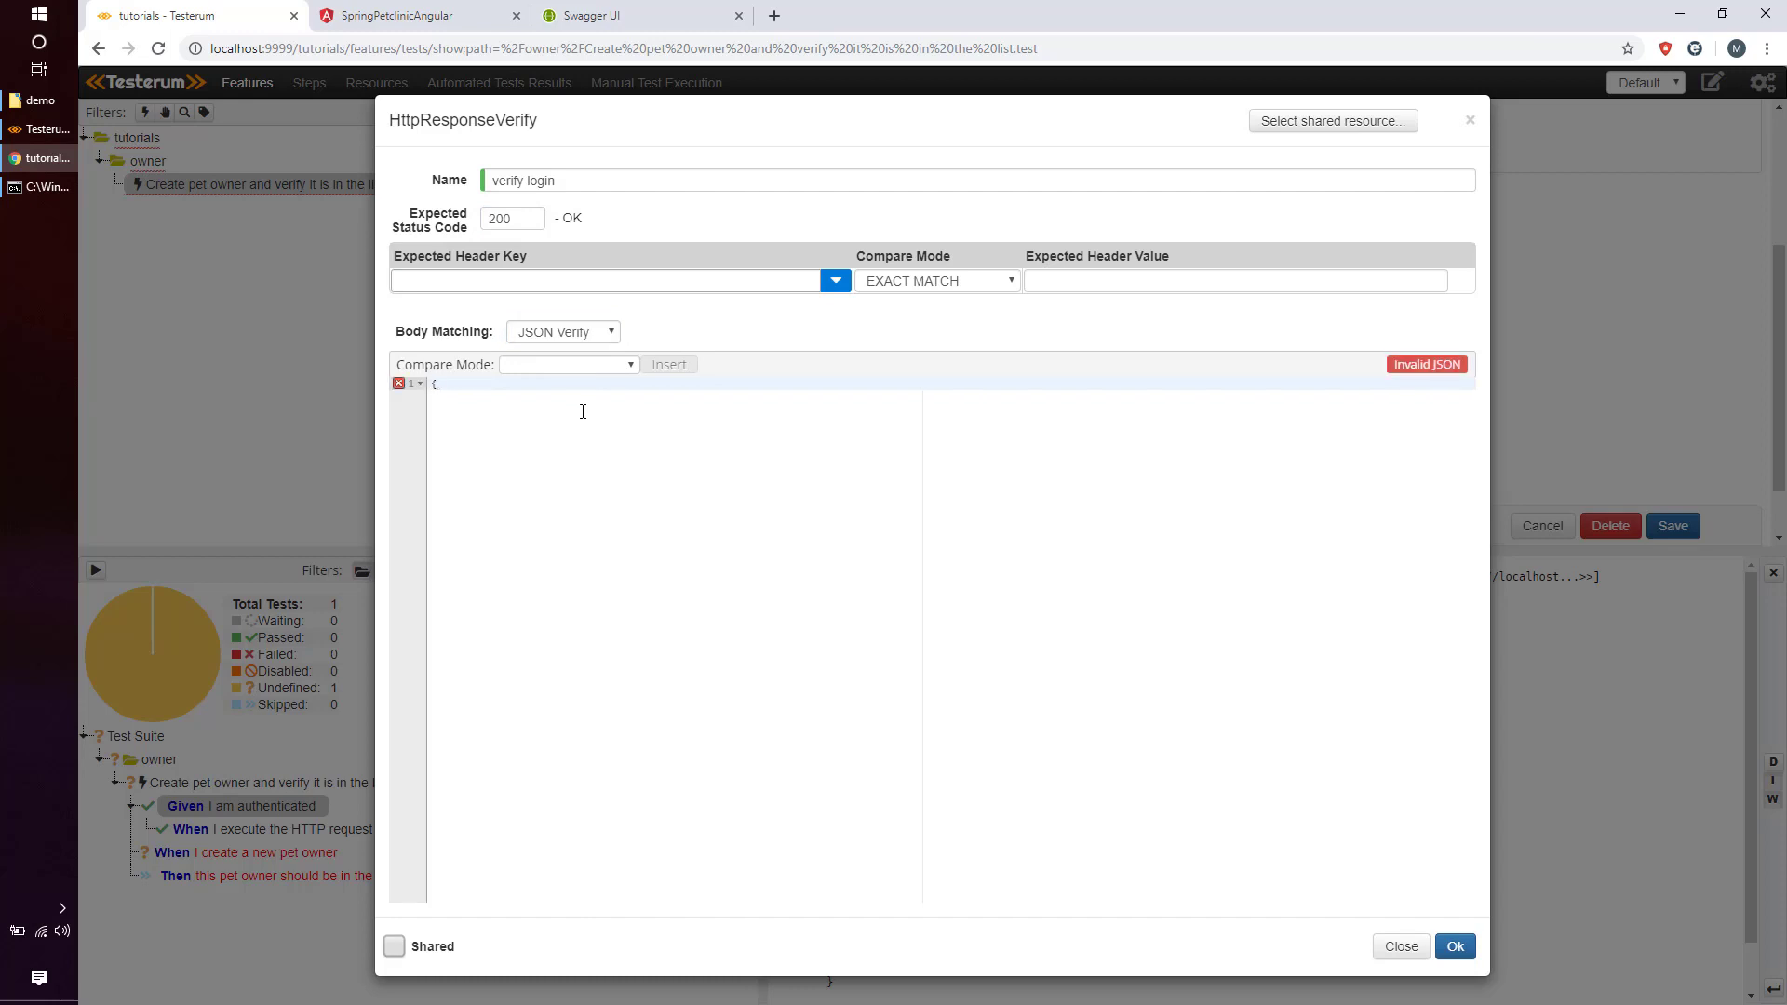
key("Return")
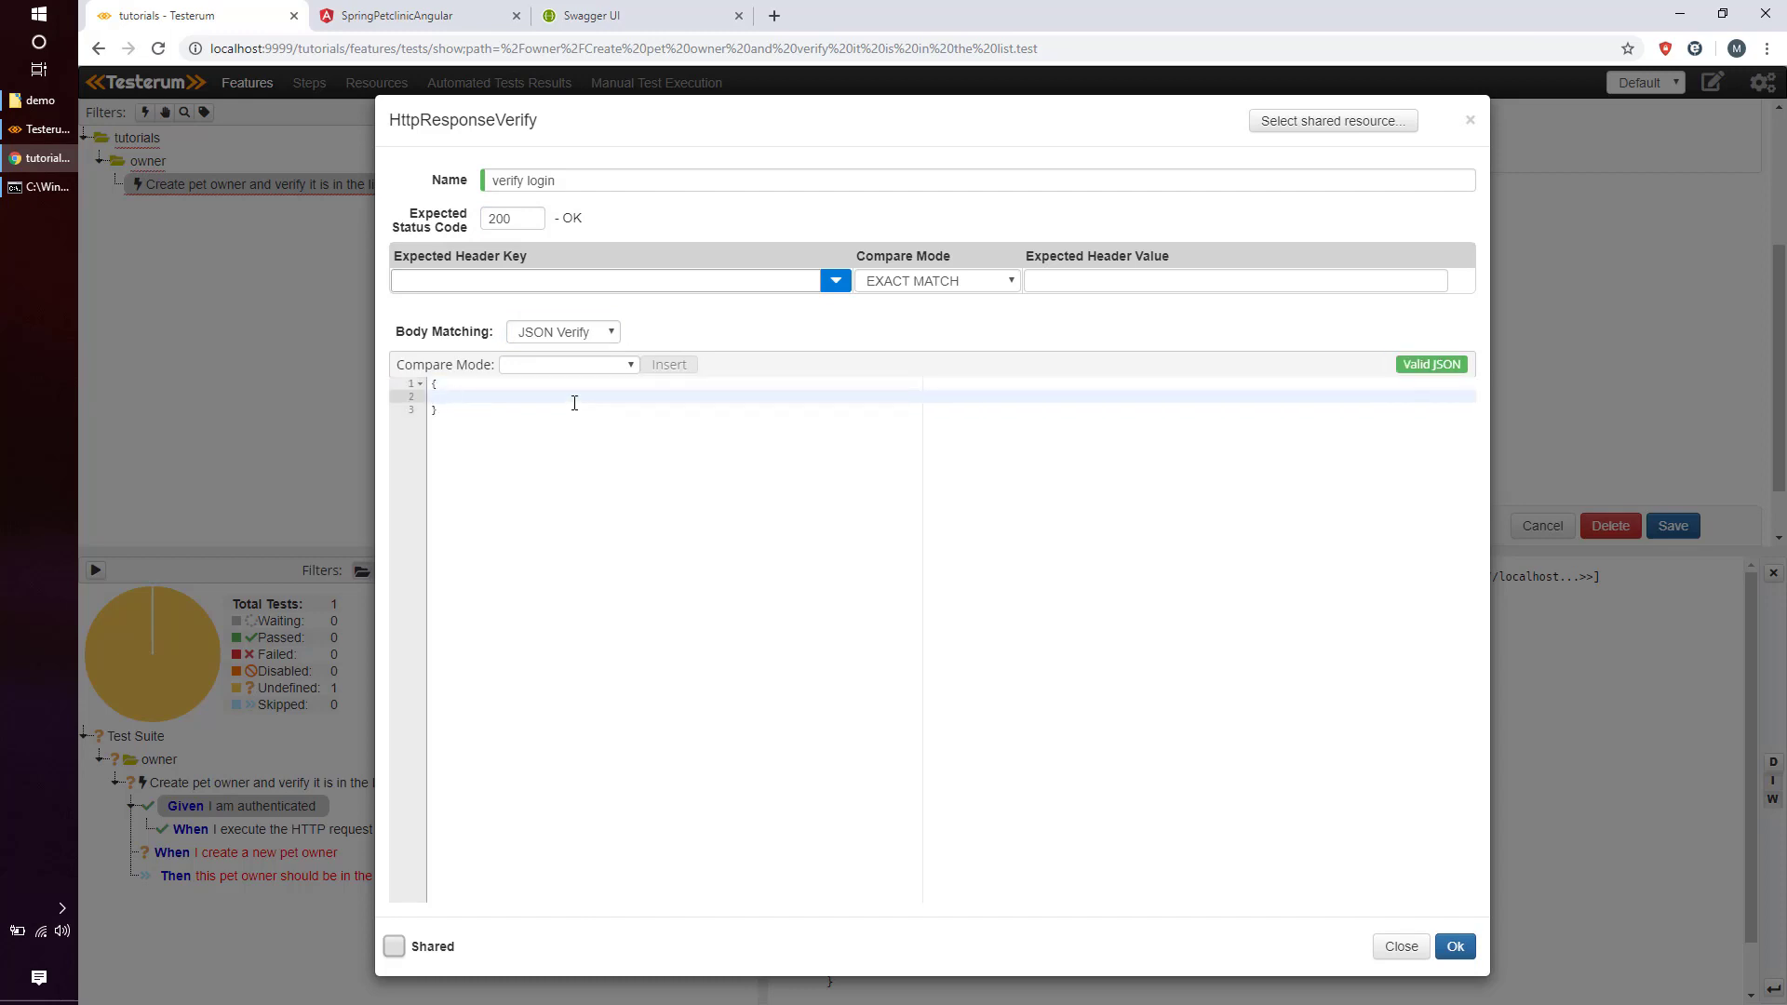
right_click(575, 402)
left_click(644, 544)
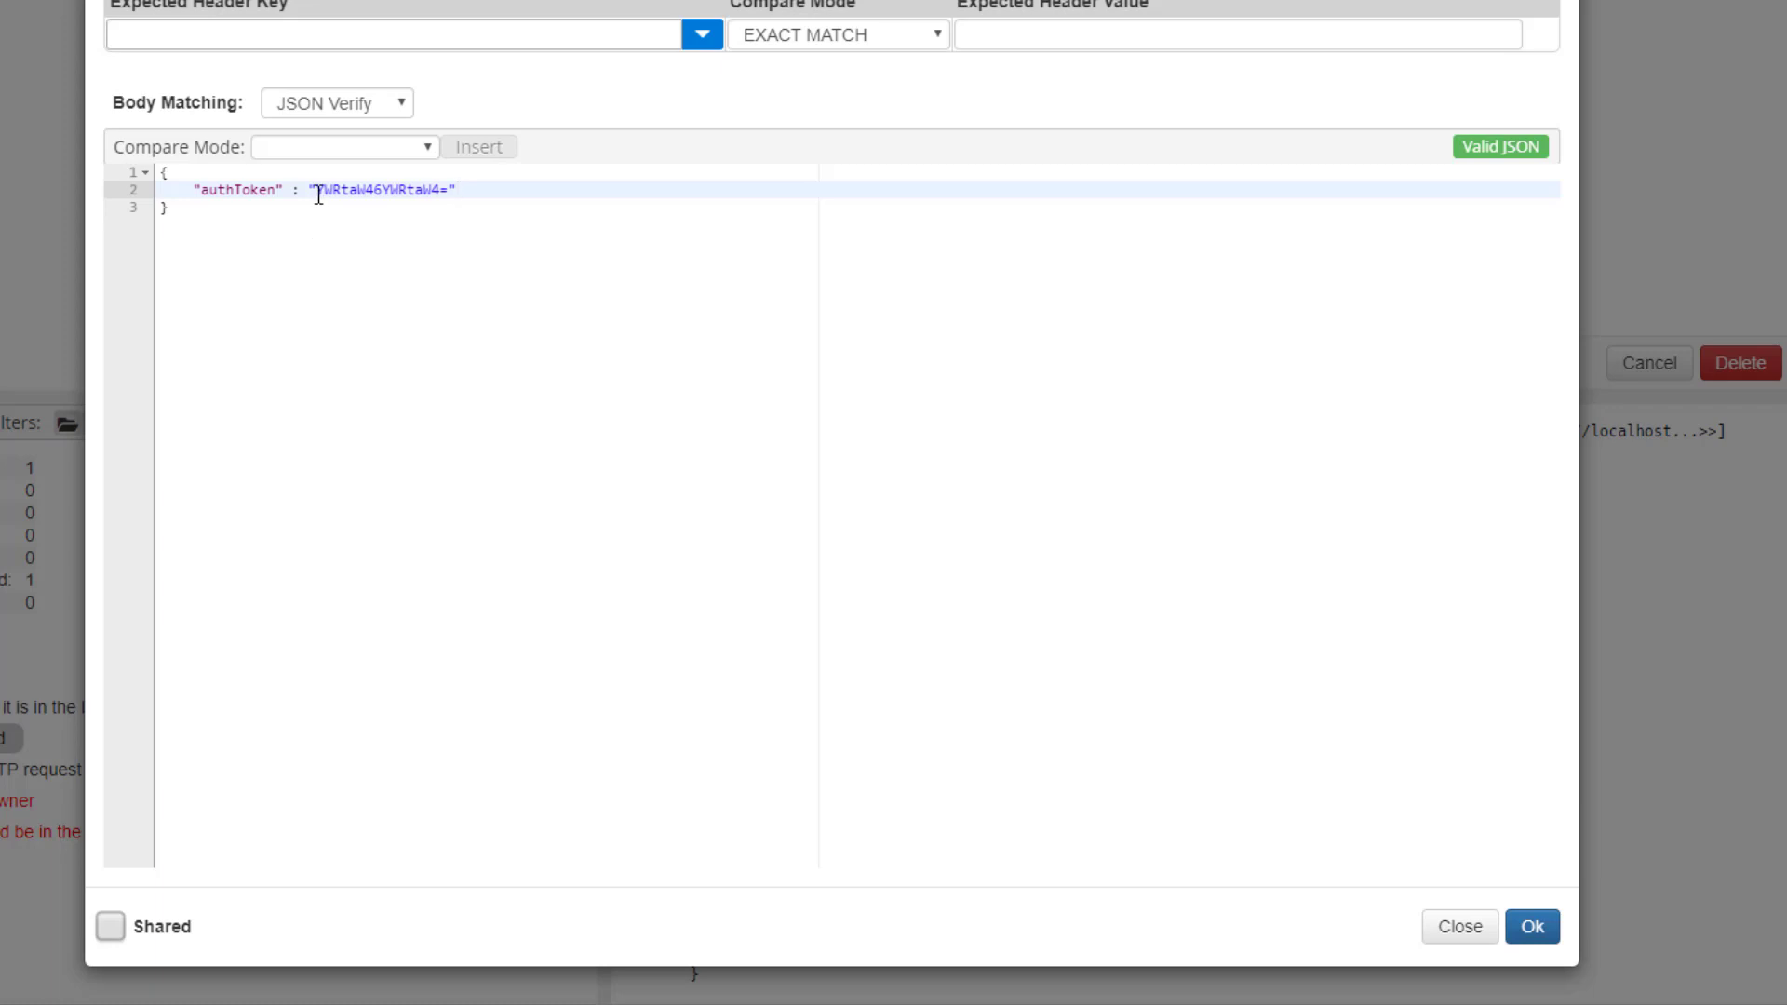
left_click_drag(315, 189, 451, 189)
type("@isNotEmpty()")
left_click(468, 196)
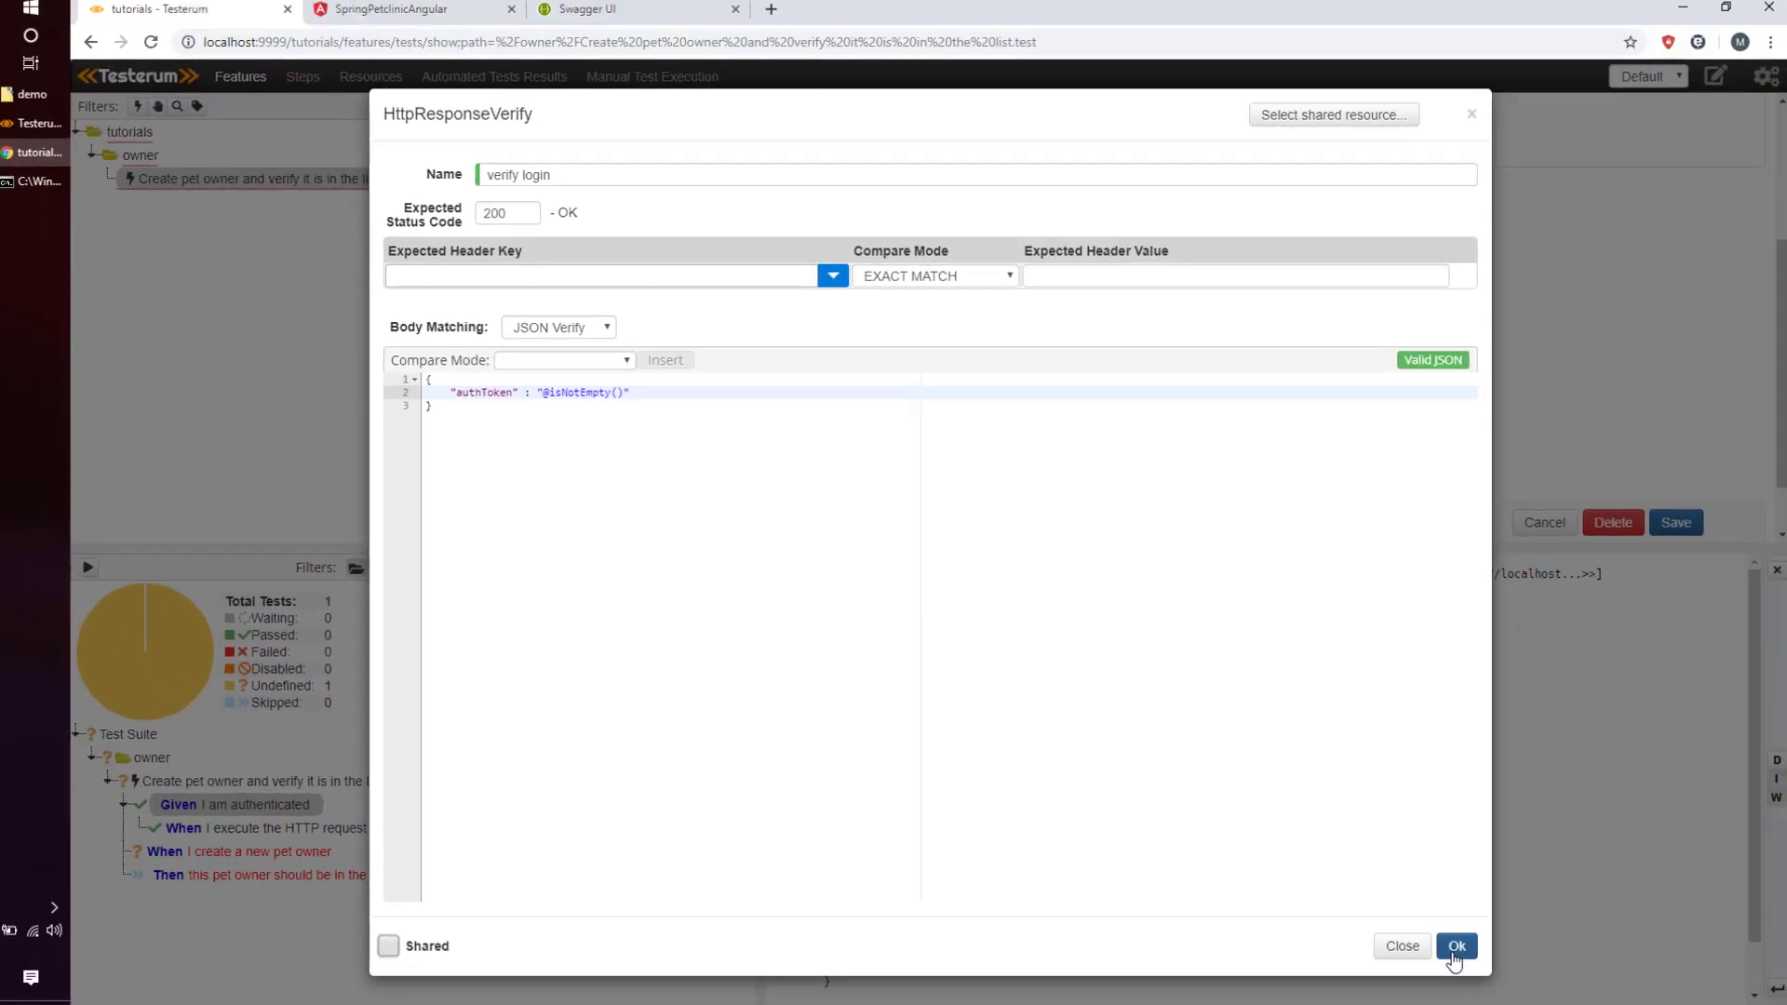
key("Down")
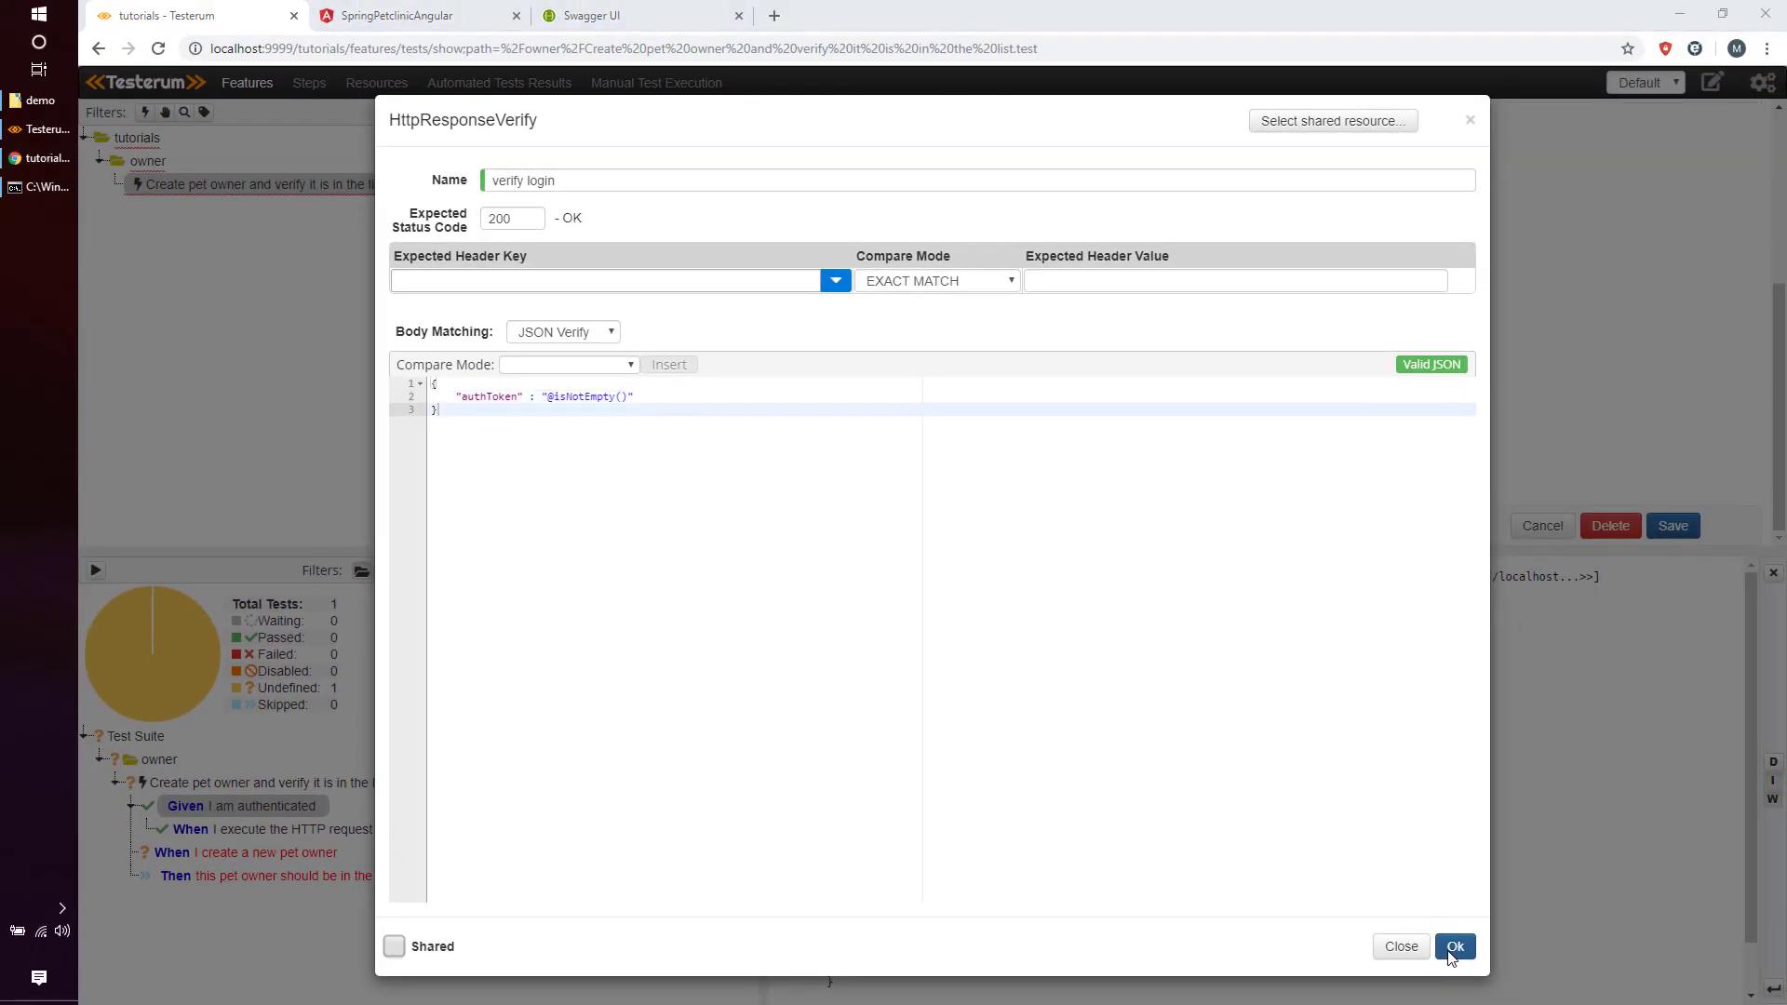
Apply the response check, save the test and run it.
left_click(1450, 954)
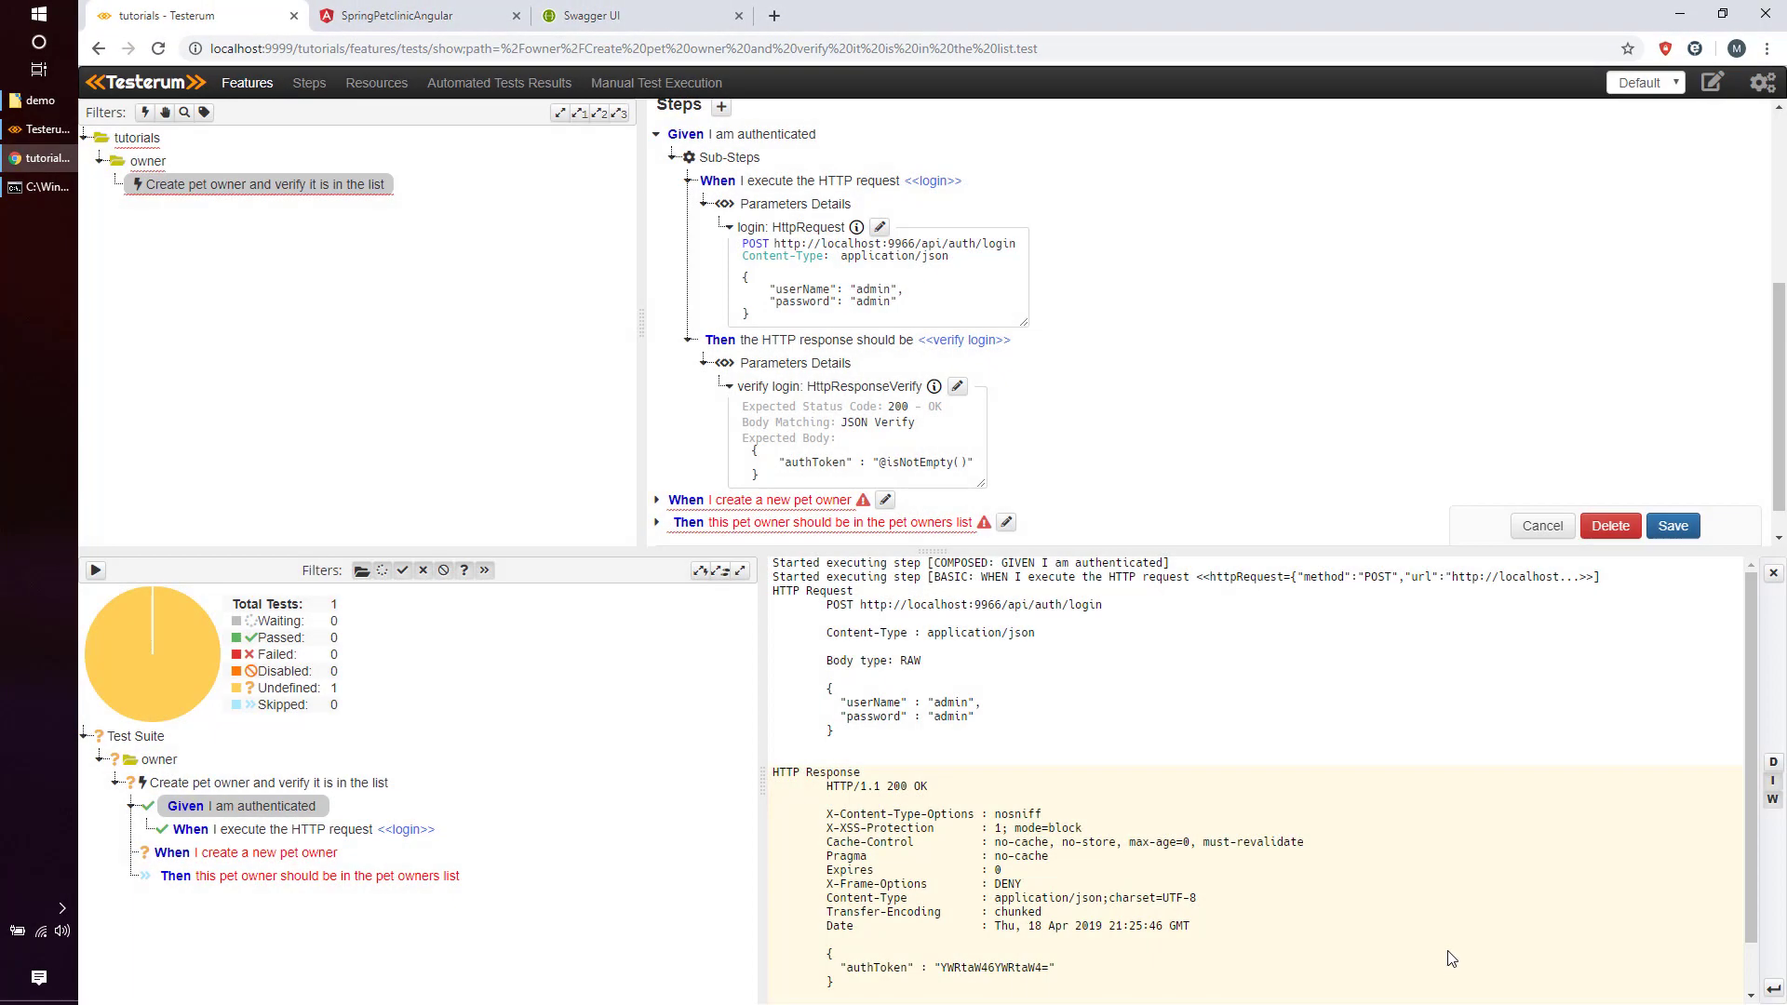
left_click(1672, 526)
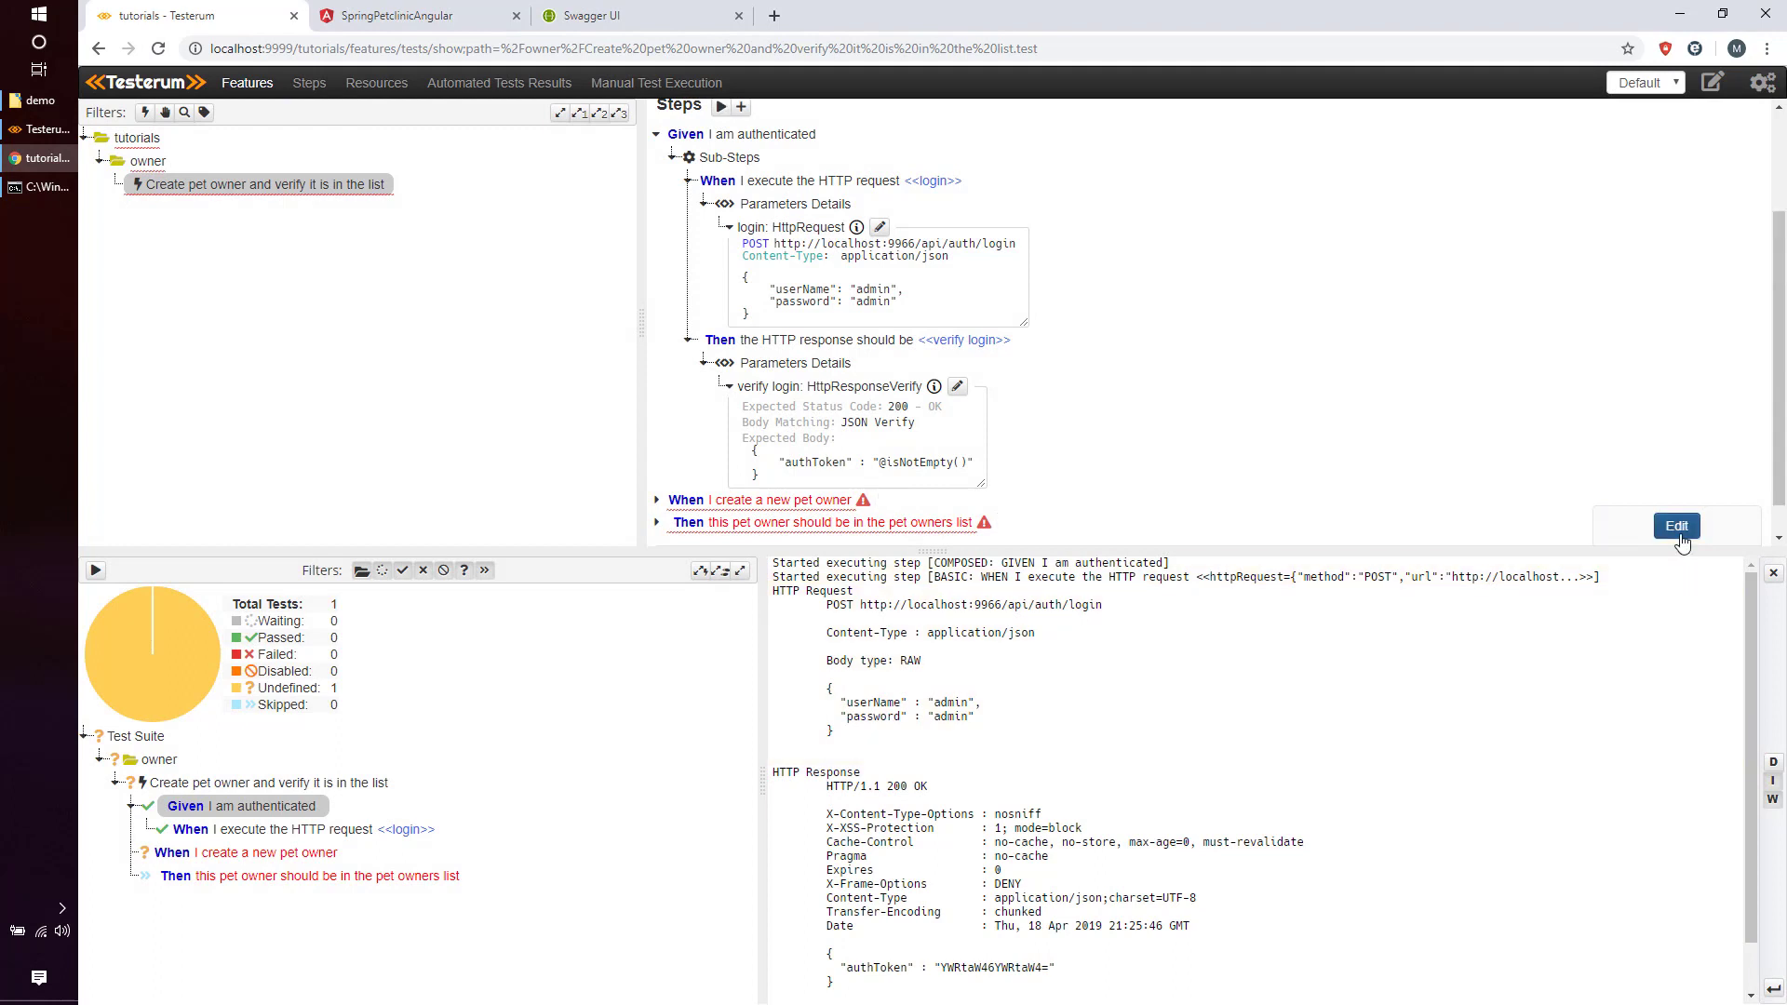
scroll(735, 124, "up", 2)
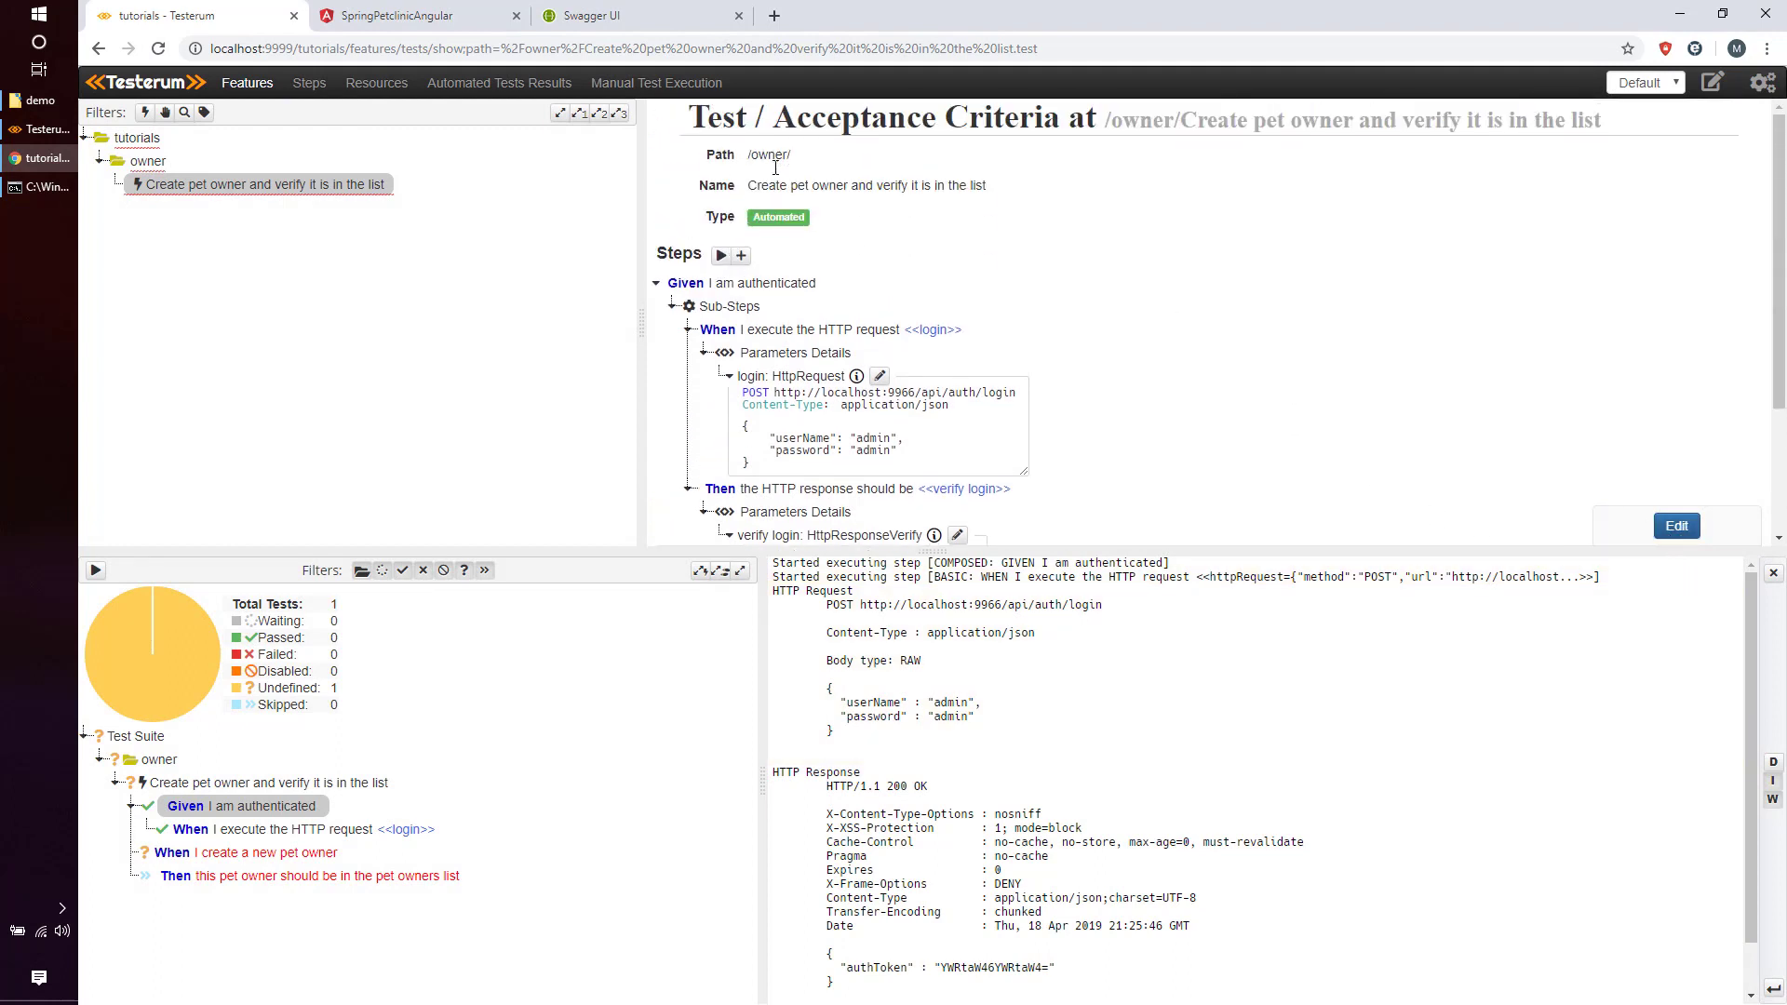
scroll(758, 360, "down", 1)
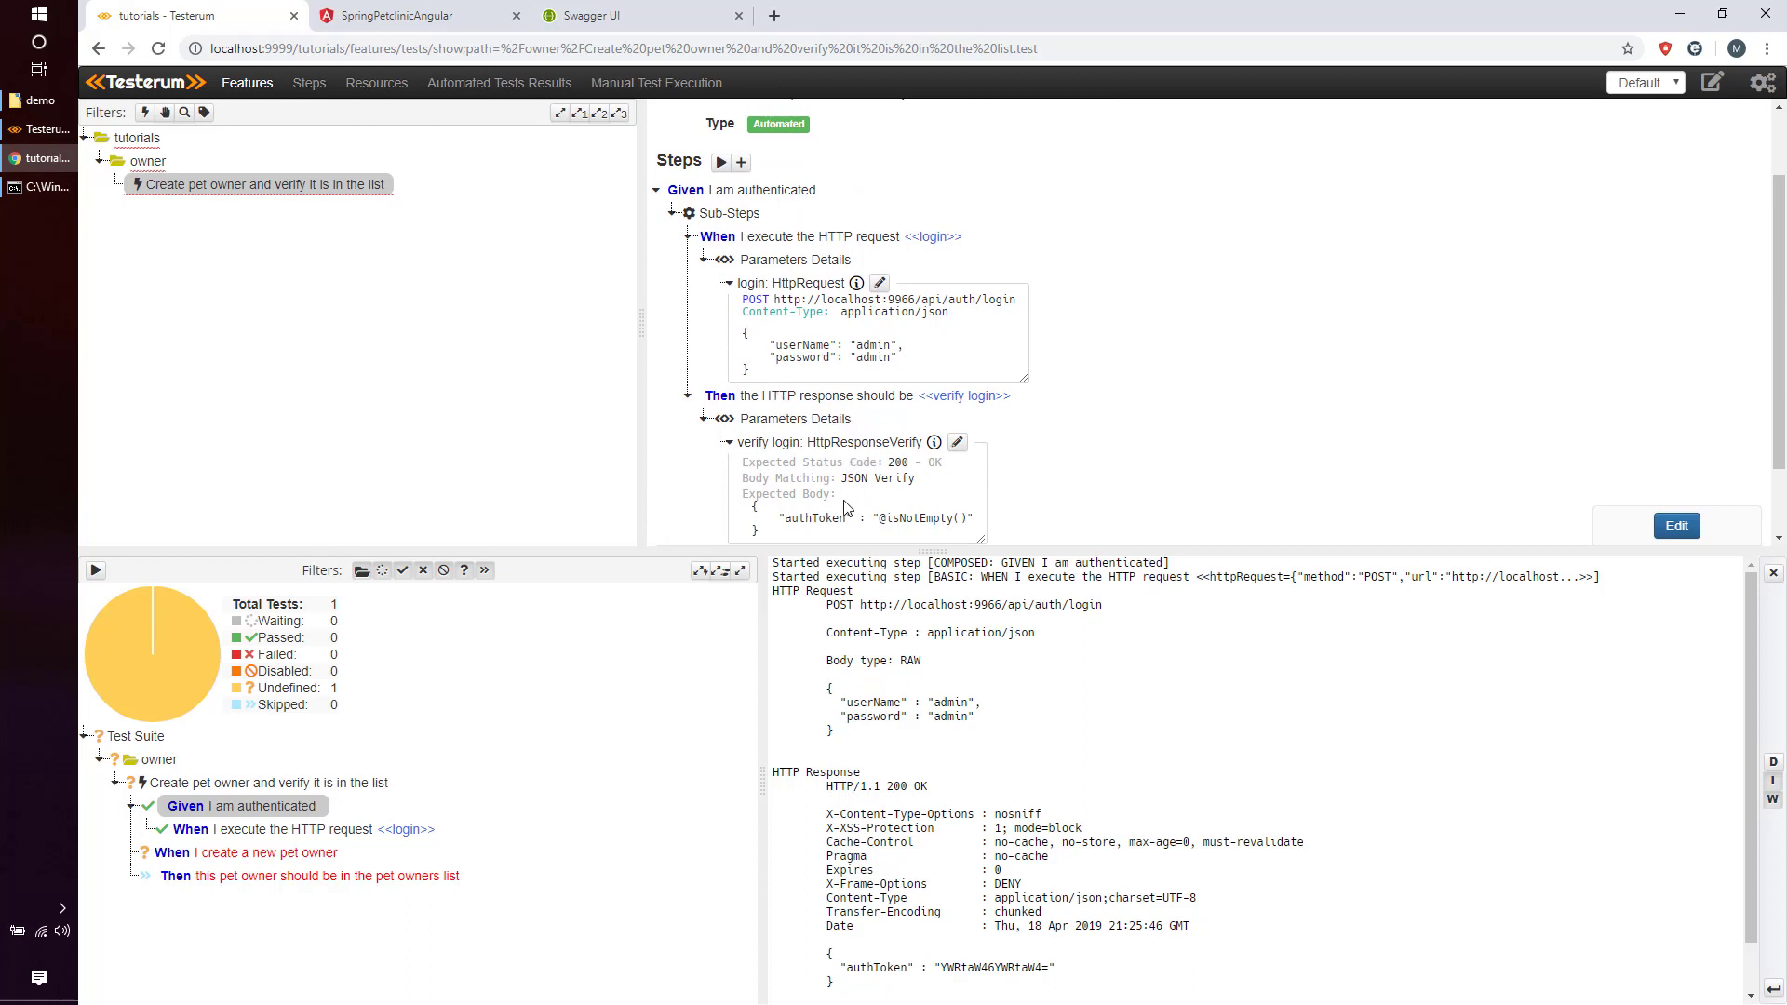
left_click(721, 164)
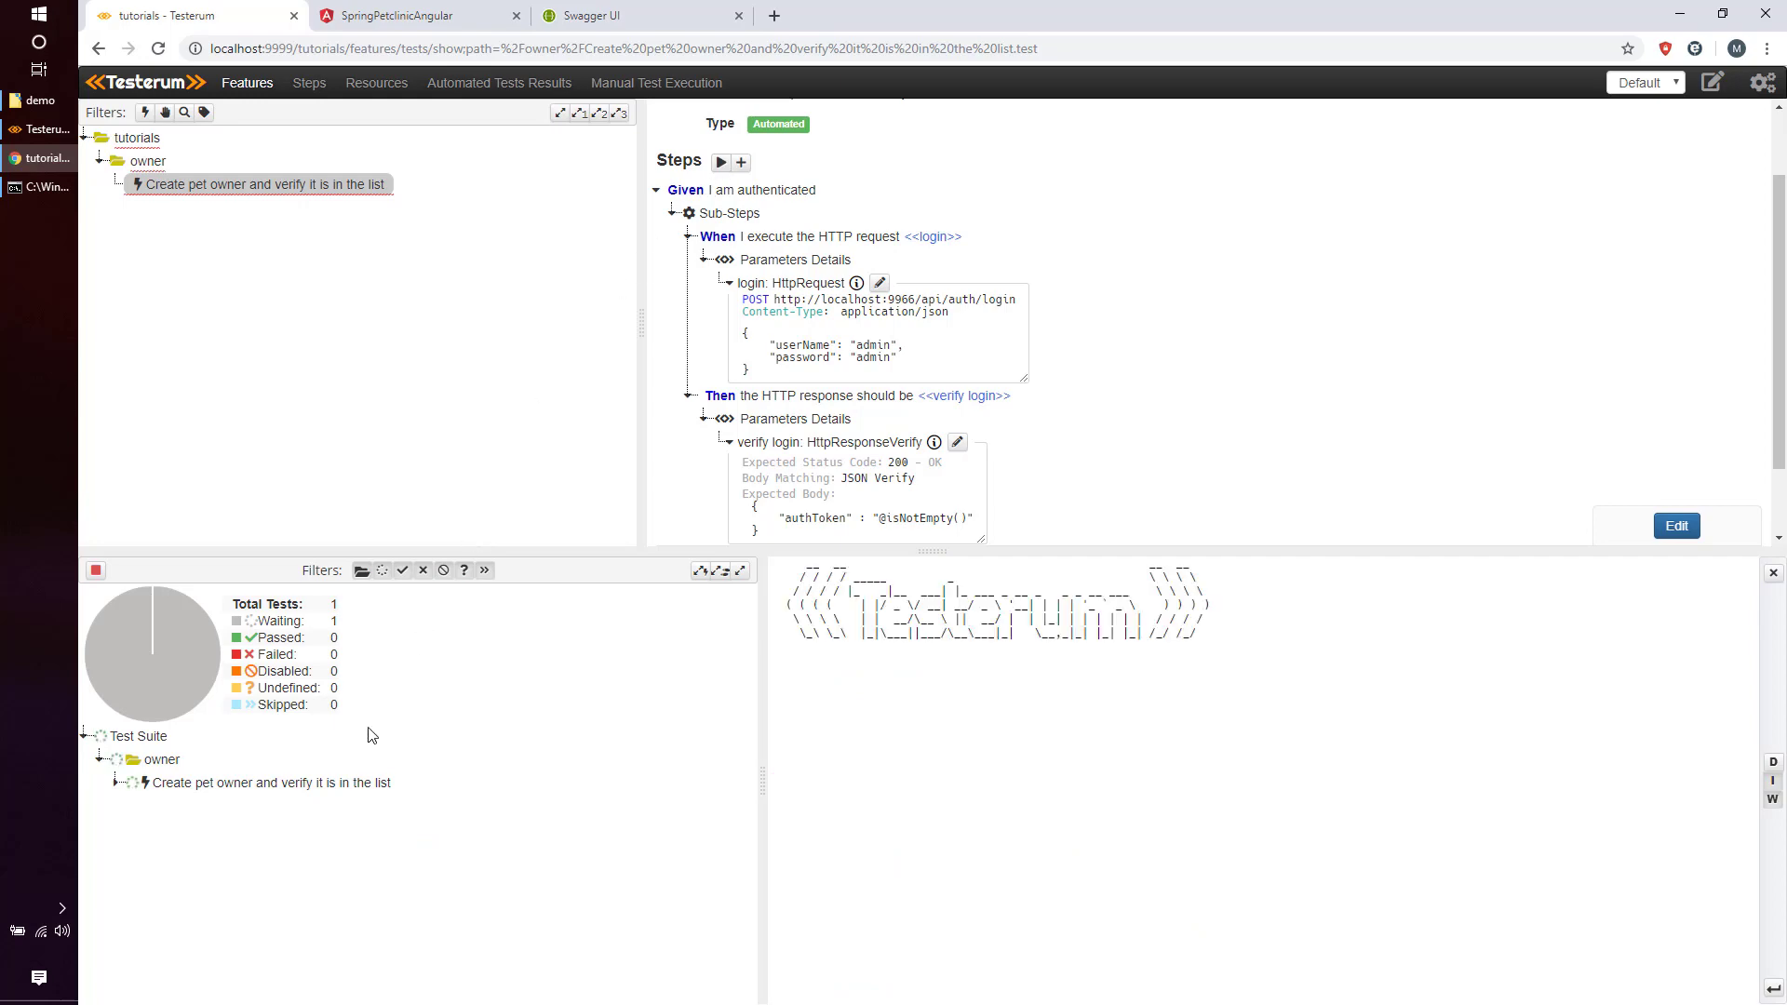
Inspect the passing login request and verify login check, comparing expected and actual responses.
left_click(351, 784)
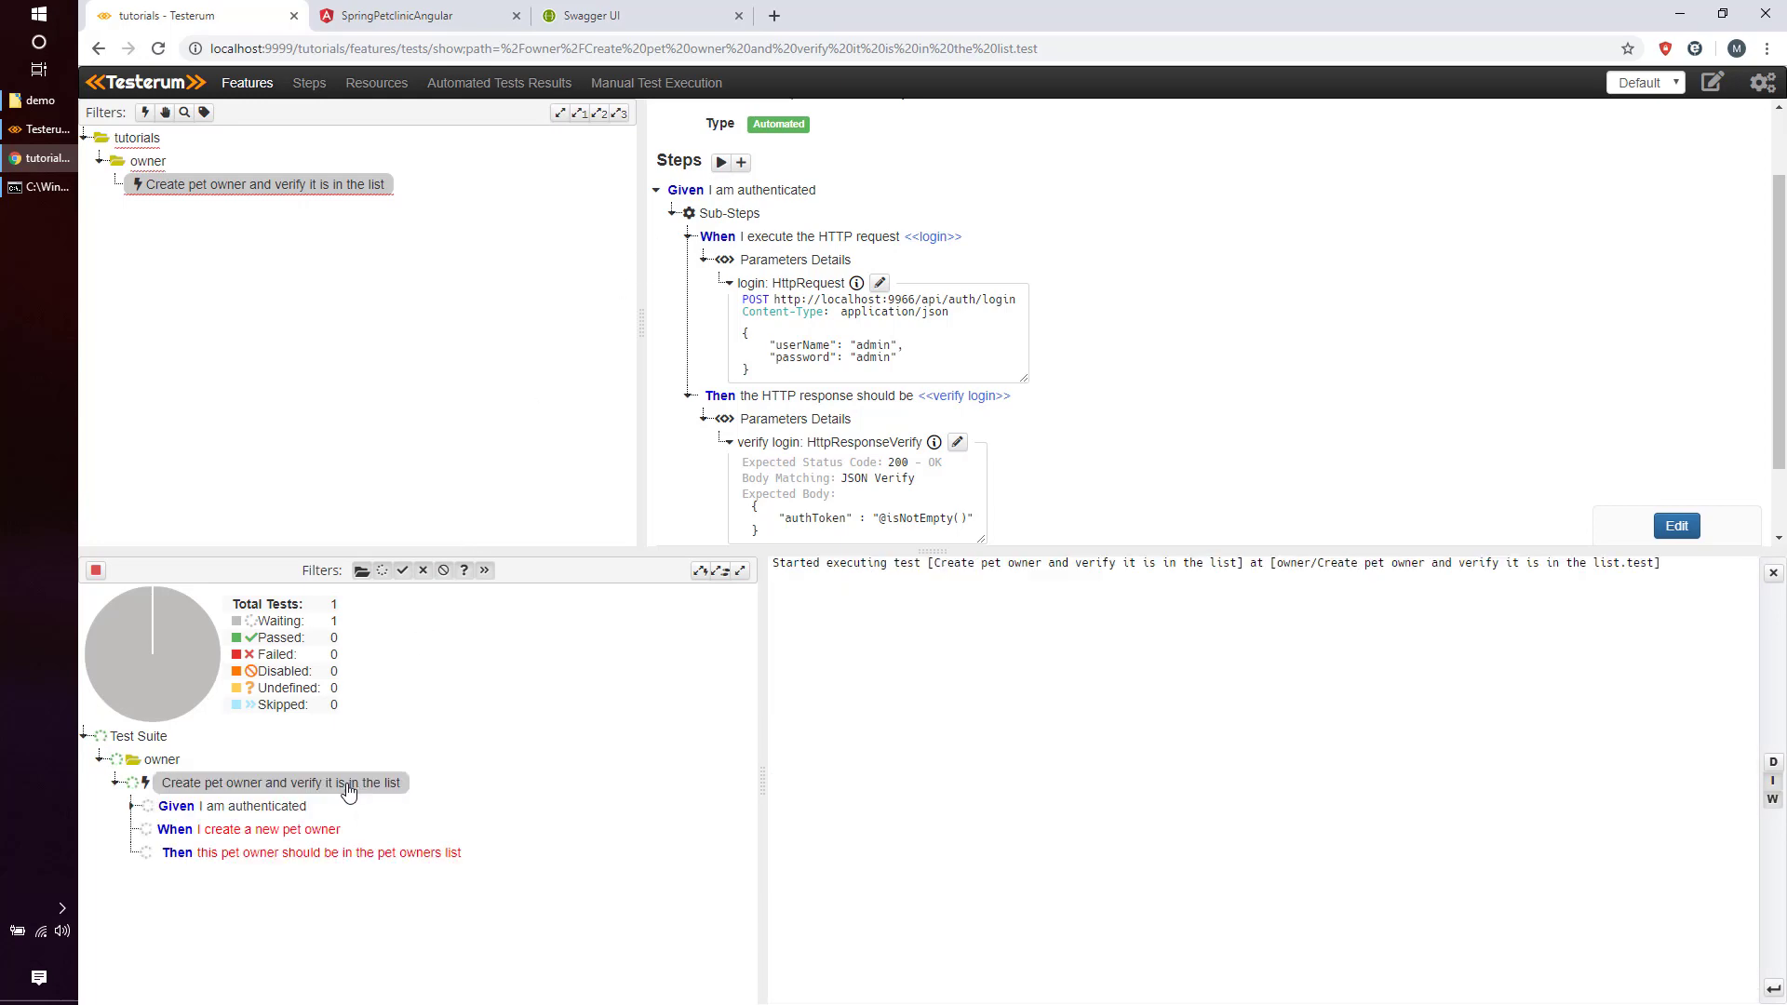
left_click(302, 810)
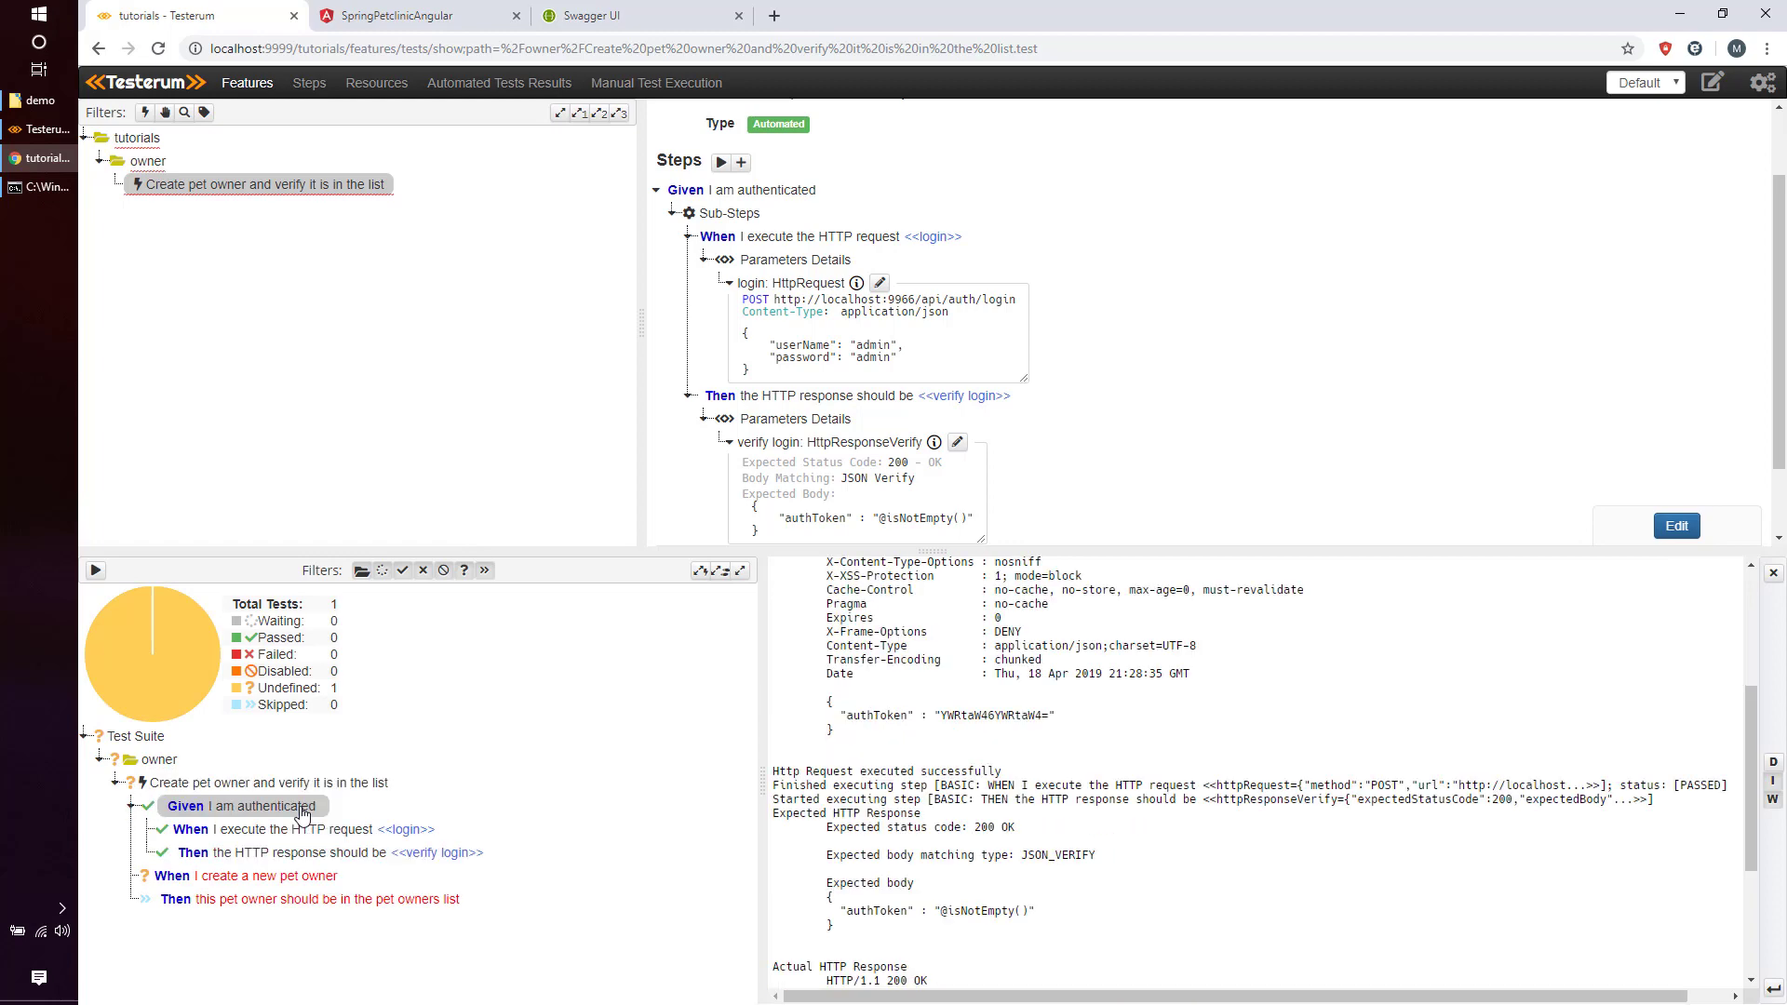
left_click(302, 833)
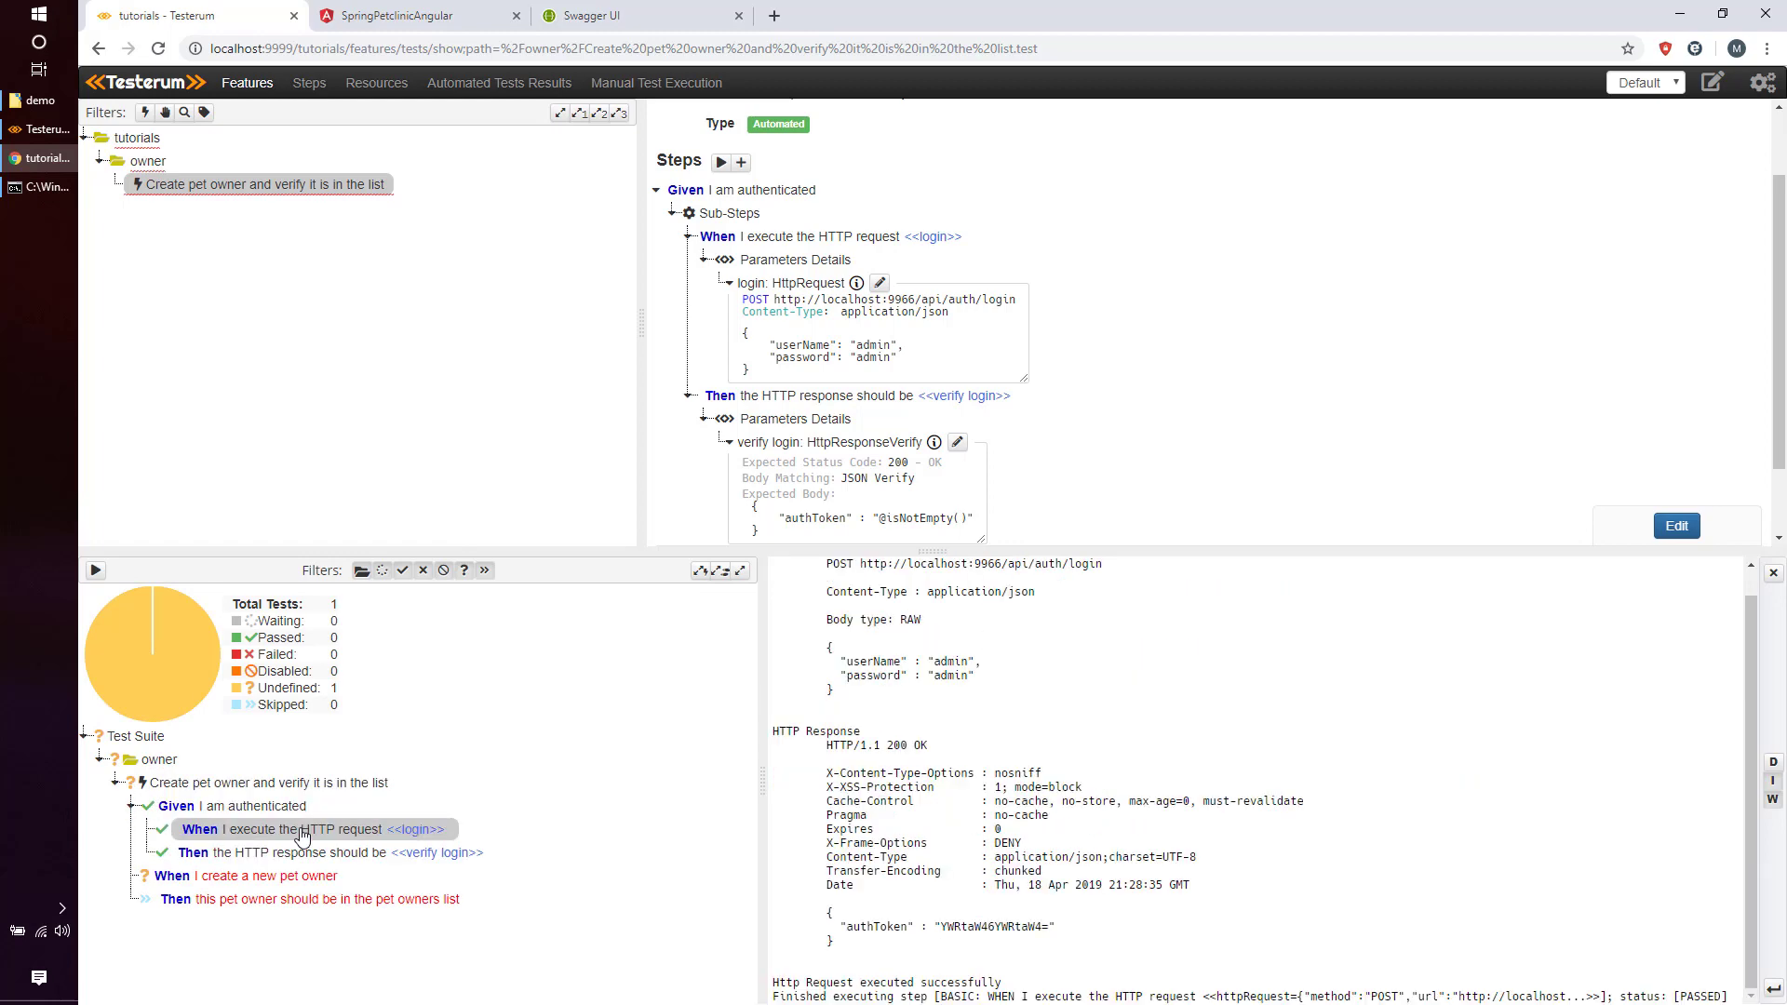
left_click(300, 854)
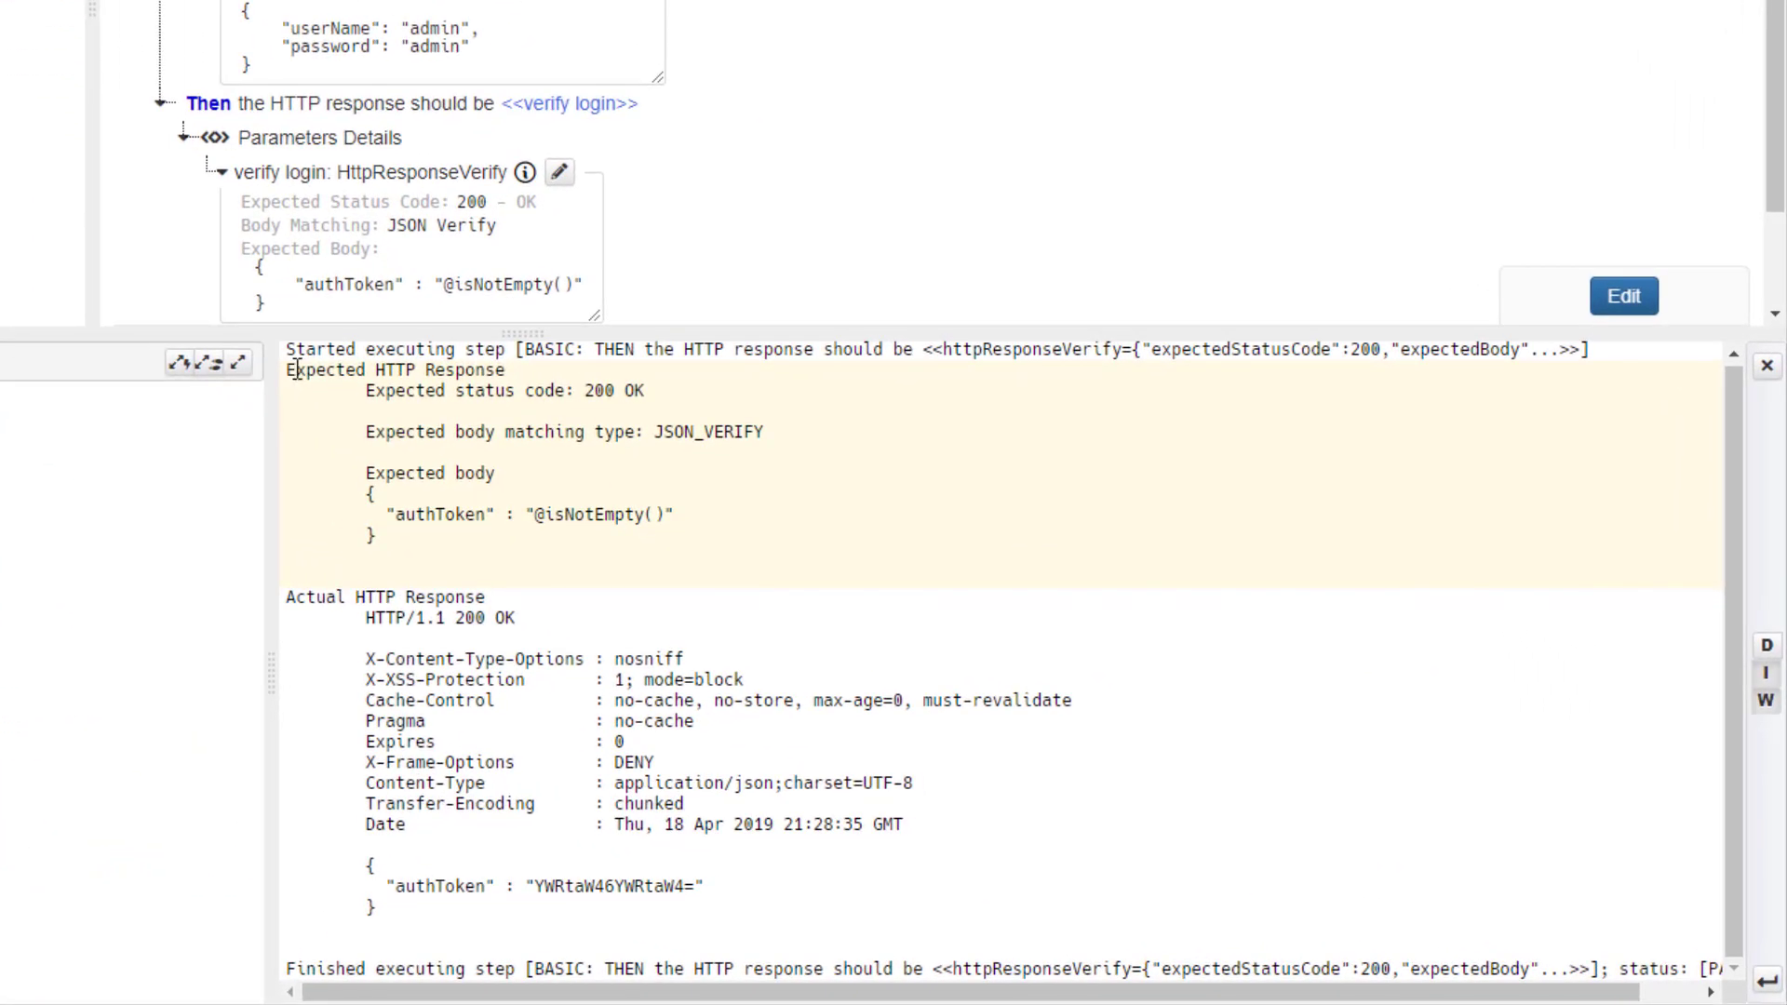
left_click_drag(289, 371, 516, 381)
left_click(523, 379)
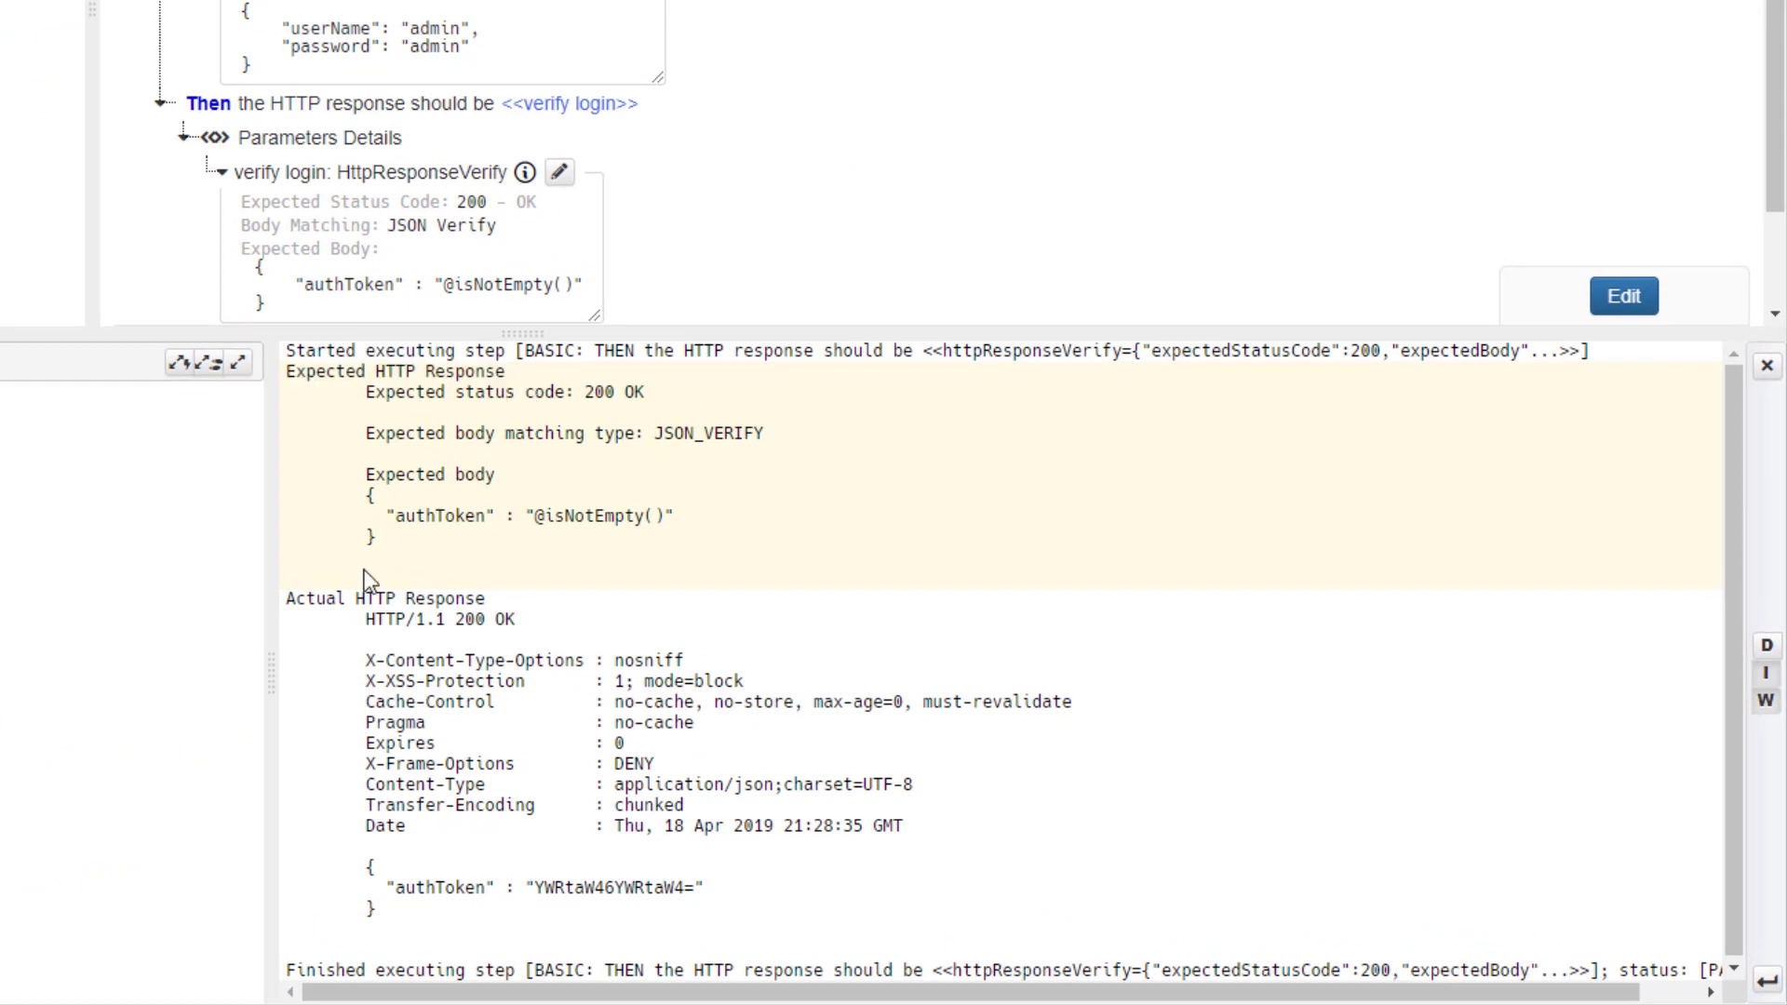
left_click_drag(381, 579, 562, 611)
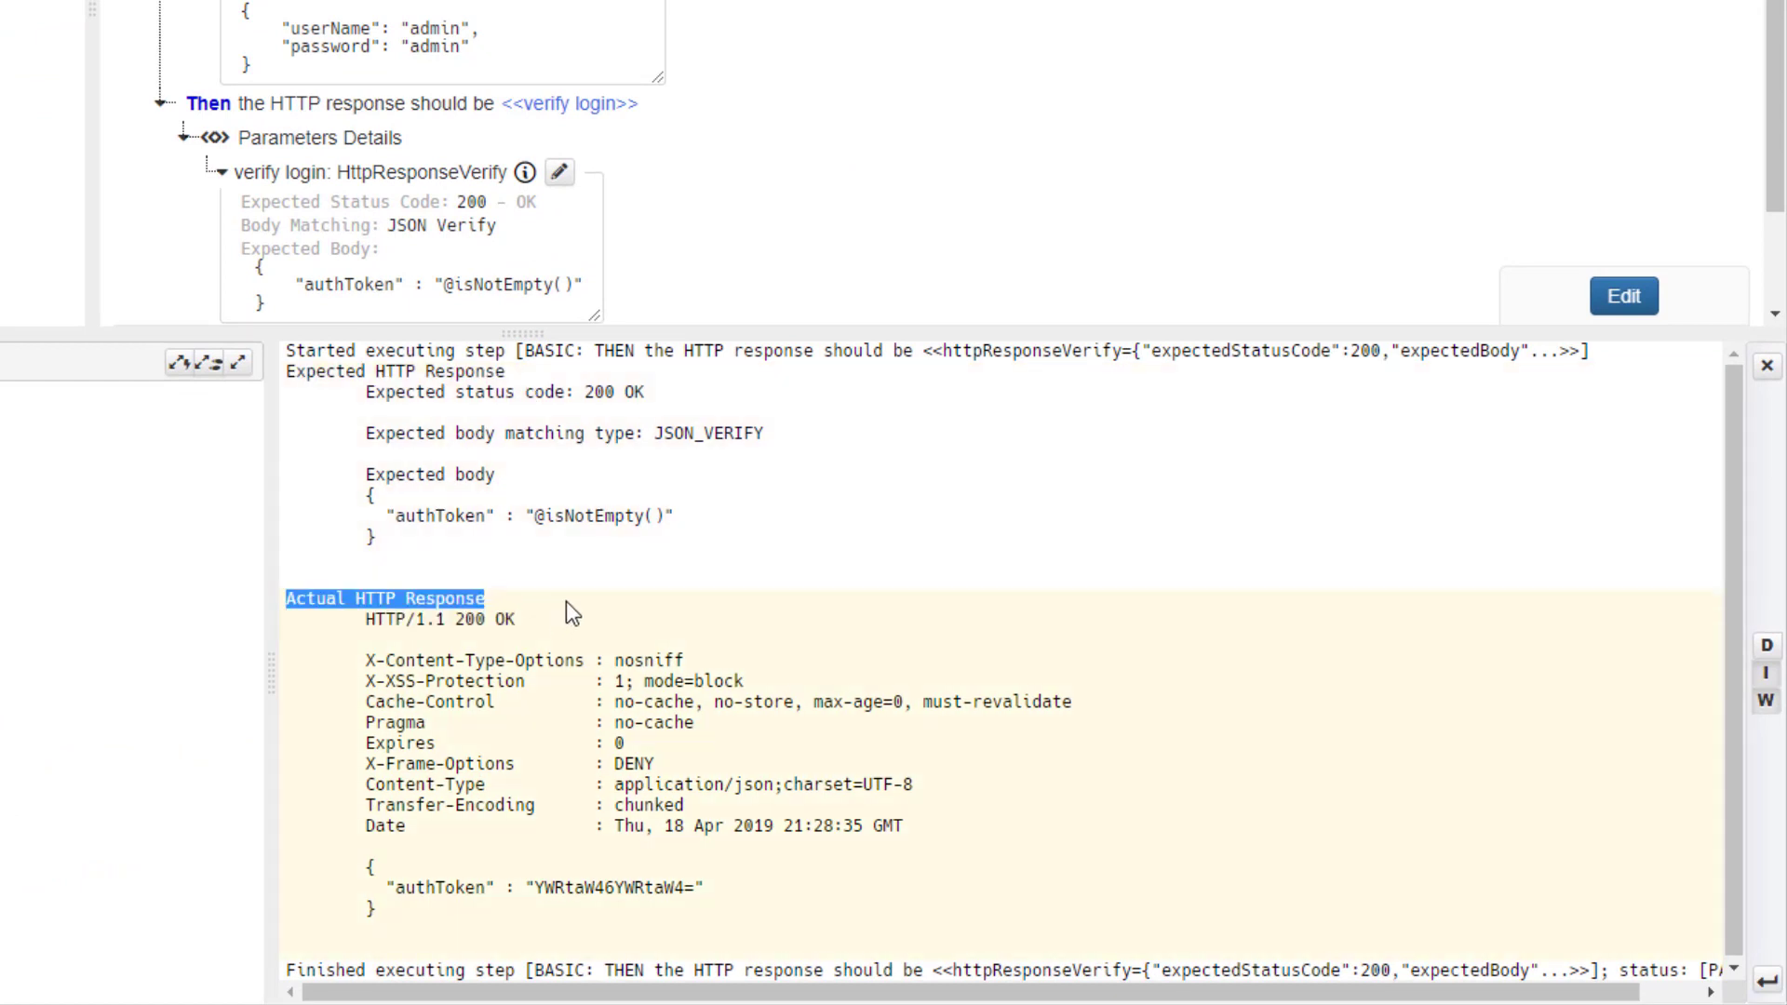
left_click(566, 599)
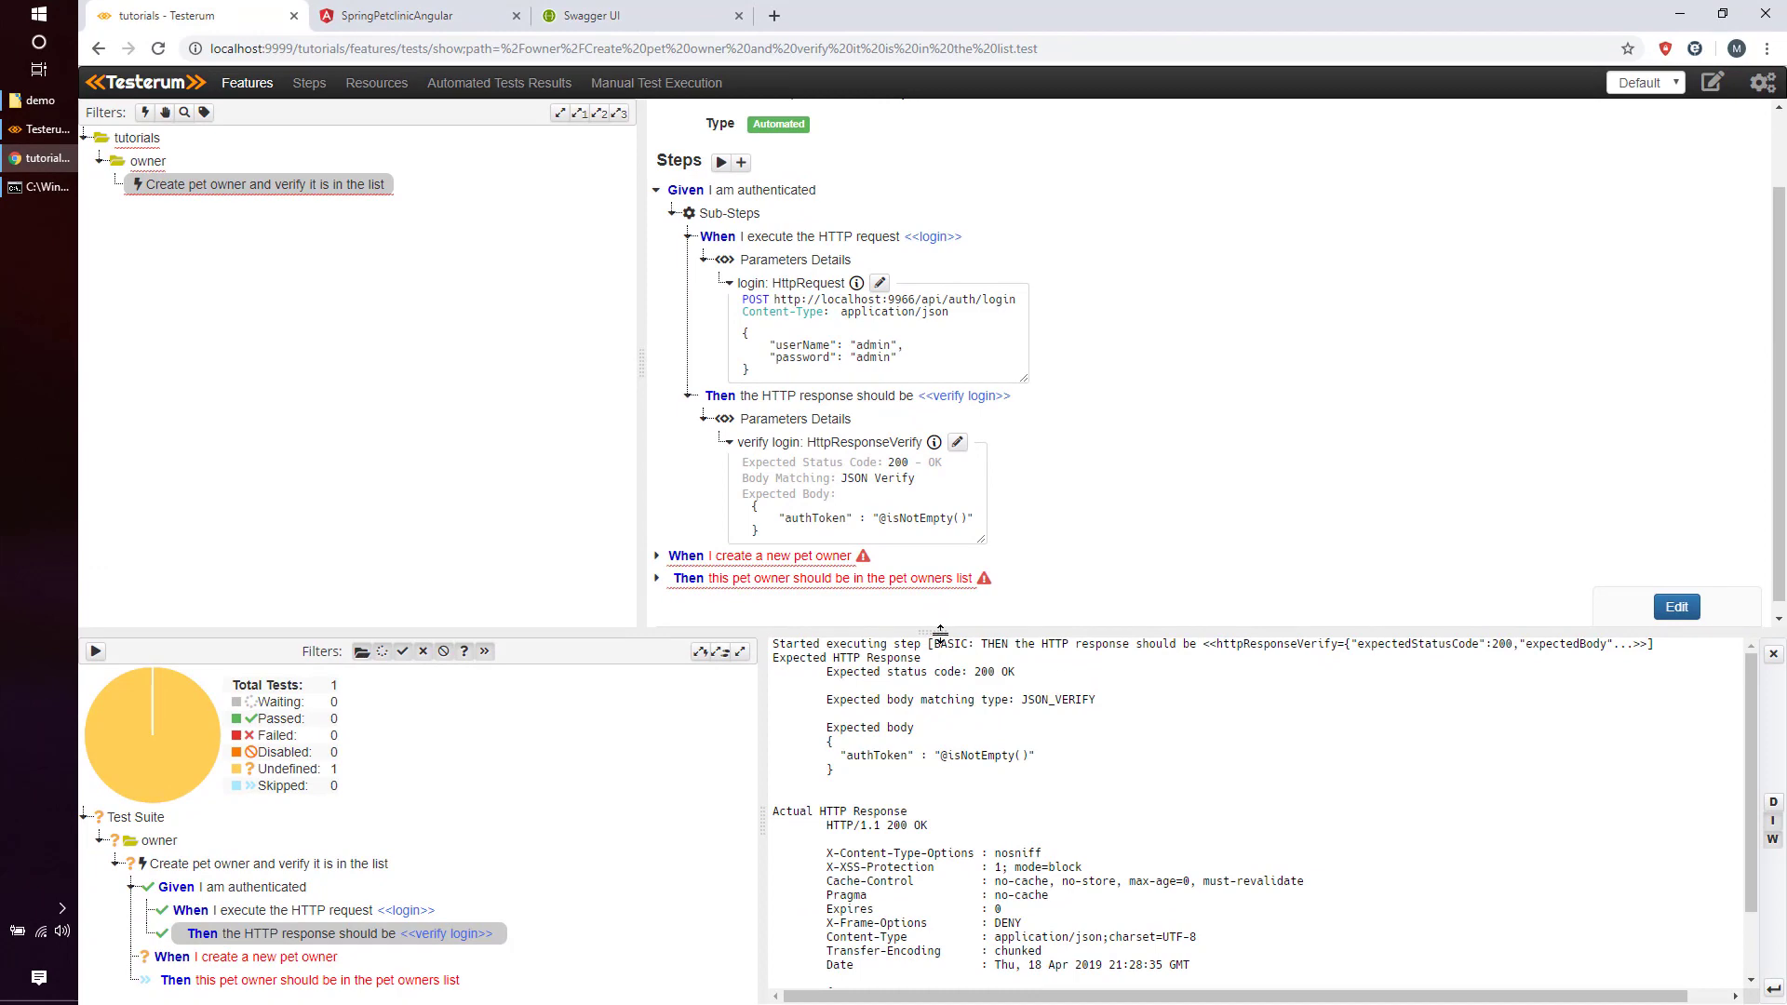
Add 'Given the variable <<name>> with value <<value>>' as a third sub-step and edit its name.
left_click(1677, 607)
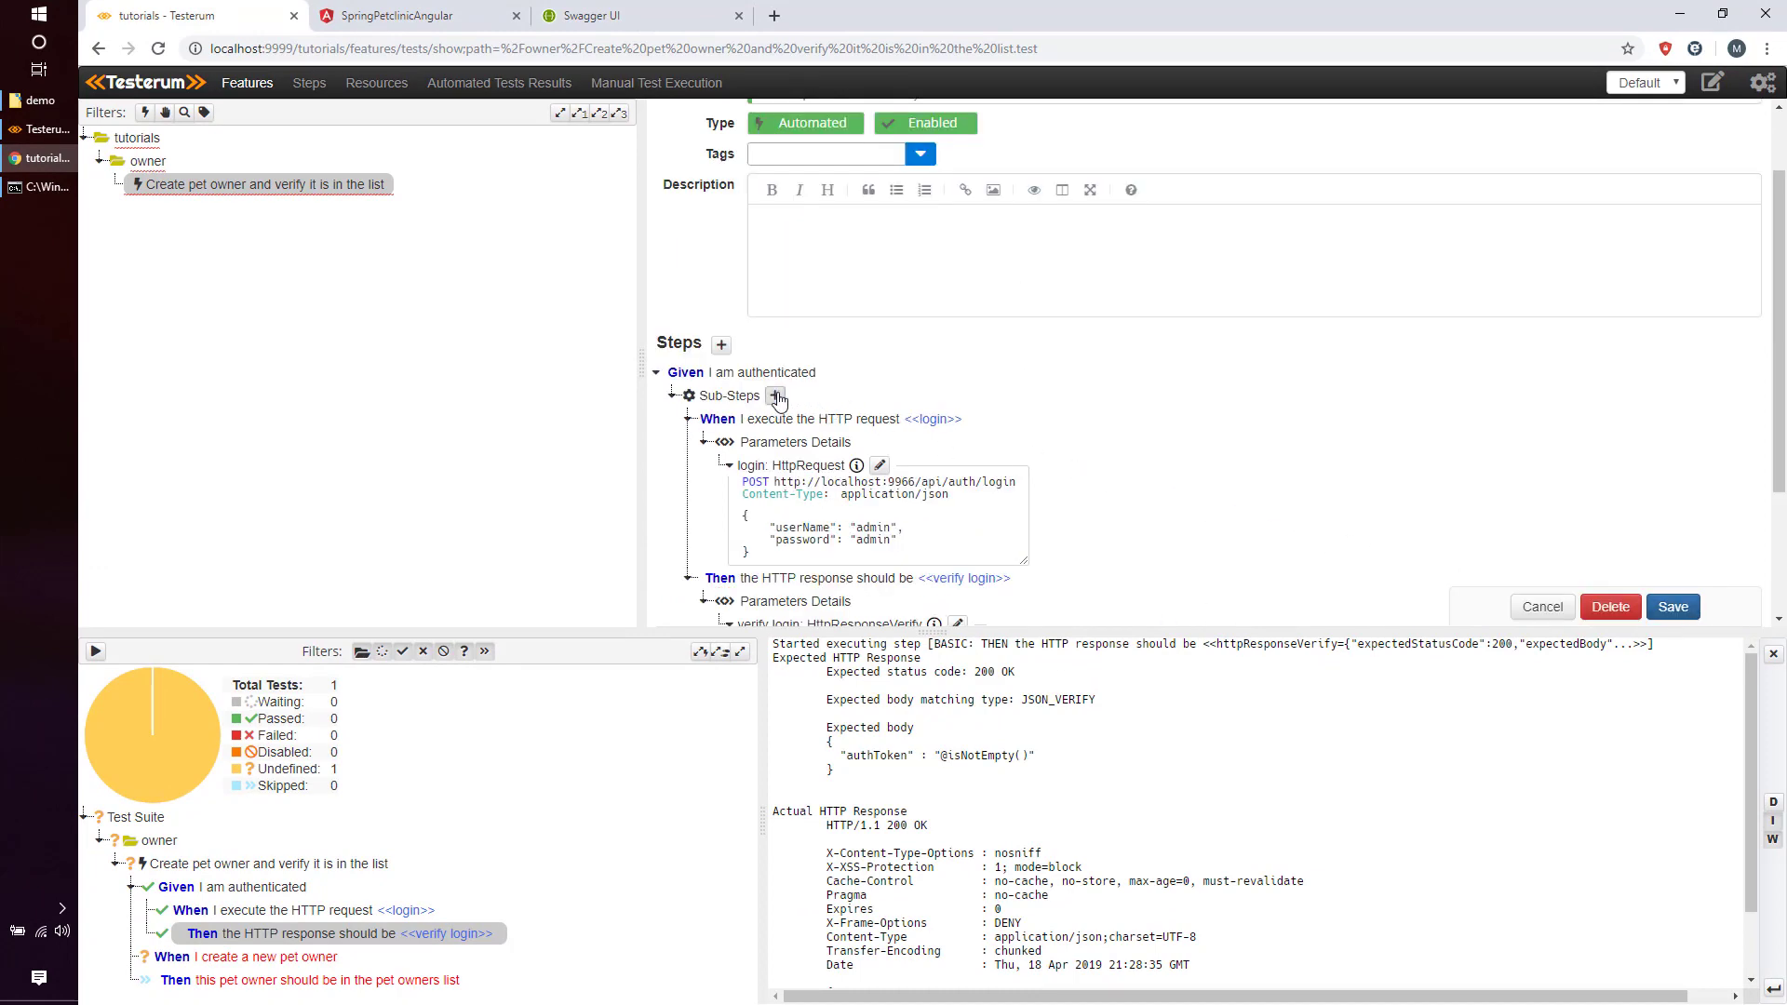
scroll(780, 400, "down", 2)
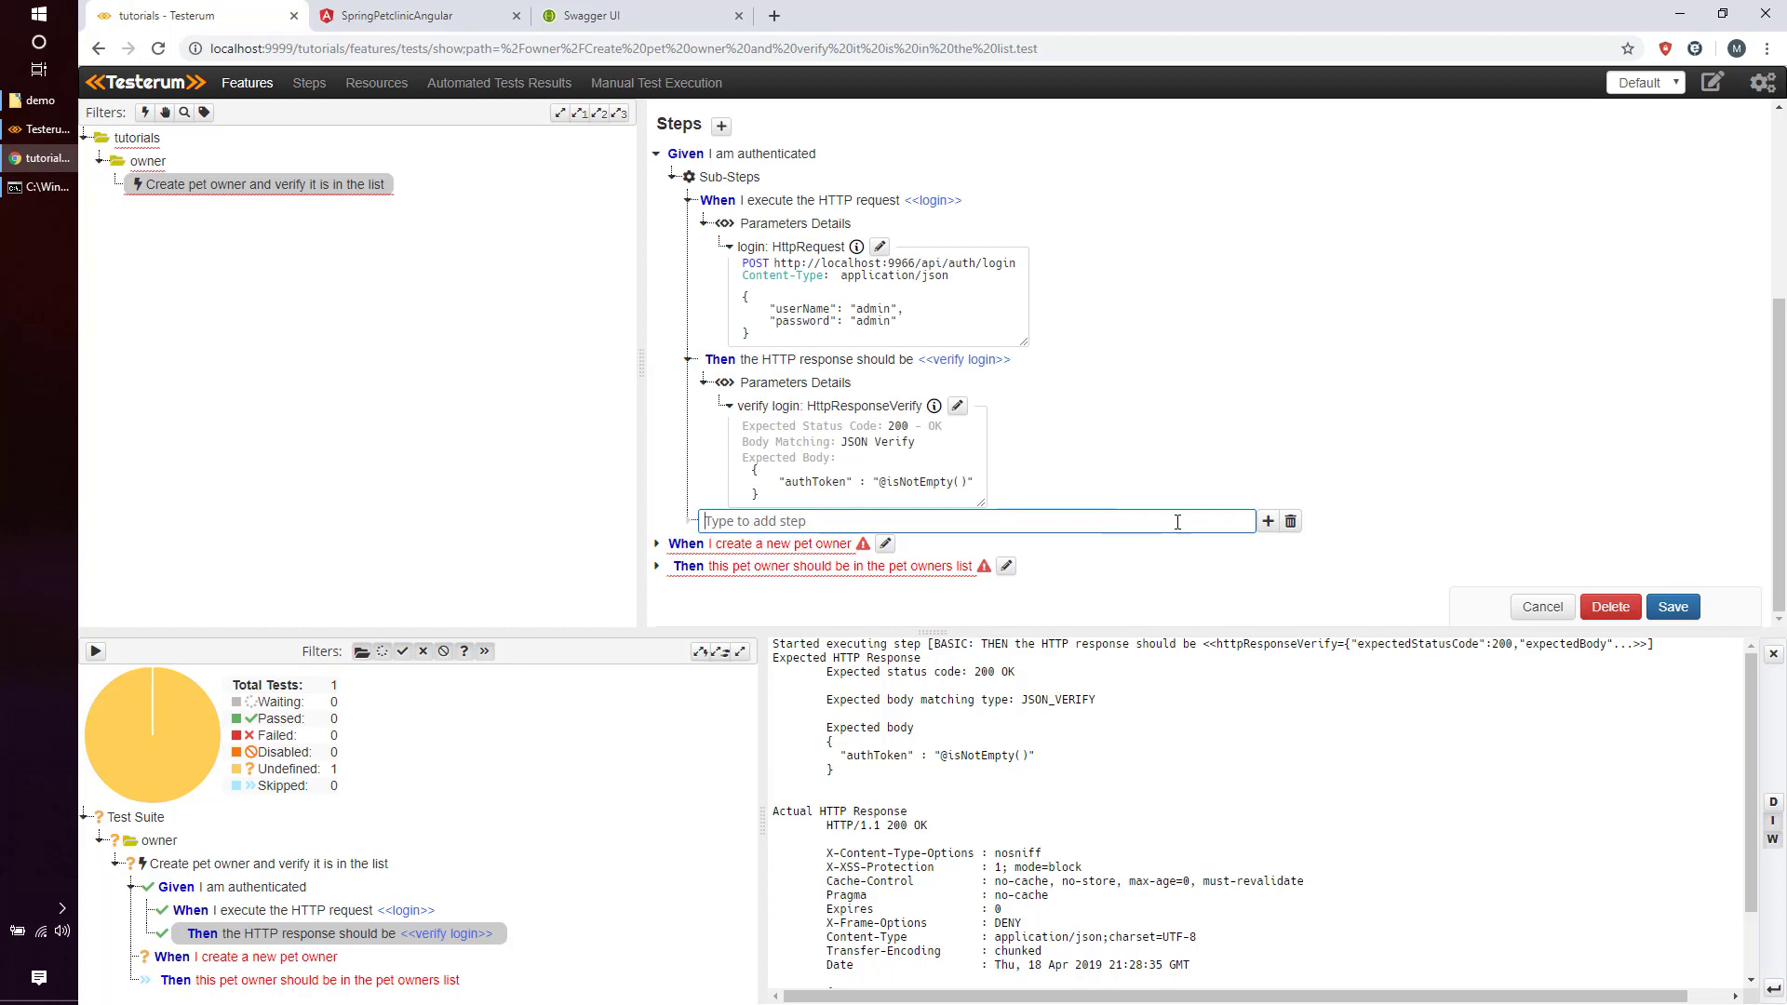
left_click(1267, 522)
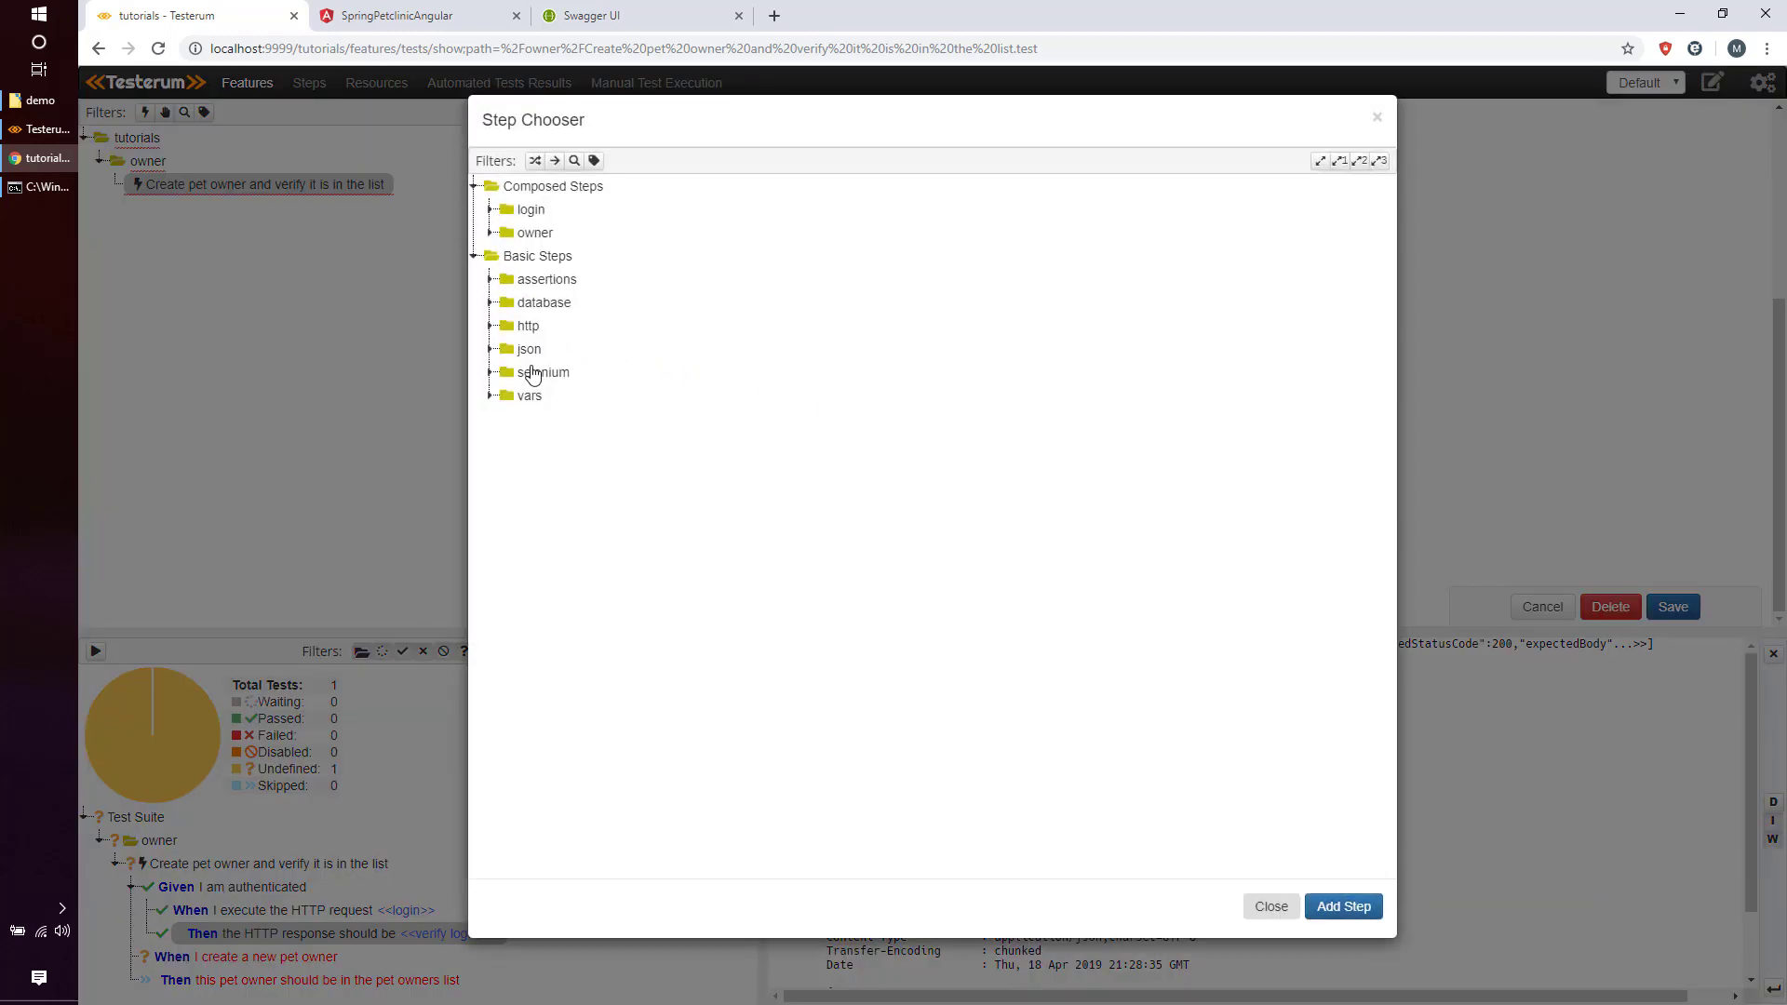
left_click(523, 397)
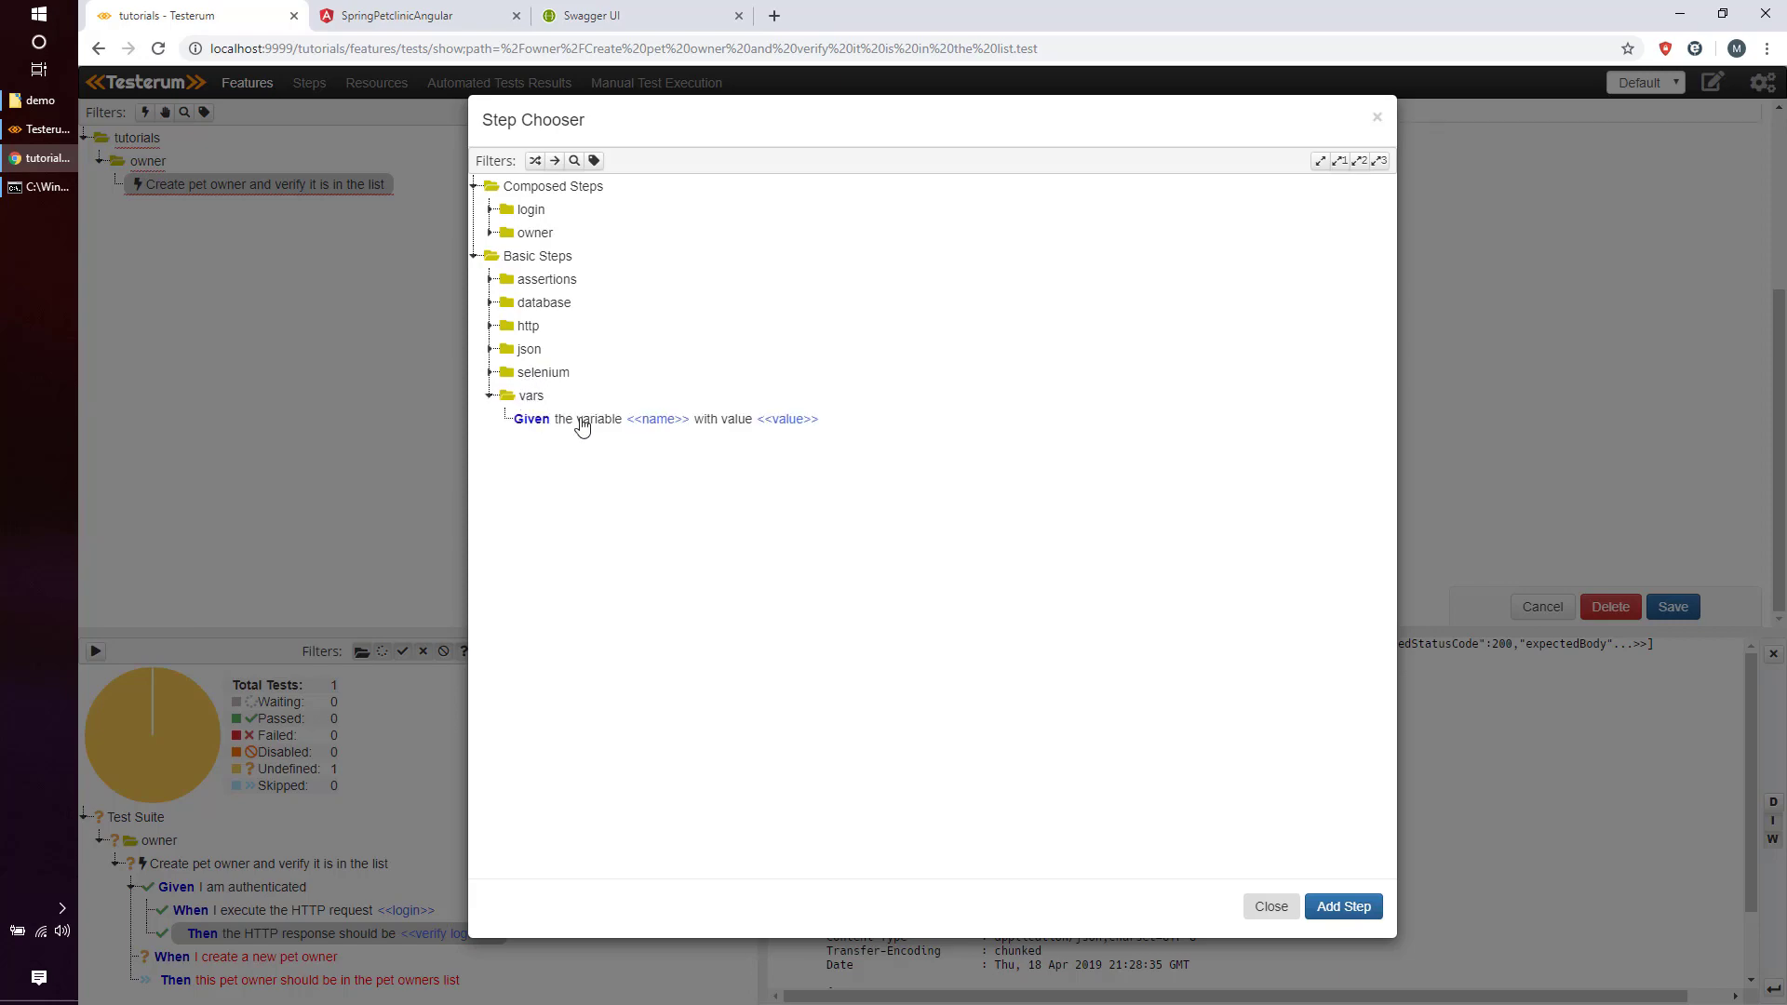
left_click(582, 421)
left_click(1343, 906)
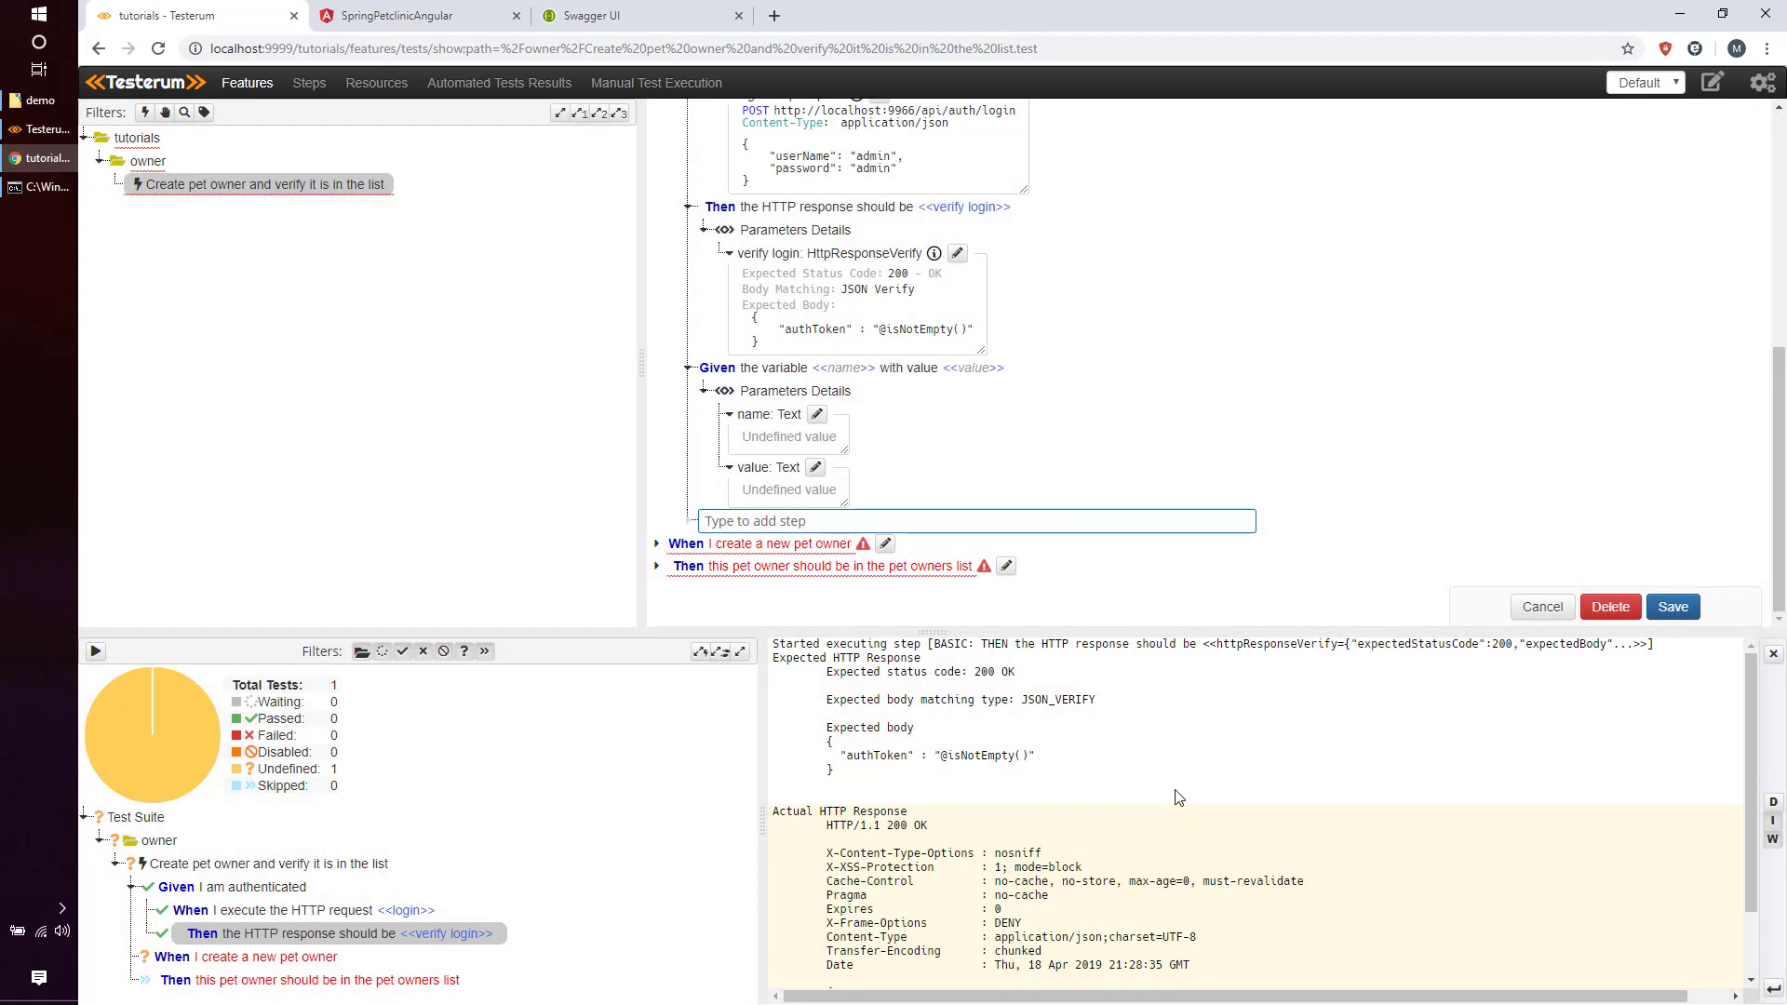
left_click(818, 415)
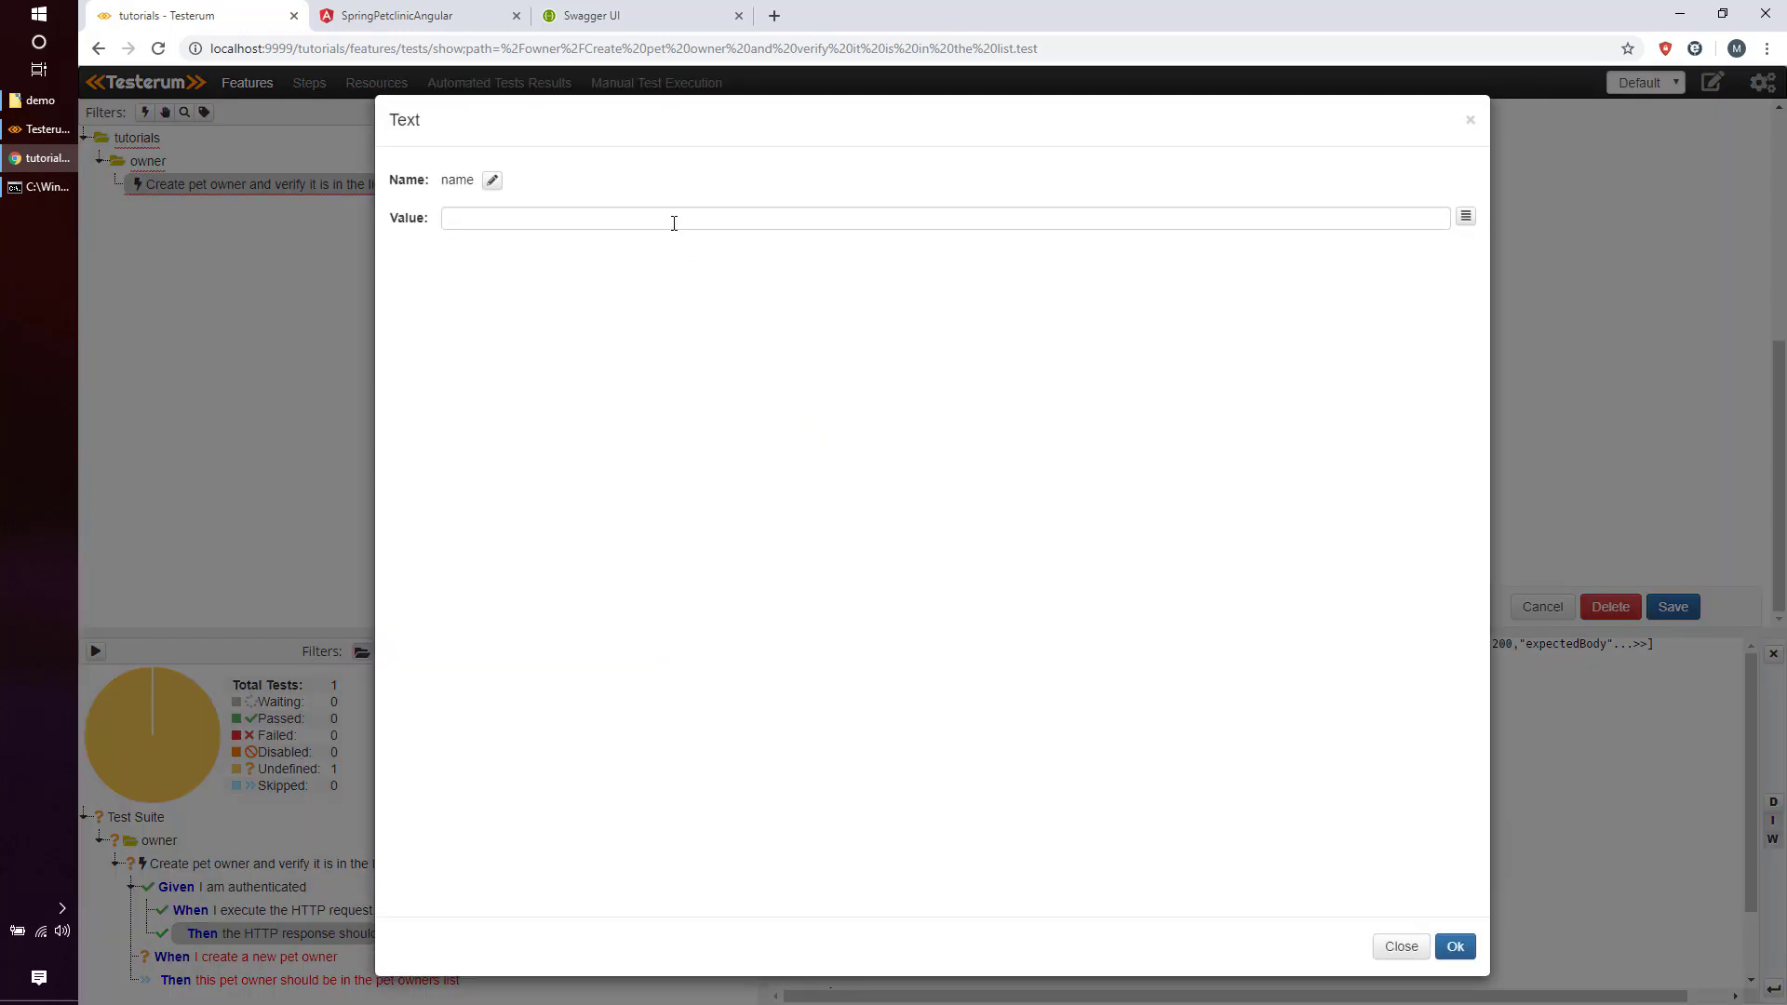
Name the variable step AUTH_TOKEN.
left_click(674, 222)
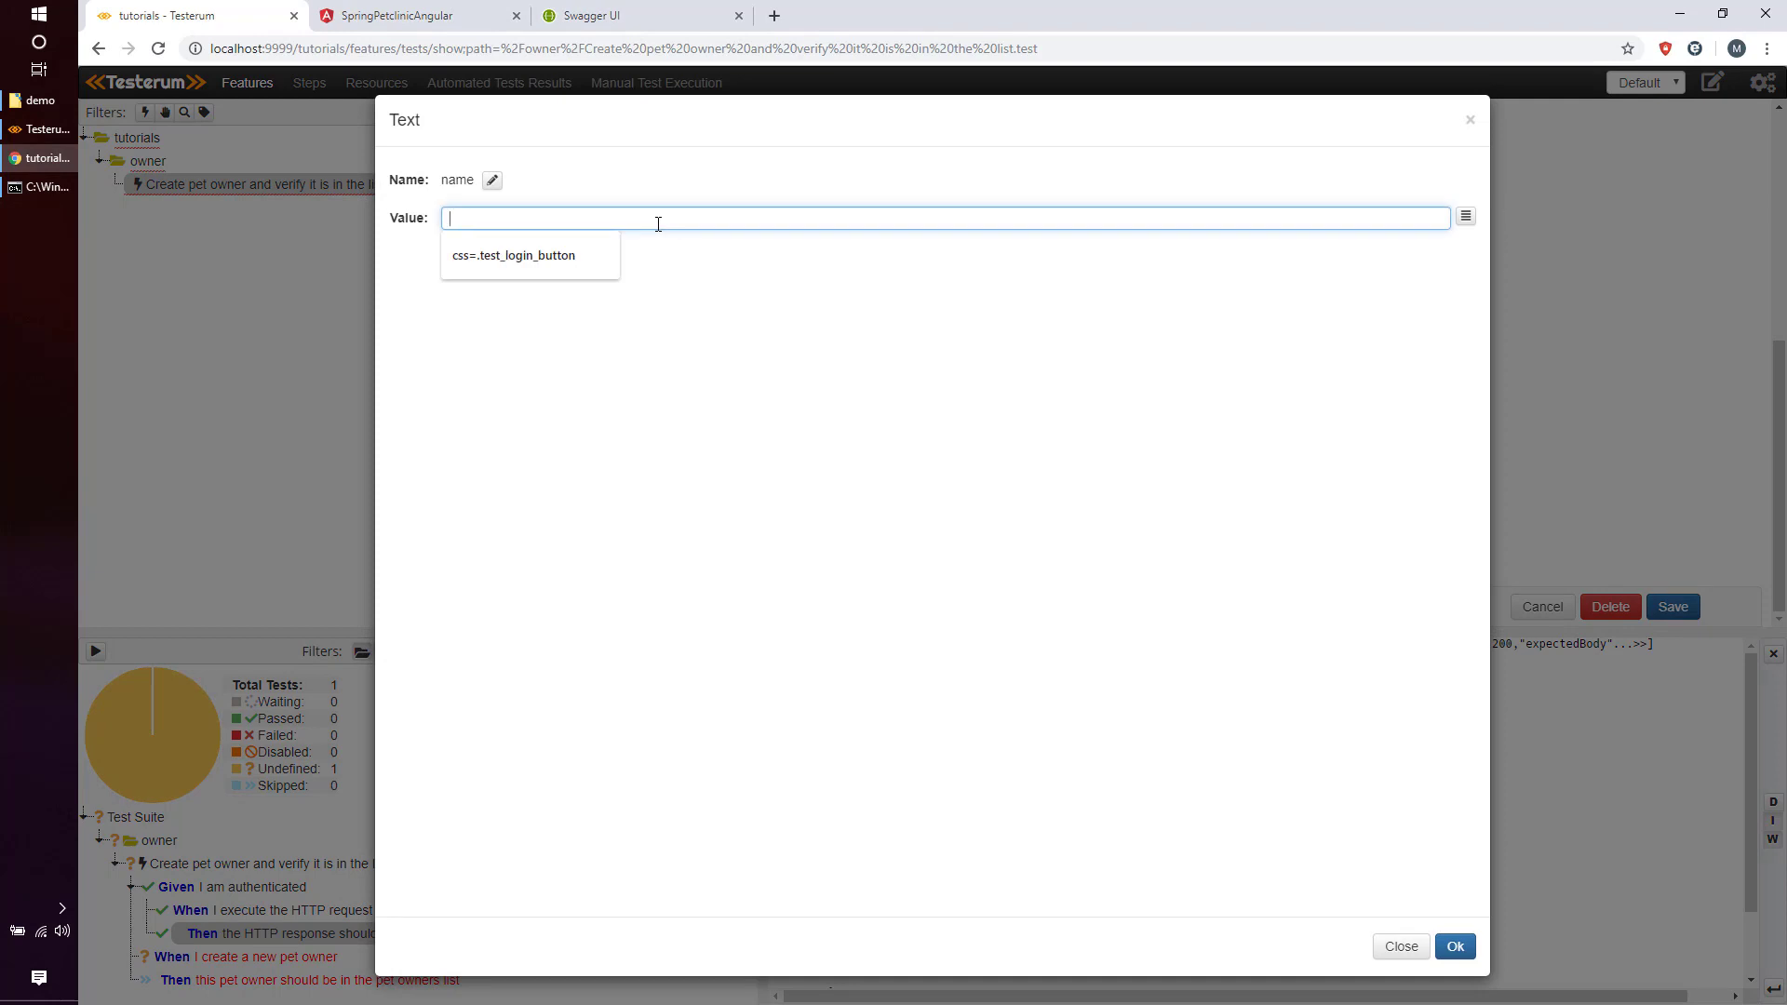
type("AUTH")
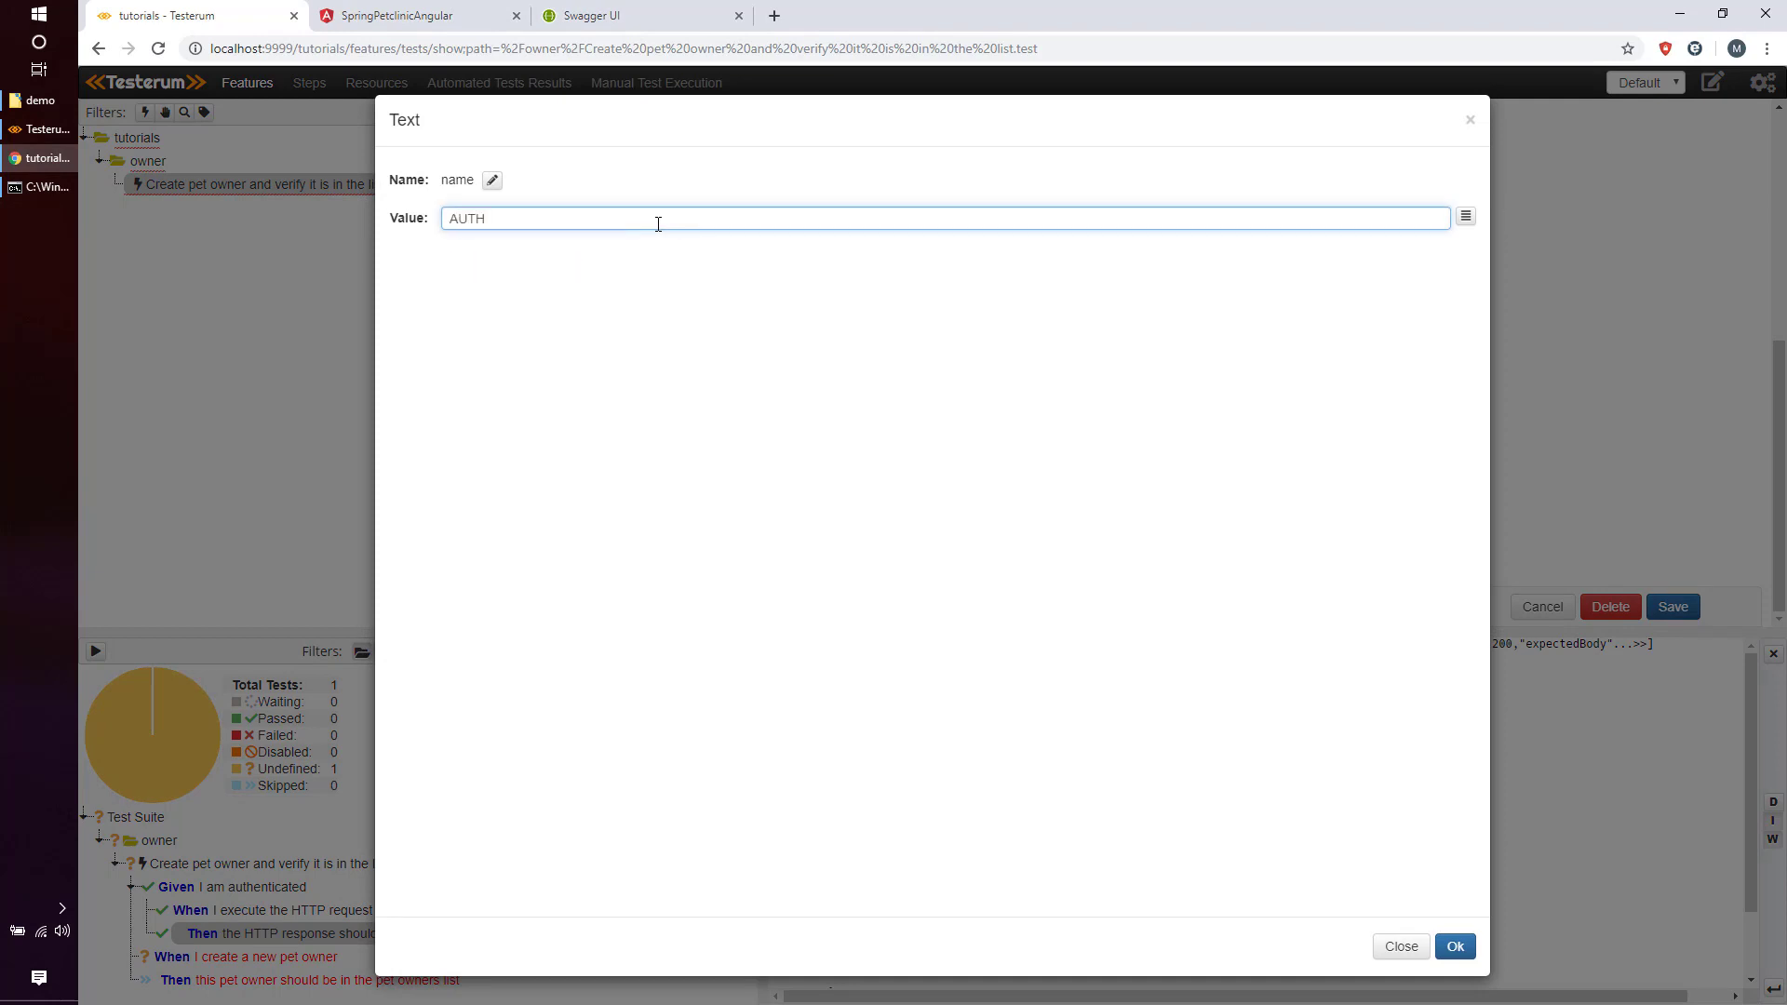
type("_TOKEN")
left_click(1455, 946)
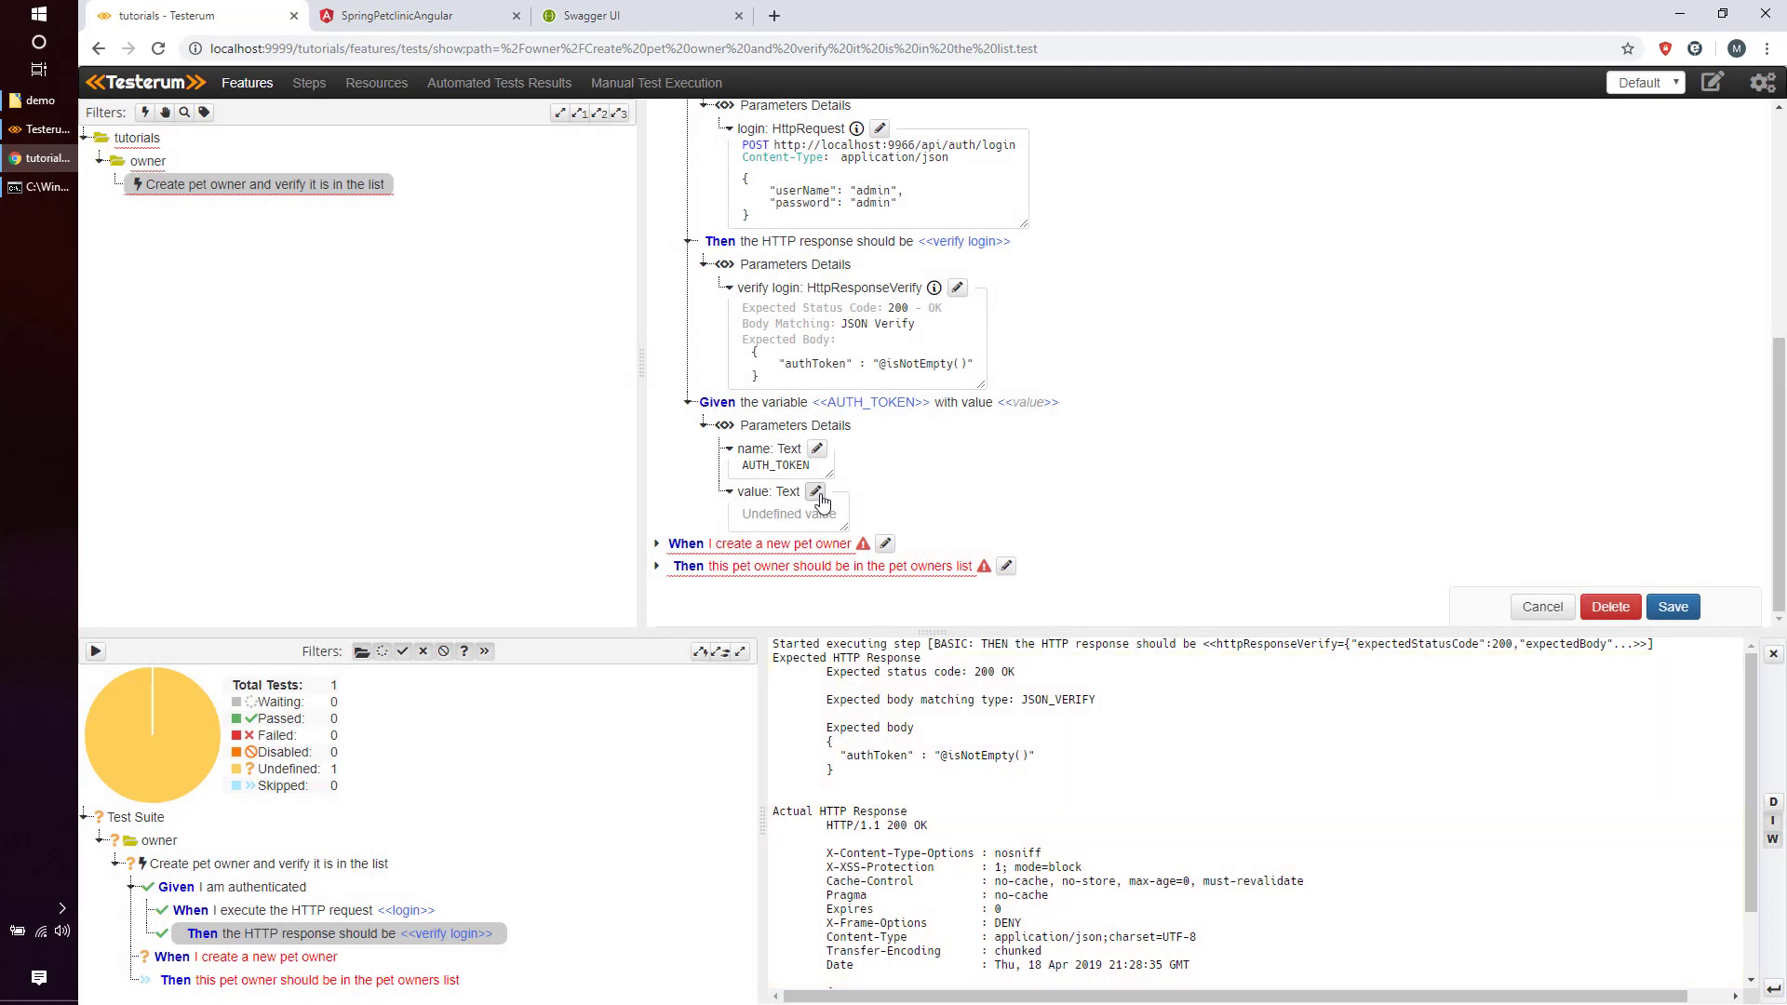
Set the AUTH_TOKEN value to {{httpResponse.jsonBody.authToken}} and confirm it.
left_click(817, 494)
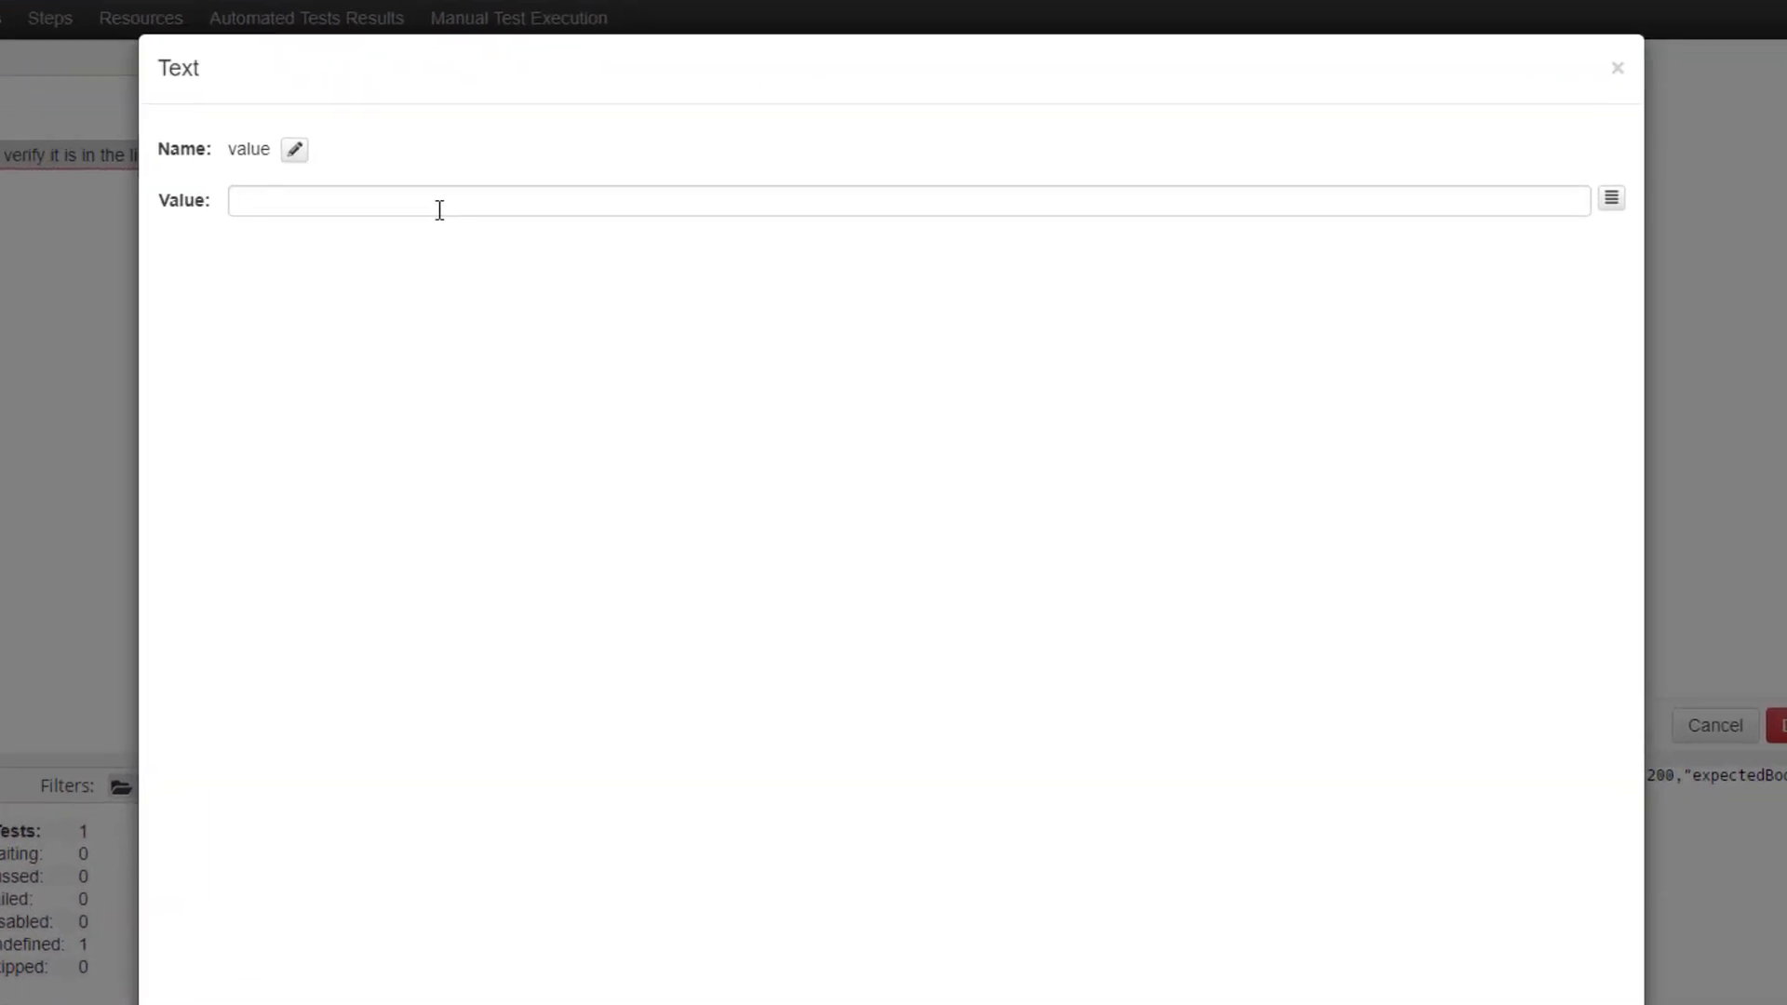
left_click(439, 210)
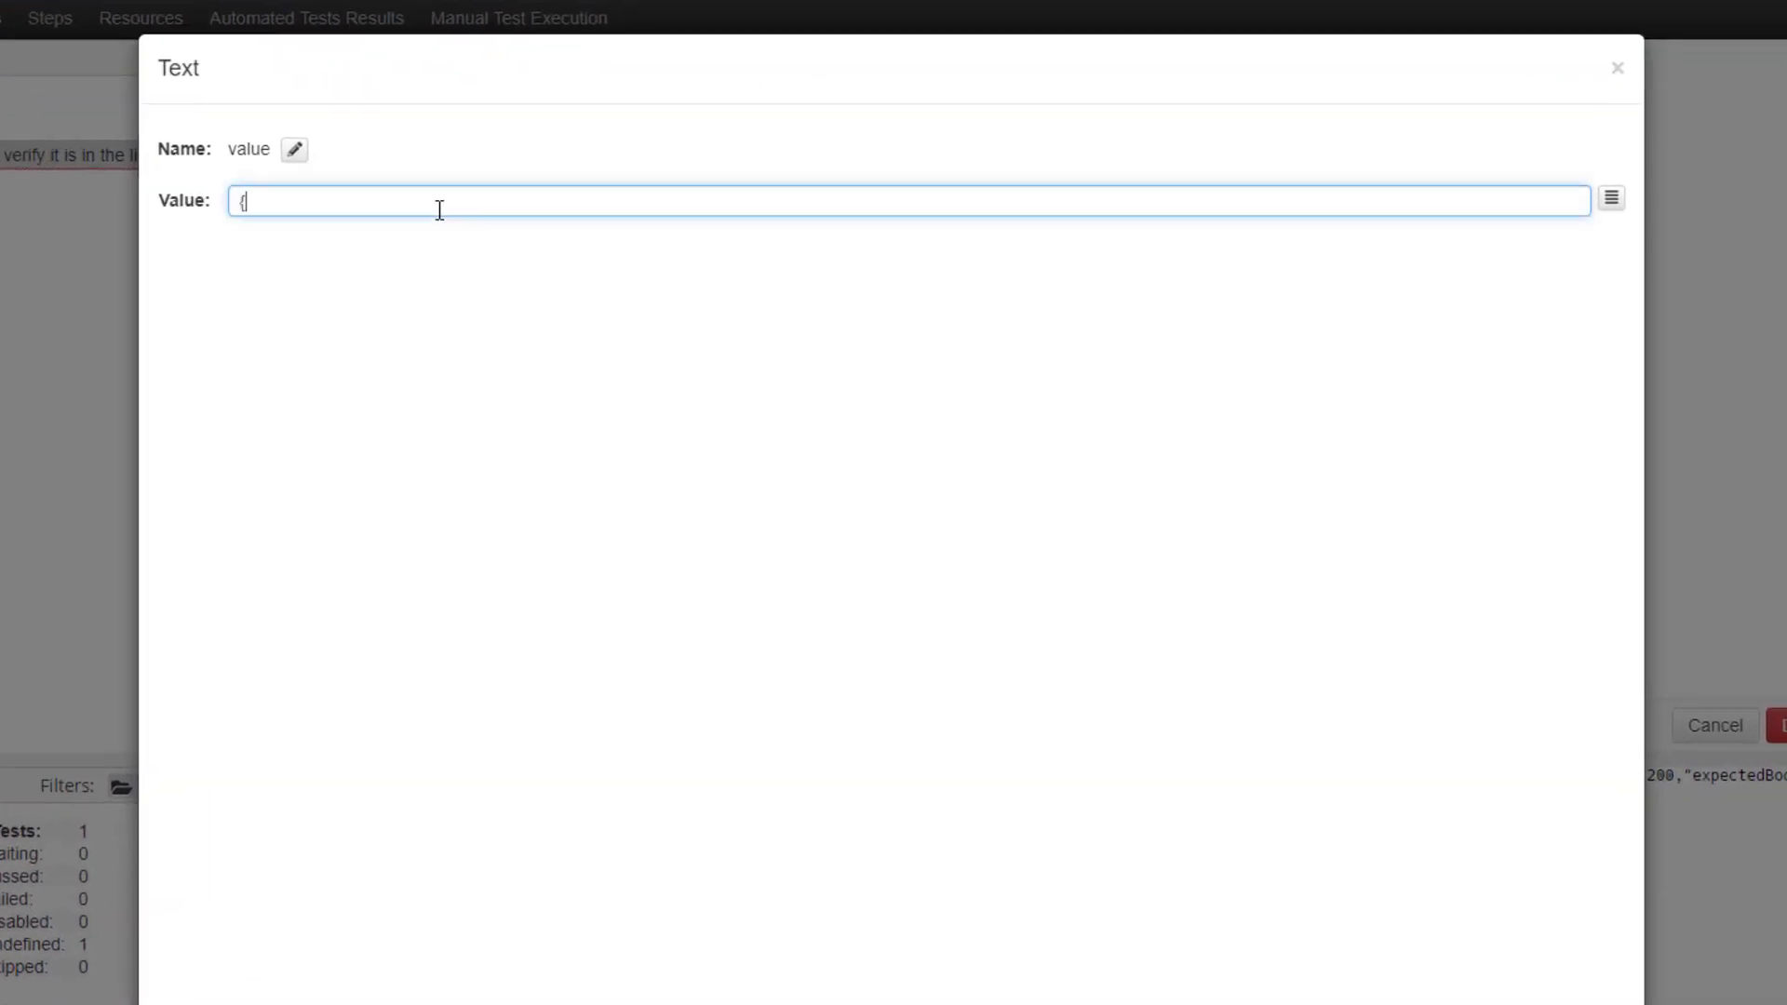
type("{{httpResponse.jsonBody")
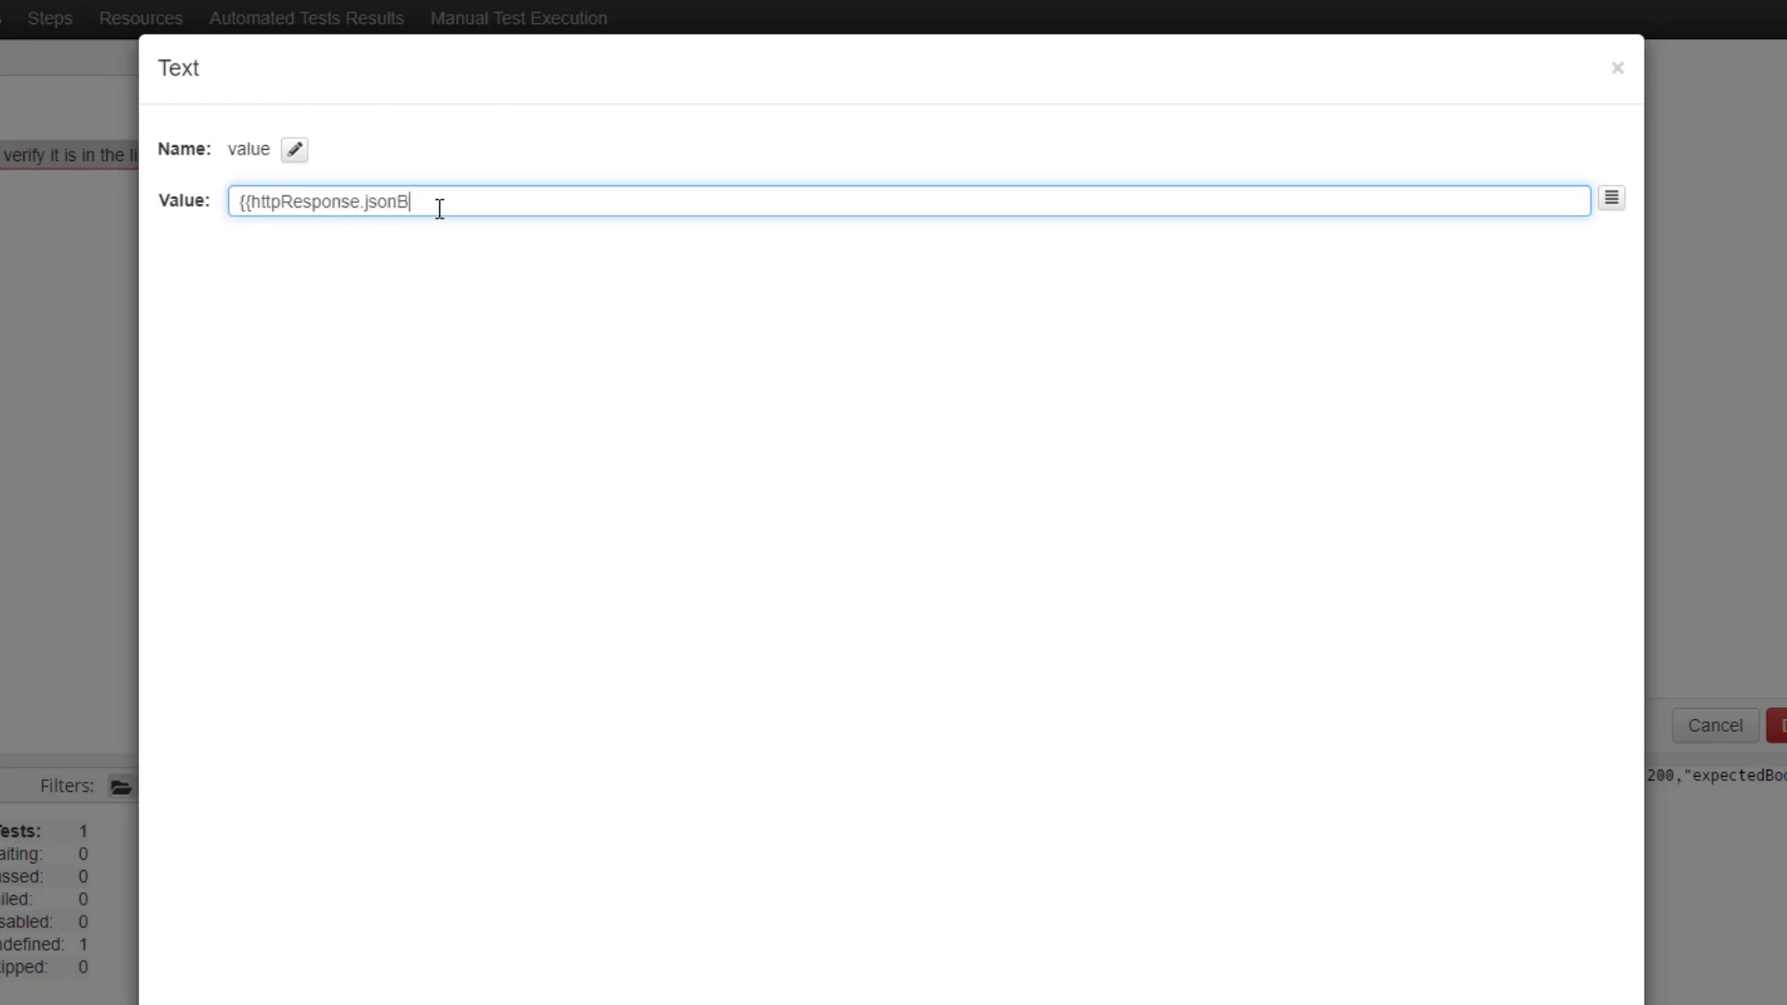
type(".authToken}}")
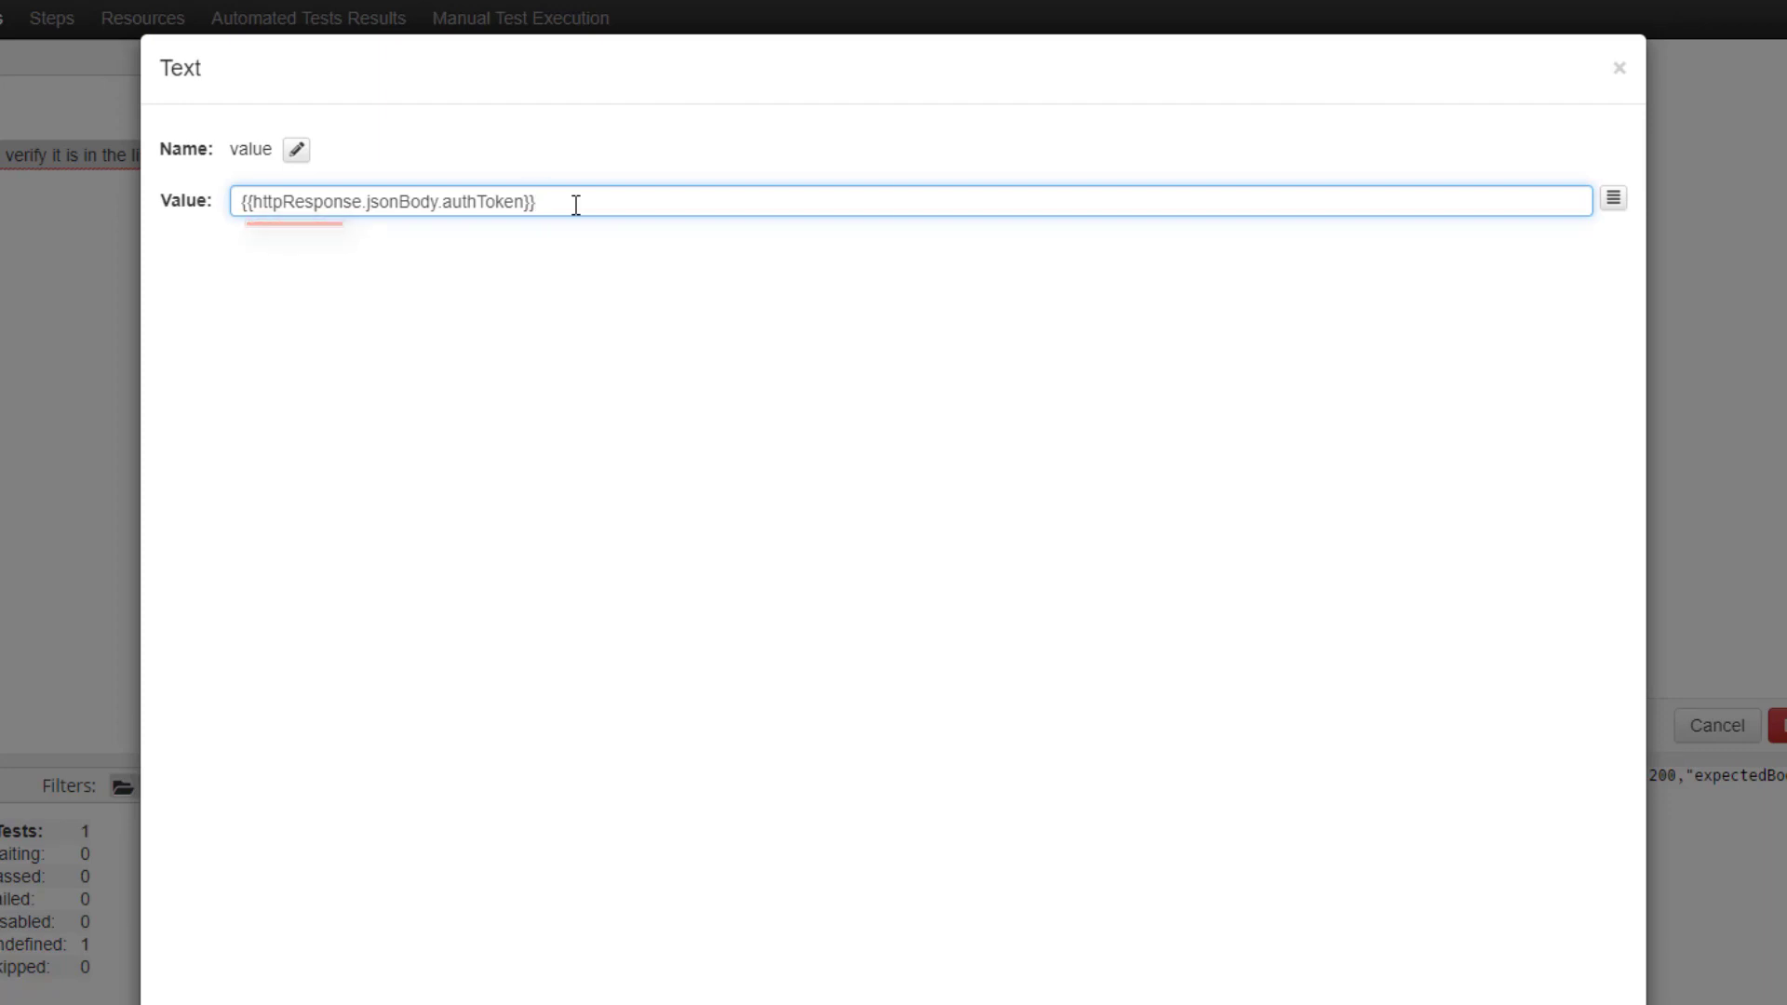
left_click_drag(364, 201, 527, 201)
left_click(443, 200)
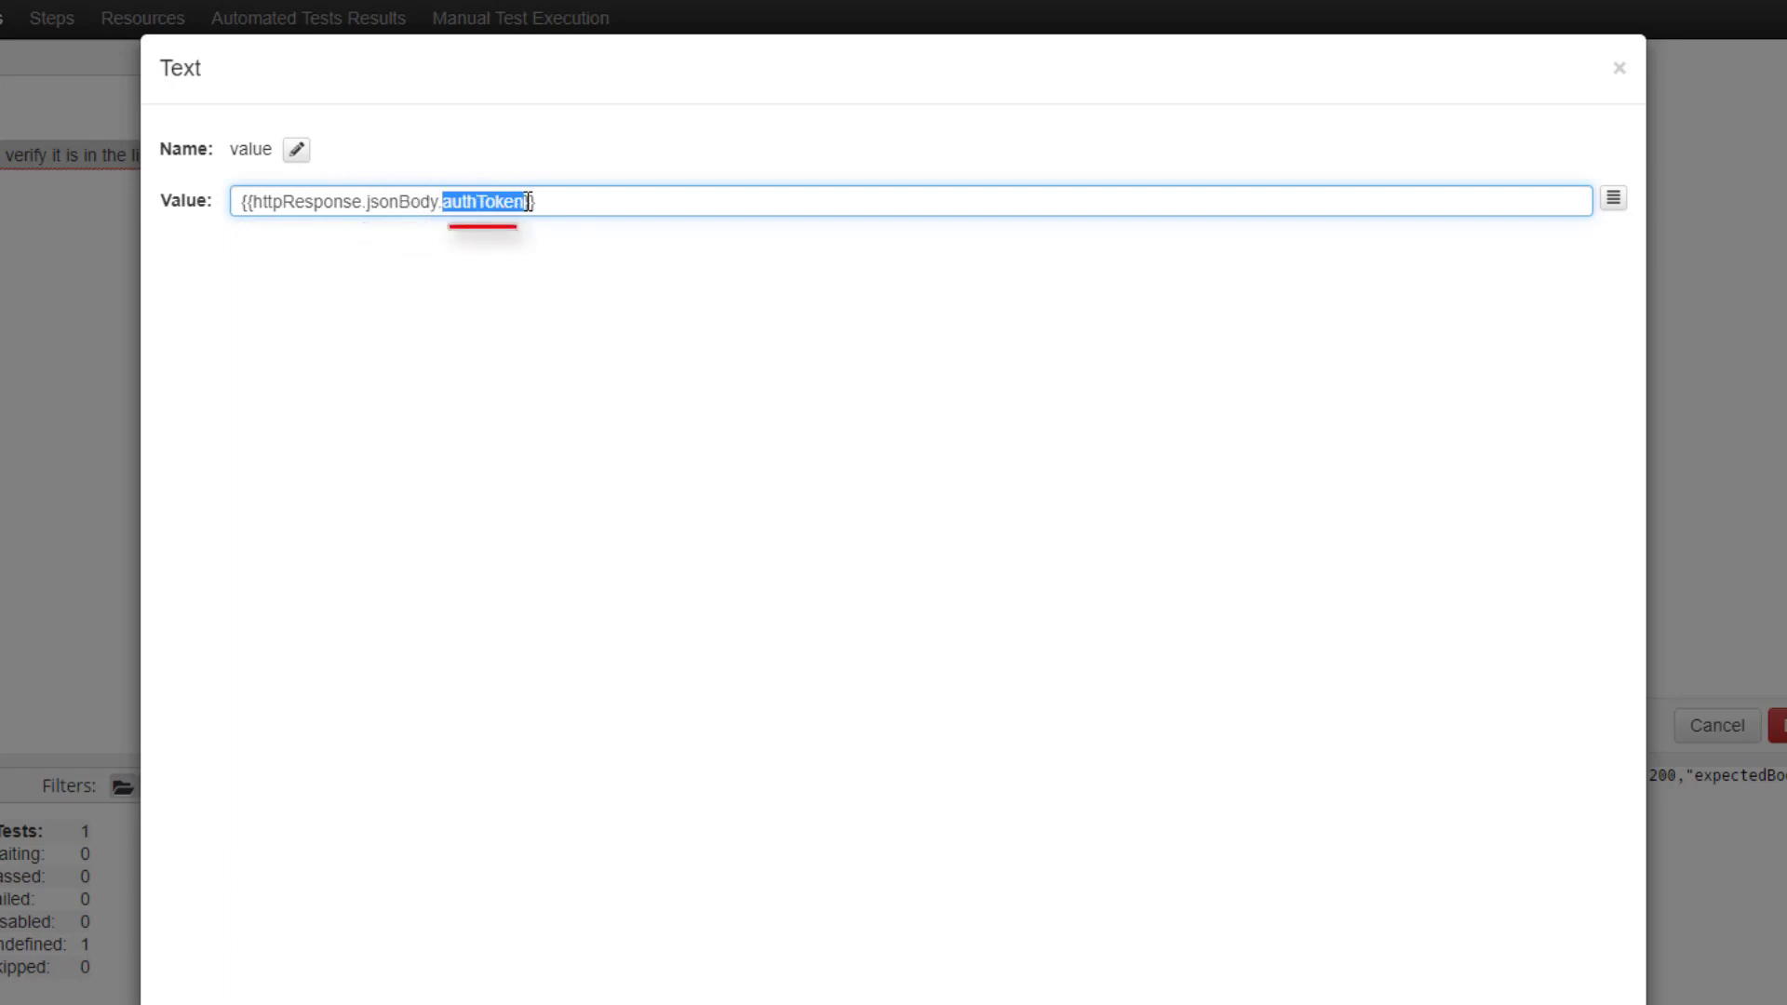
left_click(526, 201)
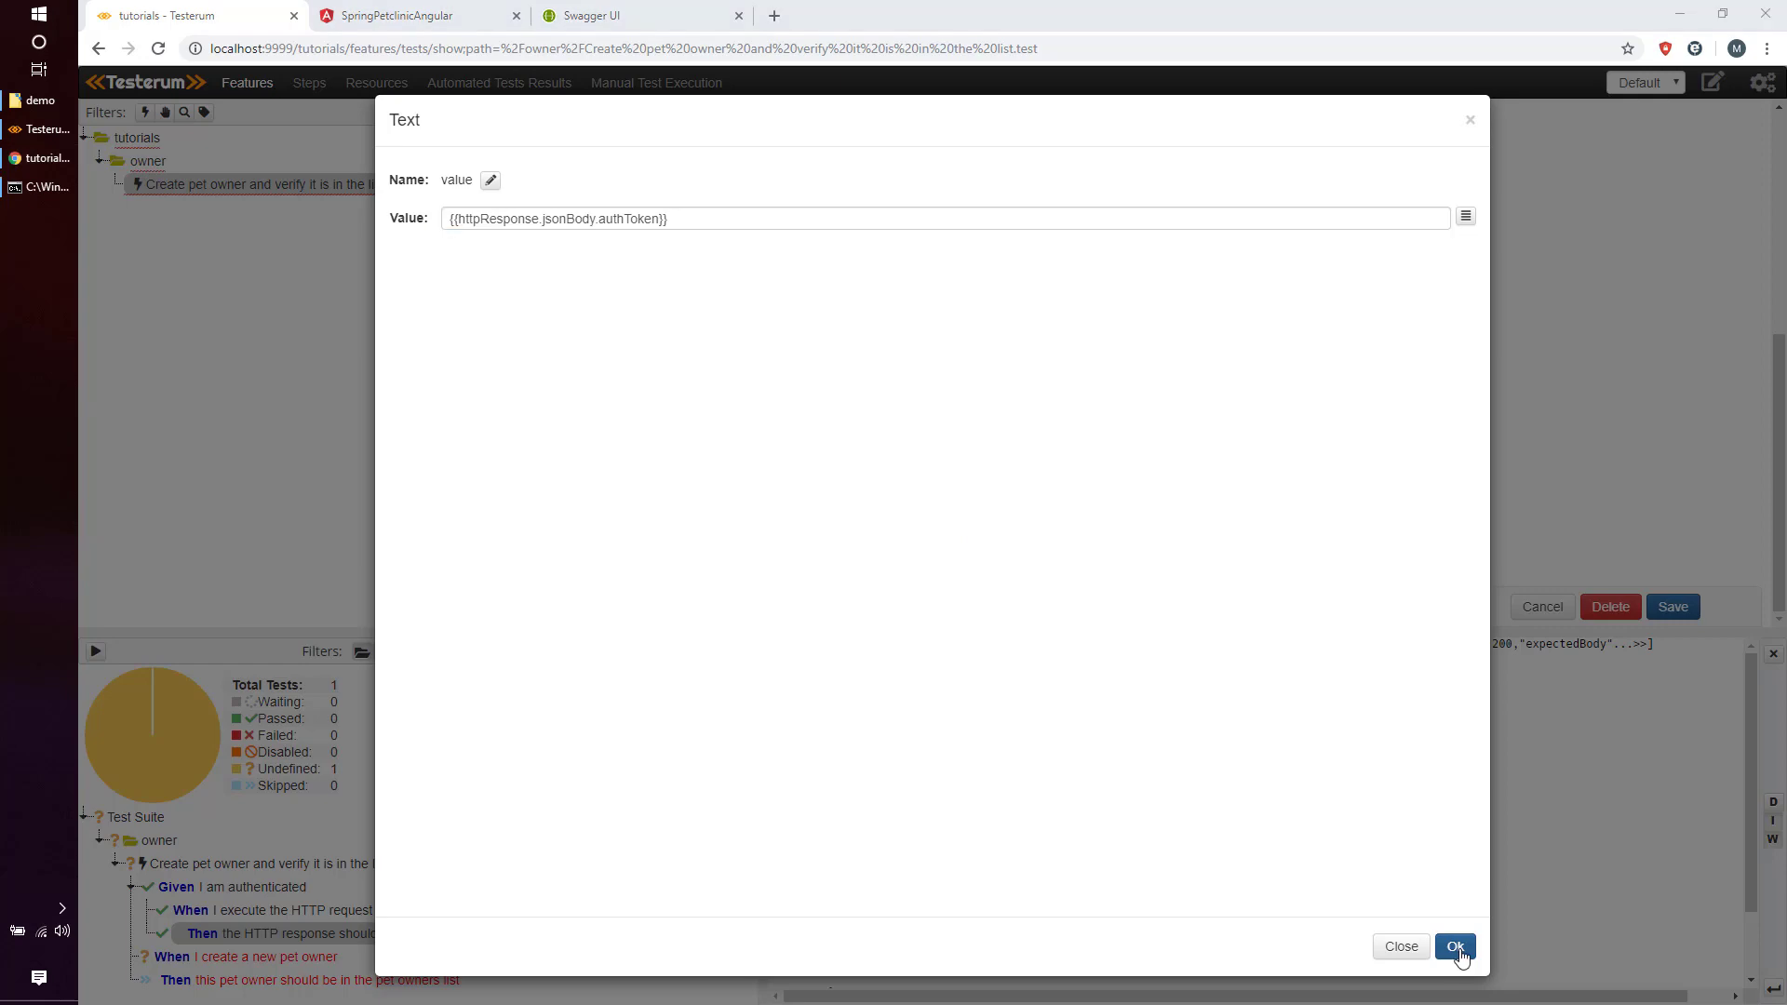
left_click(1456, 947)
Collapse the login request, login response check and AUTH_TOKEN variable sub-steps.
scroll(1115, 569, "up", 5)
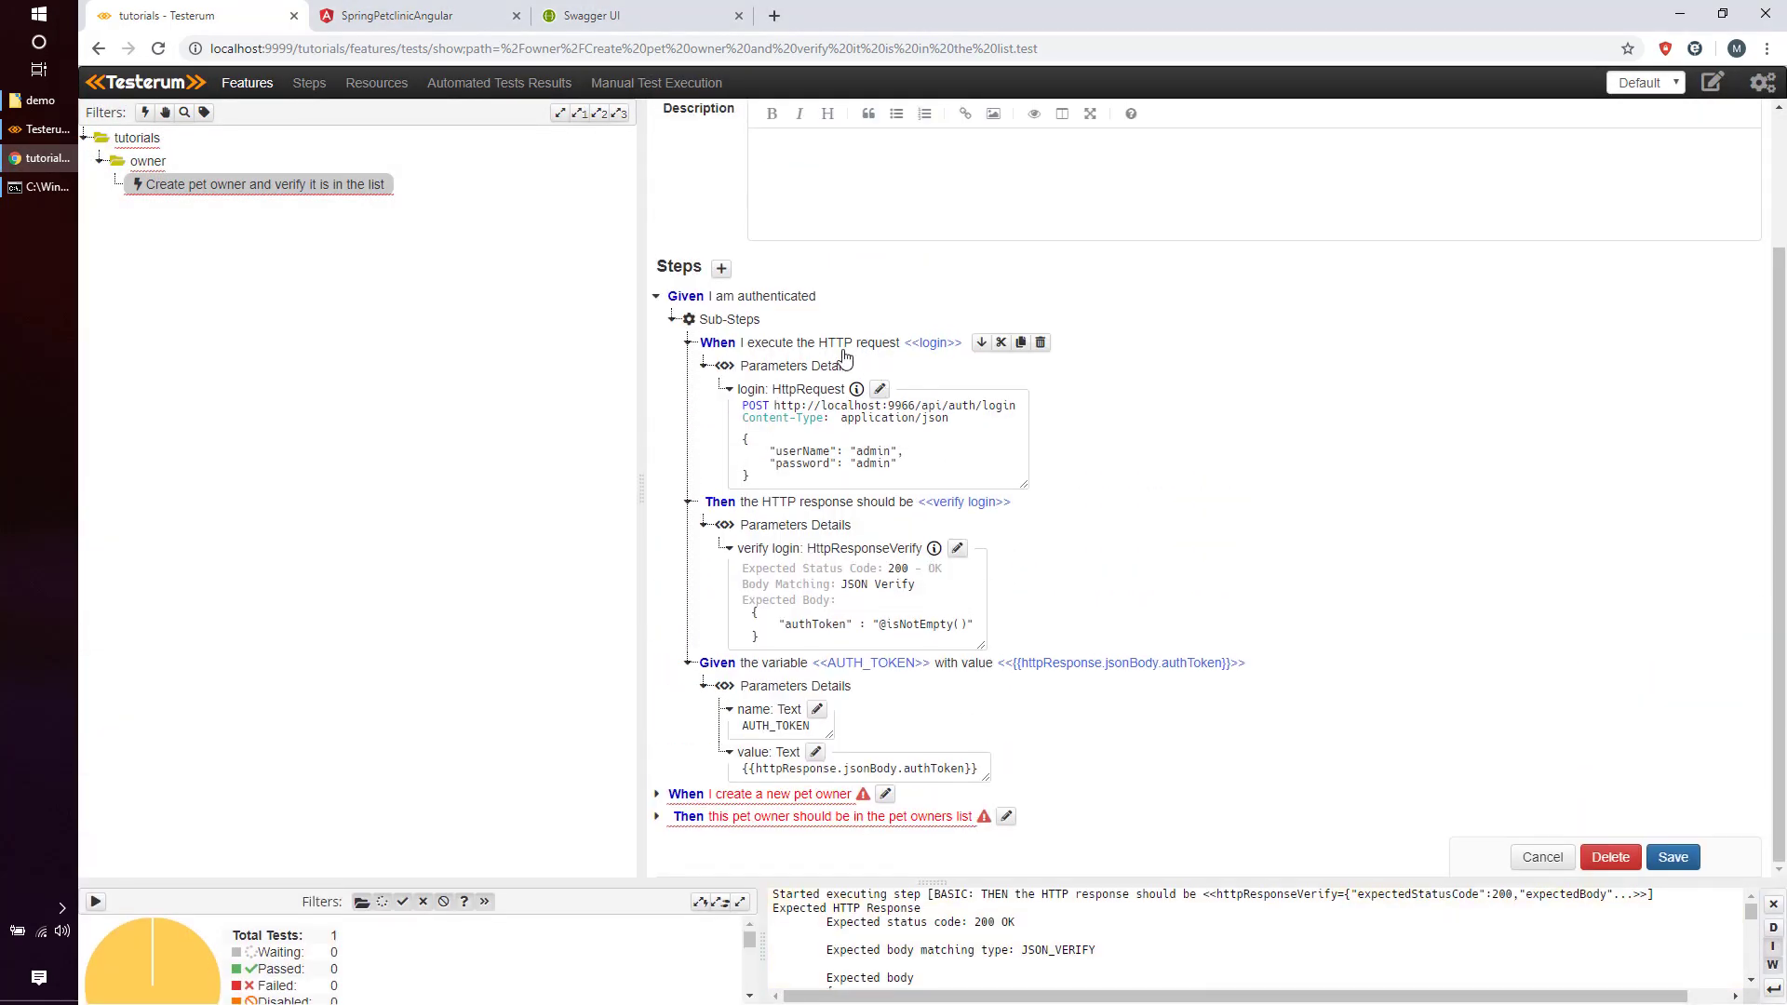
left_click(685, 346)
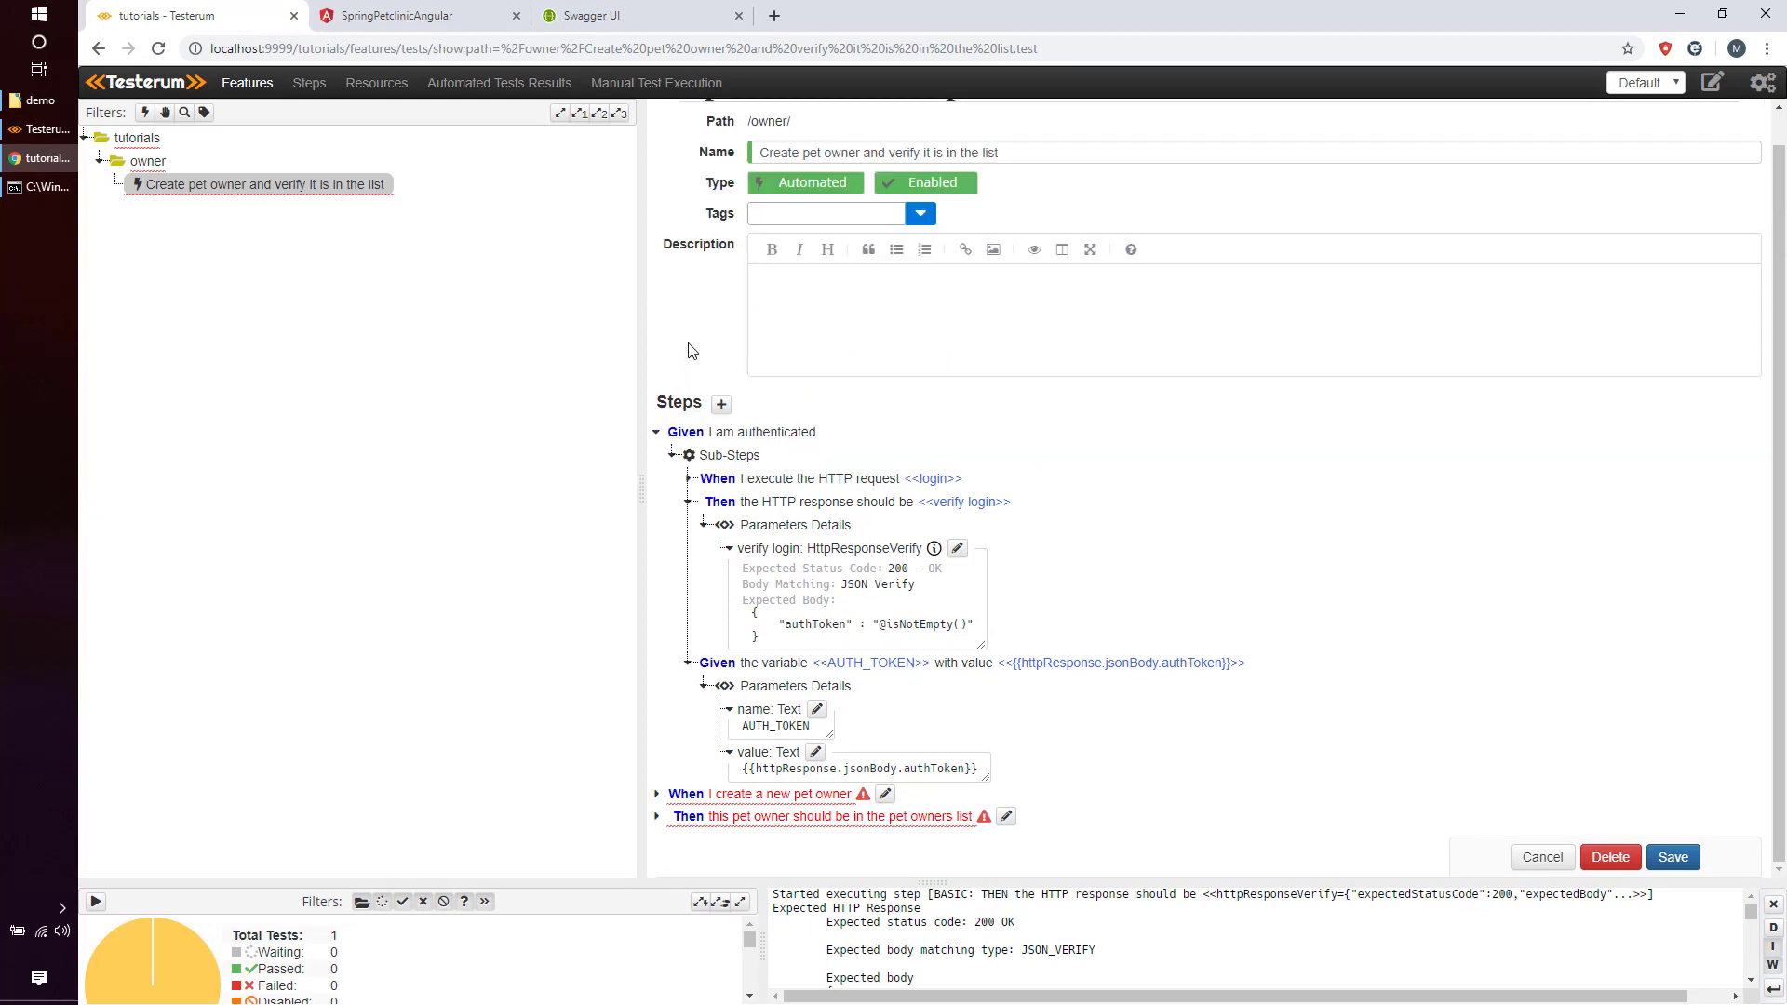
left_click(688, 504)
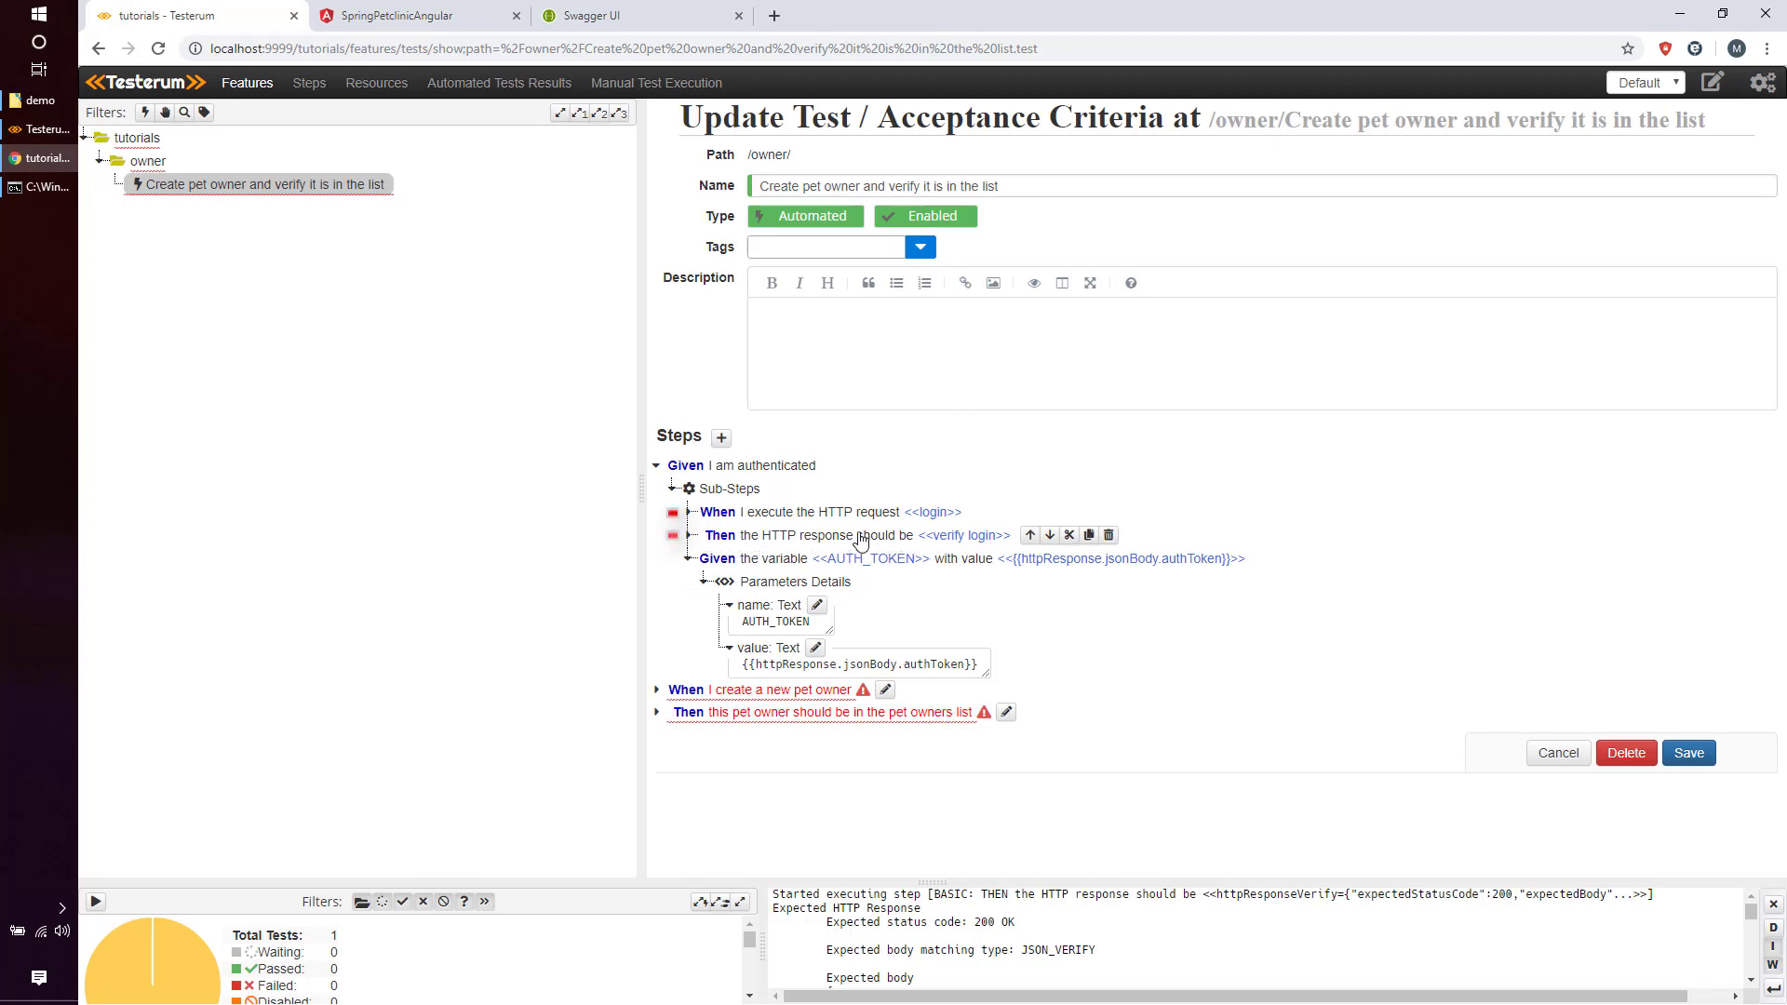
left_click(689, 559)
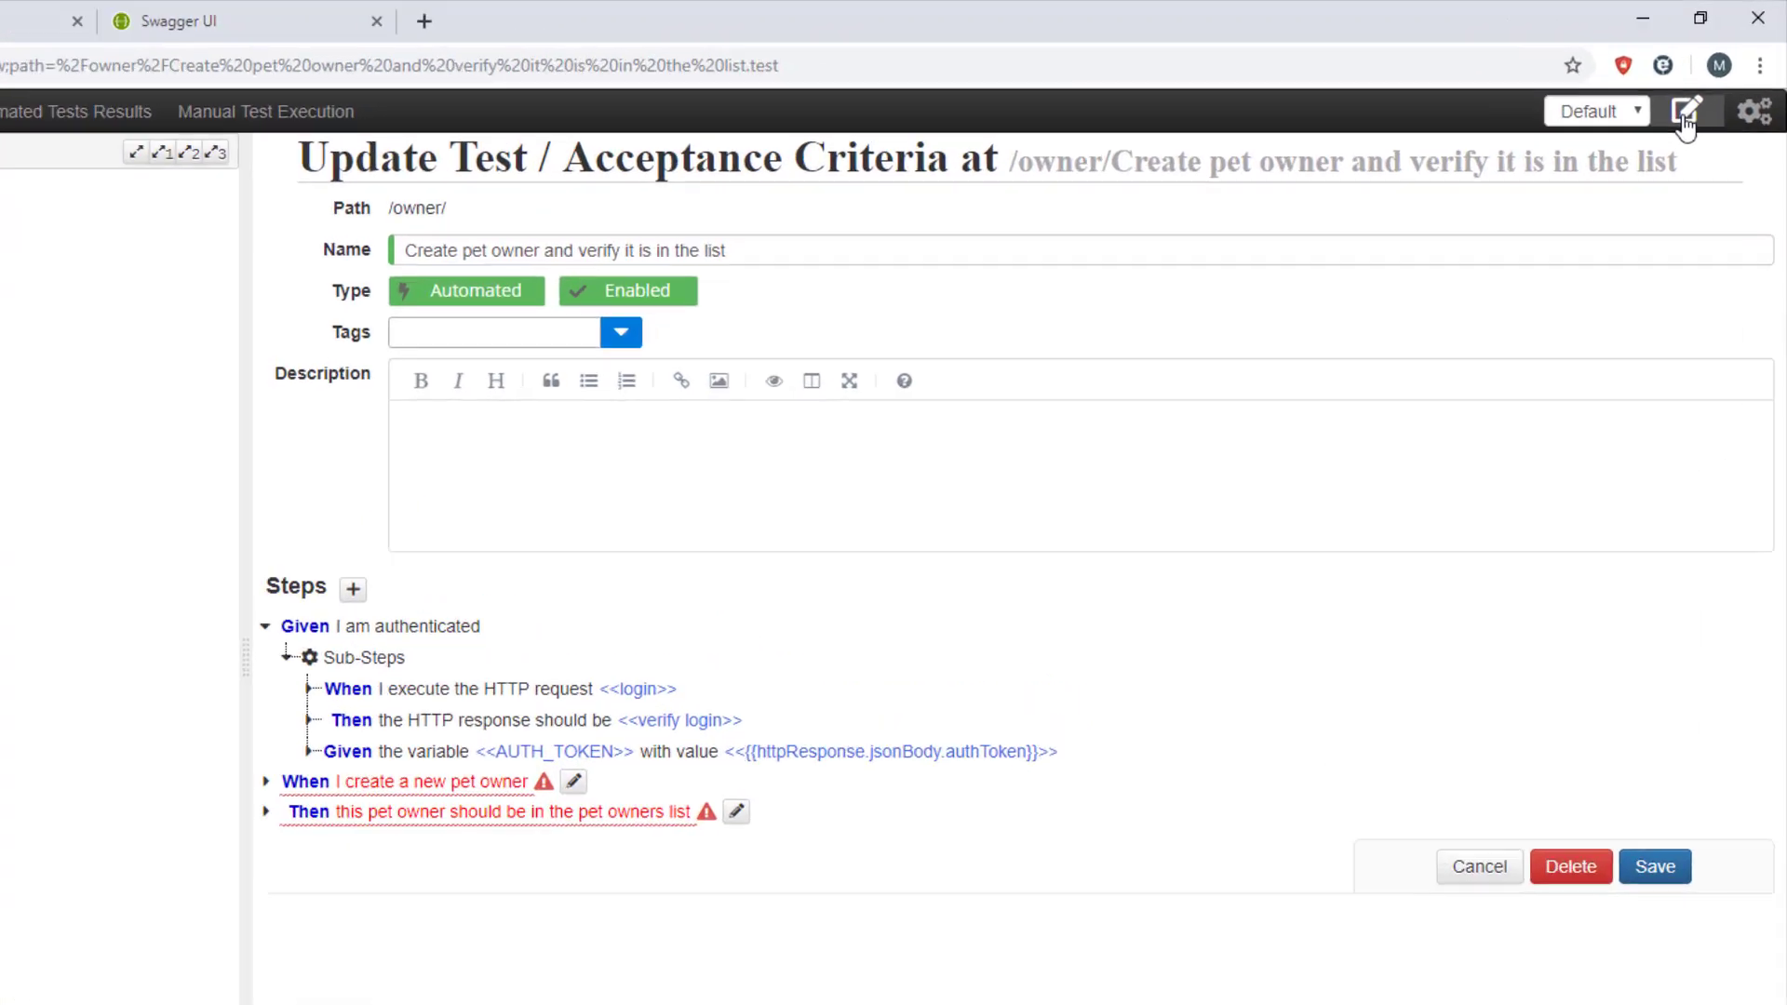
left_click(1684, 125)
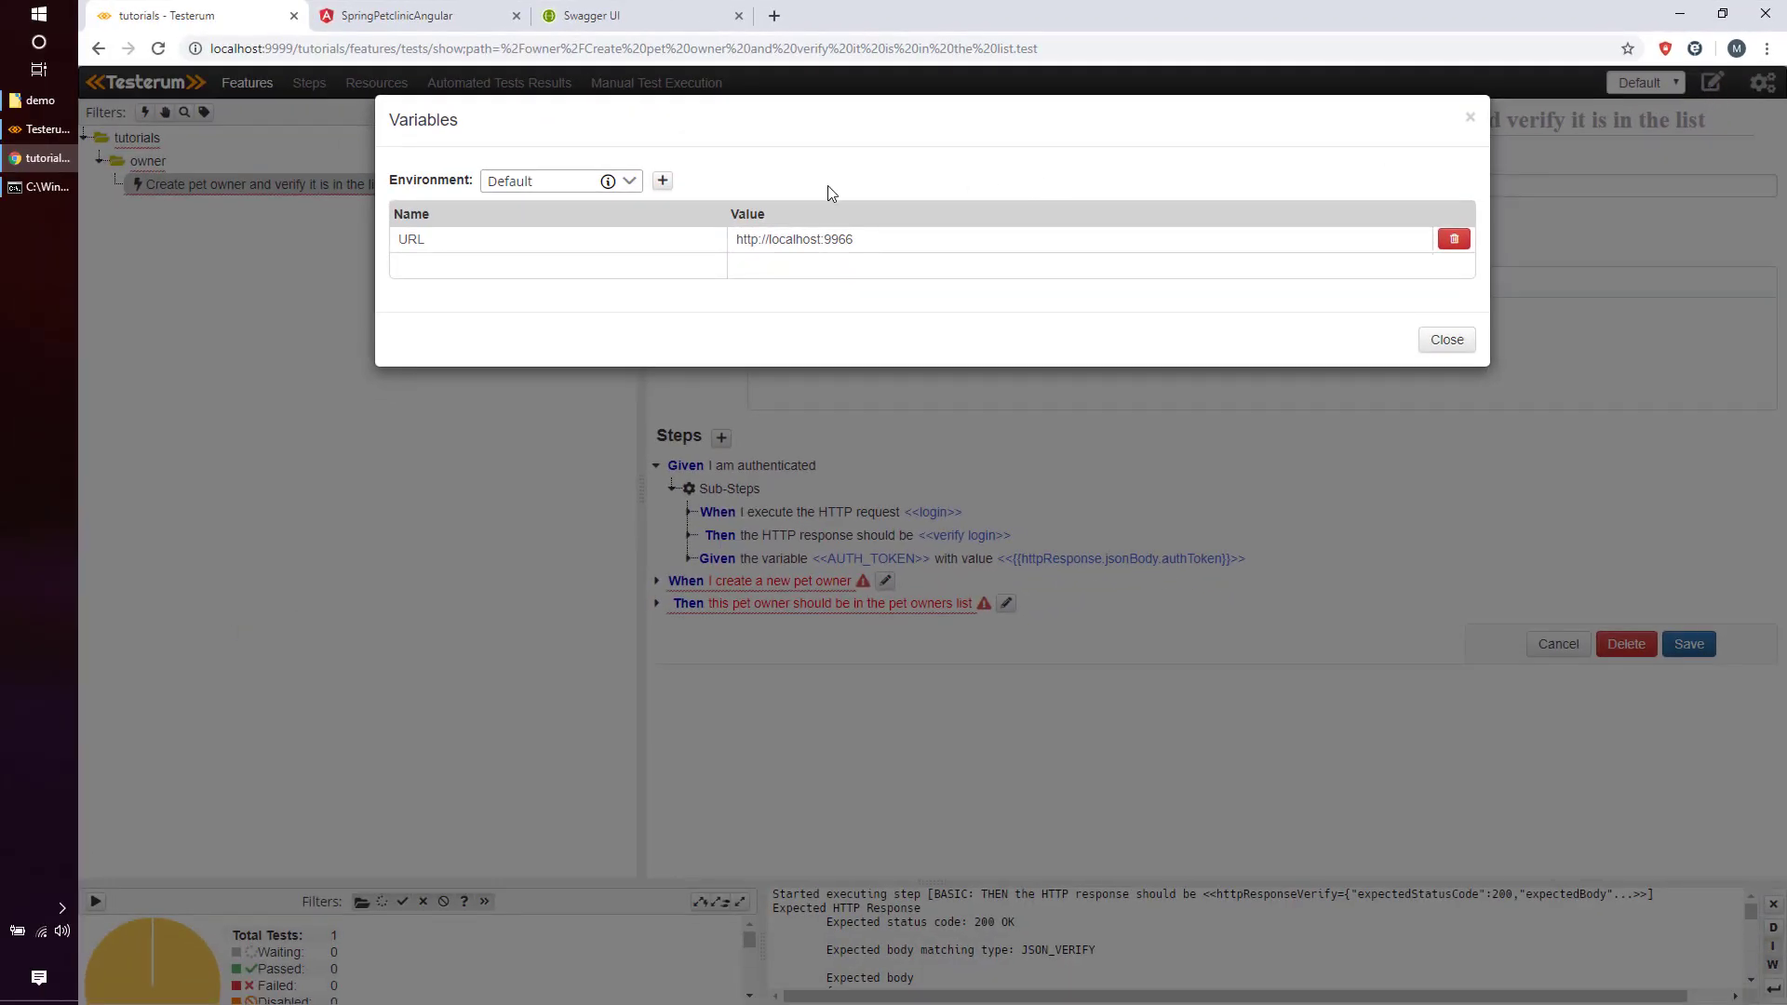
left_click_drag(737, 242, 870, 255)
left_click(880, 239)
double_click(406, 233)
left_click(1424, 341)
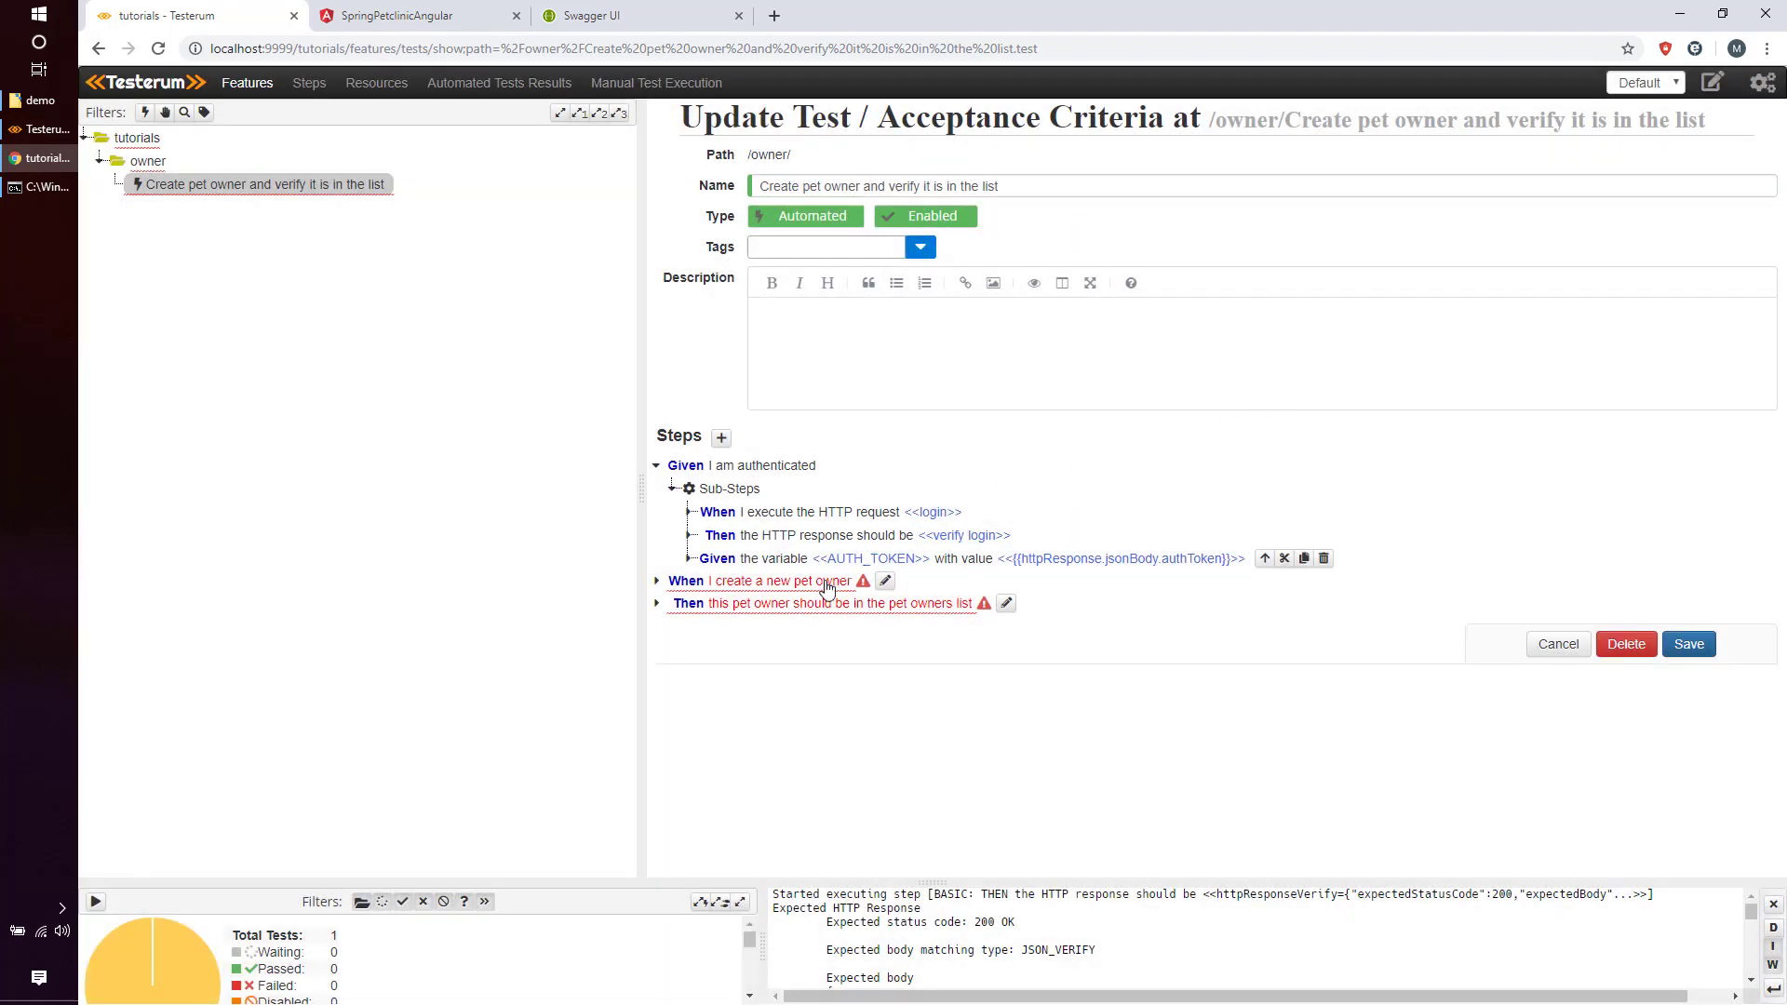
mouse_move(817, 587)
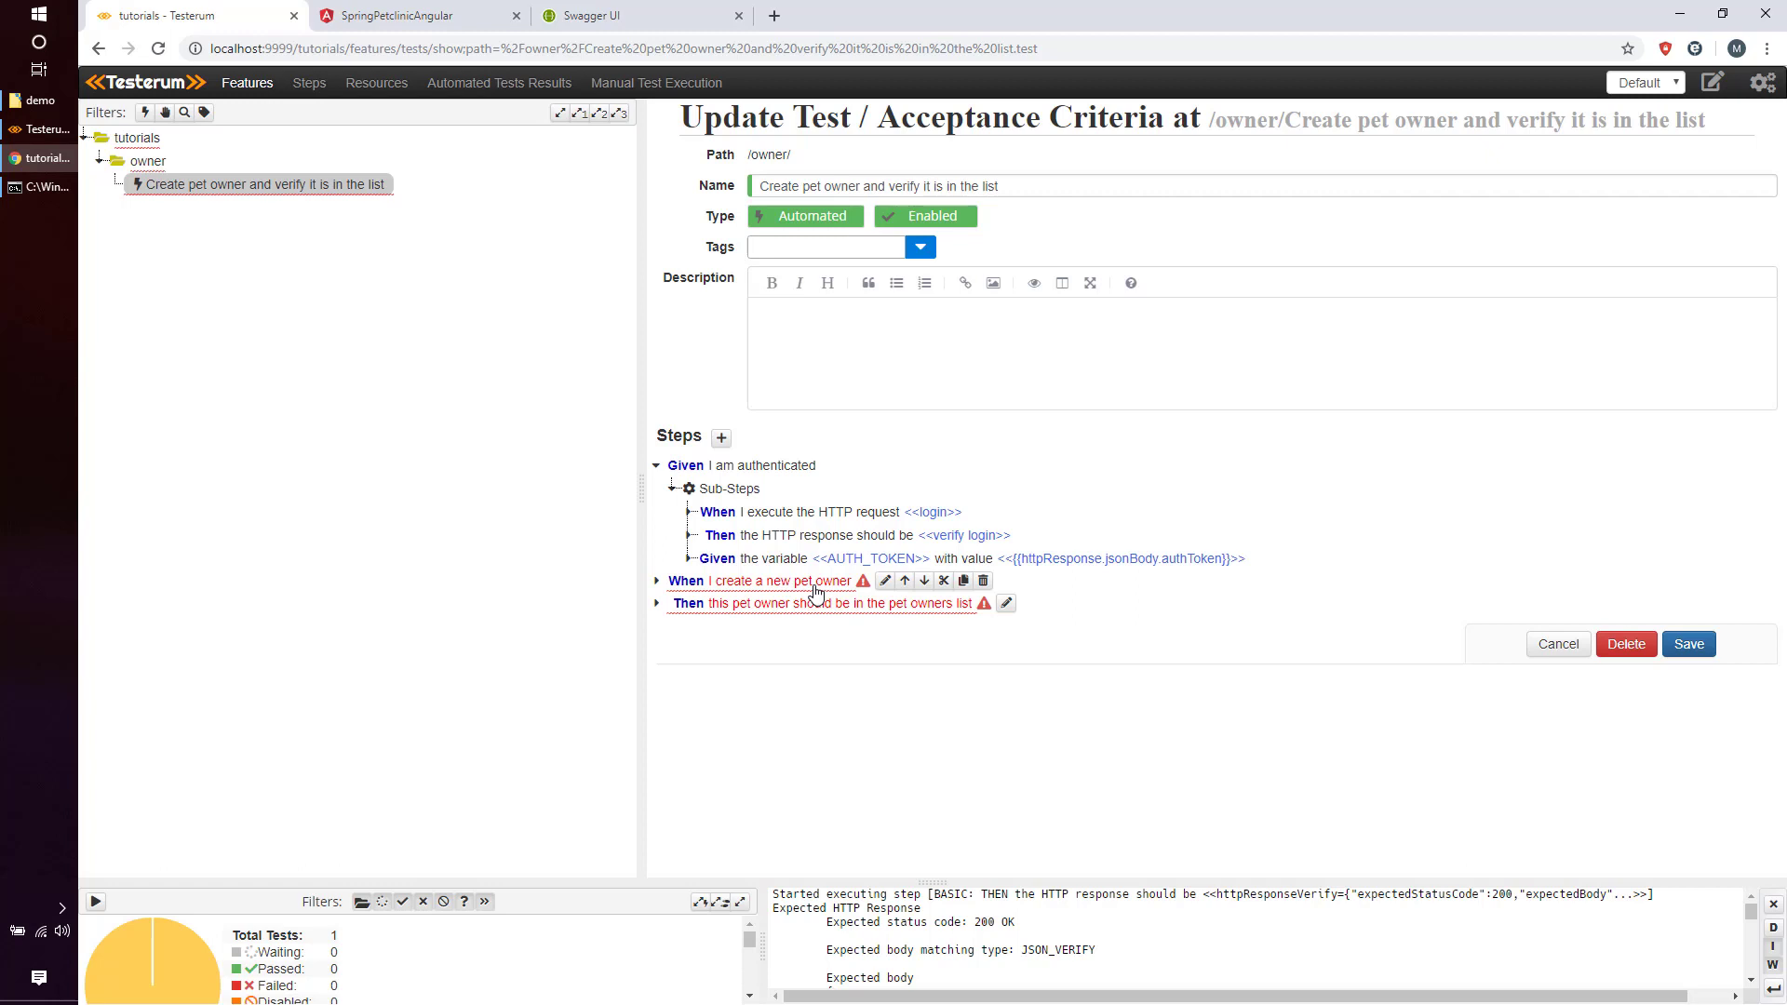
left_click(816, 588)
Add the http > request step as a sub-step of 'When I create a new pet owner'.
left_click(774, 604)
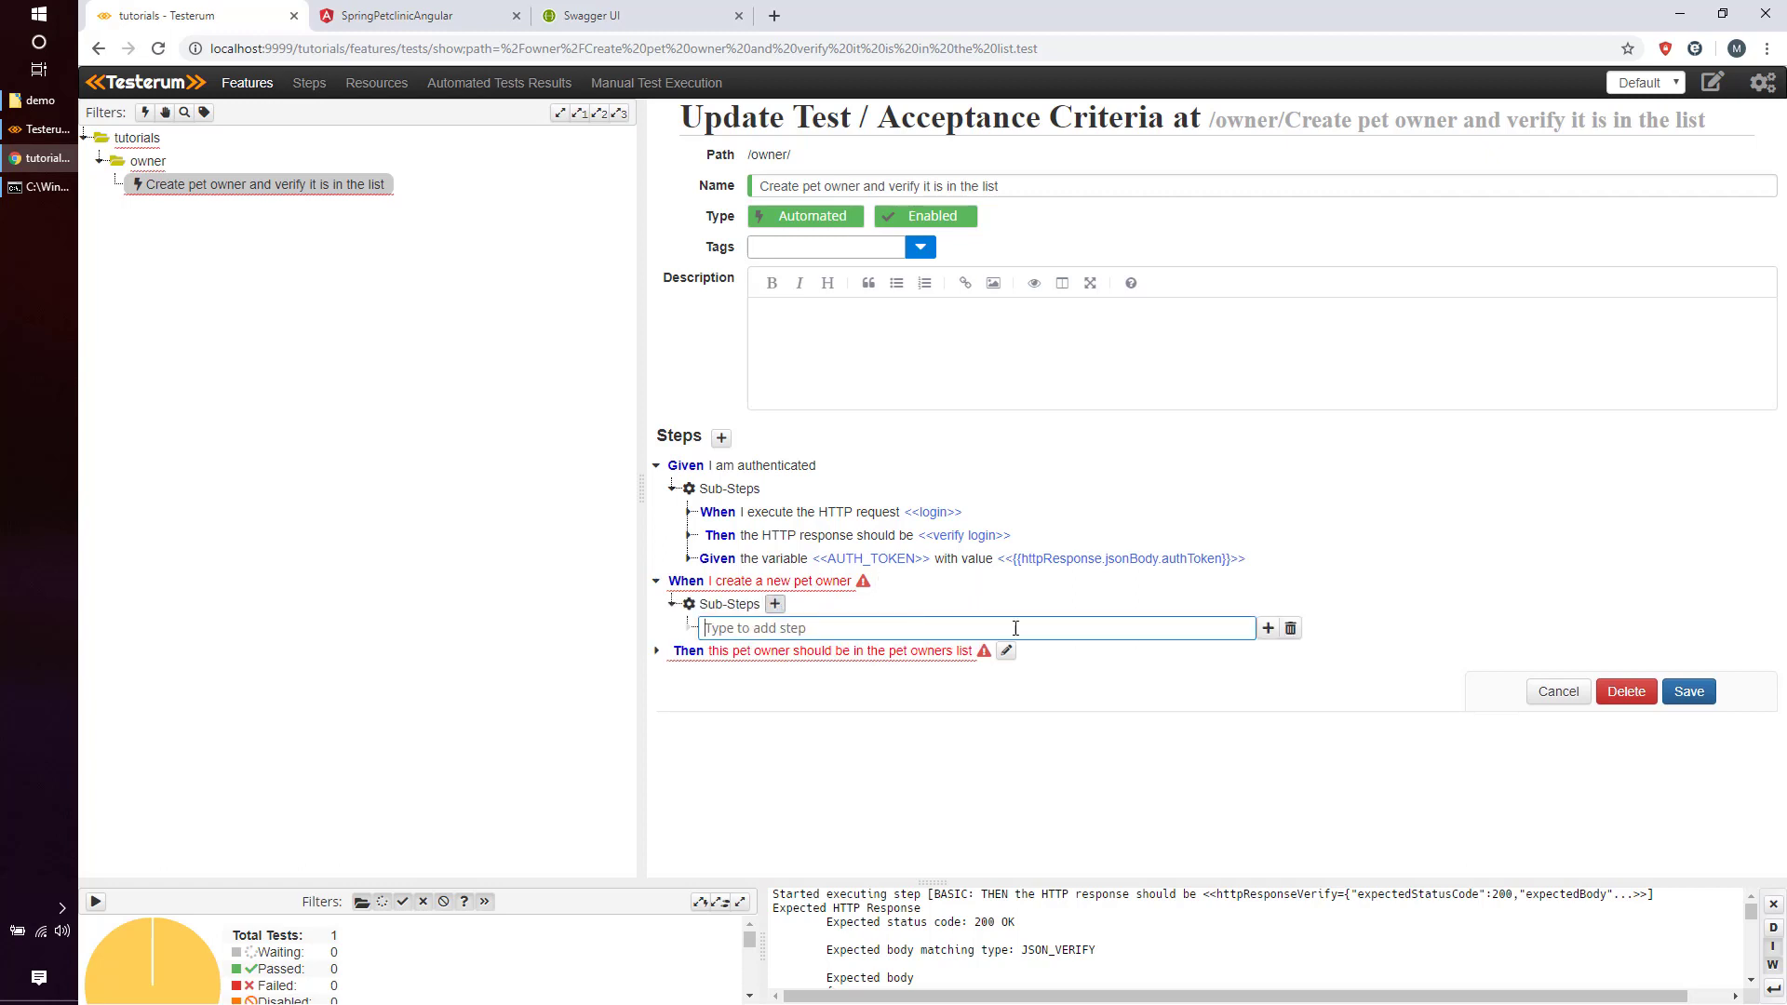
left_click(1276, 628)
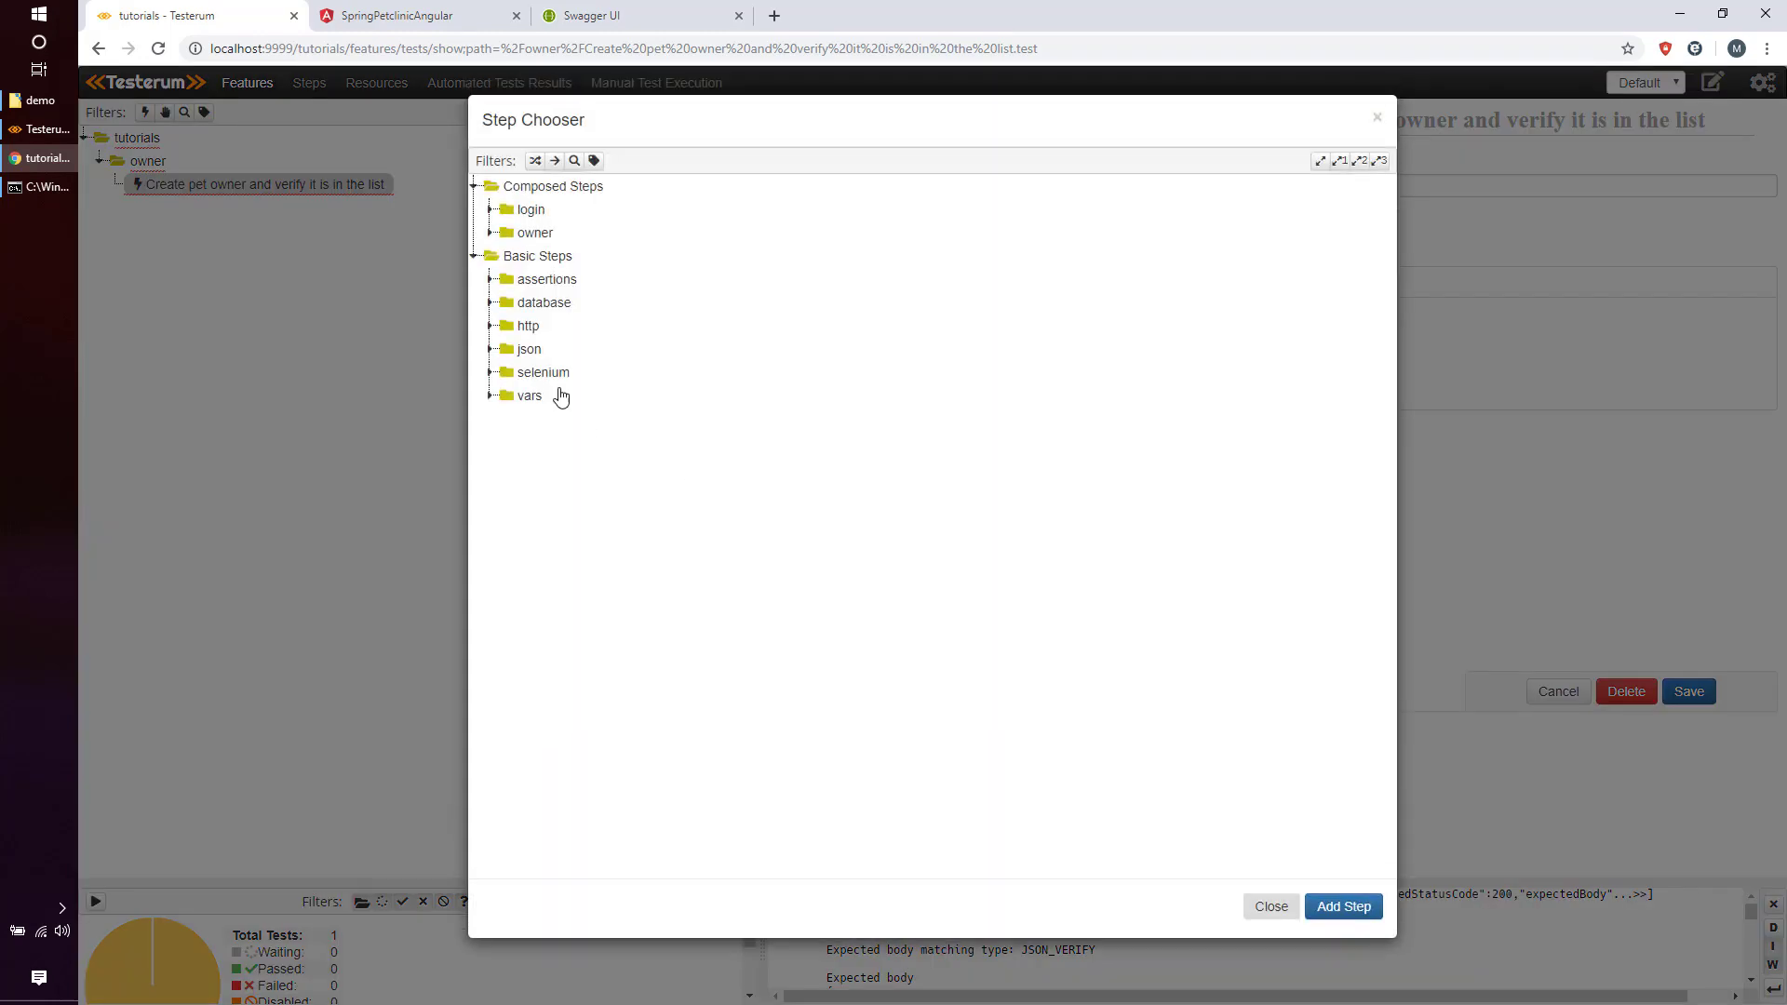
left_click(530, 327)
left_click(542, 372)
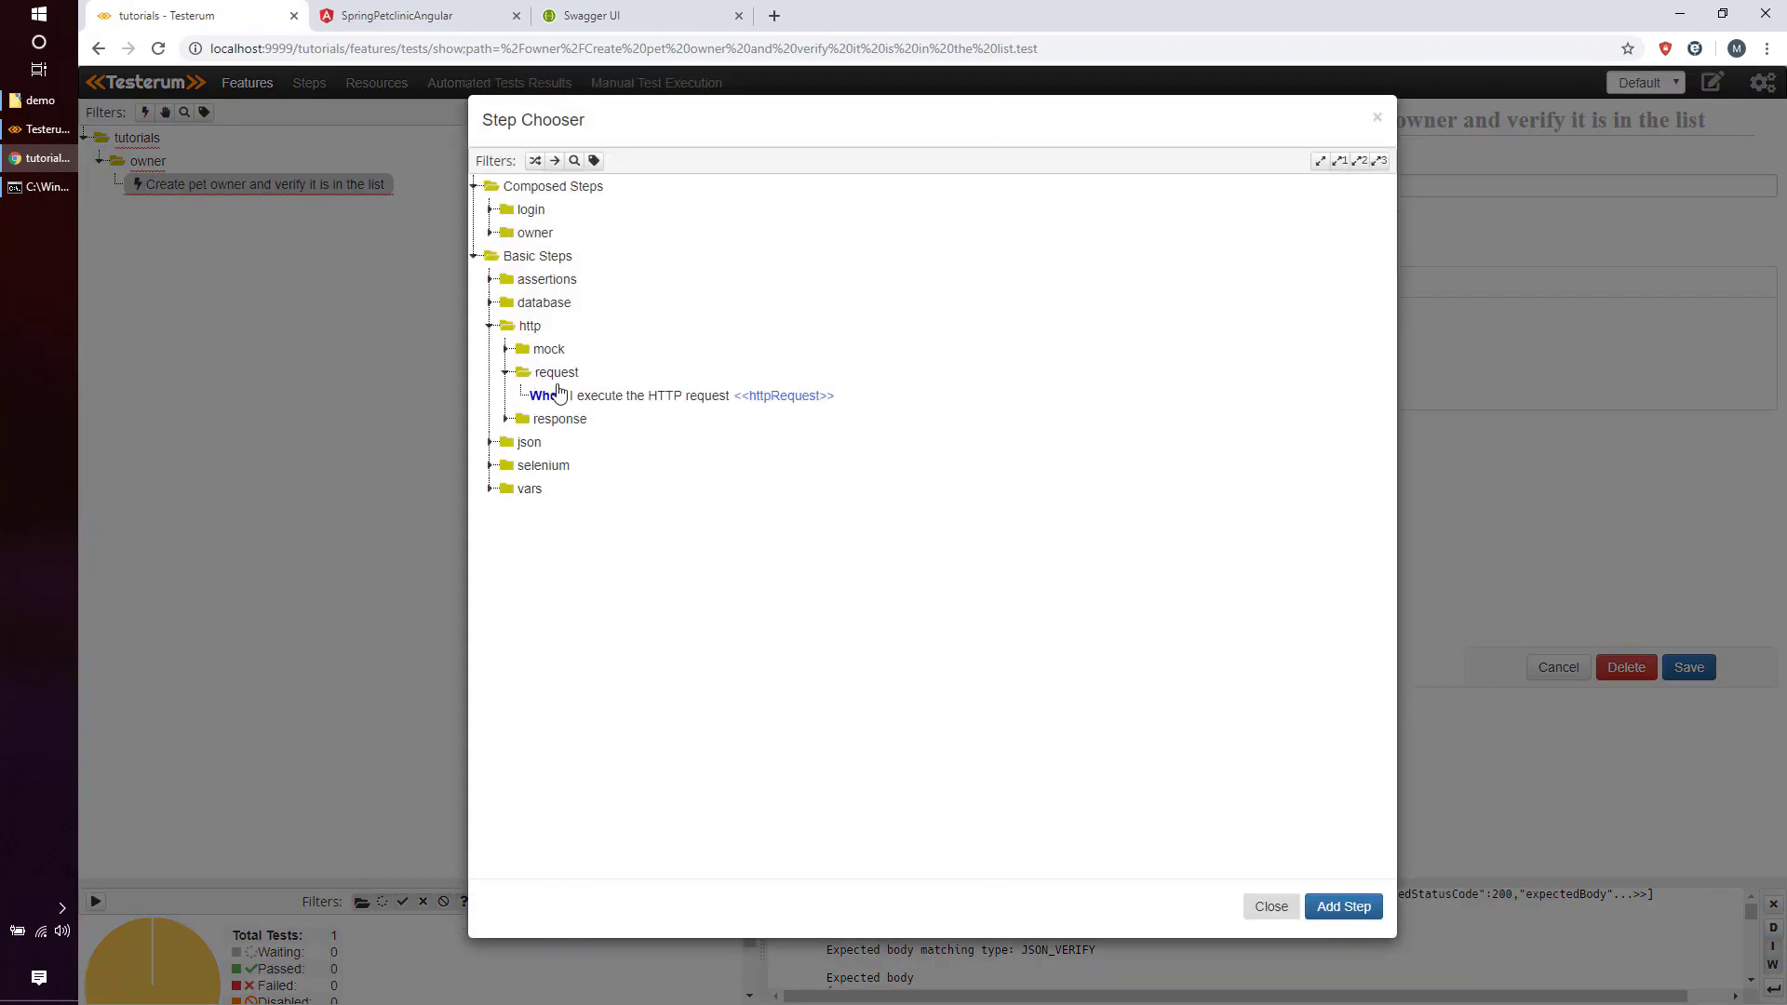
left_click(577, 398)
left_click(1344, 907)
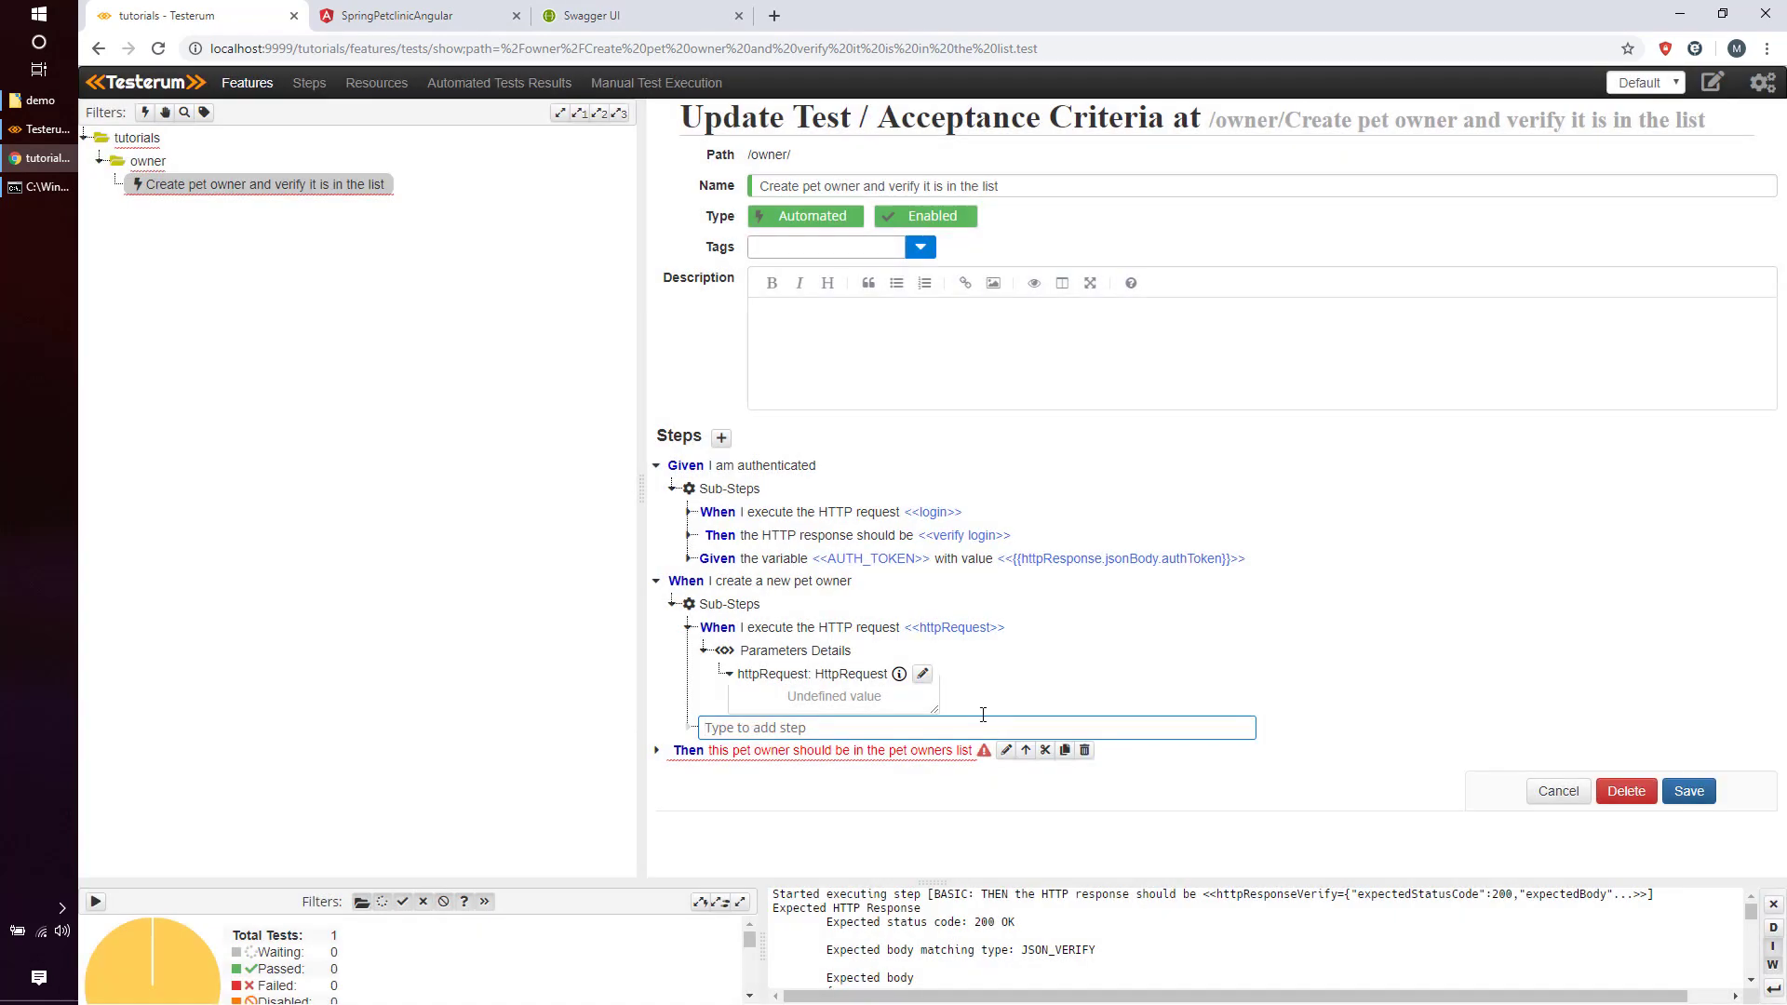
Name the request 'create pet owner', make it a POST to {{URL}}/api/owners.
left_click(924, 678)
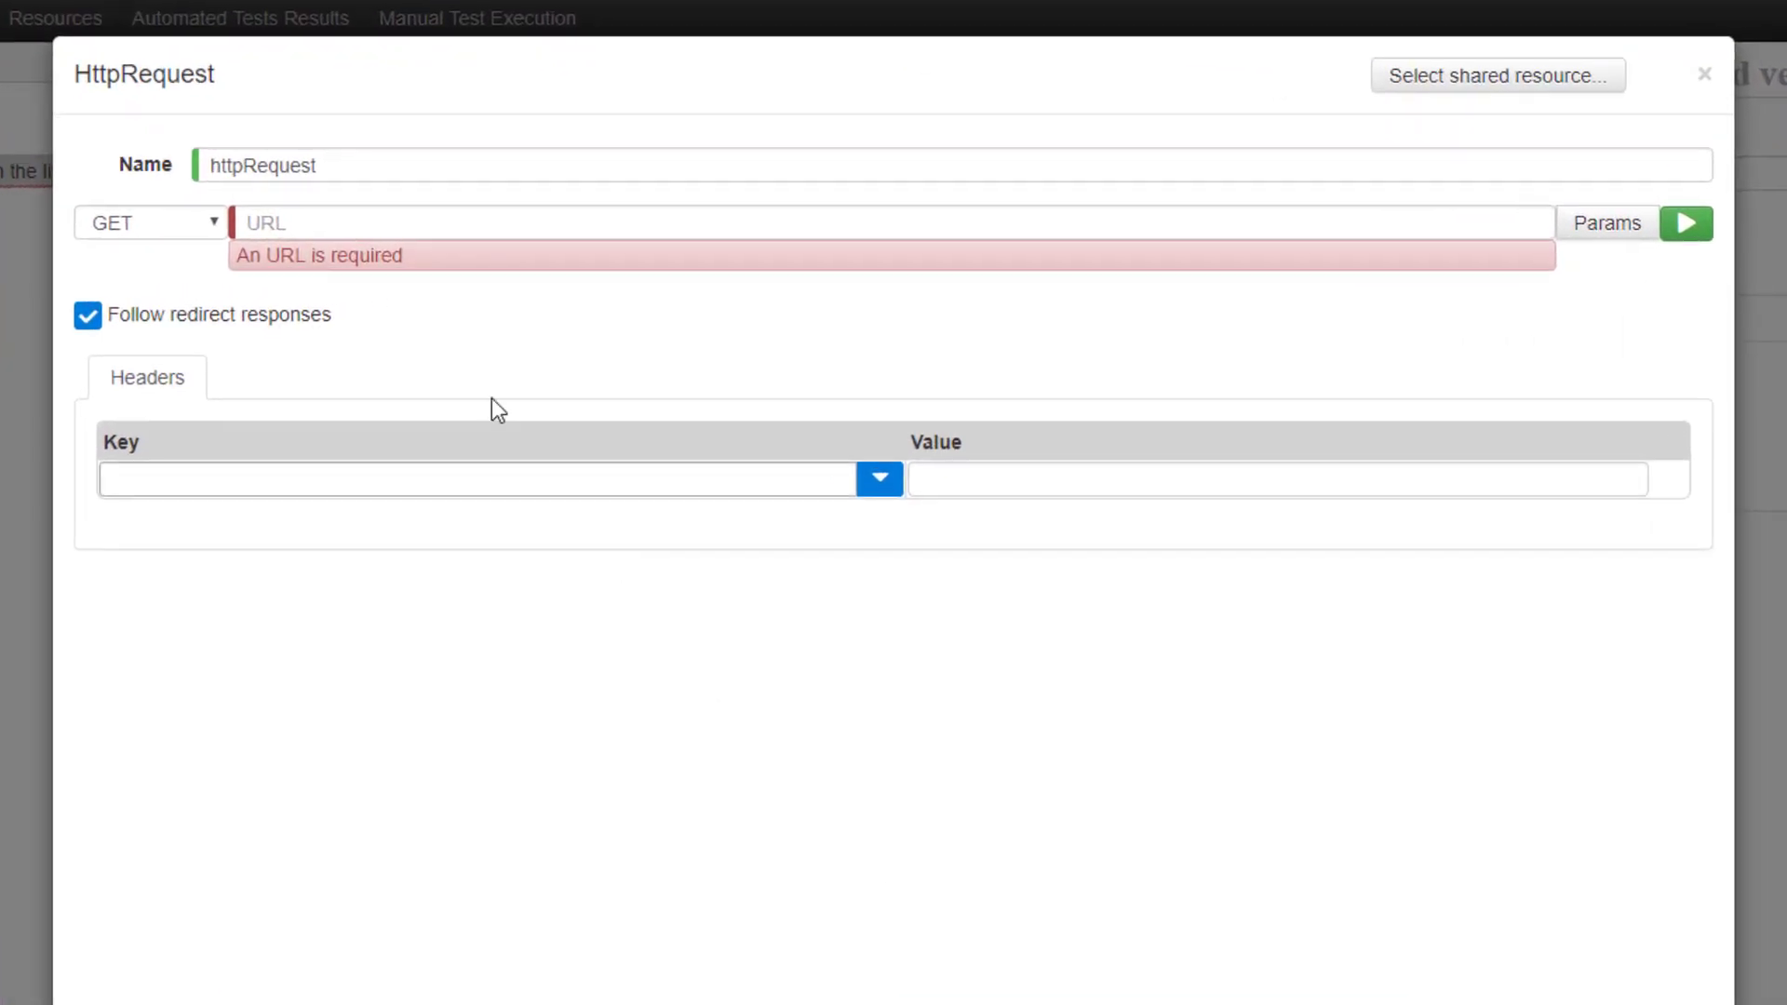
left_click_drag(360, 165, 217, 150)
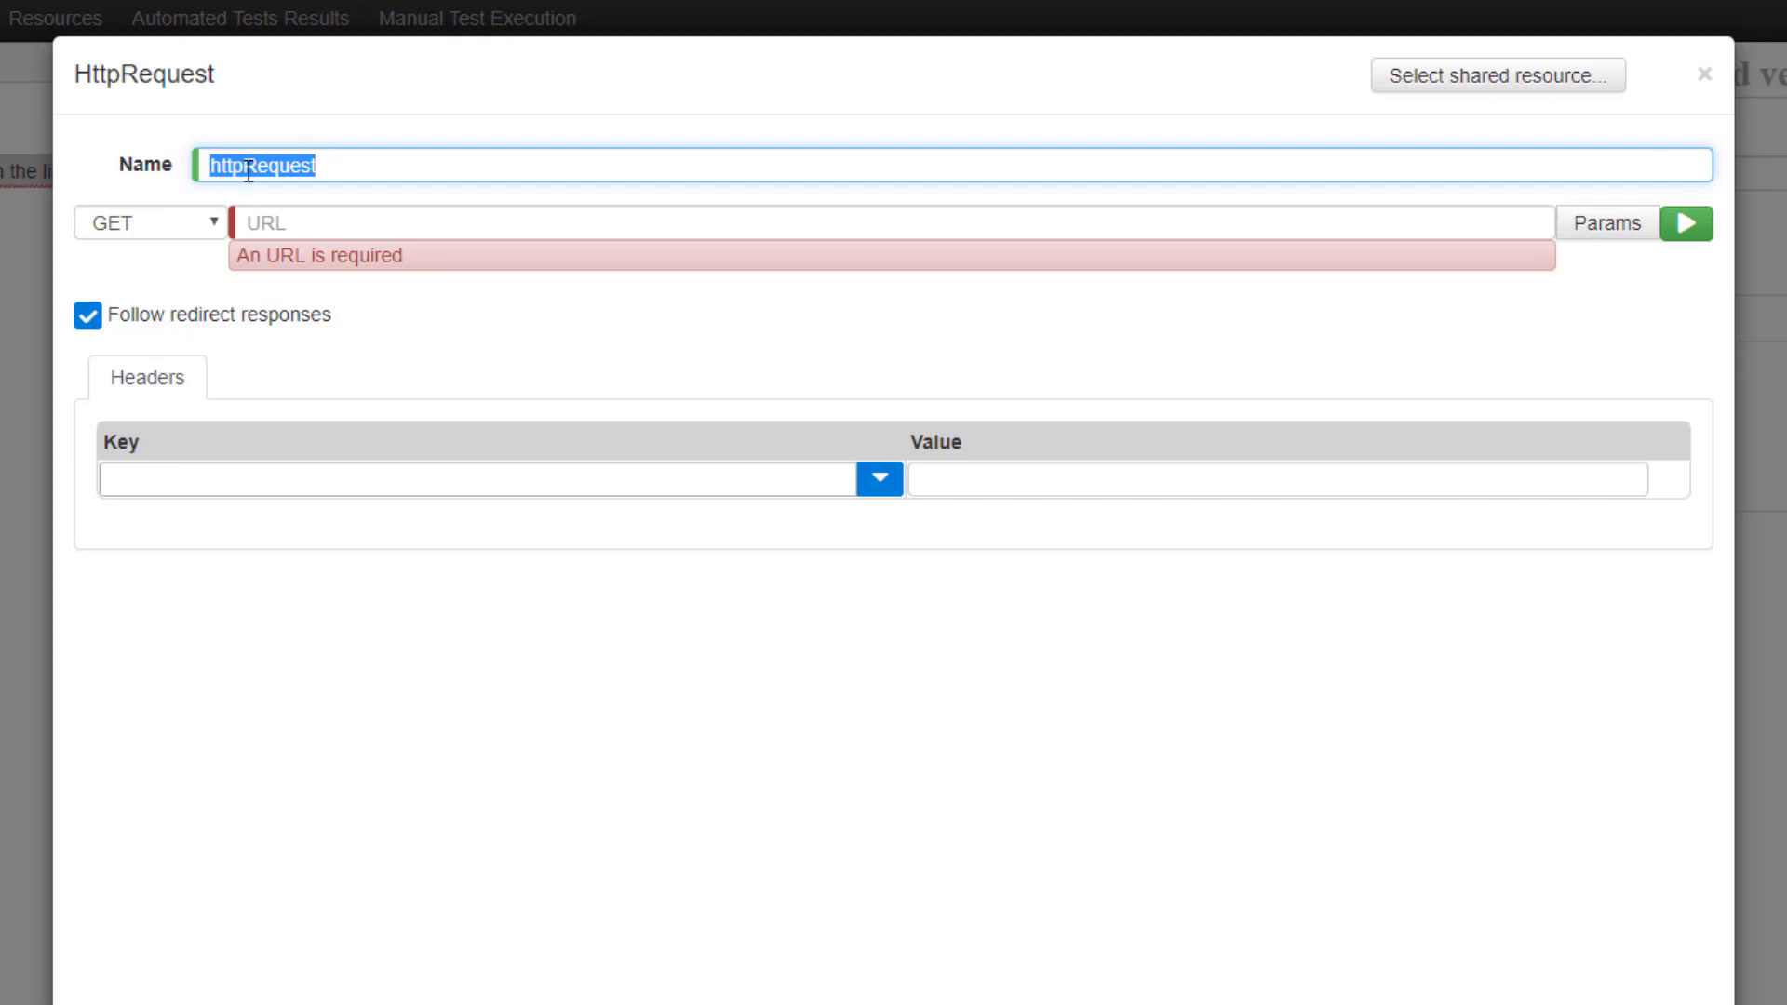
type("create pw")
key("BackSpace")
type("et owner")
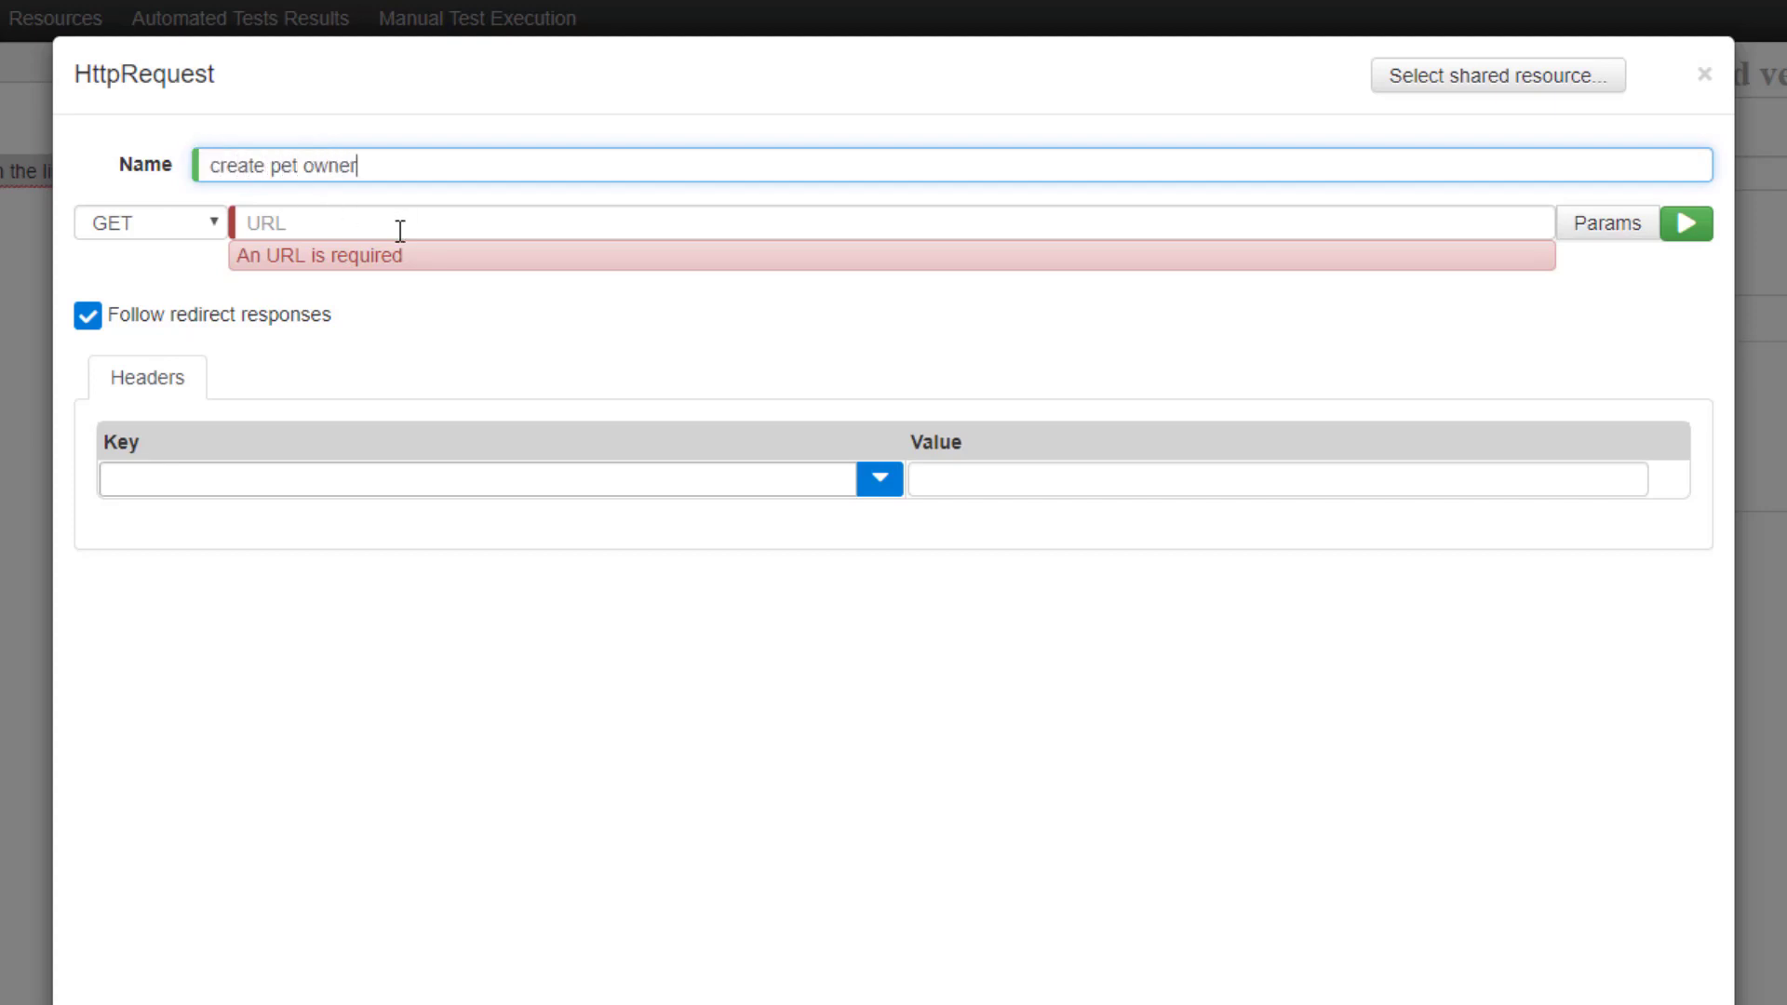
left_click(176, 231)
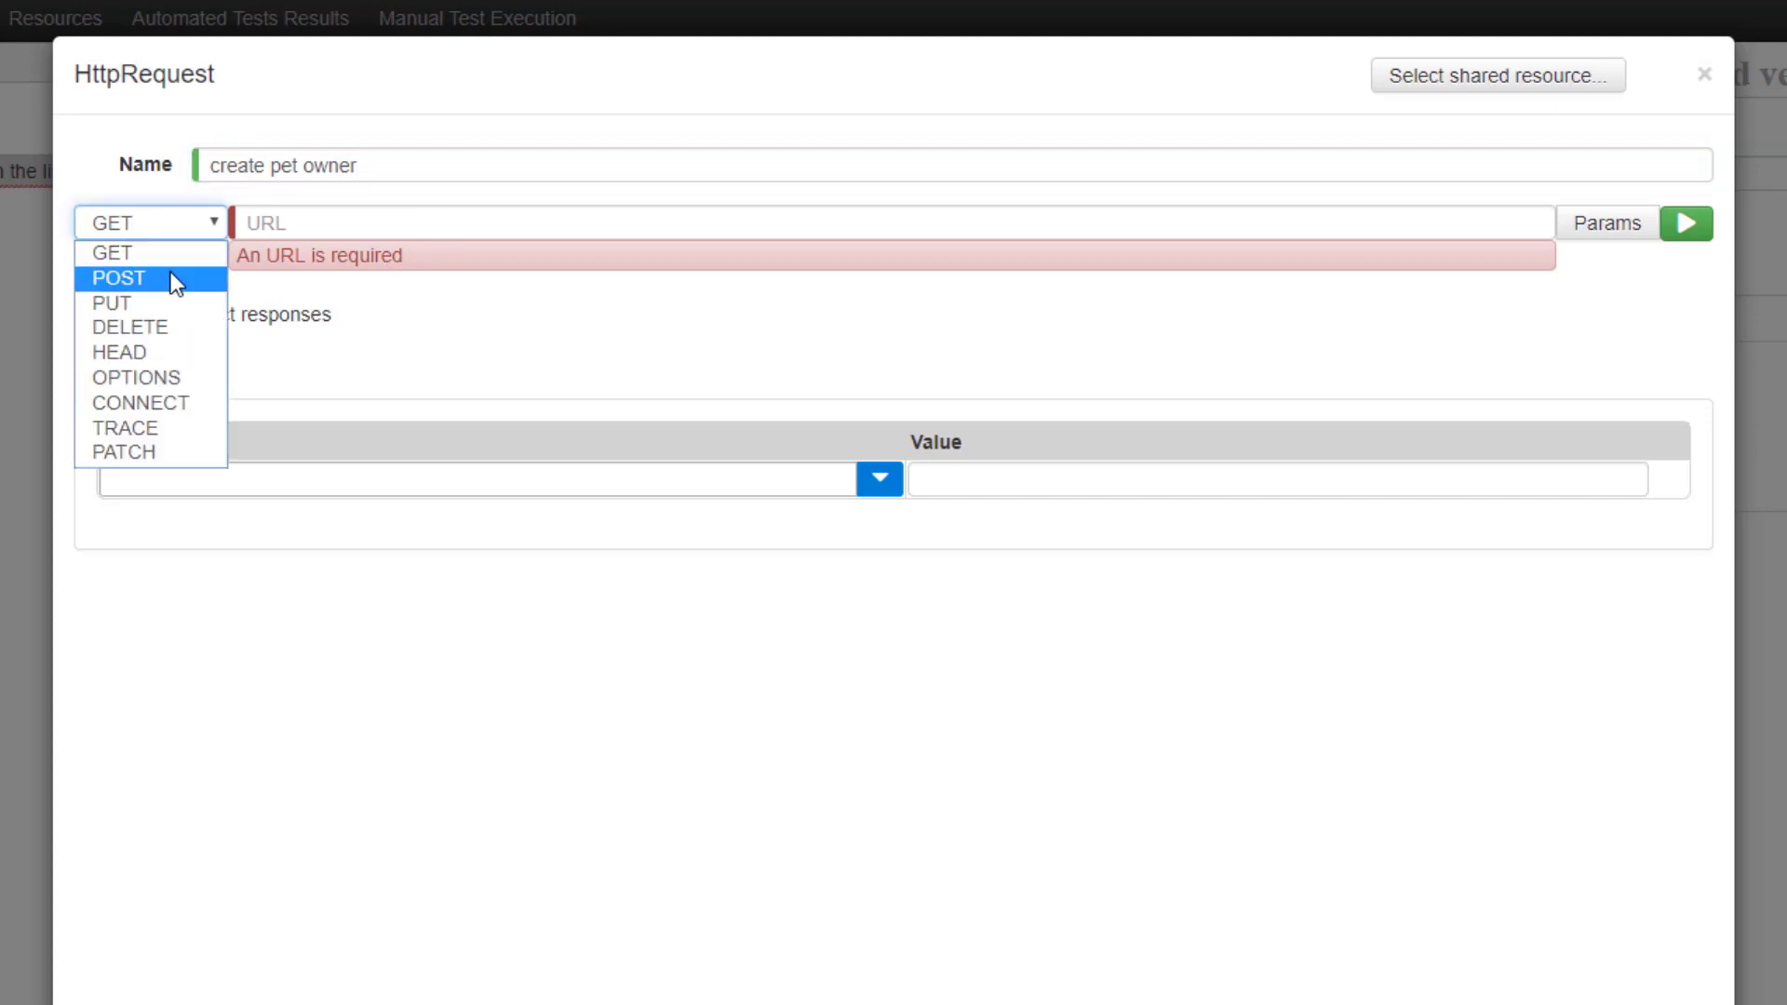
left_click(172, 274)
left_click(313, 222)
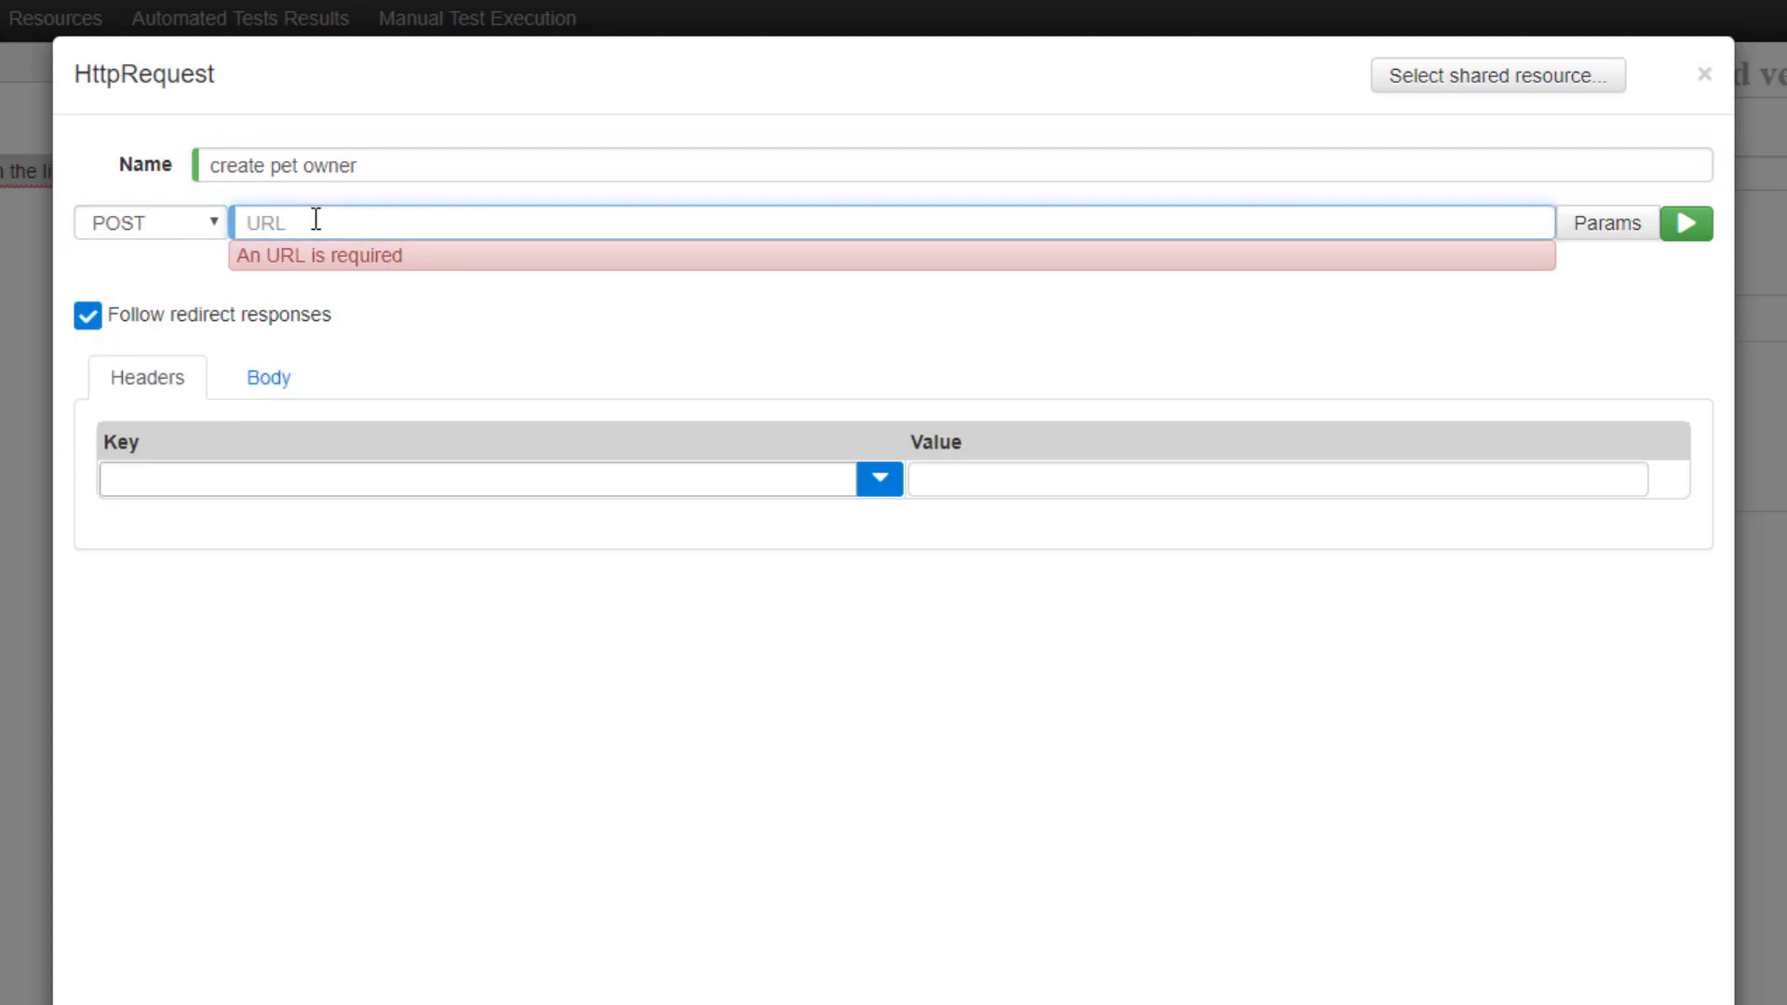
type("{{")
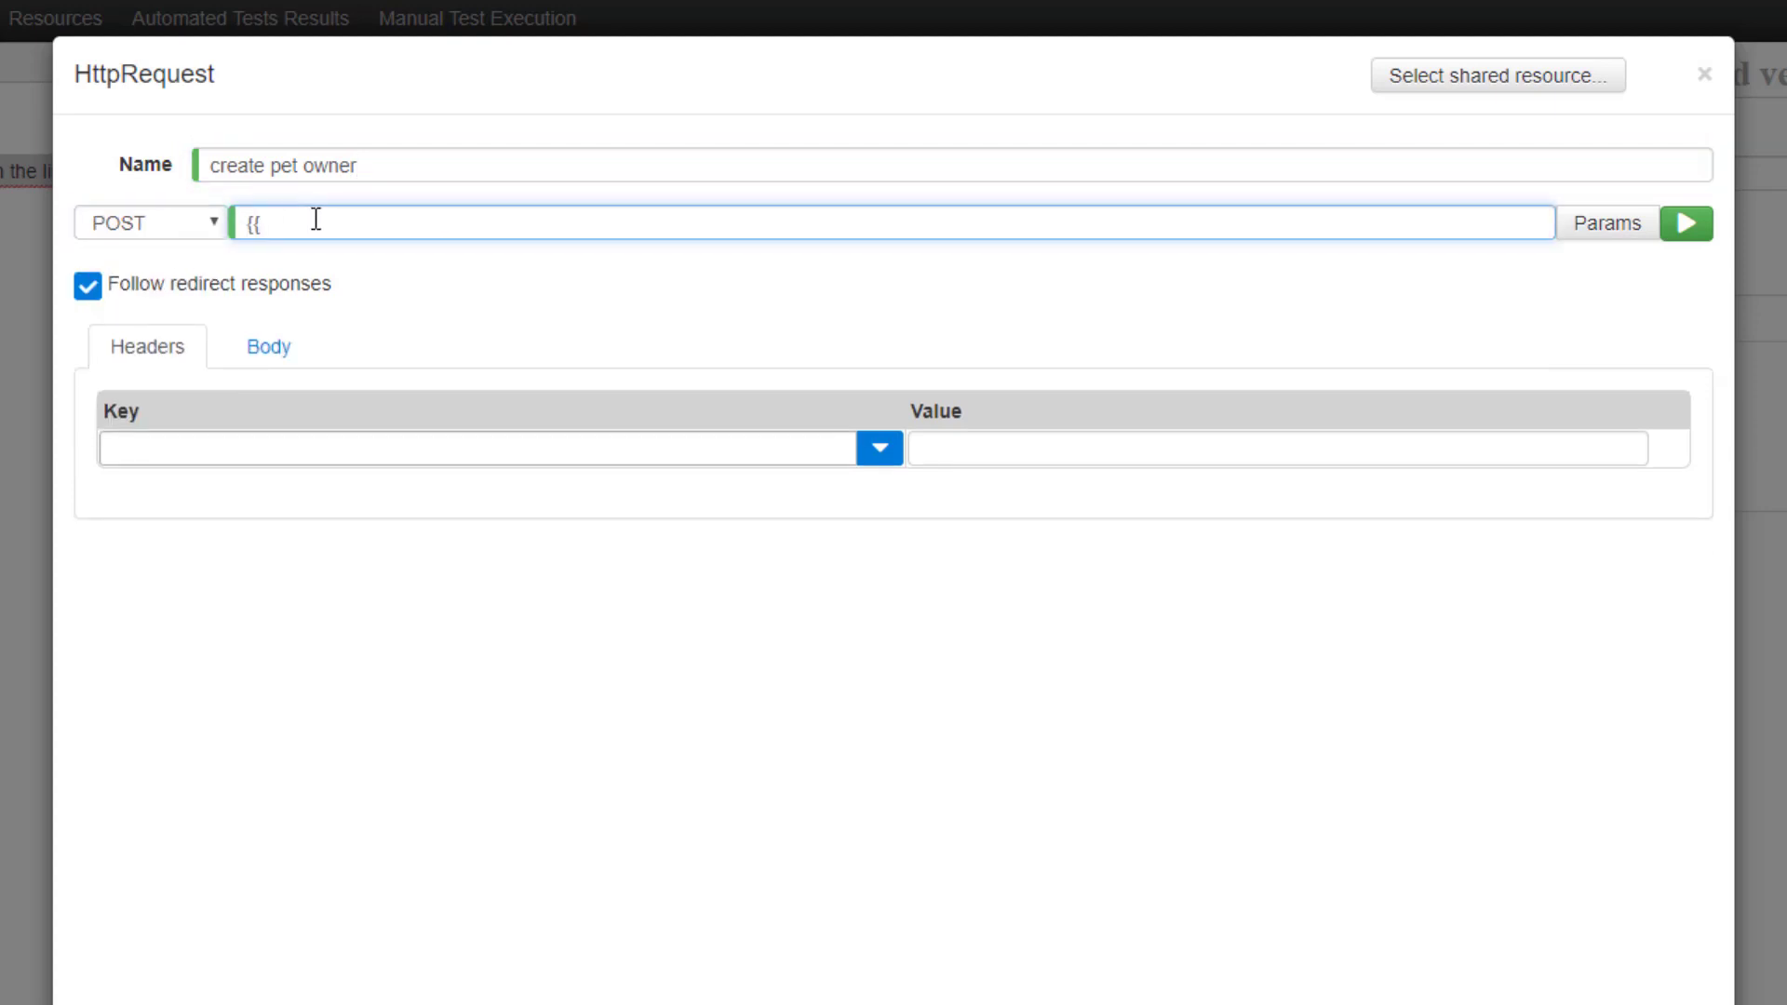
type("URL}}/api/owners")
Add a Content-Type request header with value application/json.
left_click(319, 448)
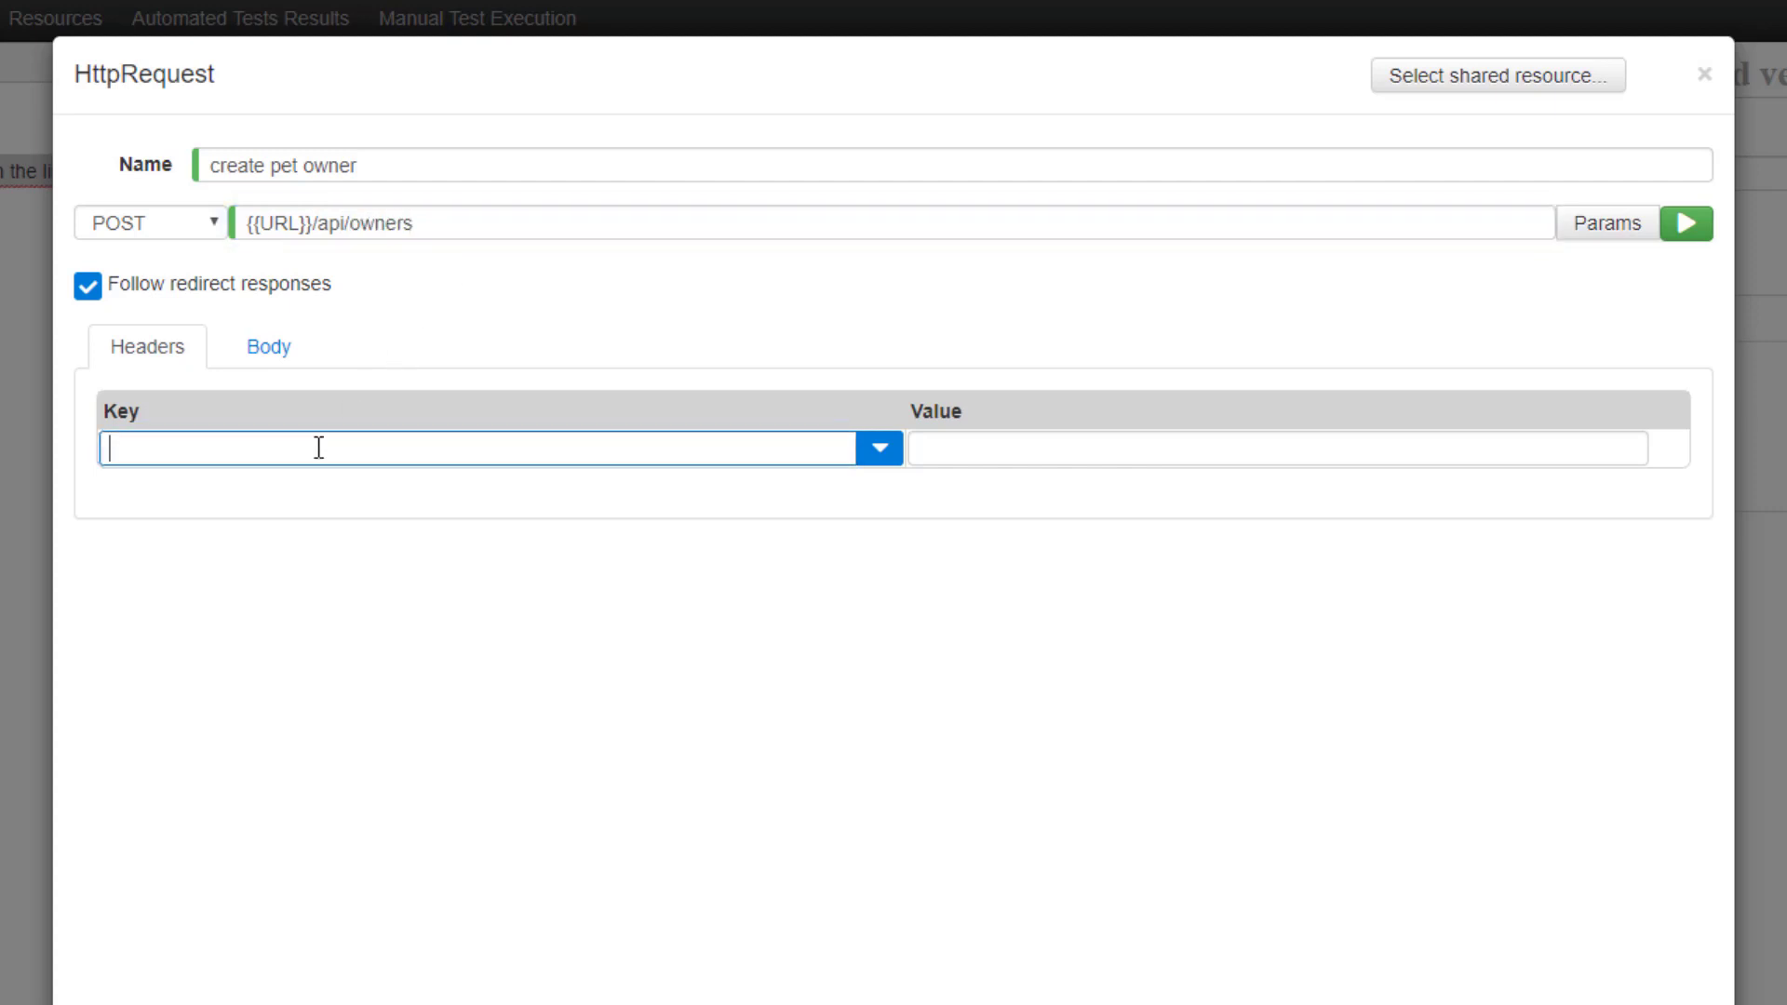
type("conten")
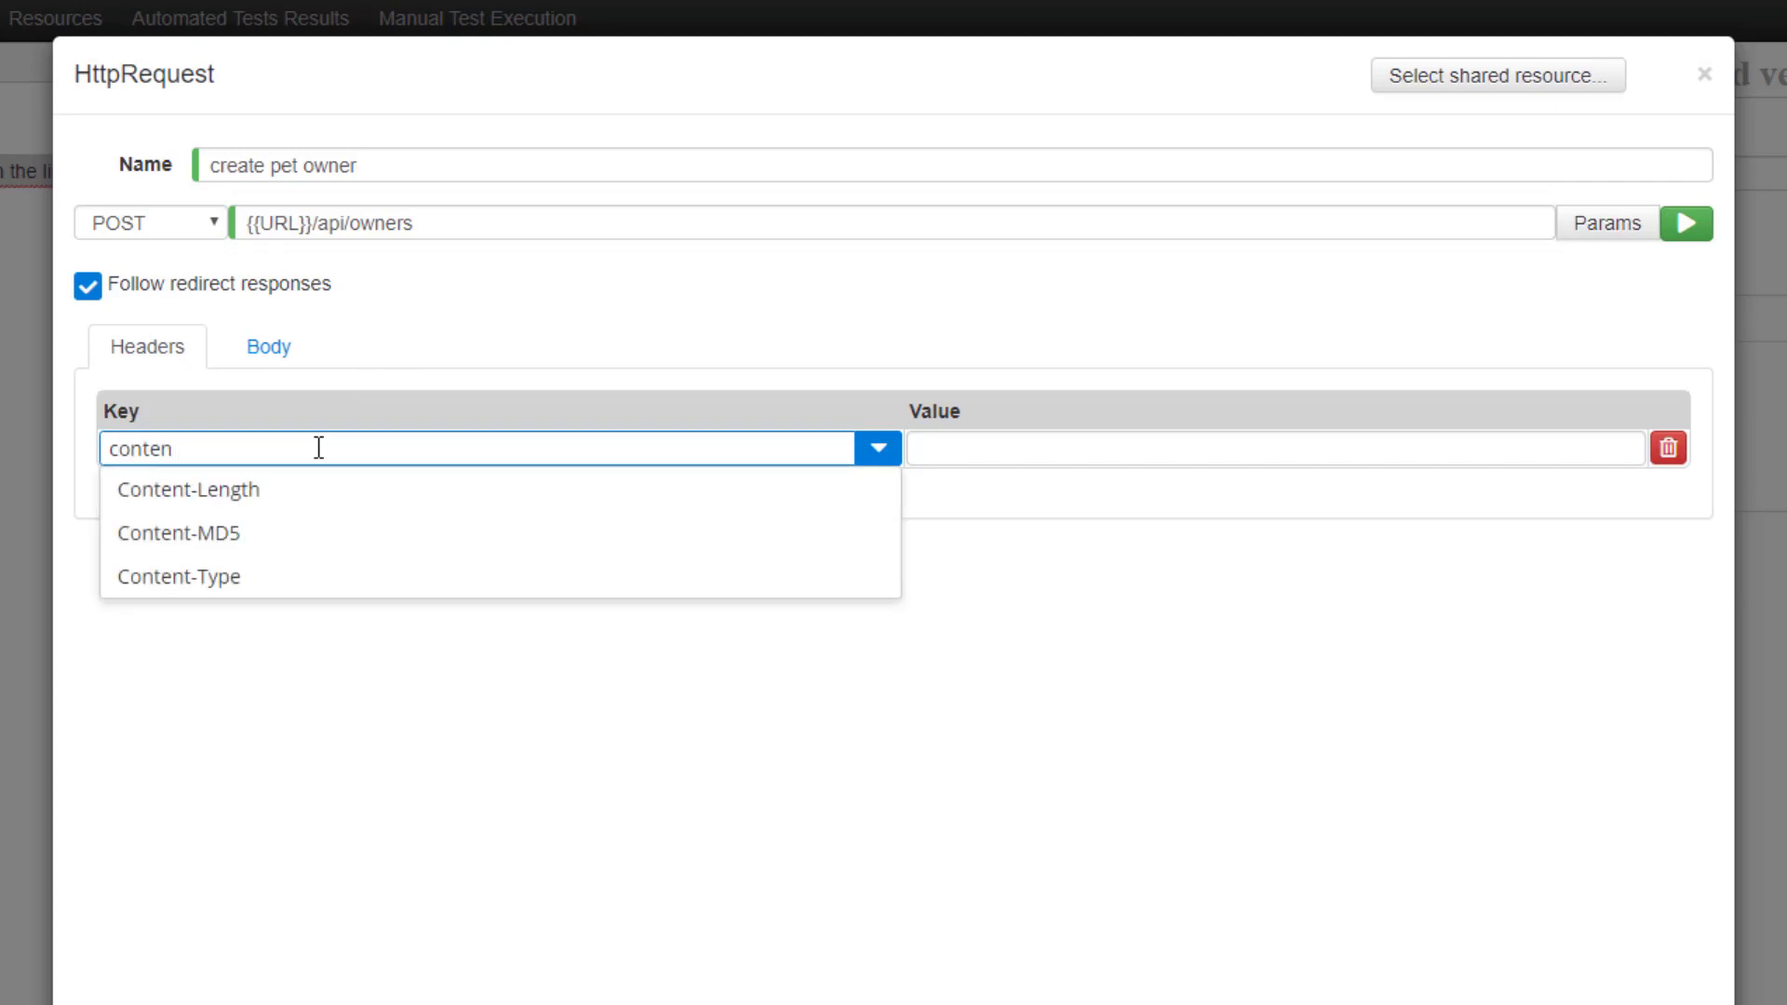
key("Down")
key("Down")
key("Down")
key("Return")
key("Tab")
type("appl")
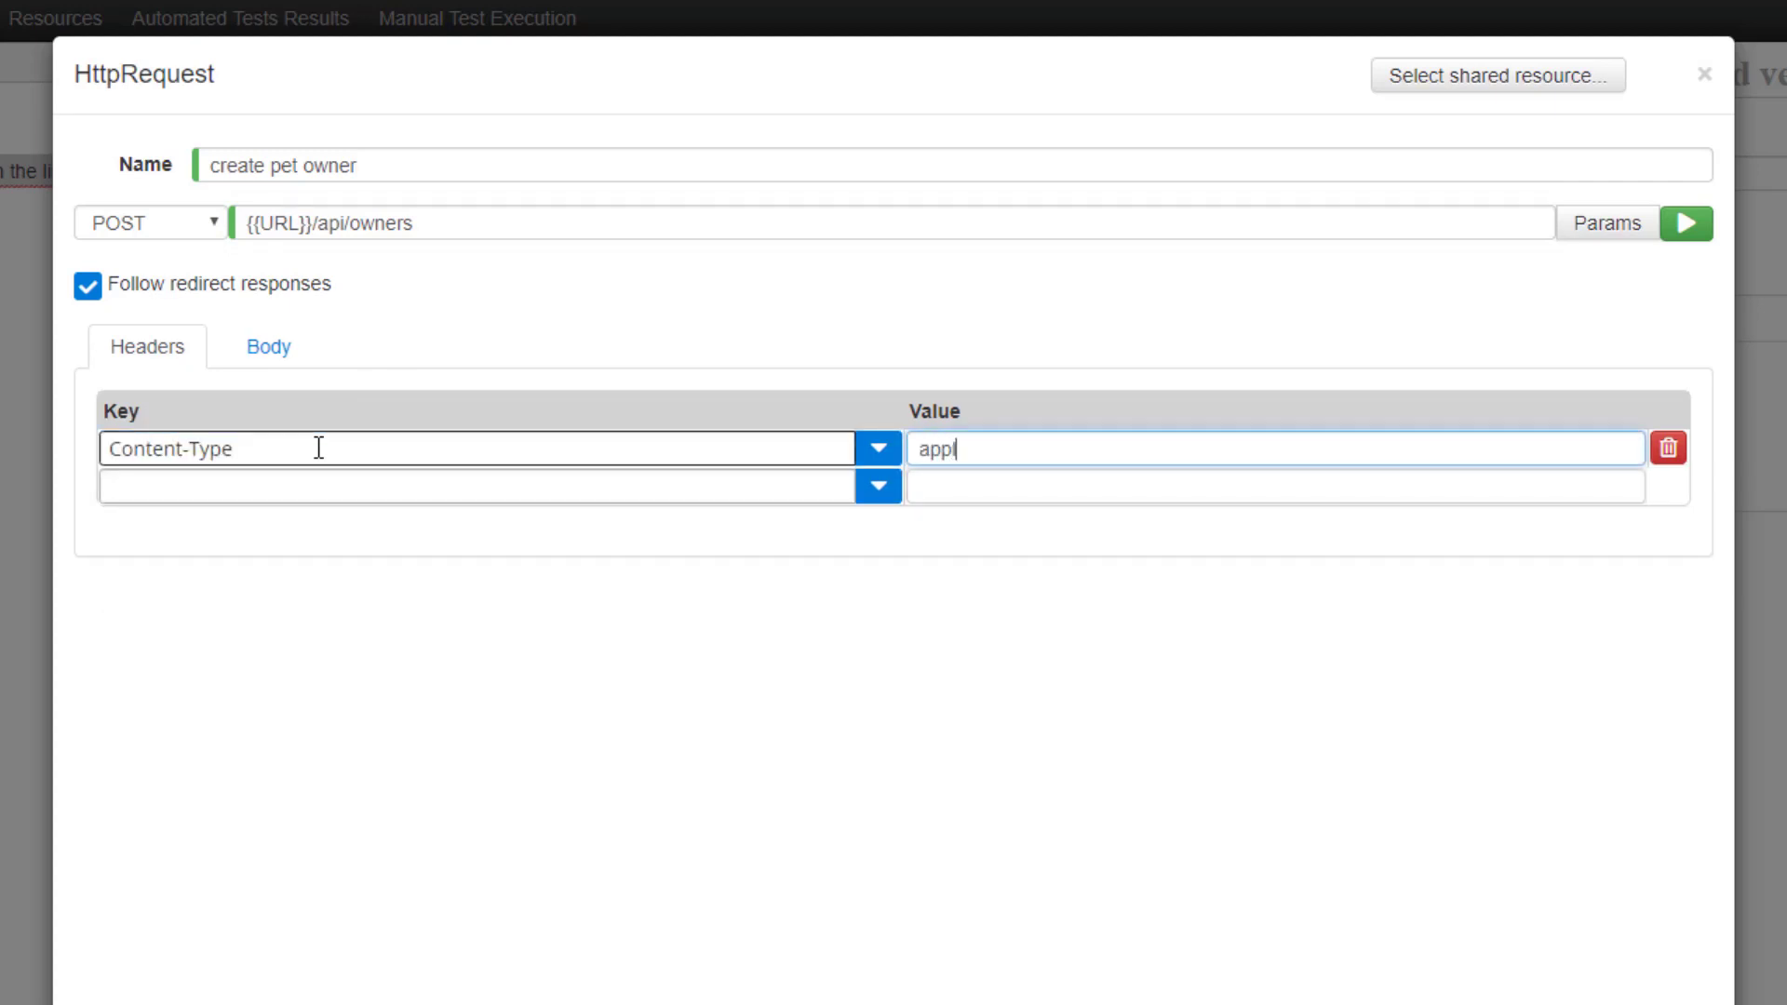
type("ication/json")
Add an Authorization header with value Basic {{AUTH_TOKEN}}.
key("Tab")
key("Tab")
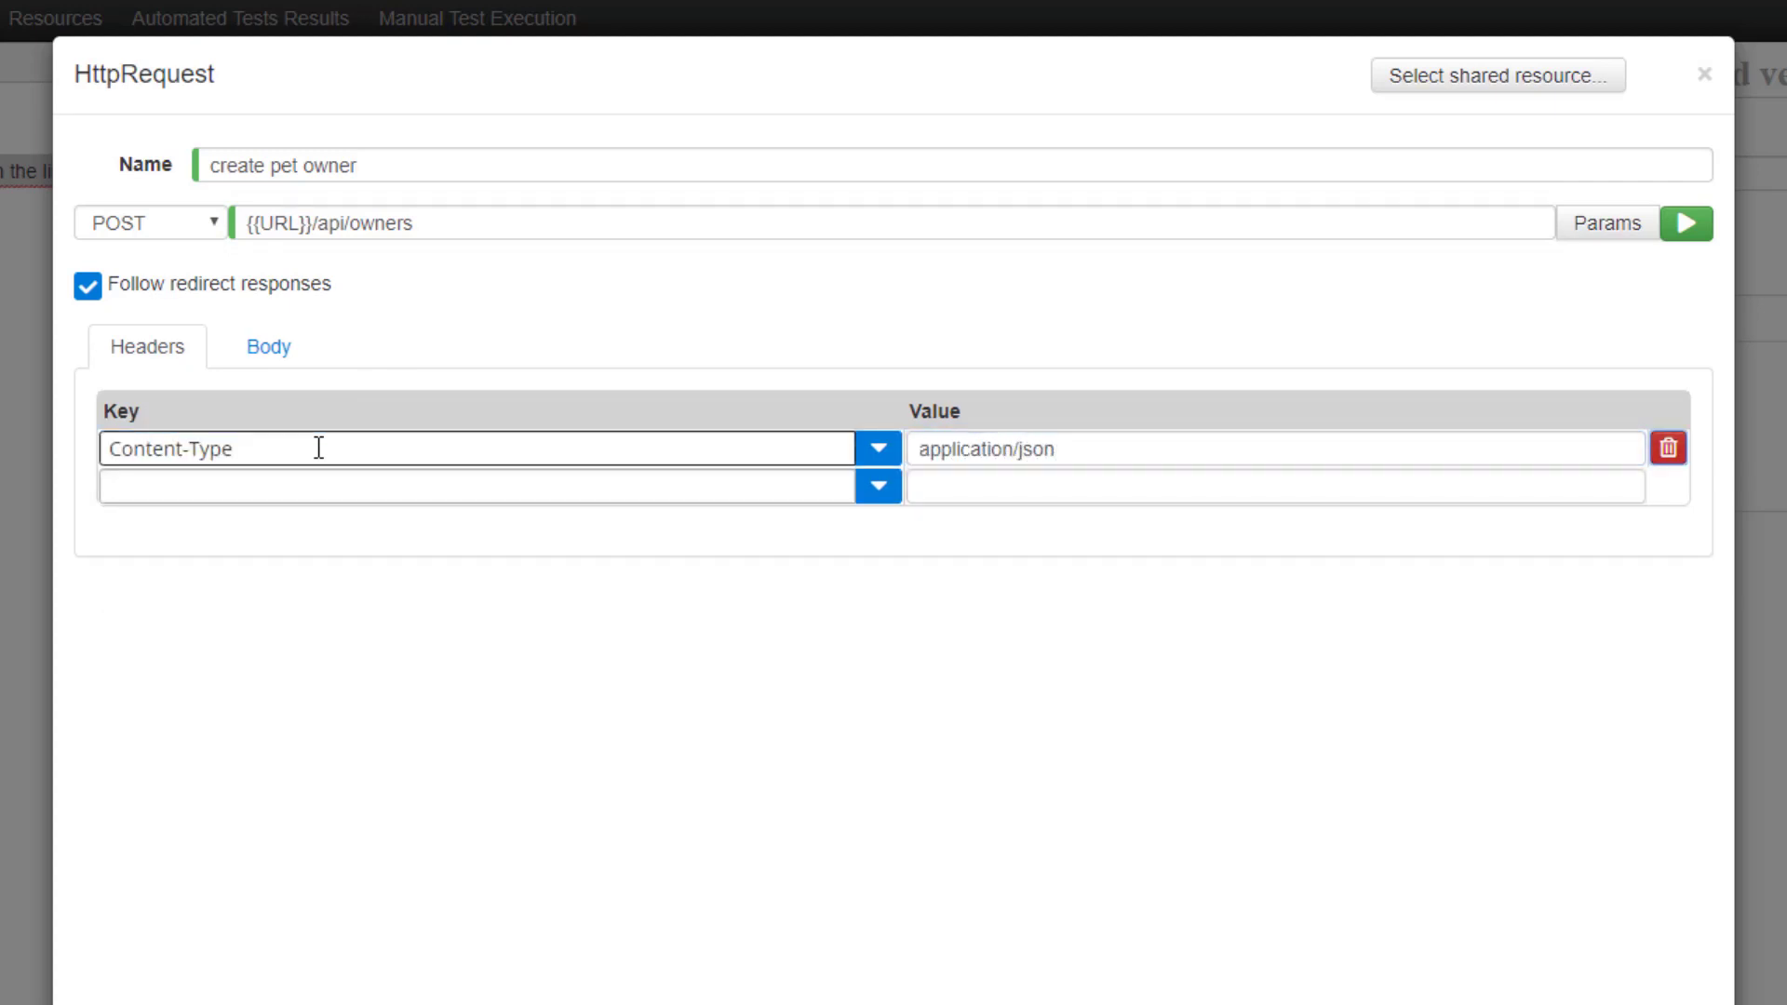
type("Auth")
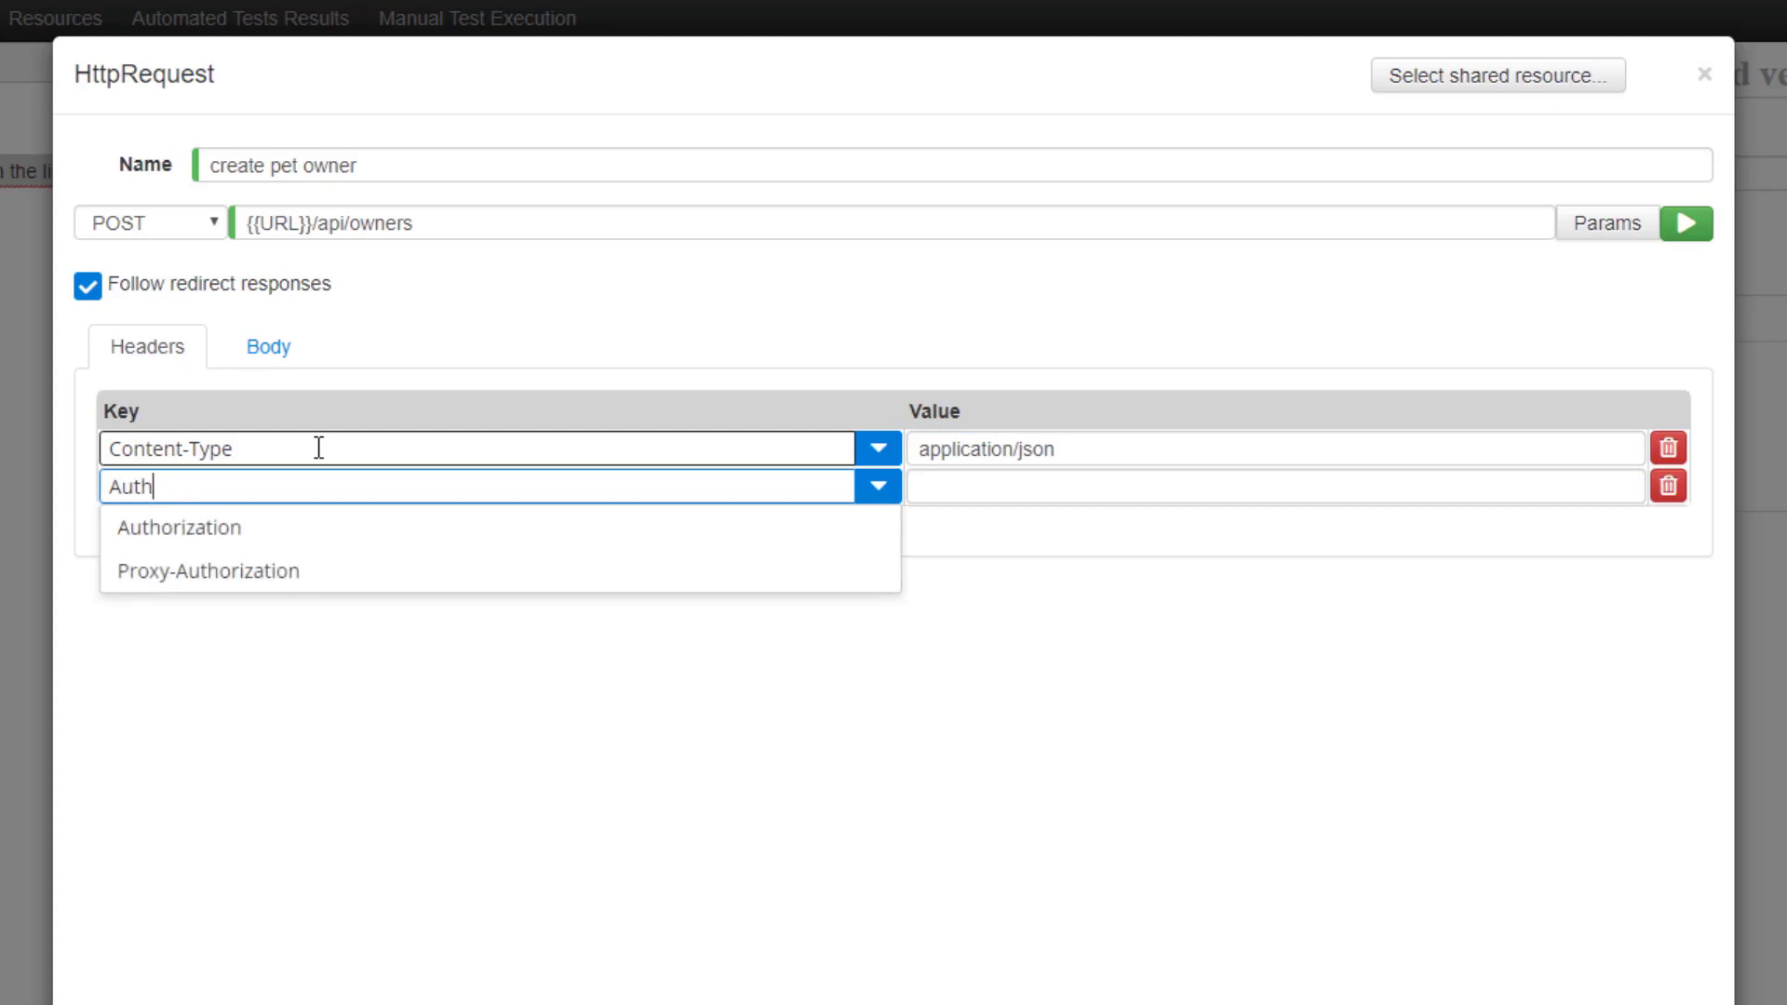
key("Down")
key("Return")
key("Tab")
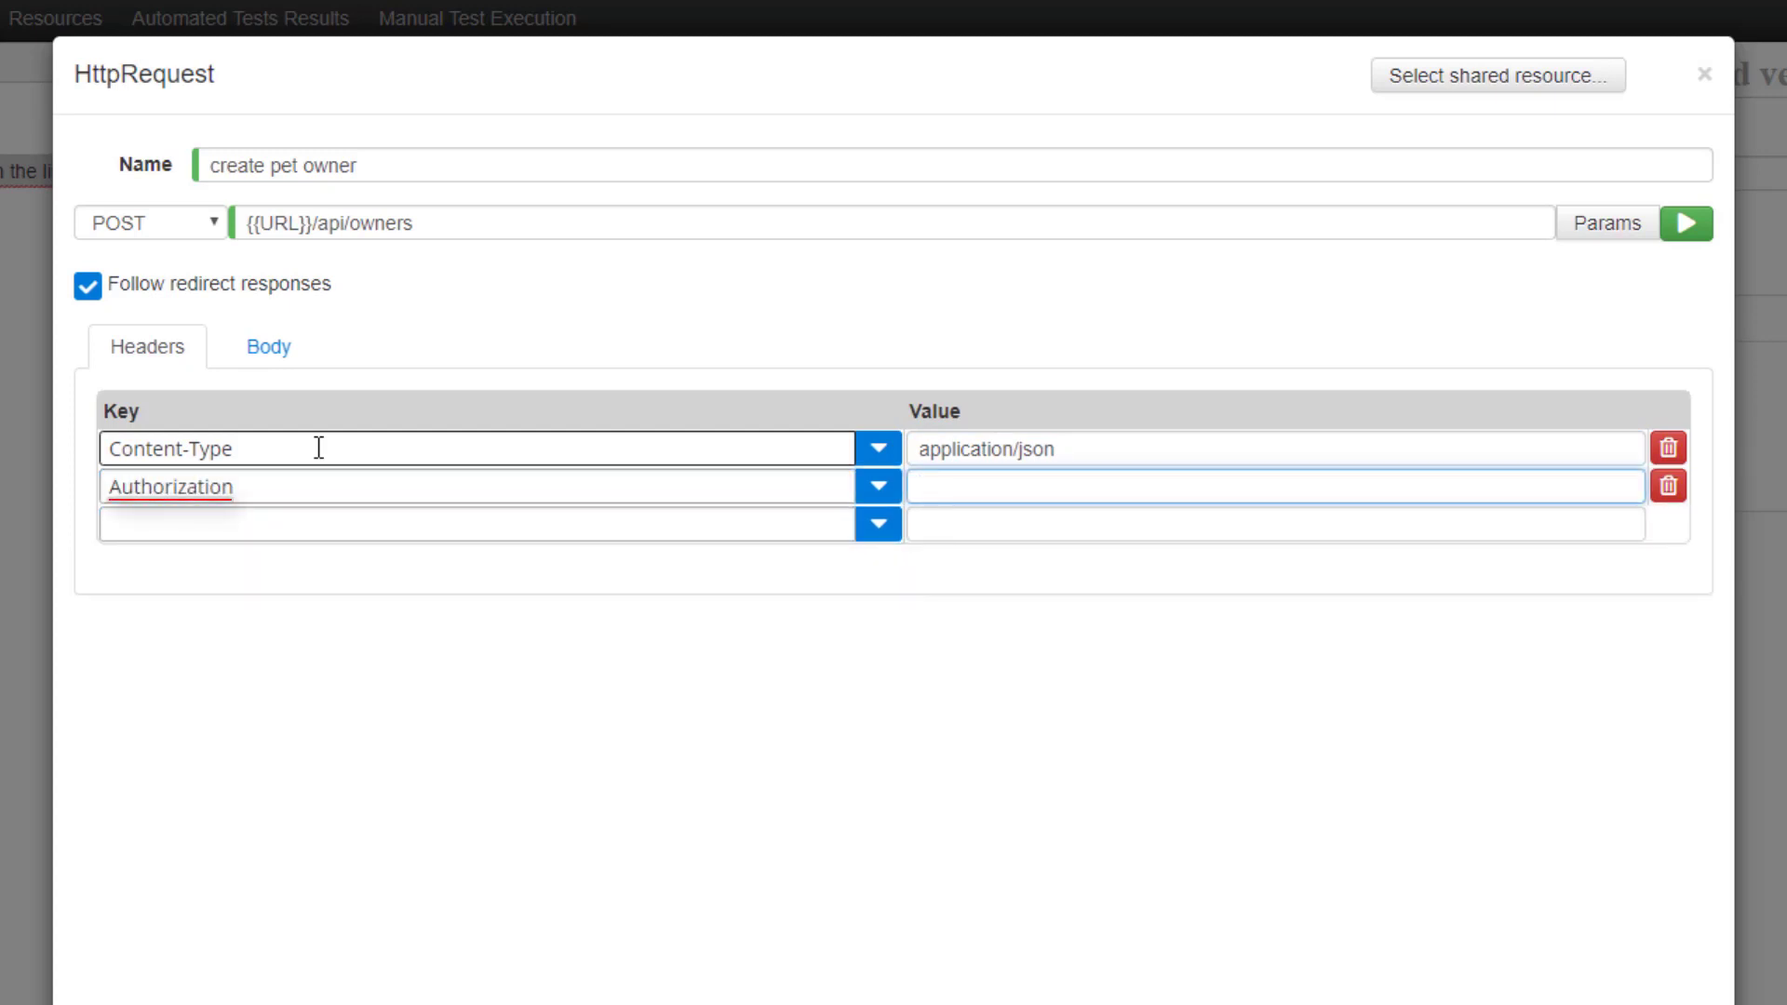
type("Basic ")
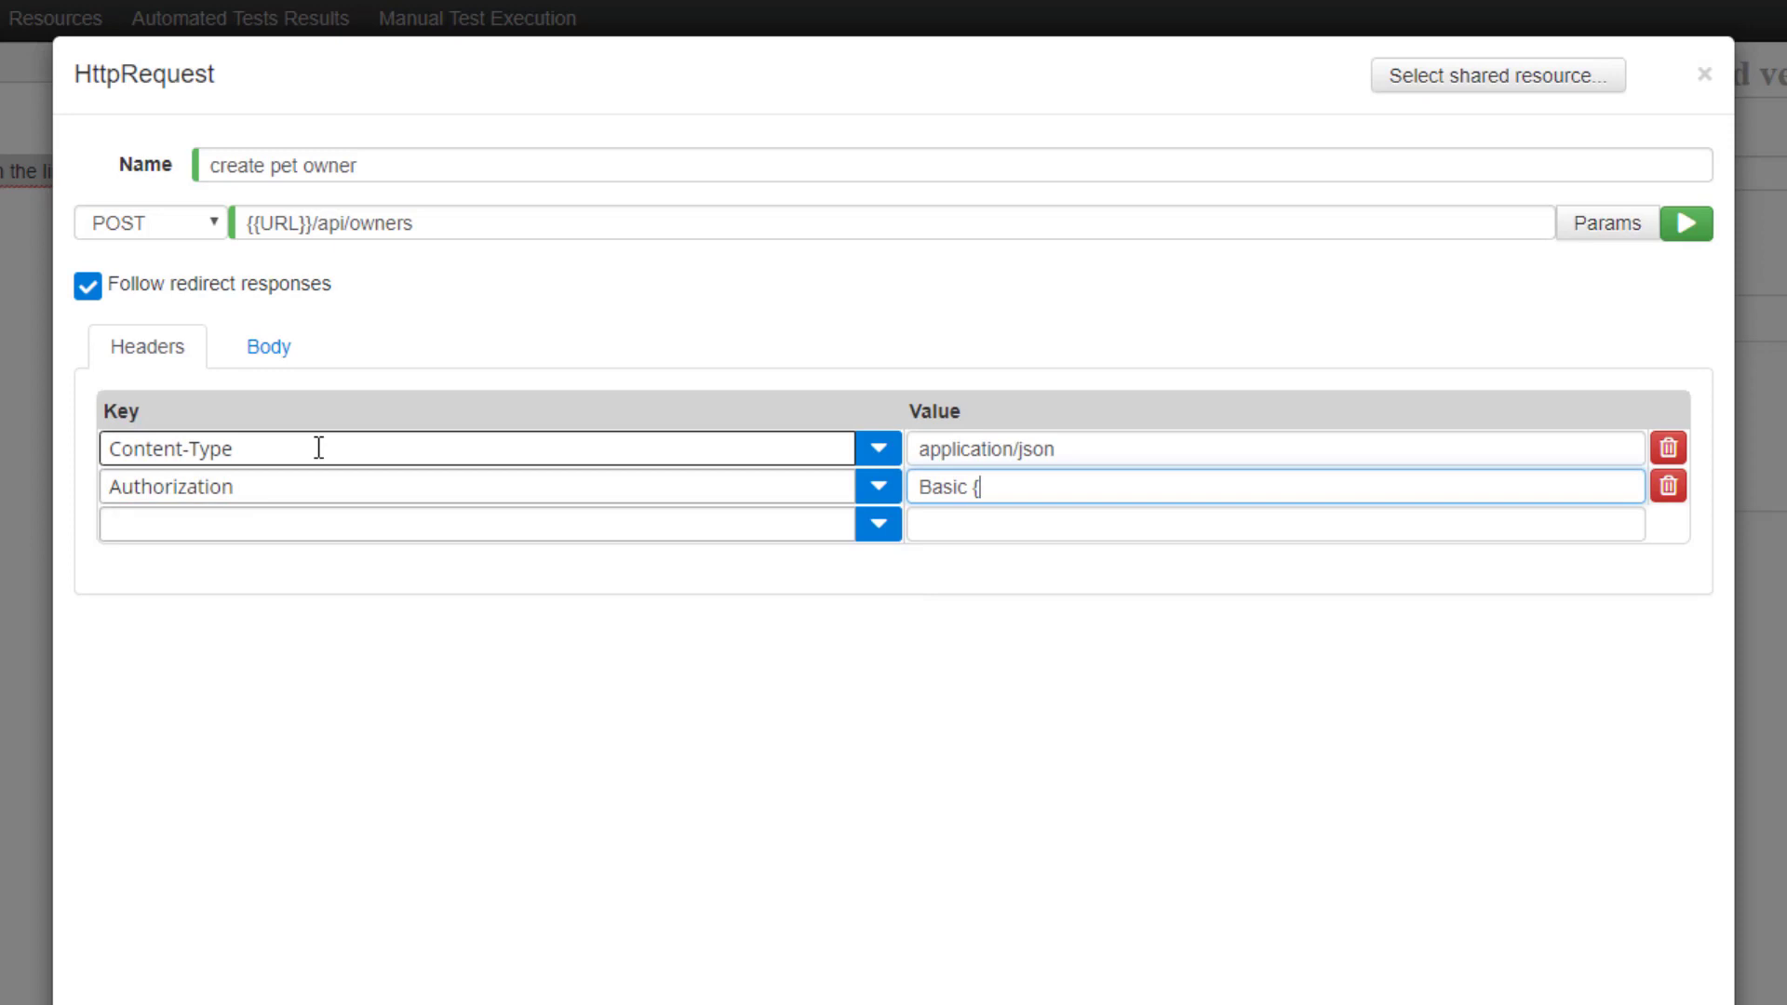
type("{{")
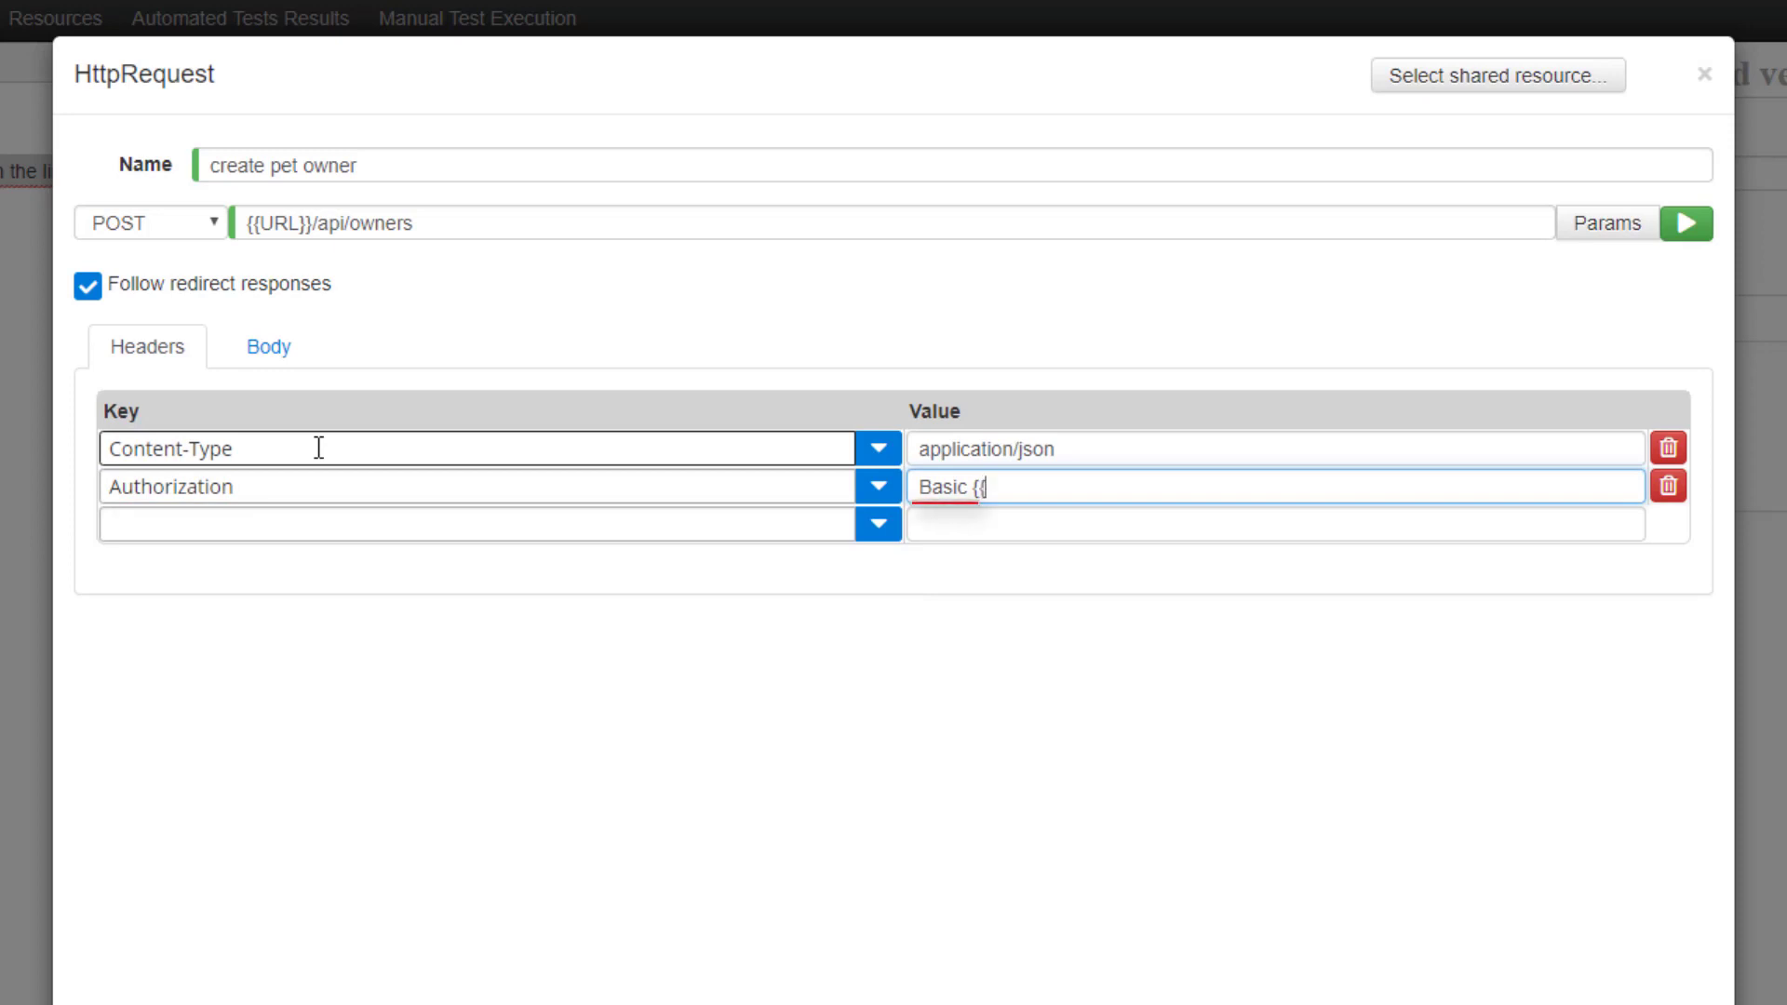
type("AUTH_TO")
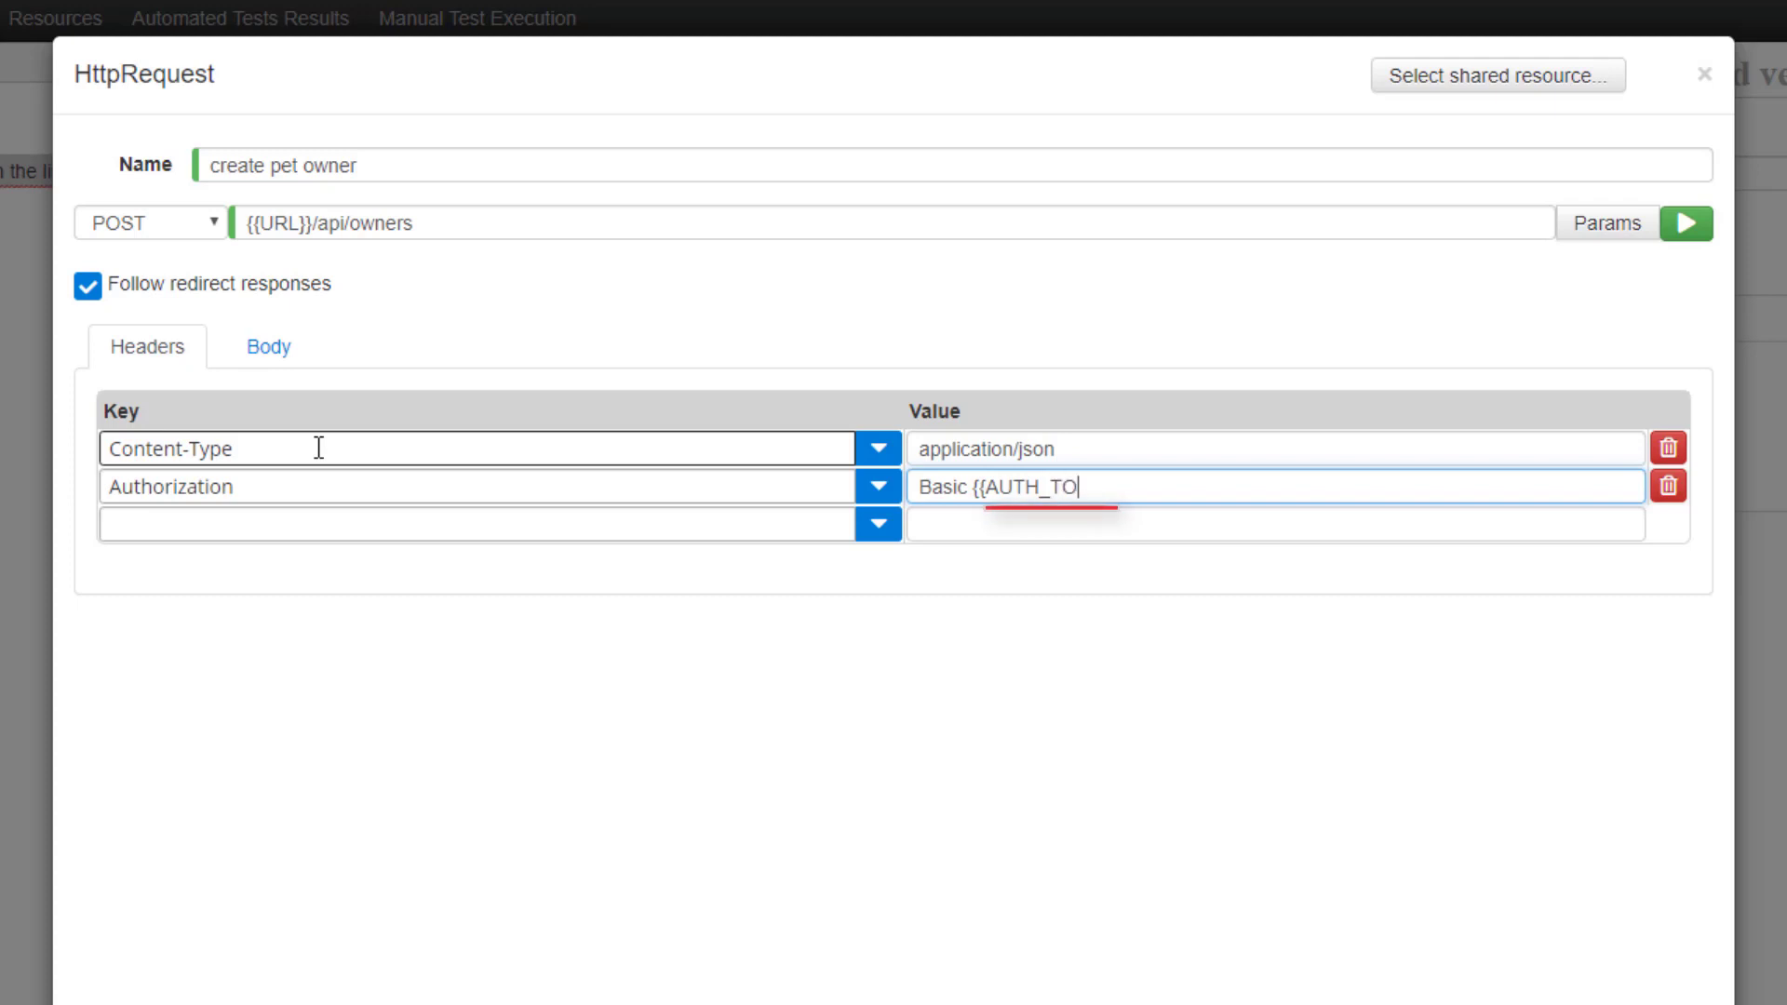
type("KEN}")
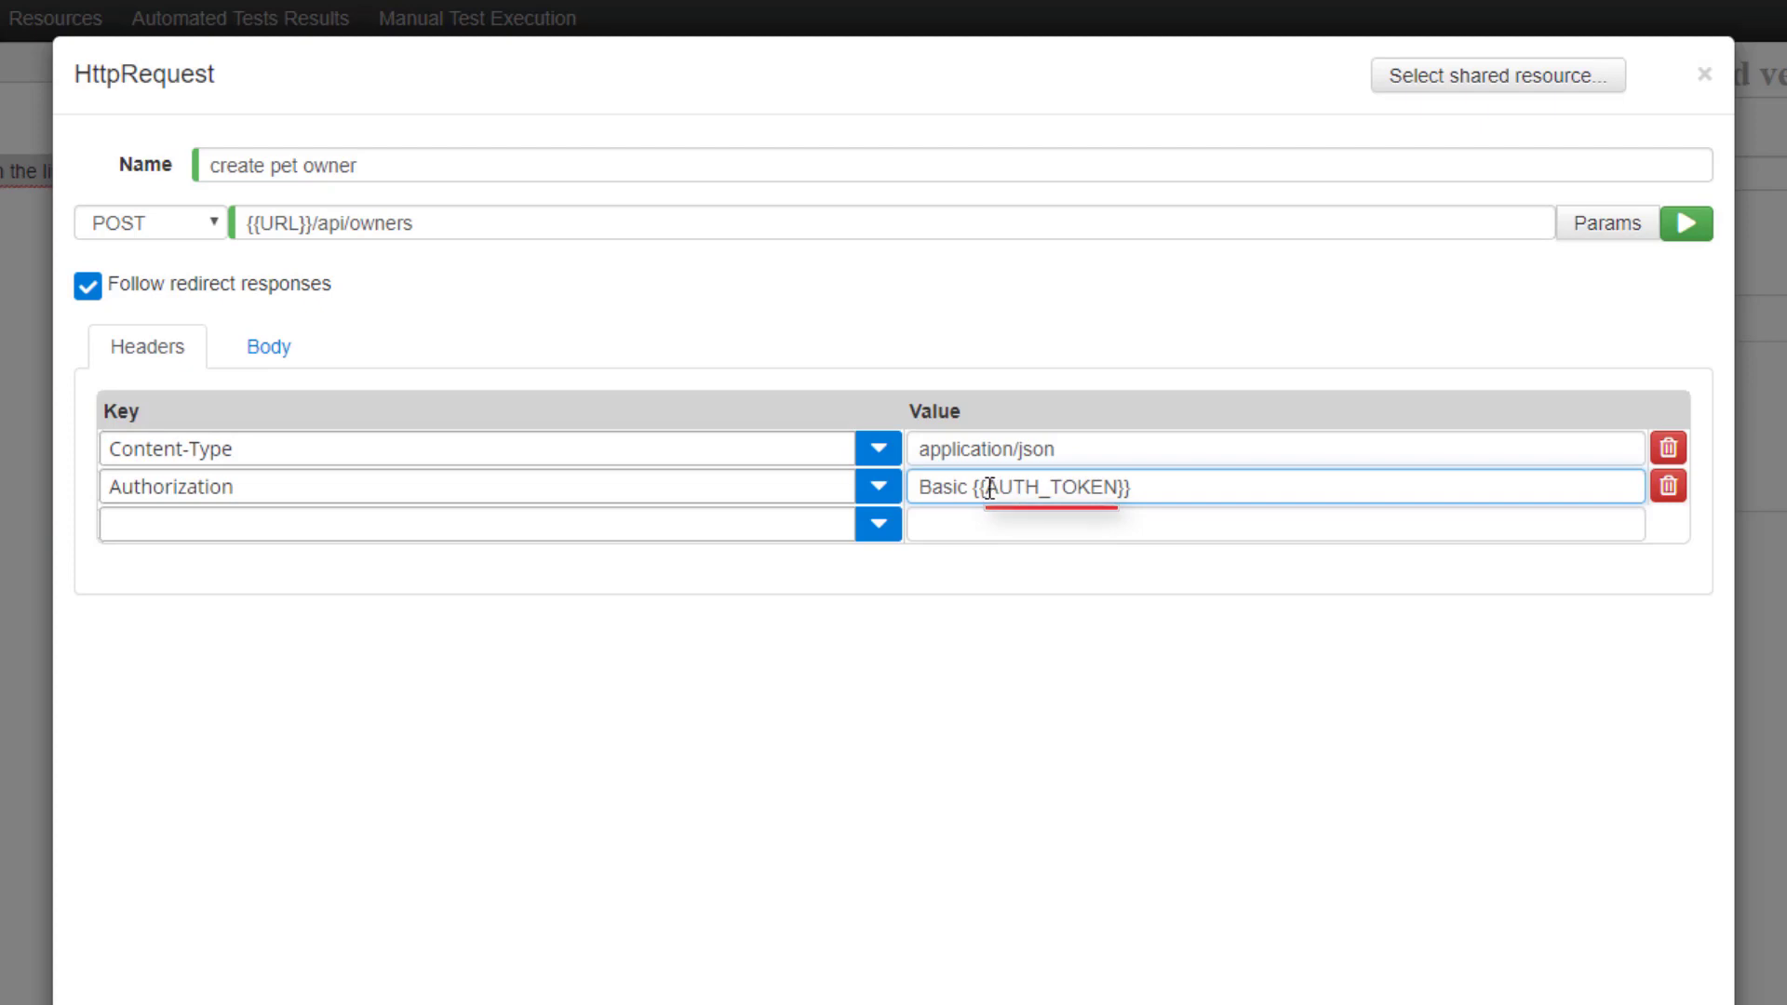
left_click_drag(983, 487, 1120, 490)
left_click(1145, 486)
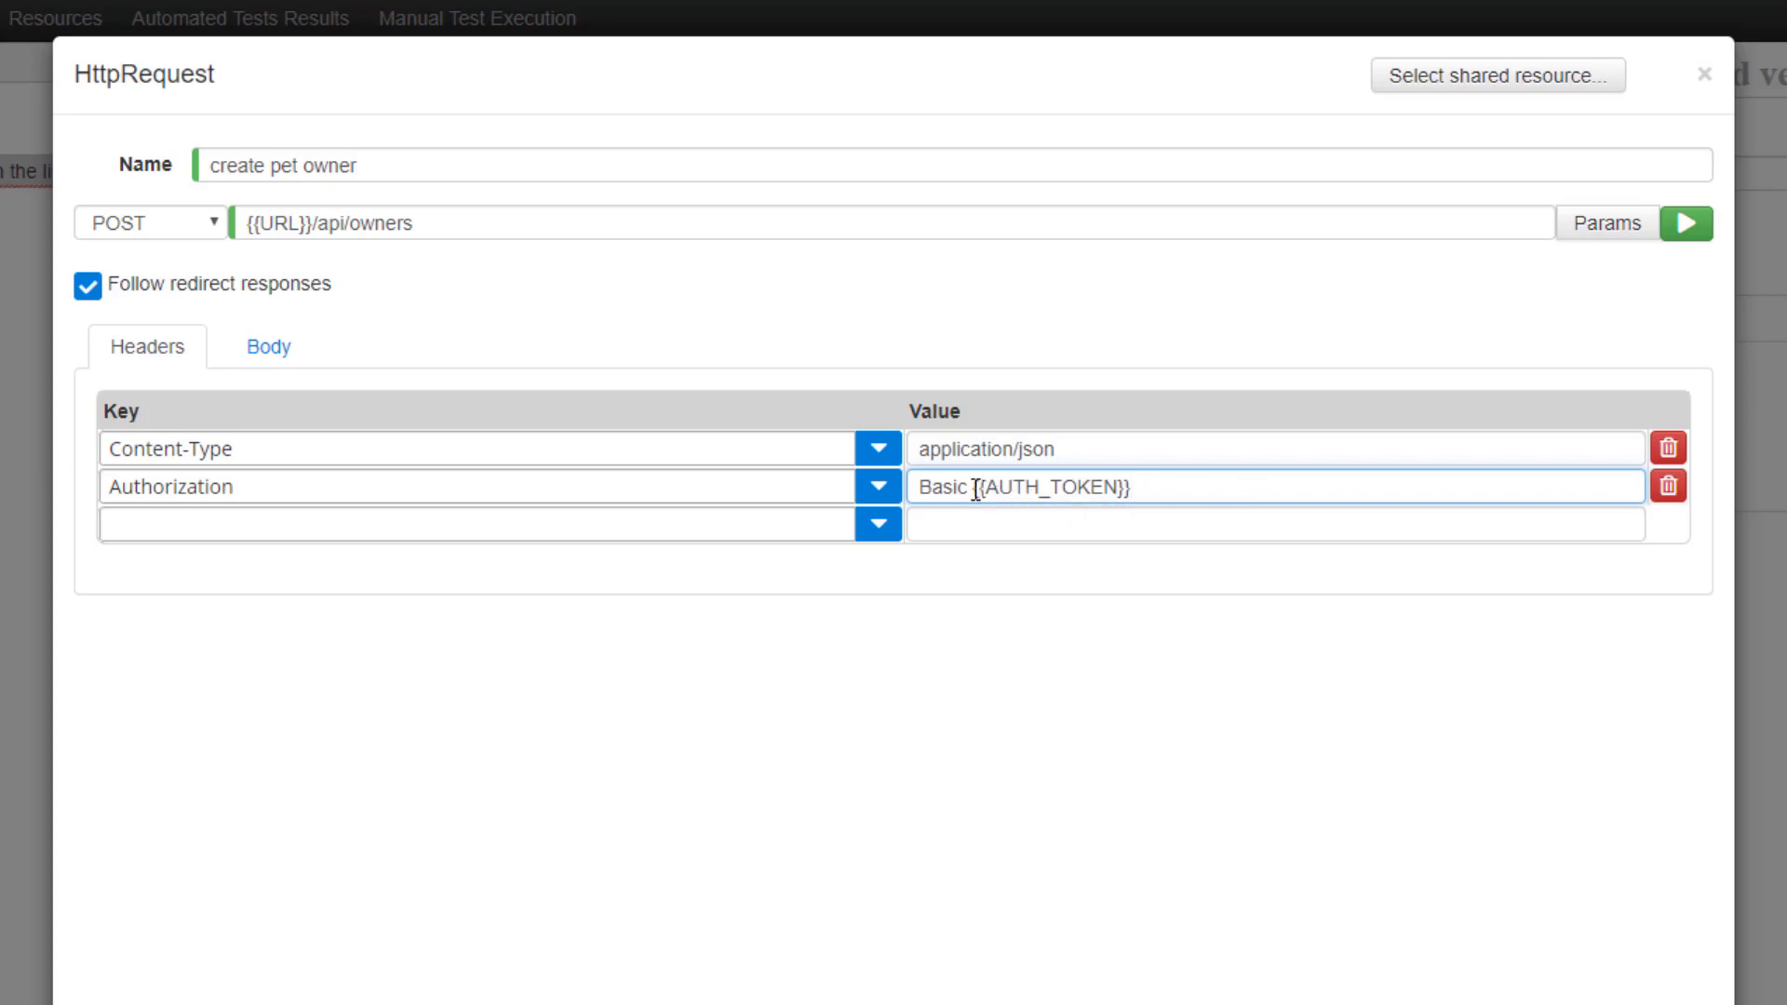
left_click_drag(976, 489, 989, 491)
left_click_drag(1117, 489, 1125, 488)
left_click(300, 351)
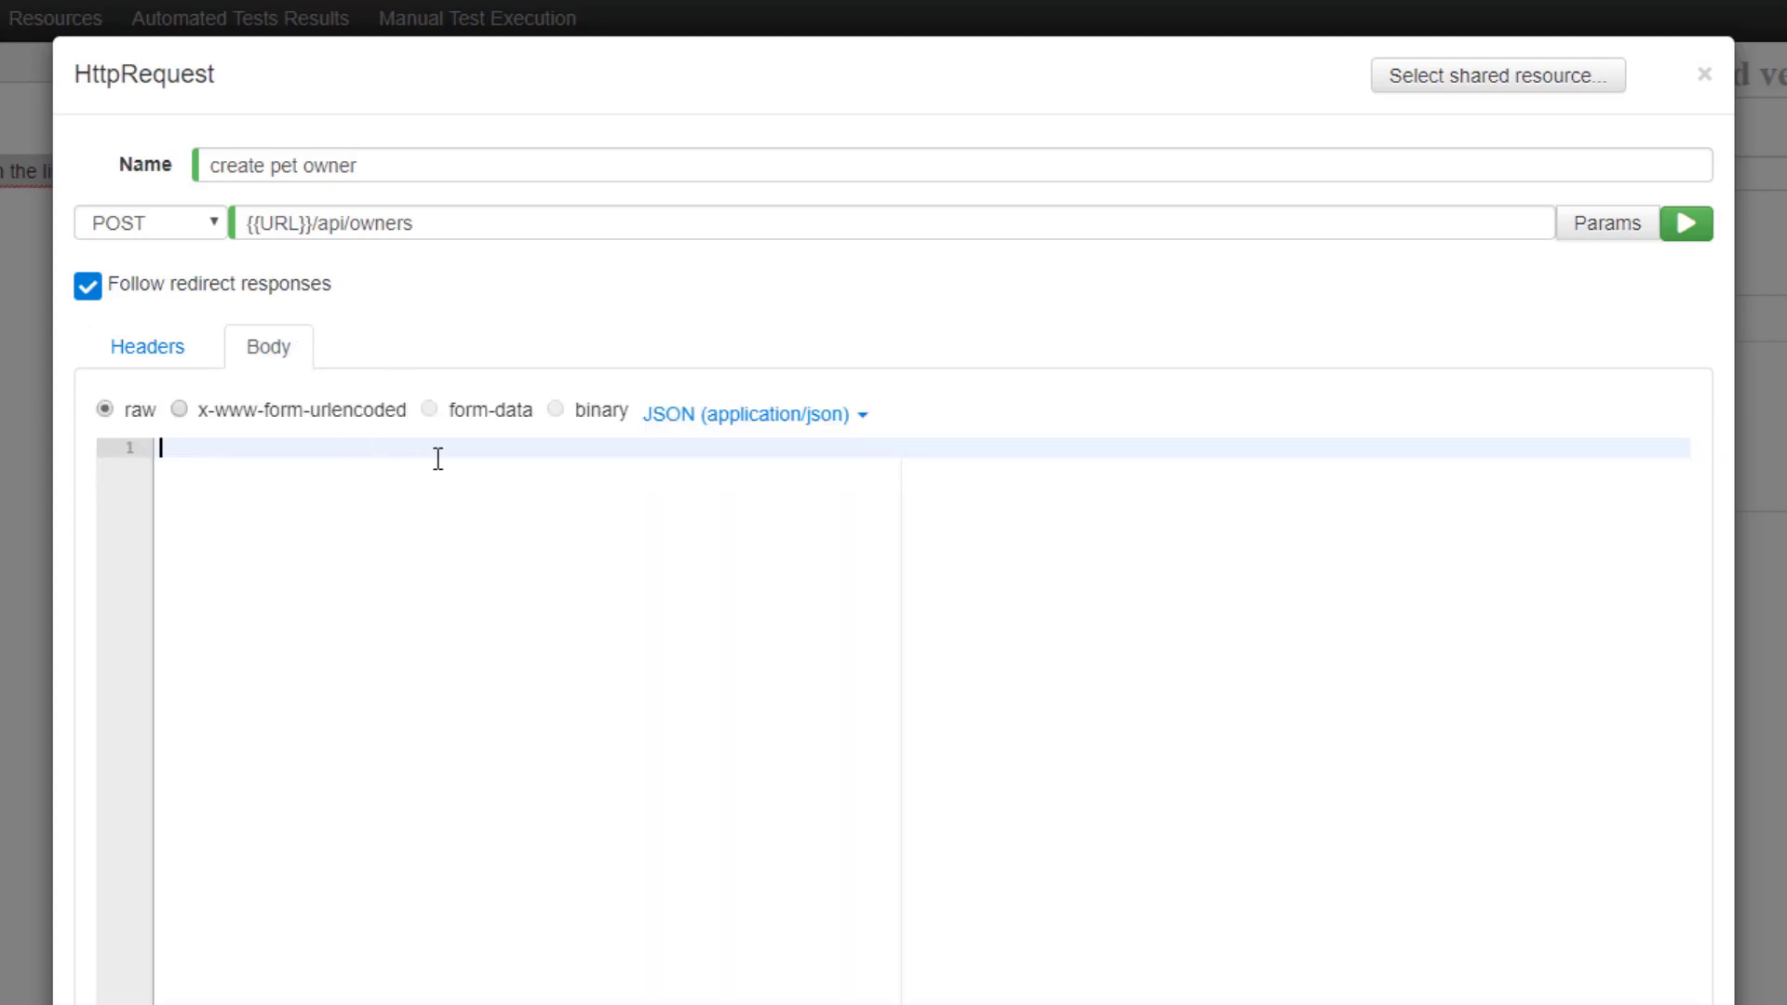
Start the JSON body with the owner's firstName and lastName fields.
type("{")
key("Return")
type("\"")
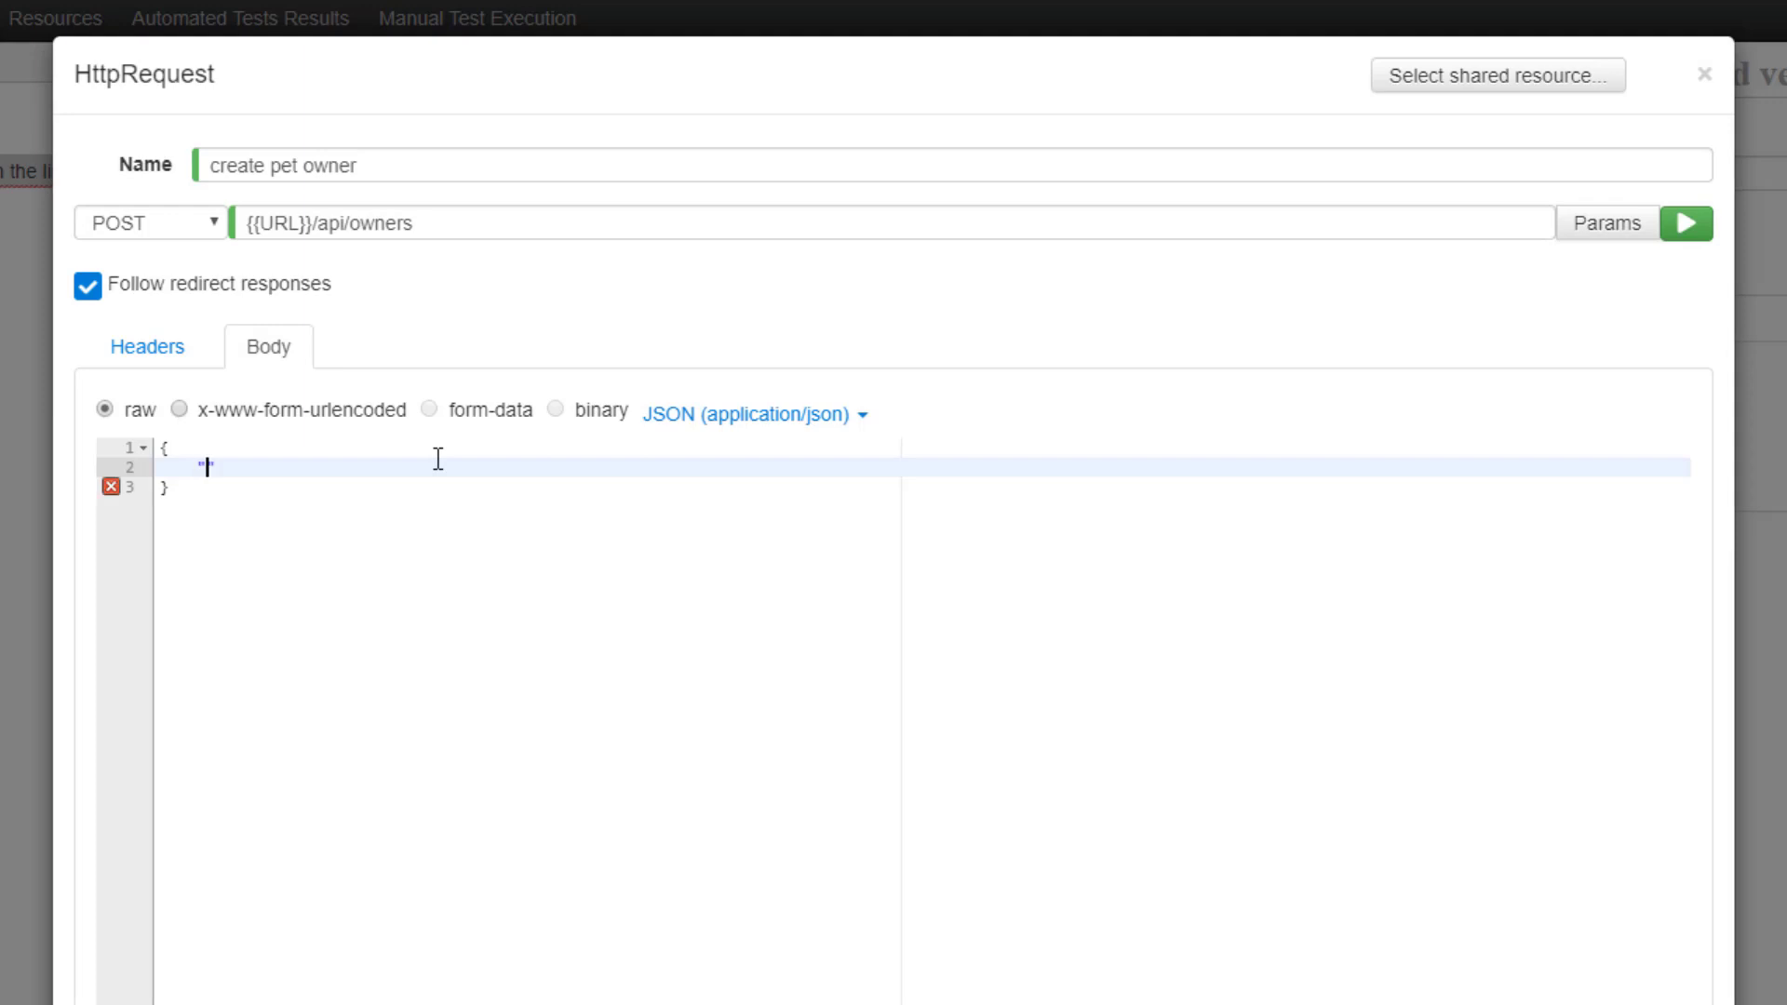
type("firstName\": \"John\",")
key("Return")
type("\"lastName\": \"Smith\"")
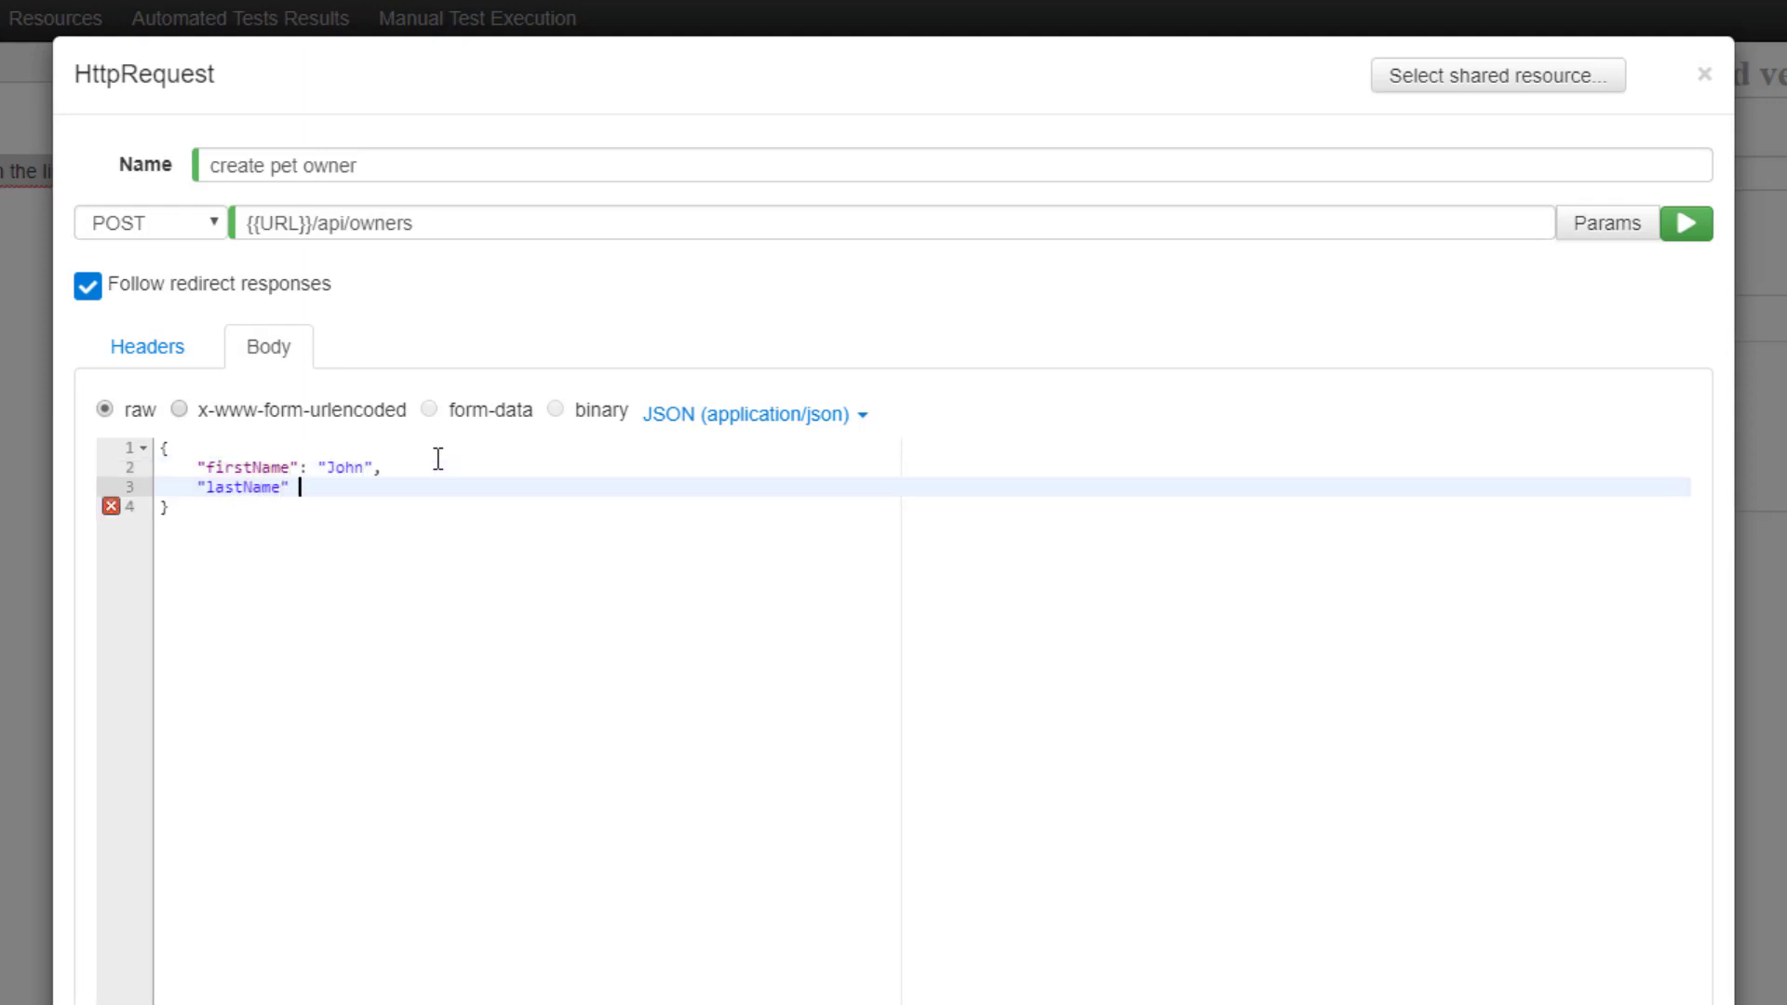
key("Up")
key("Down")
key("End")
type(",")
Add the owner's address, city and telephone fields, then confirm the request.
key("Return")
type("\"")
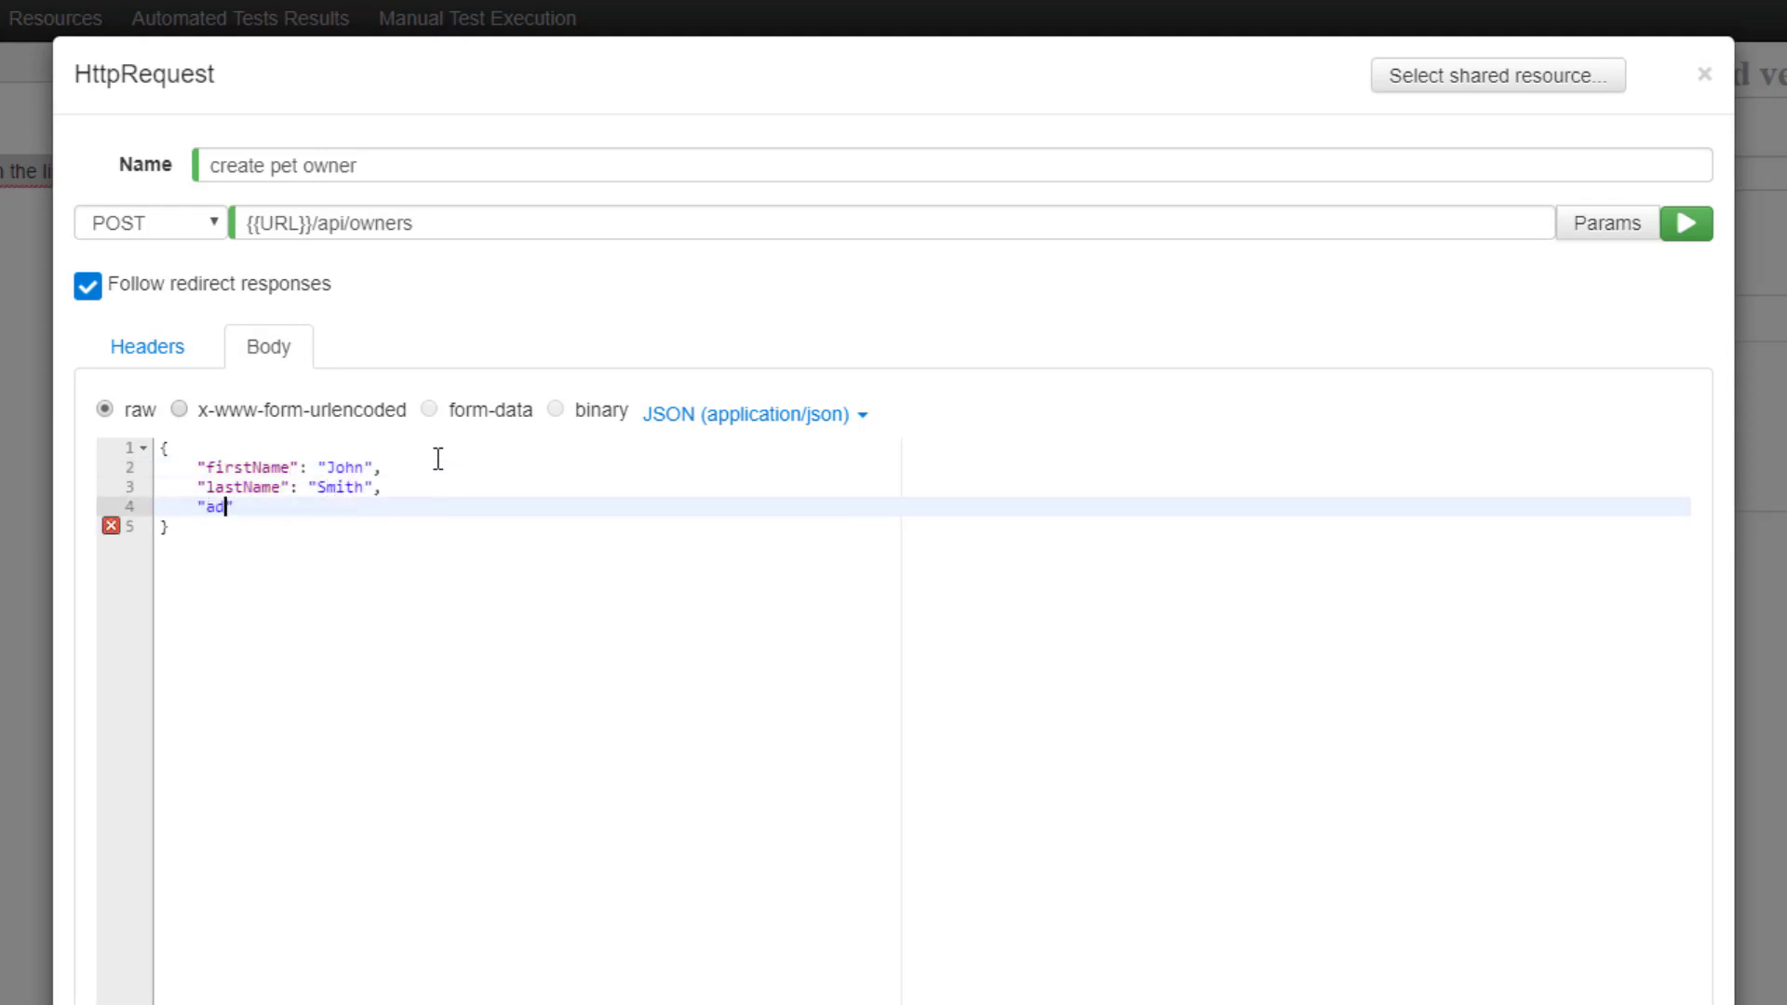
key("Return")
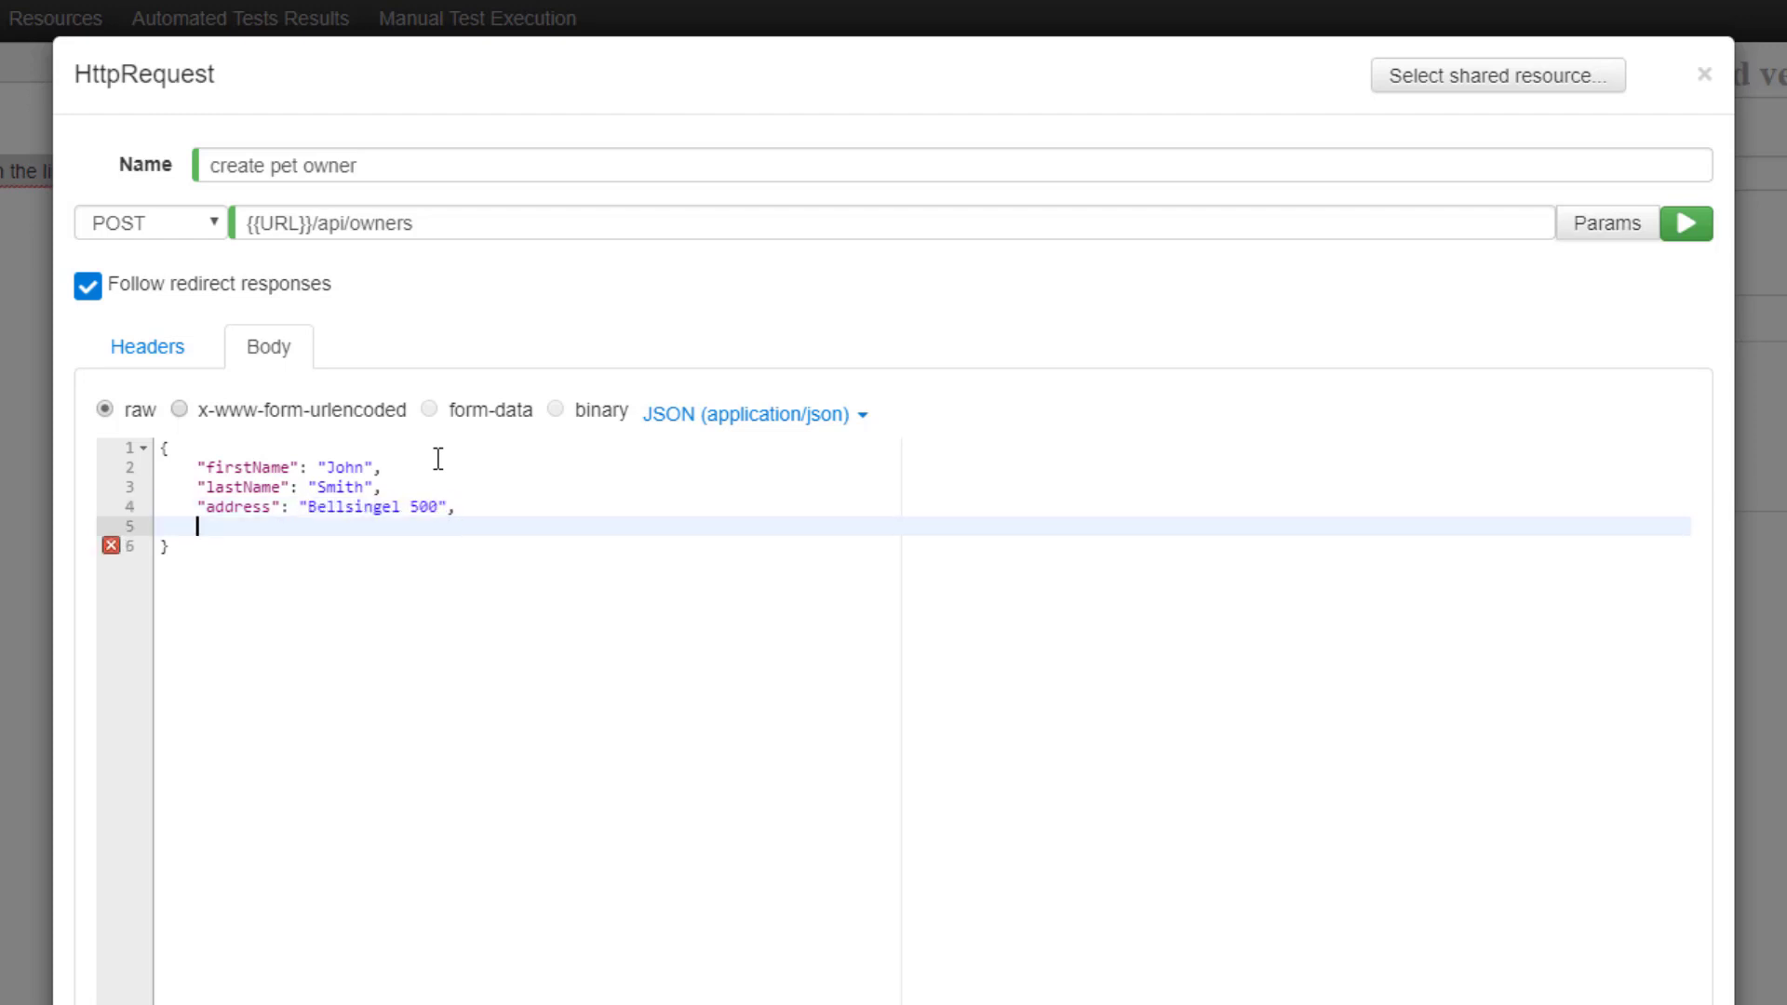
type("\"city\": \"Amsterdam\",")
key("Return")
type("\"telephone\": \"")
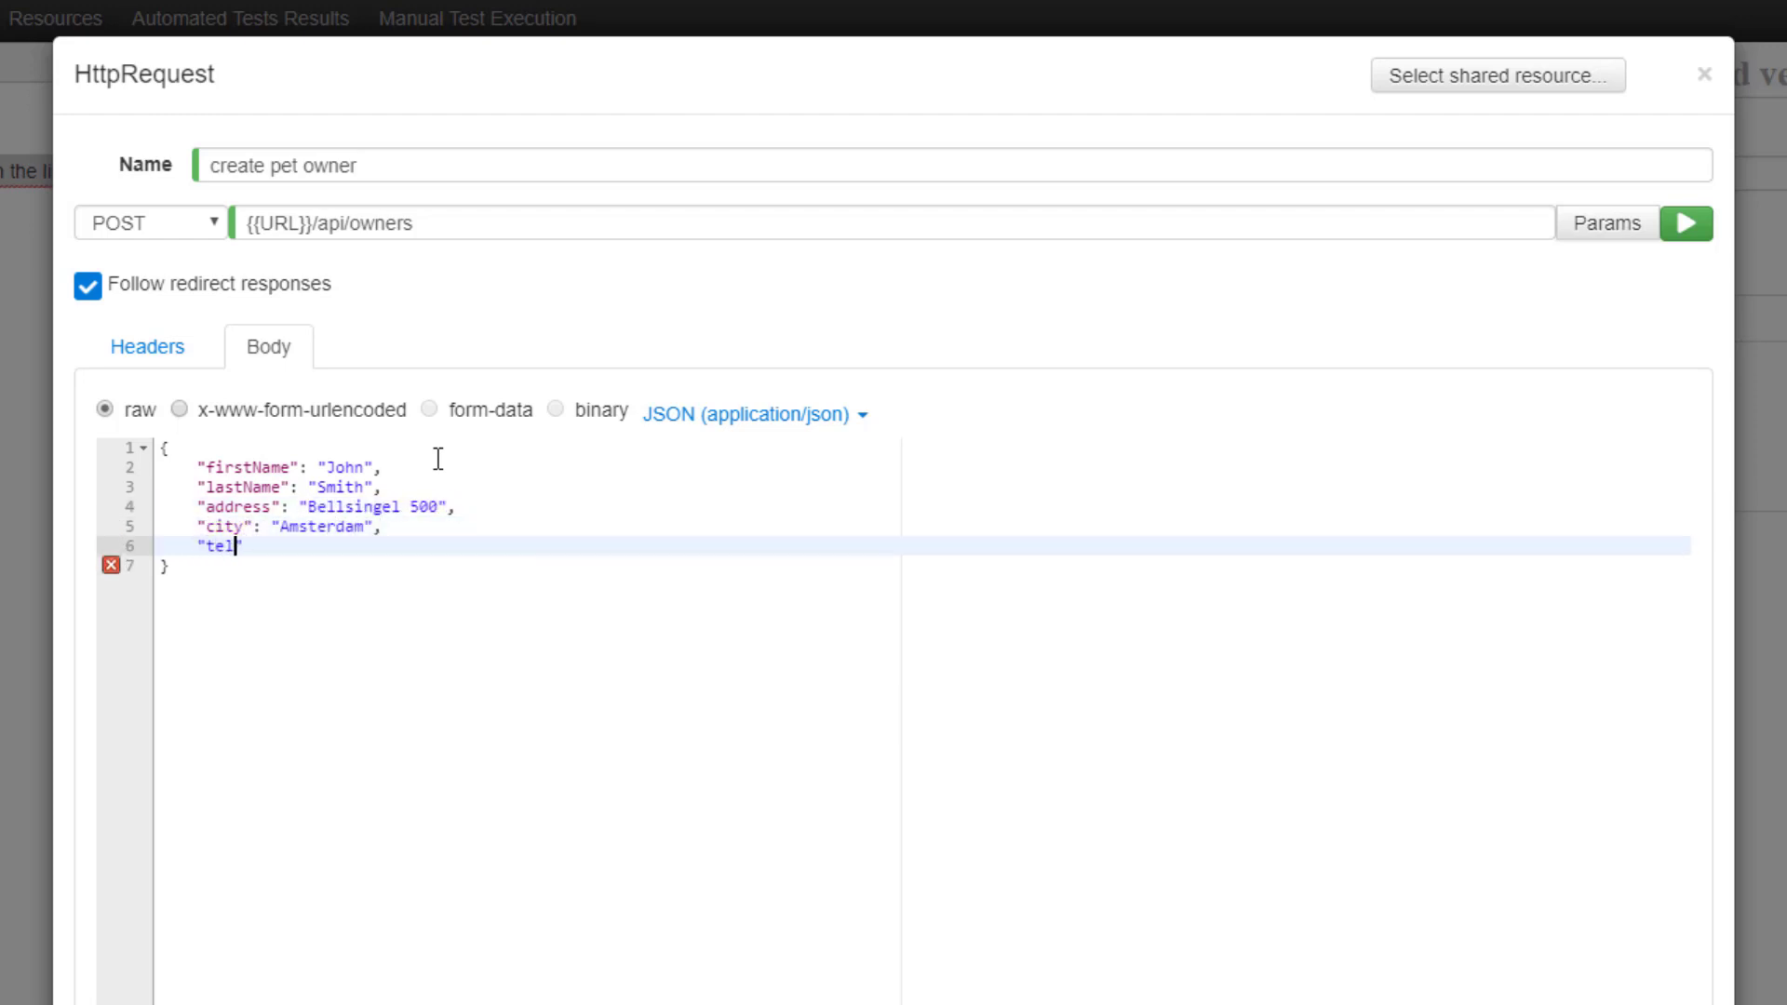
type("0123456789")
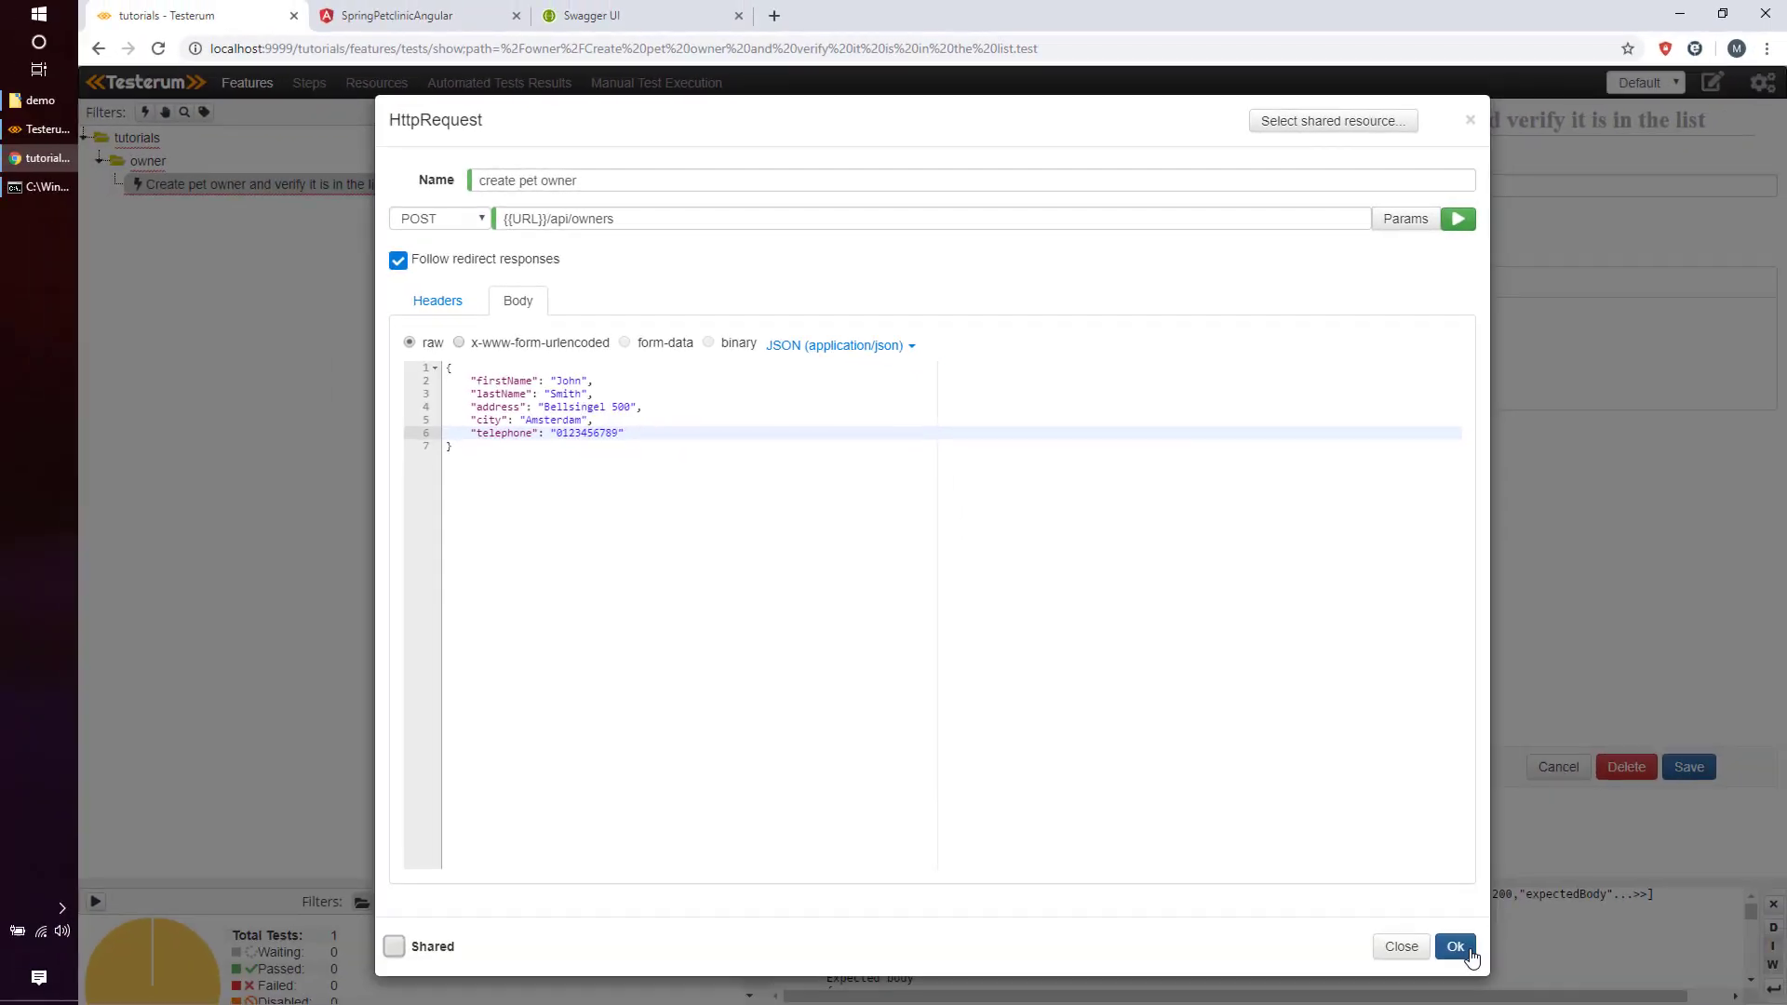
left_click(1457, 944)
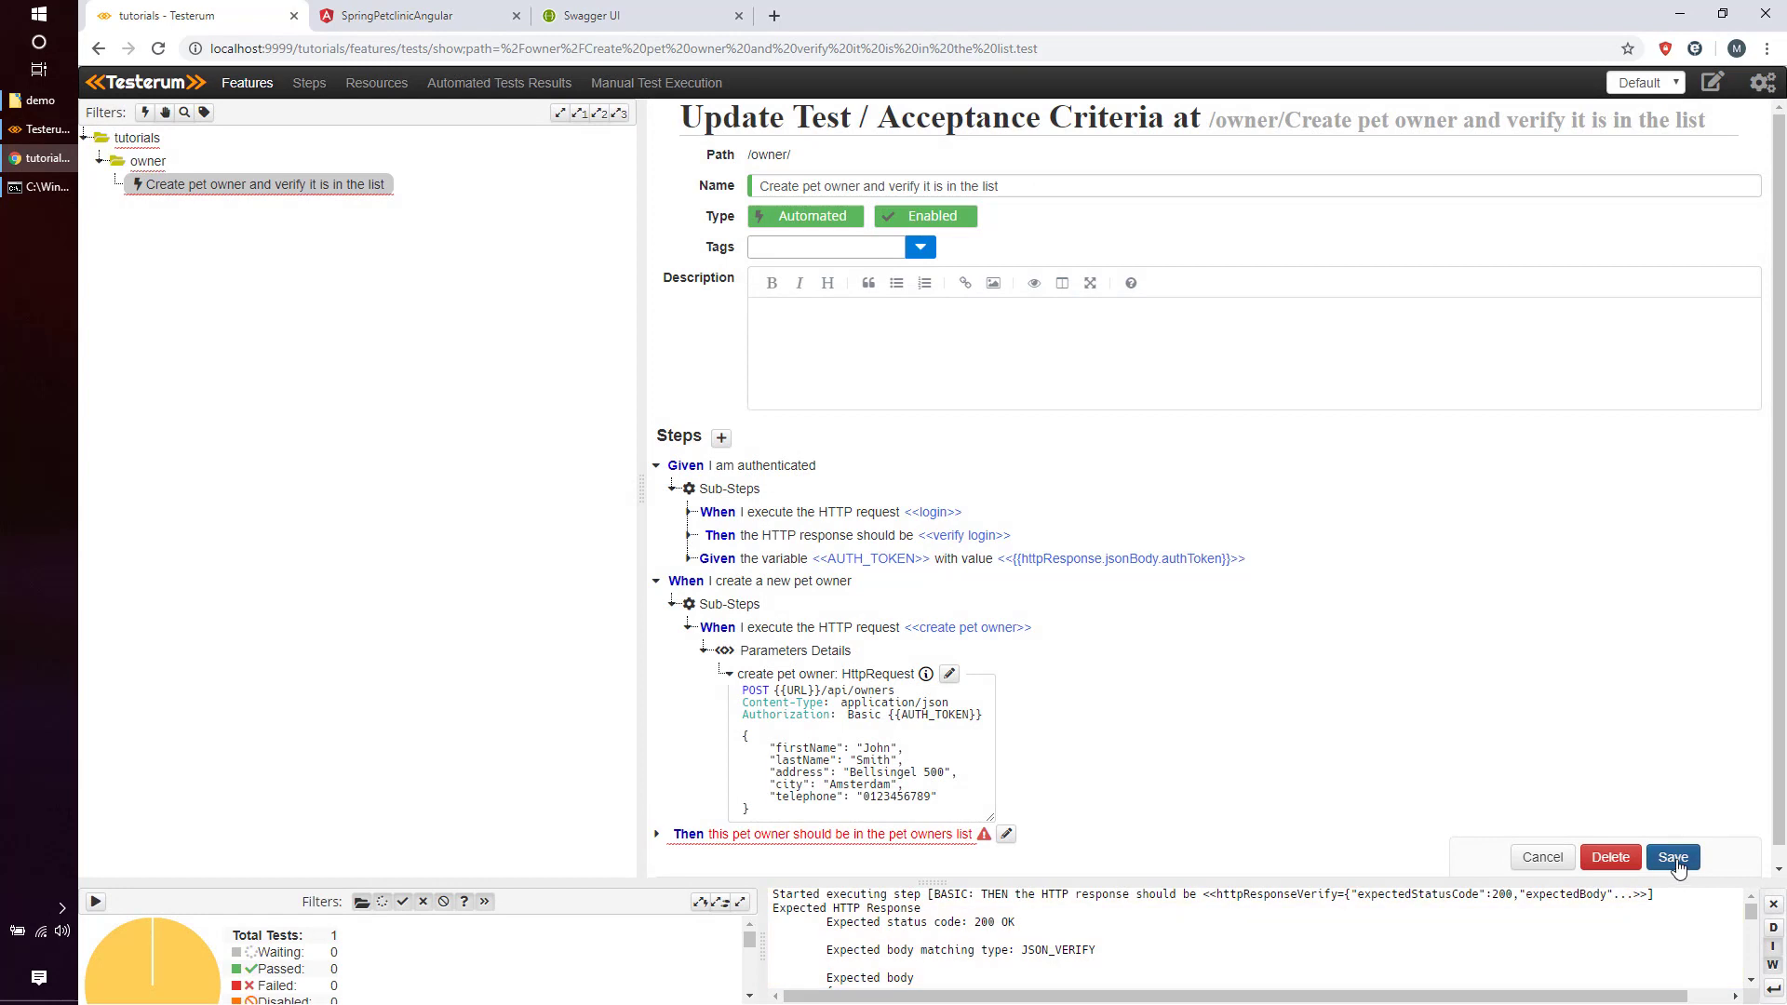
Save the test and run it.
left_click(1673, 858)
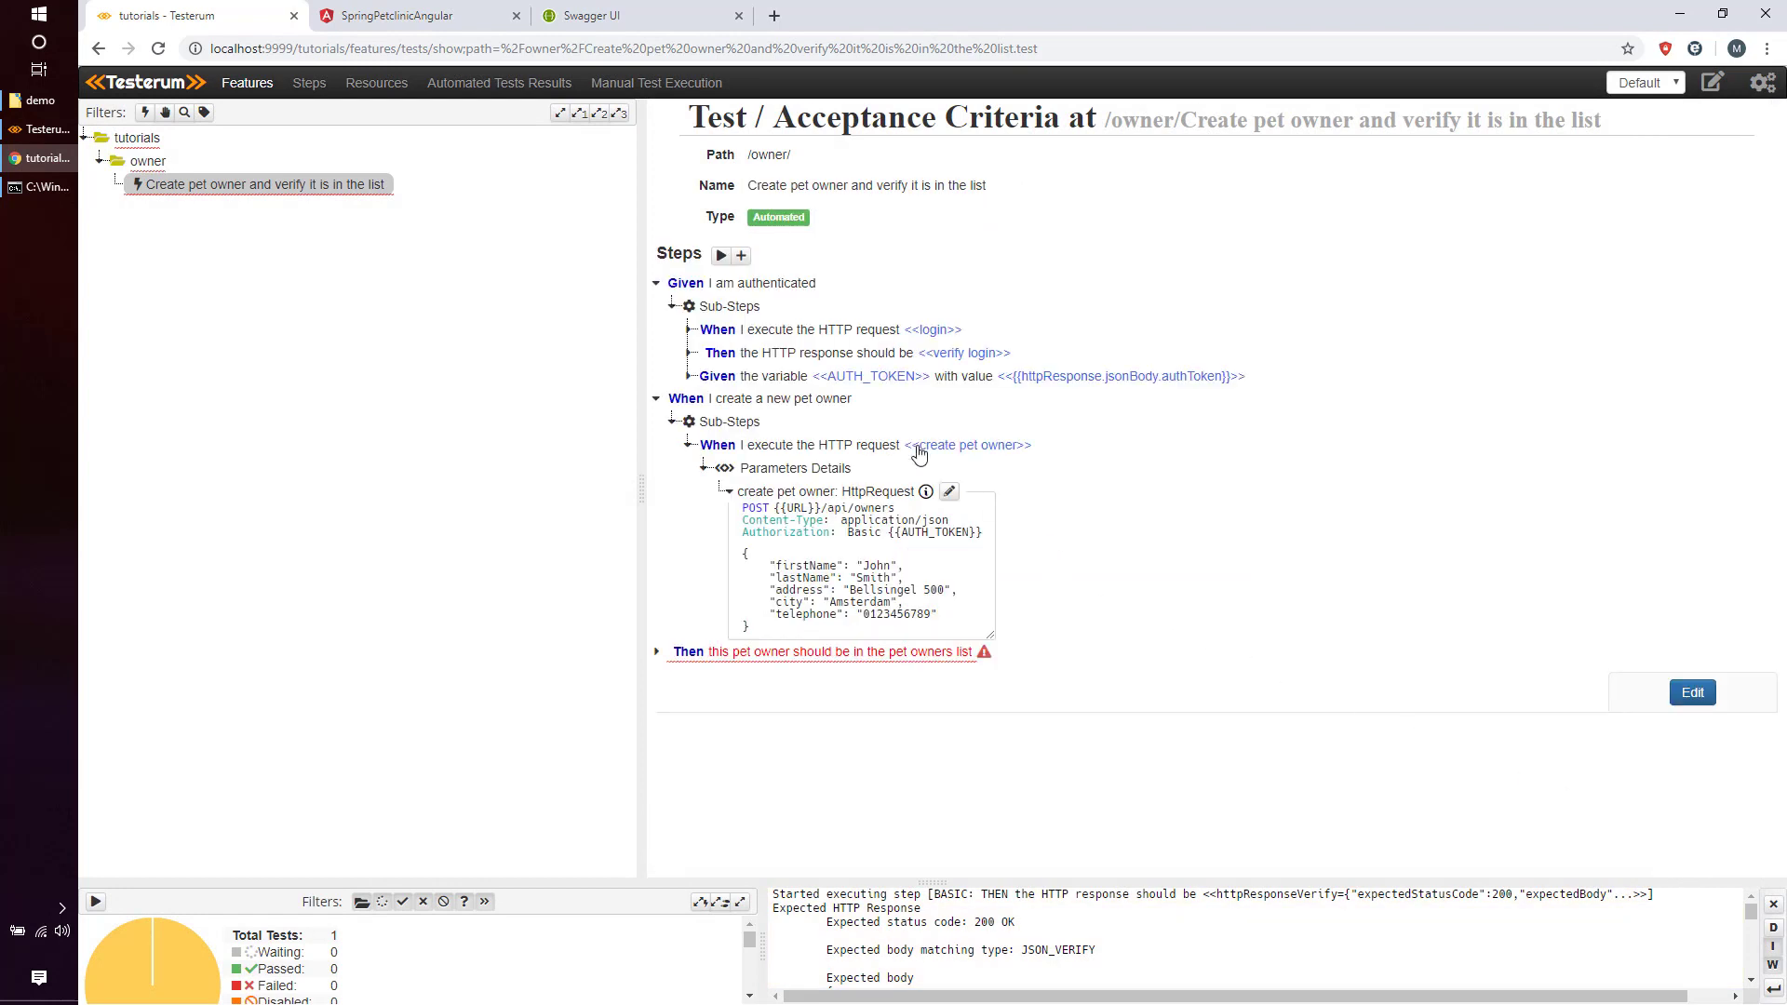
left_click(722, 256)
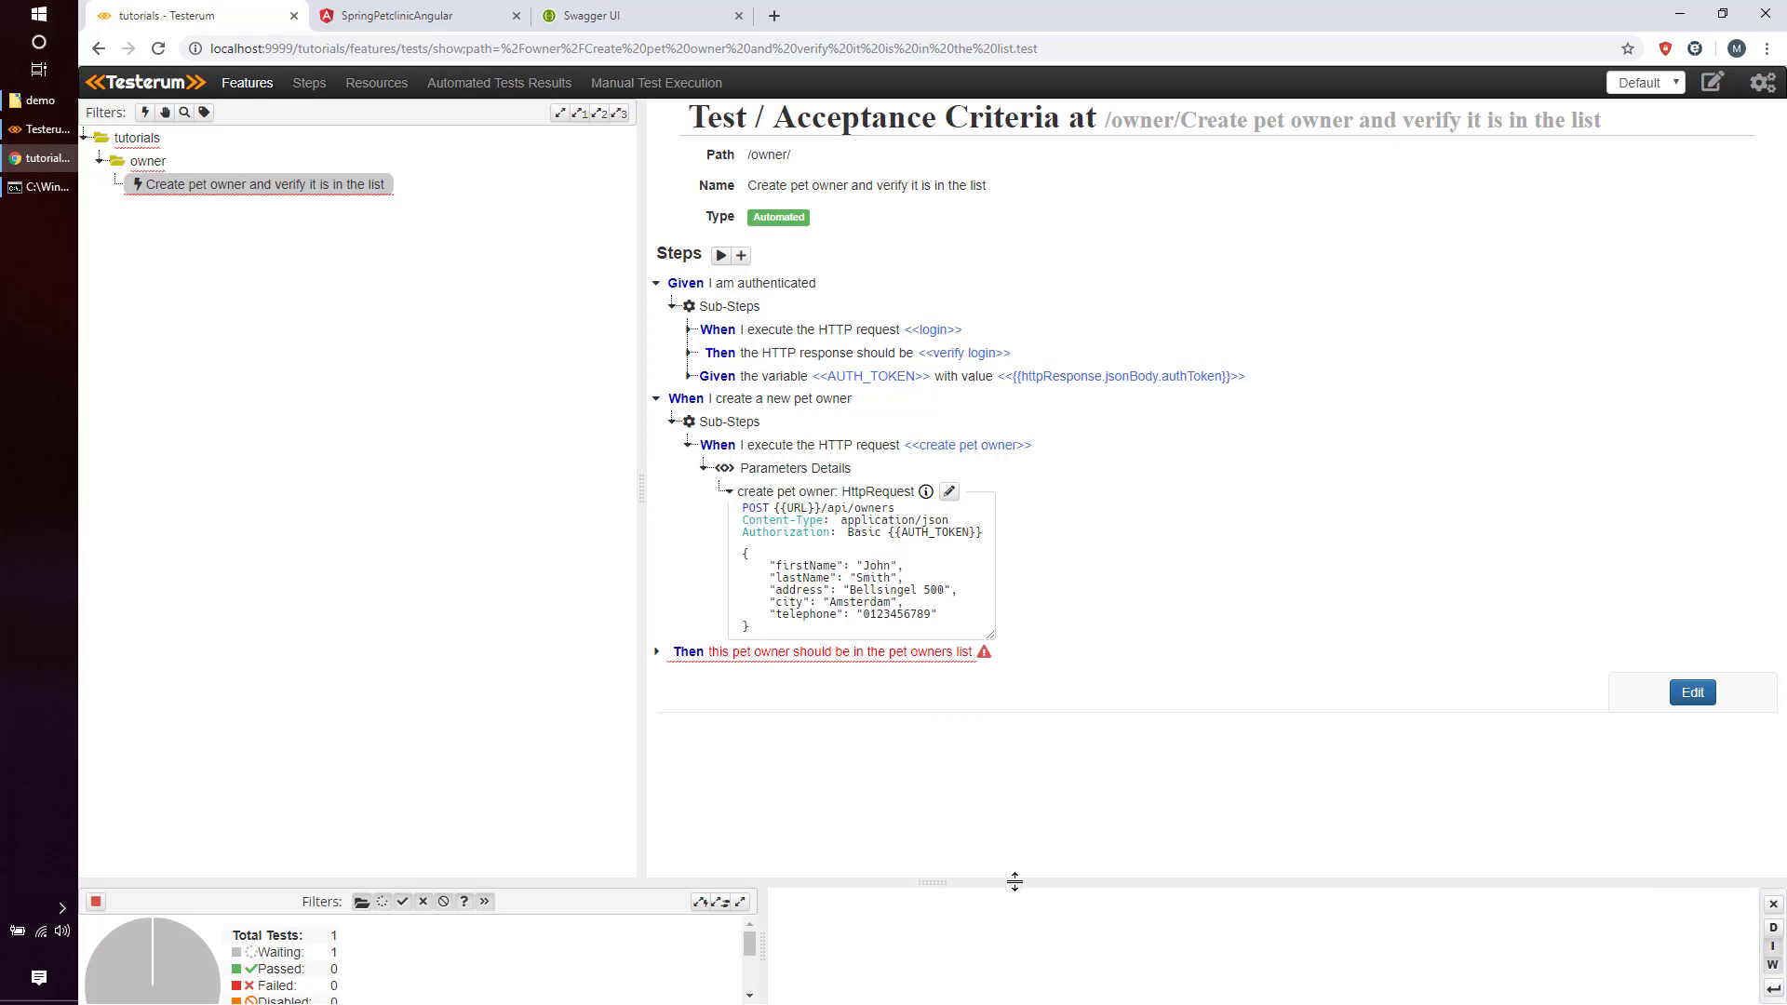
left_click_drag(1010, 880, 948, 633)
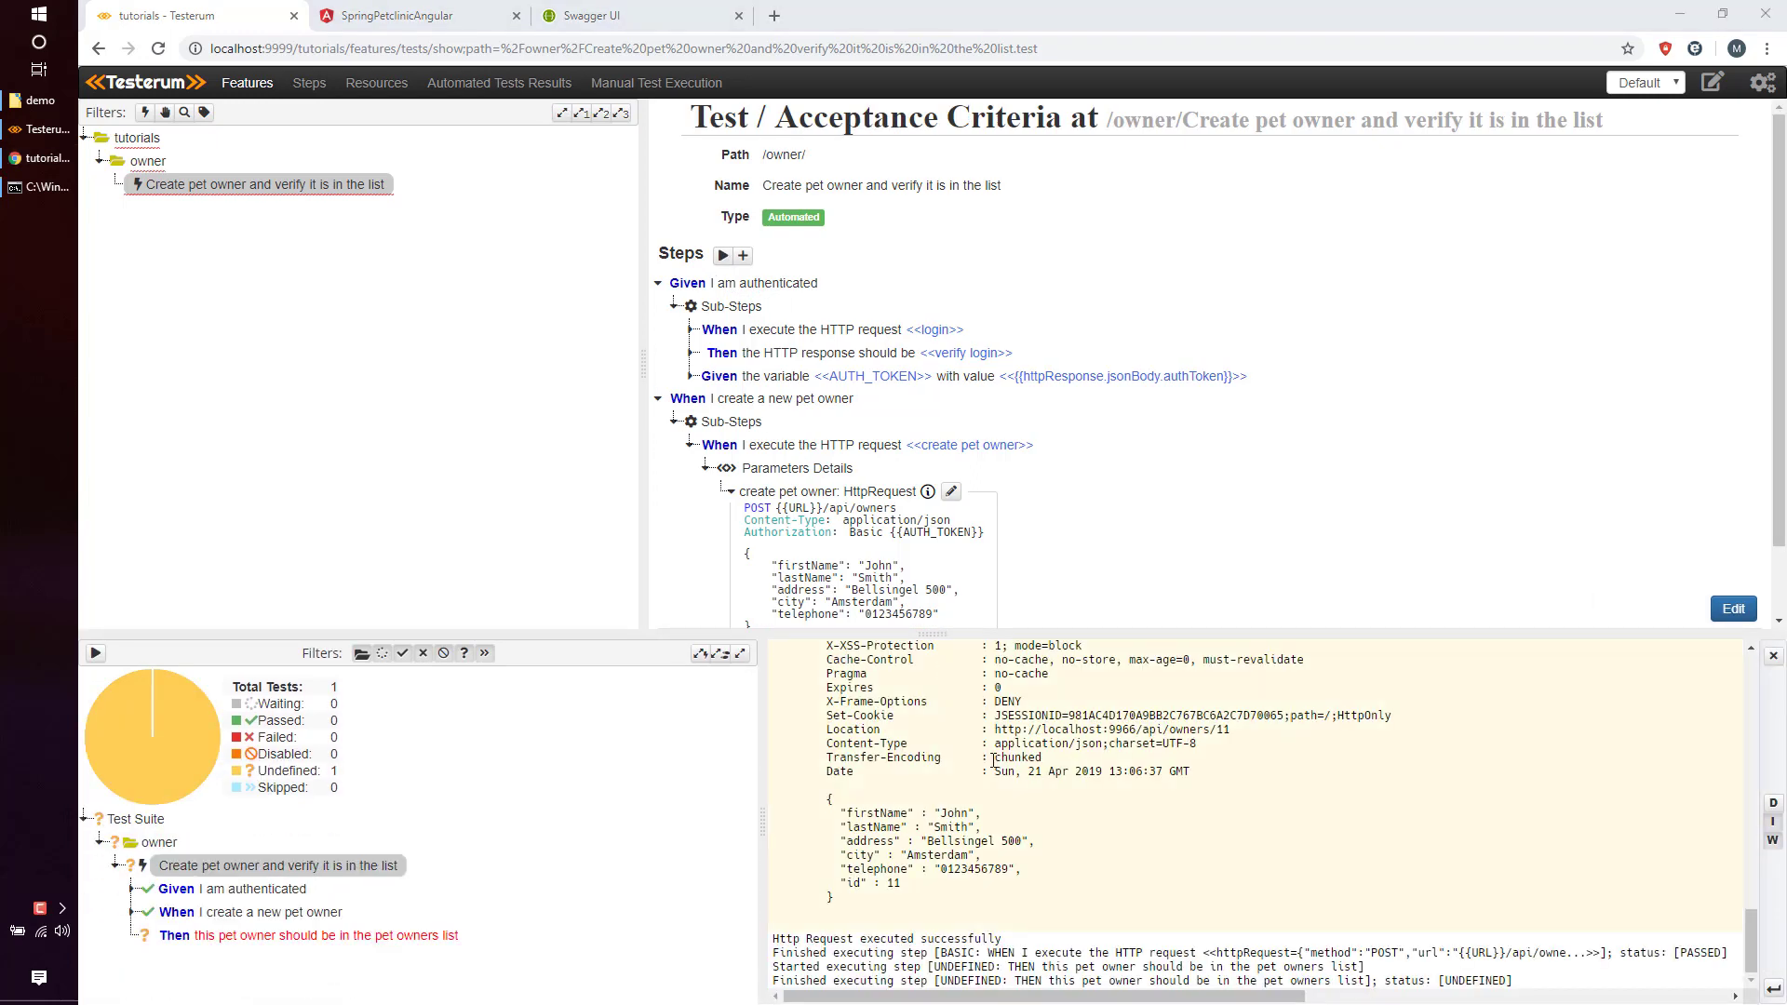
Check the 201 Created result, copy the returned owner JSON, and start a new sub-step.
scroll(994, 762, "up", 4)
scroll(1080, 748, "down", 4)
scroll(1096, 747, "up", 2)
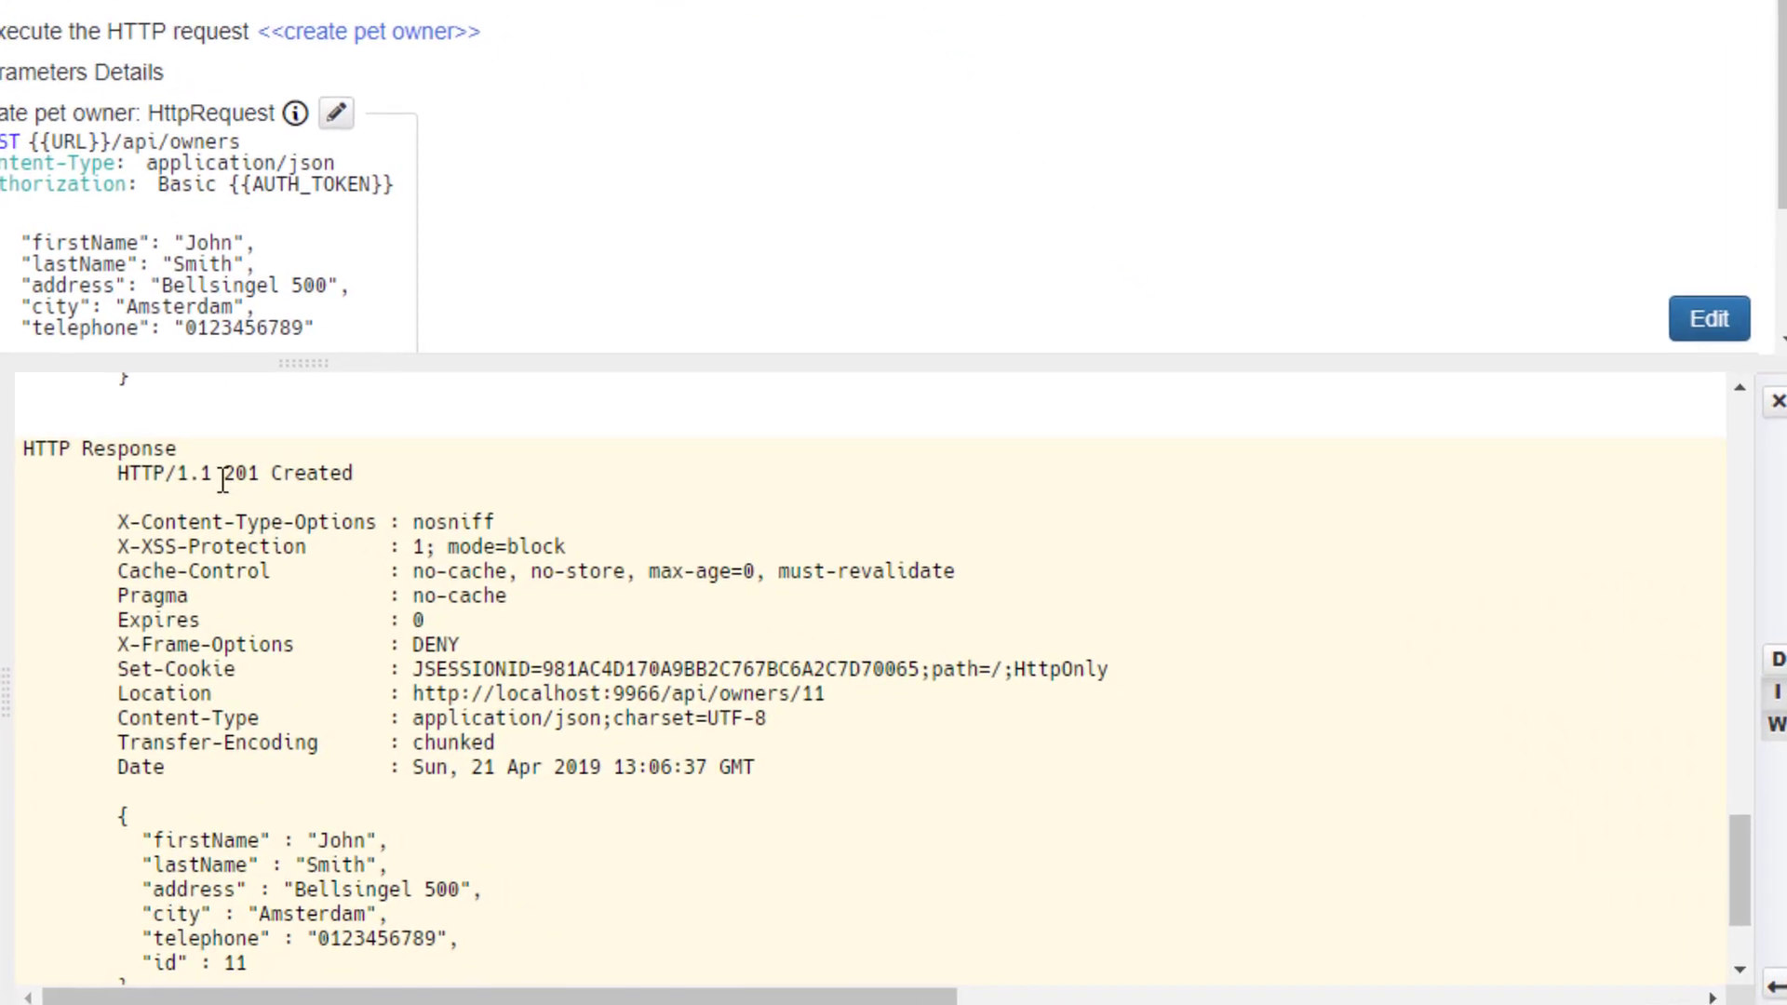
left_click_drag(222, 475, 355, 484)
left_click(470, 590)
scroll(470, 592, "down", 2)
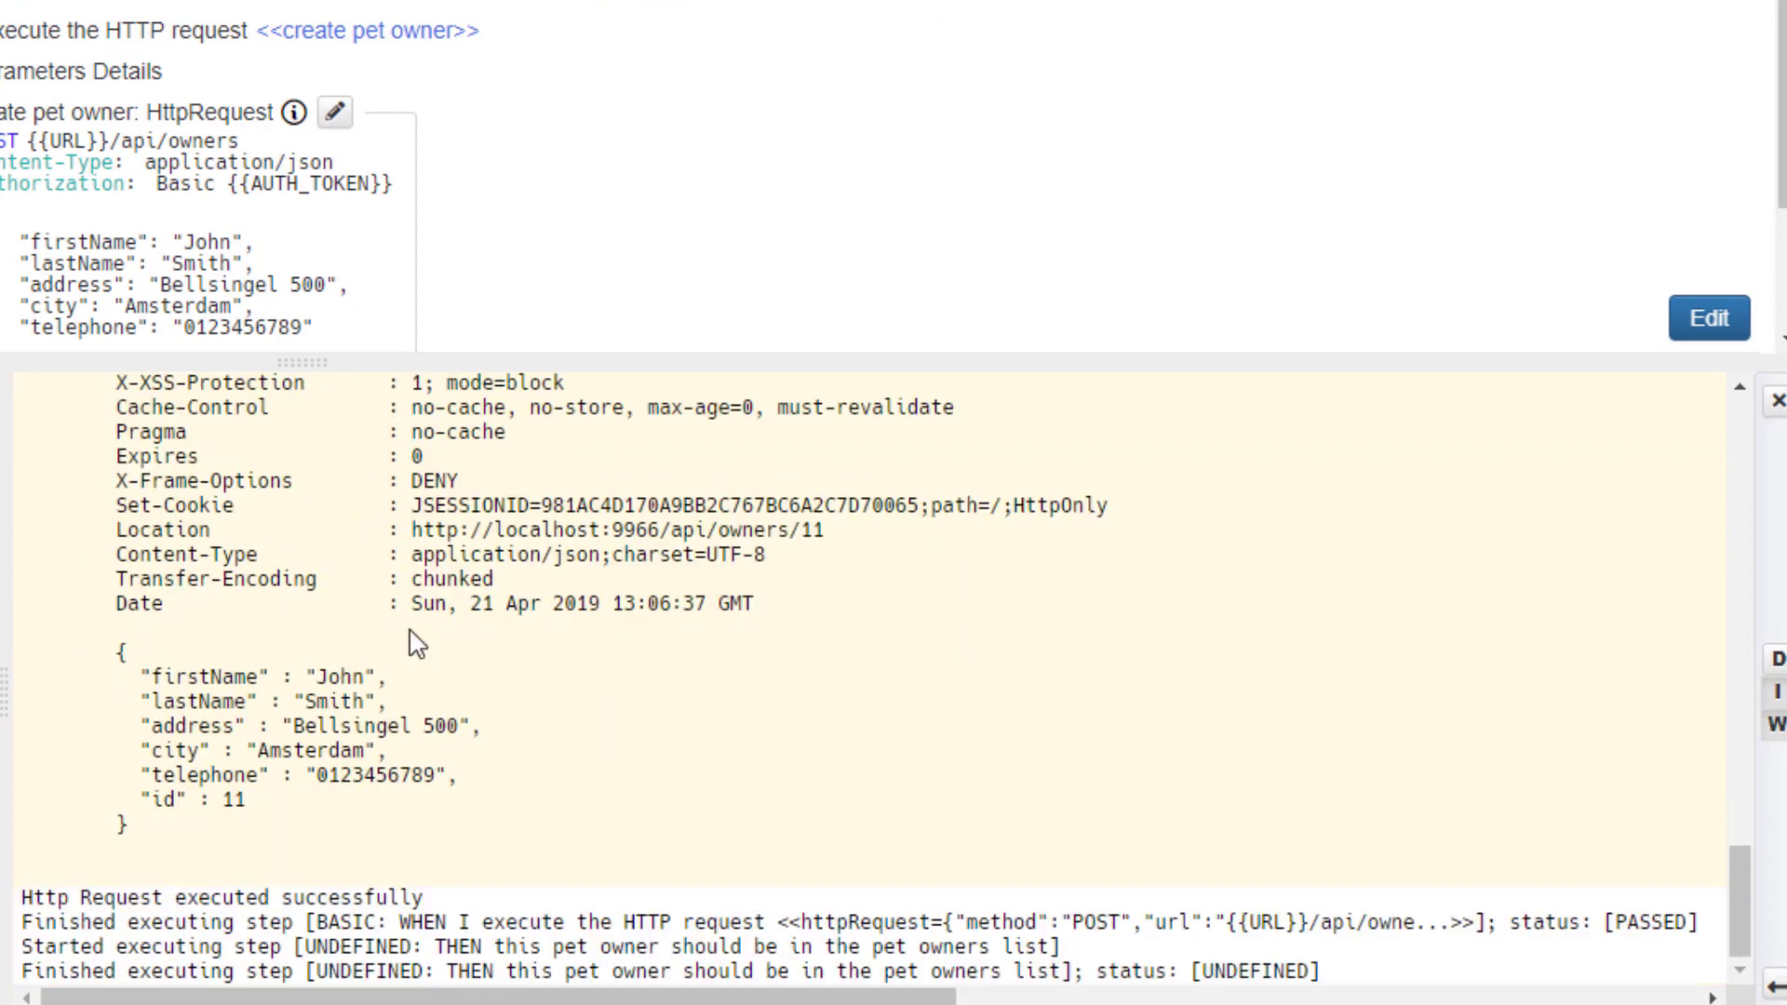
left_click_drag(113, 648, 498, 836)
key("ctrl+c")
right_click(296, 743)
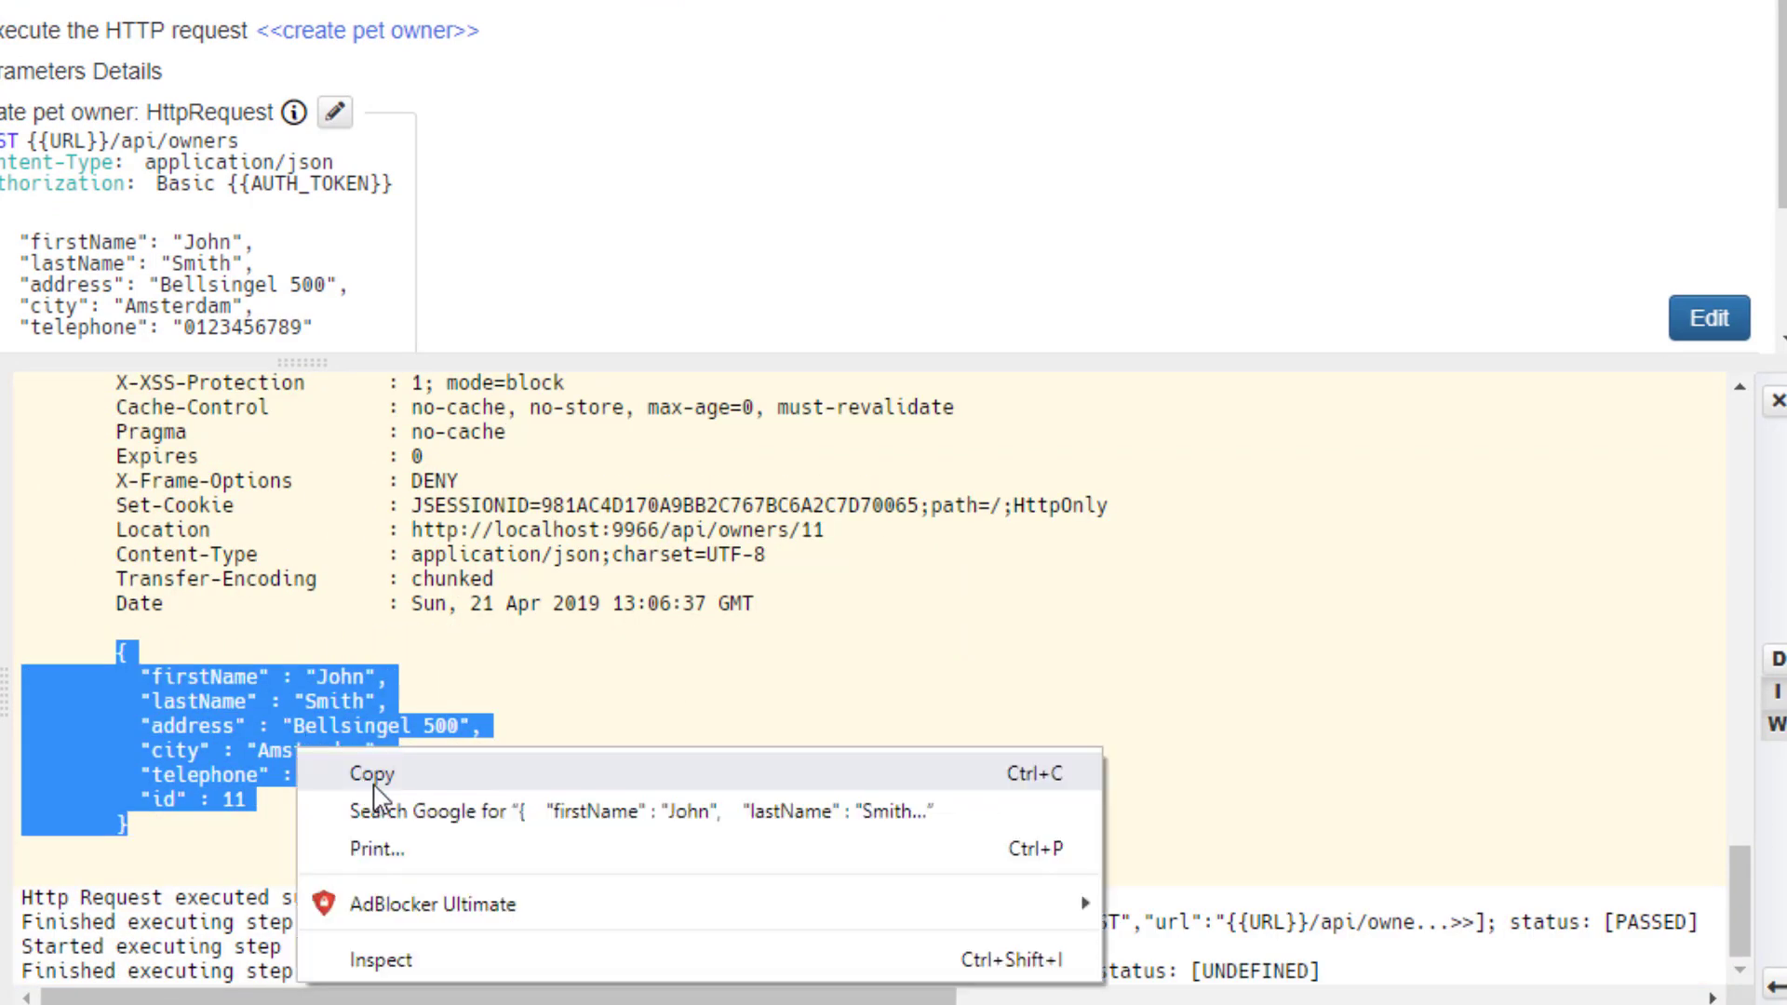
left_click(380, 798)
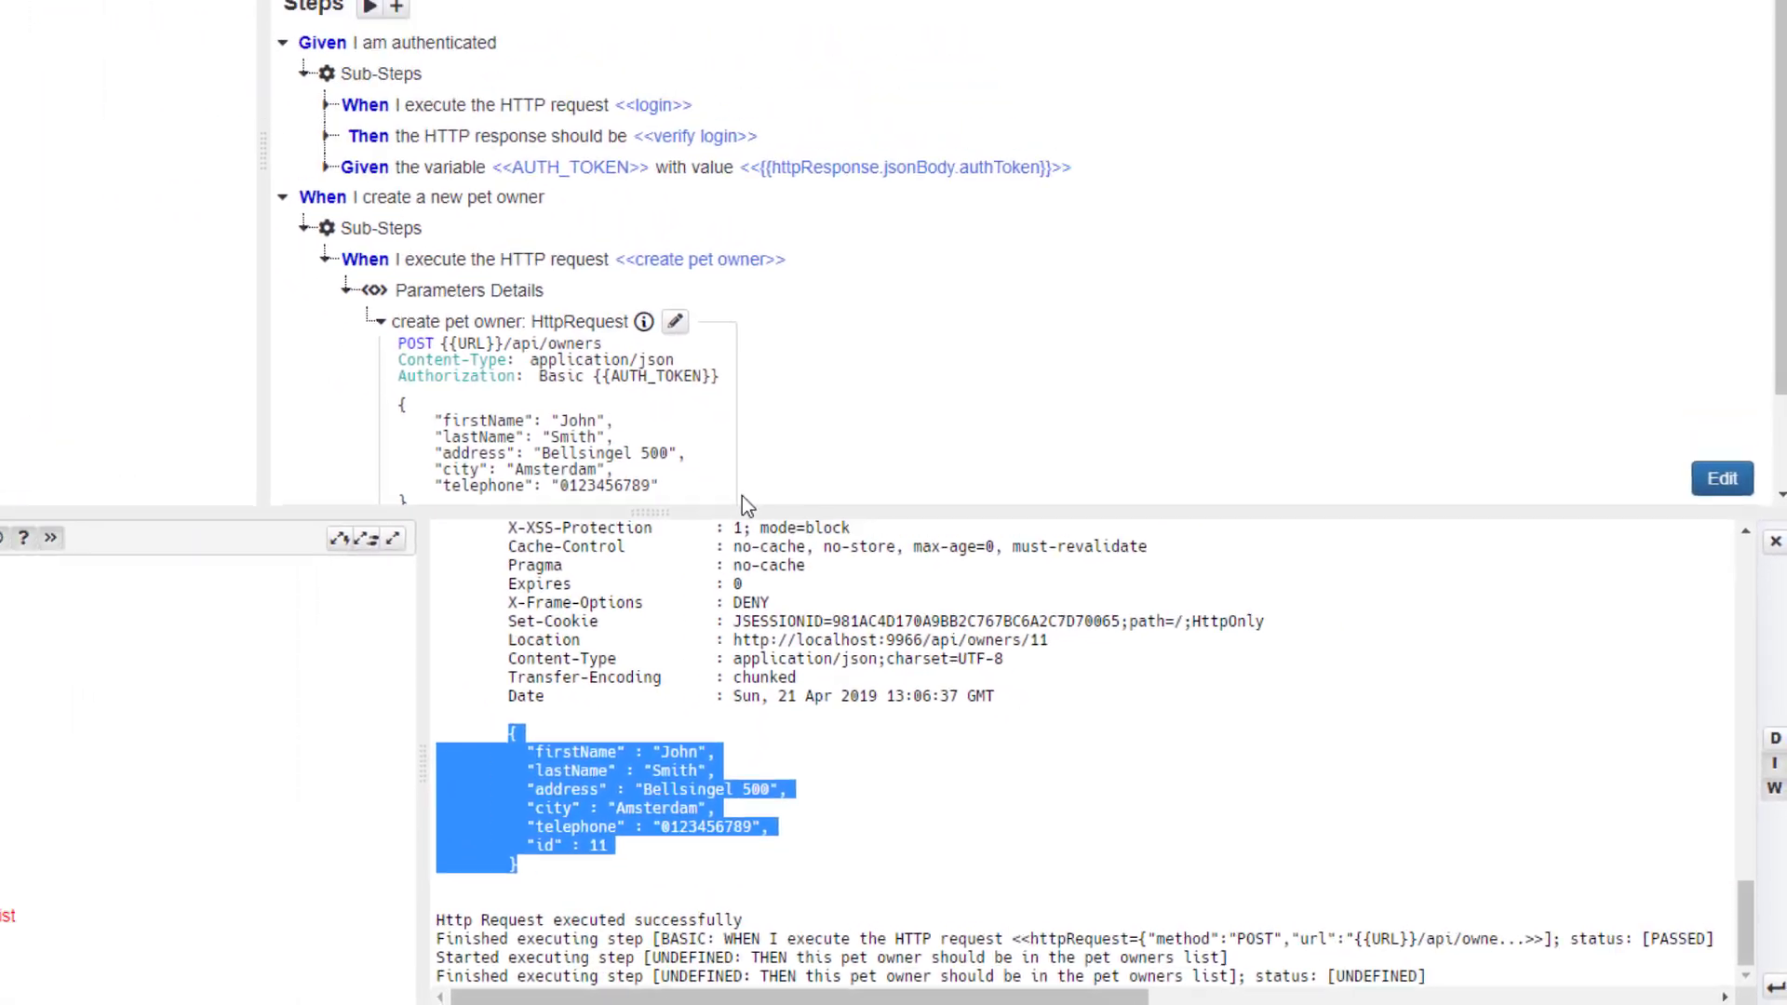
left_click_drag(727, 512, 727, 700)
left_click_drag(988, 775, 988, 779)
left_click(958, 860)
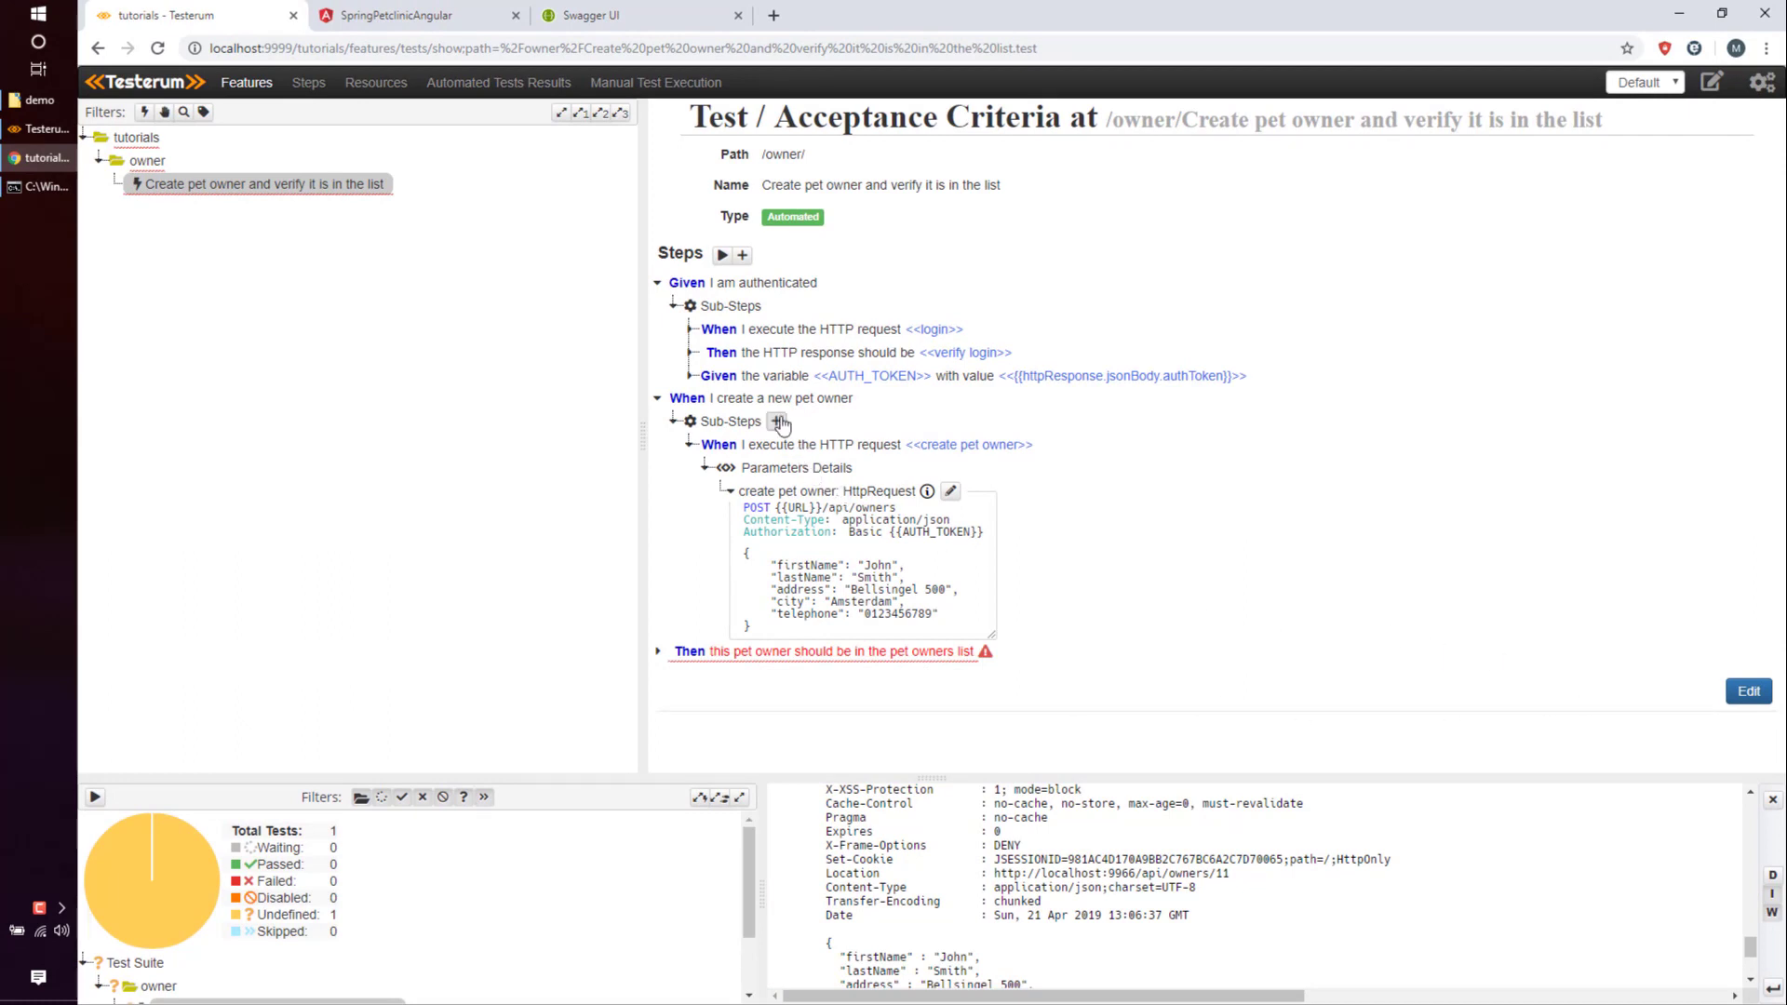
left_click(778, 422)
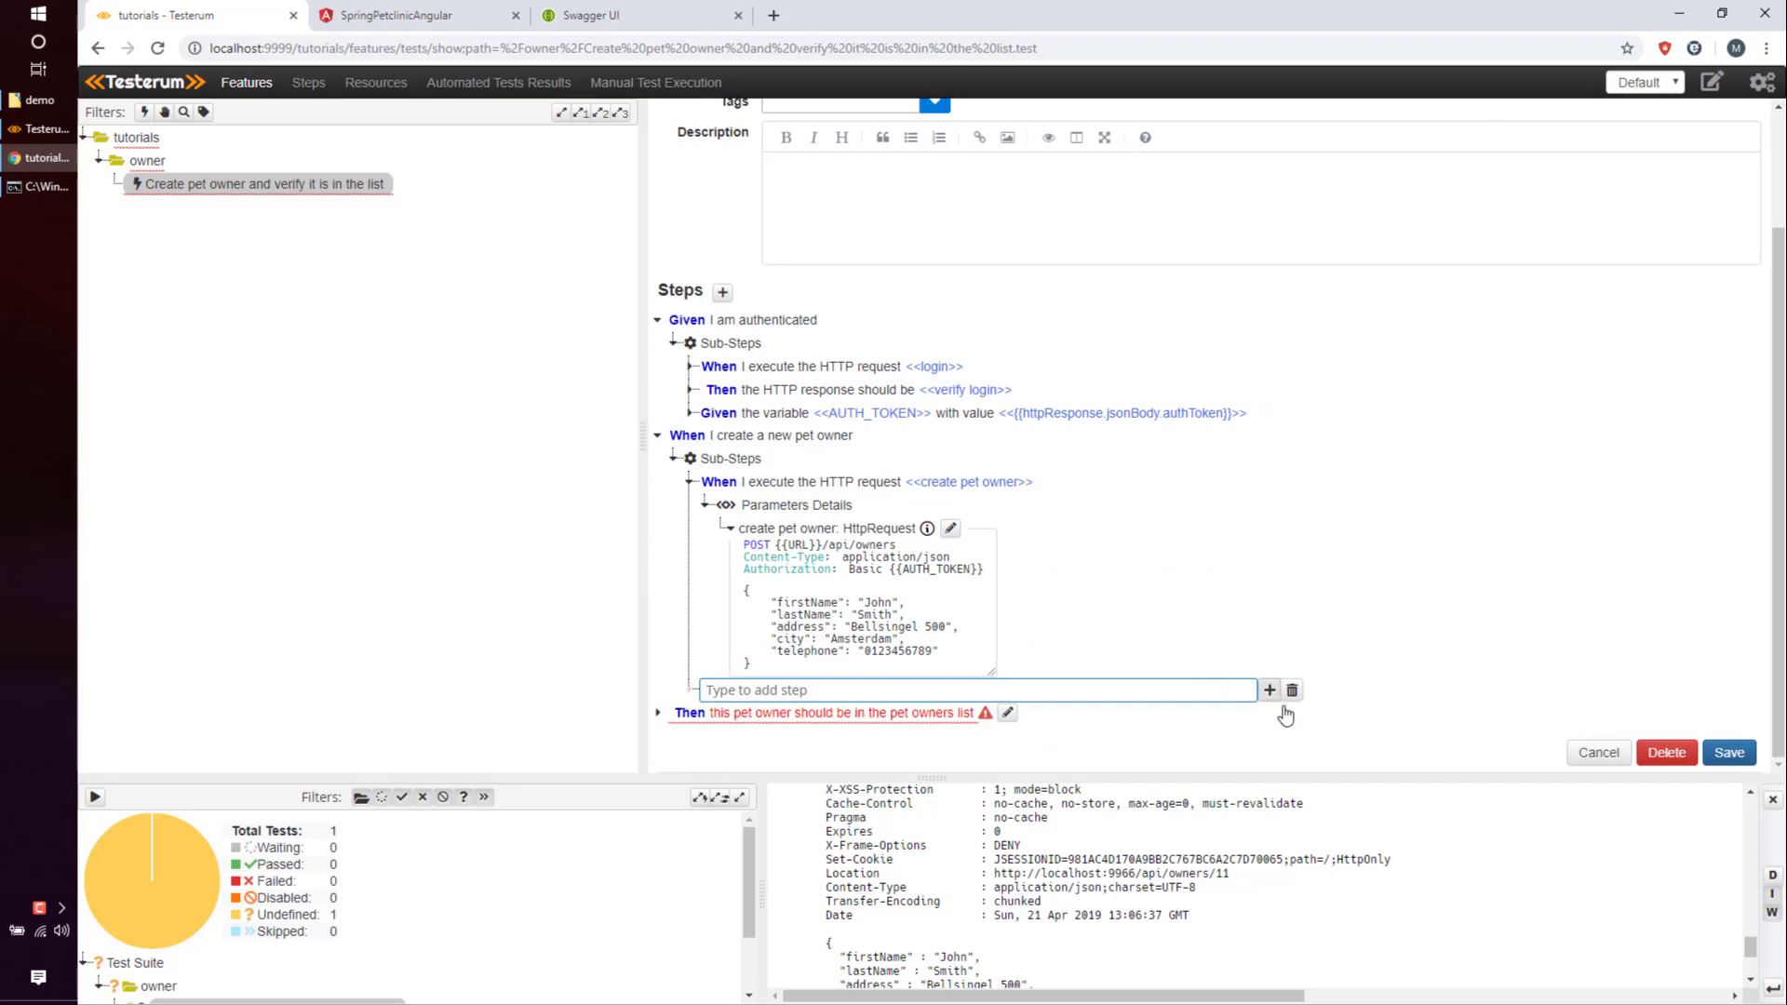
Insert the http > response > verify step after the create pet owner request and edit it.
left_click(1269, 690)
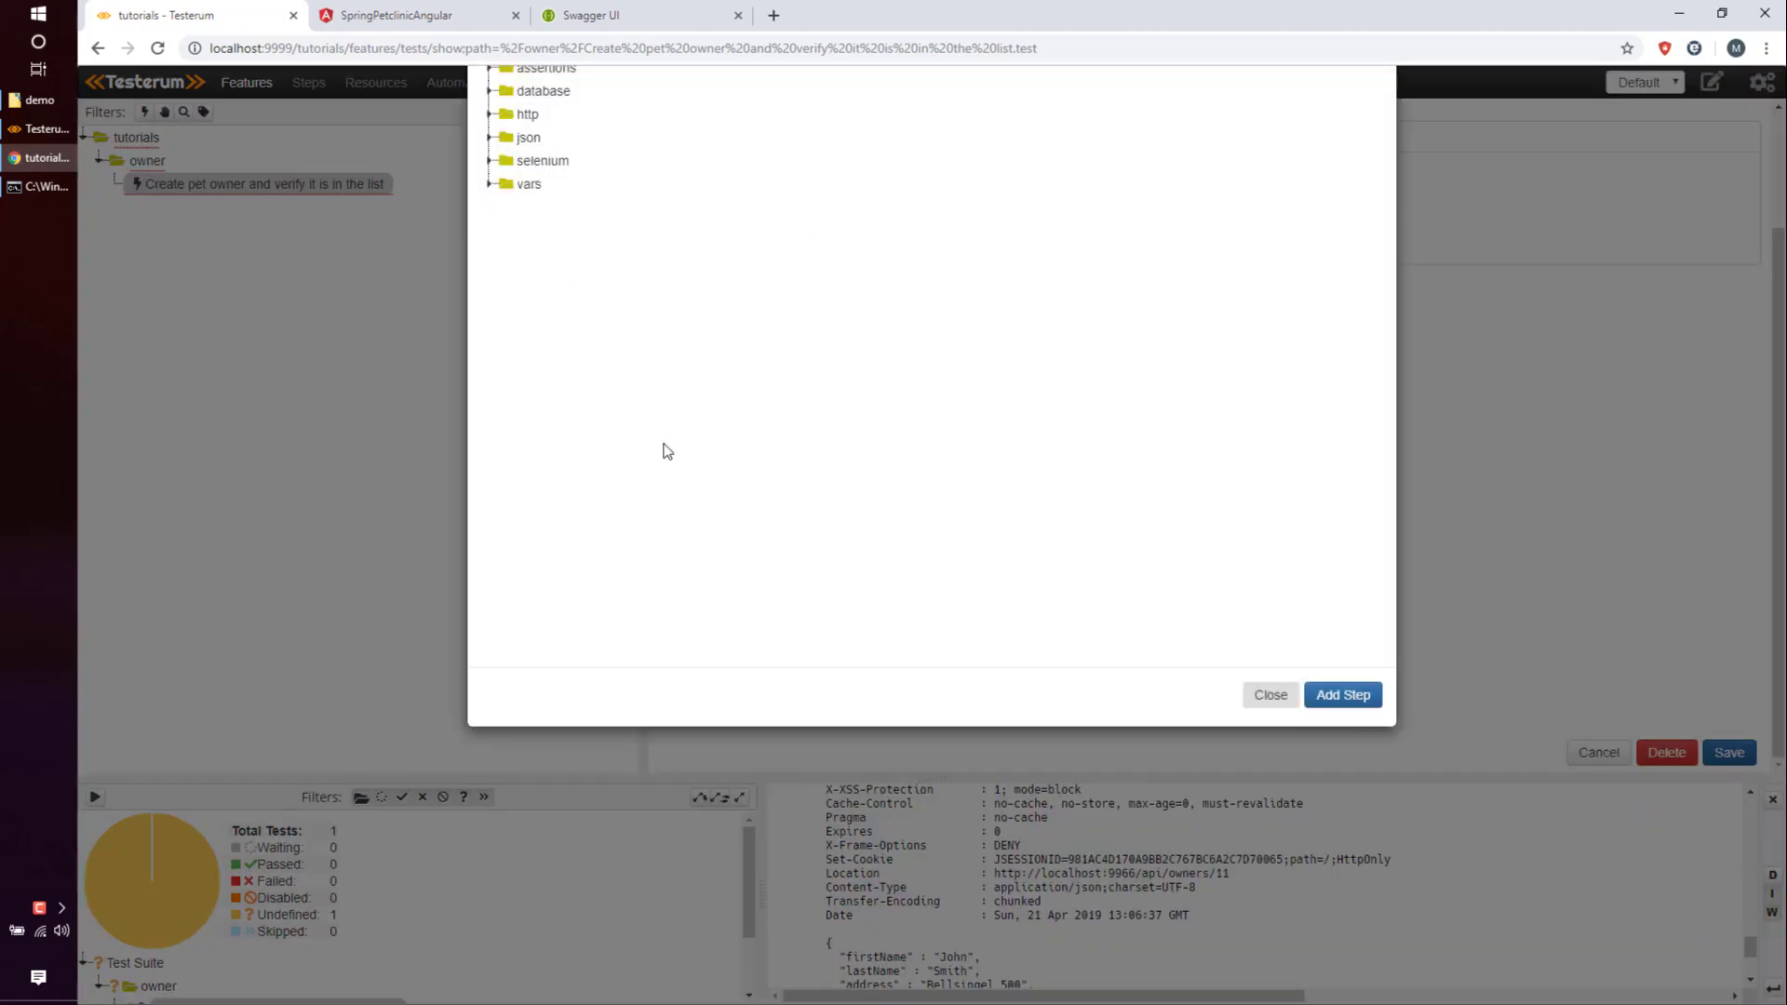
left_click(523, 327)
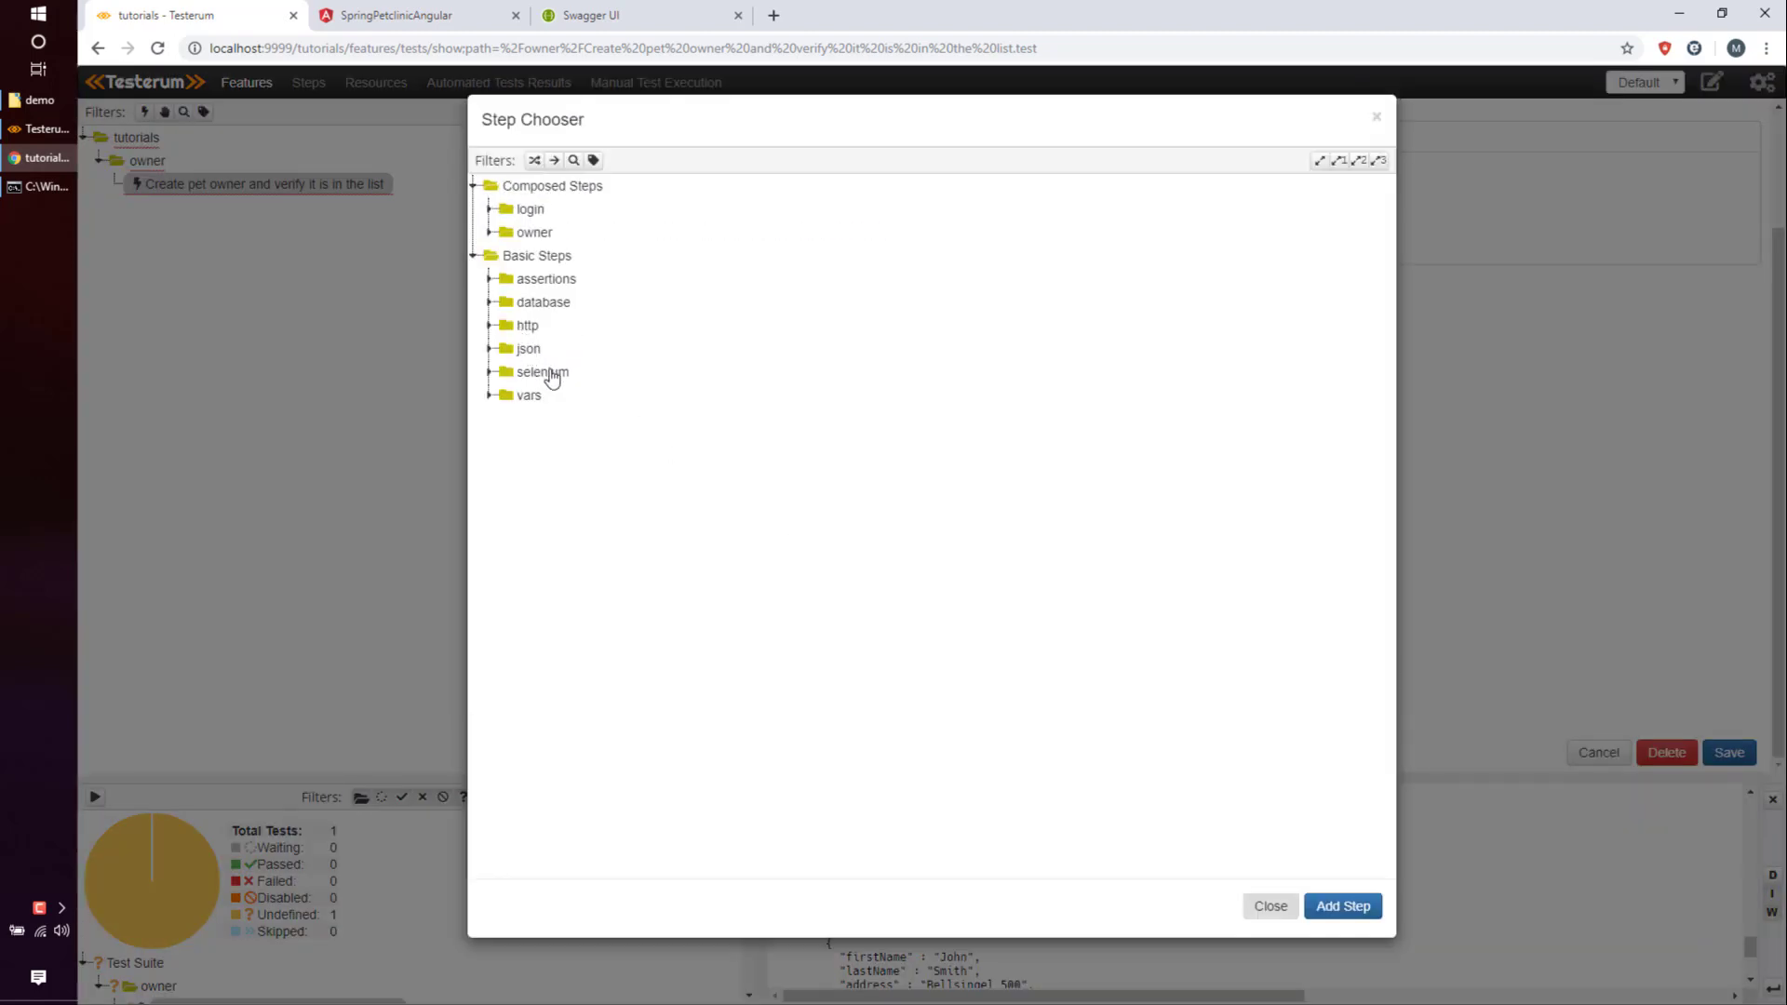
left_click(560, 396)
left_click(669, 445)
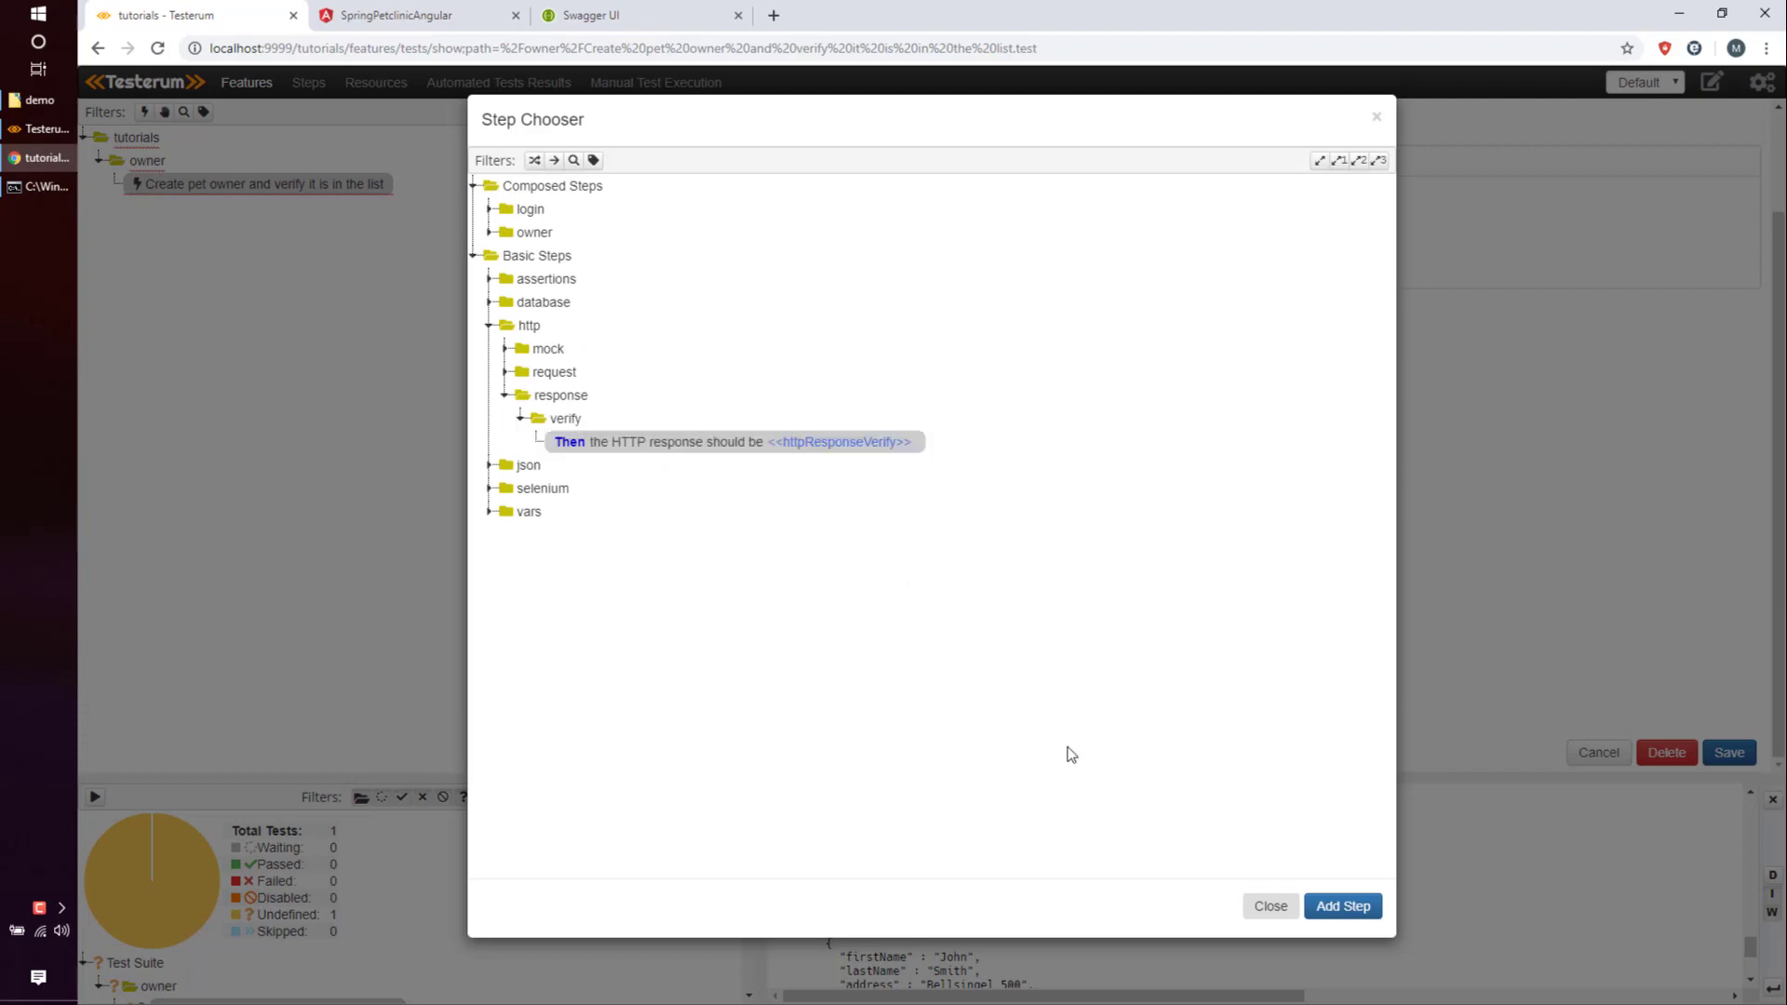
left_click(1343, 908)
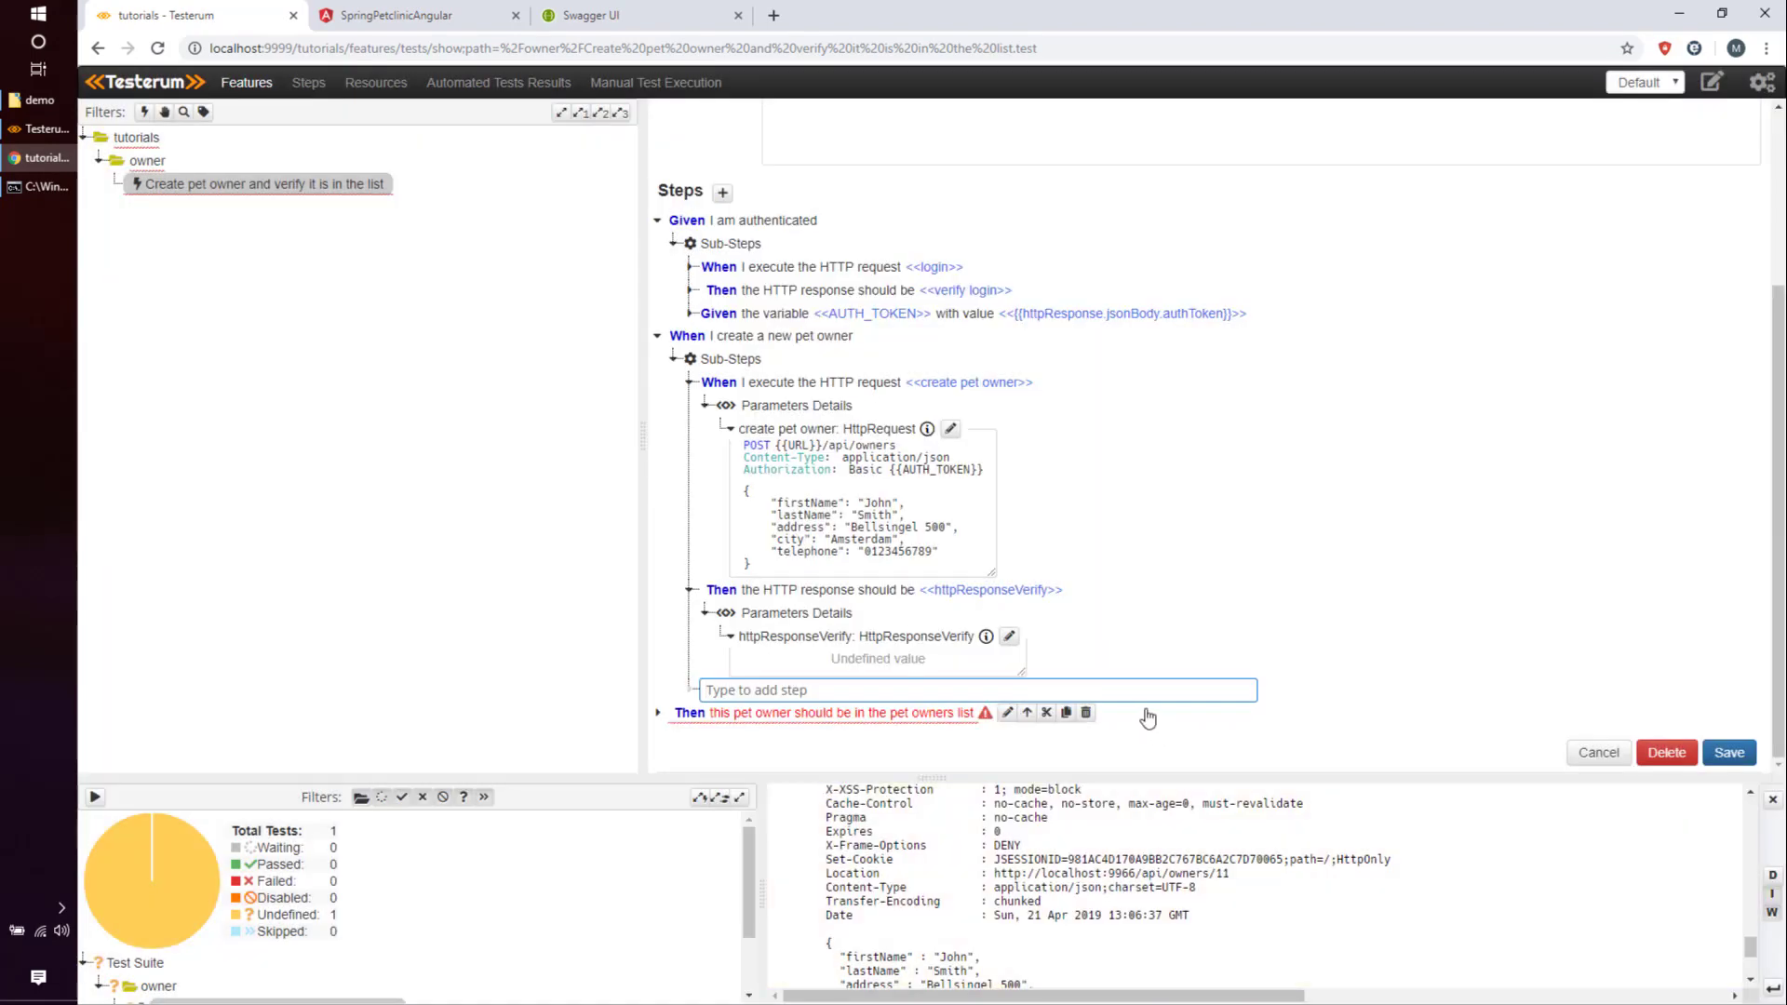
left_click(1009, 638)
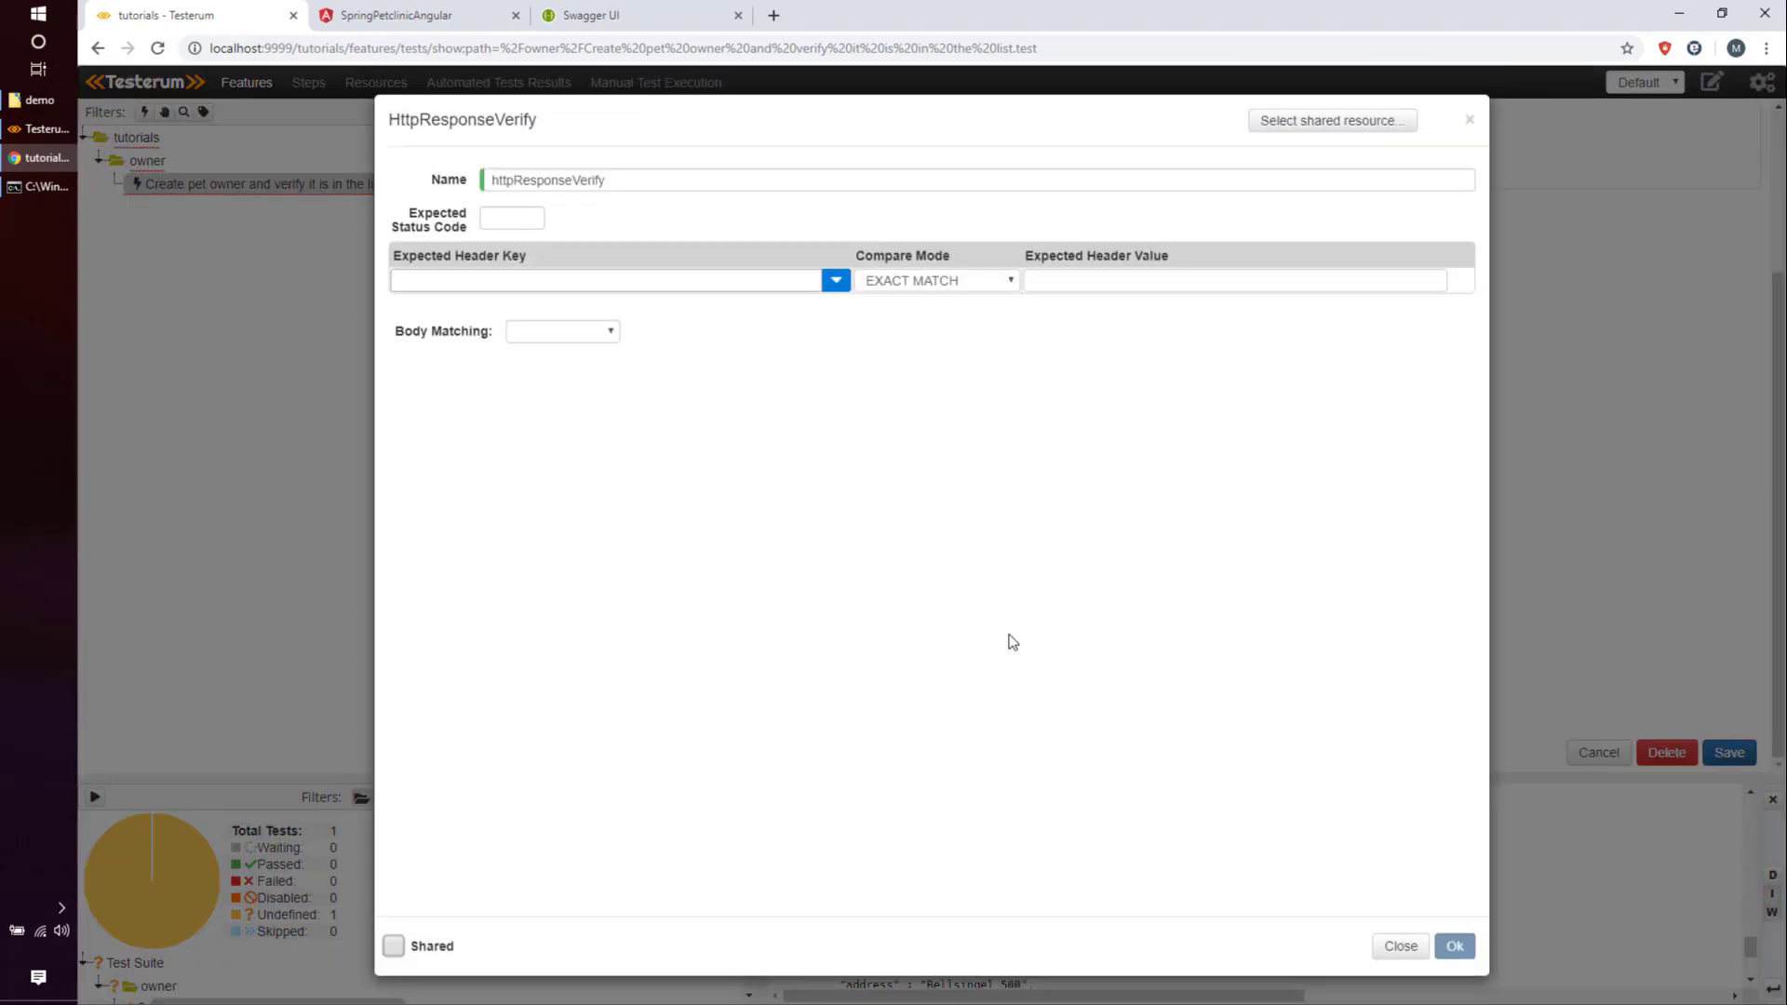
Name the check 'verify creation of the owner', expecting 201 and Content-Type CONTAINS application/json.
left_click_drag(602, 180, 404, 171)
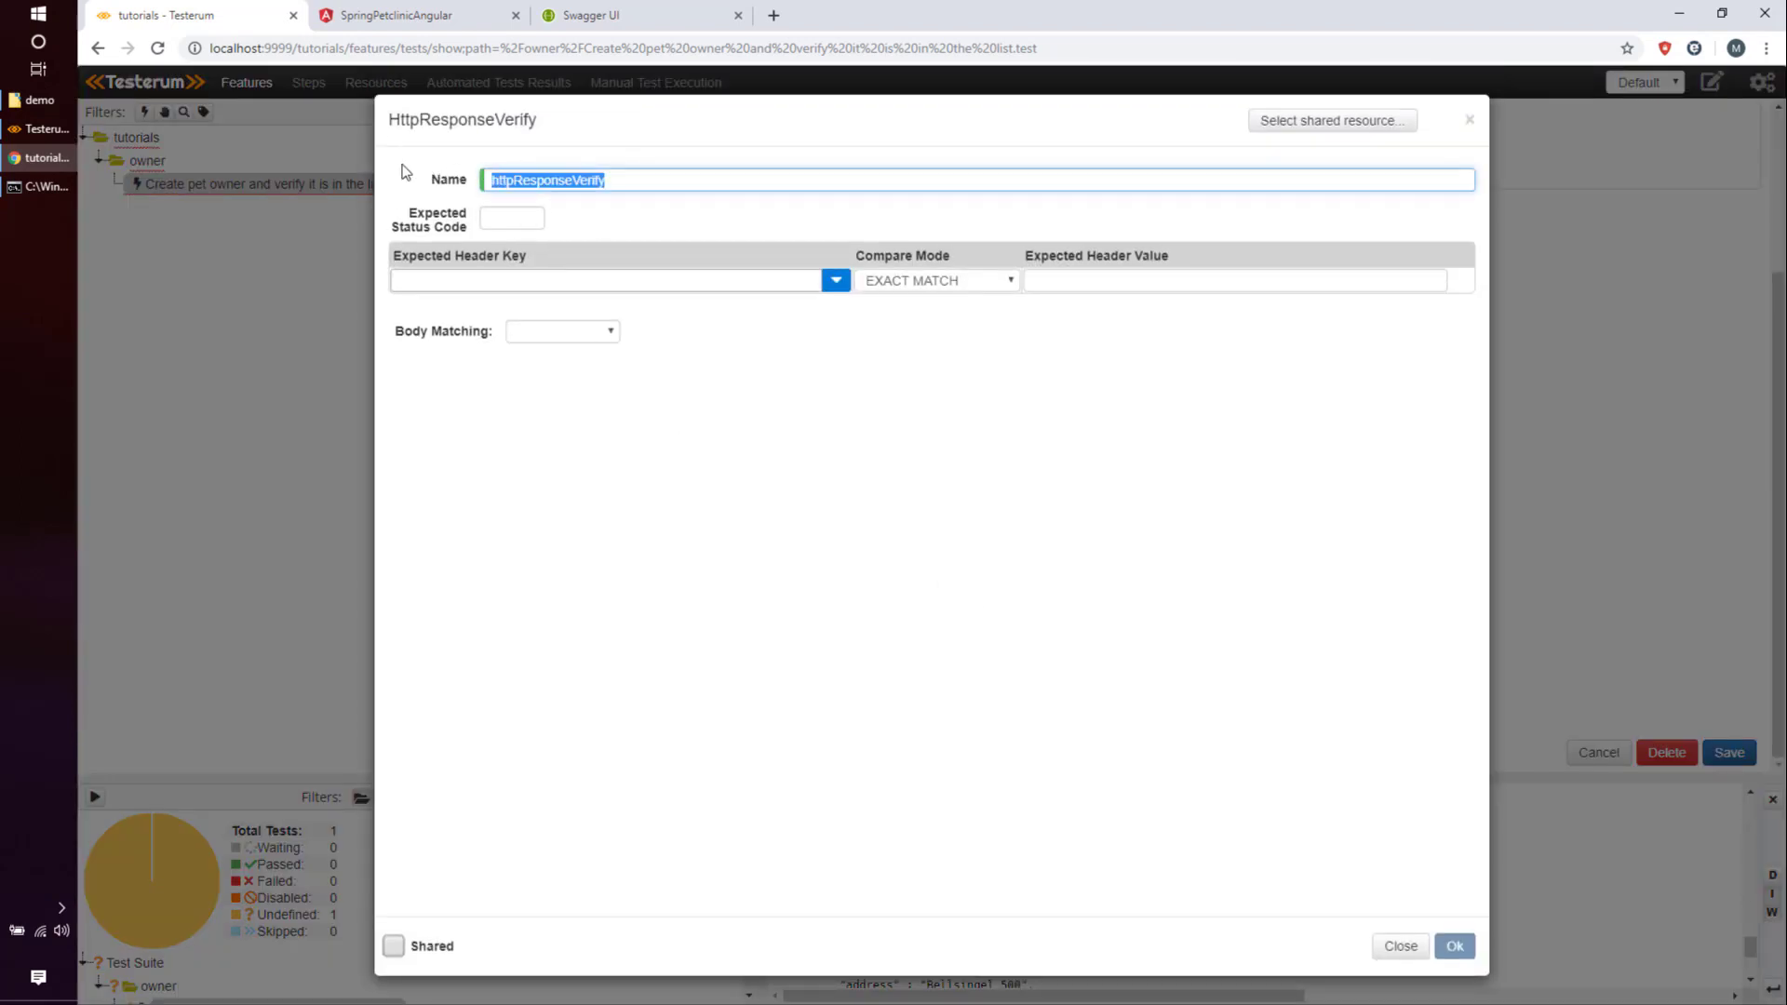
type("verify creation of the owner")
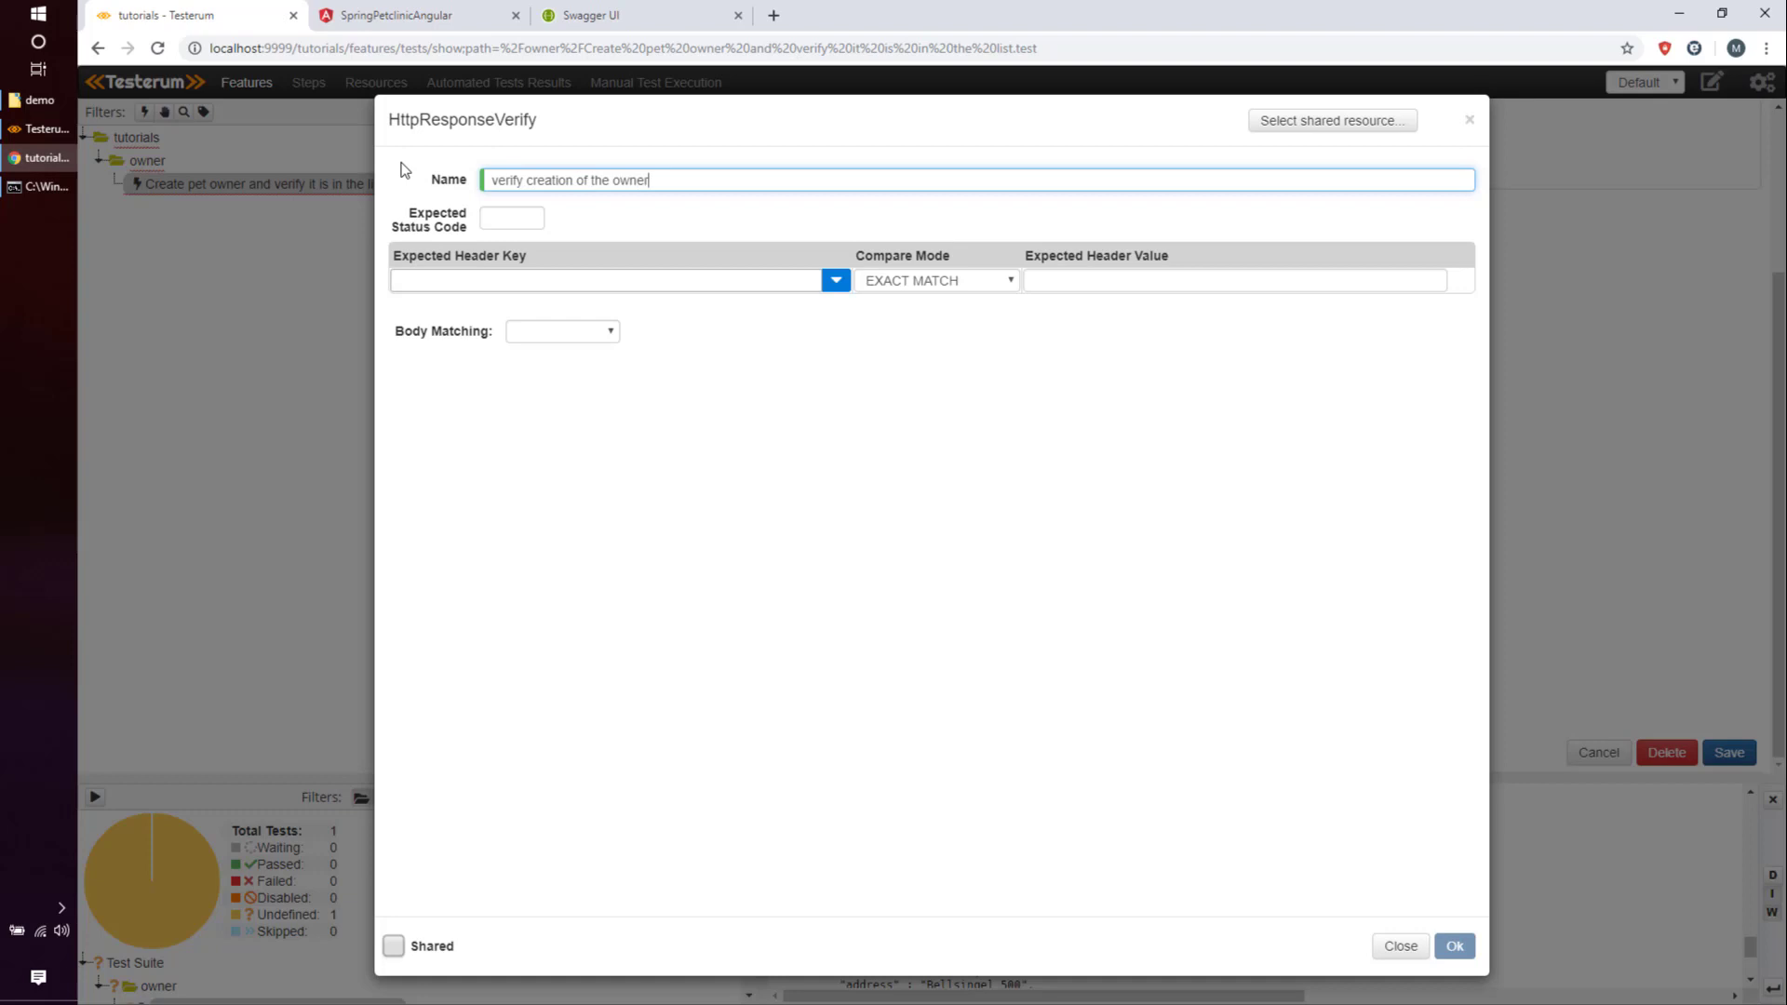
key("Tab")
type("201")
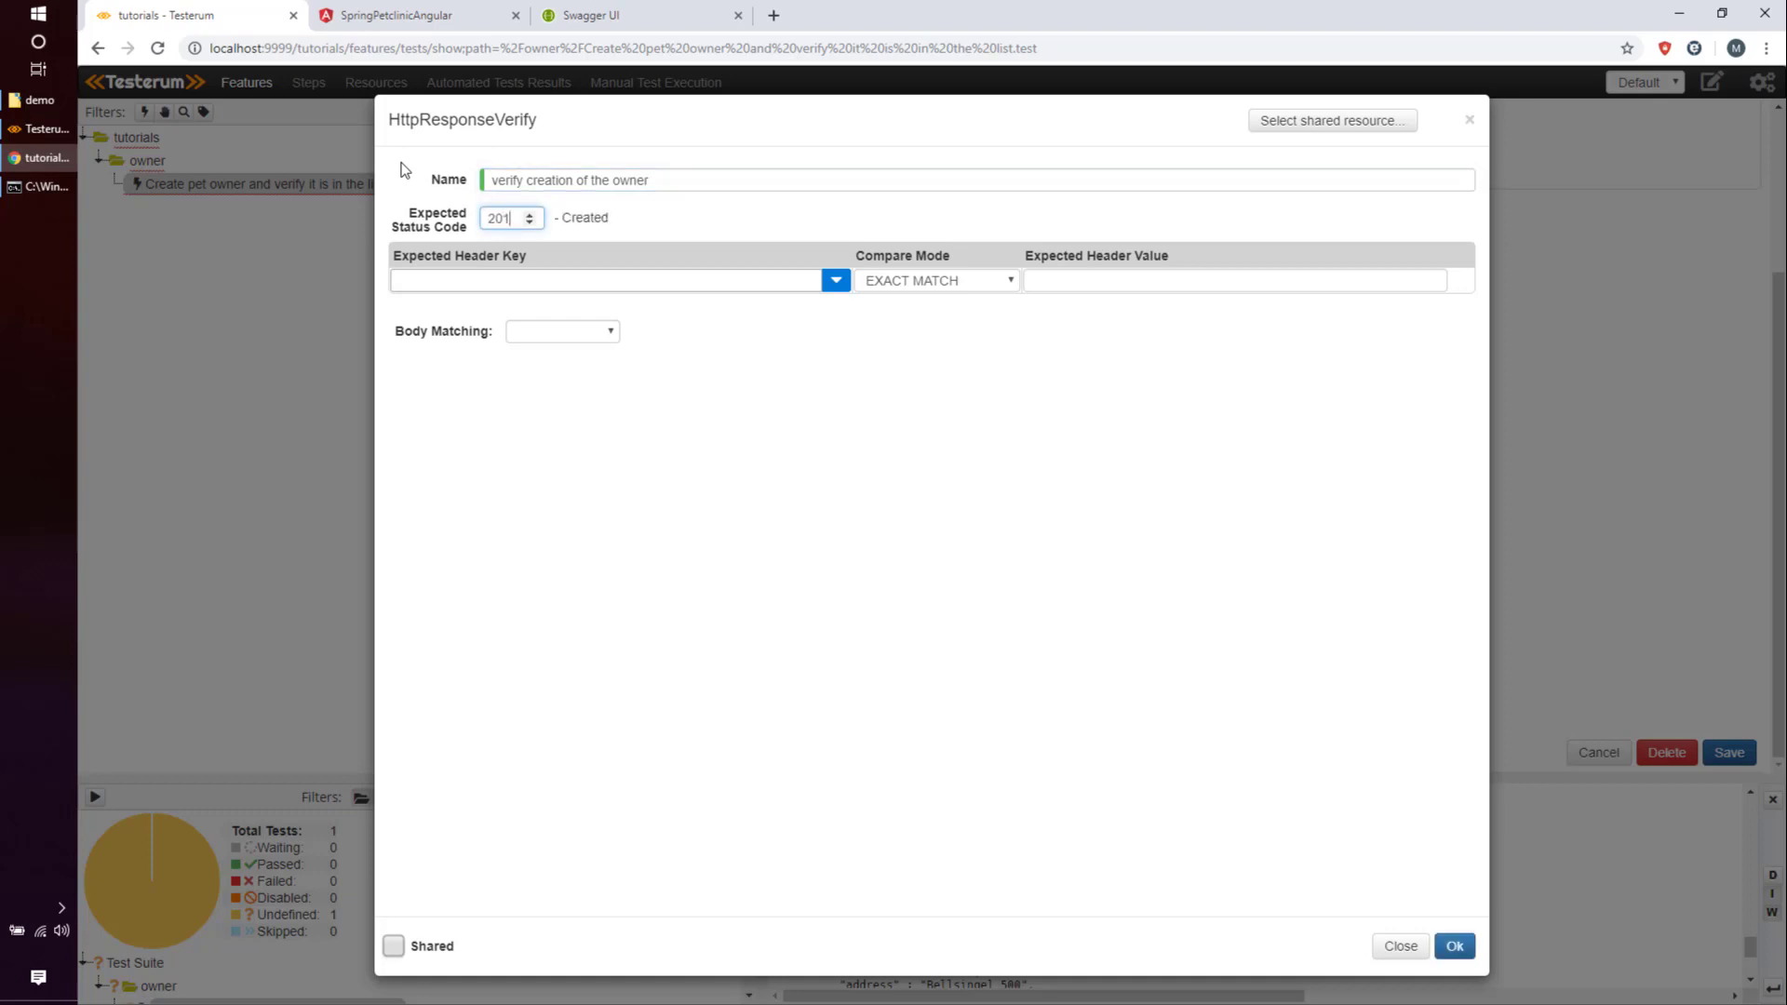
key("Tab")
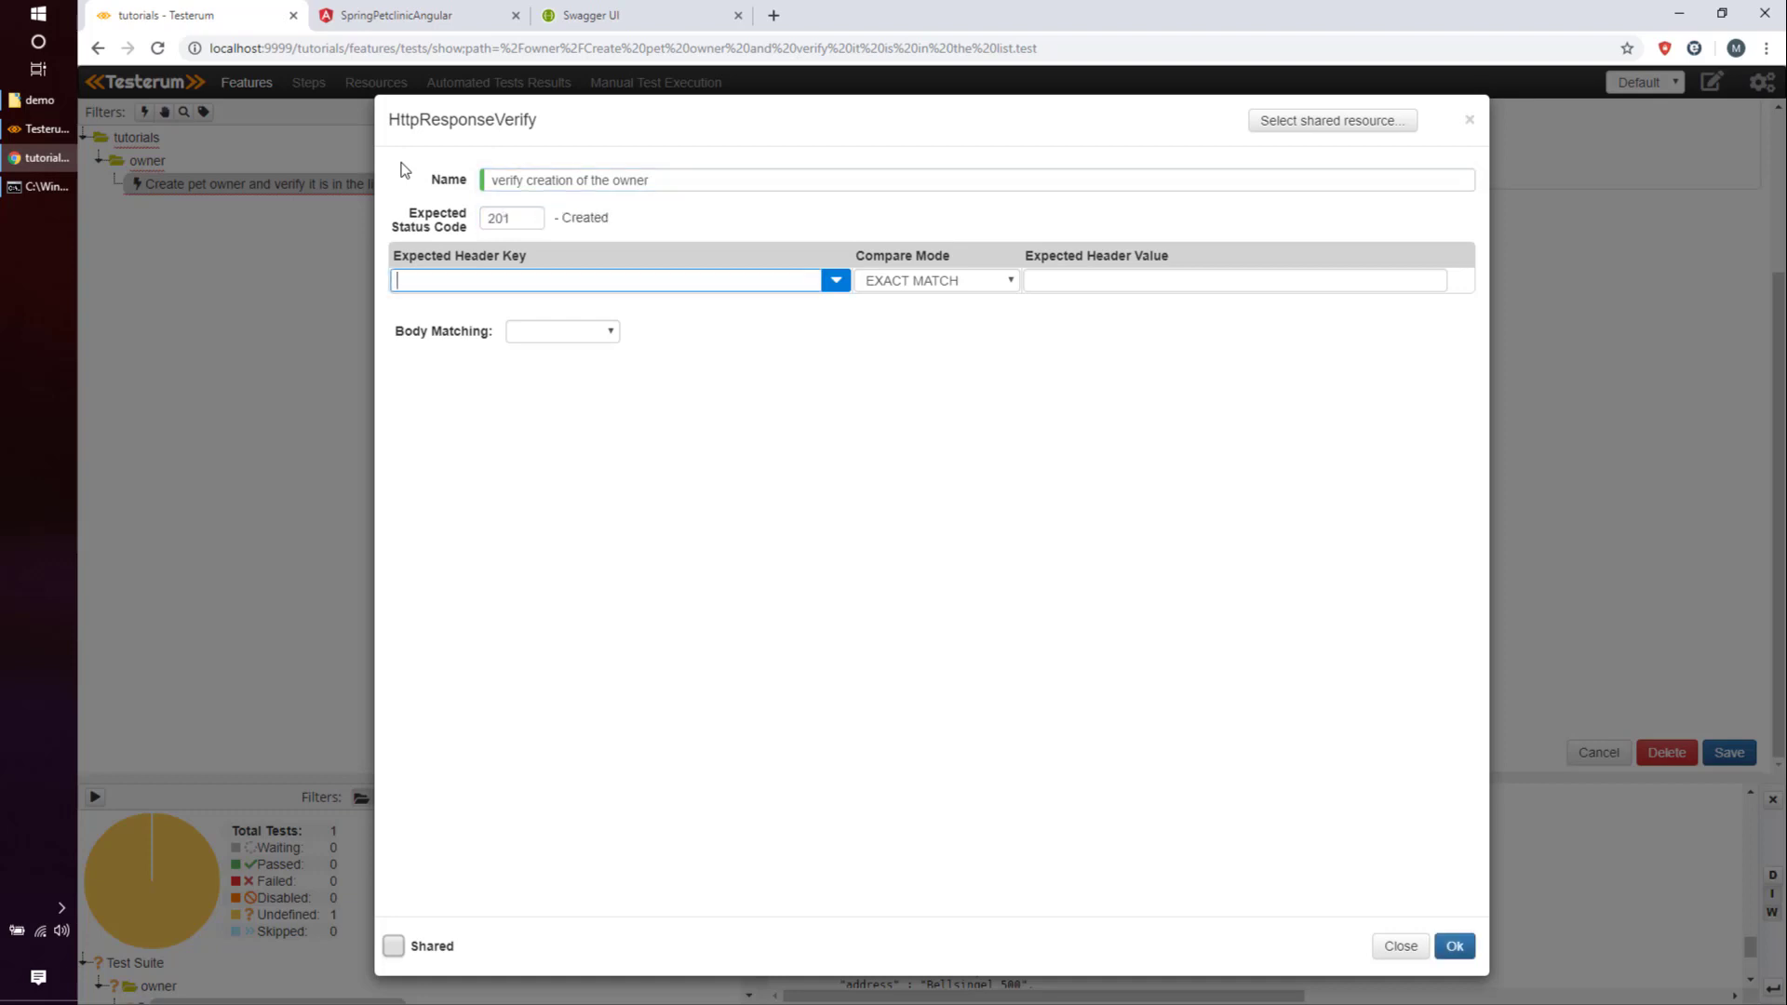
type("content-t")
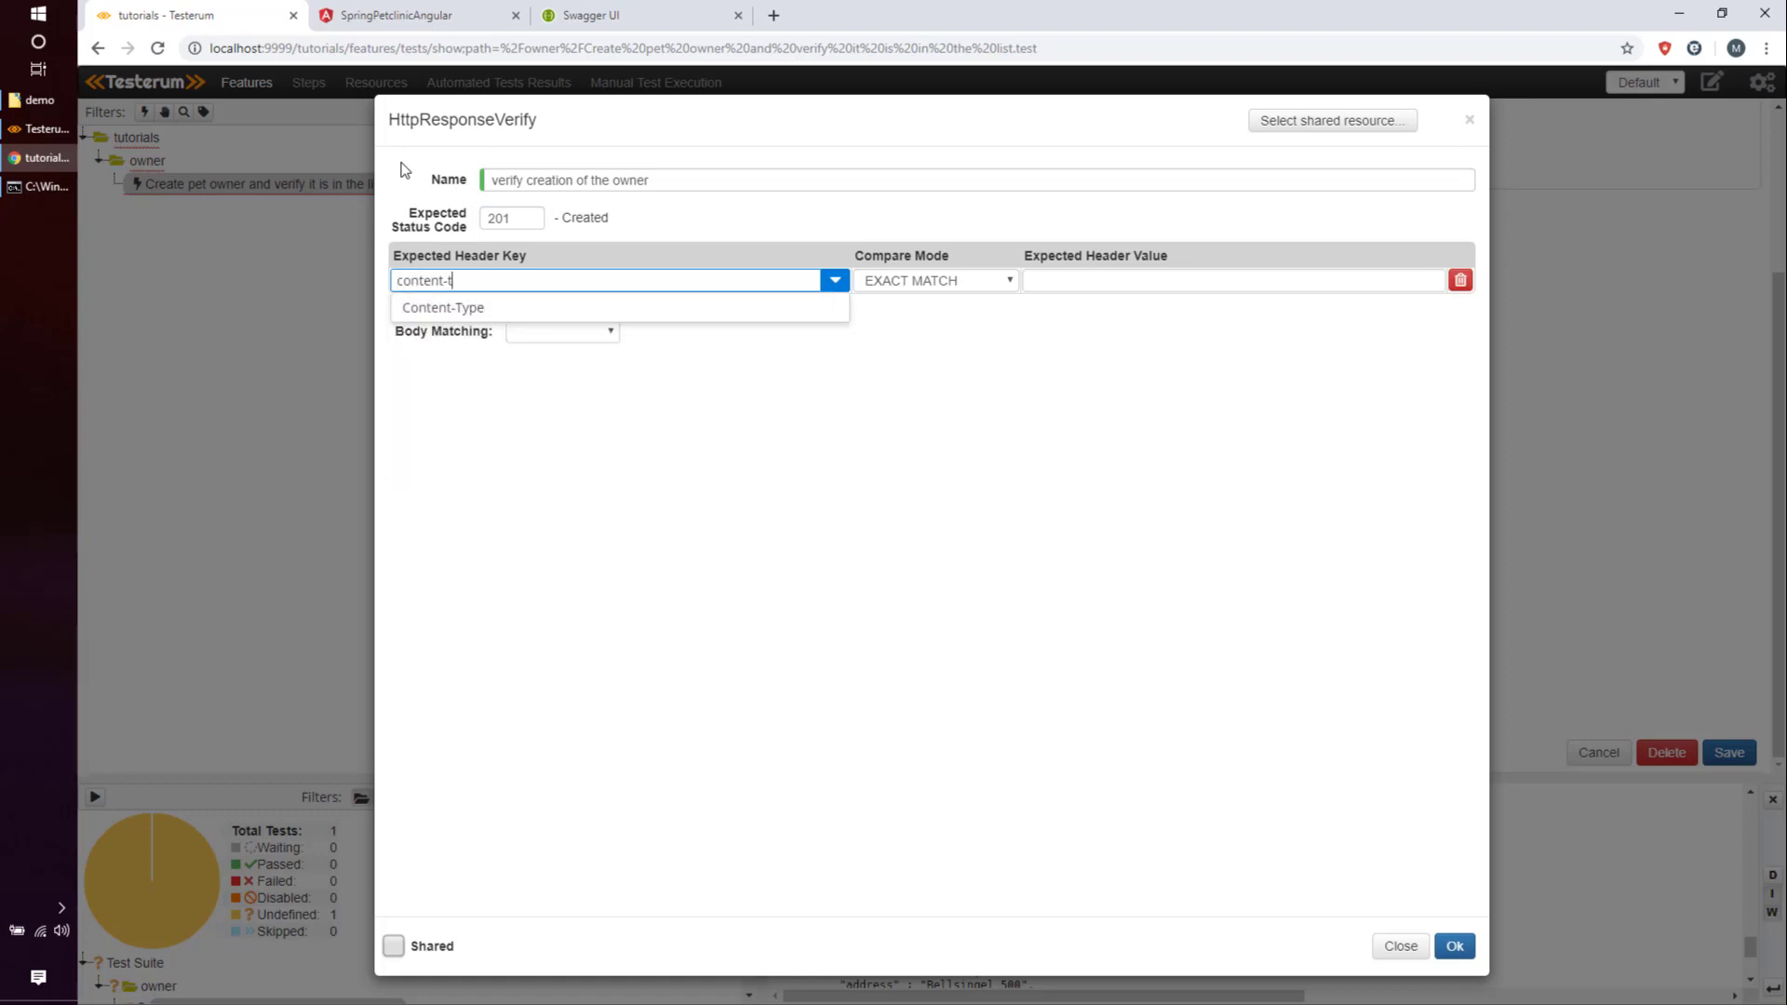
key("Down")
key("Return")
key("Tab")
key("Tab")
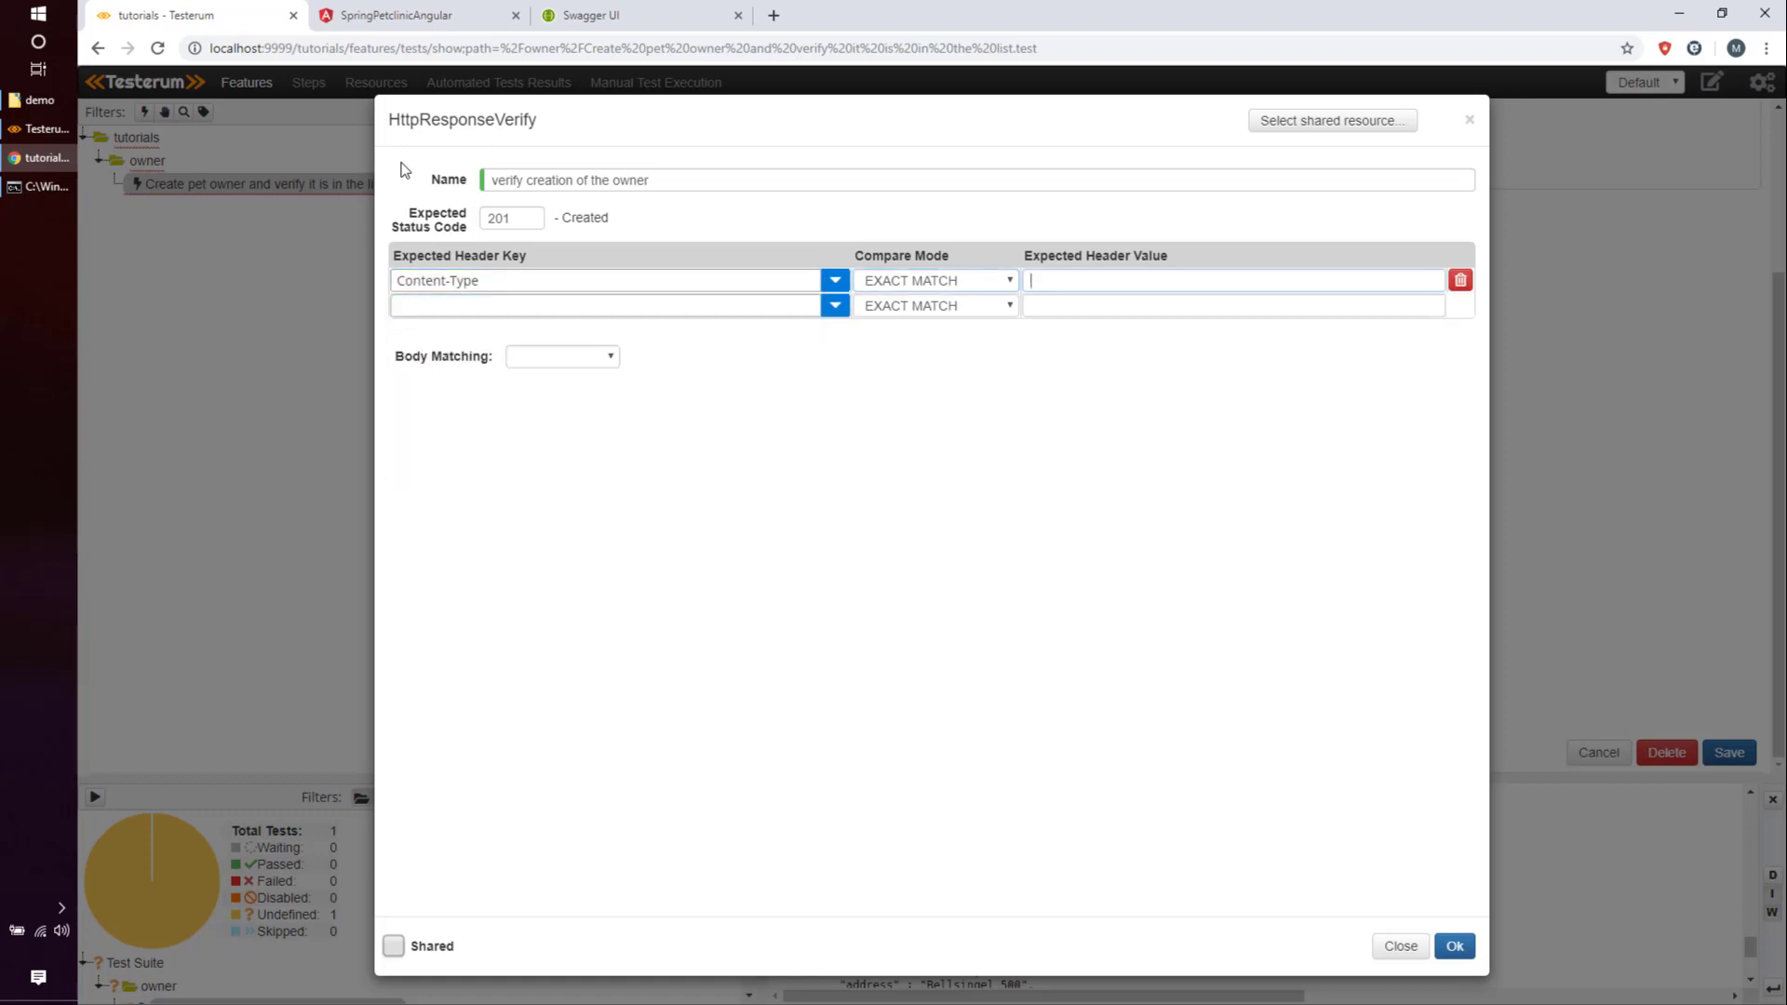
type("application/json")
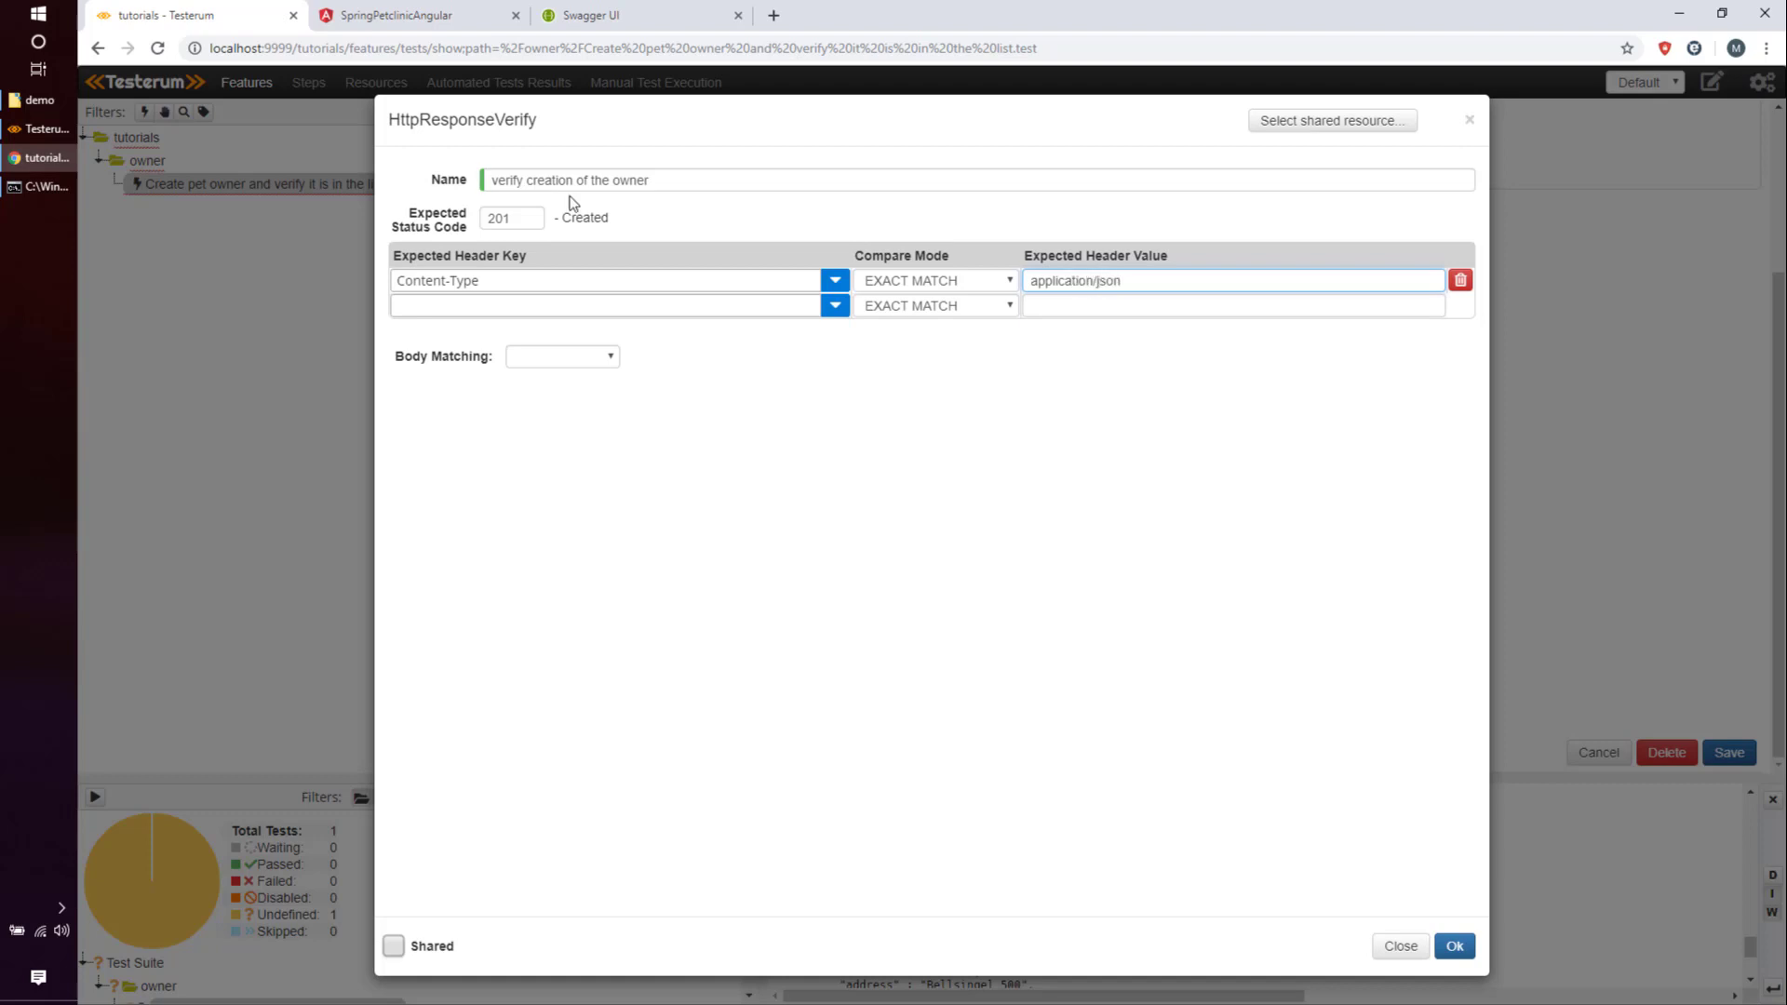
left_click(984, 283)
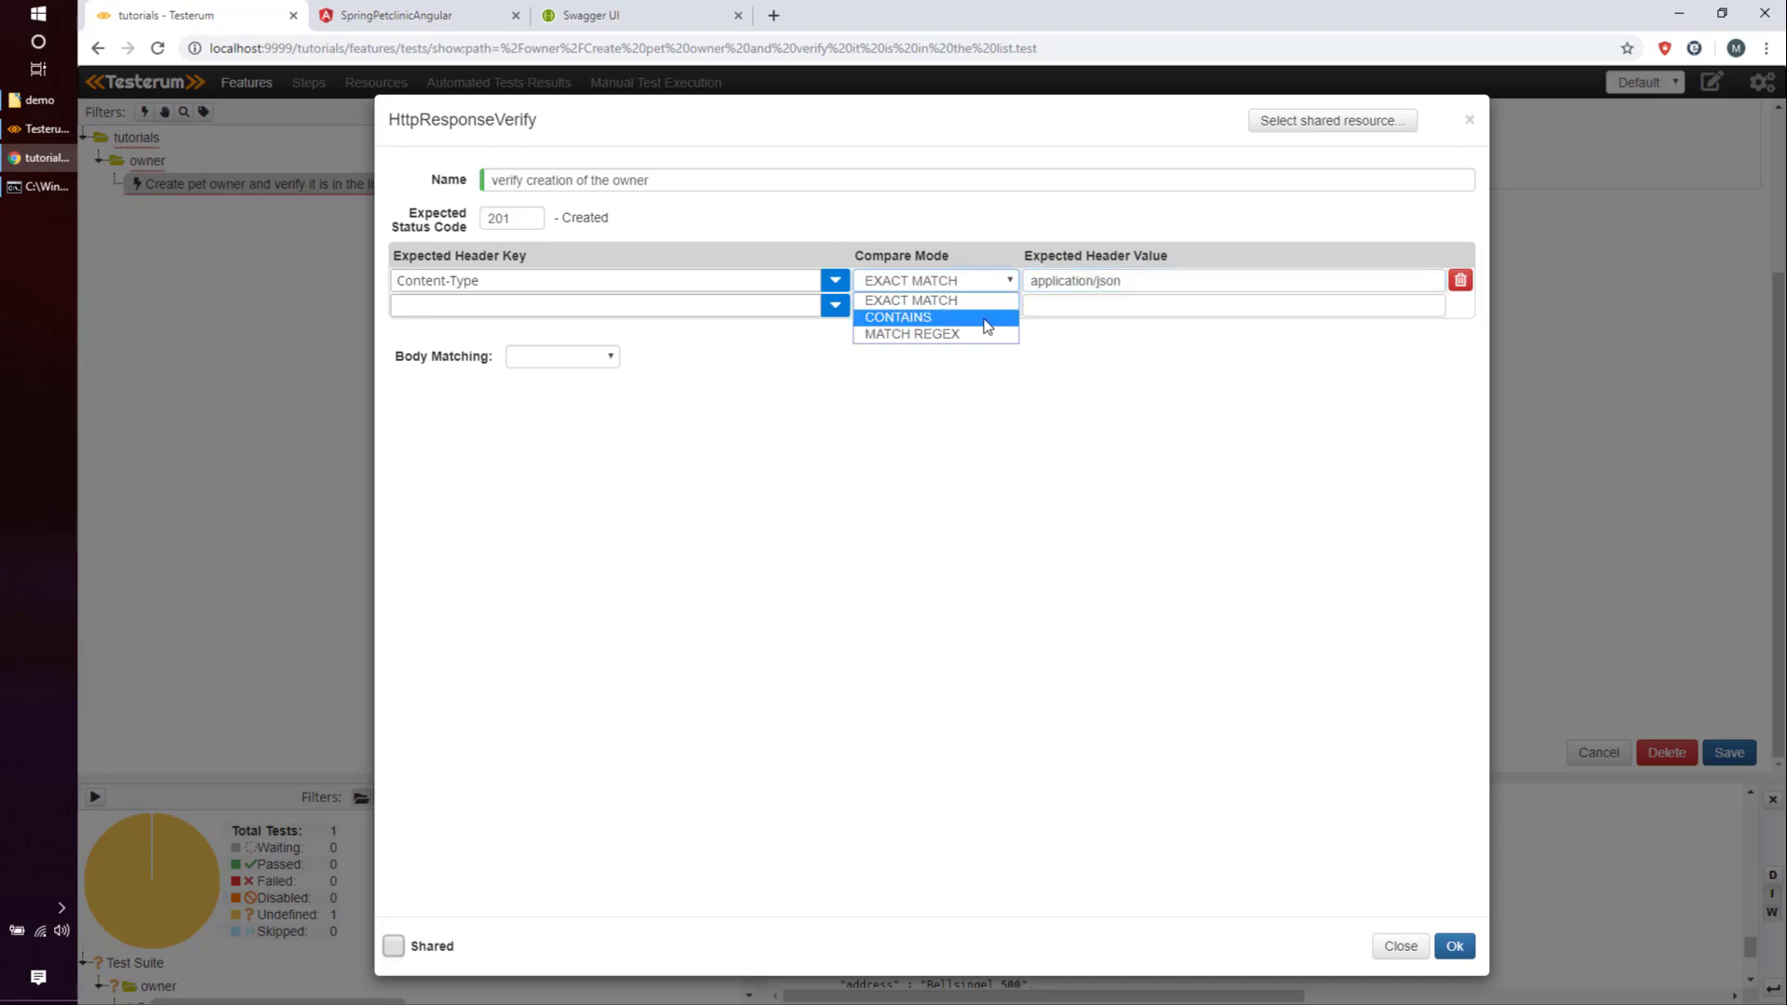
left_click(987, 321)
left_click(612, 359)
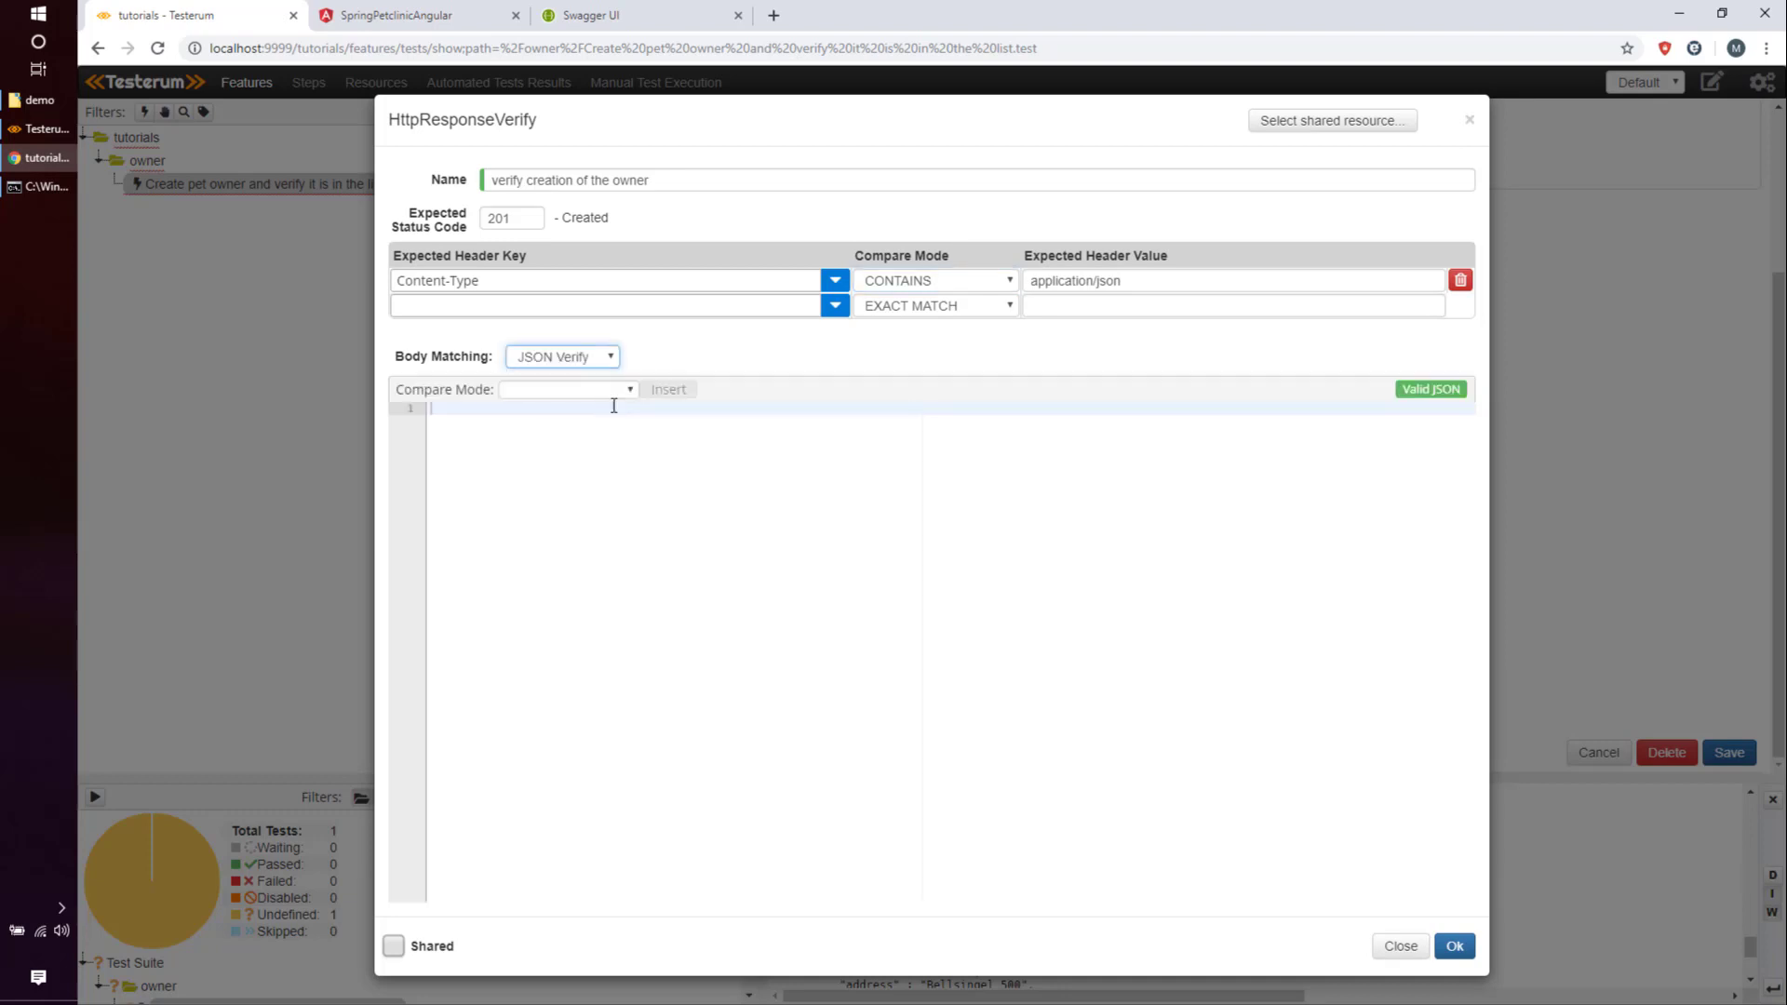
right_click(624, 424)
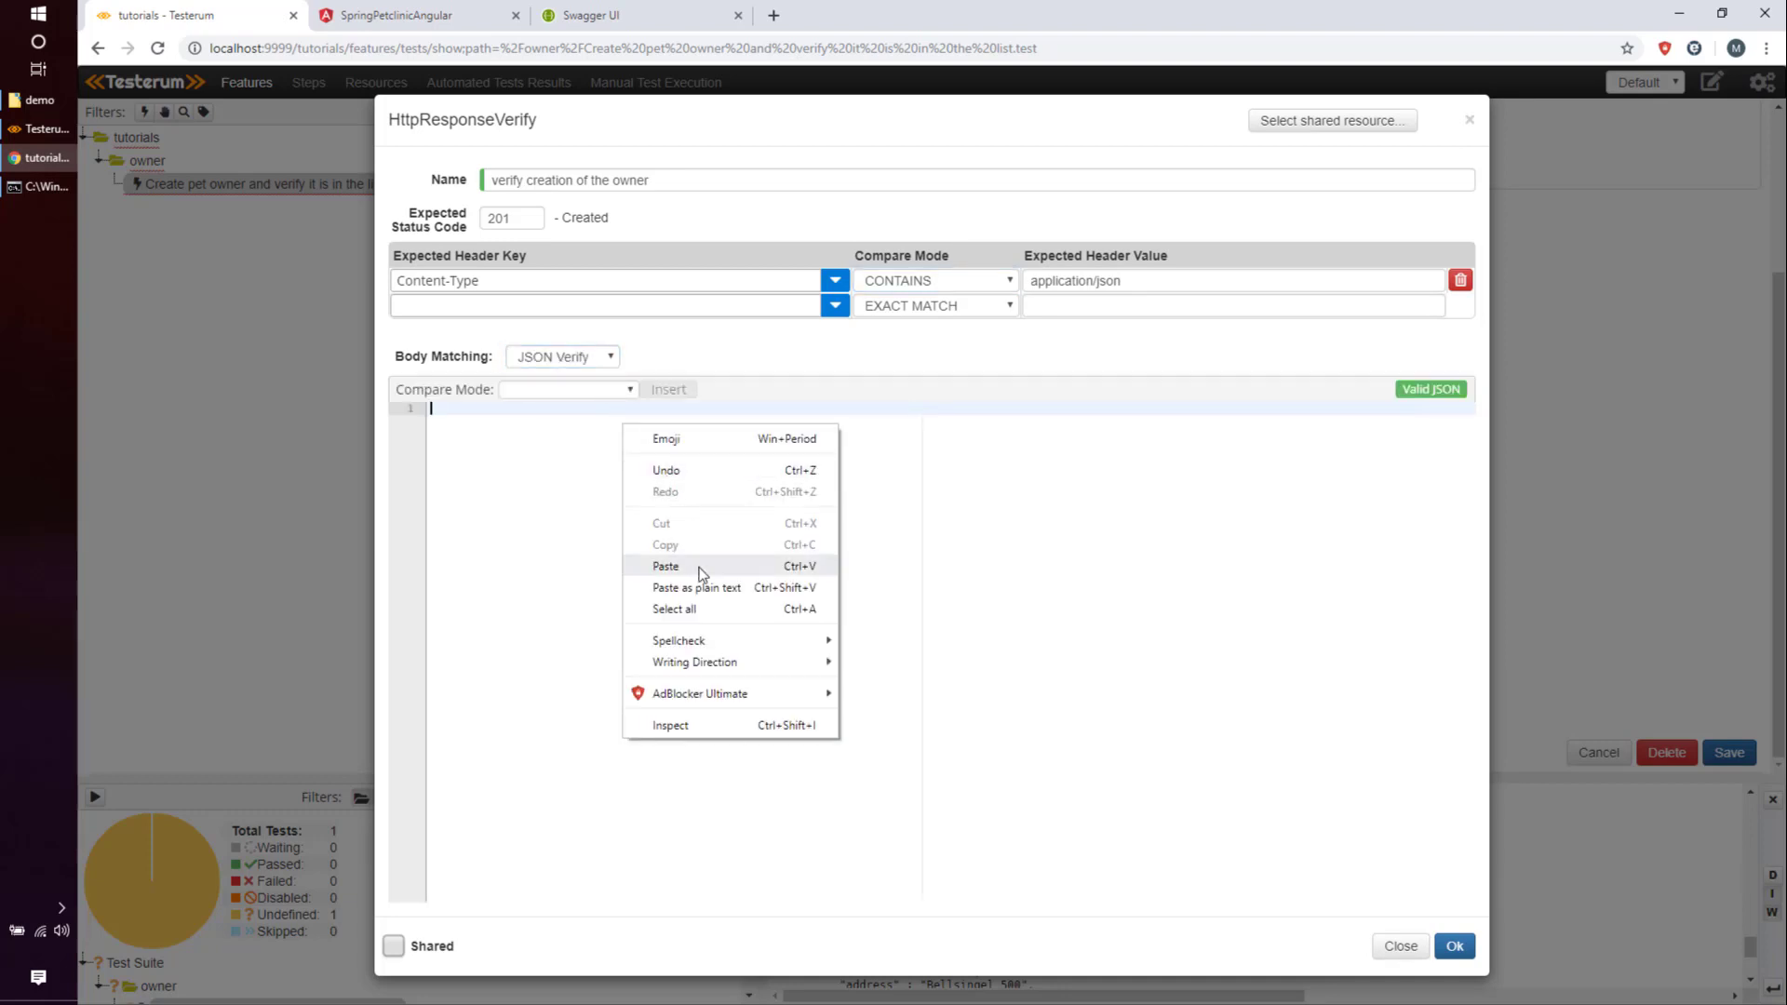
left_click(696, 565)
type("}")
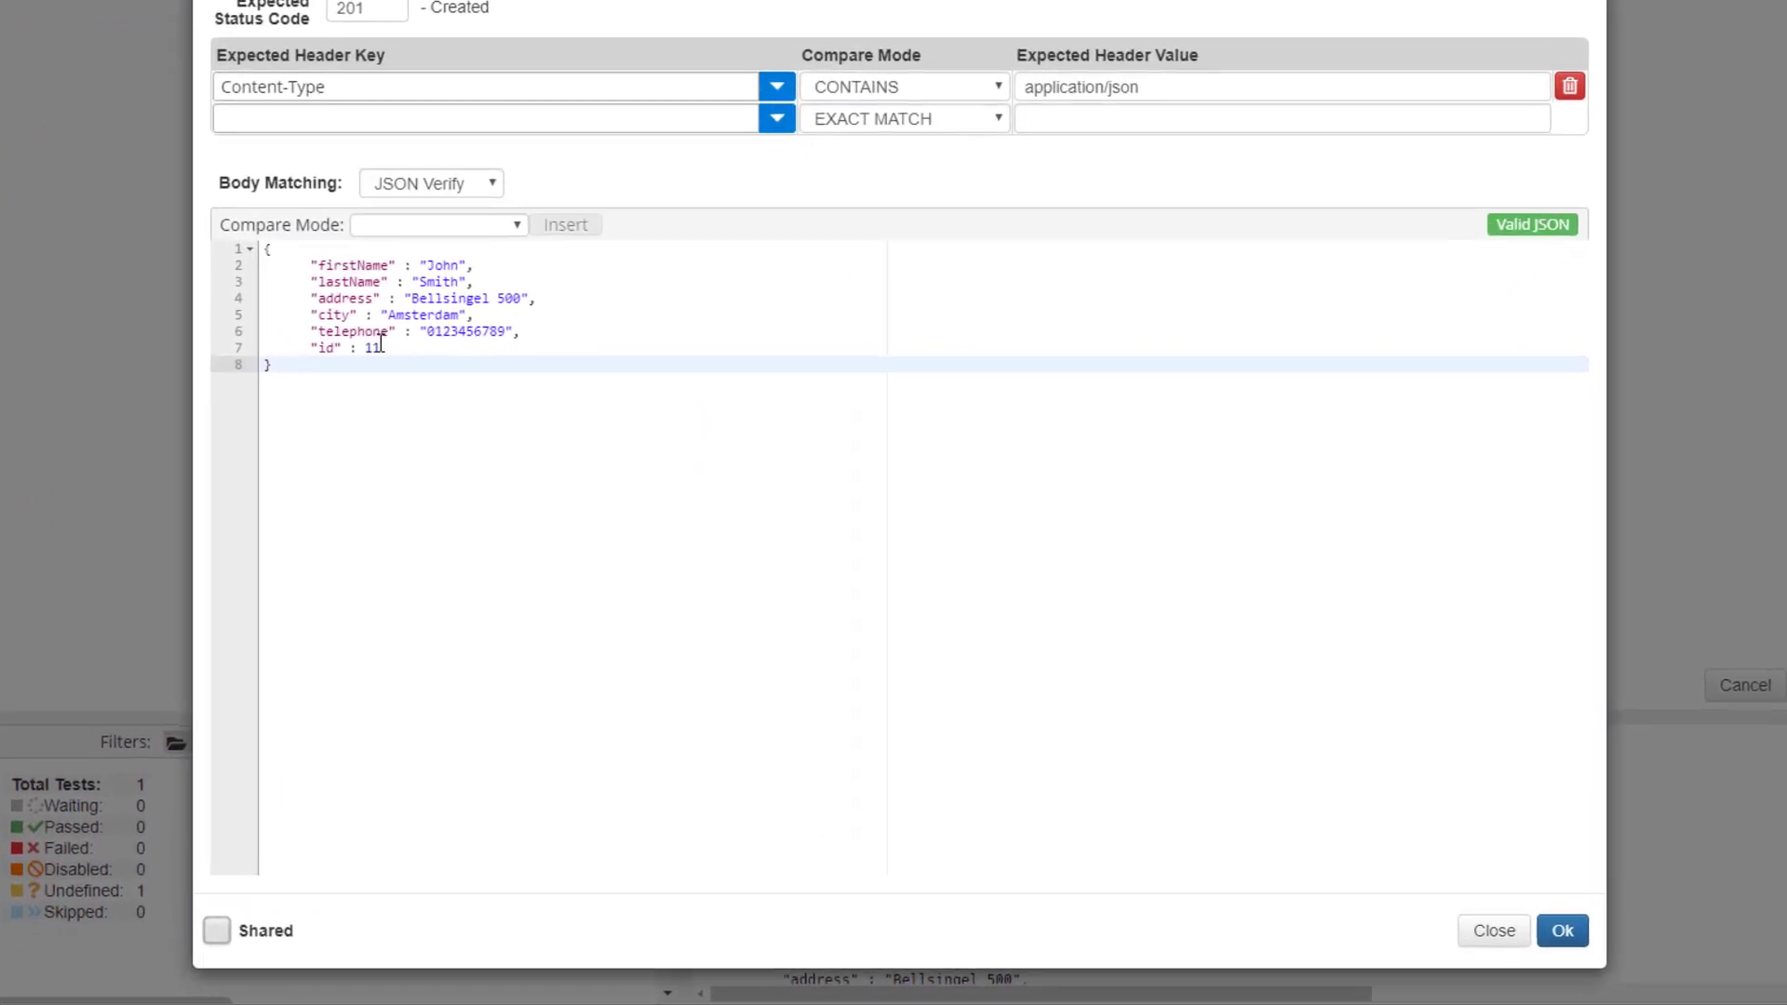
double_click(371, 347)
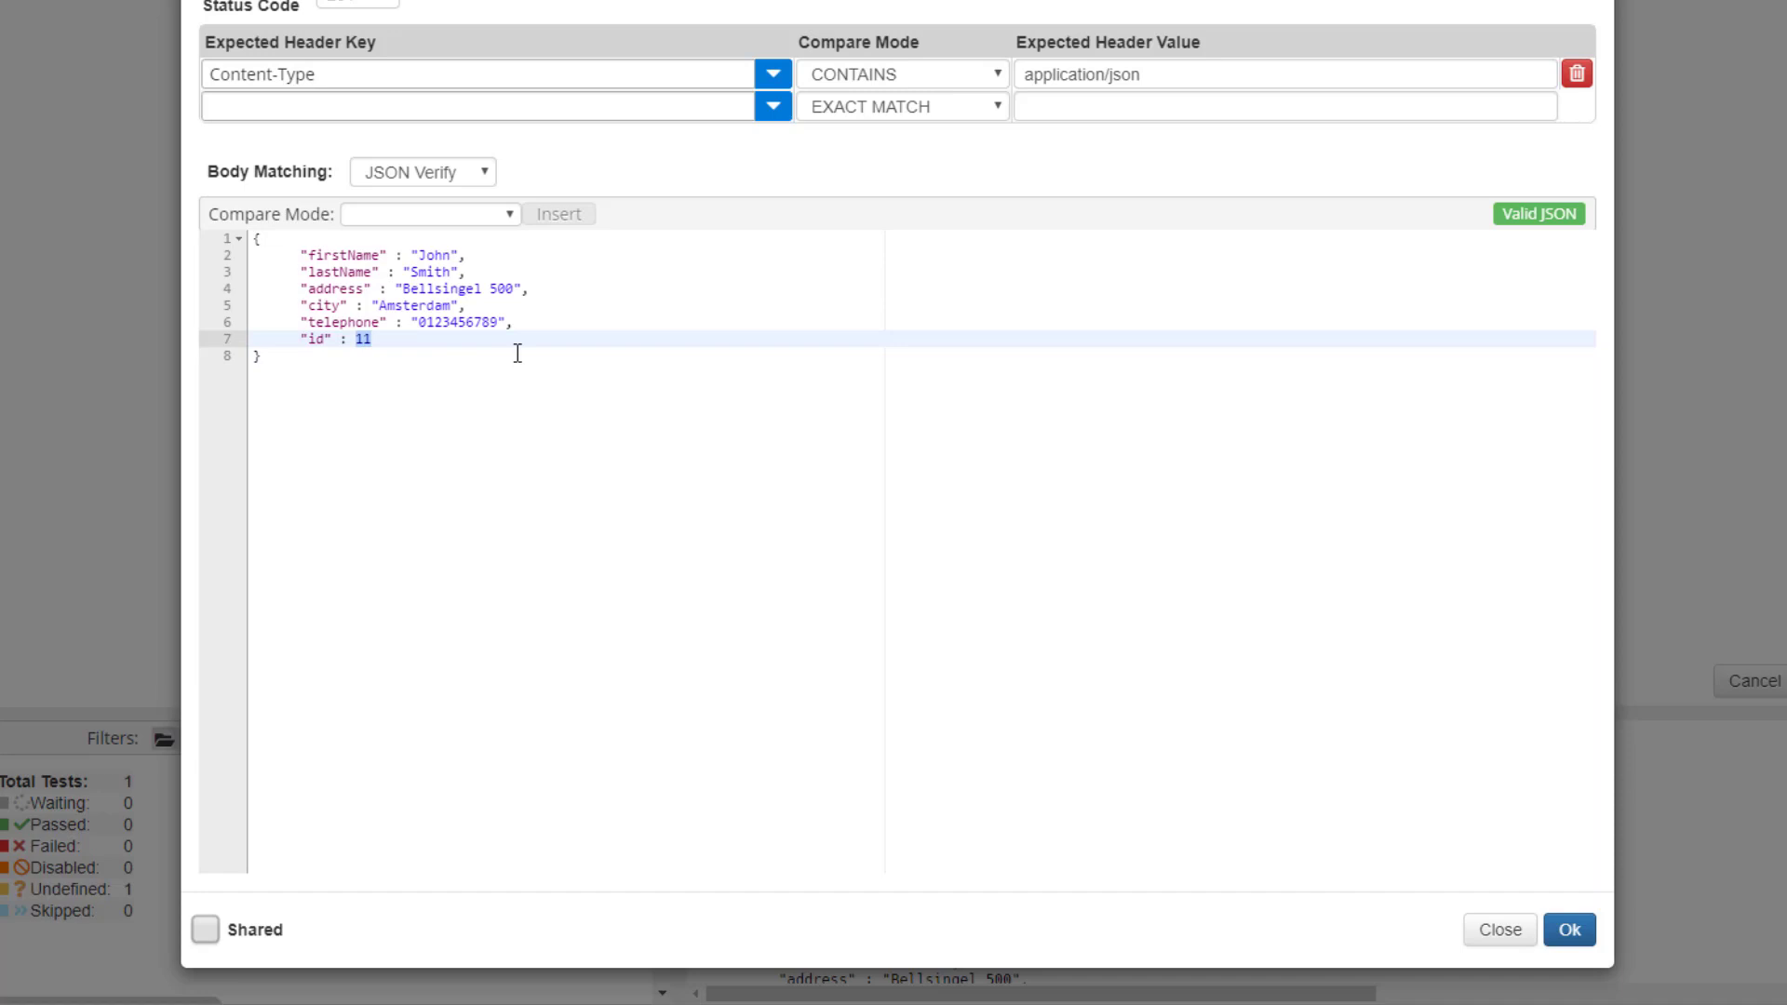
key("BackSpace")
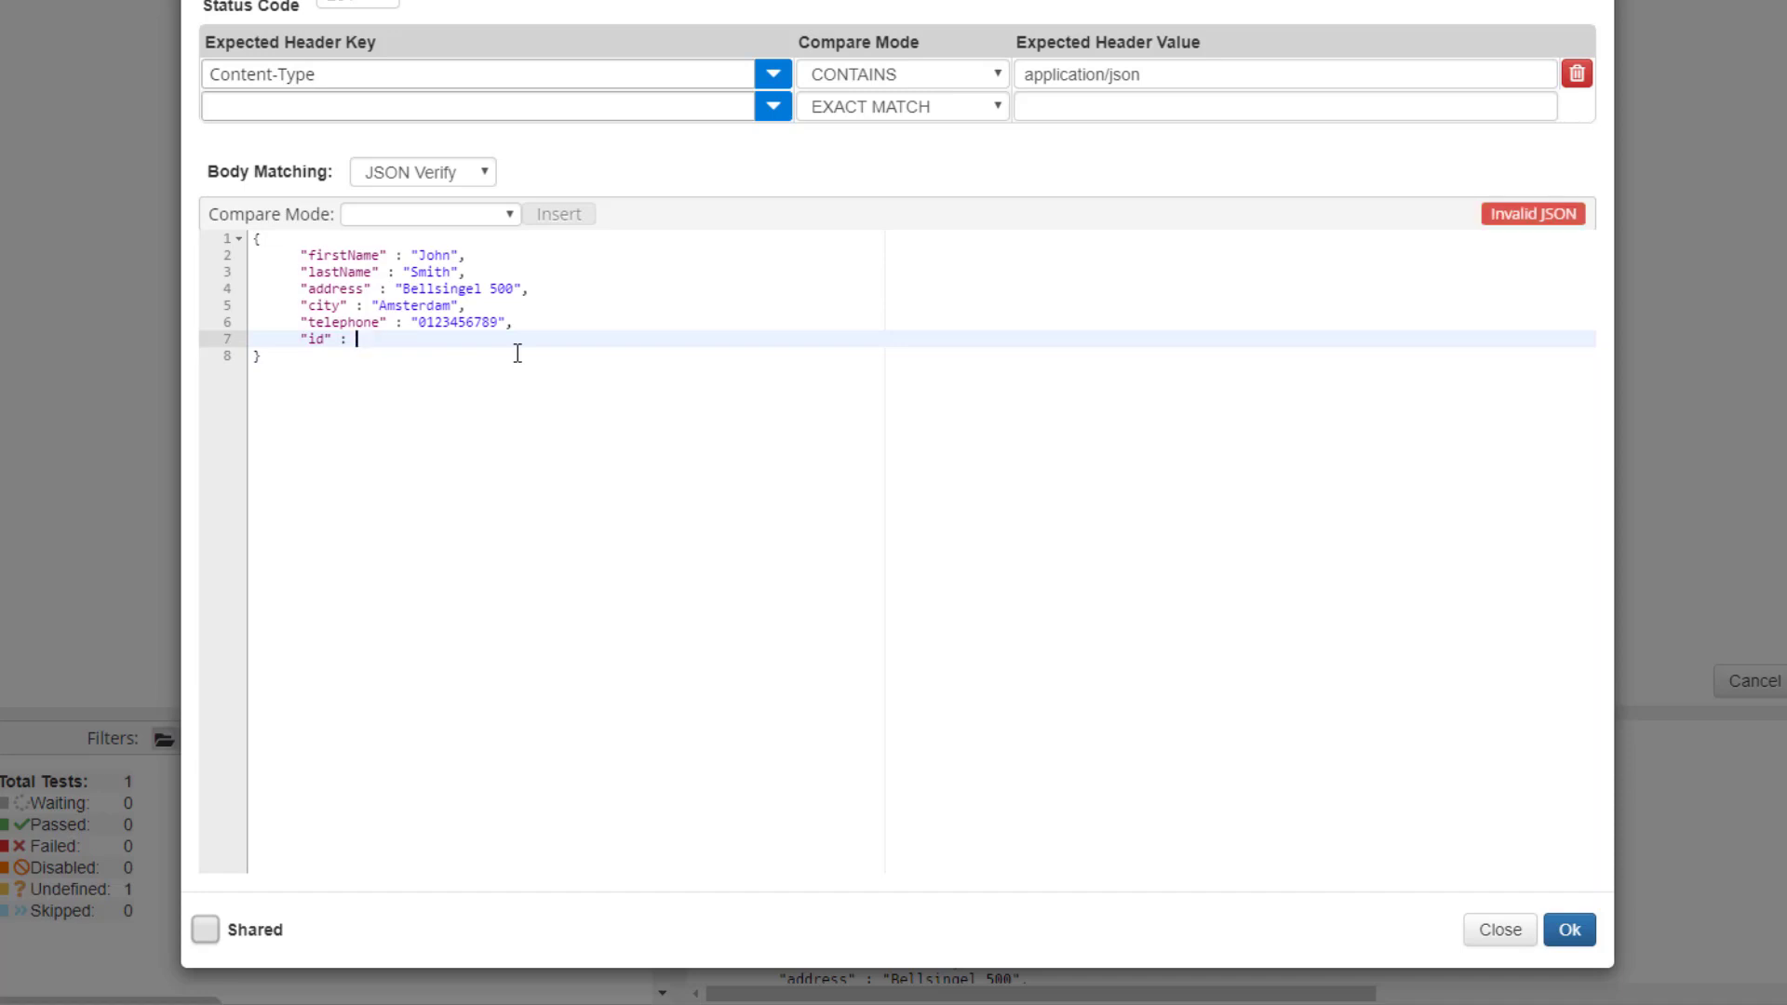
type("\"")
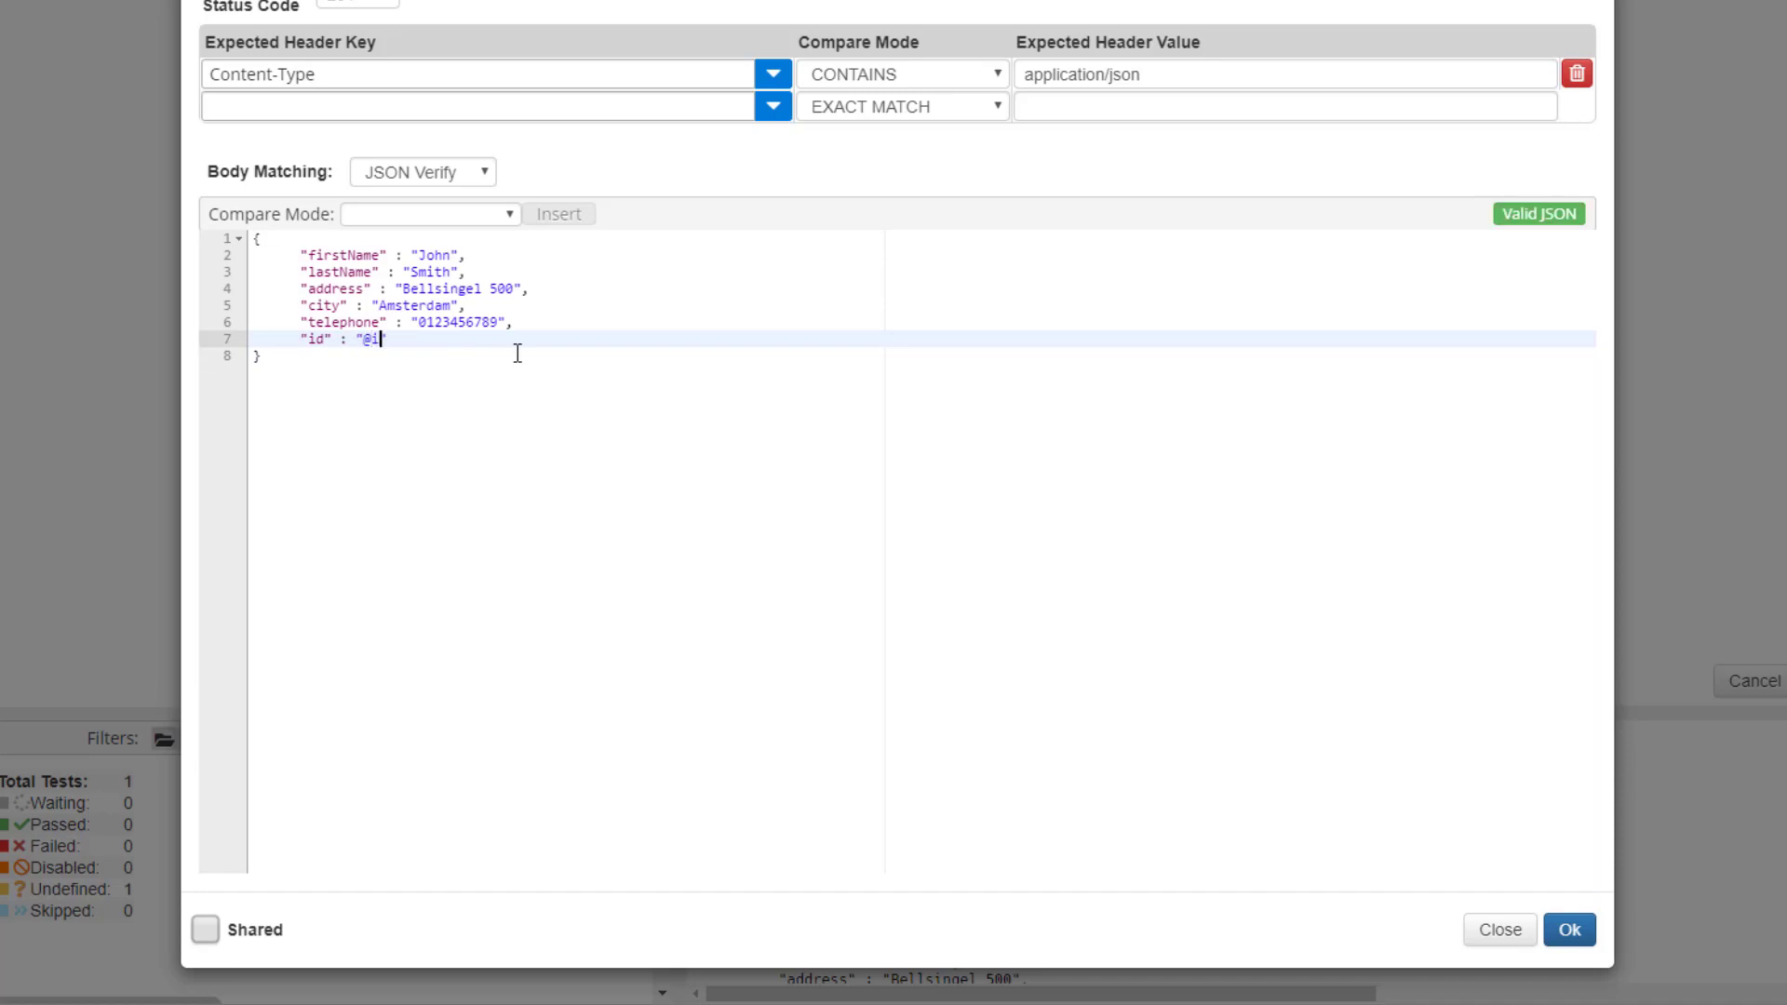
type("@isNotEmpty()")
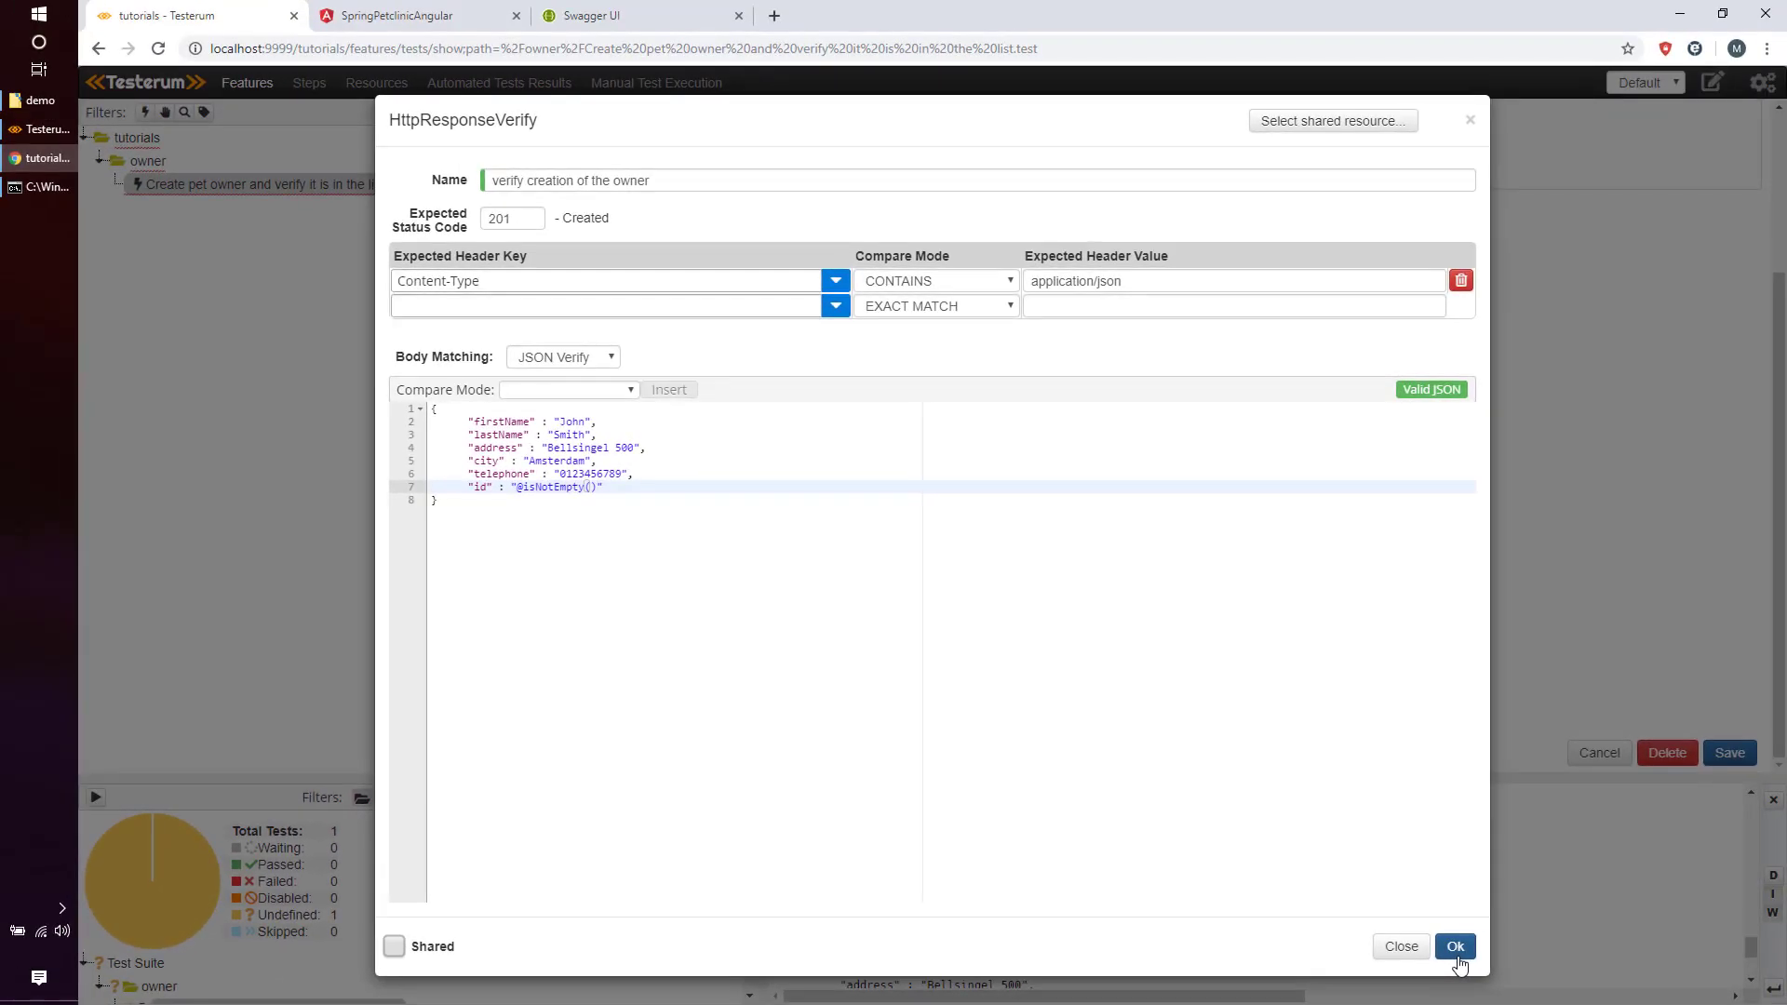
left_click(1456, 954)
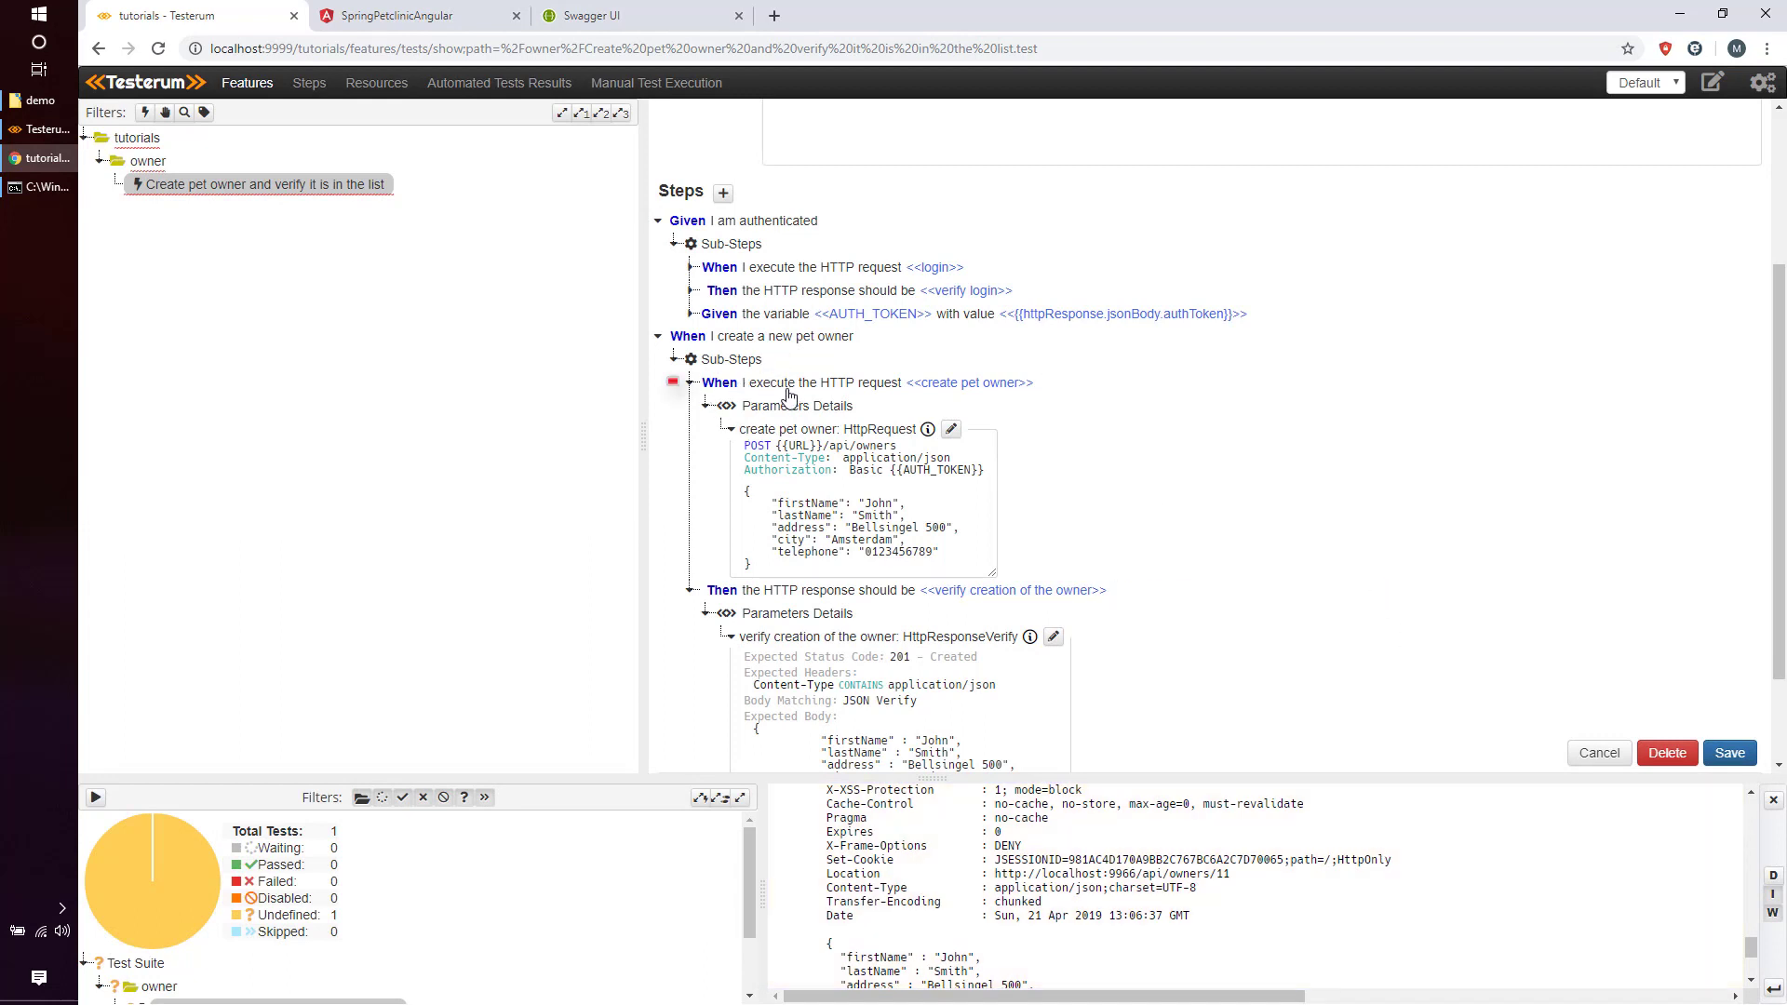
Save the owner test and run it from the Steps play button.
mouse_move(989, 400)
mouse_move(884, 603)
left_click(1733, 754)
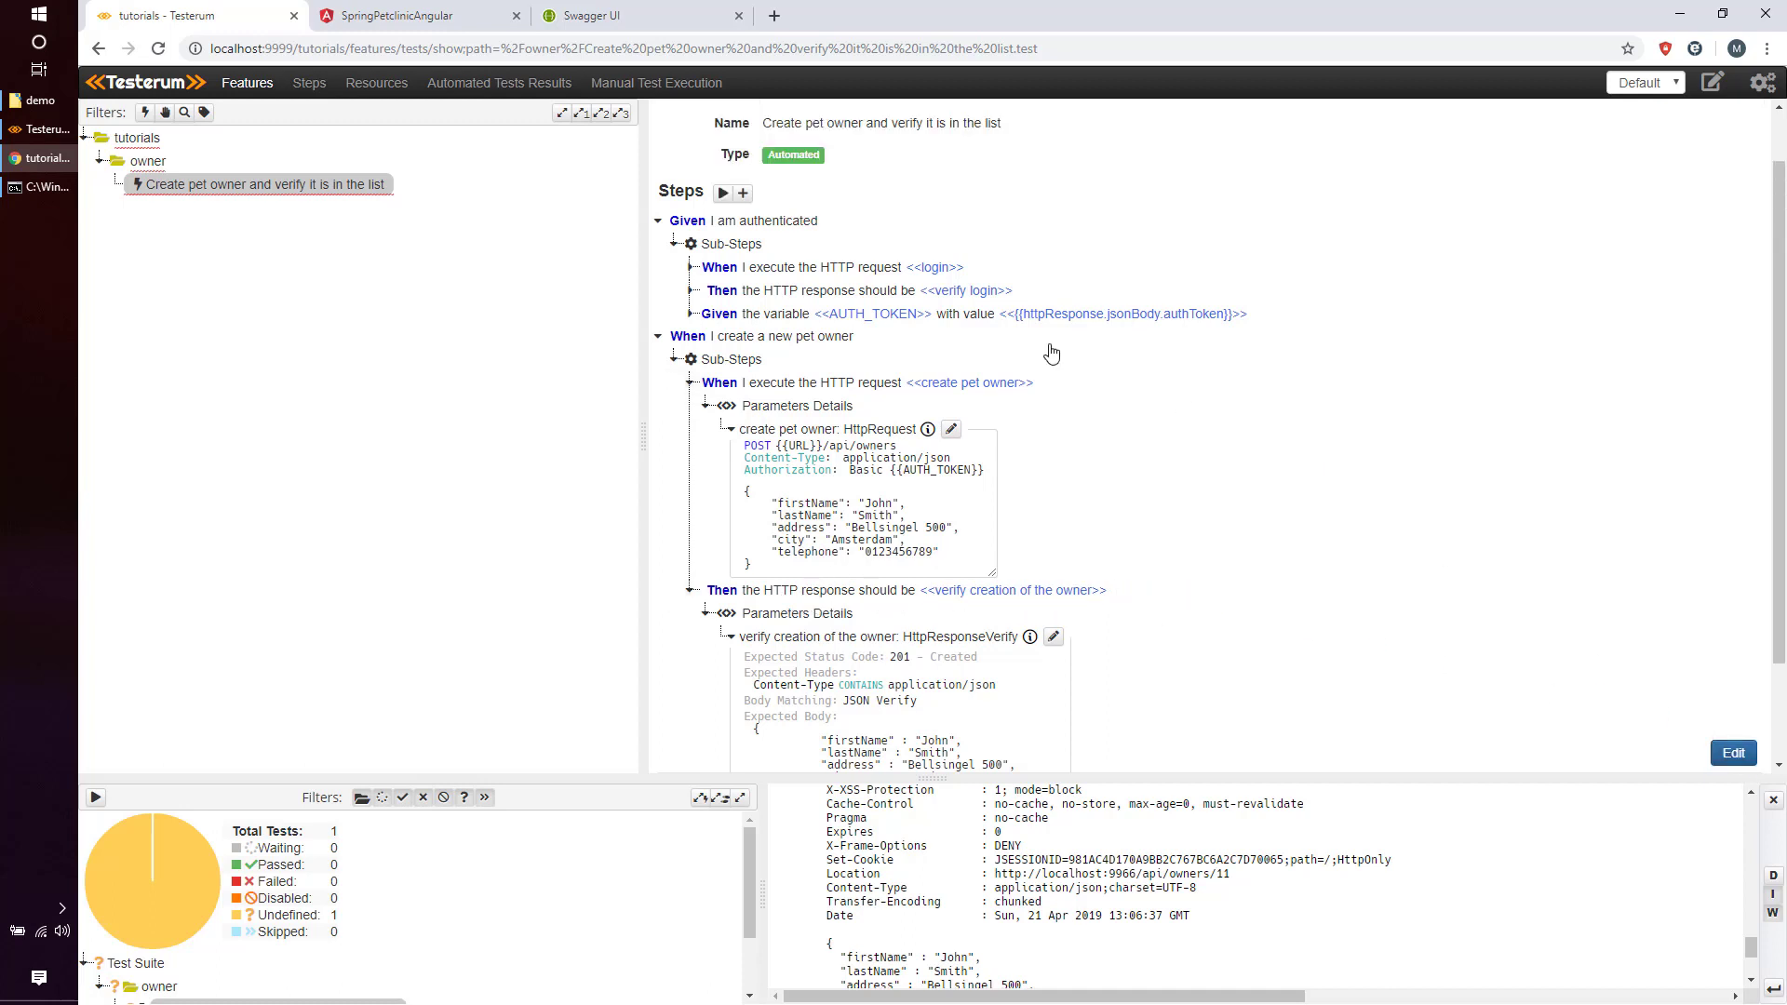
left_click(725, 190)
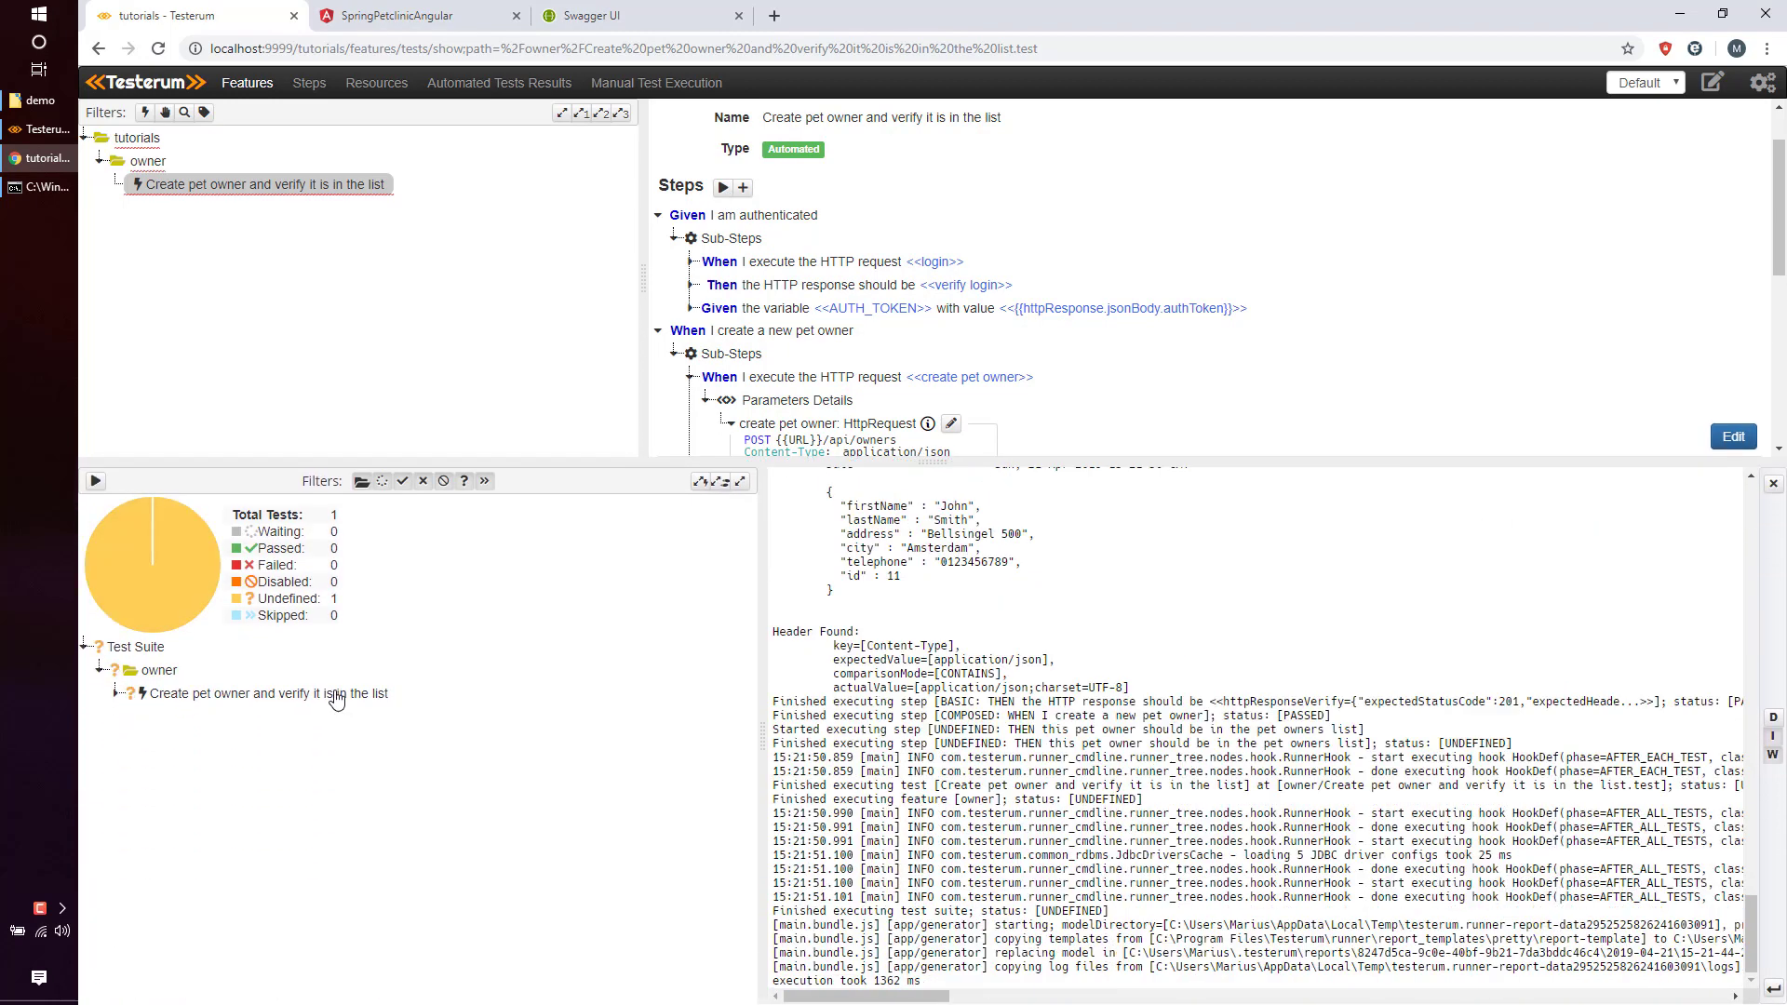
Open the create pet owner request and its verification logs in the results tree.
left_click(337, 698)
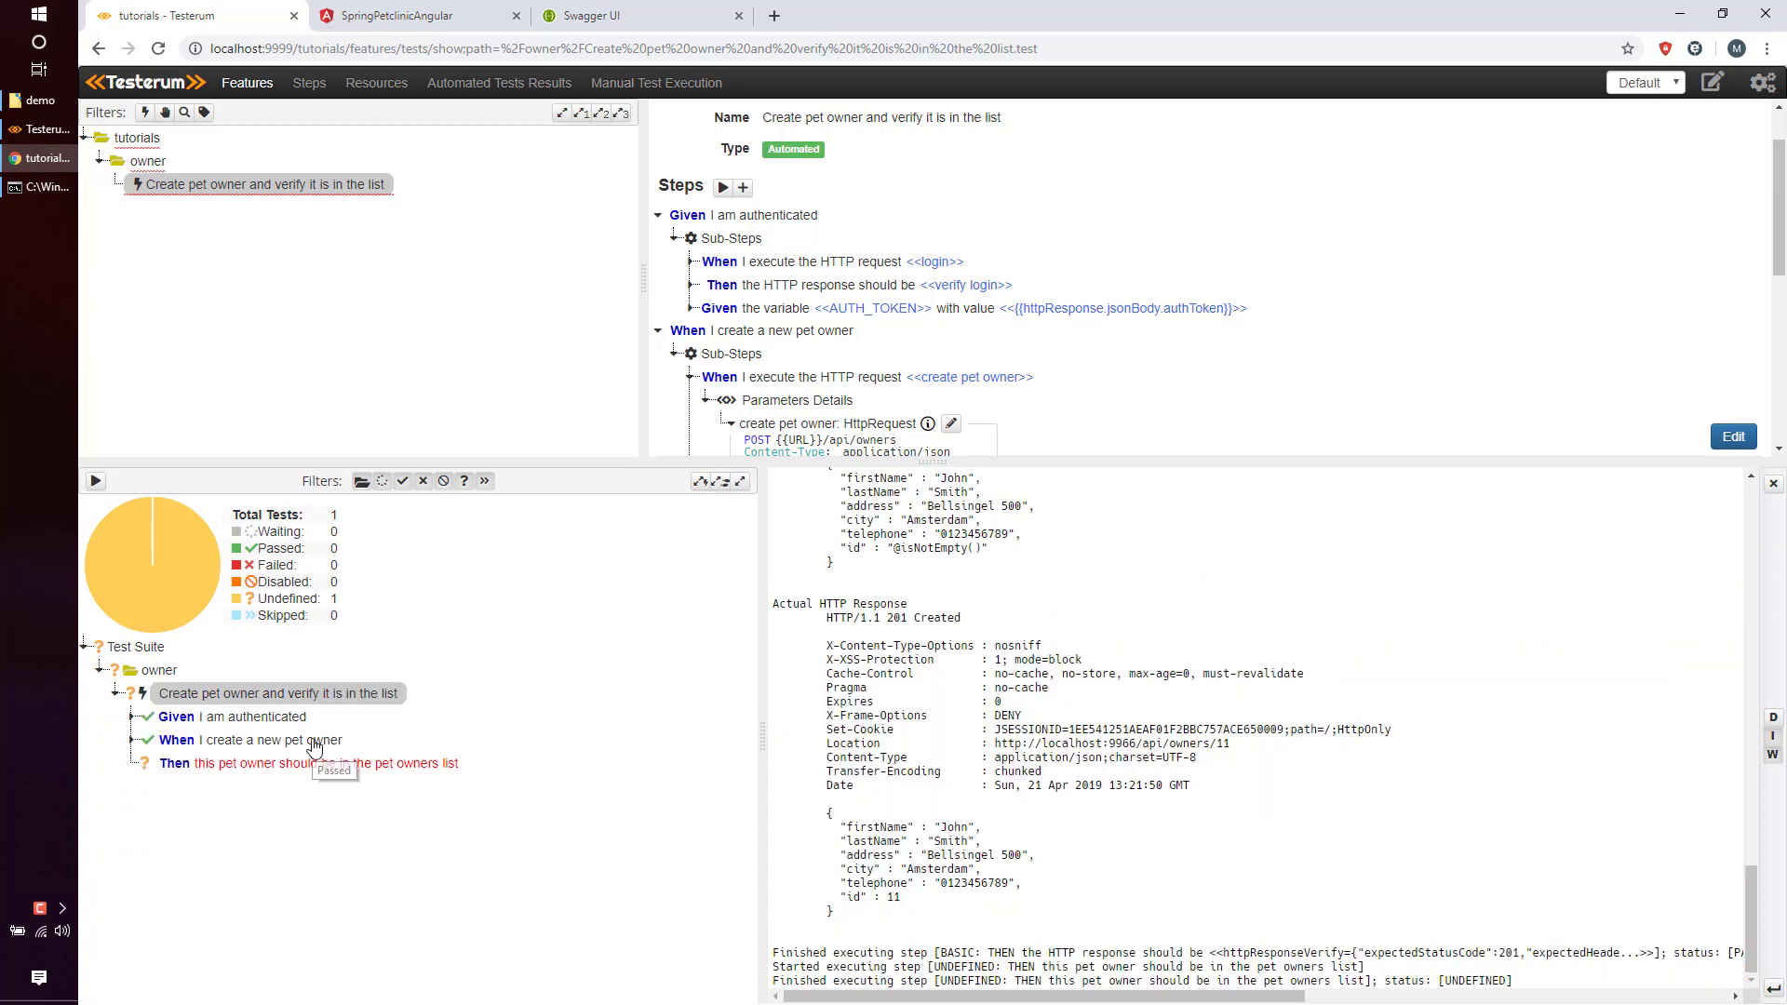
left_click(315, 743)
left_click(331, 765)
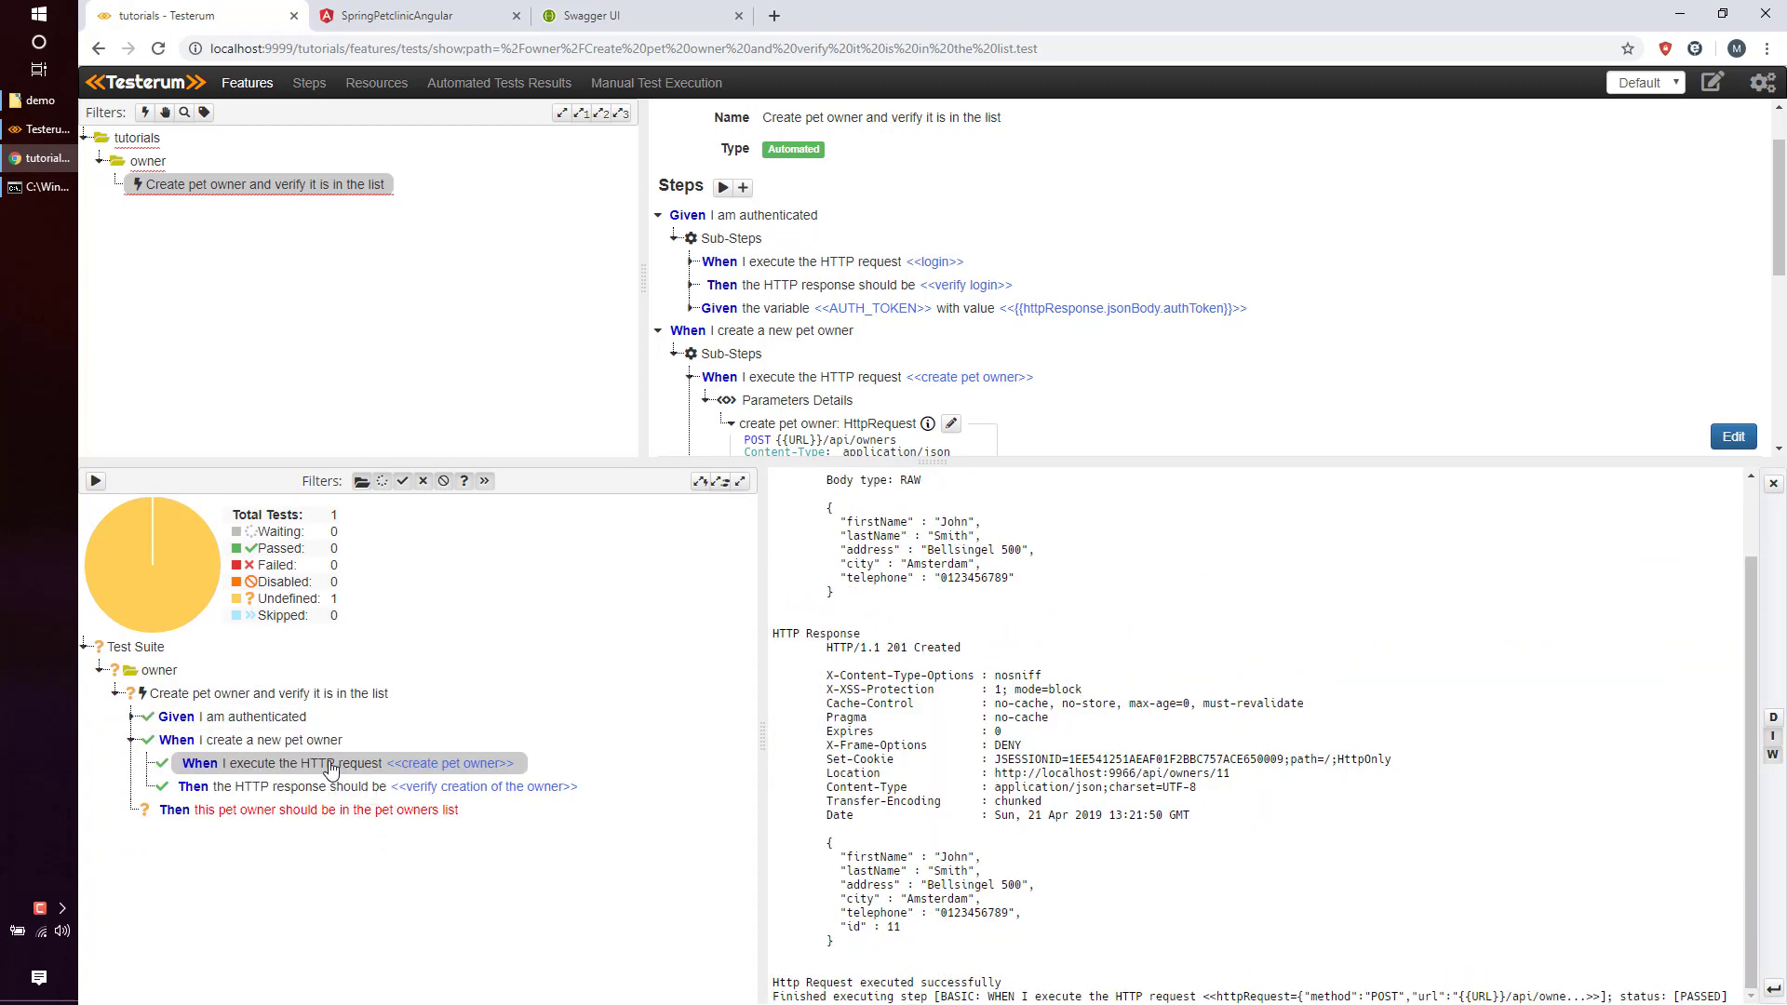
scroll(1000, 749, "up", 1)
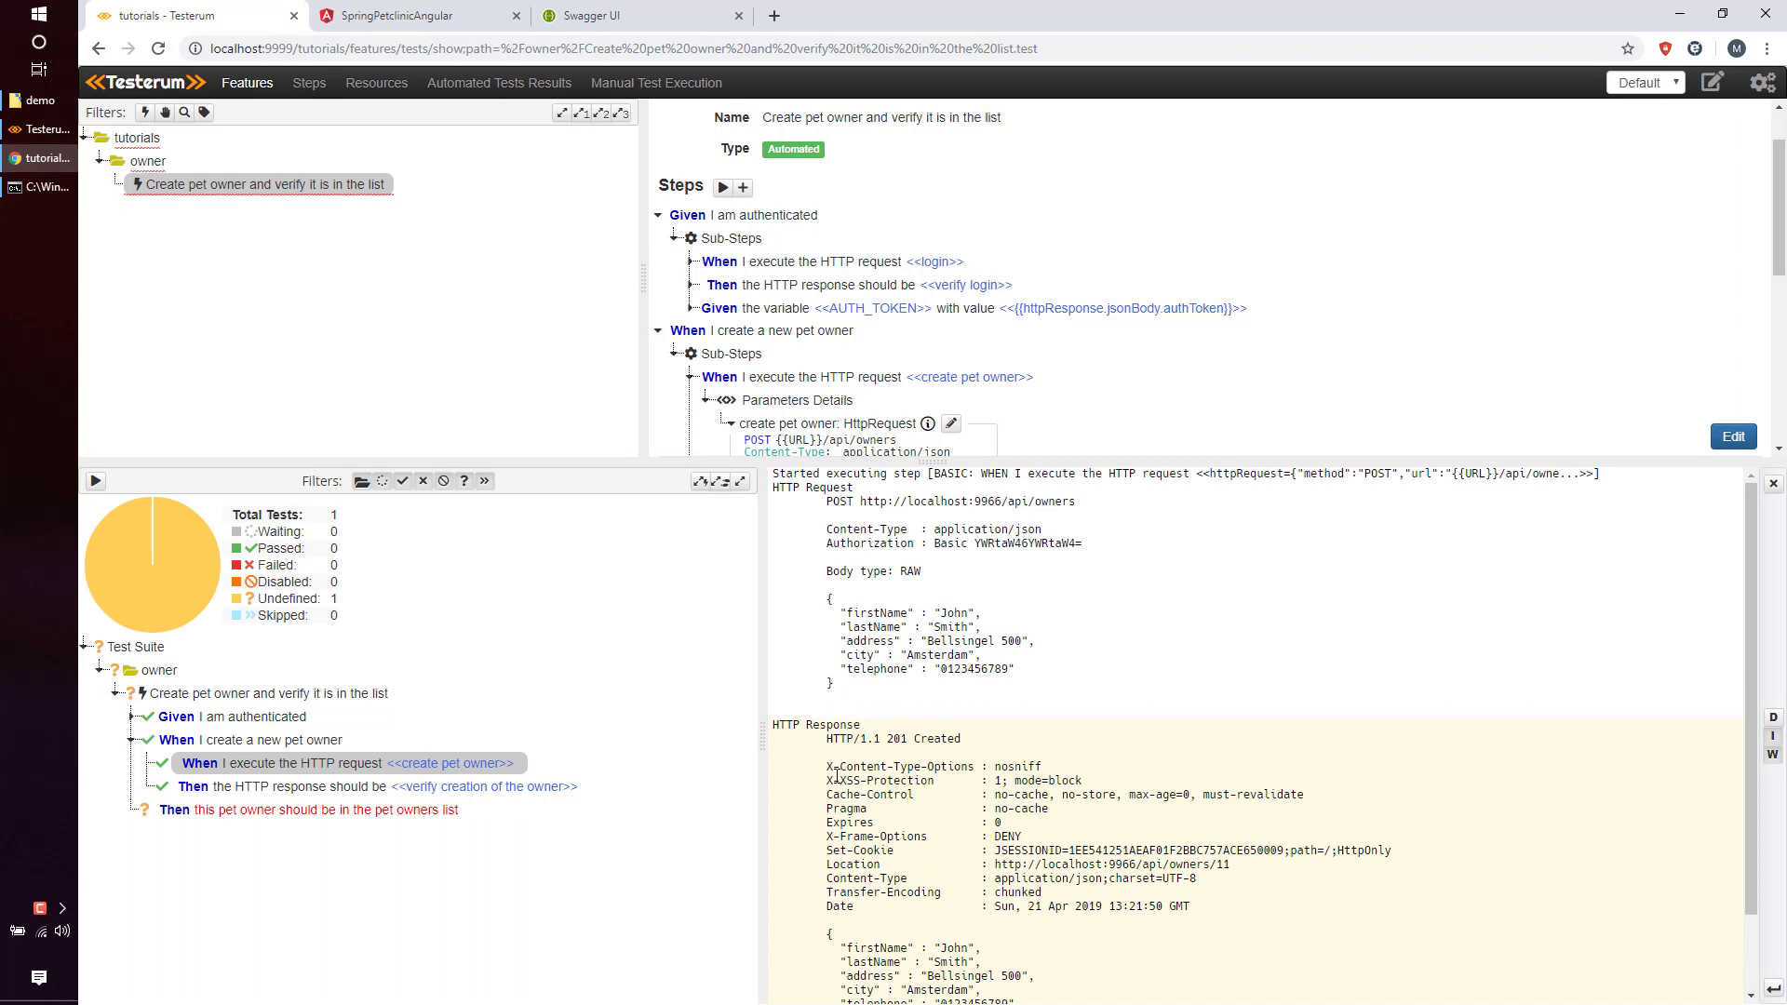
left_click(359, 789)
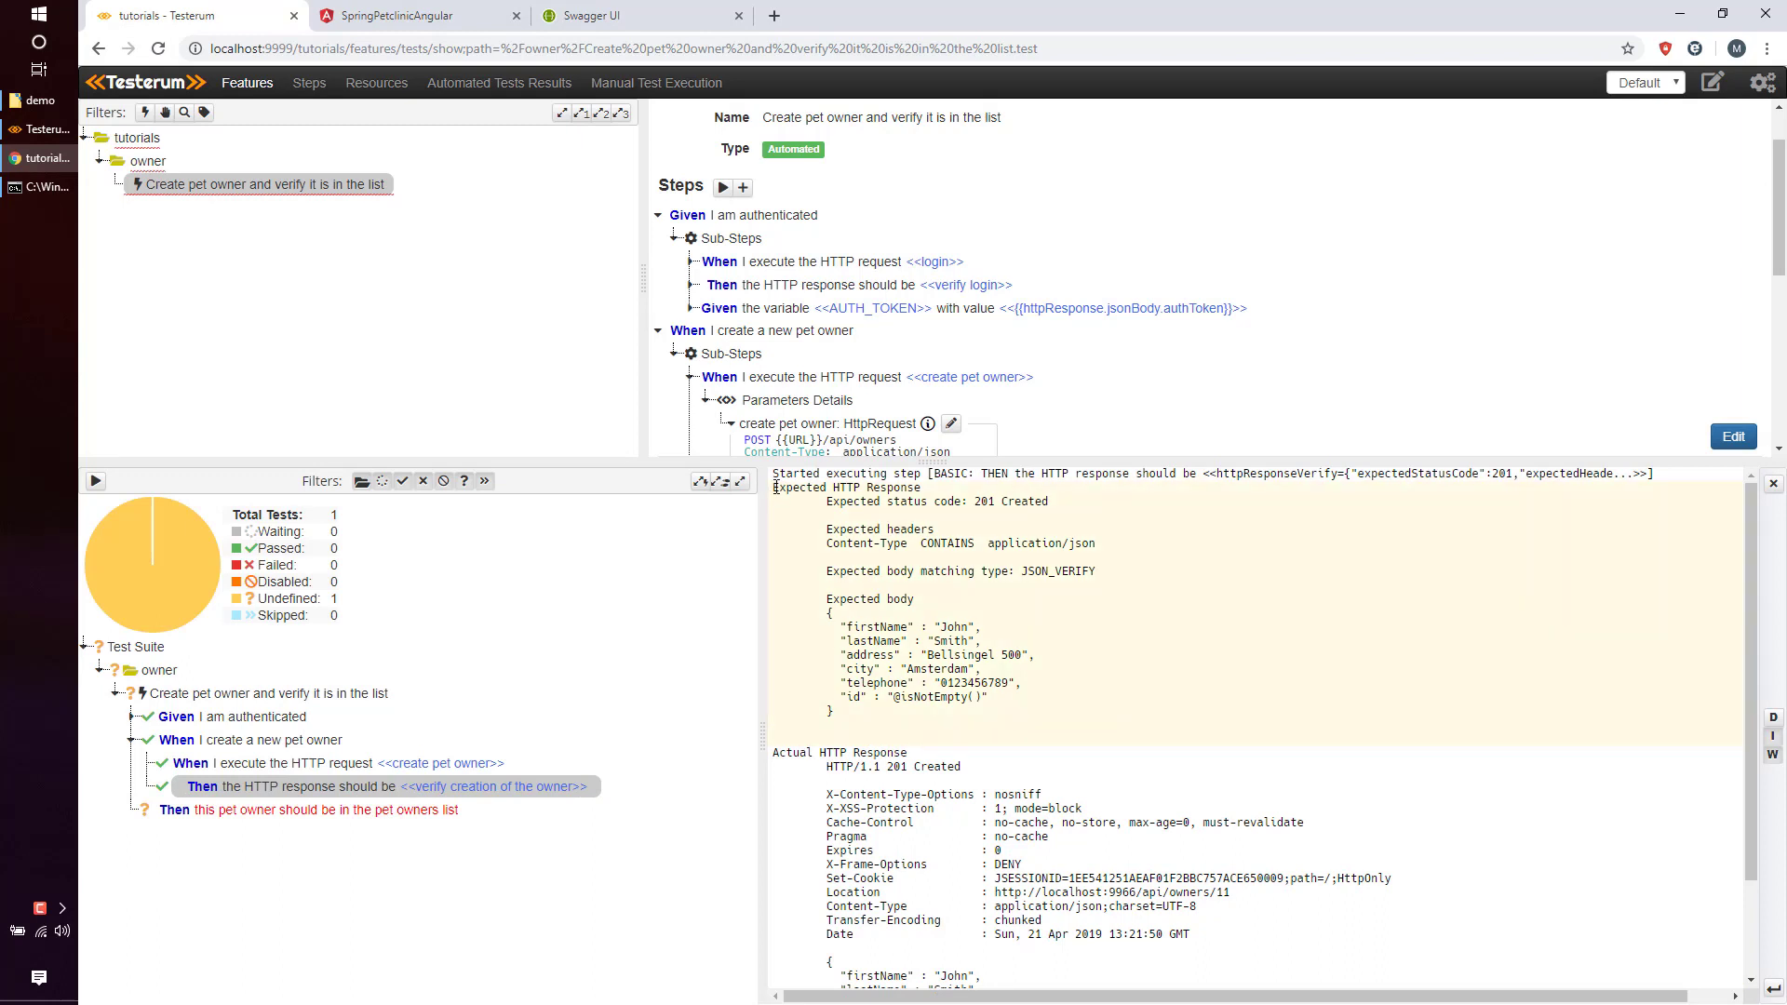
Compare the expected and actual 201 Created responses in the verification log.
left_click_drag(776, 488, 935, 493)
left_click(939, 503)
scroll(950, 722, "down", 2)
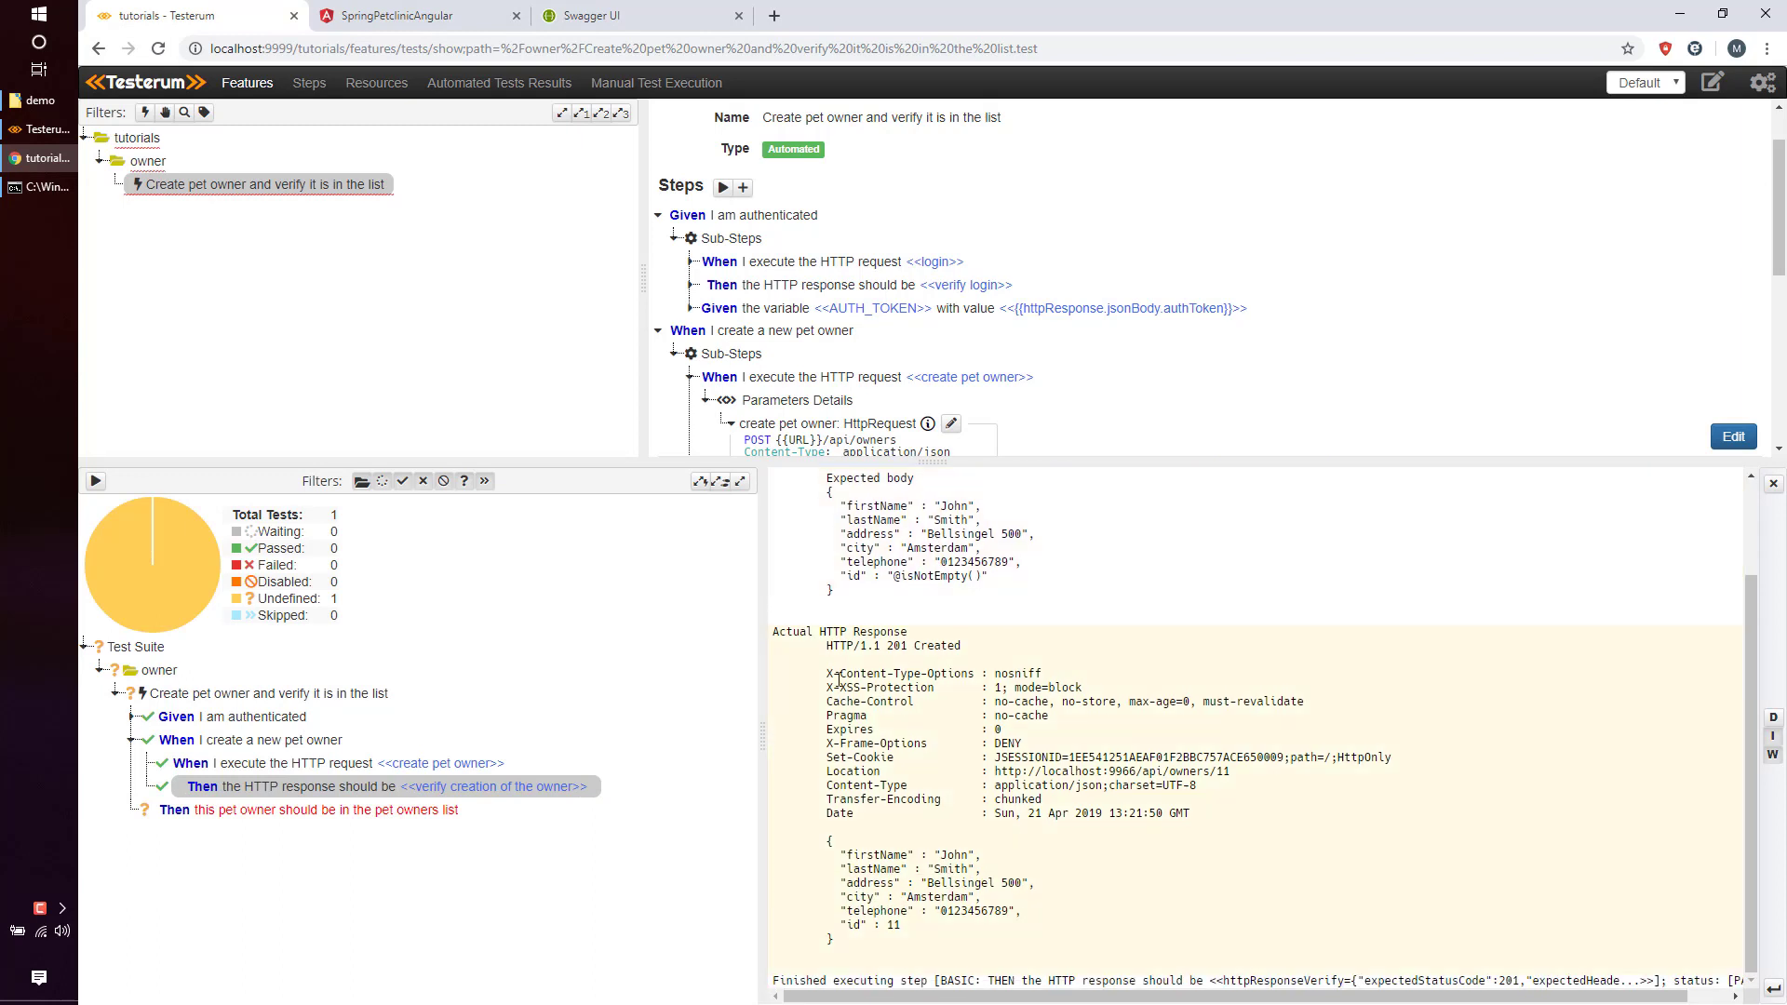
left_click_drag(771, 634, 943, 640)
left_click(943, 641)
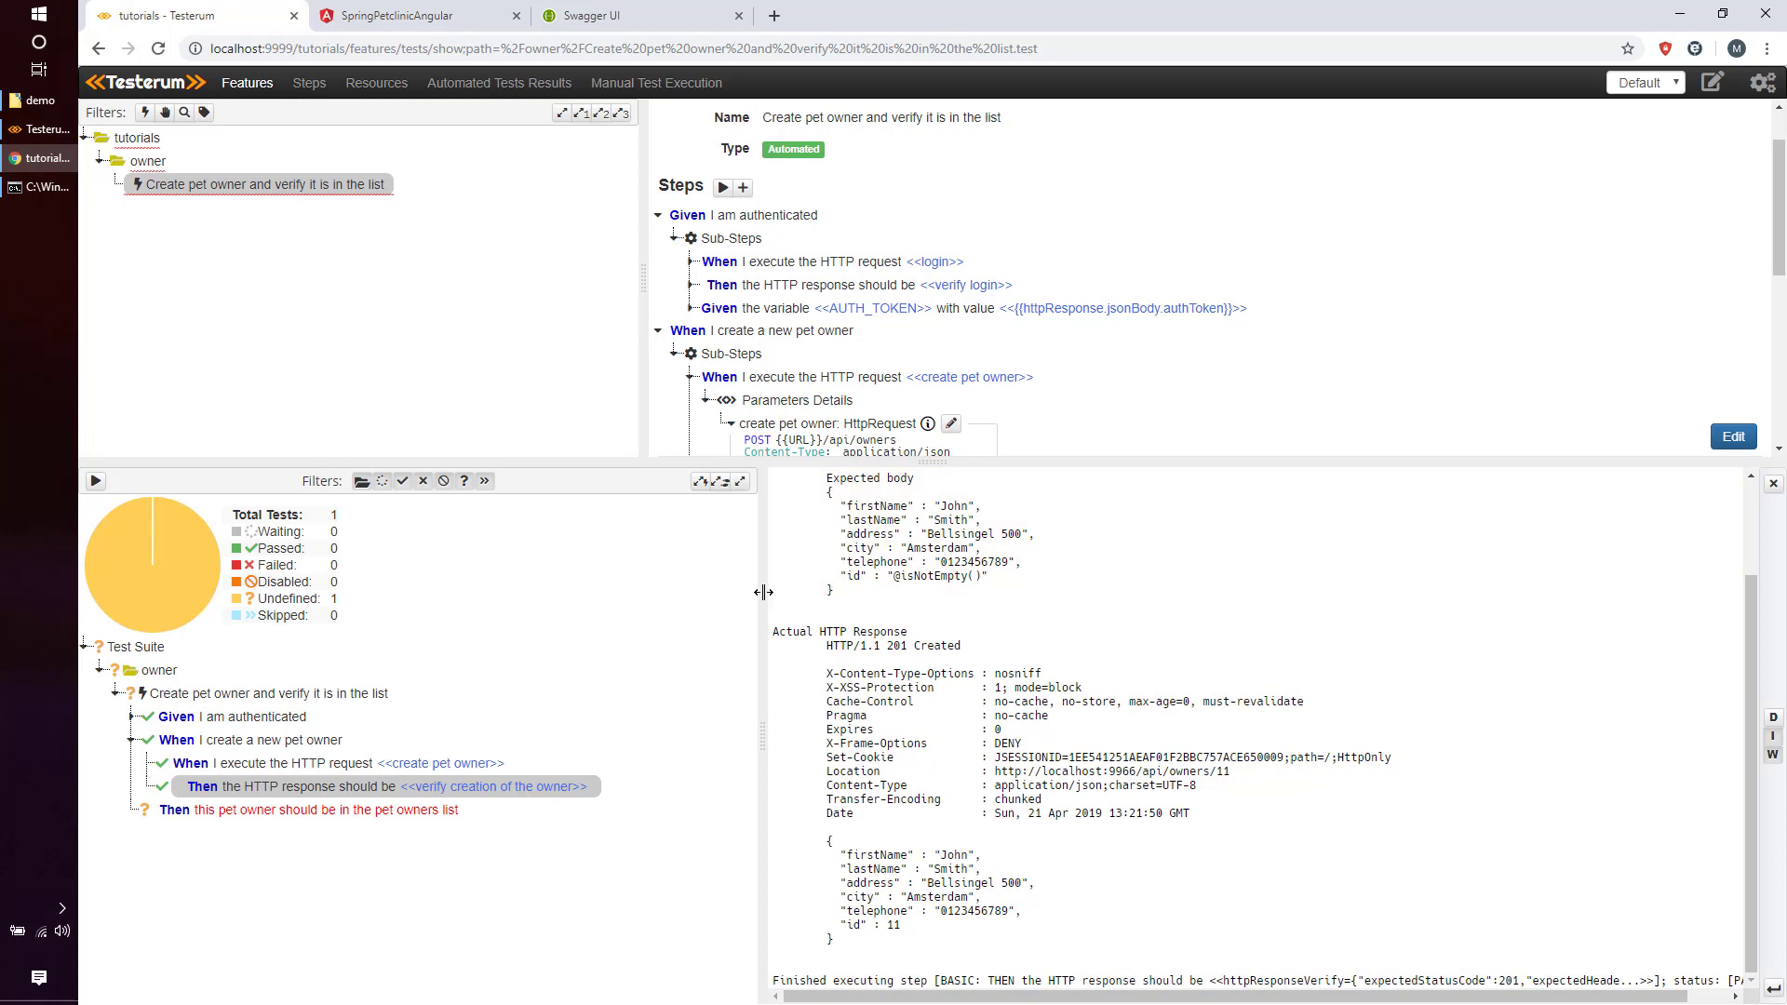
left_click(926, 460)
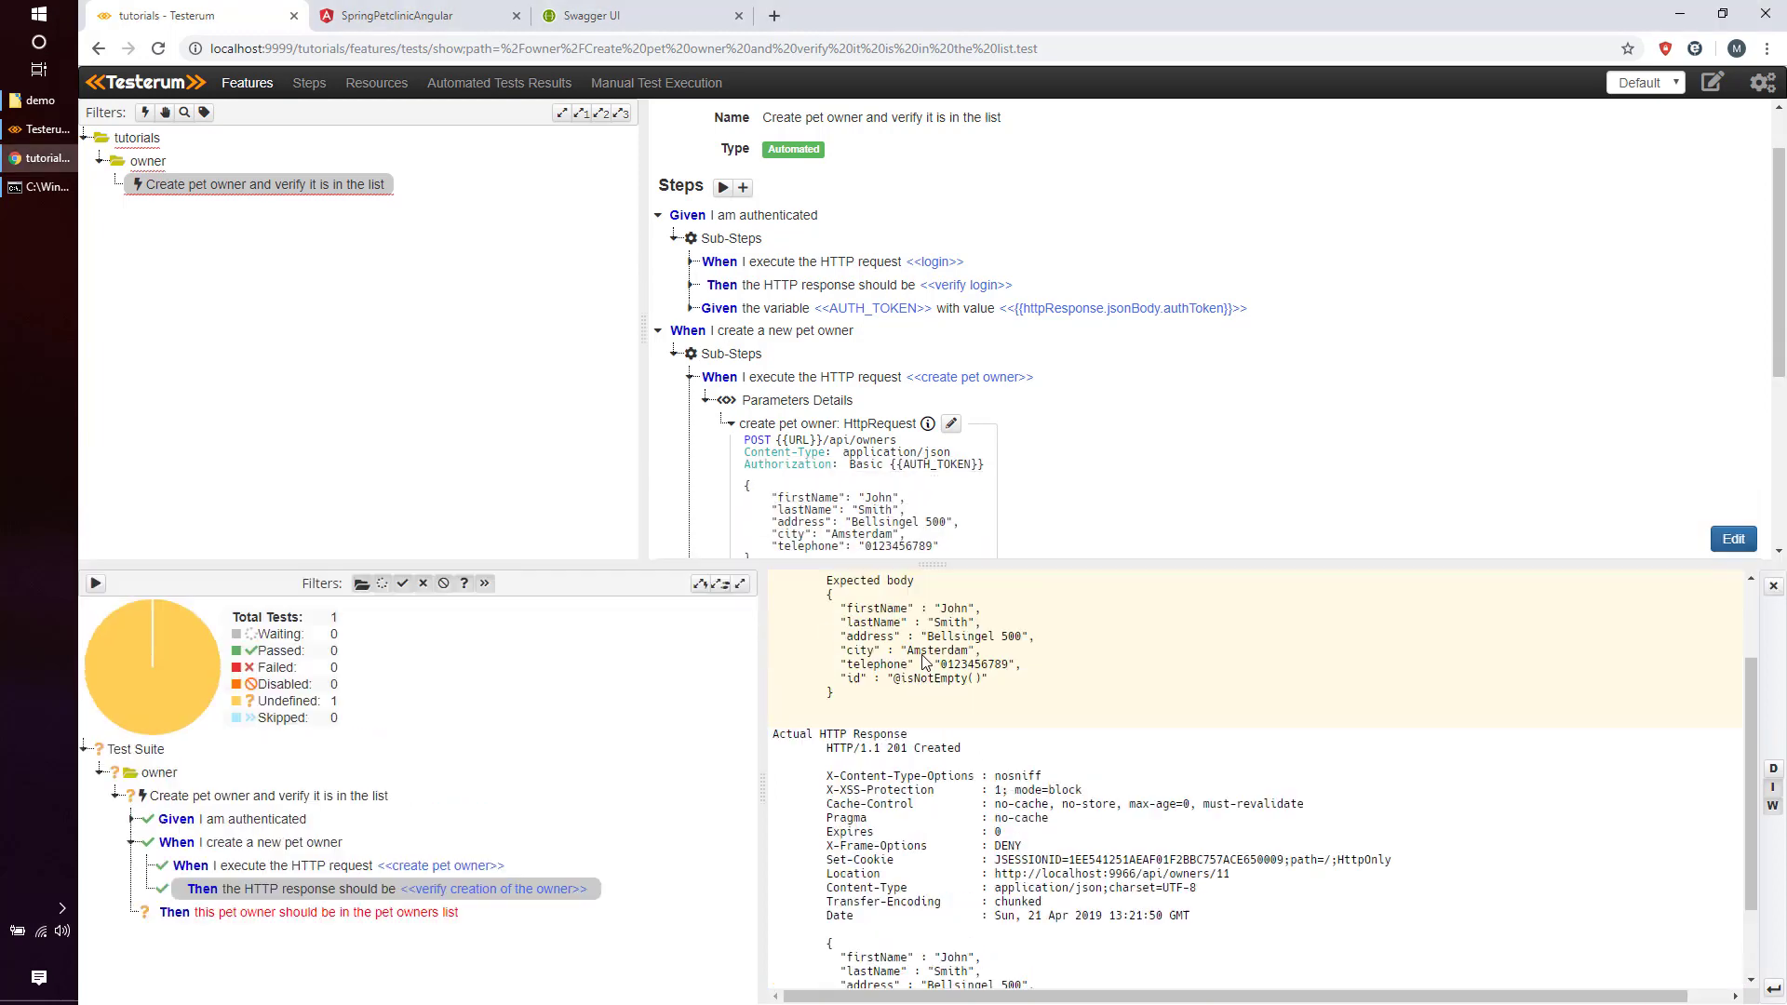
scroll(663, 220, "down", 1)
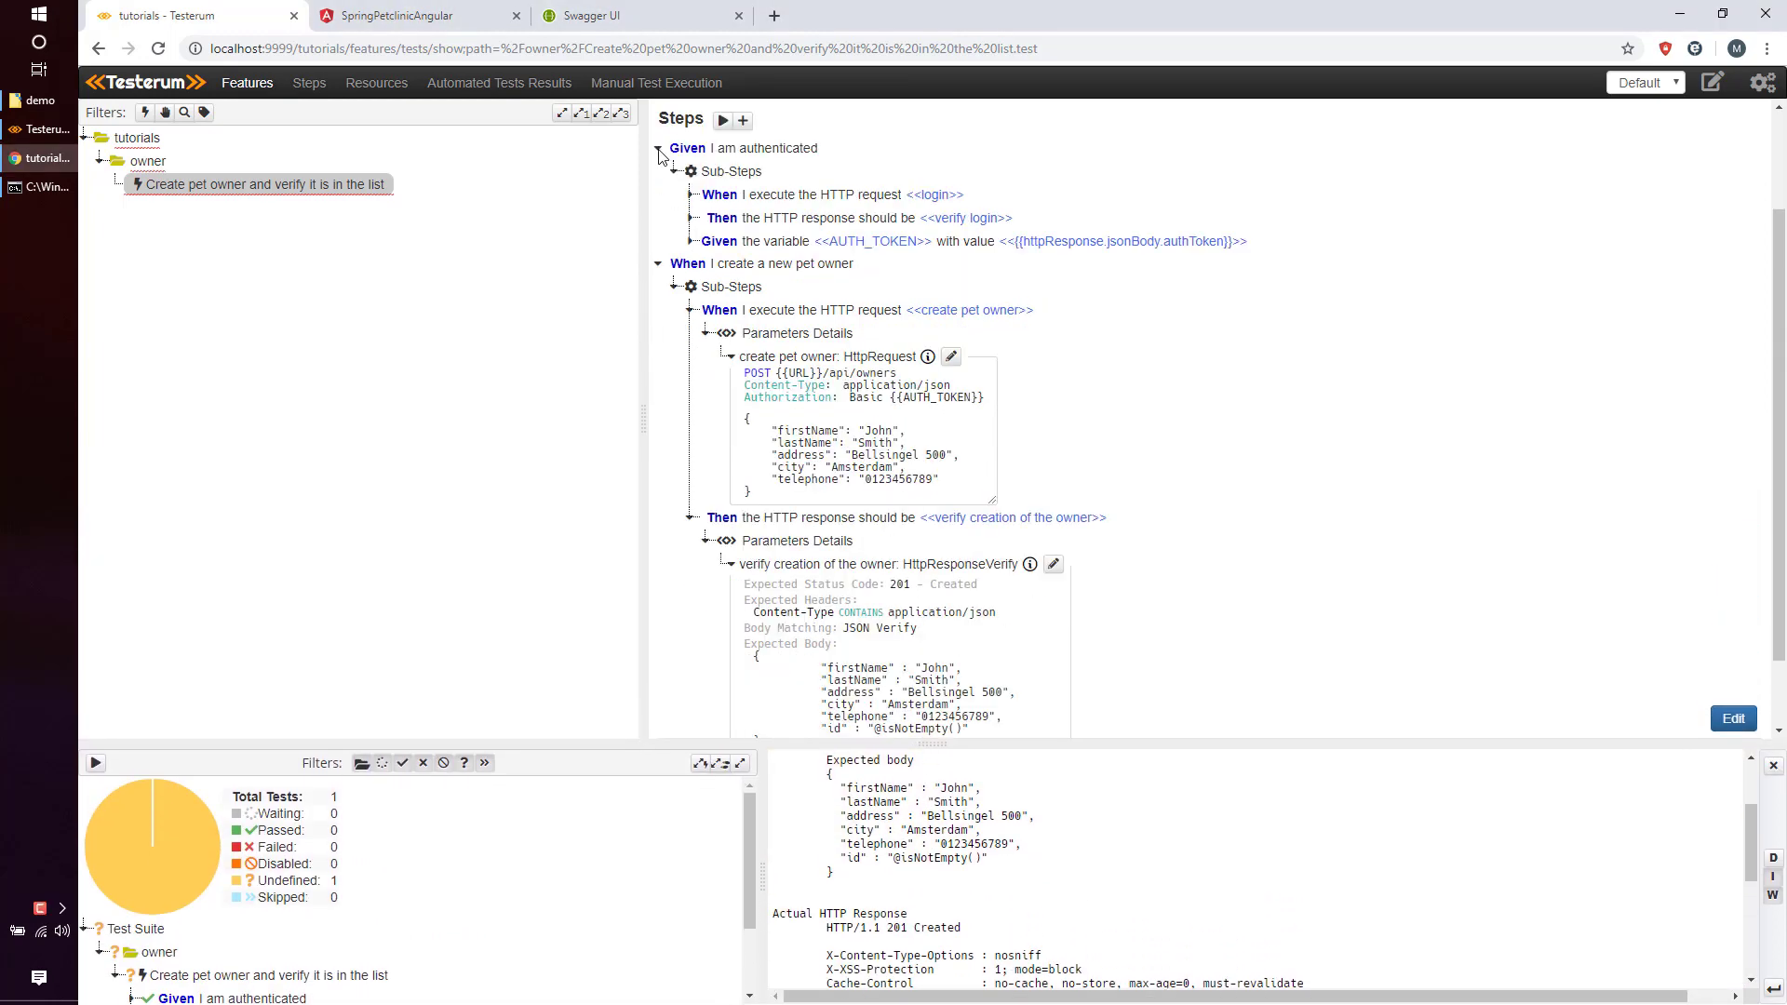
Add an HTTP request sub-step under the pet owners list step.
left_click(658, 150)
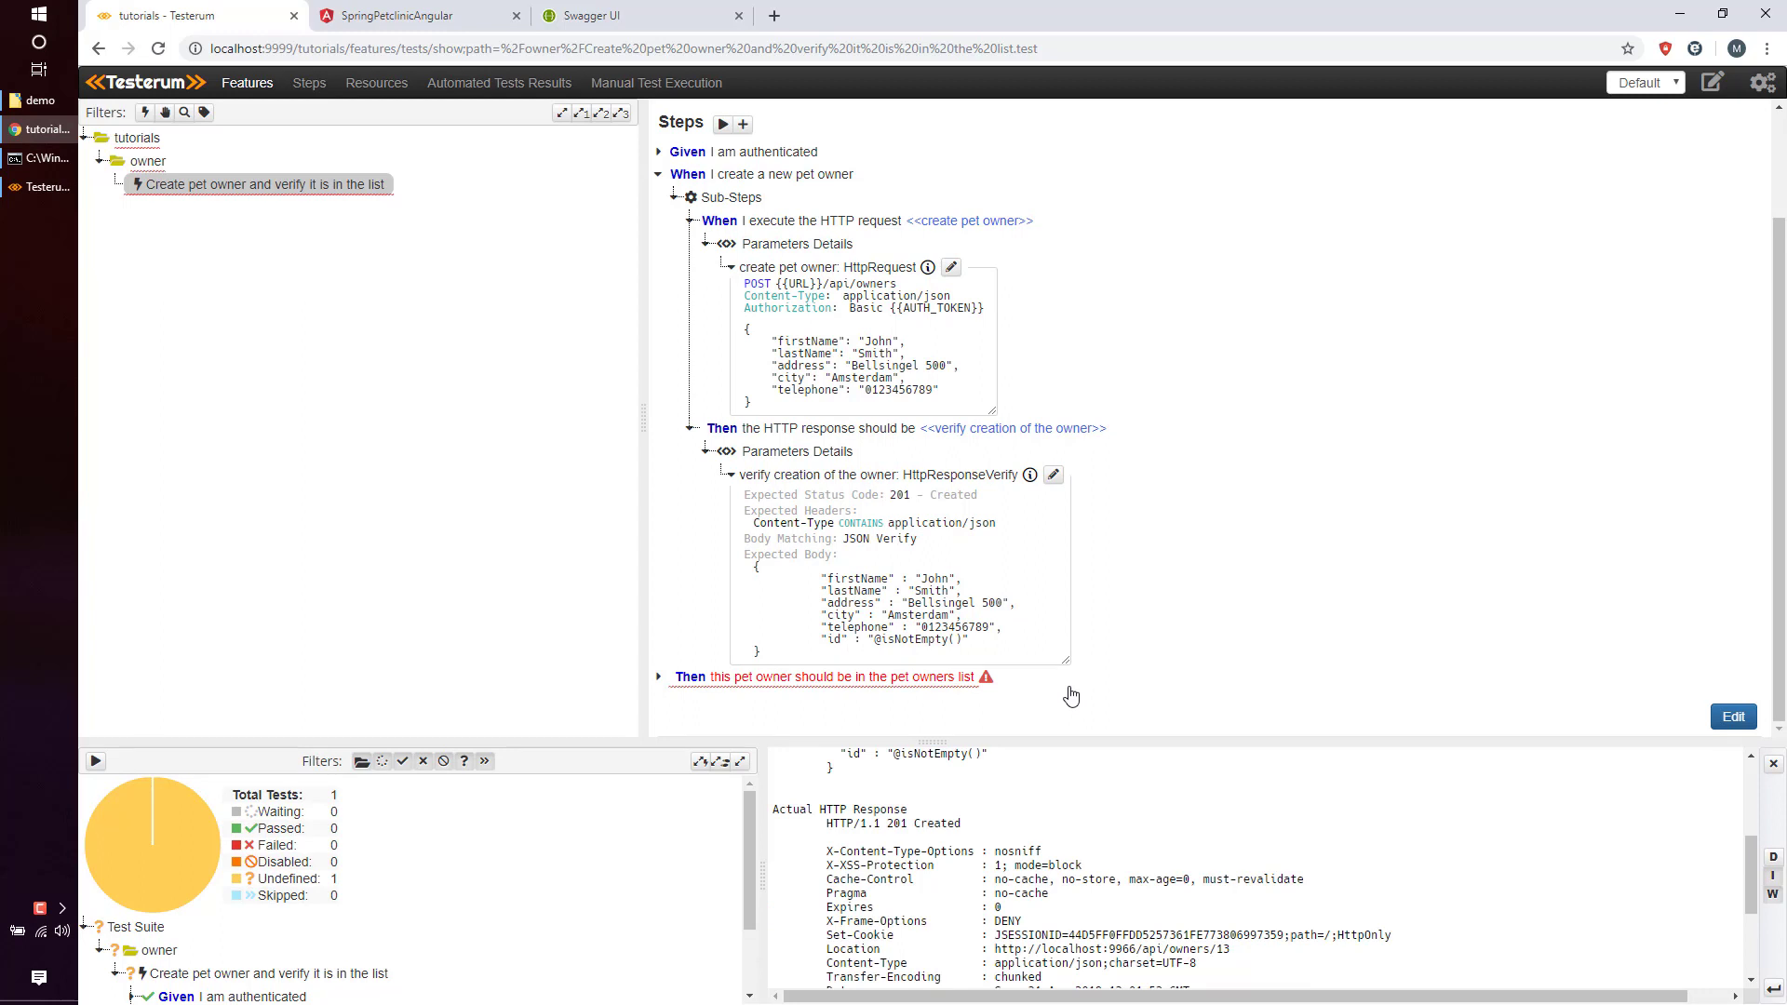
left_click(899, 677)
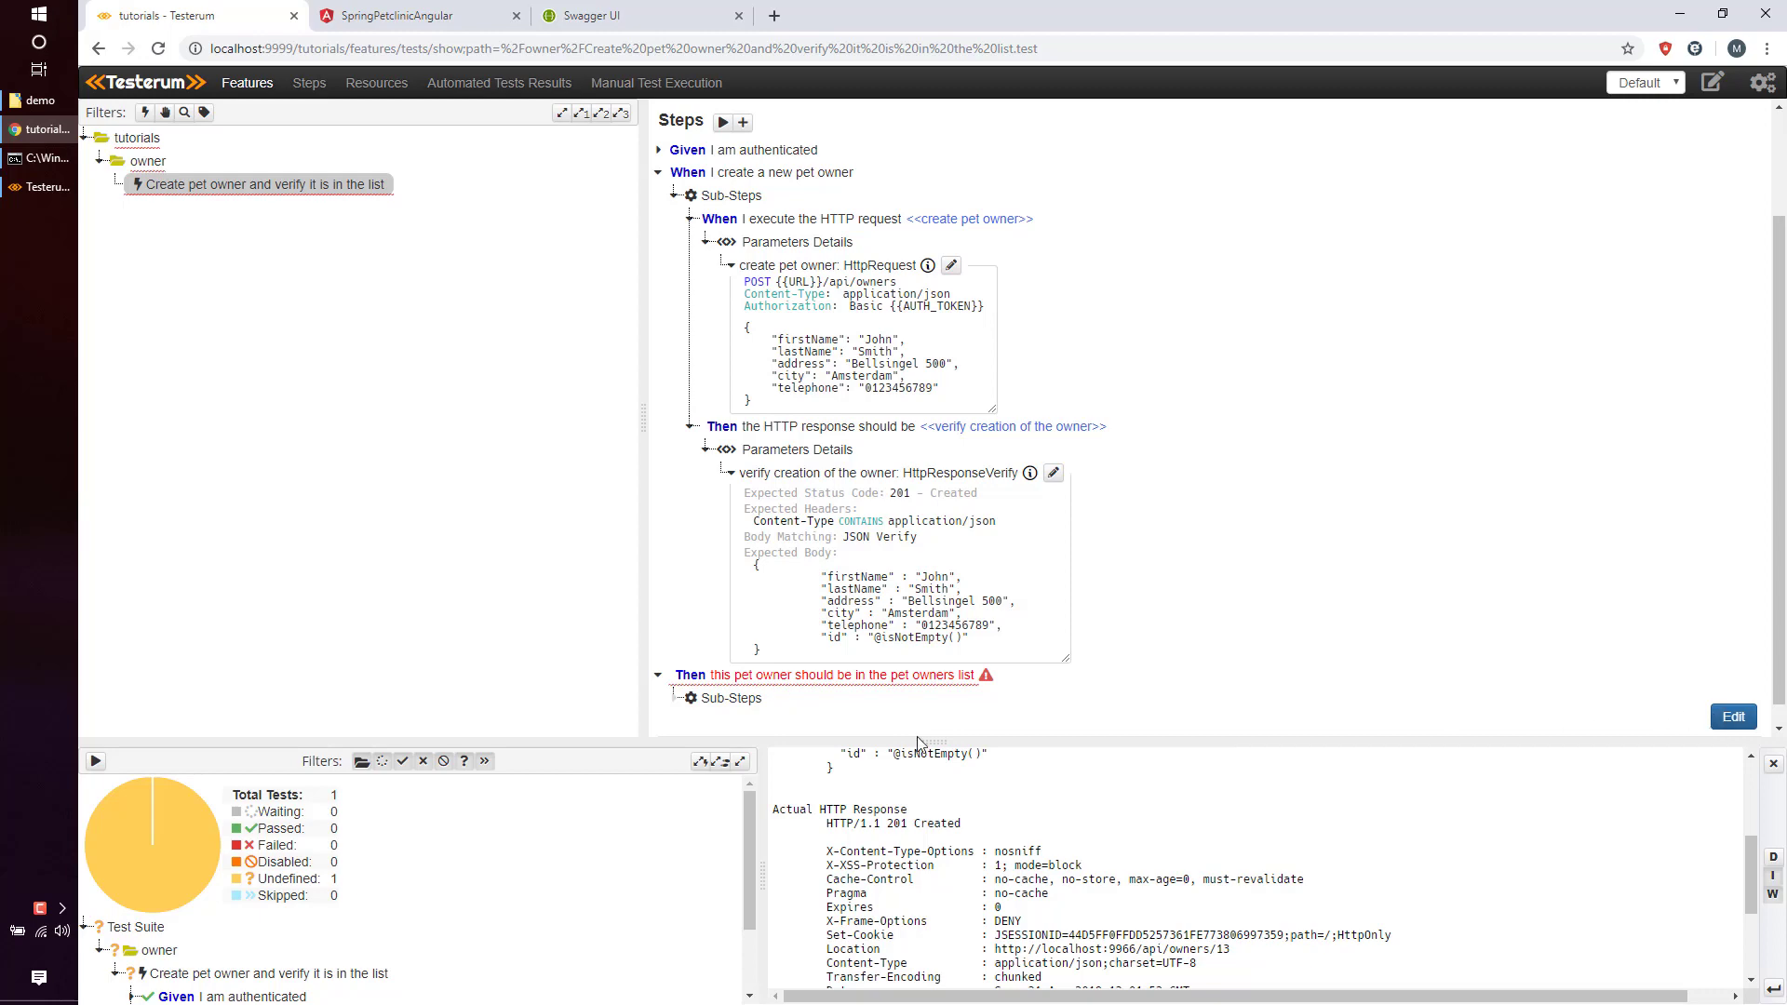
left_click(785, 704)
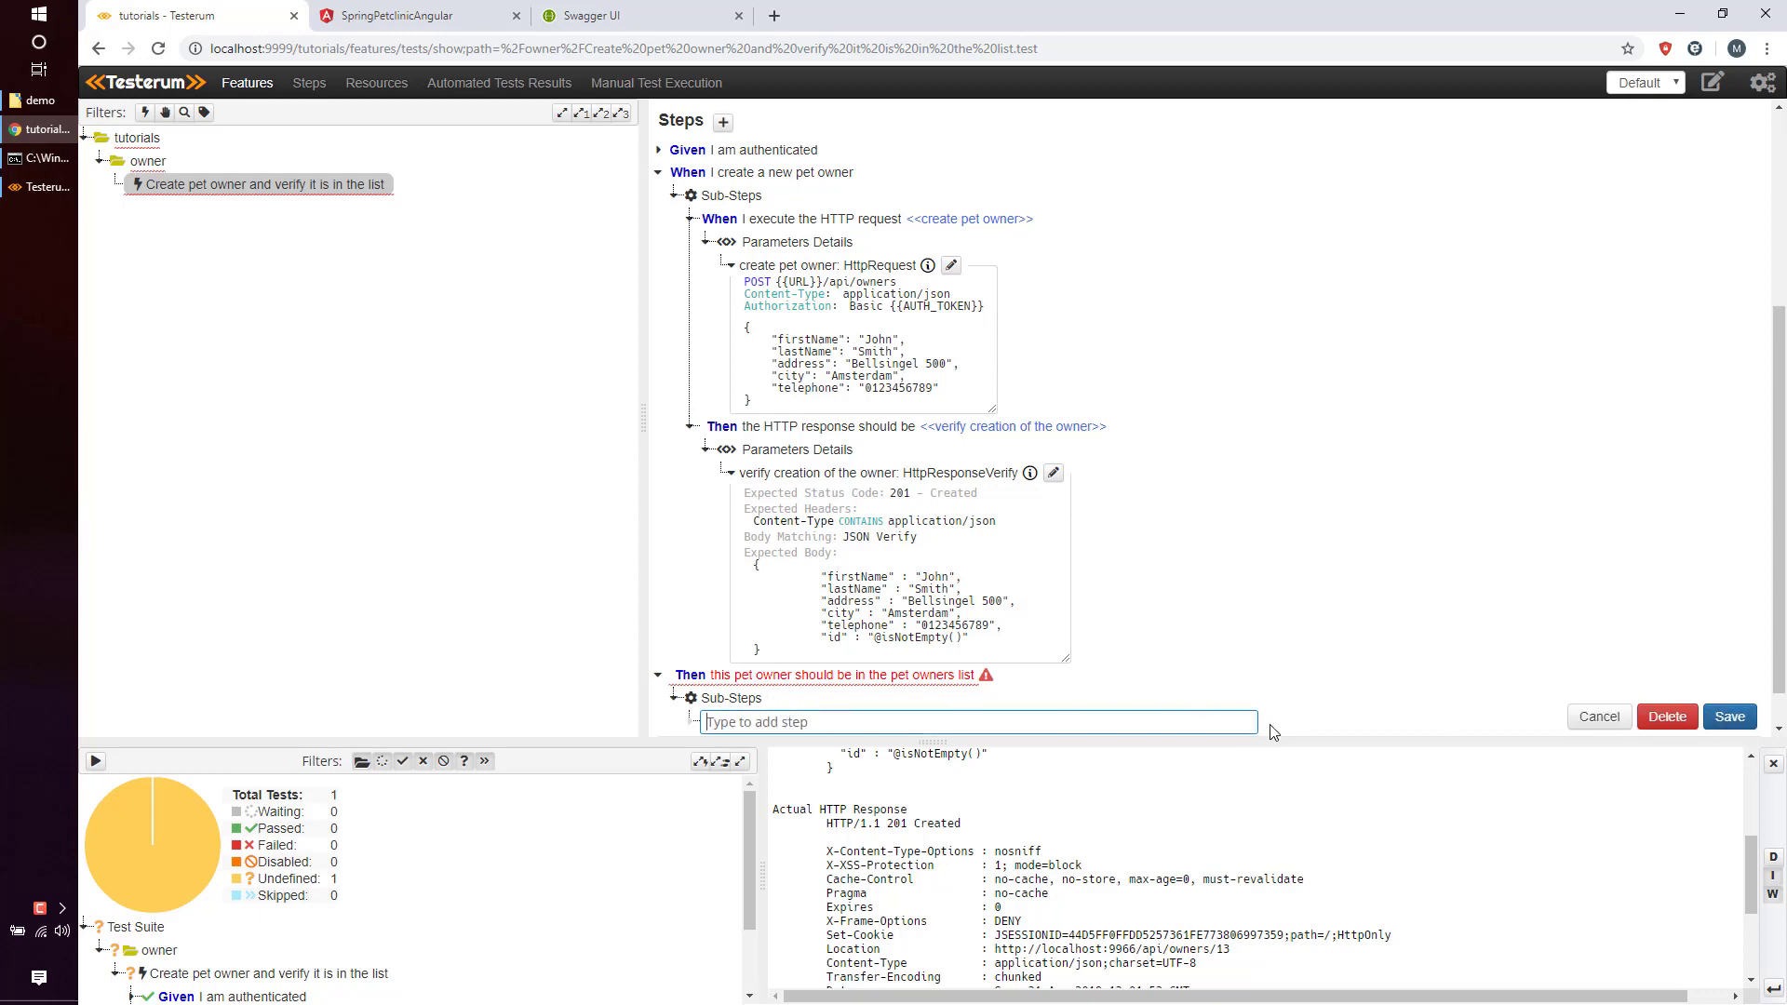
left_click(1283, 681)
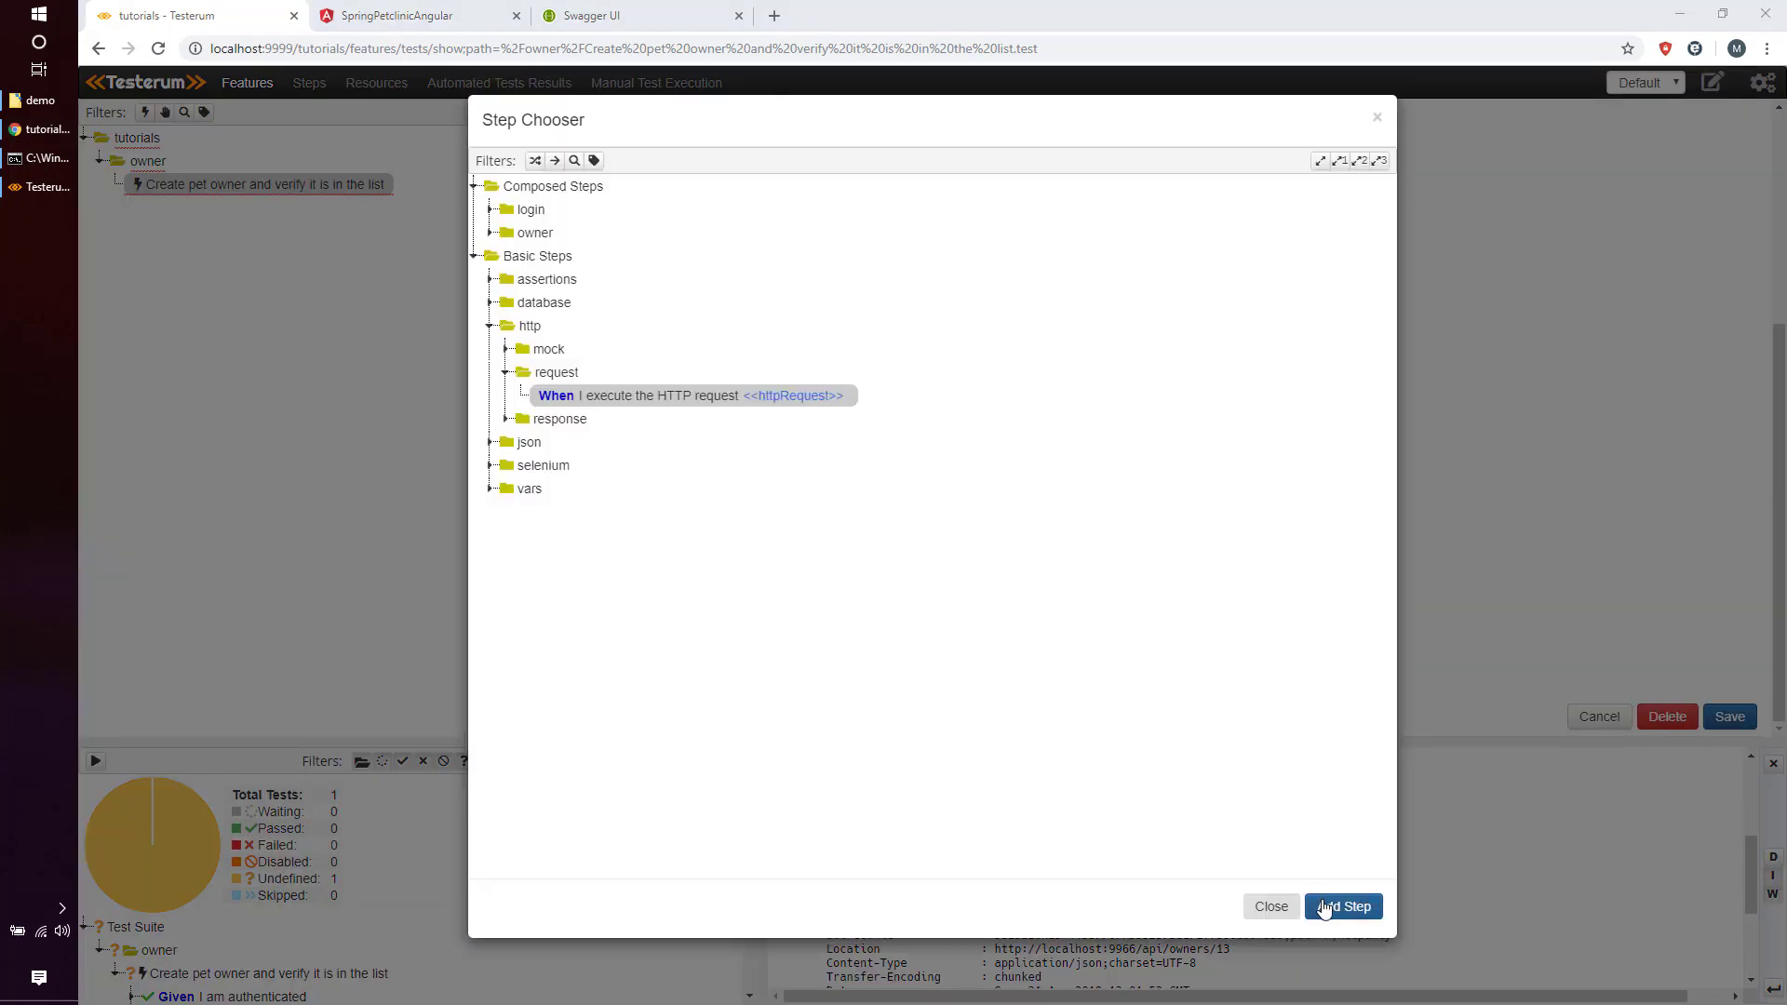
left_click(1326, 907)
left_click(929, 629)
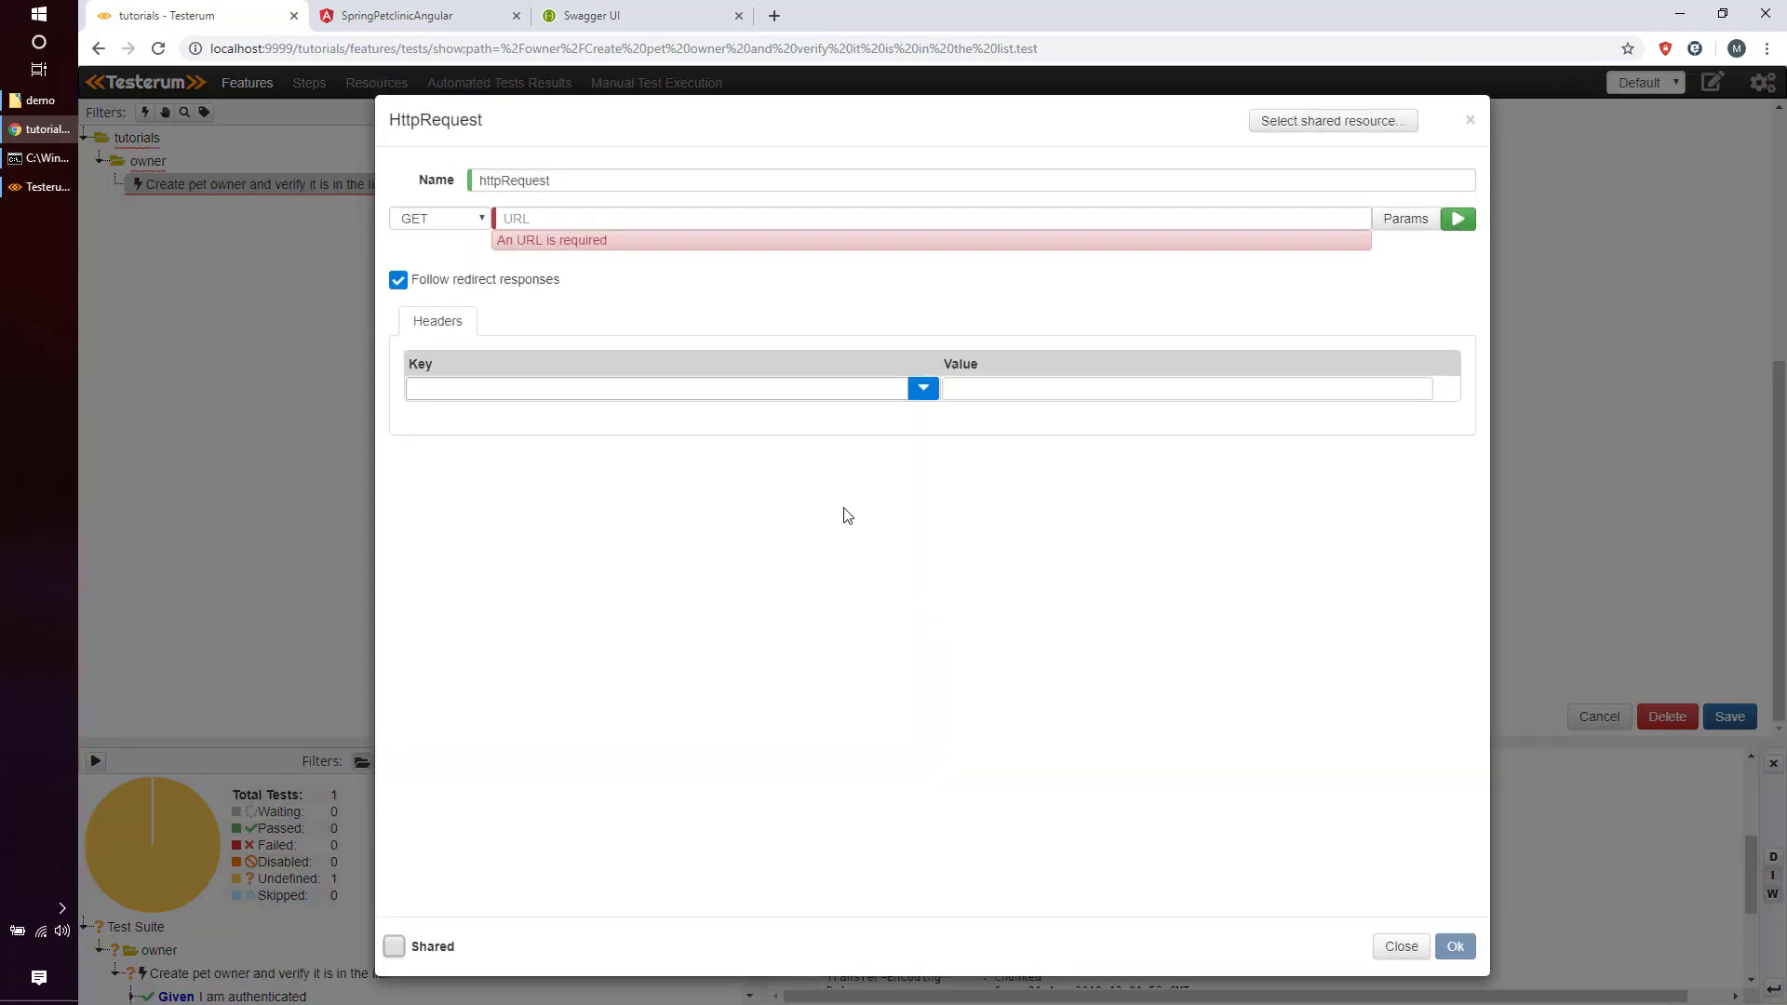
Name the request 'get pet owners list' with URL {{URL}}/api/owners.
double_click(621, 183)
type("get pet owners list")
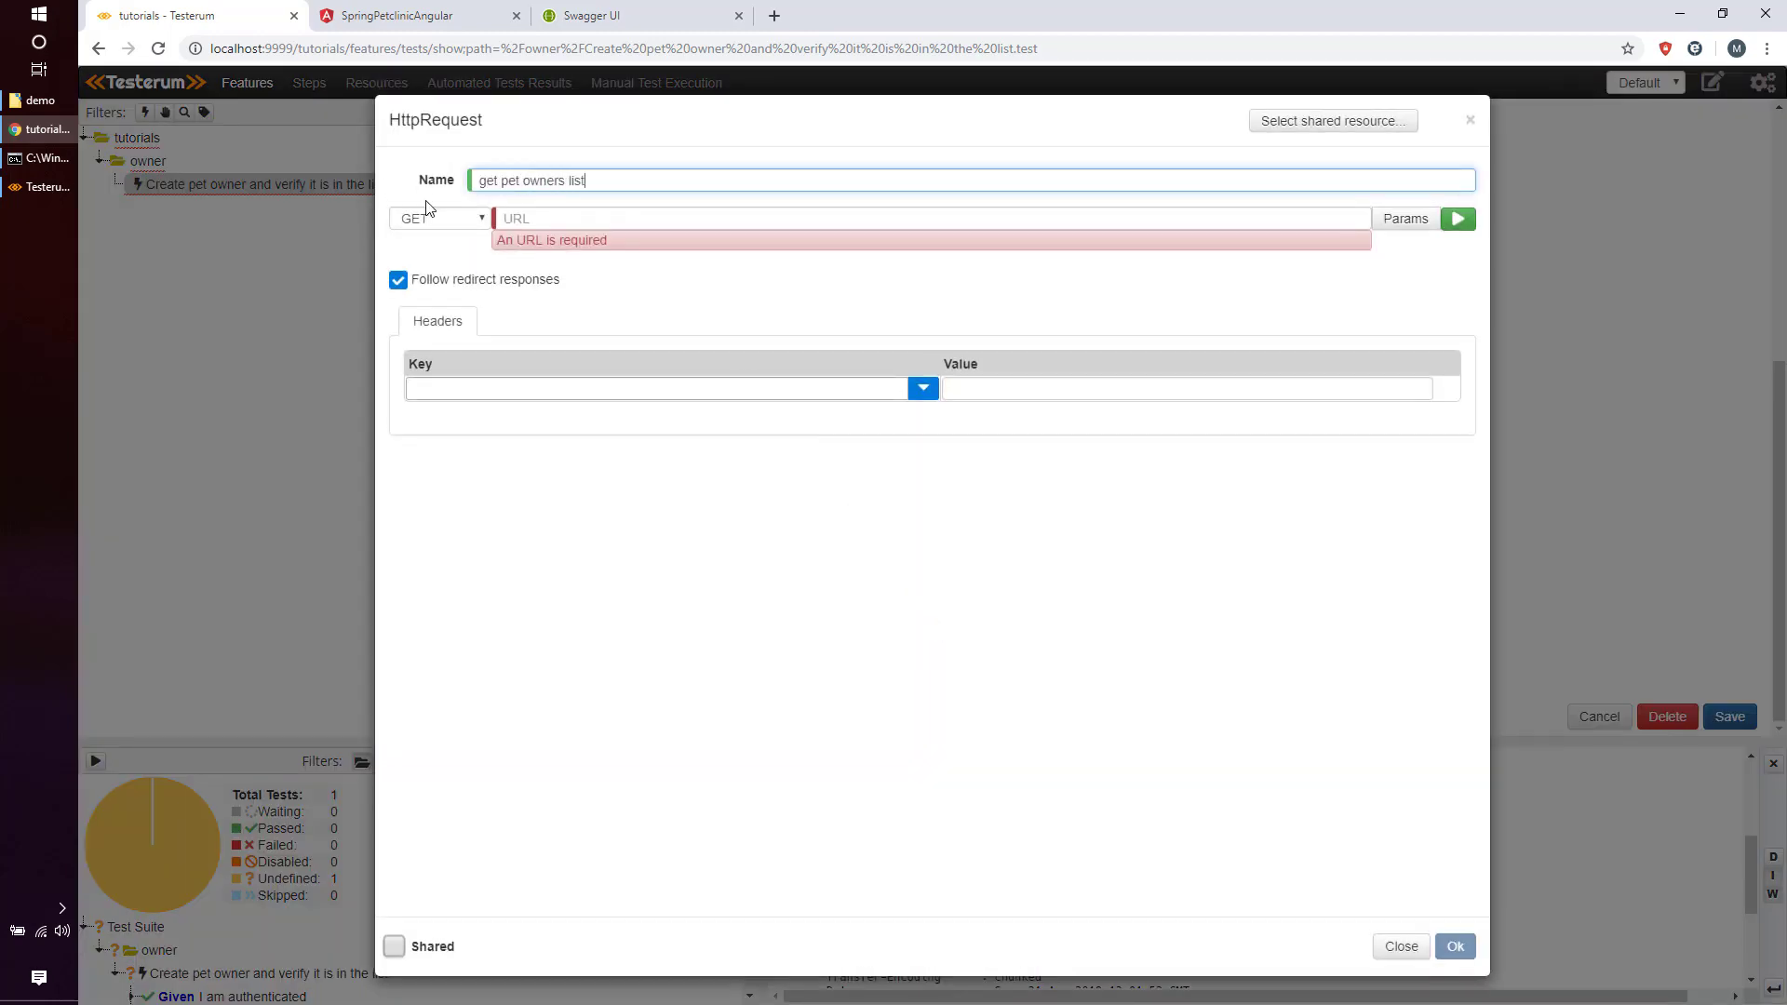
left_click(555, 213)
type("{{URL}}/api/owners")
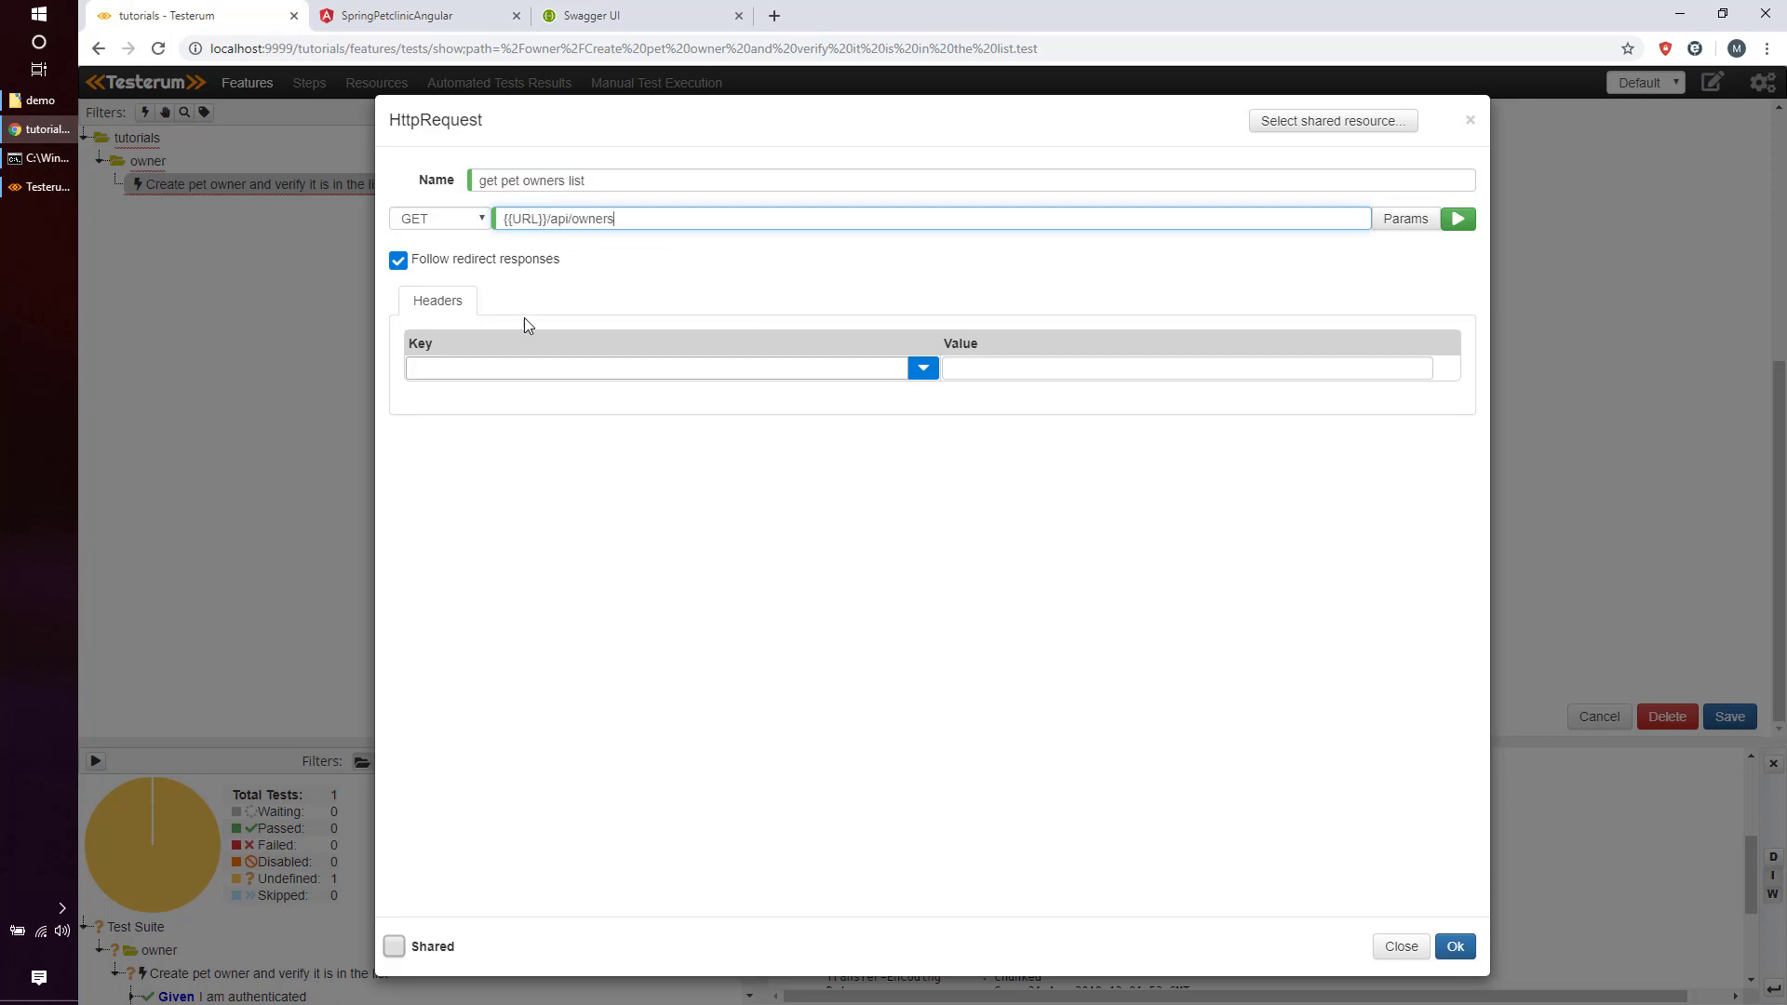
Add headers Content-Type: application/json and Authorization: Basic {{AUTH_TOKEN}}, then save the test.
left_click(549, 369)
type("Content-Type")
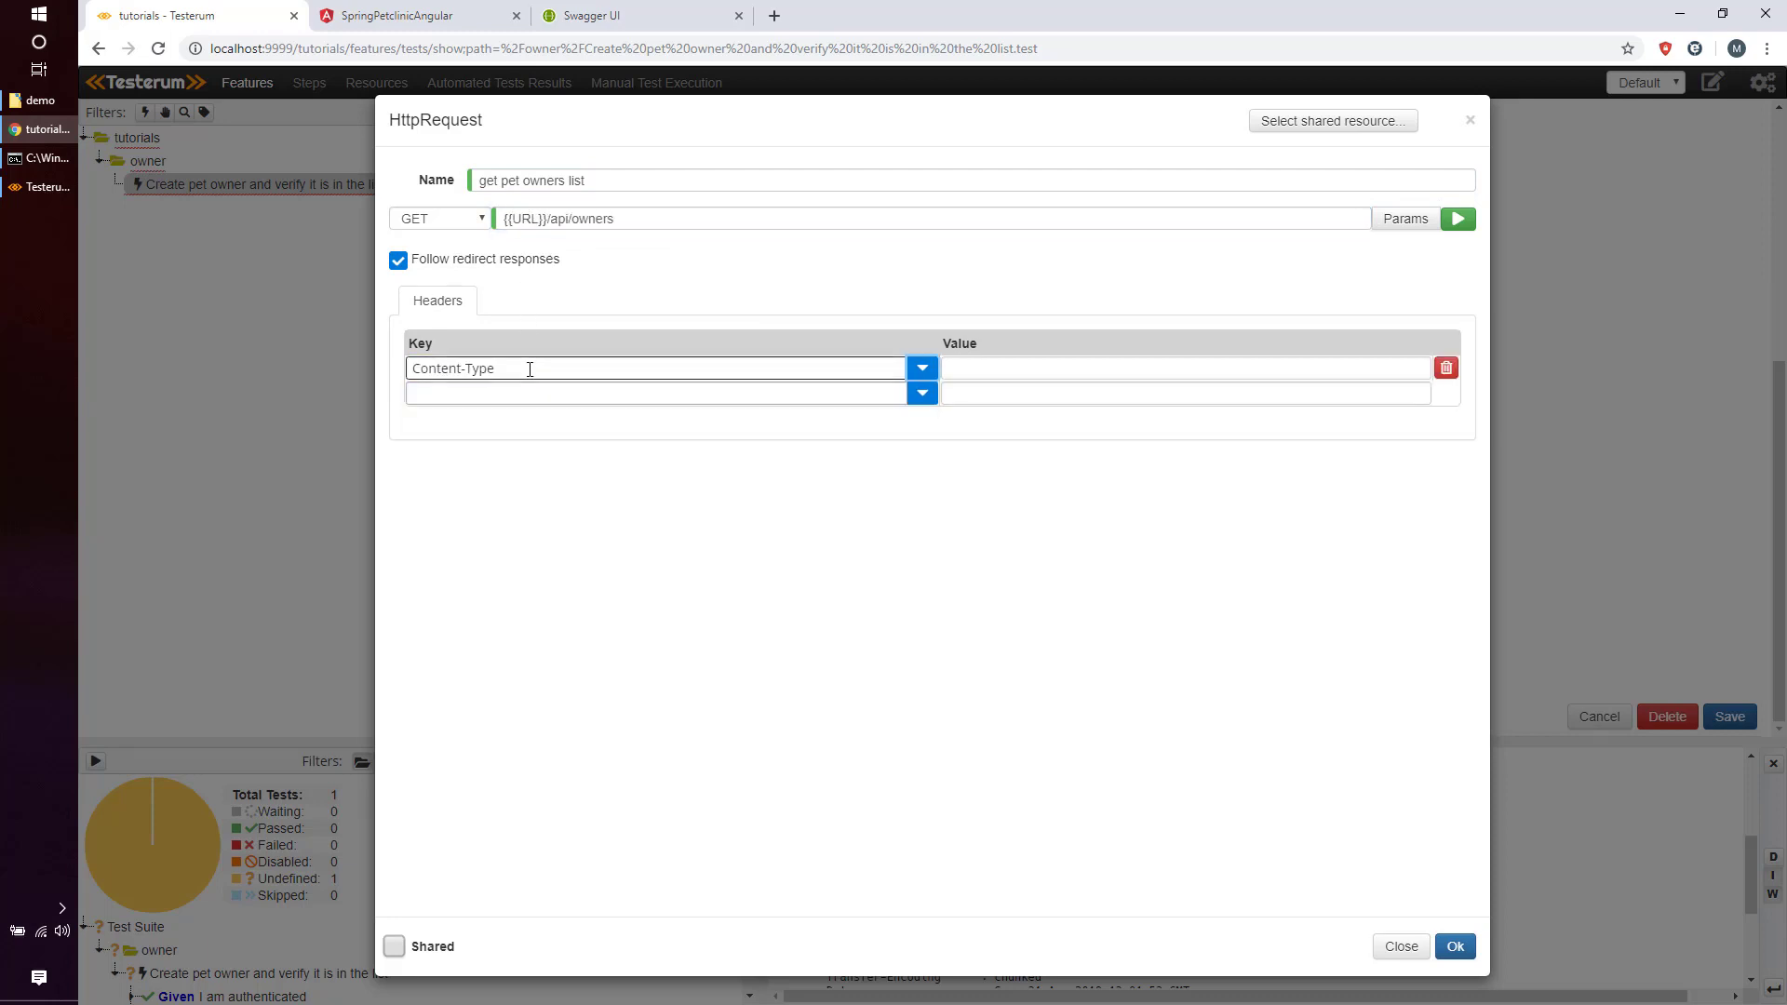
key("Tab")
type("application/json")
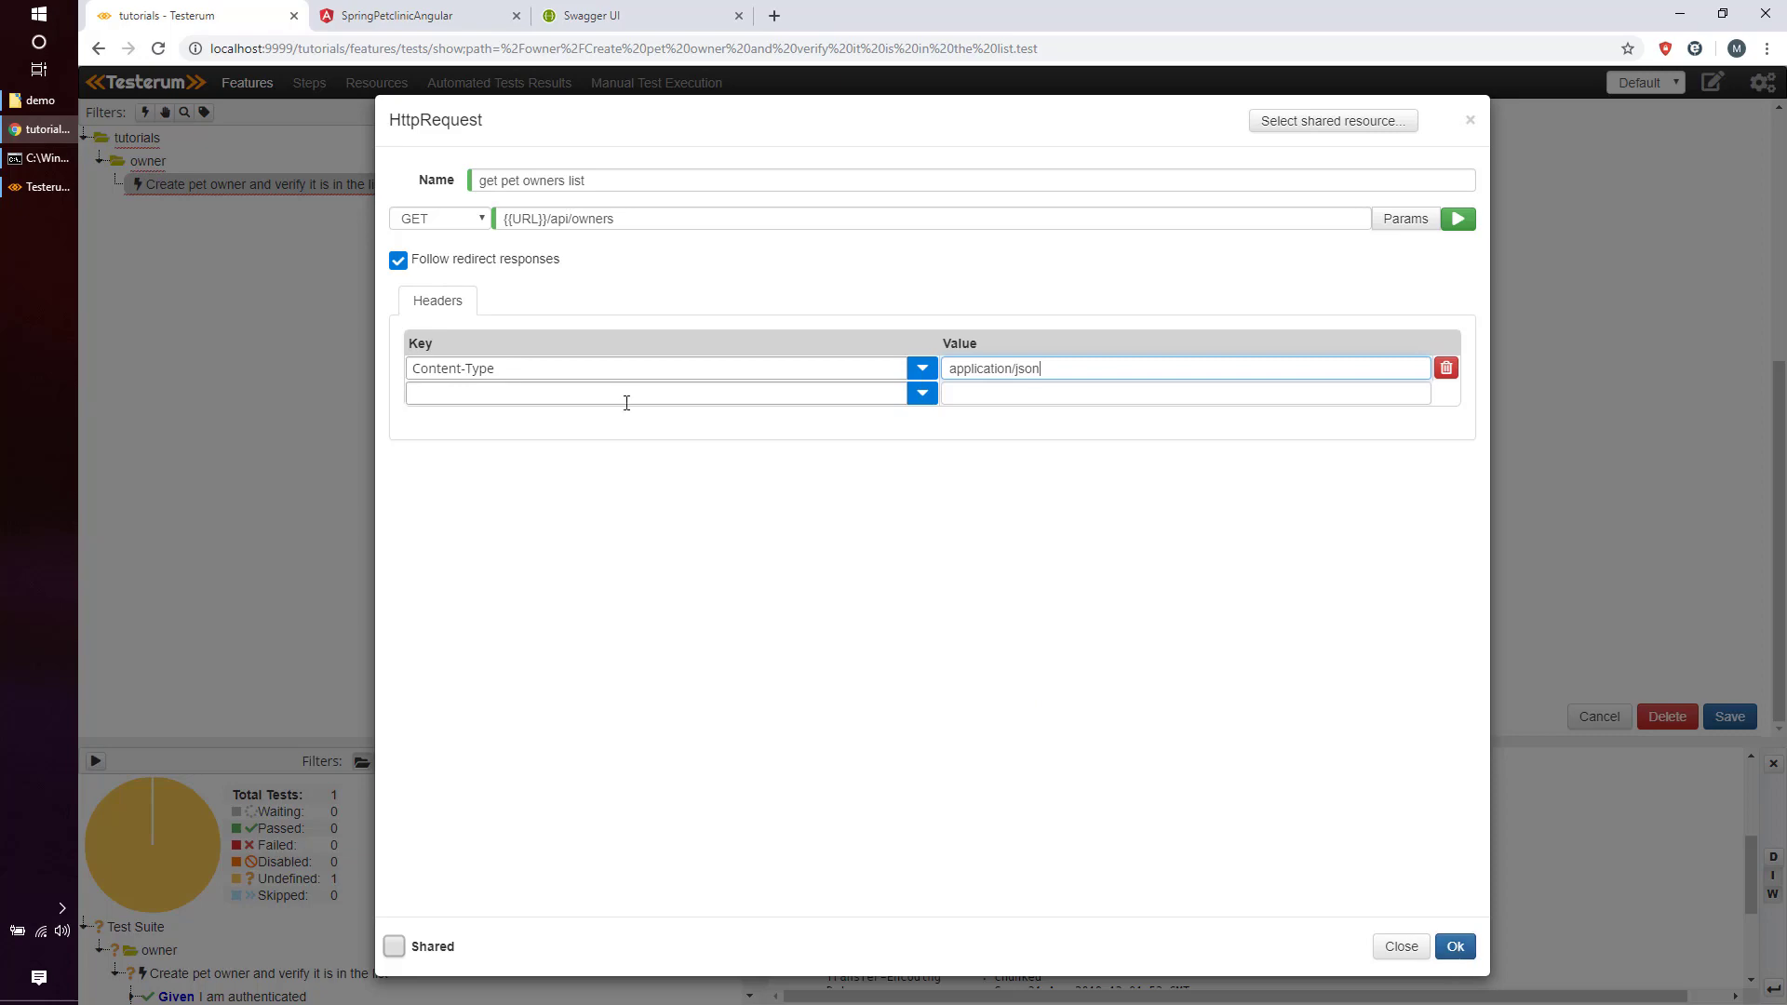
left_click(627, 394)
type("Auth")
key("Tab")
type("Basic {{")
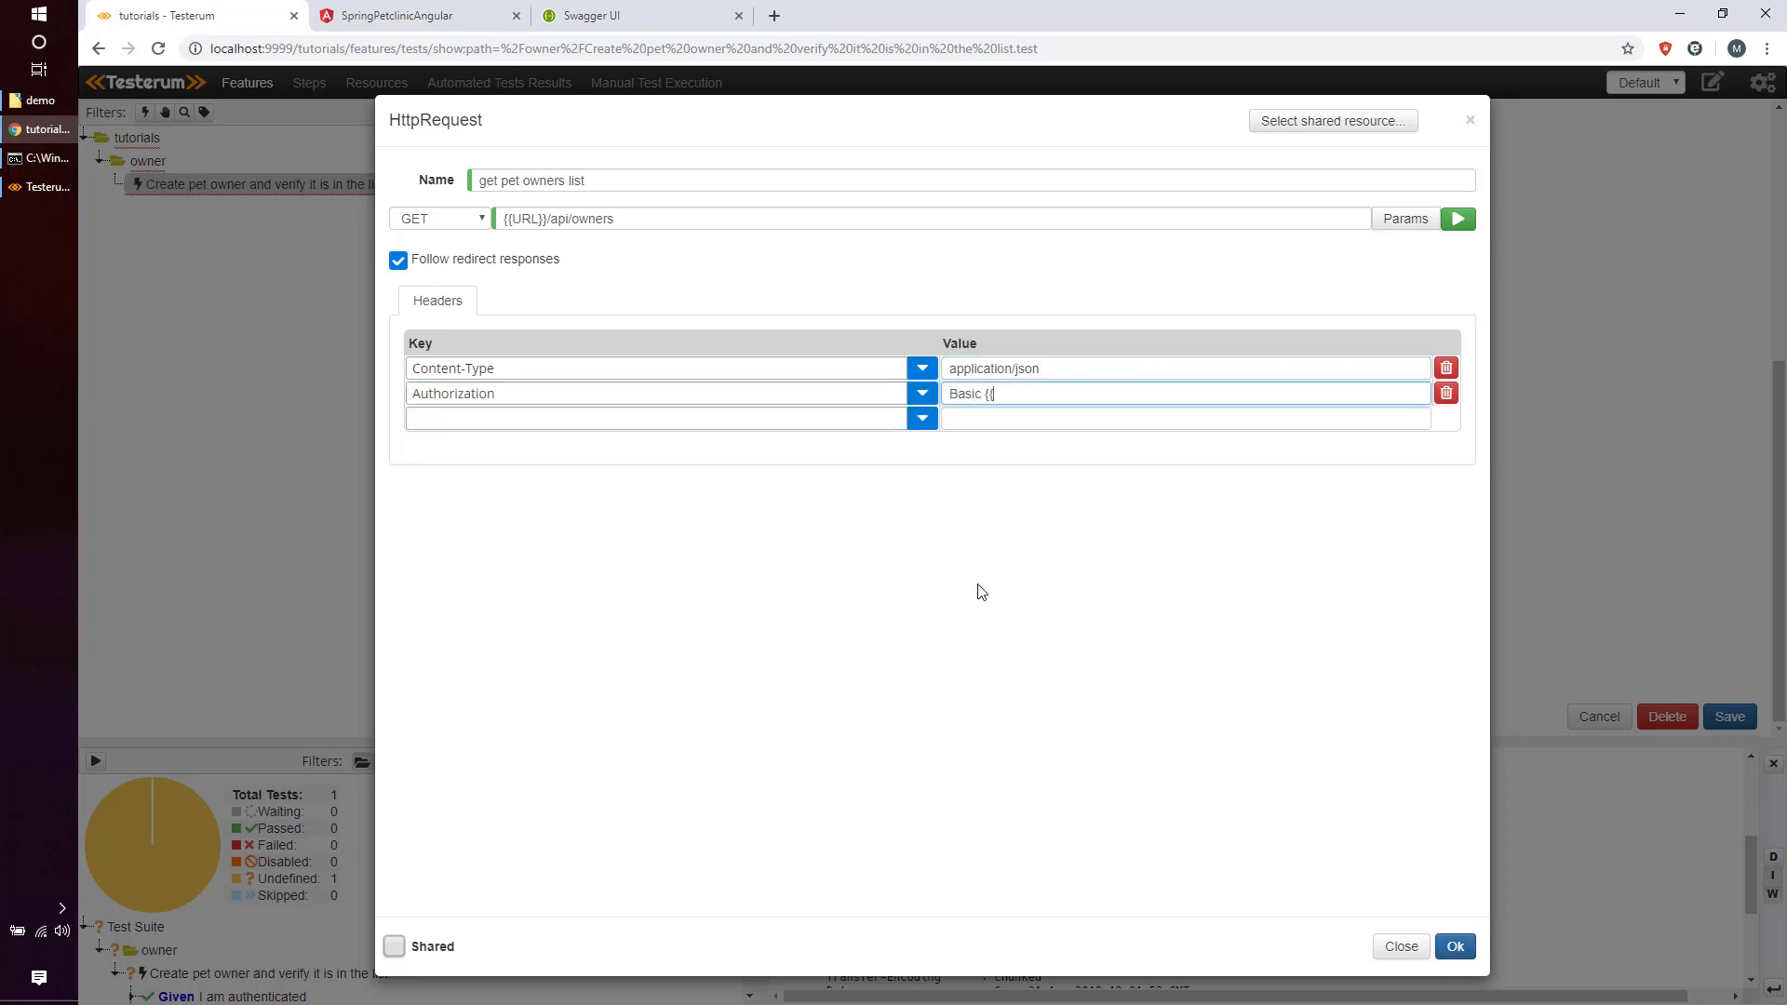
type("AUTH_TOKEN}}")
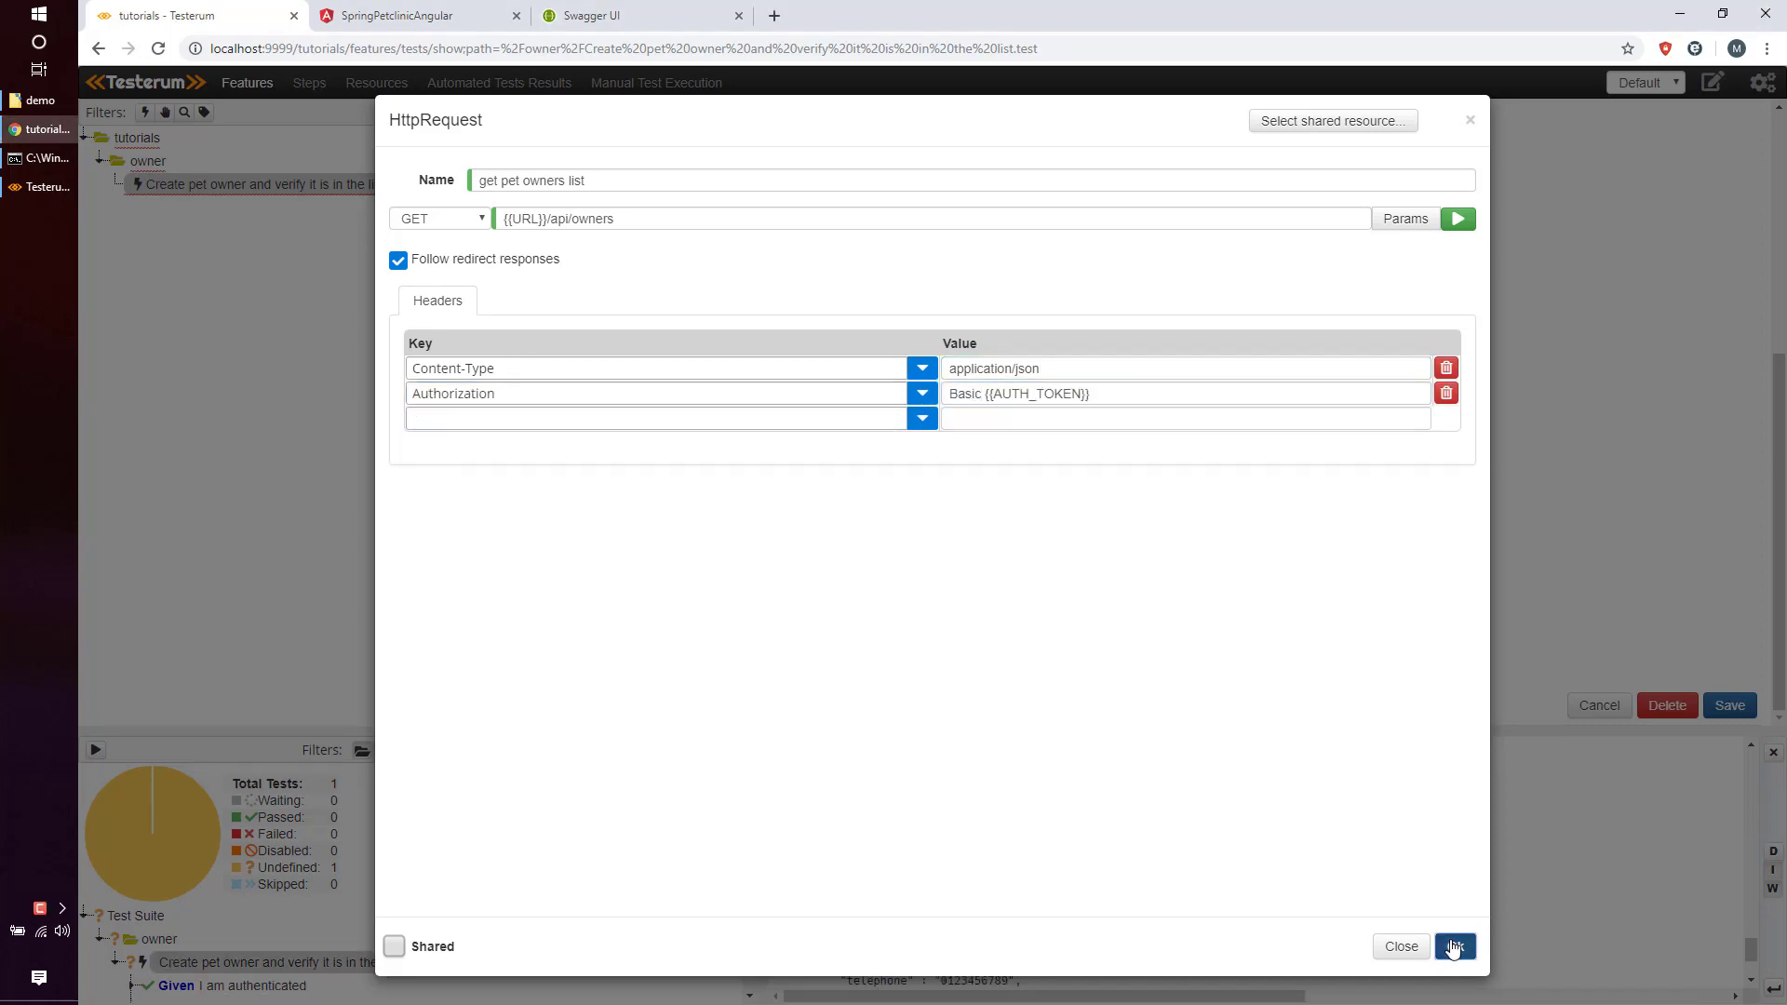
left_click(1453, 947)
left_click(1718, 710)
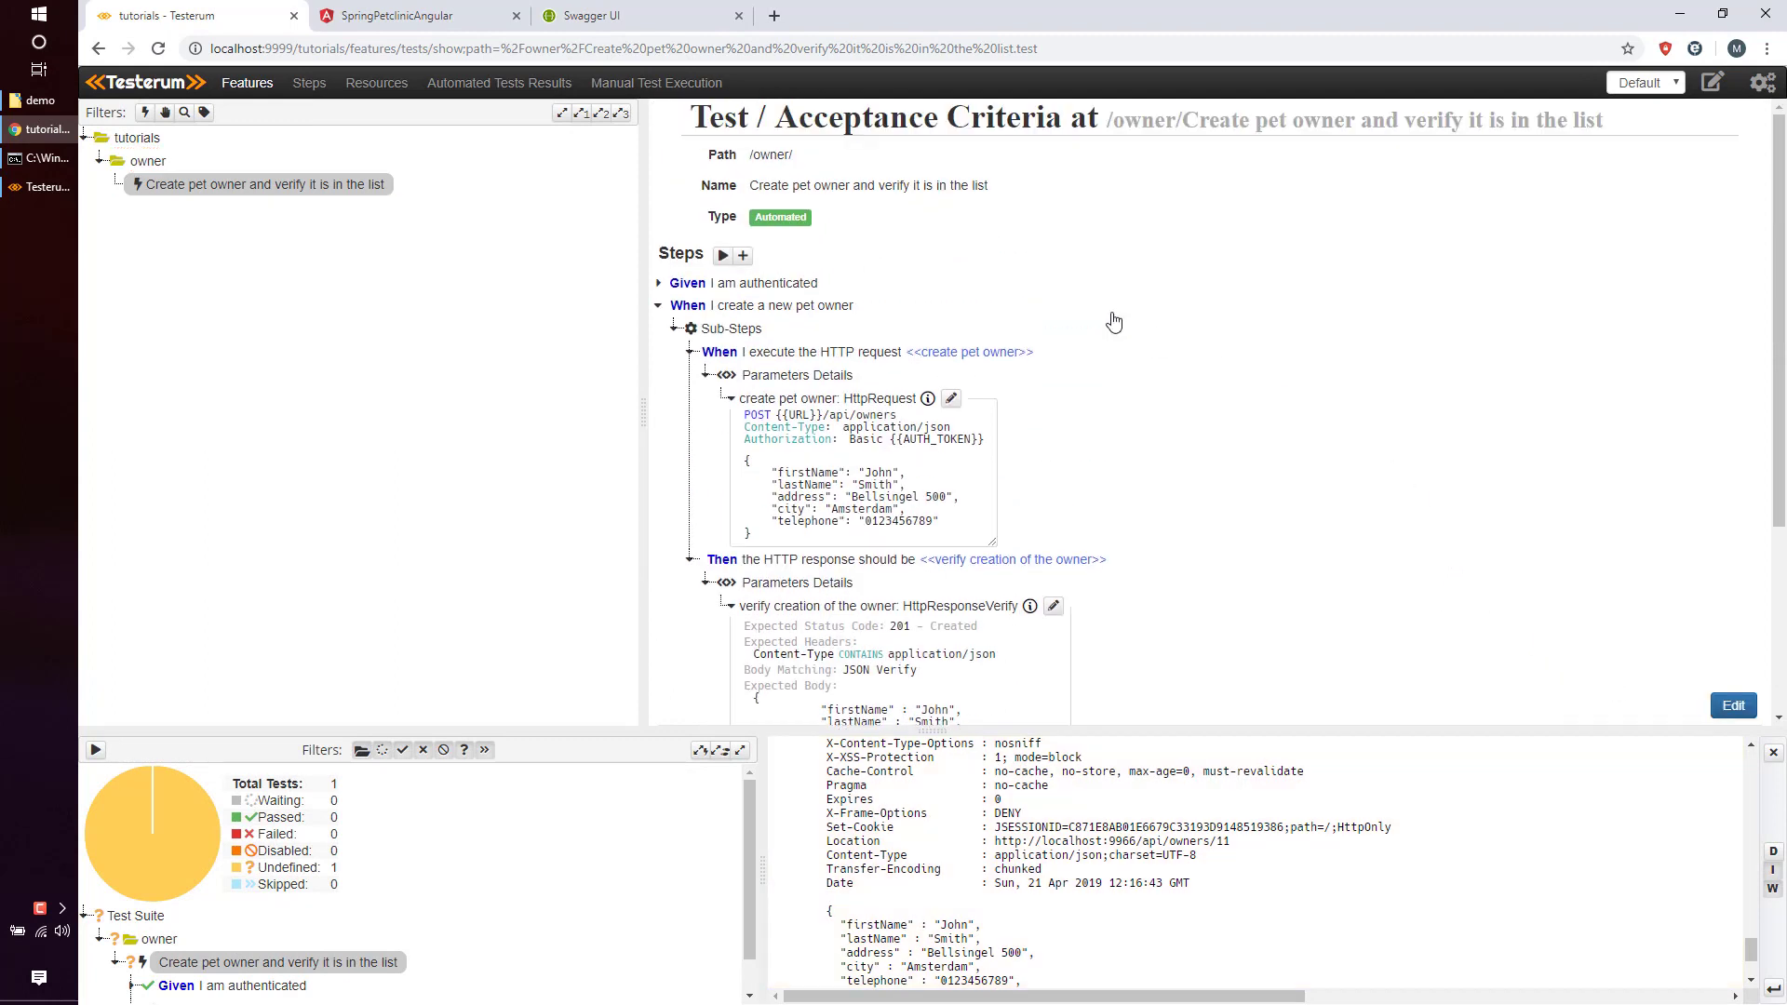
Run the test and open the owners-list request's log in the enlarged results panel.
left_click(723, 255)
left_click_drag(939, 731, 939, 514)
left_click(336, 745)
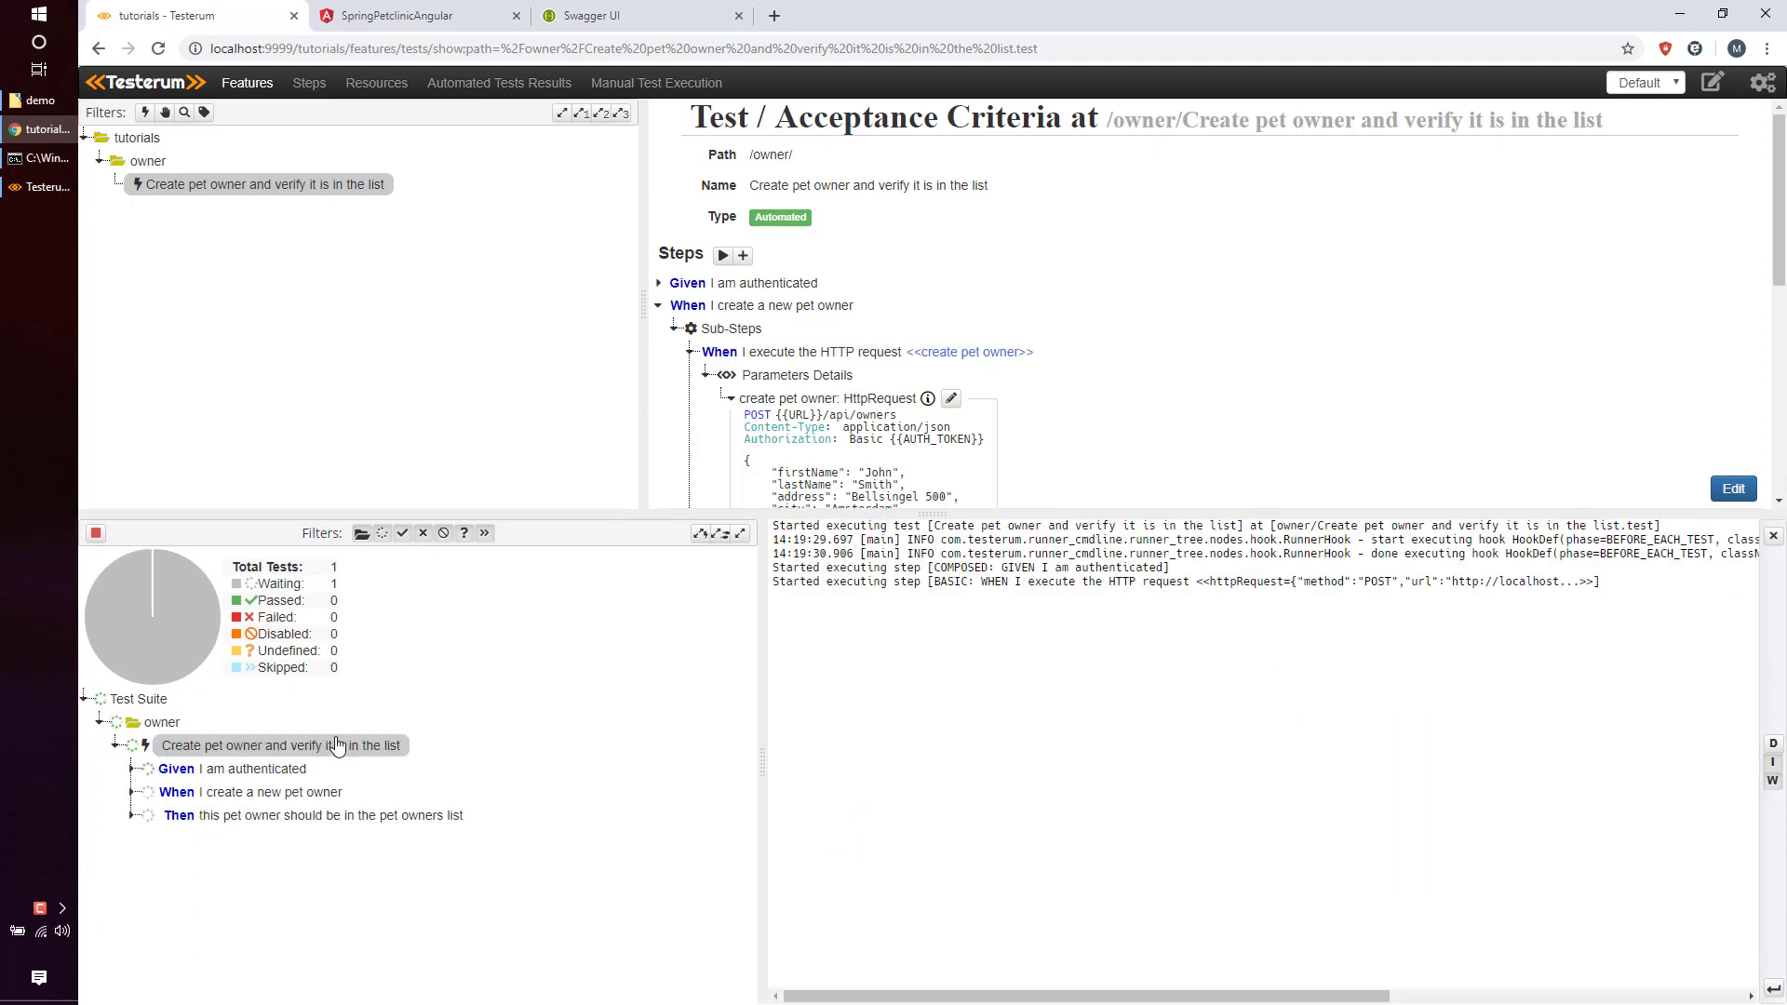
left_click(317, 815)
left_click(317, 841)
Select the new owner's entry in the returned owners-list JSON.
scroll(937, 844, "up", 2)
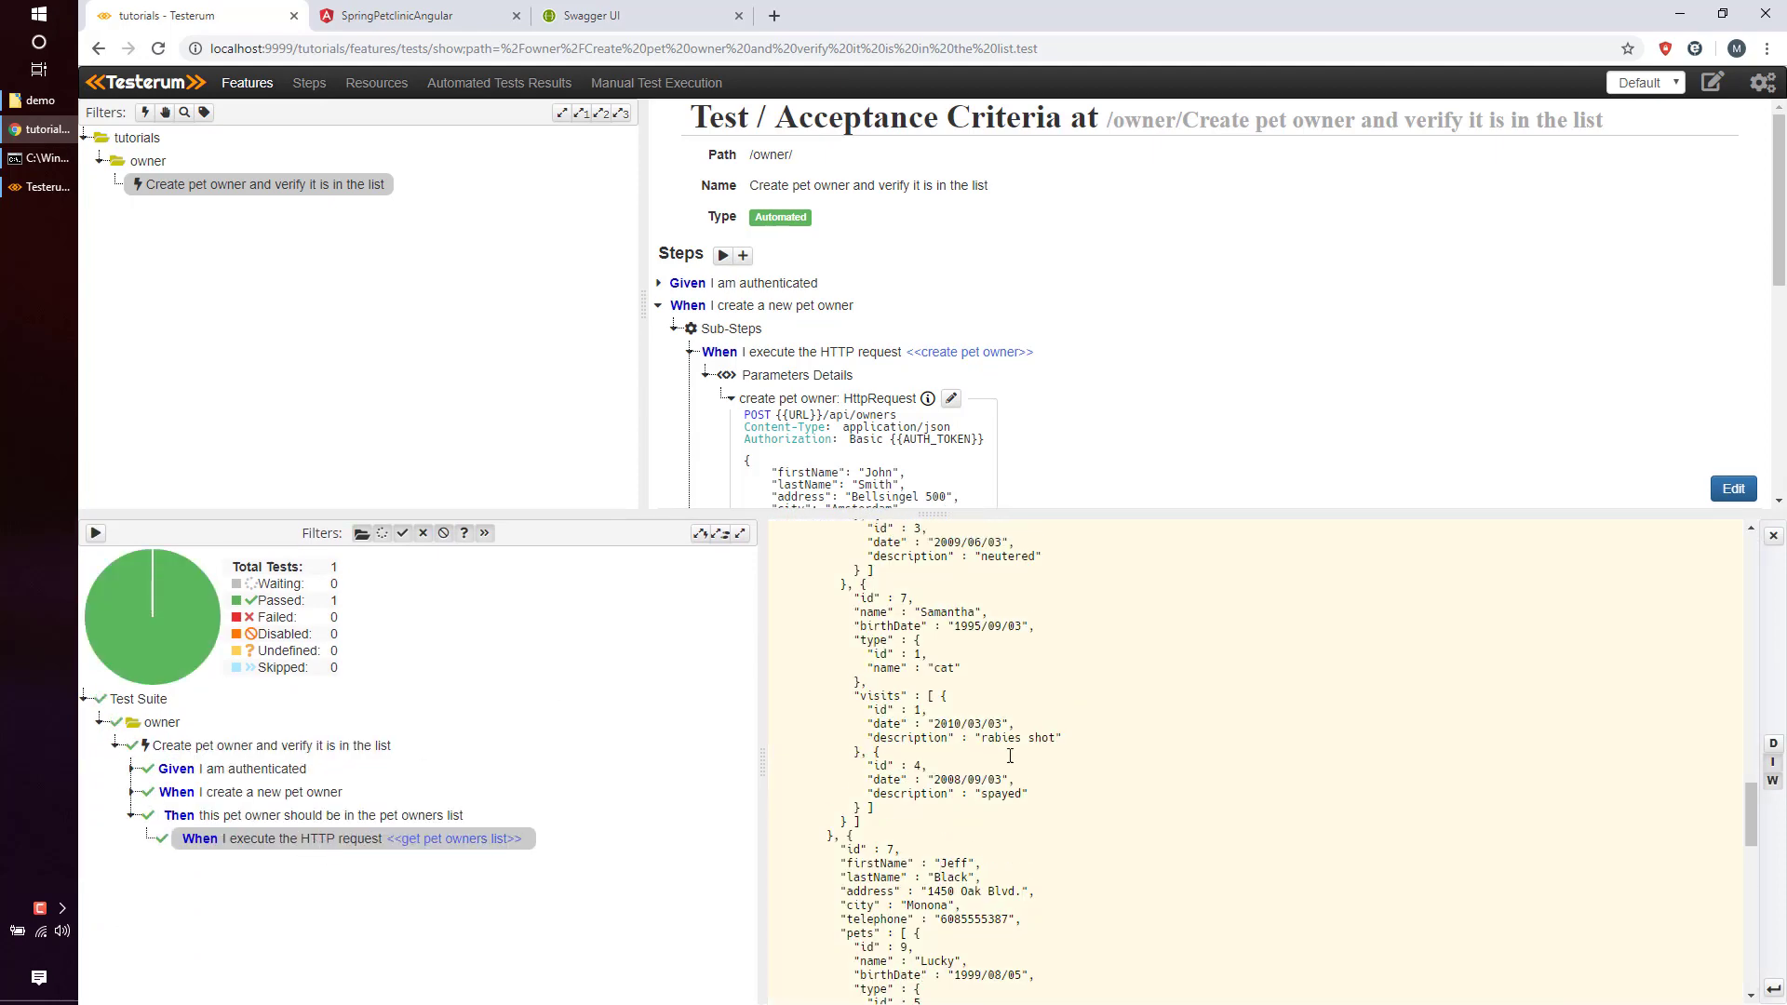
left_click_drag(1750, 819, 1755, 549)
scroll(831, 740, "down", 1)
left_click_drag(831, 739, 1052, 944)
left_click(1052, 944)
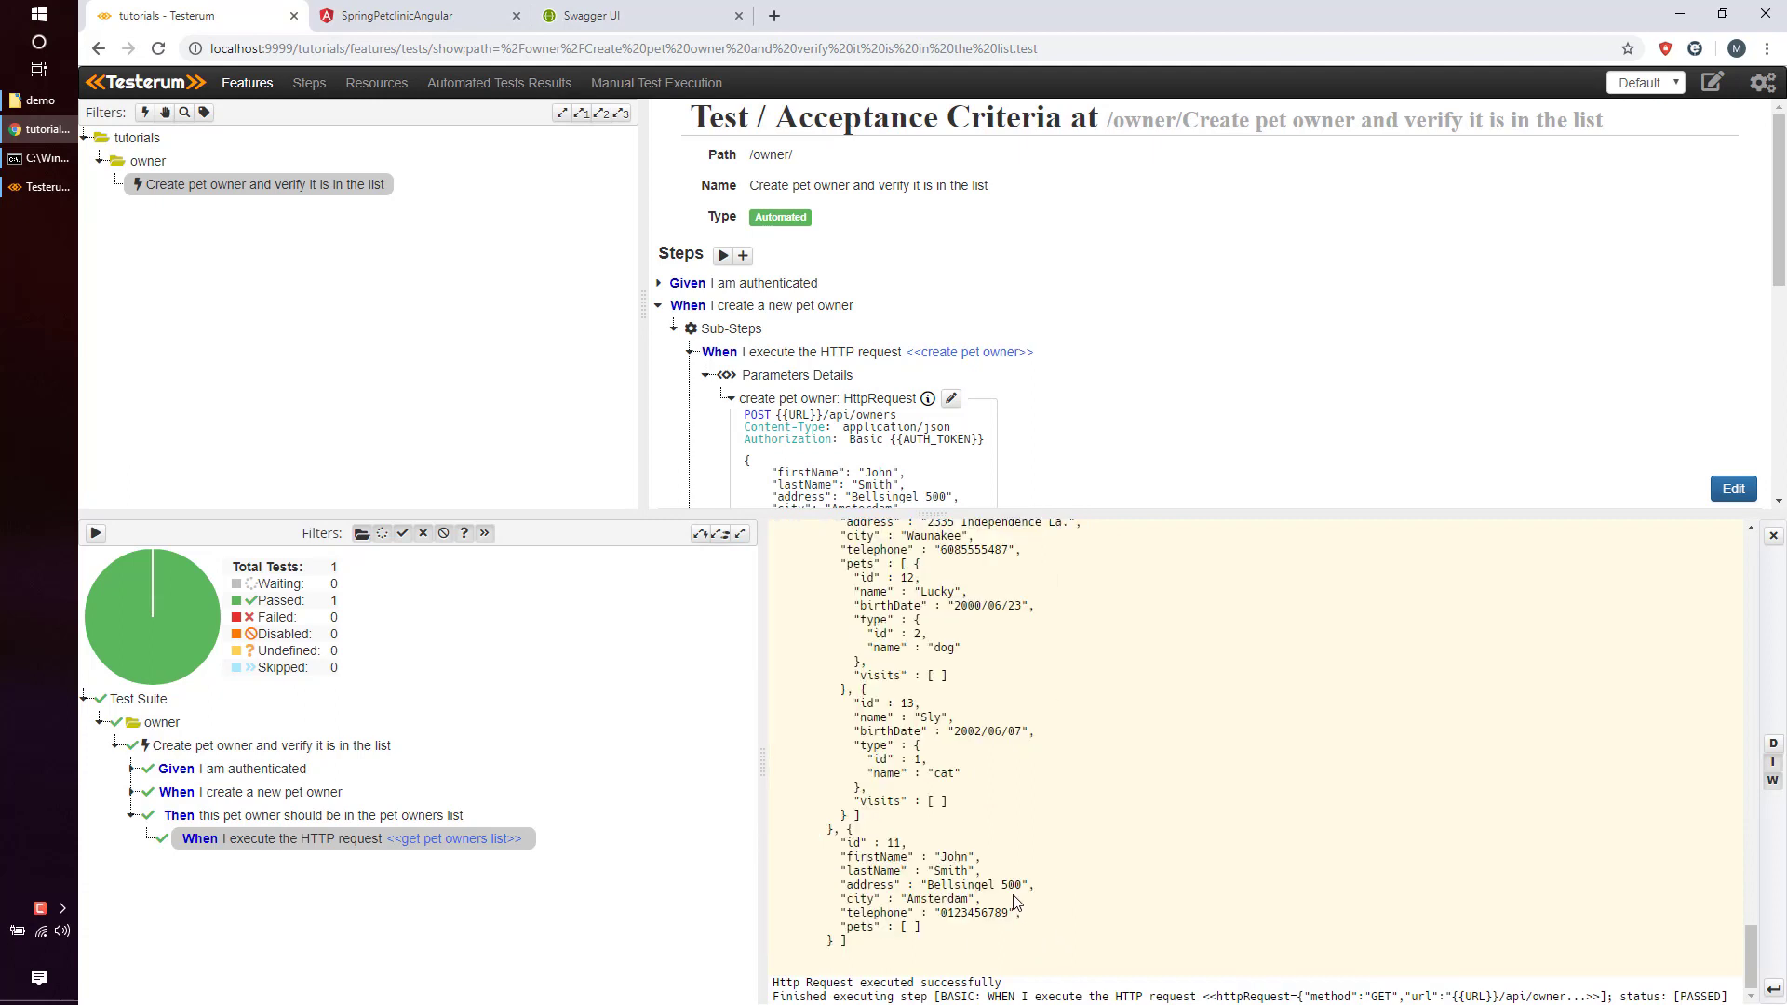
left_click_drag(848, 830, 1073, 942)
left_click(1068, 941)
left_click_drag(866, 947, 828, 831)
Copy the selected owners JSON and scroll back to the test's last Then step.
right_click(829, 829)
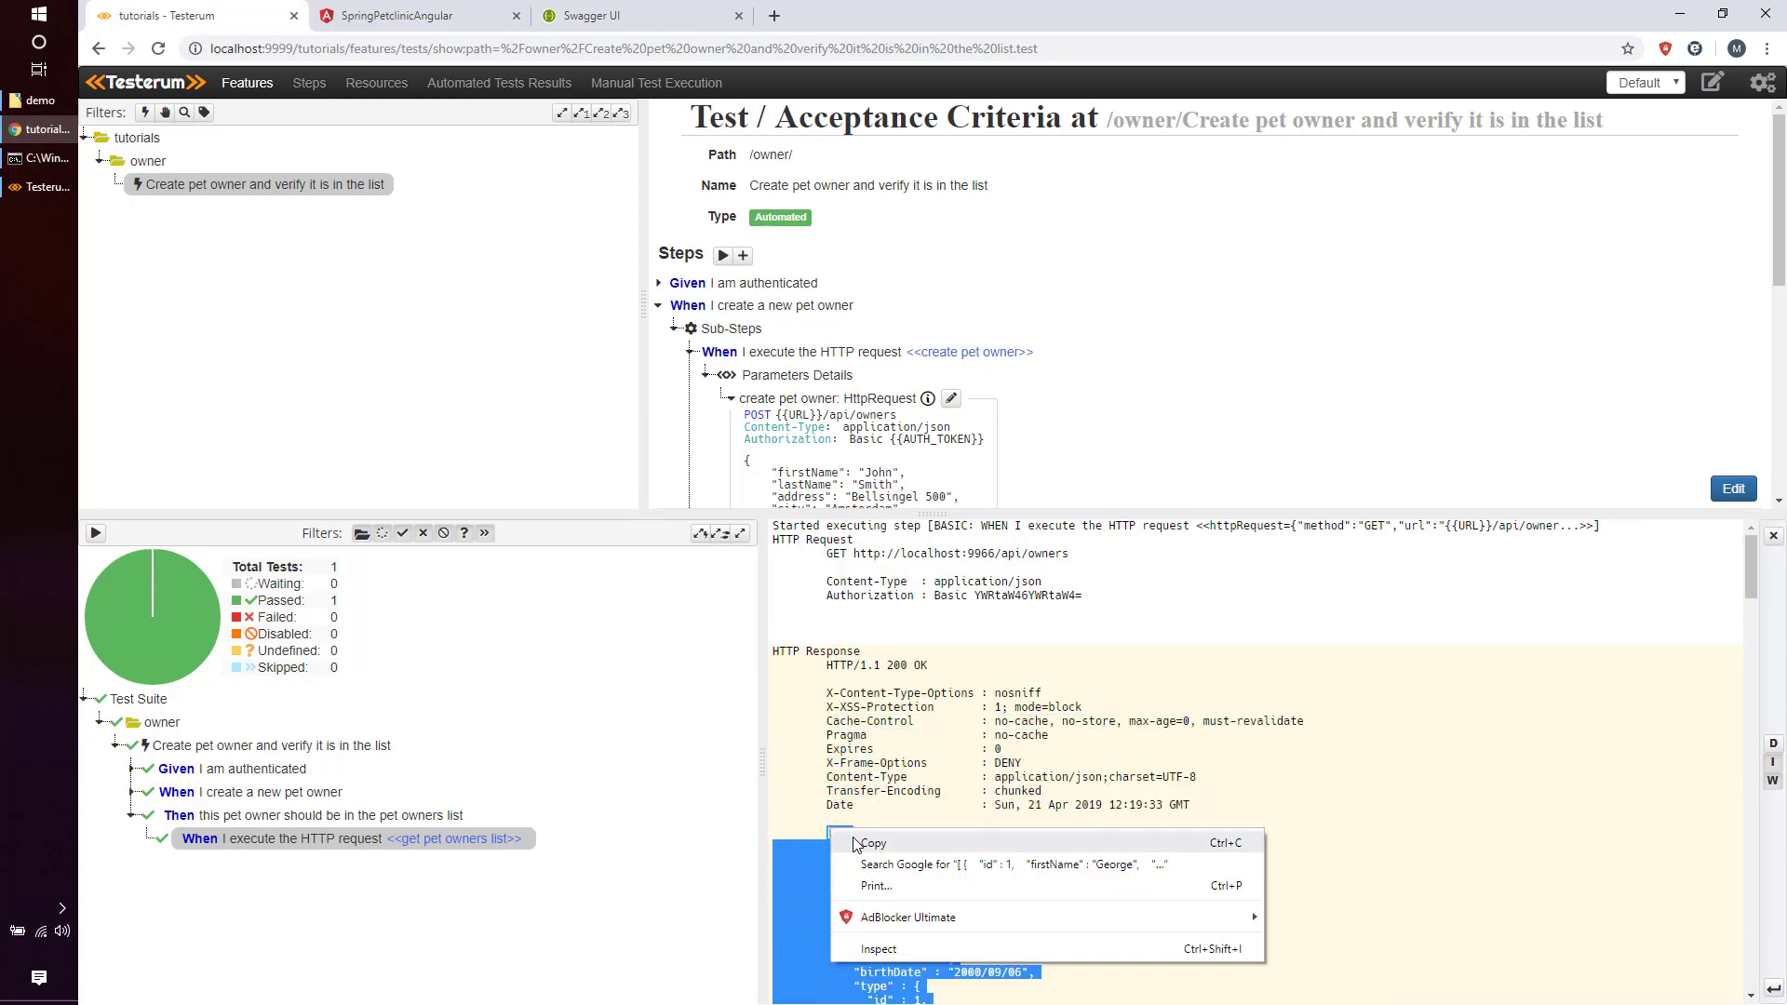
left_click(871, 843)
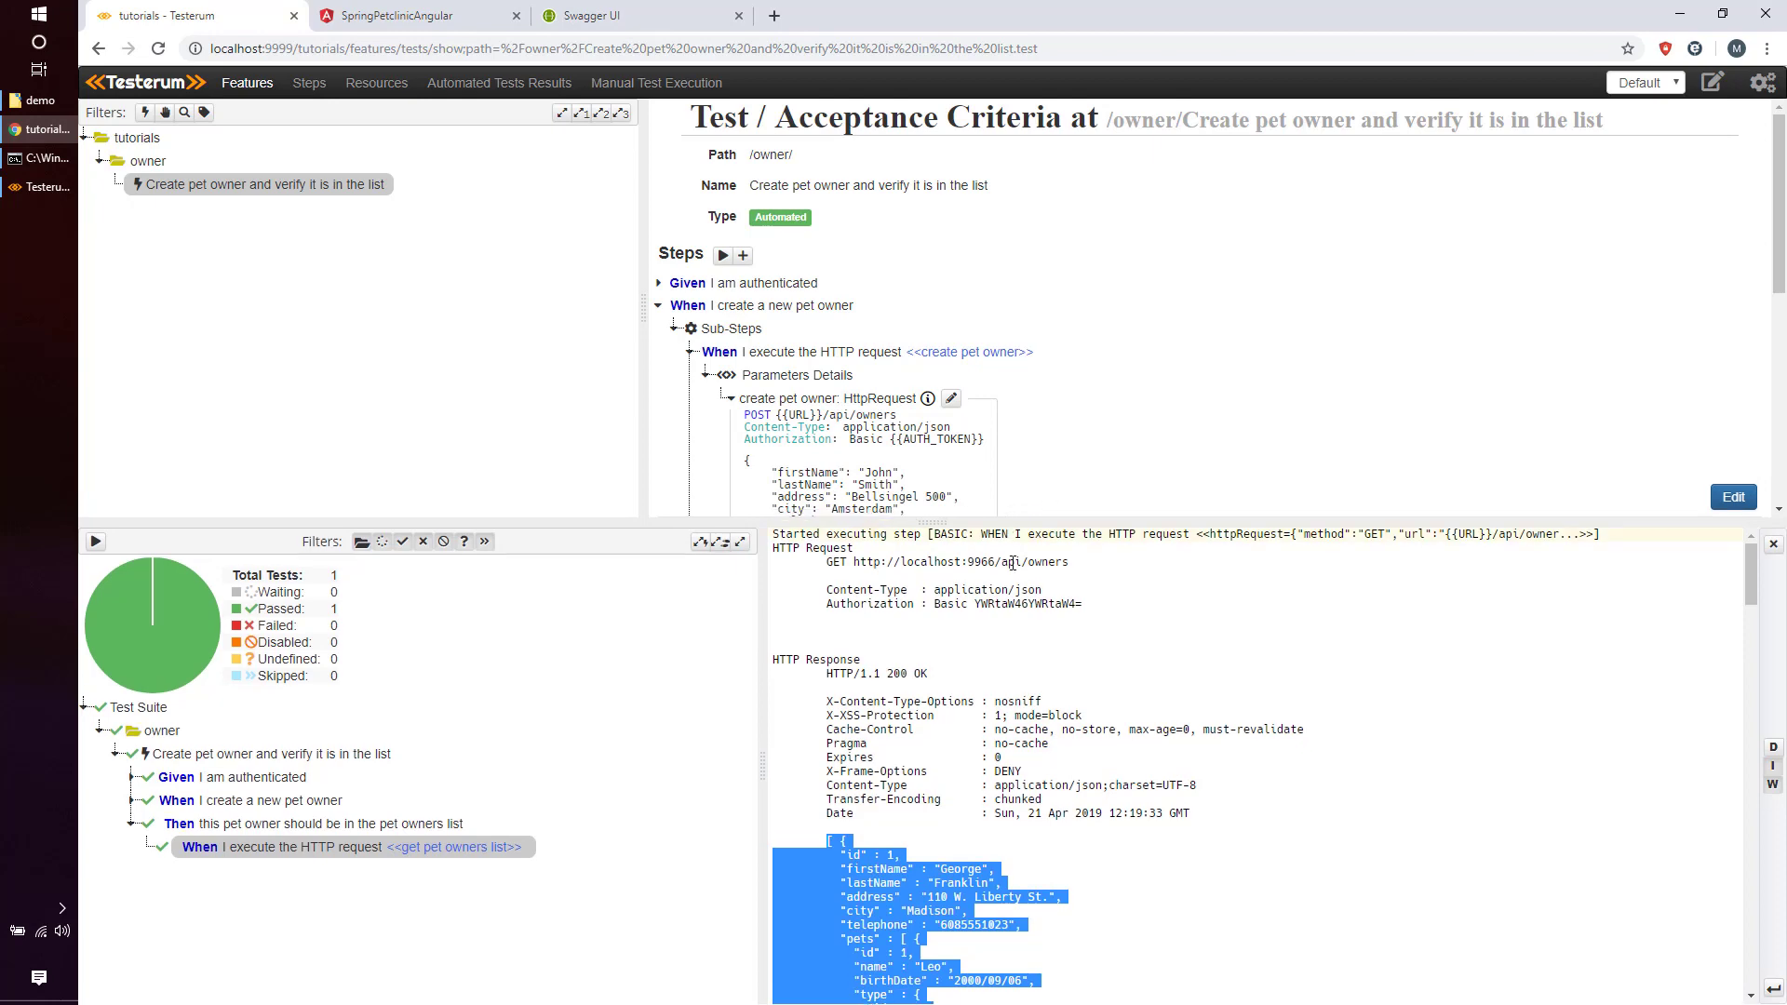
left_click_drag(1015, 522, 1026, 763)
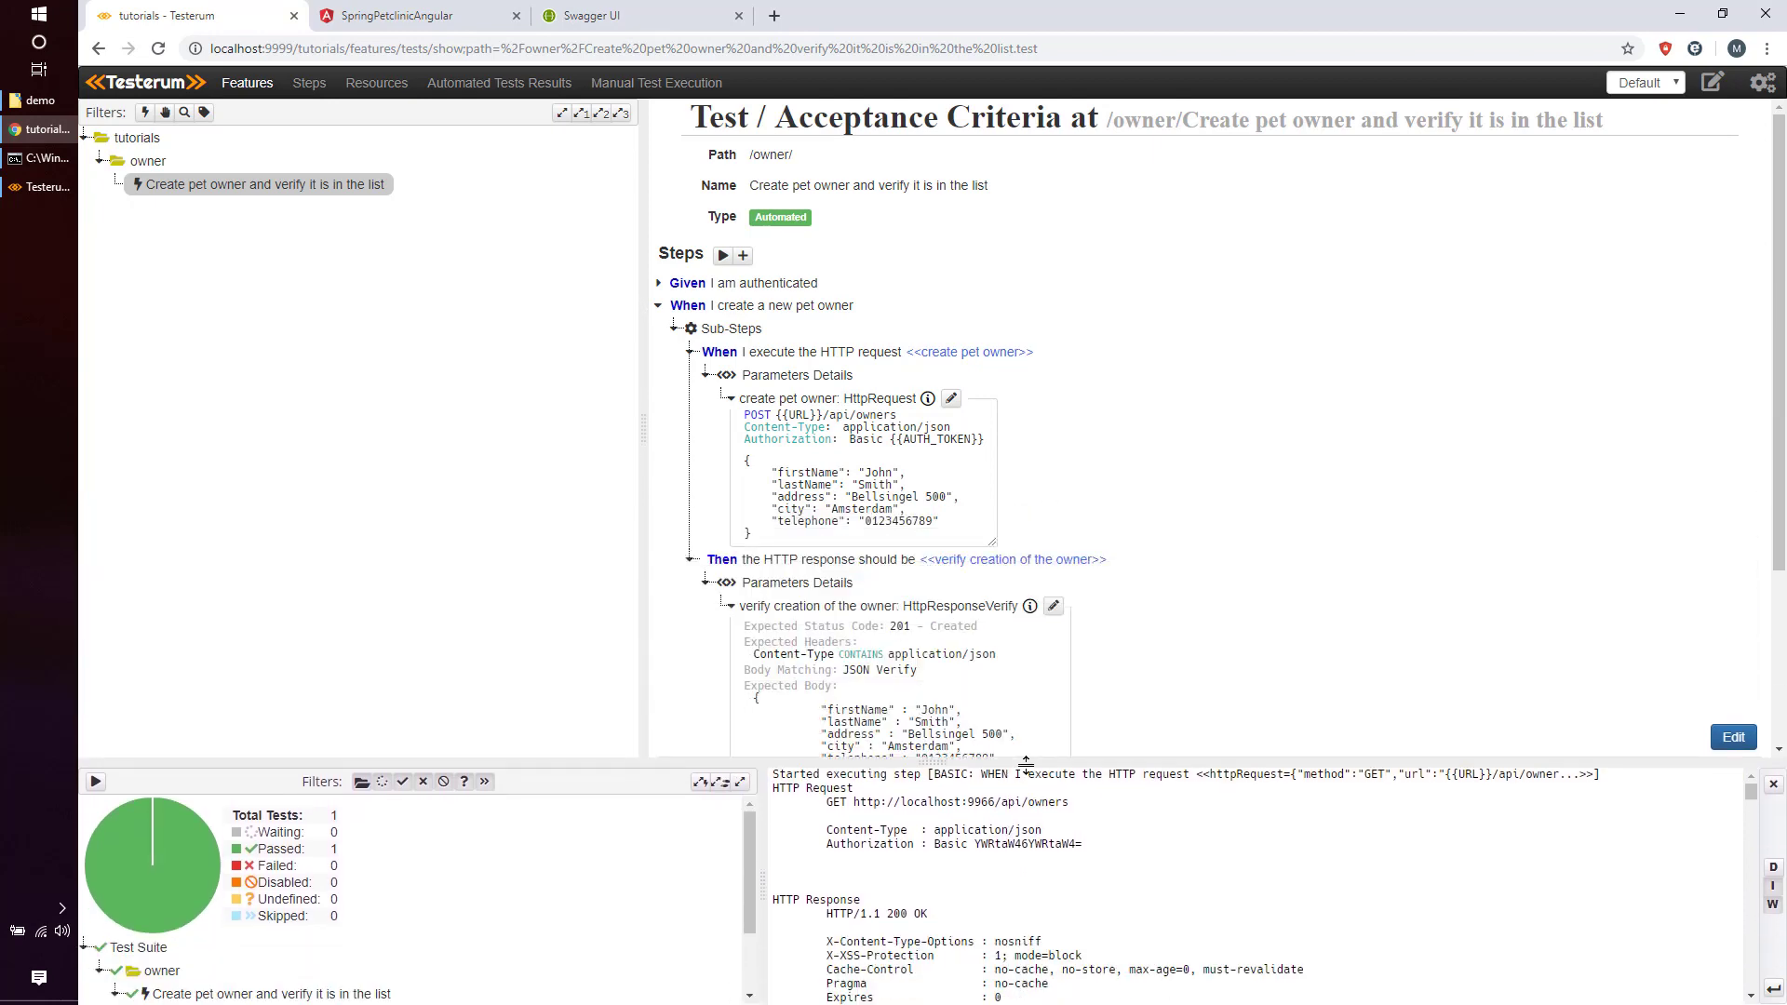
scroll(1030, 610, "down", 3)
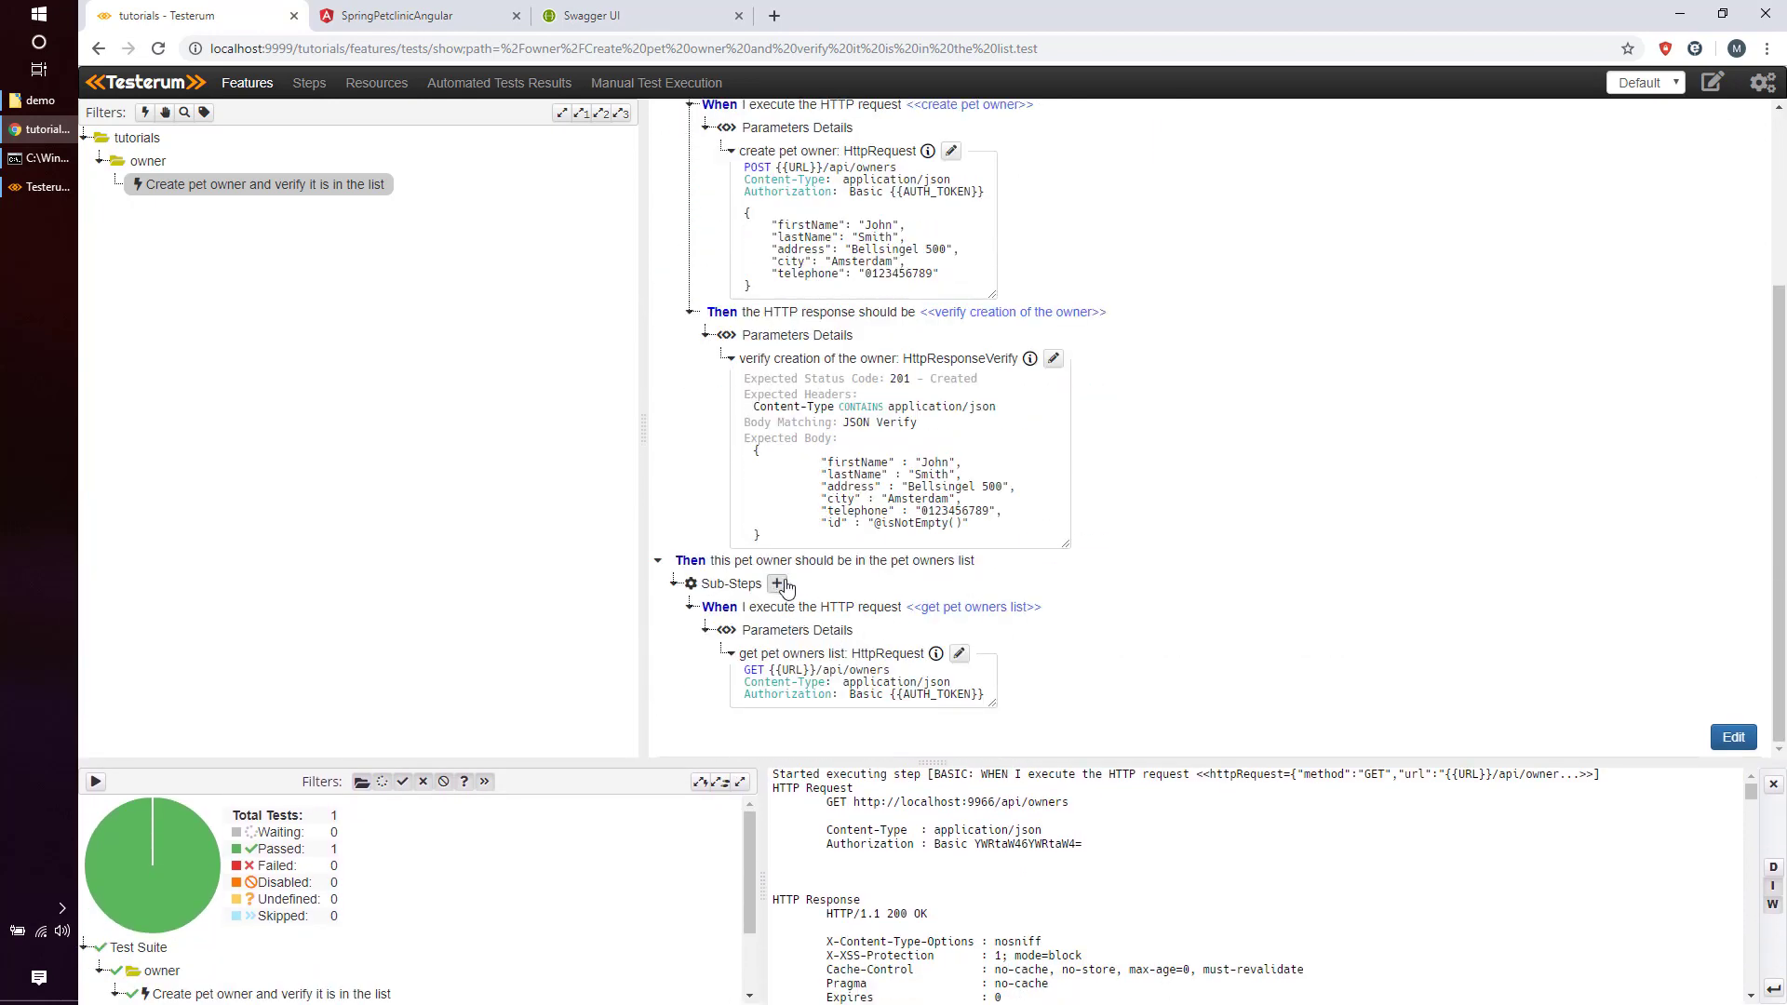
Add the http > response > verify step 'Then the HTTP response should be' as a second sub-step.
left_click(778, 584)
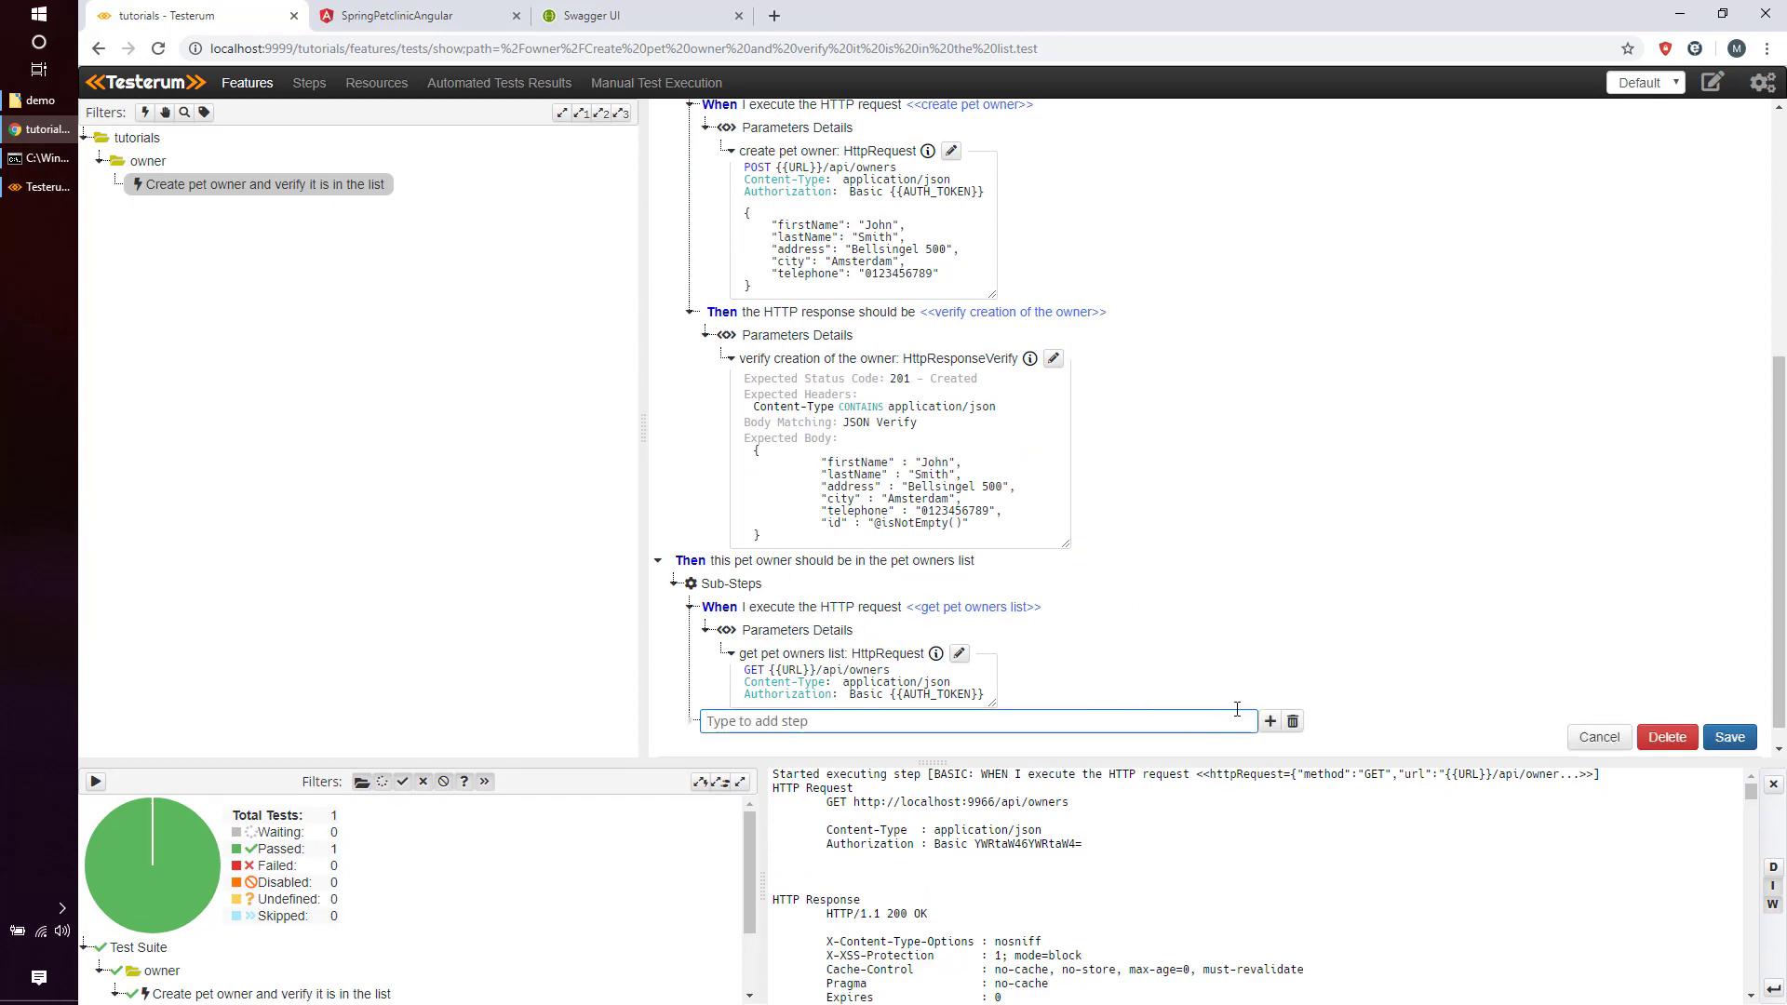
left_click(1271, 721)
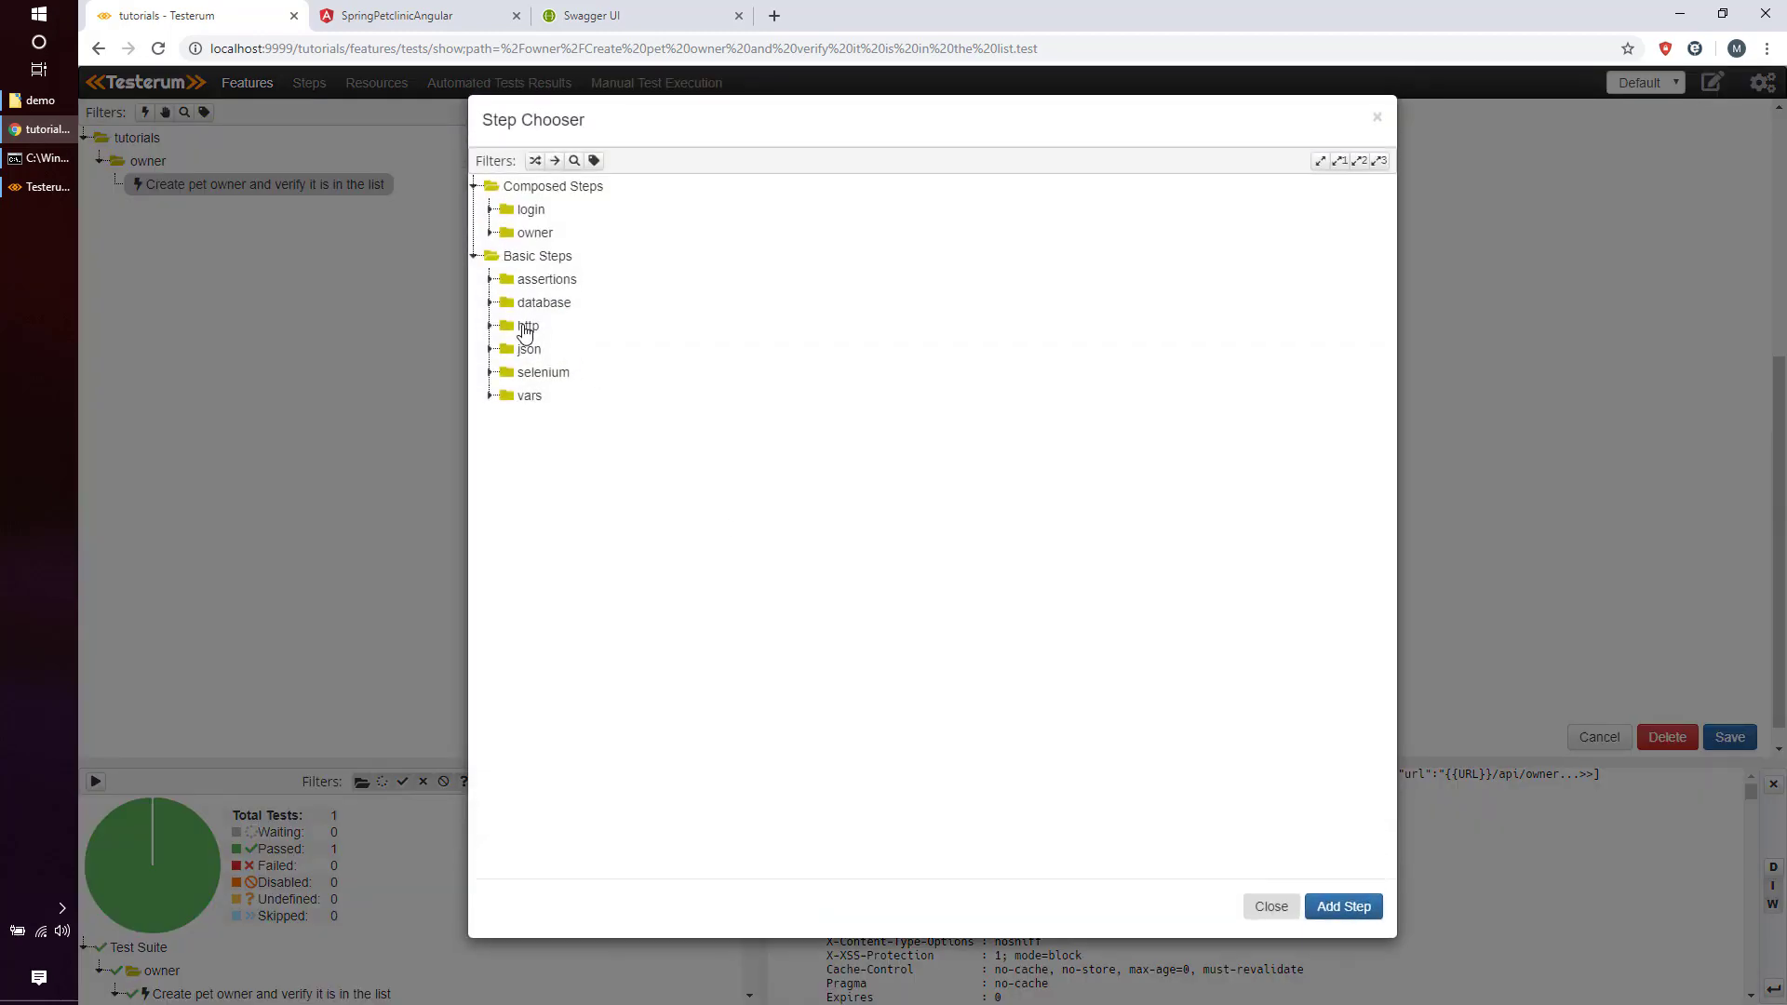
left_click(524, 327)
left_click(566, 398)
left_click(657, 450)
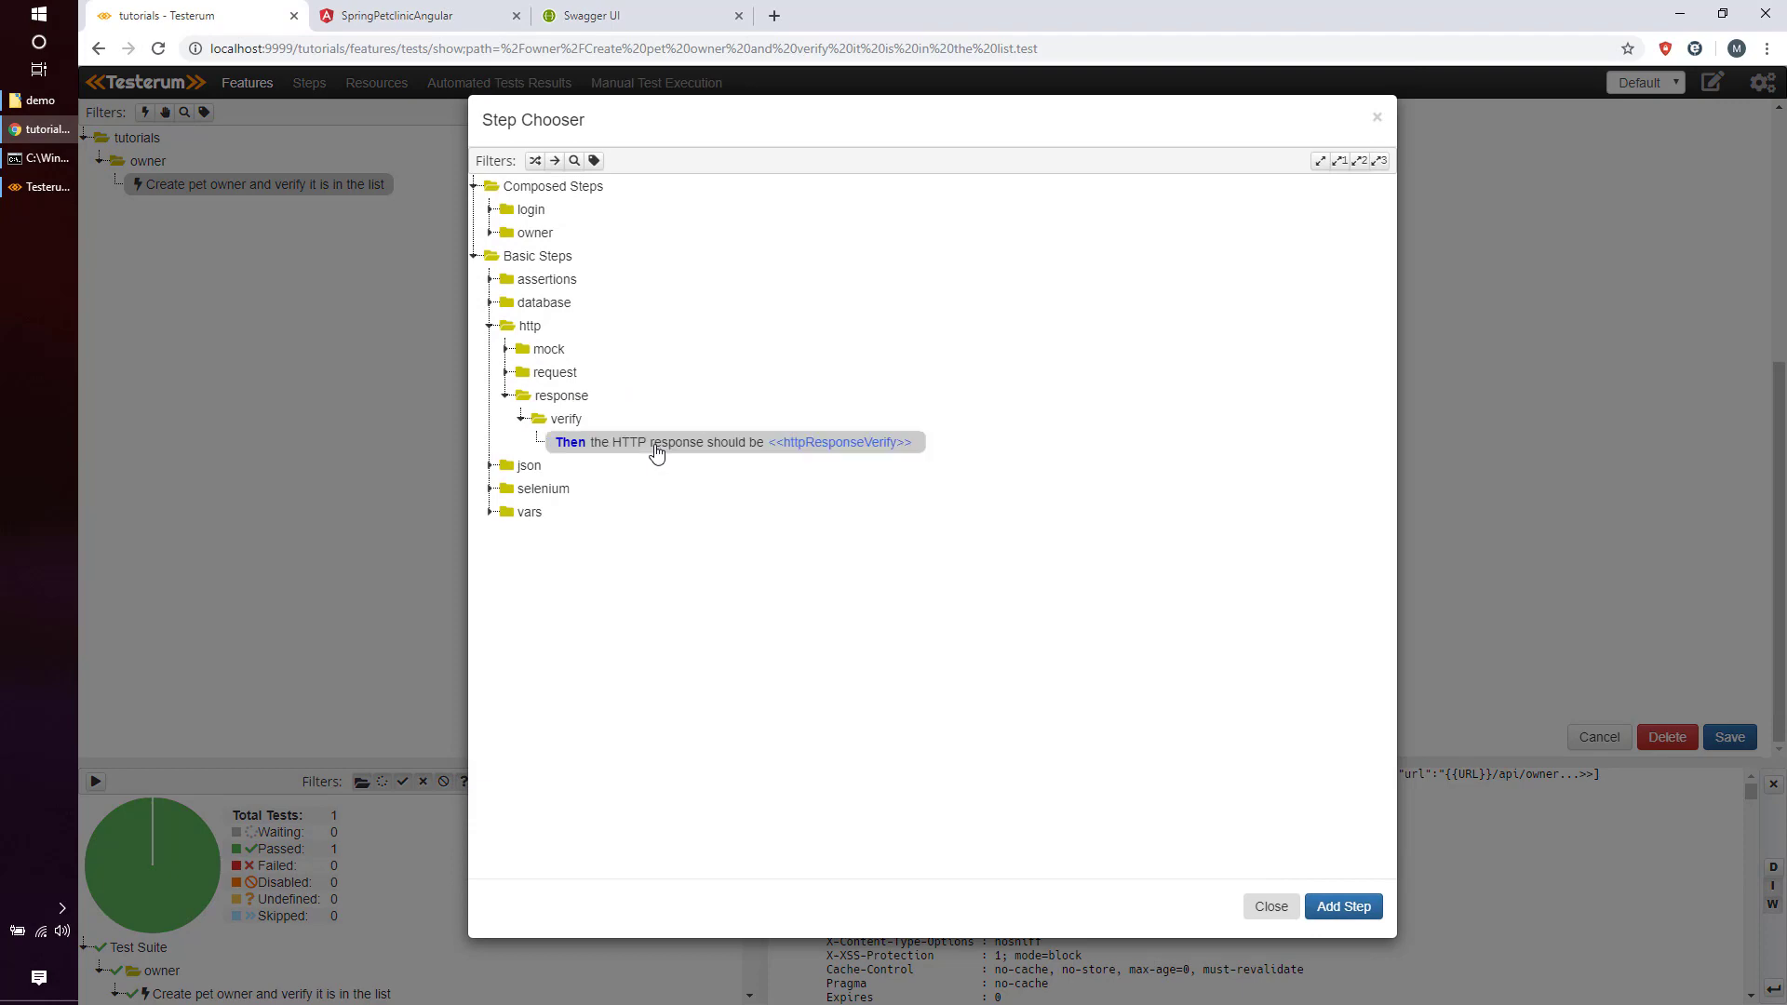
left_click(1357, 907)
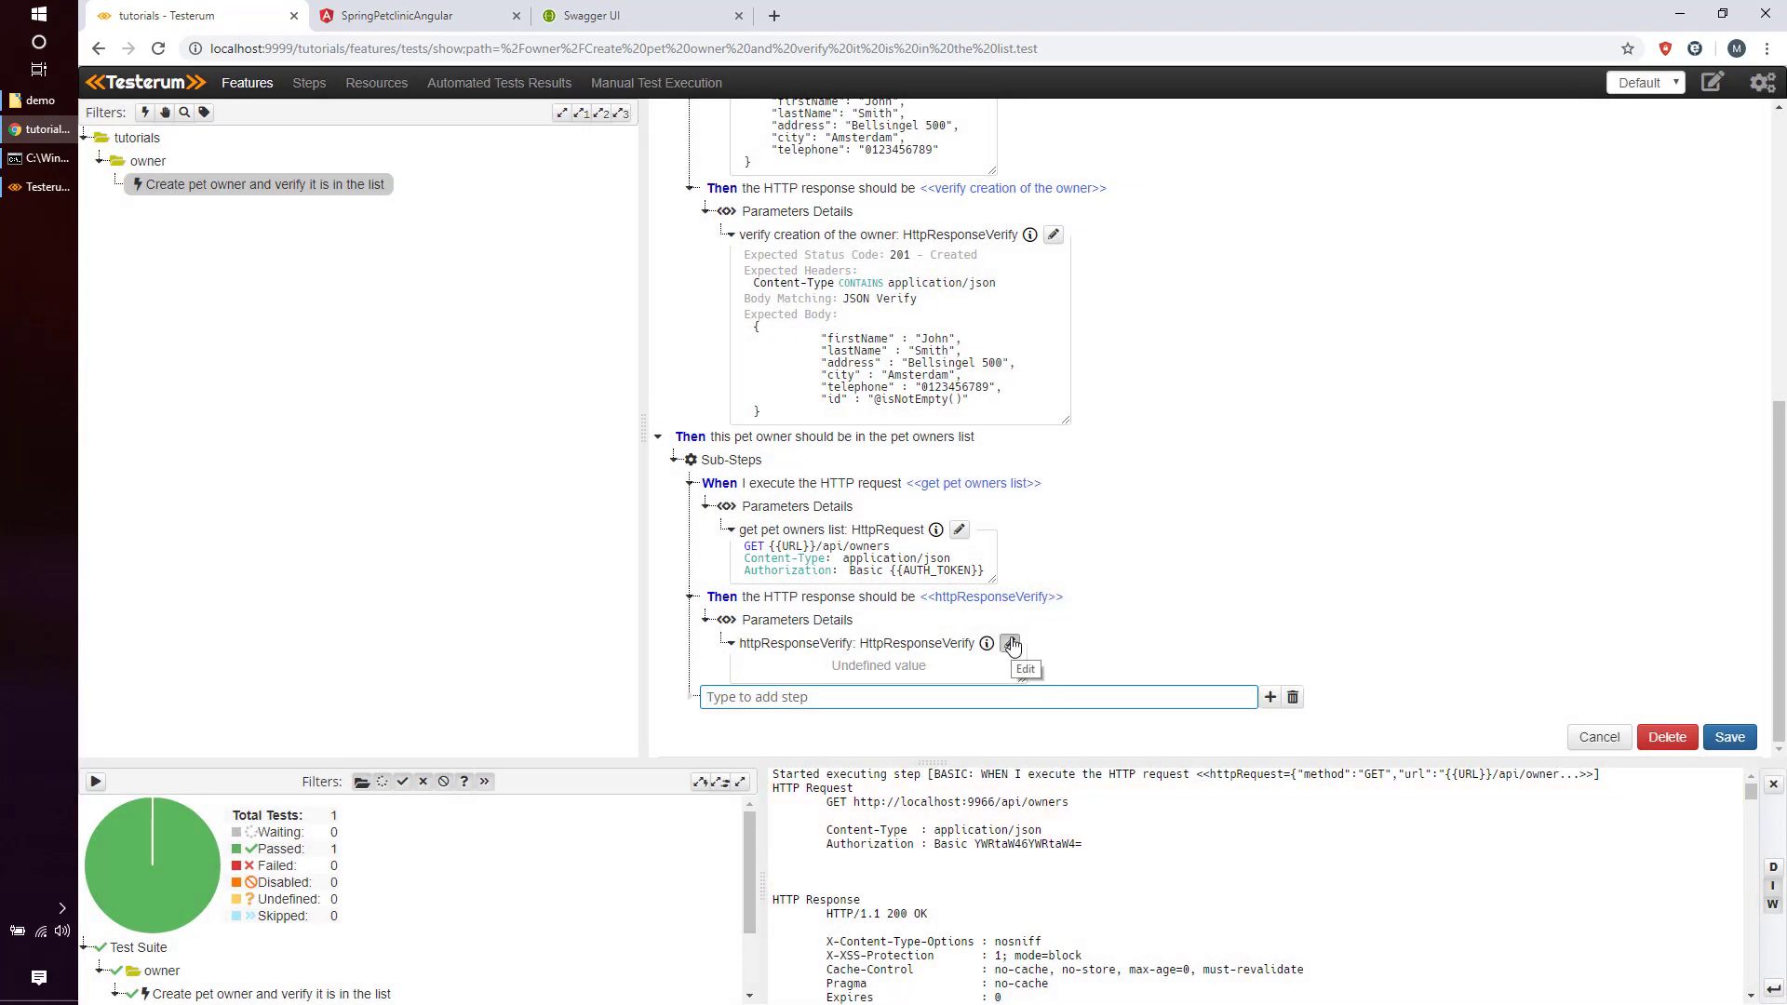
Call the check 'verify pet owner', with expected status 200 and JSON Verify body matching.
left_click(1009, 644)
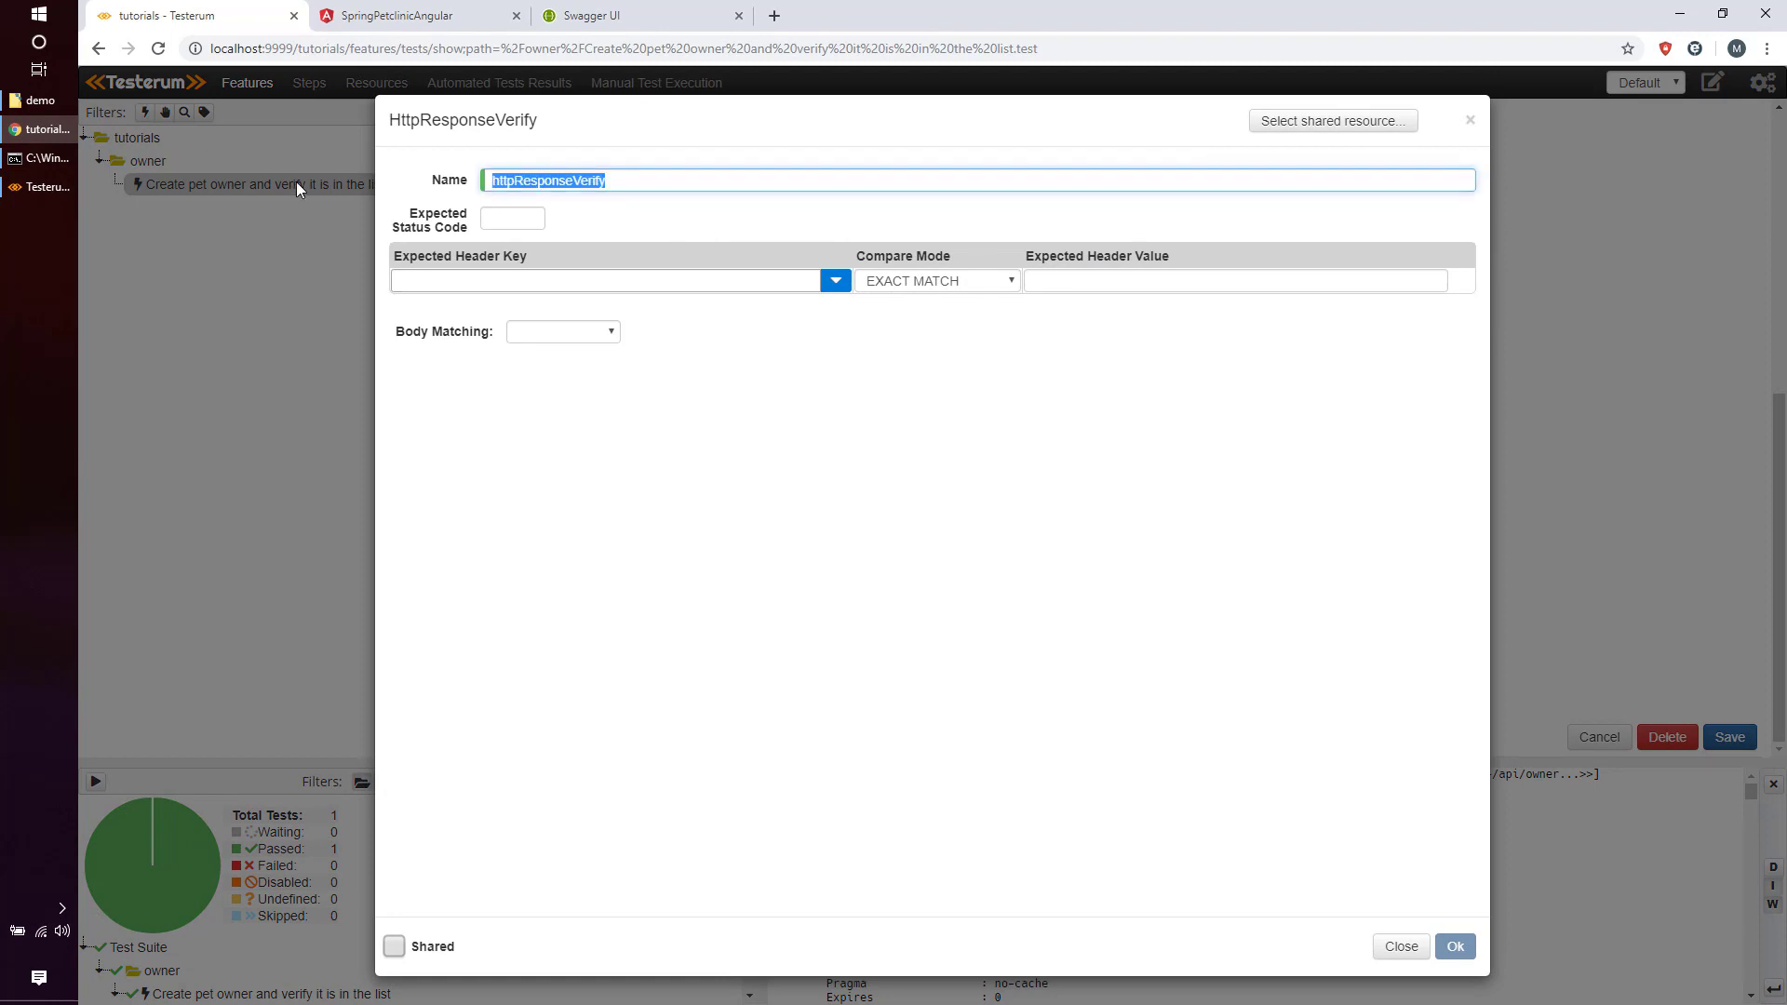
type("verify pet own")
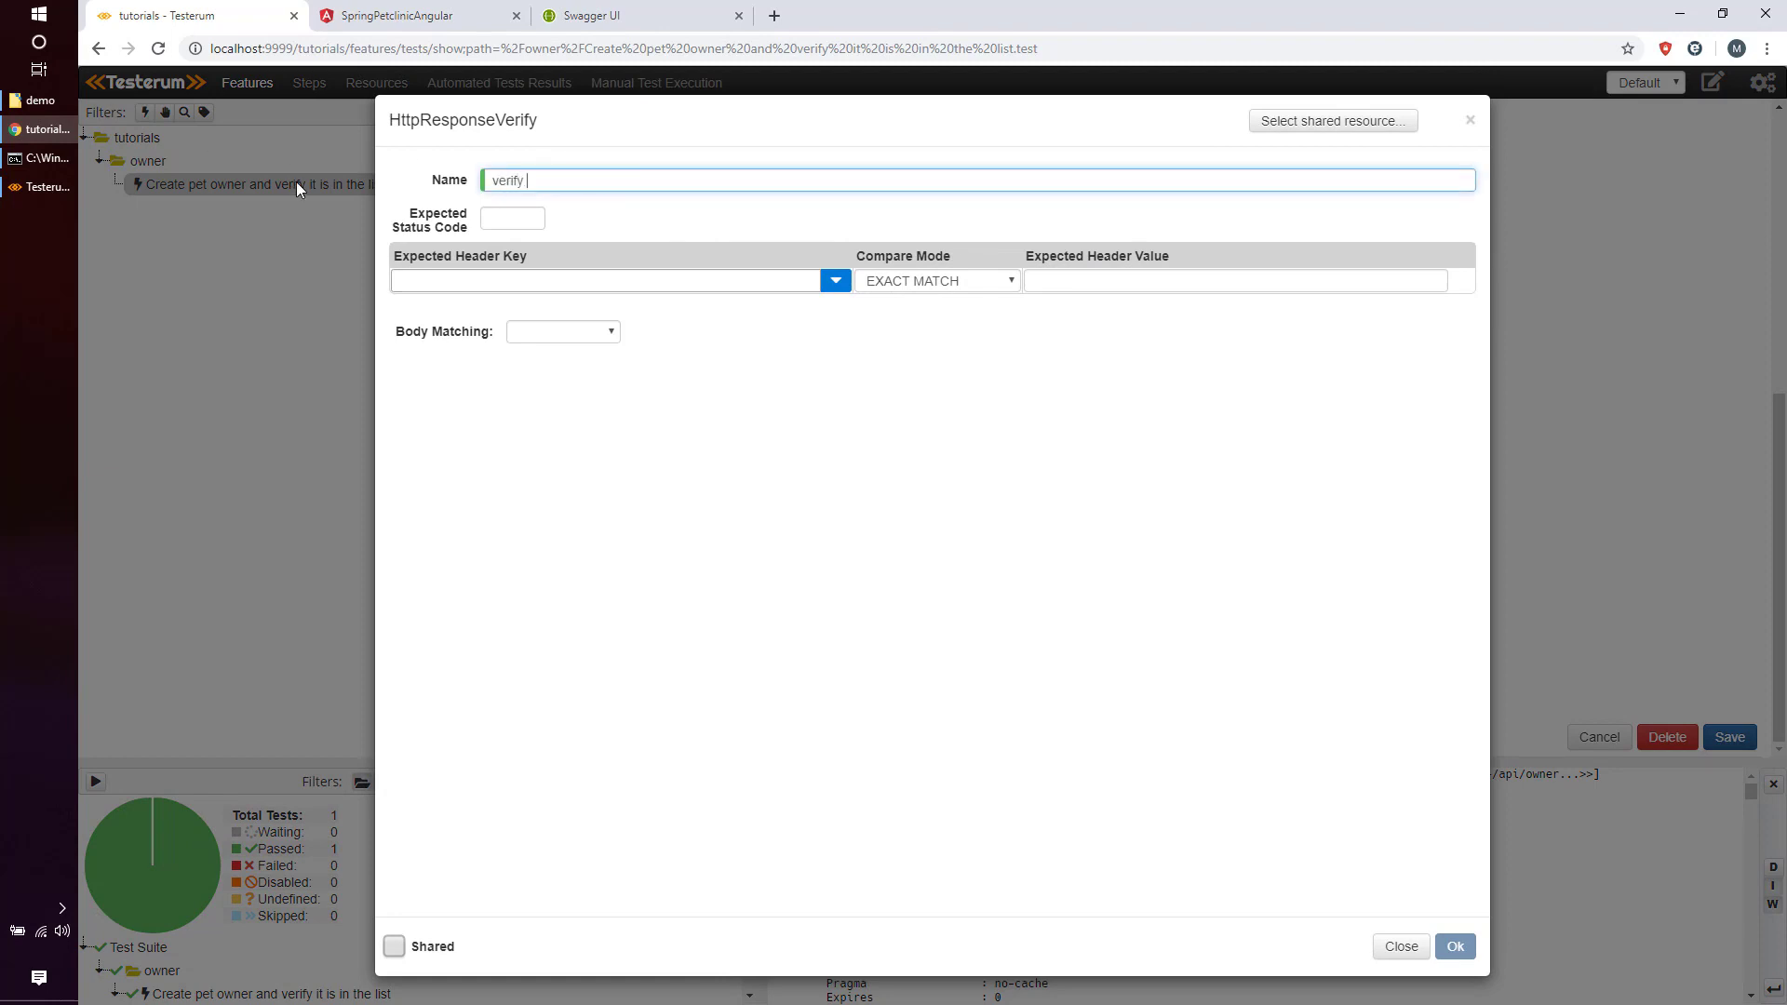
type("er")
key("Tab")
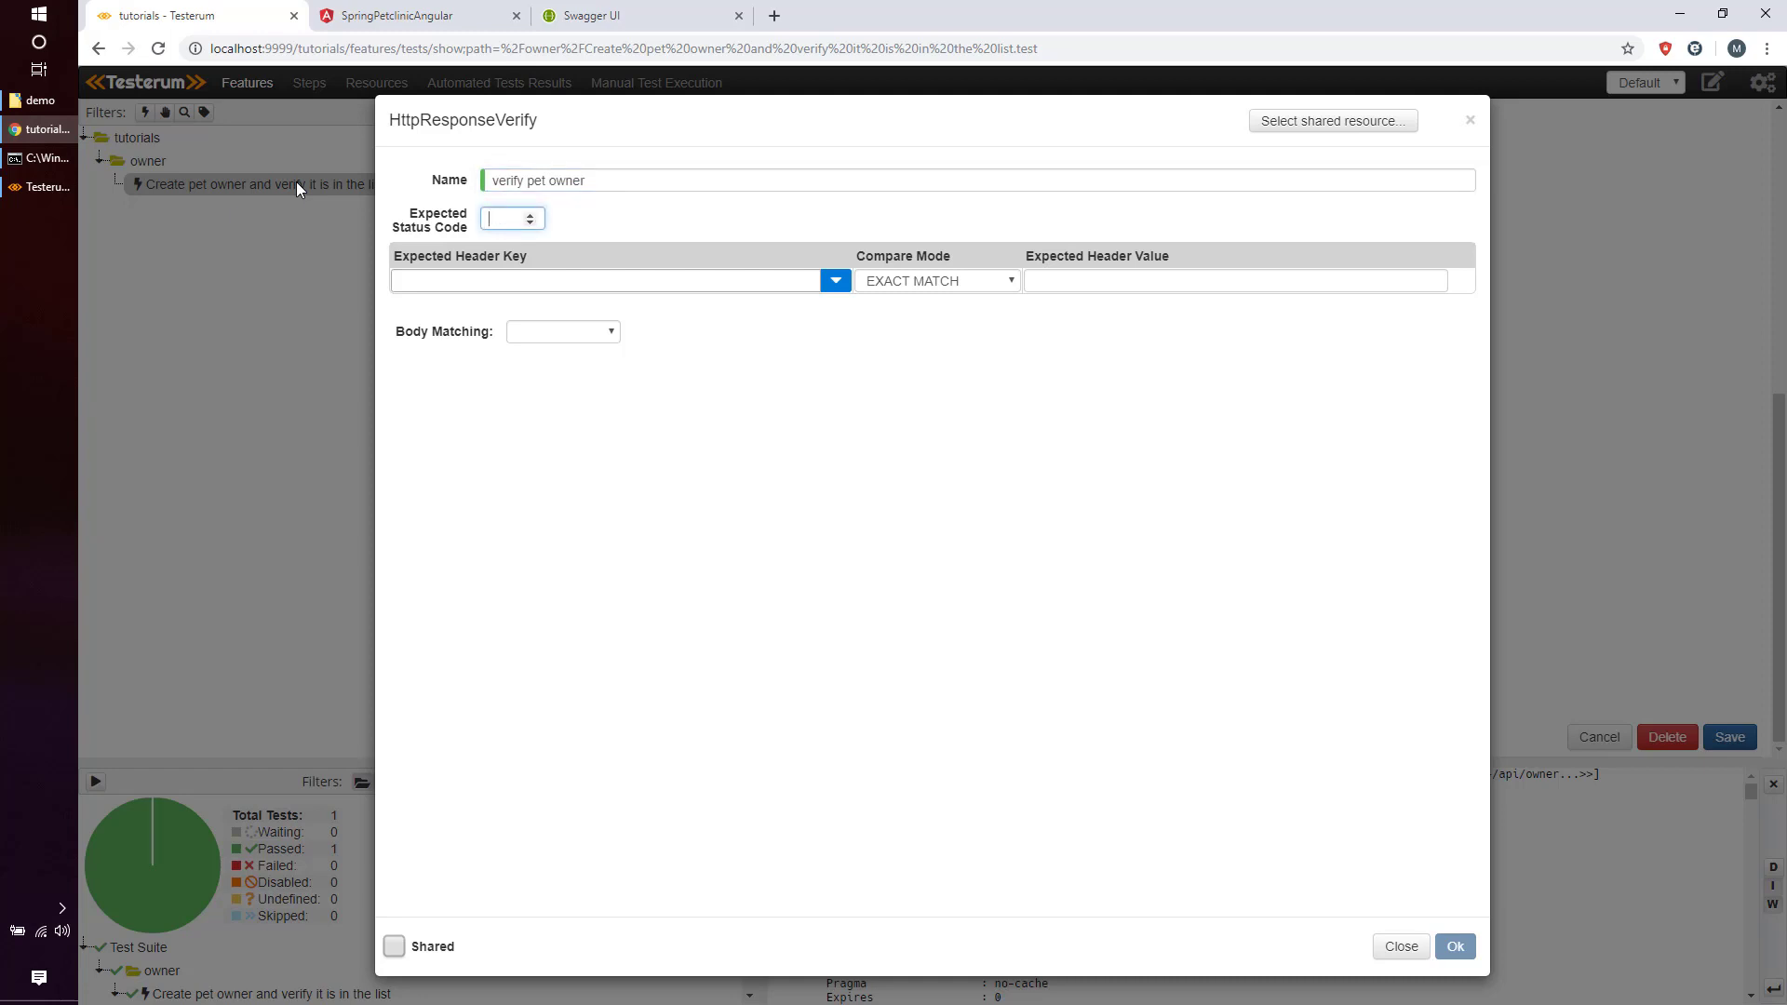
type("200")
left_click(608, 338)
left_click(612, 375)
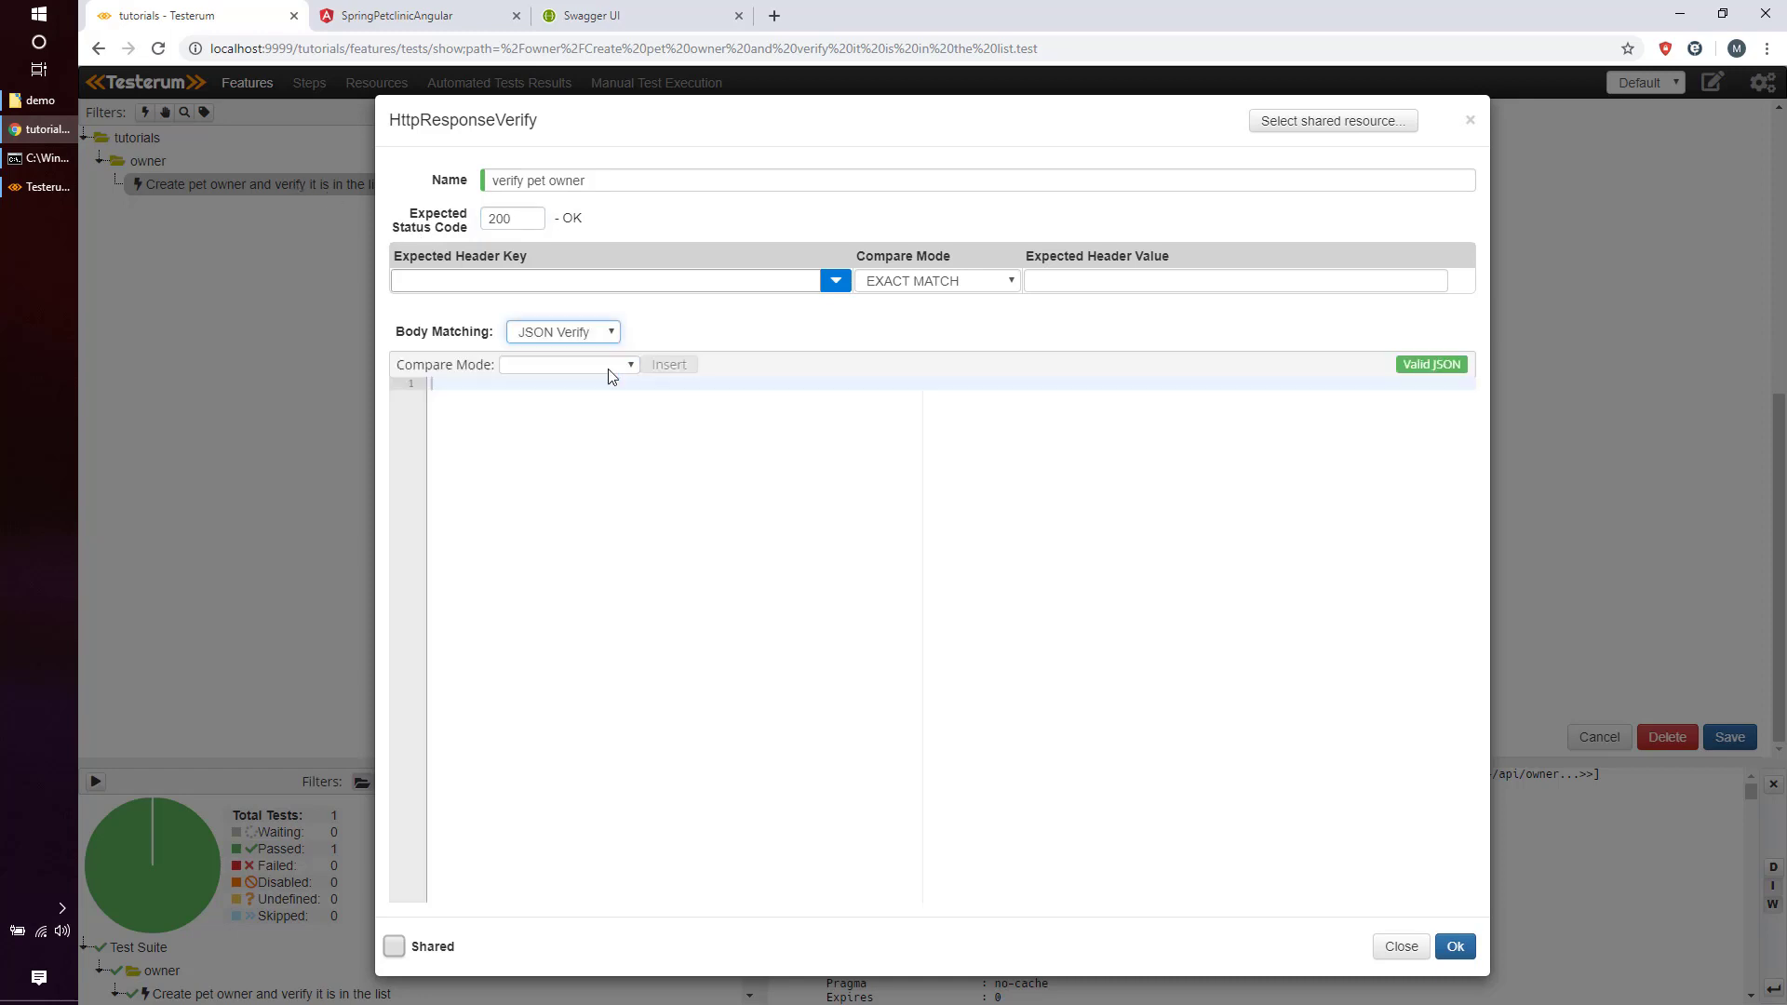
Paste the owners JSON and delete every owner before the id 11 entry.
right_click(618, 404)
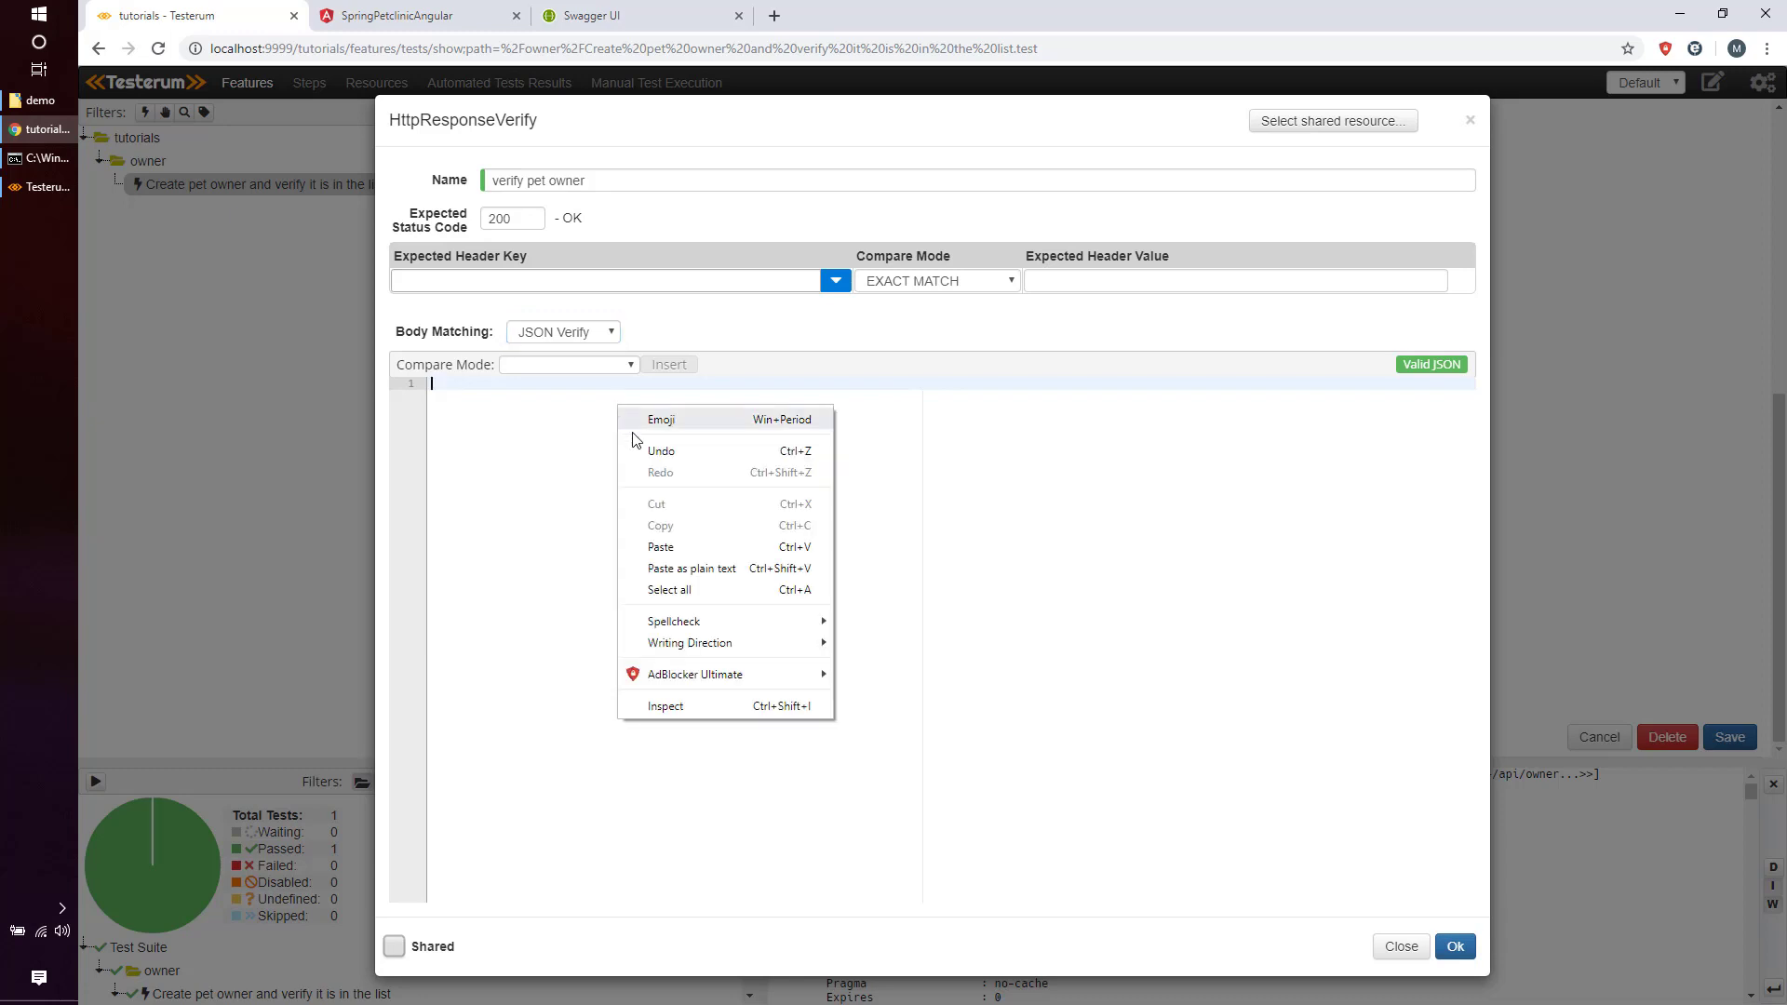
left_click(692, 549)
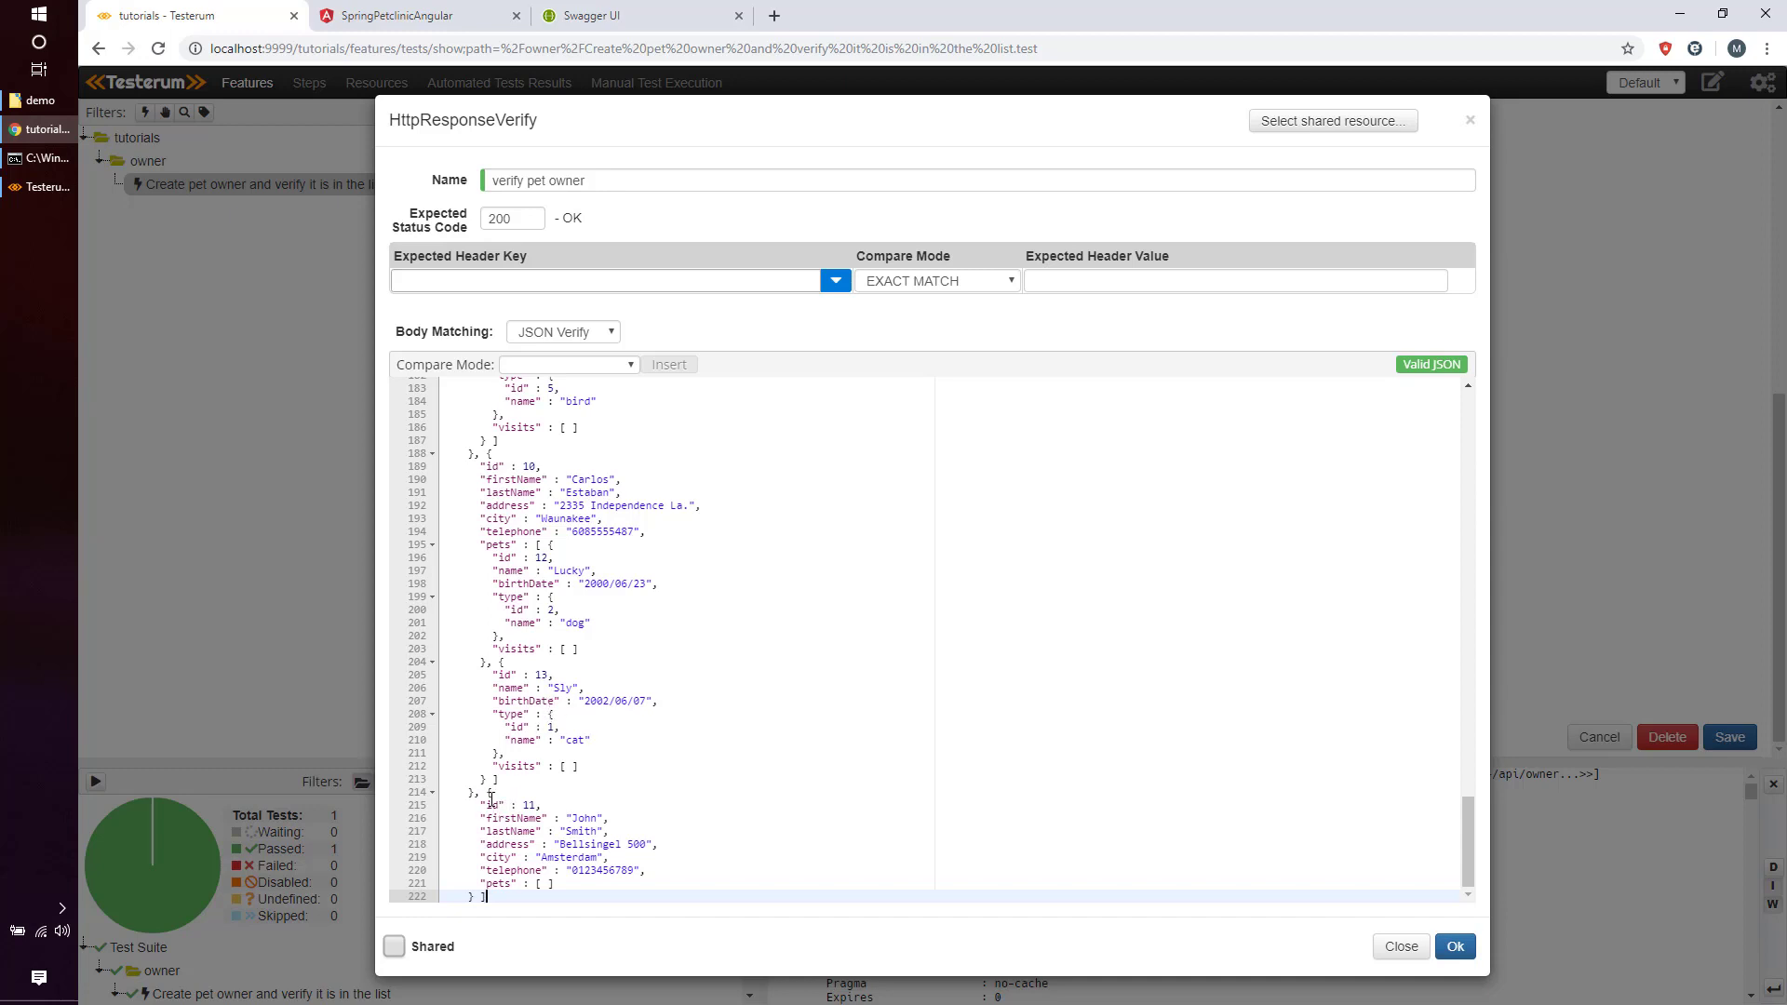
left_click_drag(487, 793, 627, 885)
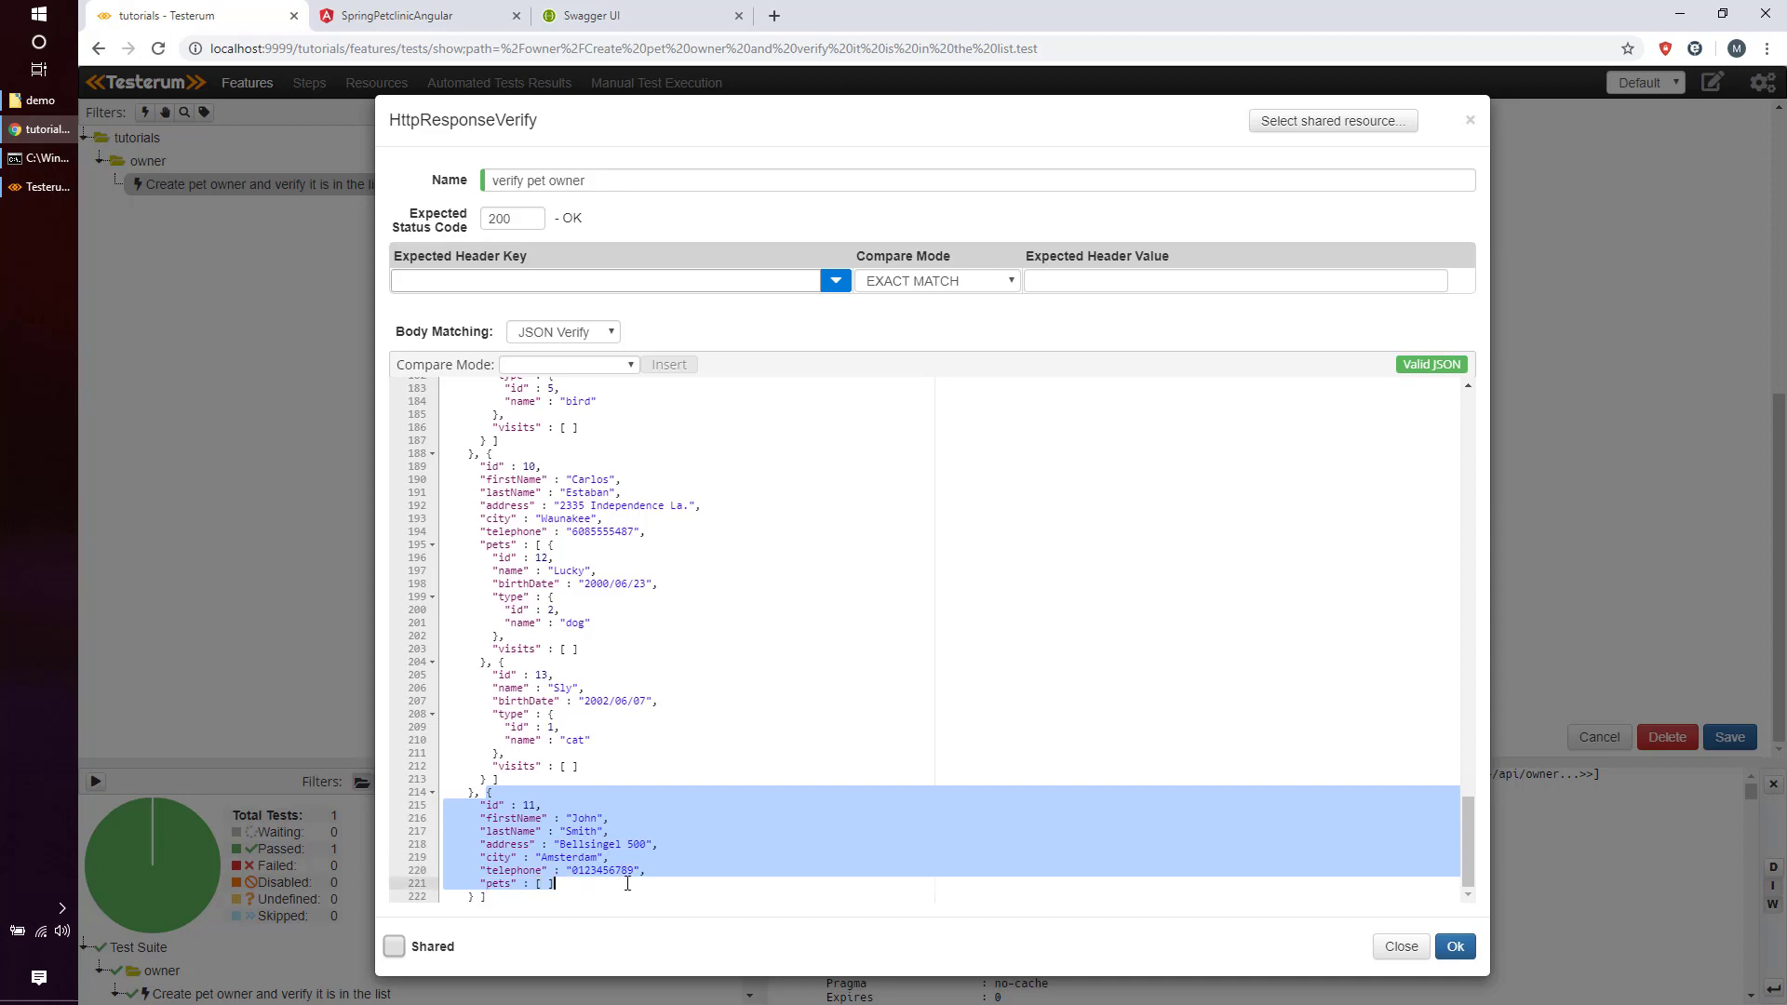
left_click(628, 889)
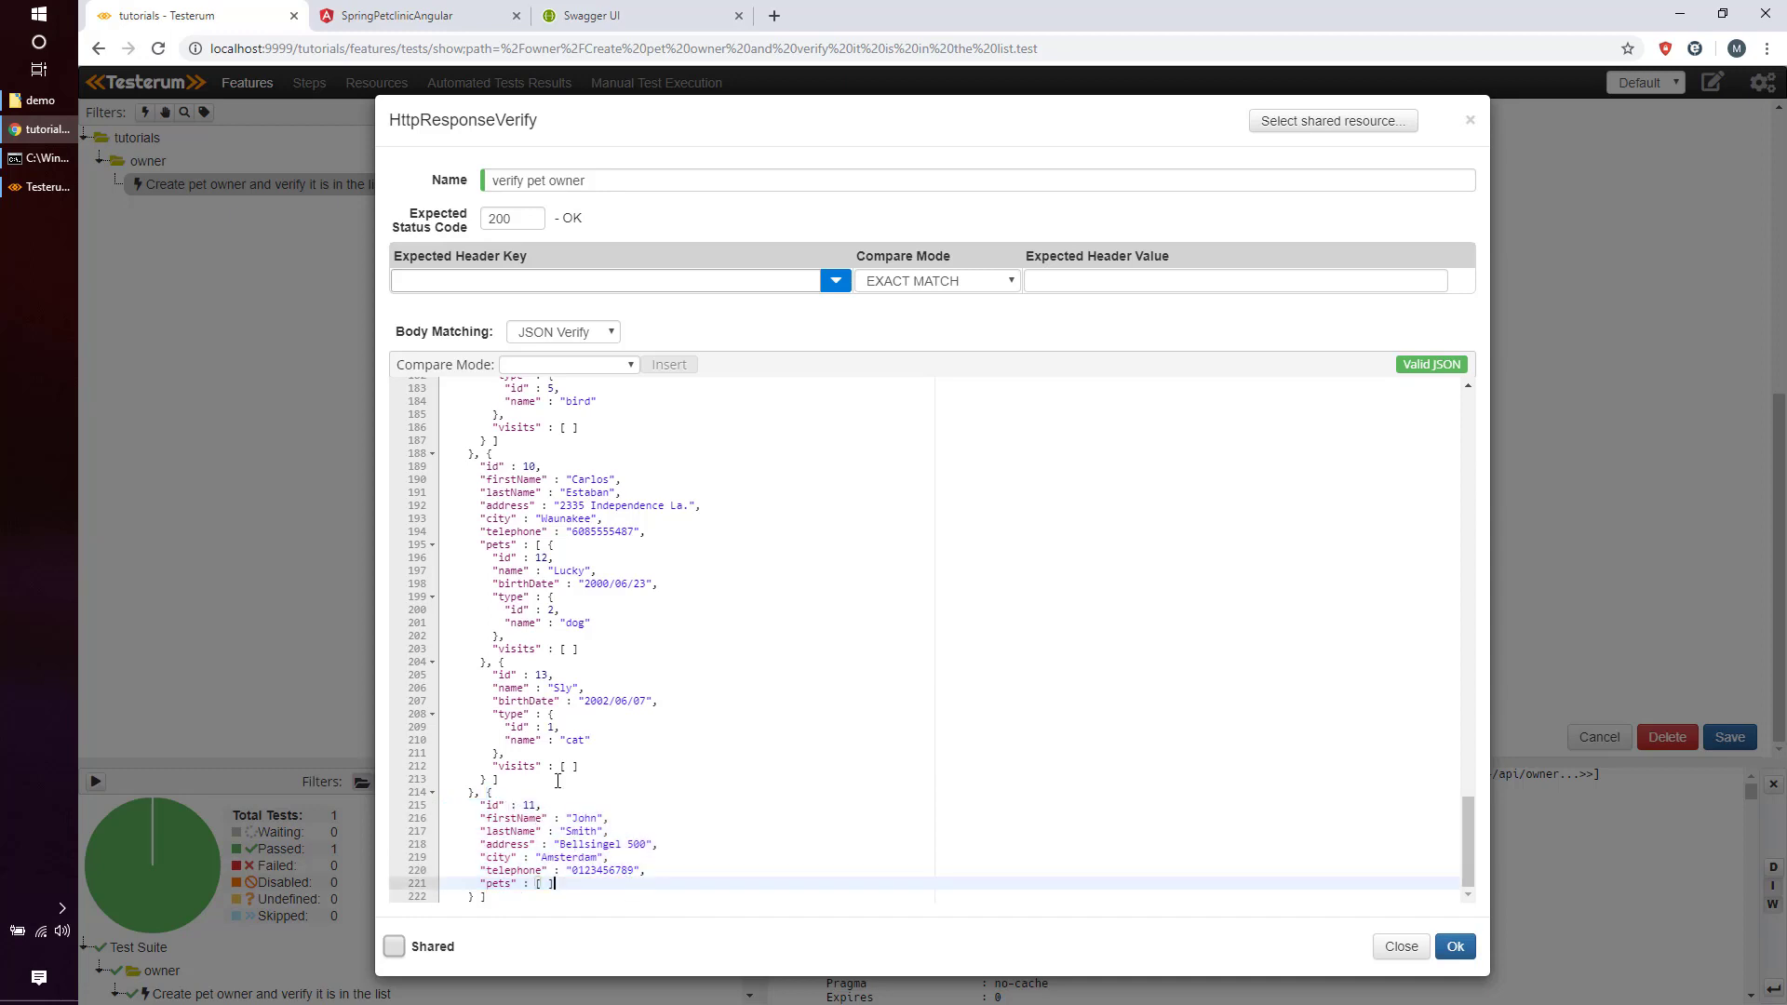
left_click_drag(481, 793, 453, 381)
key("Delete")
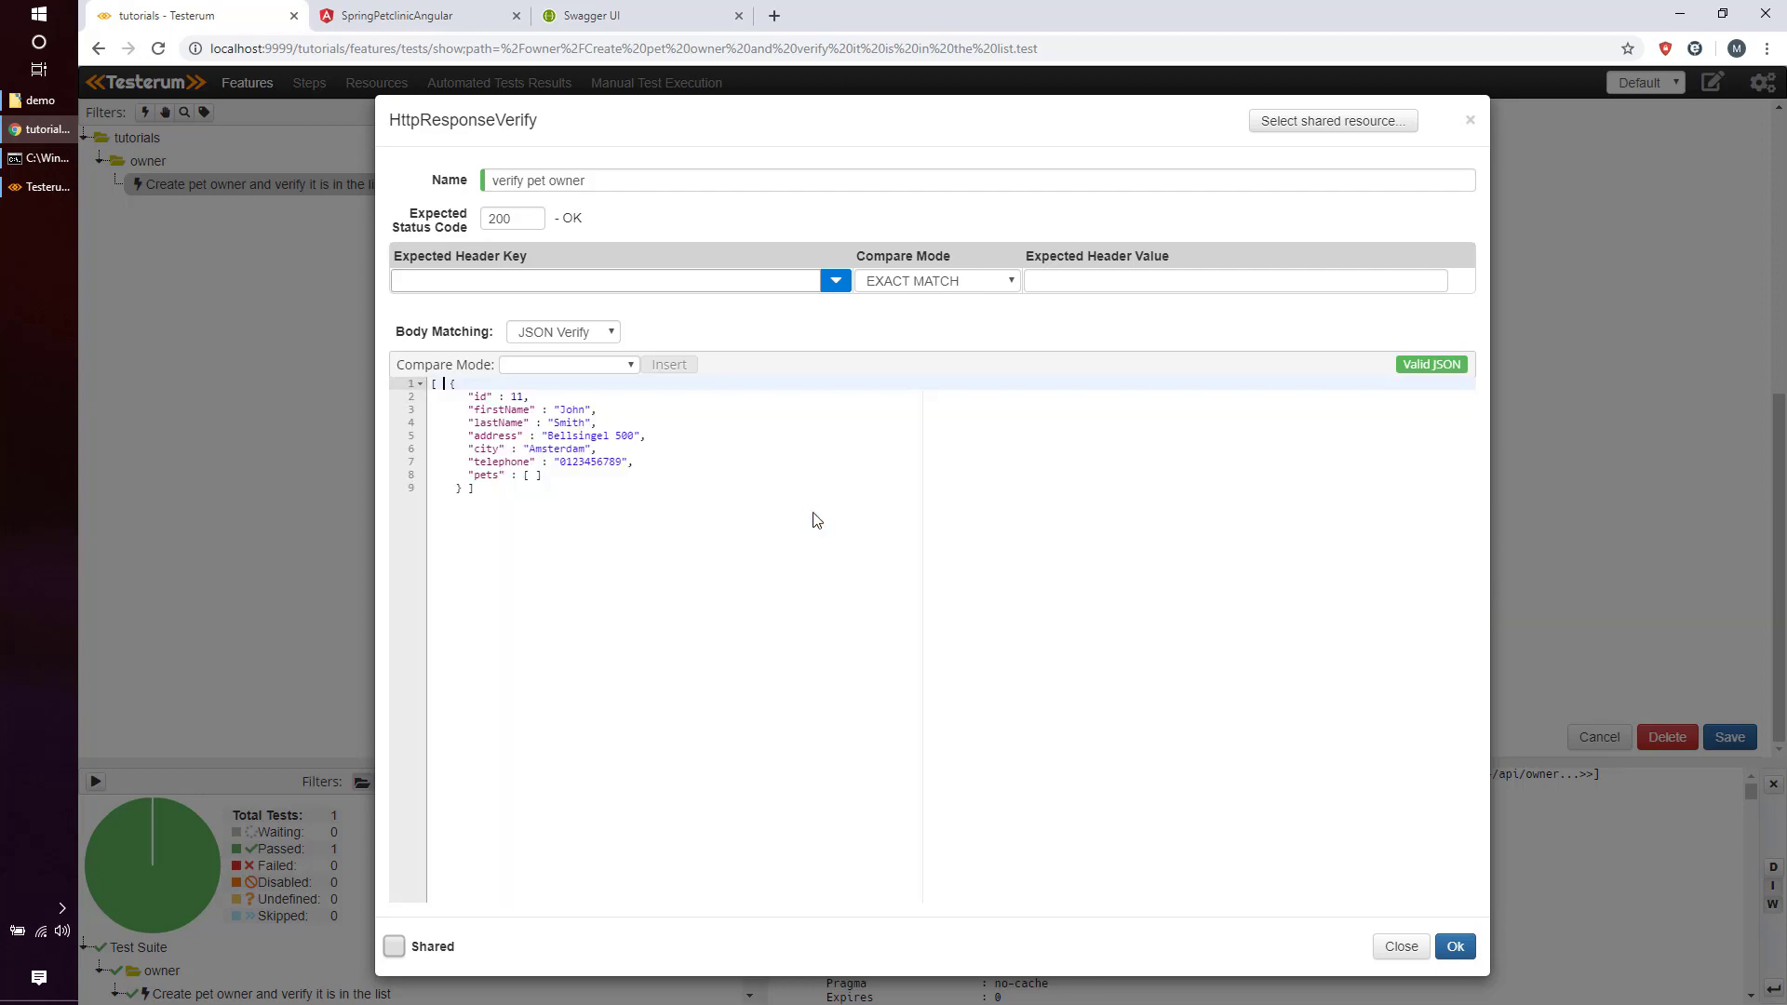
Put the opening brace and closing bracket on their own lines.
left_click(457, 490)
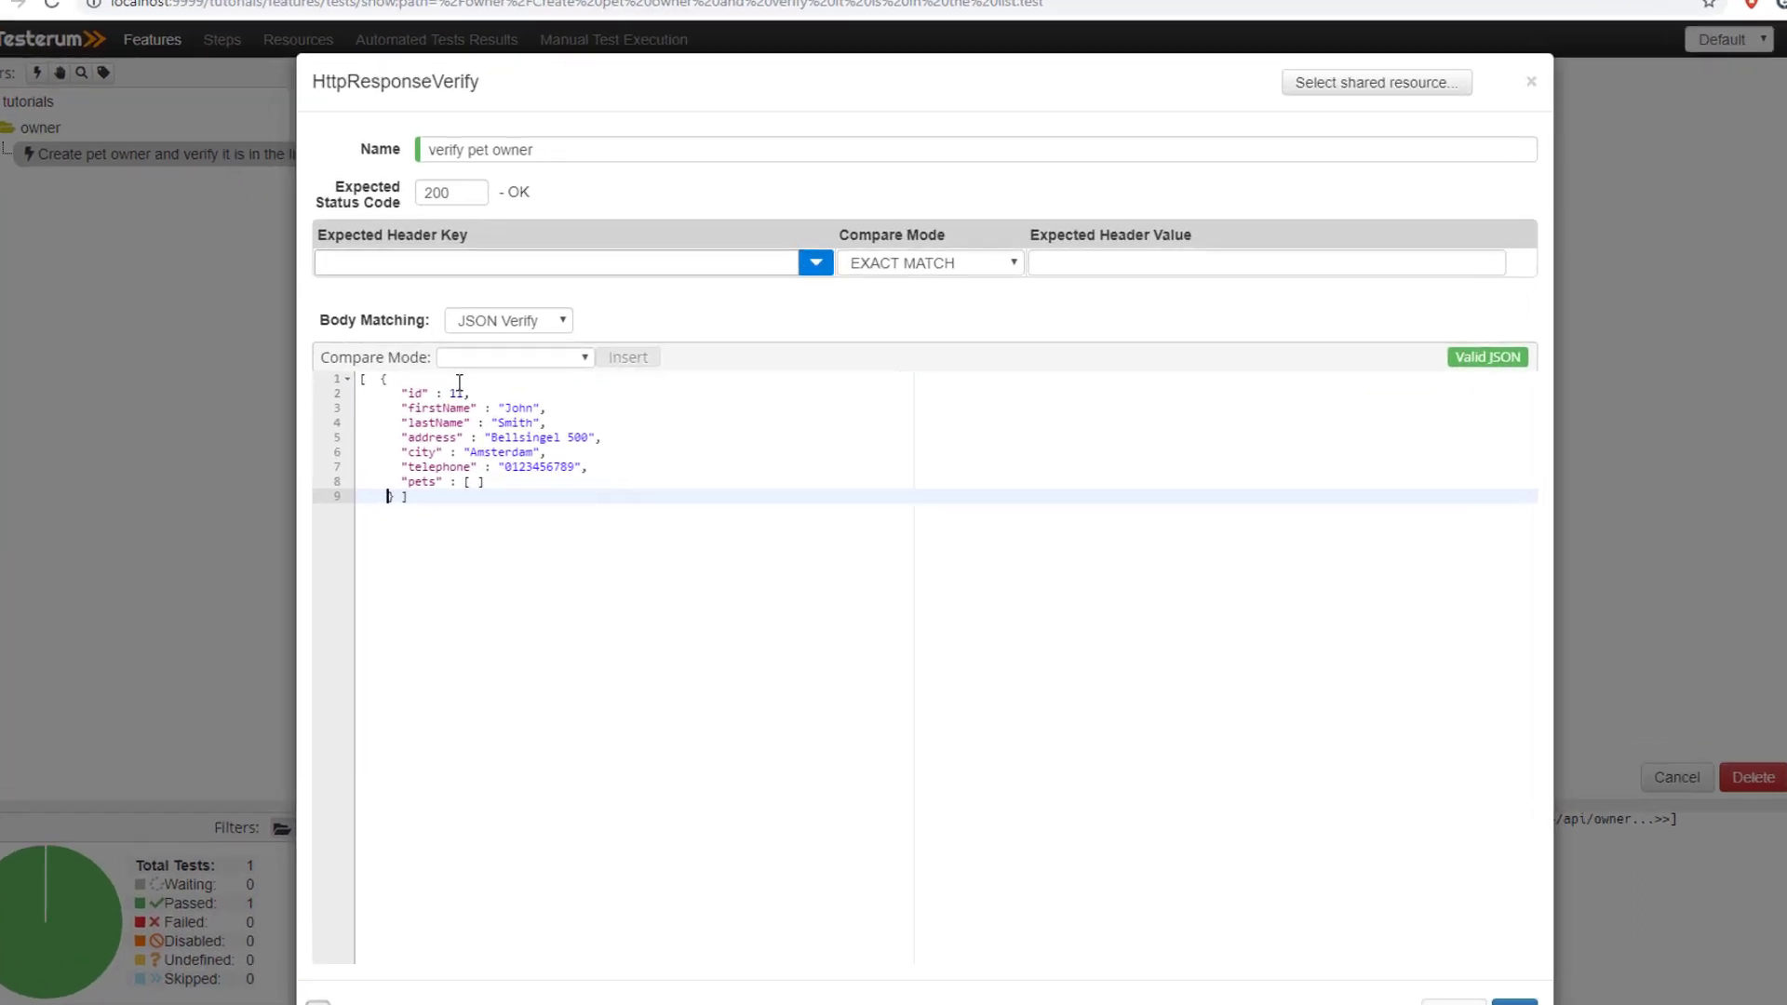
left_click(450, 383)
key("Return")
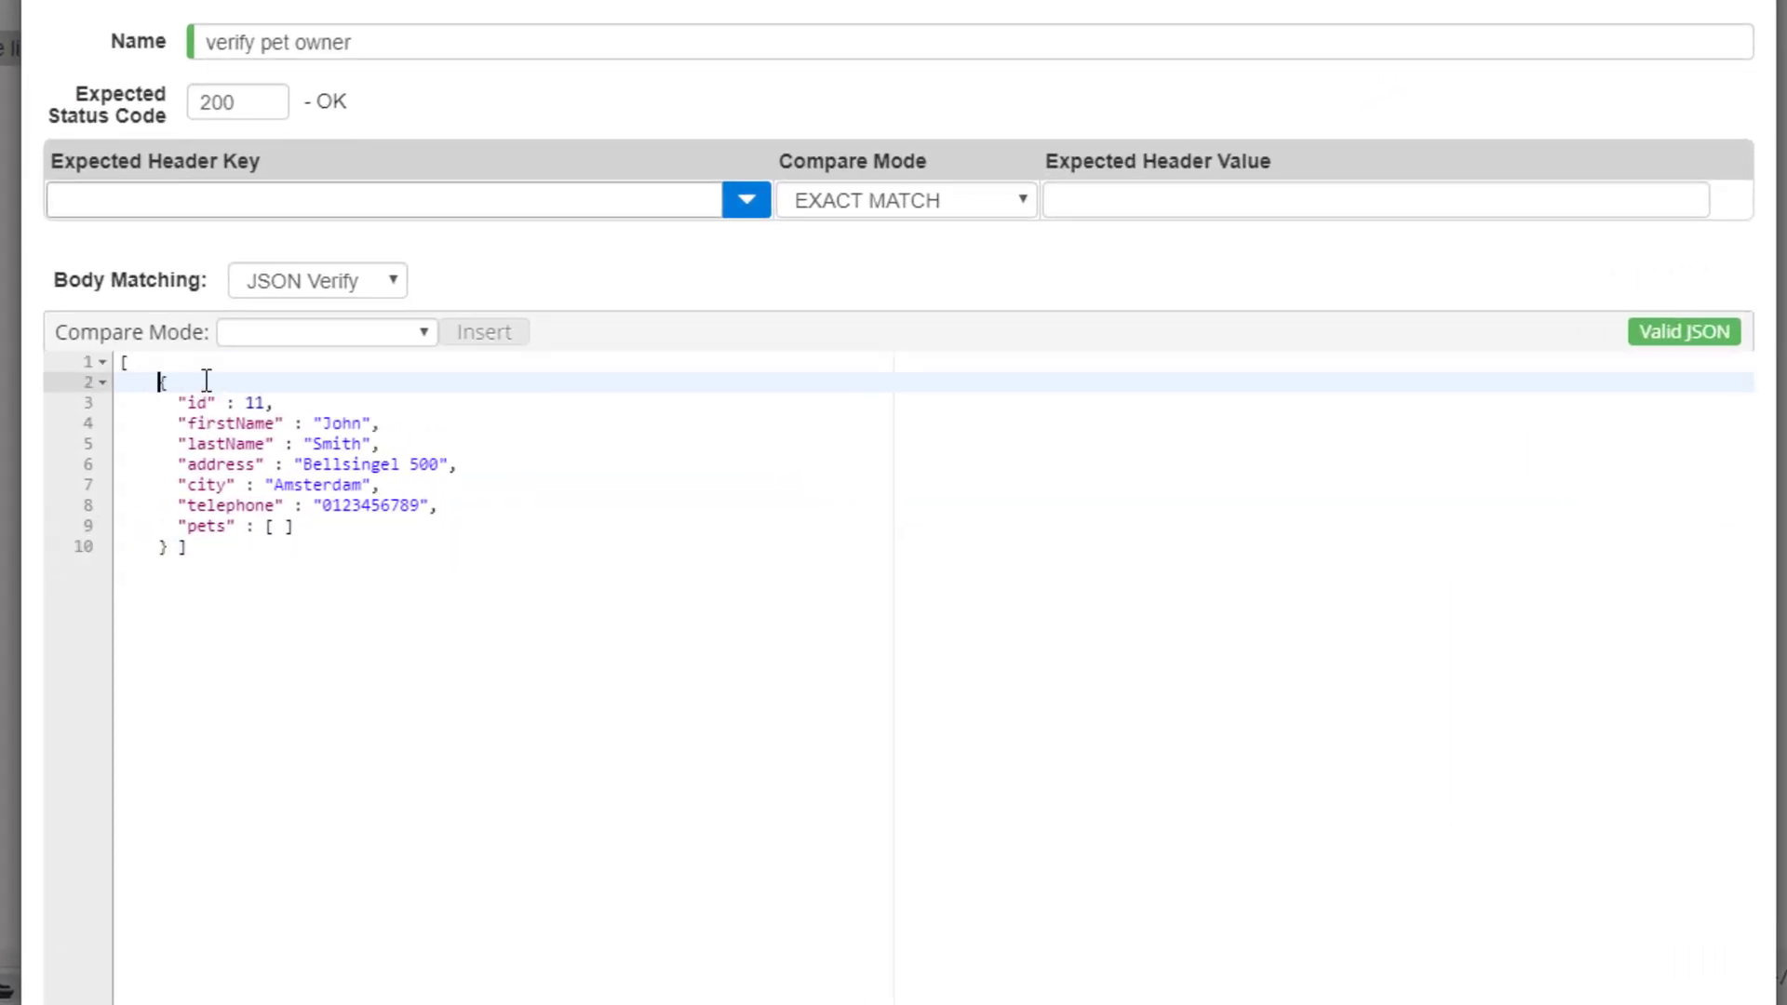
left_click(177, 549)
key("Return")
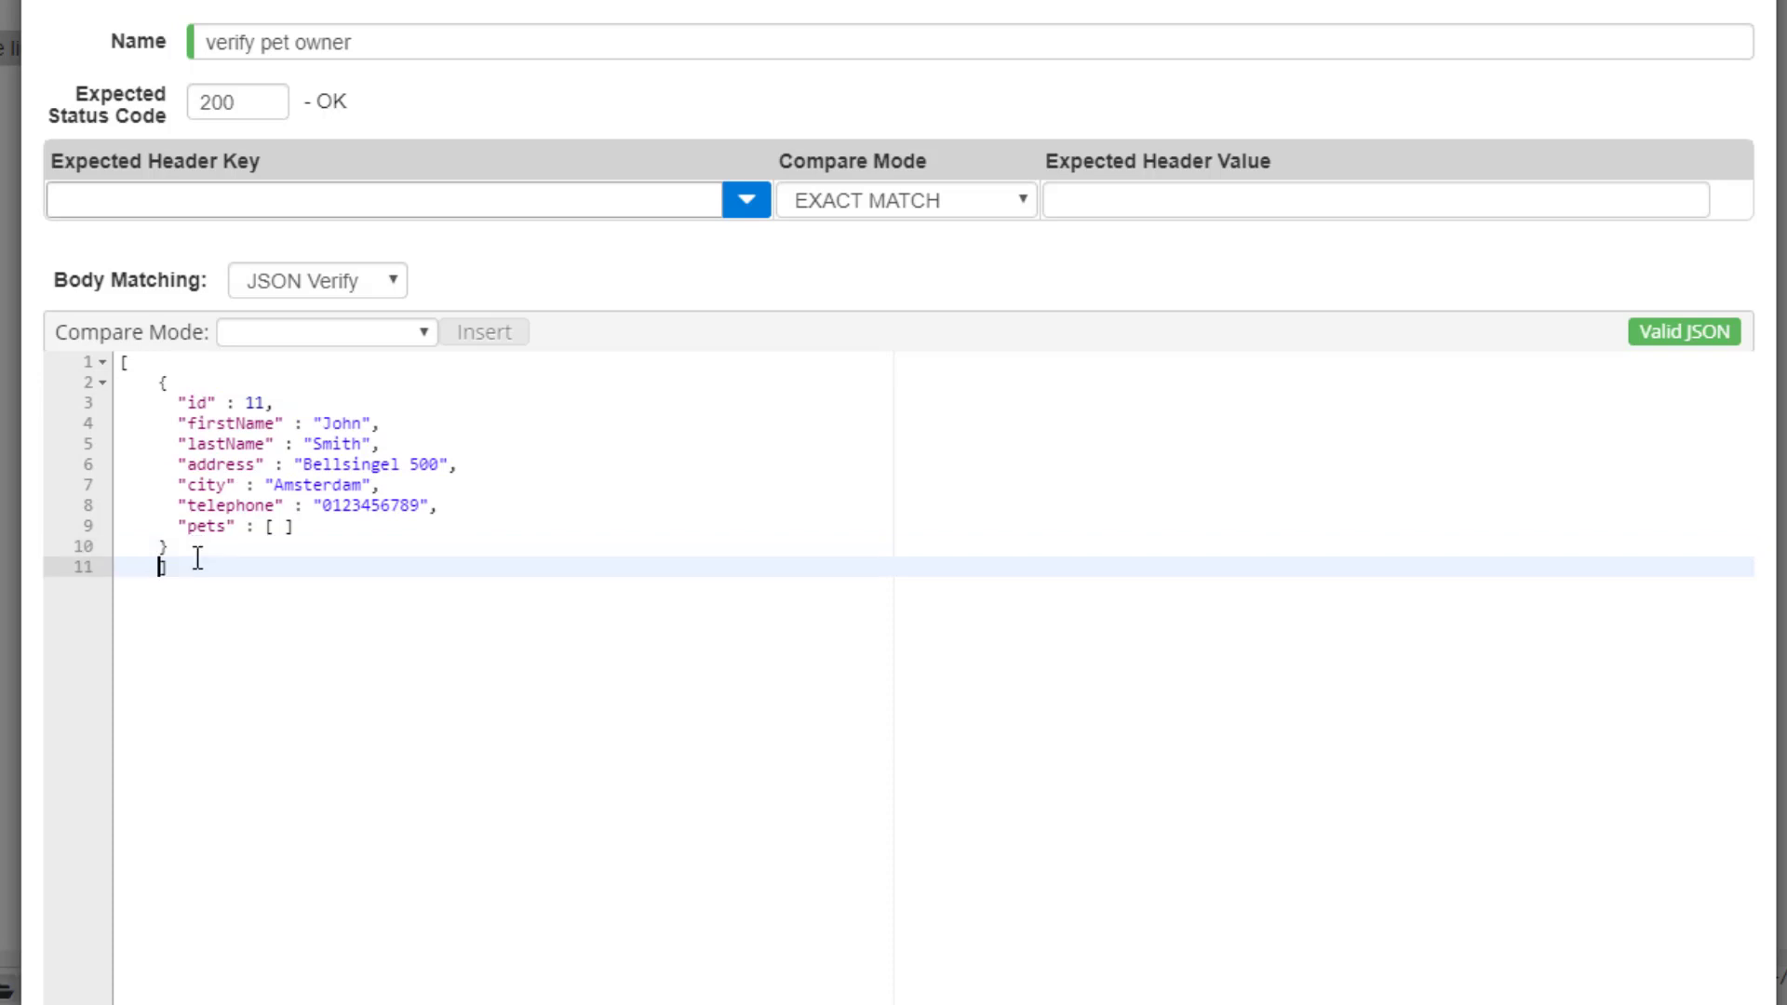
key("BackSpace")
left_click(417, 335)
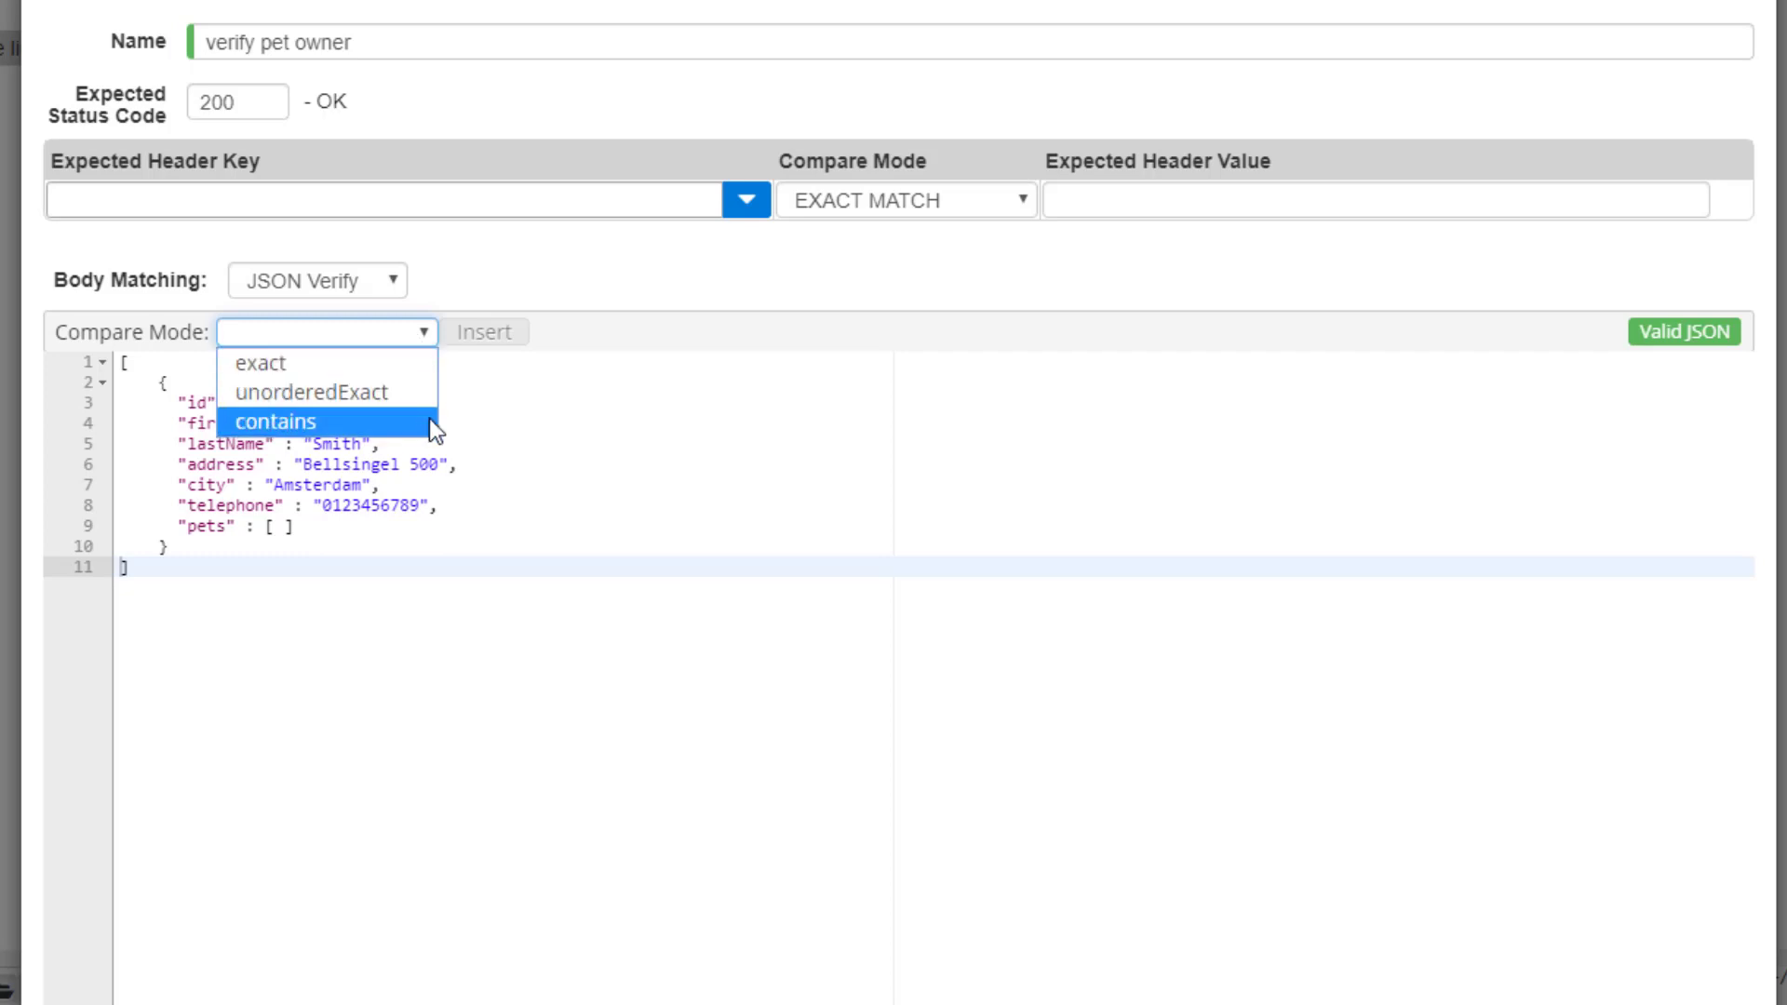
left_click(579, 378)
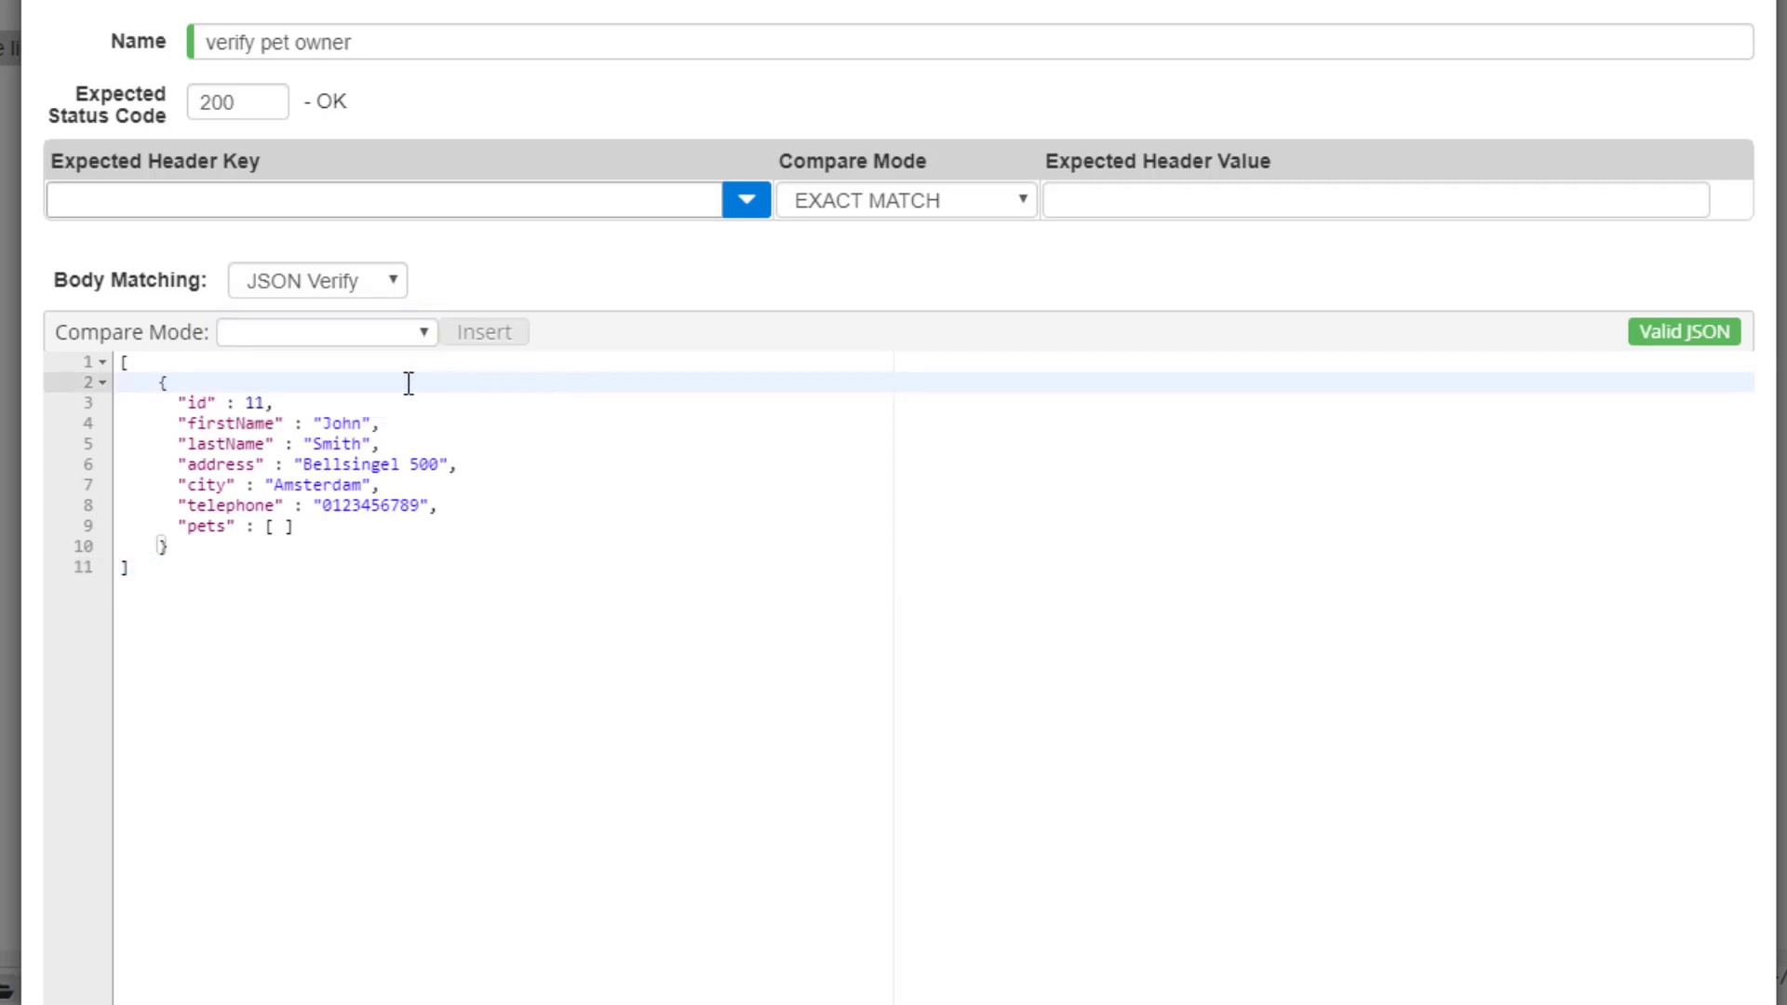
left_click(255, 360)
left_click(399, 338)
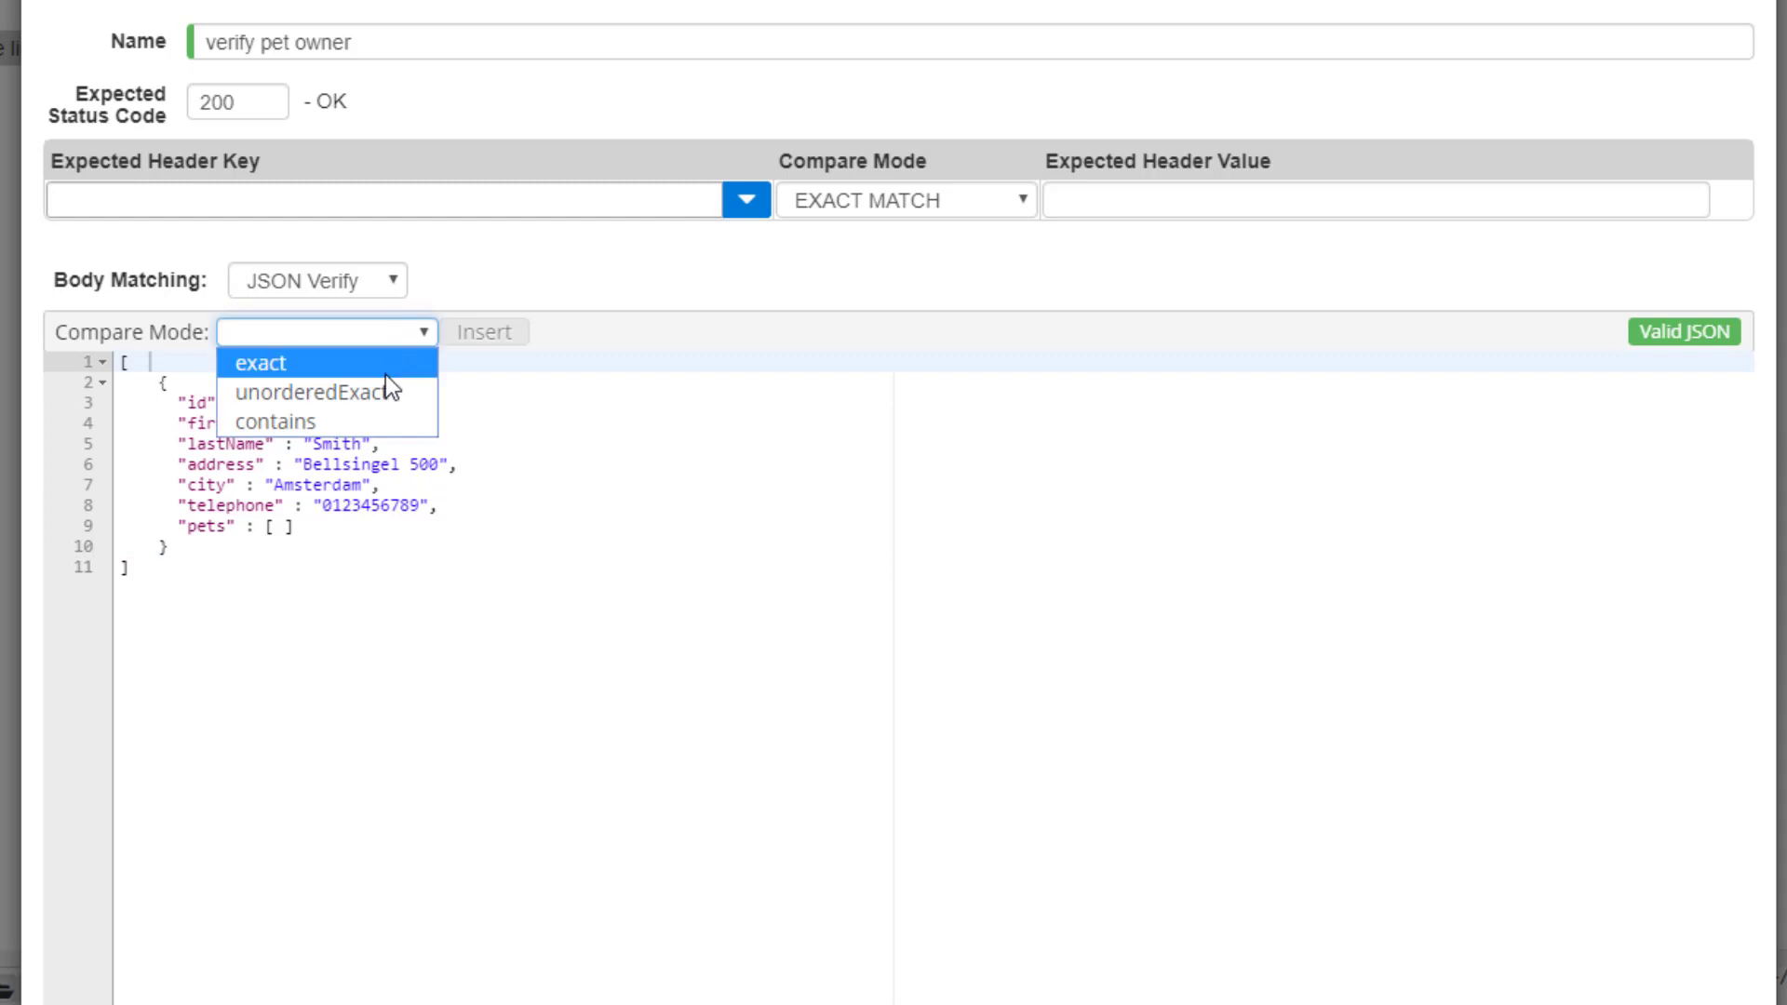
left_click(387, 419)
left_click(474, 333)
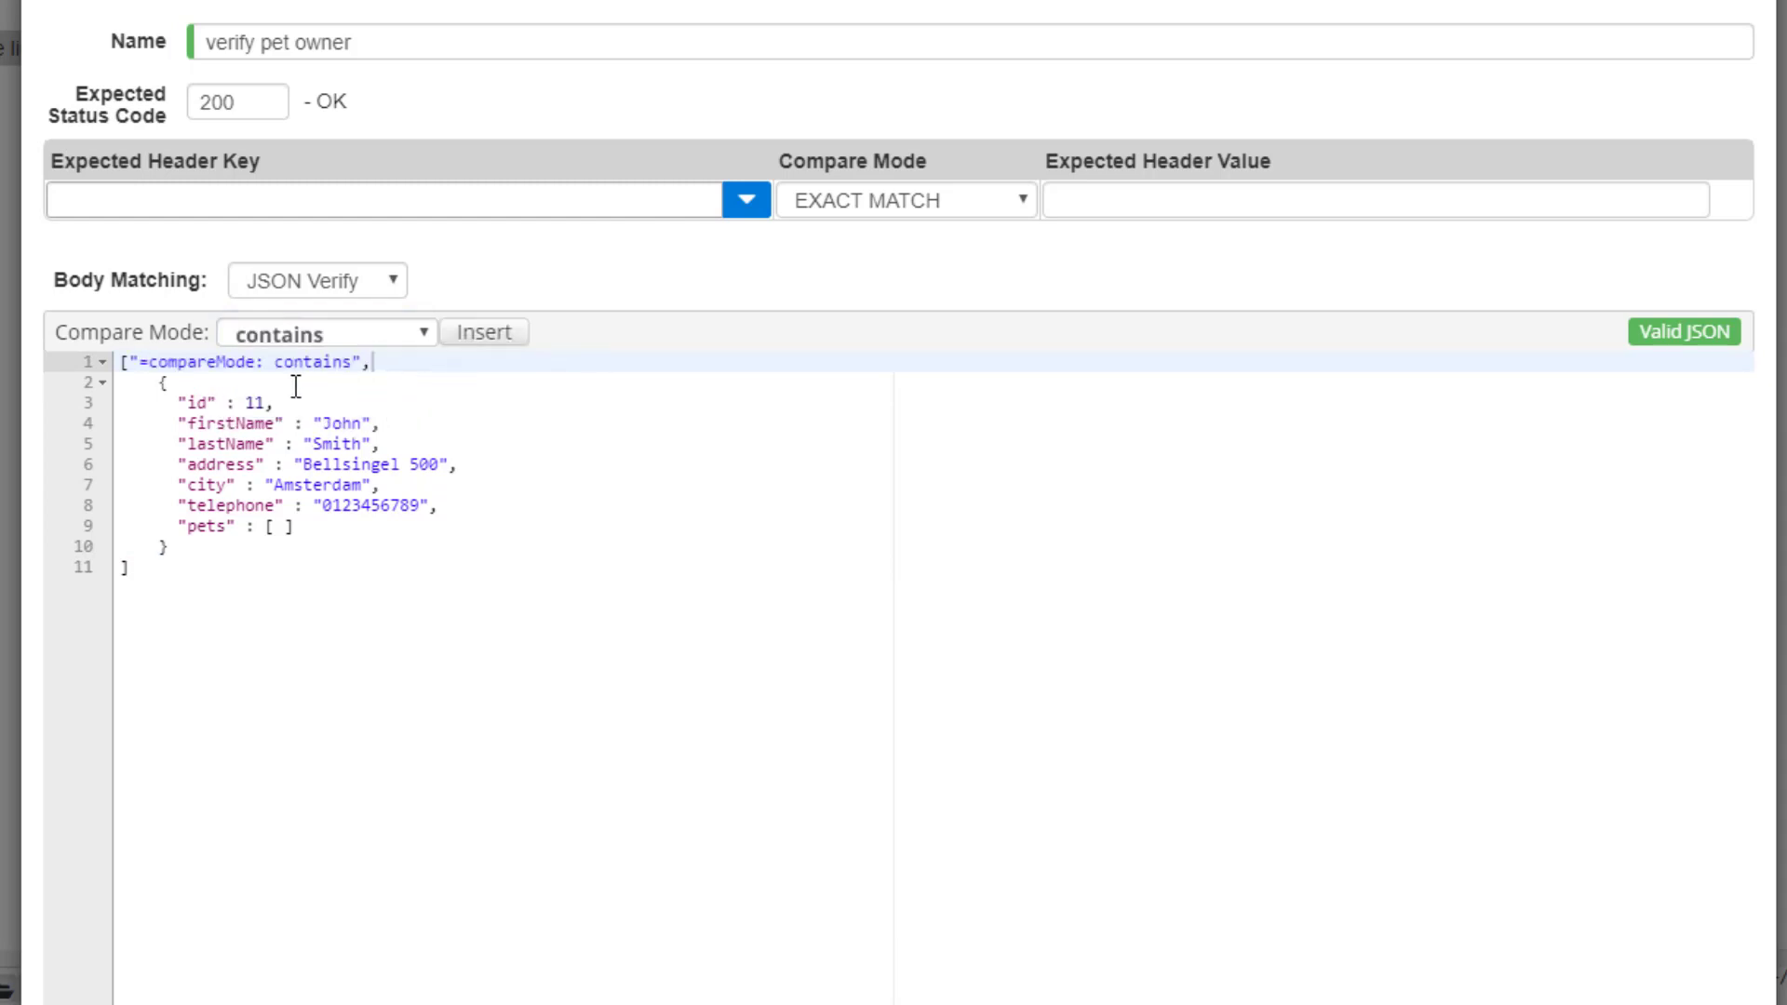
double_click(251, 403)
type("\"@isNot")
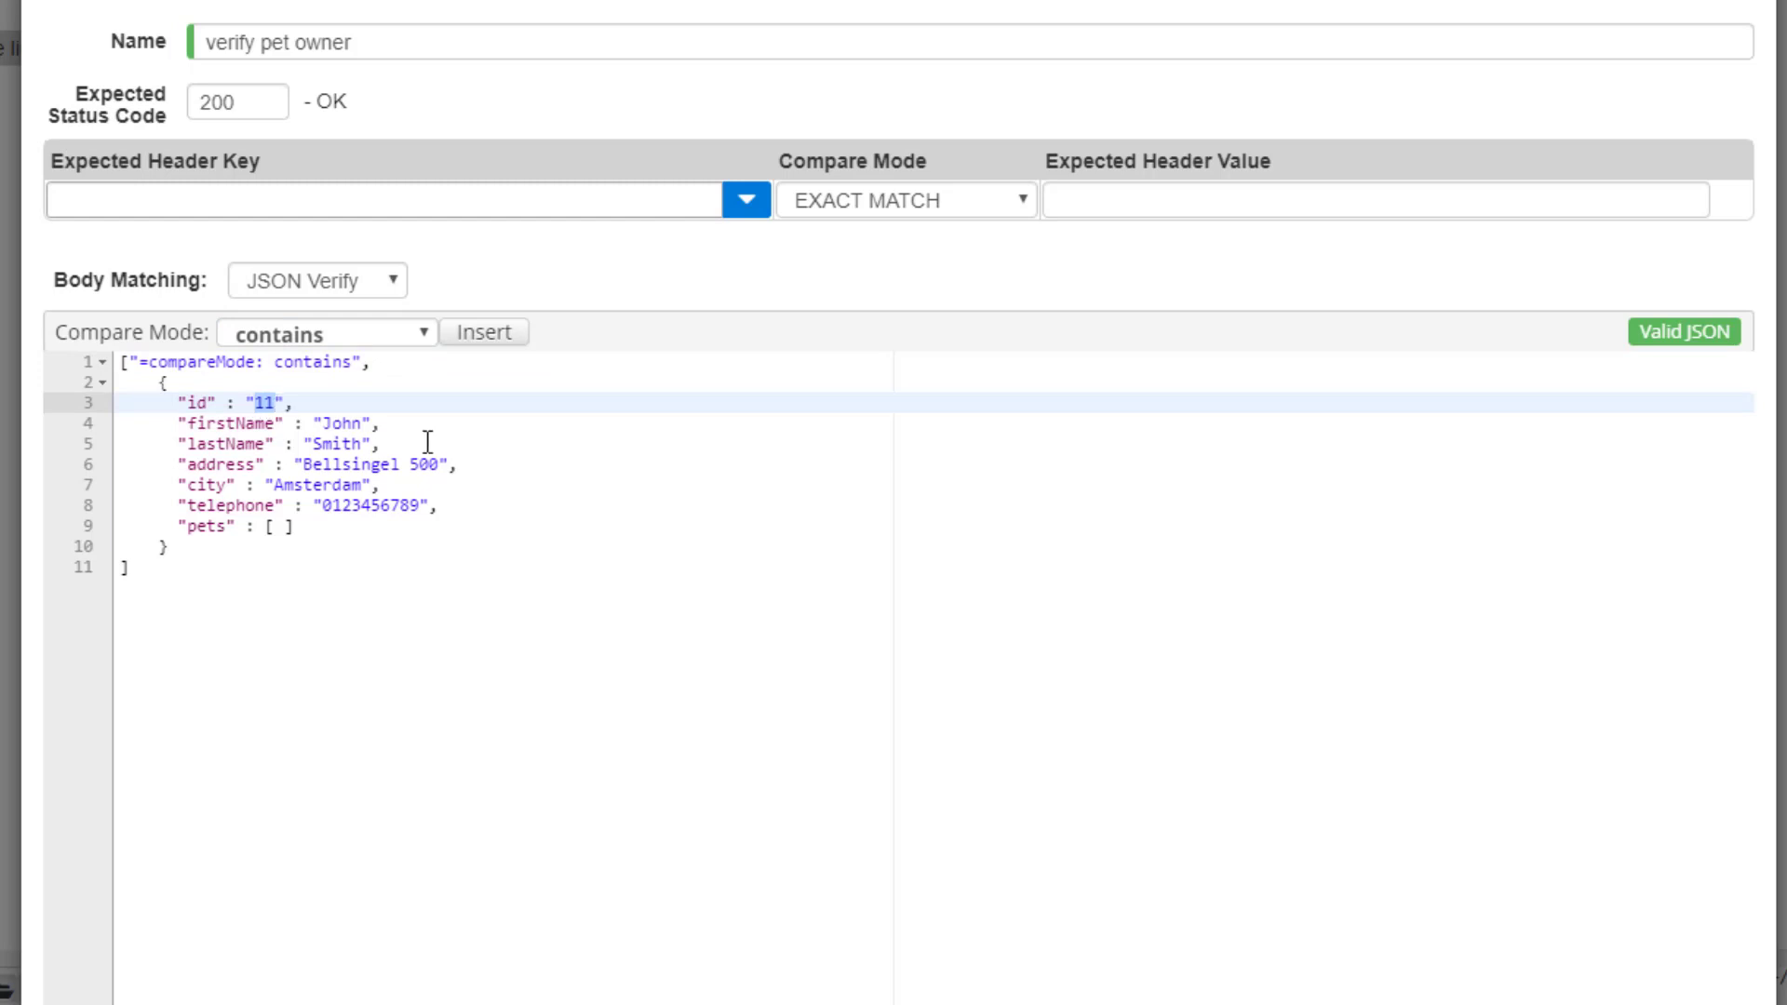
type("Empty()")
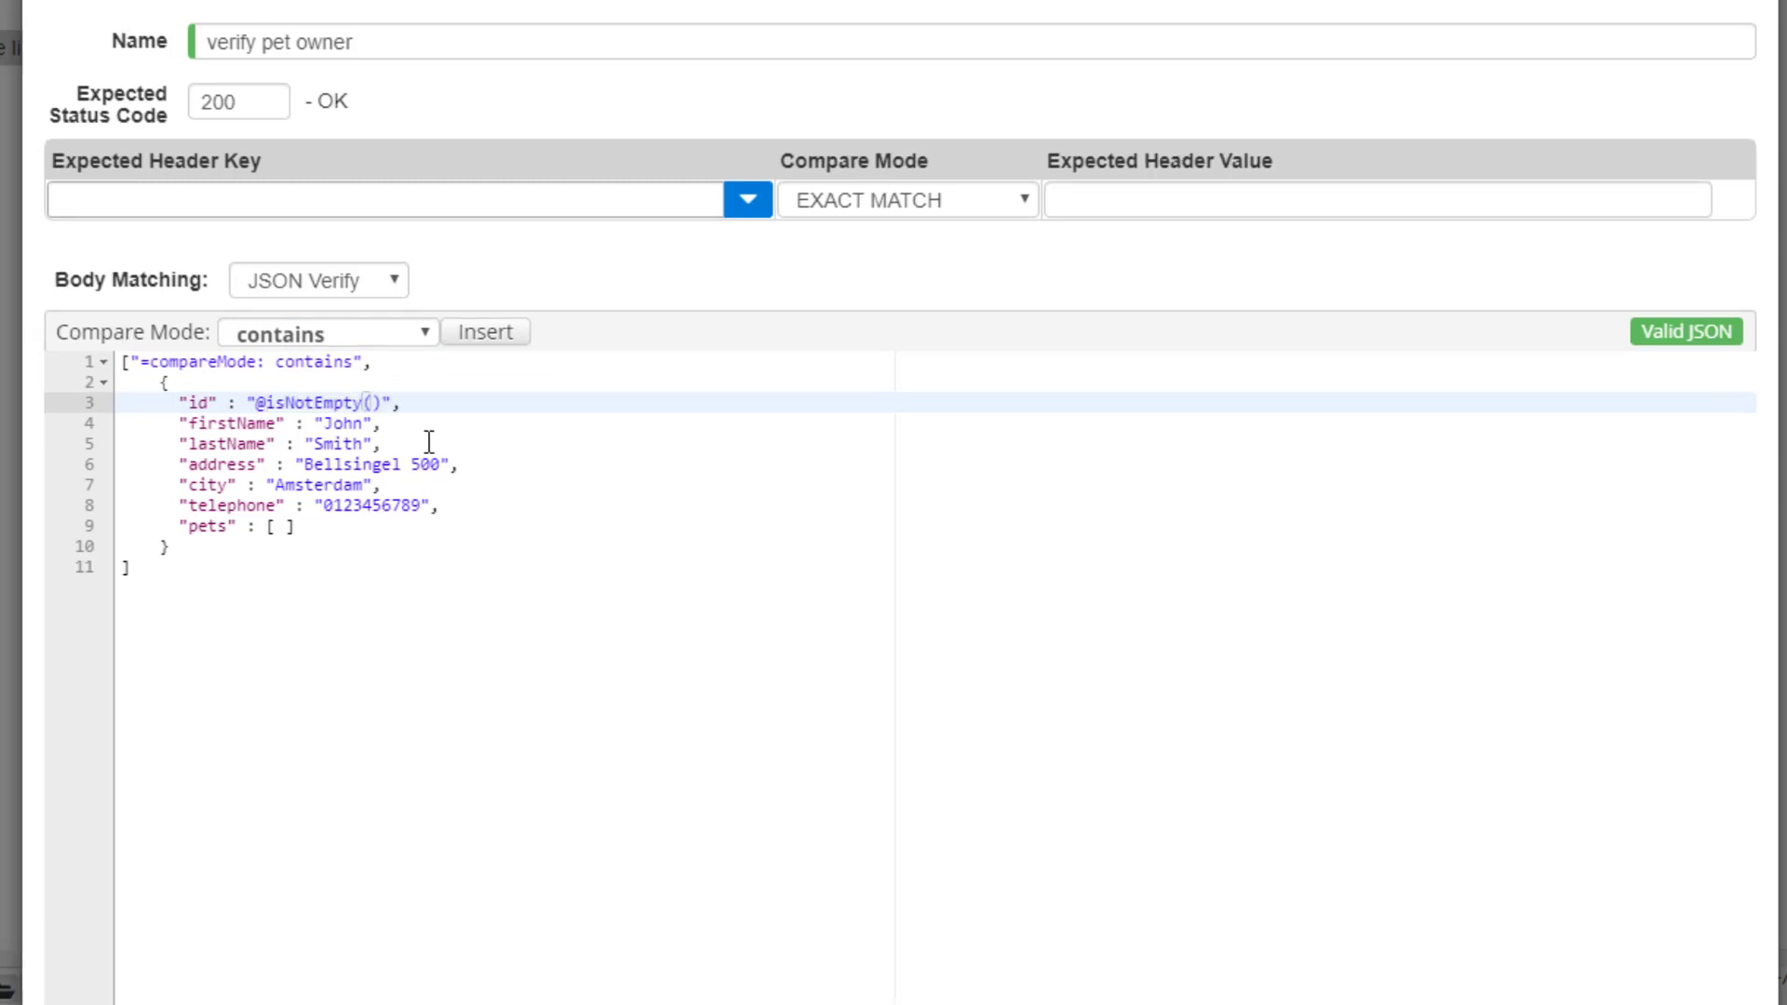
left_click(811, 463)
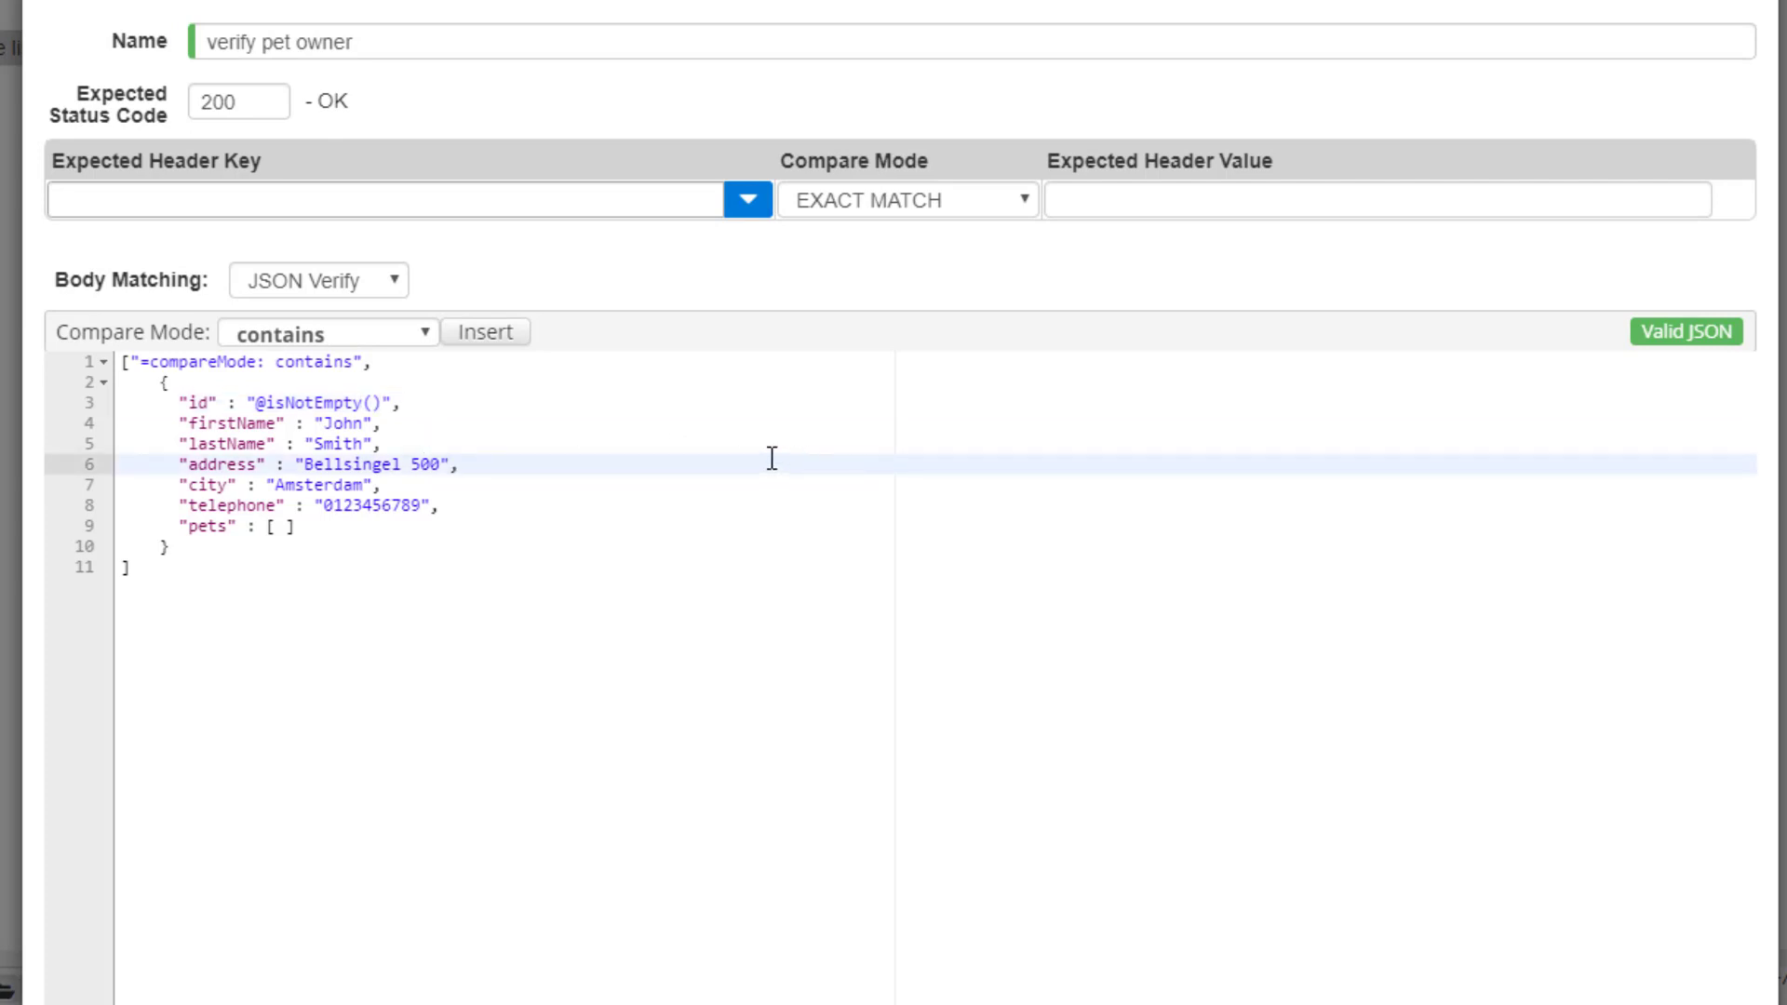
Add a compareMode exact directive inside the owner object.
left_click(249, 380)
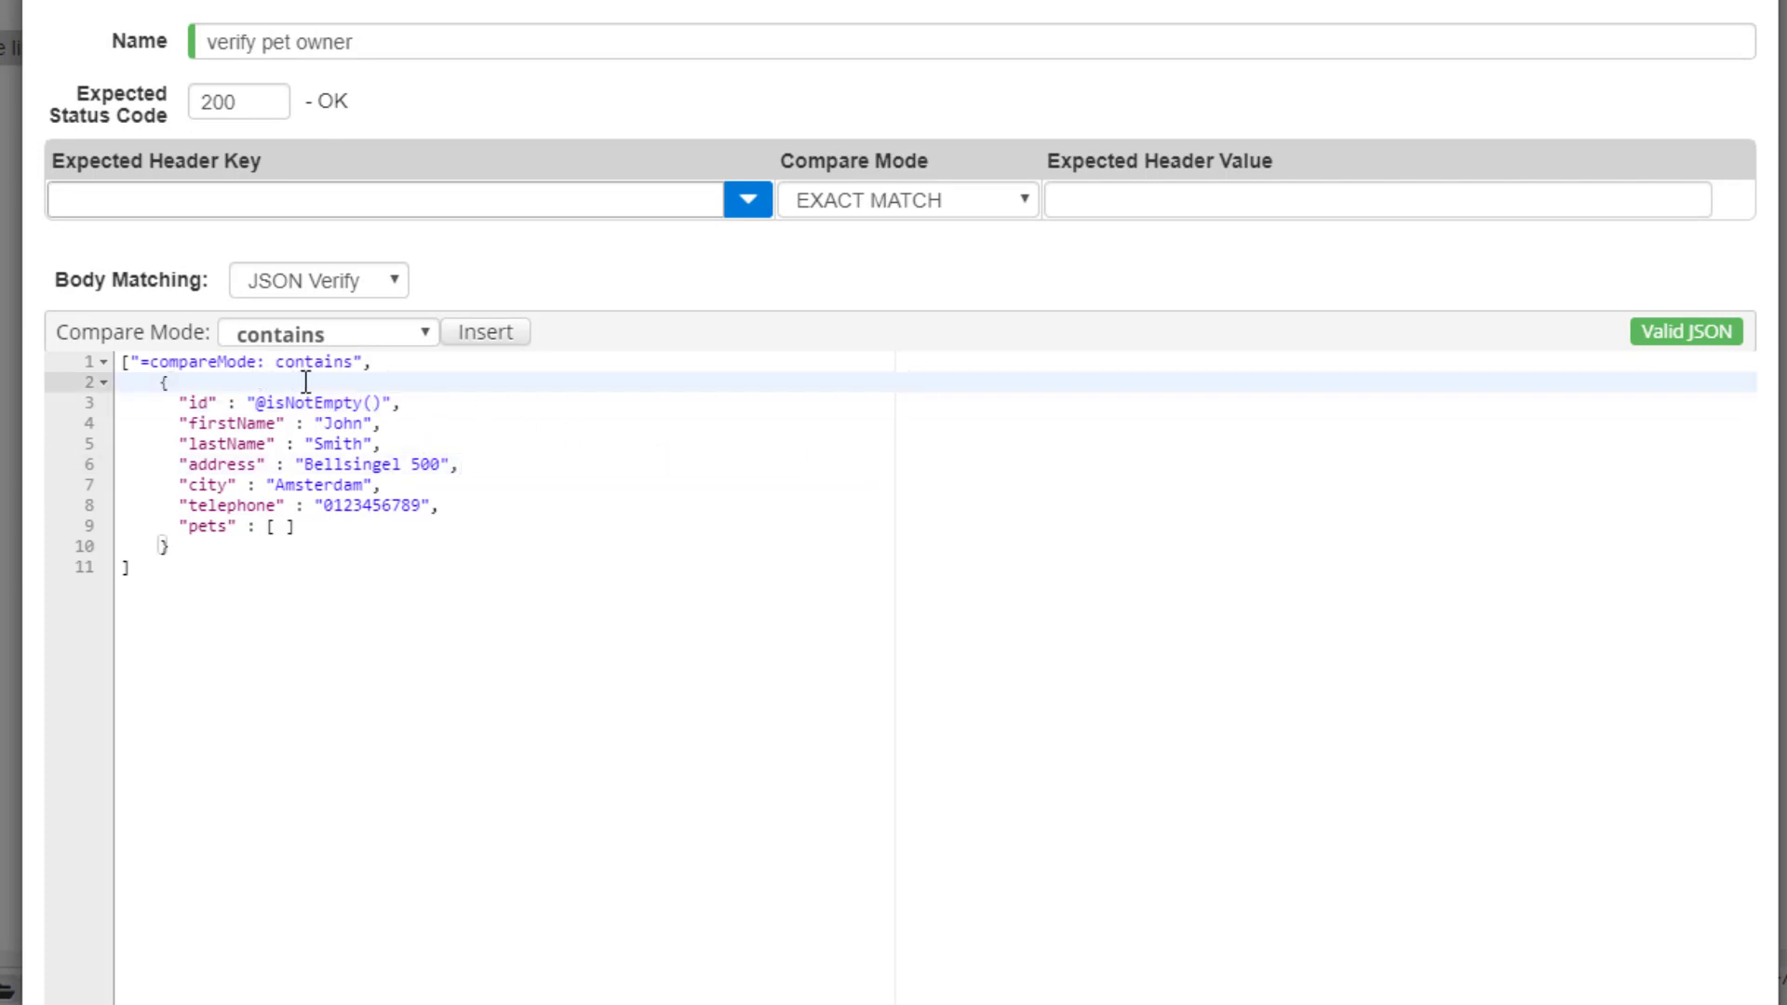
left_click(430, 337)
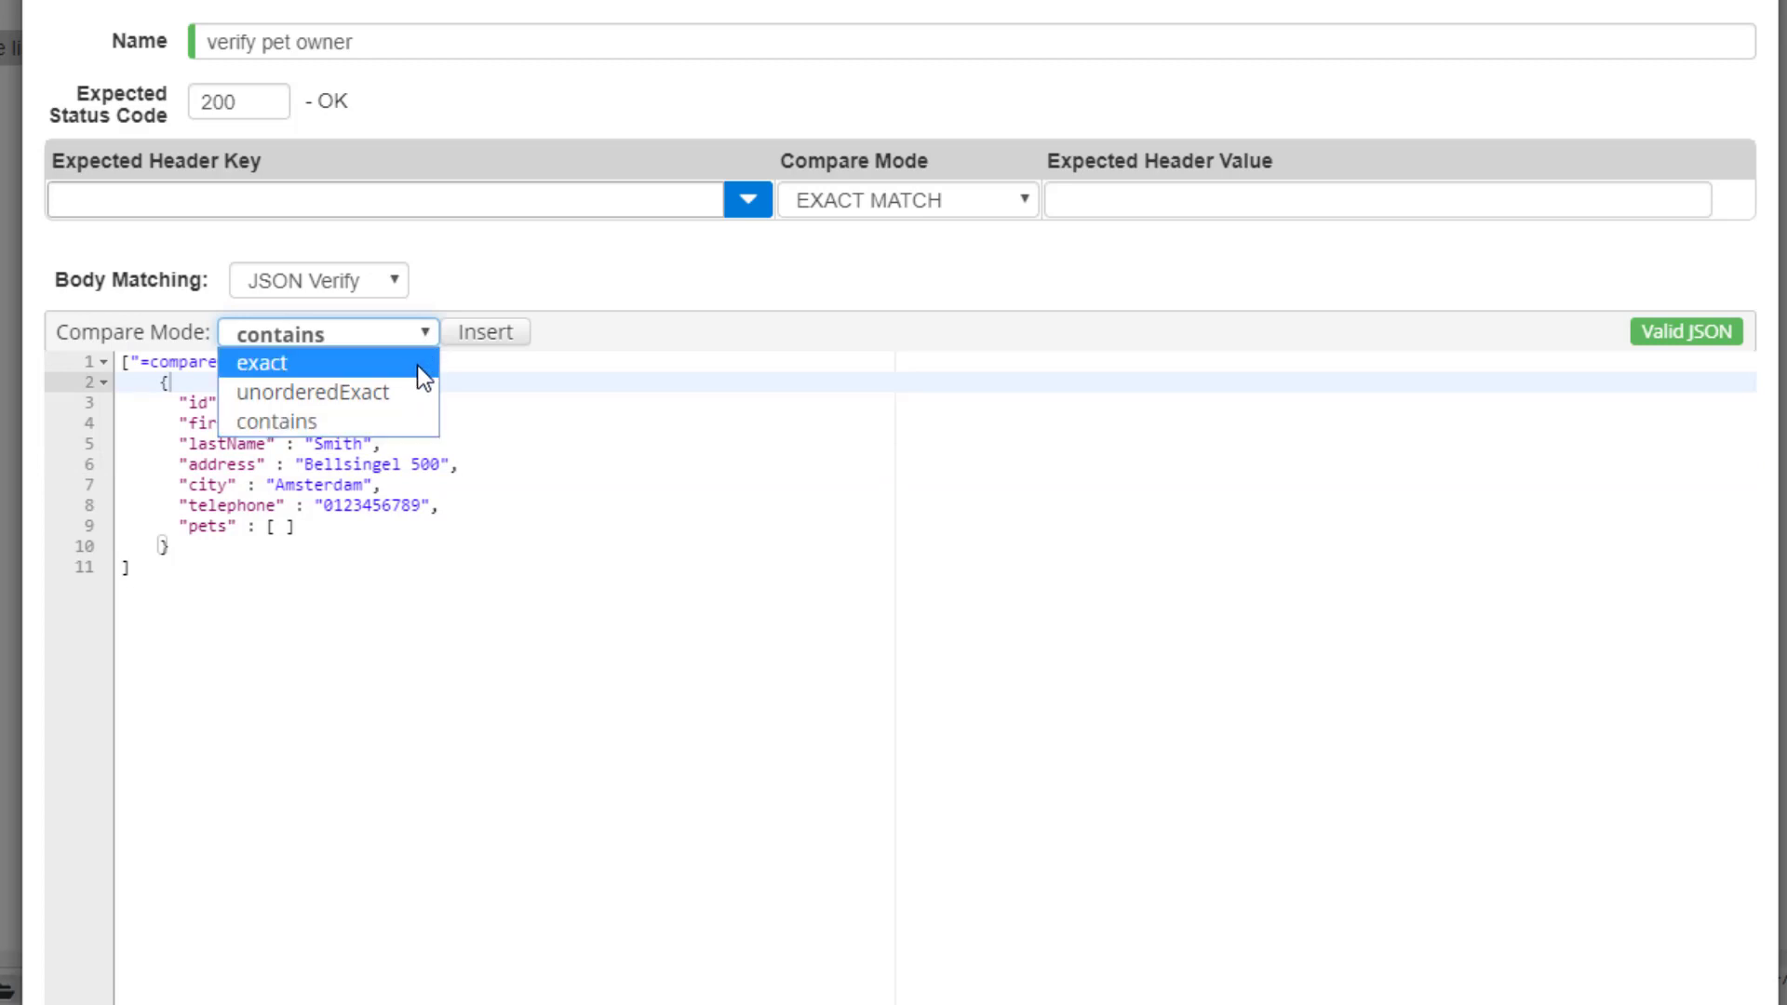
left_click(417, 365)
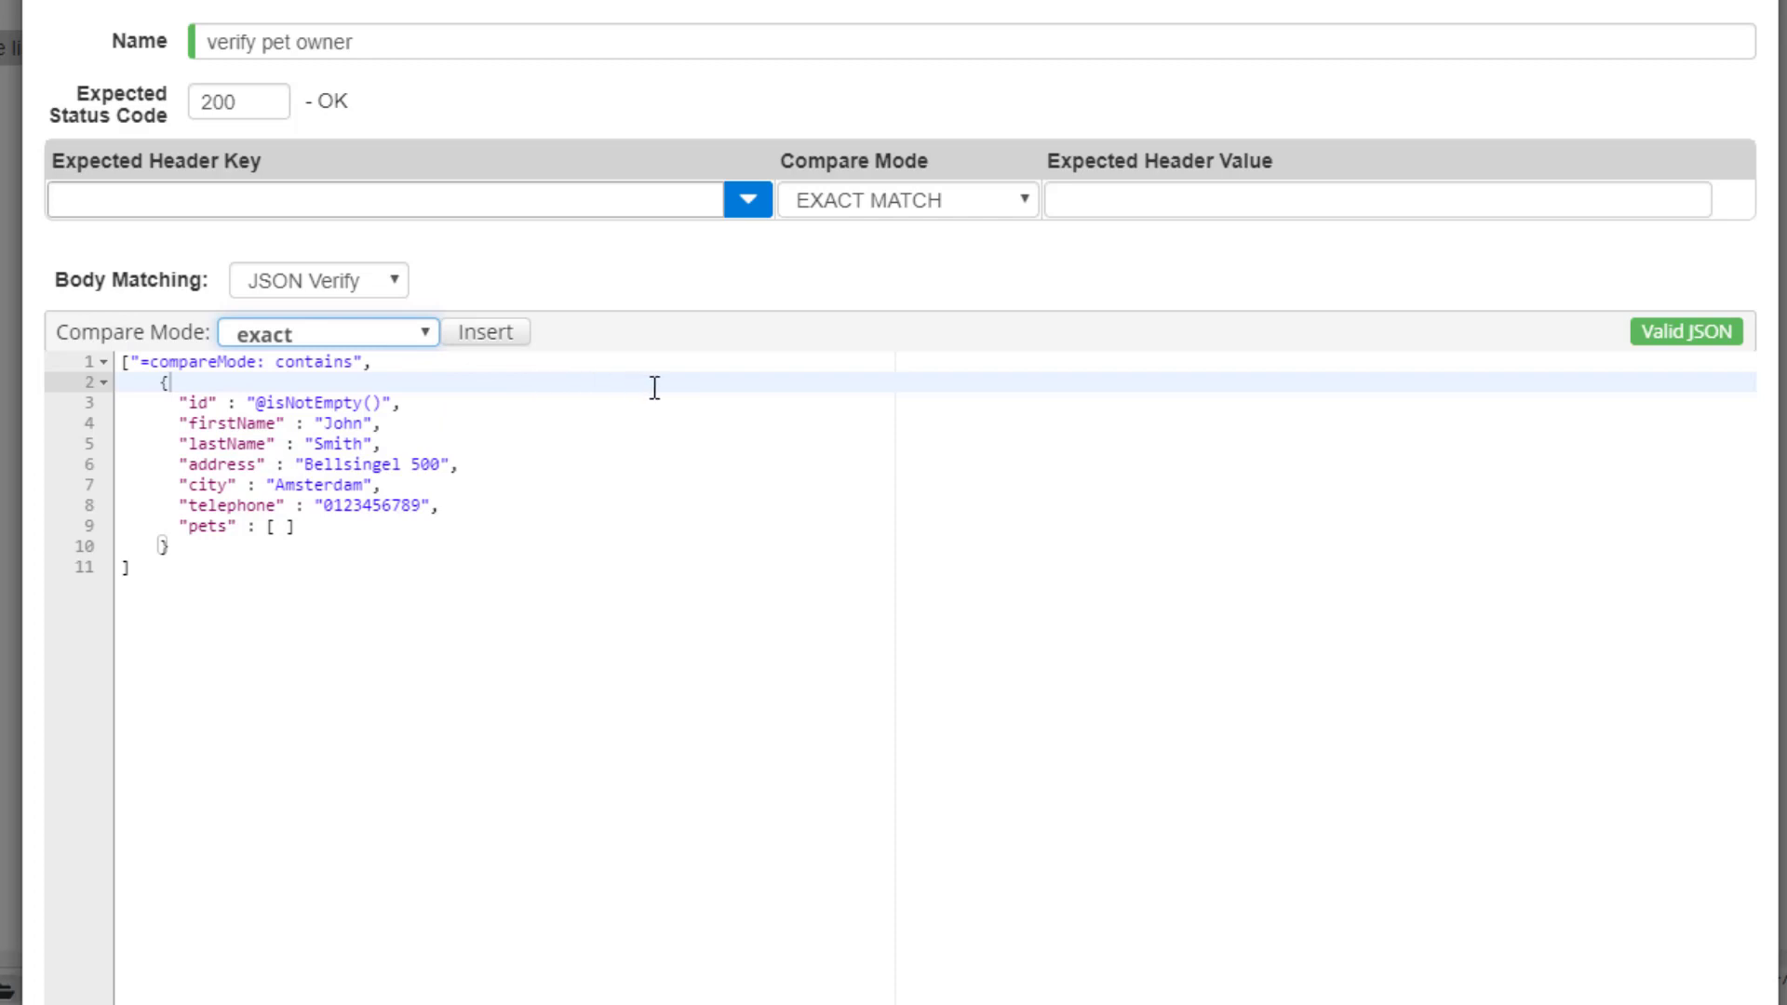
left_click(522, 346)
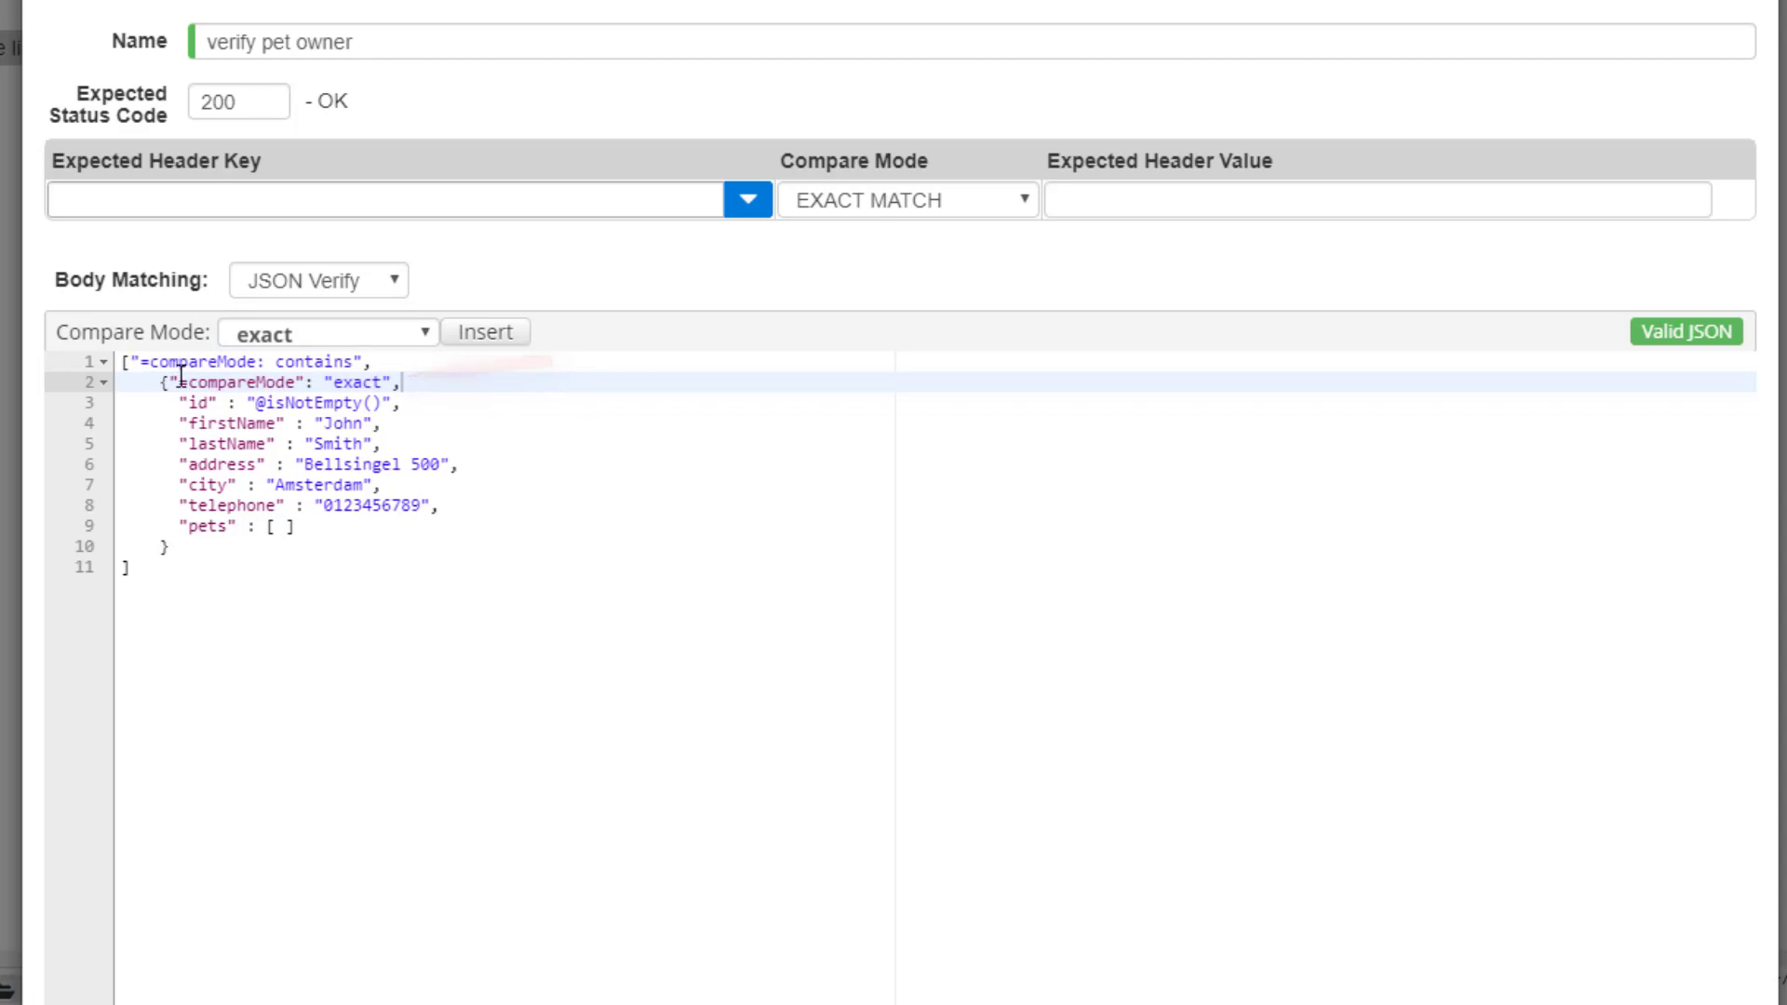
left_click_drag(179, 402, 547, 522)
left_click(586, 489)
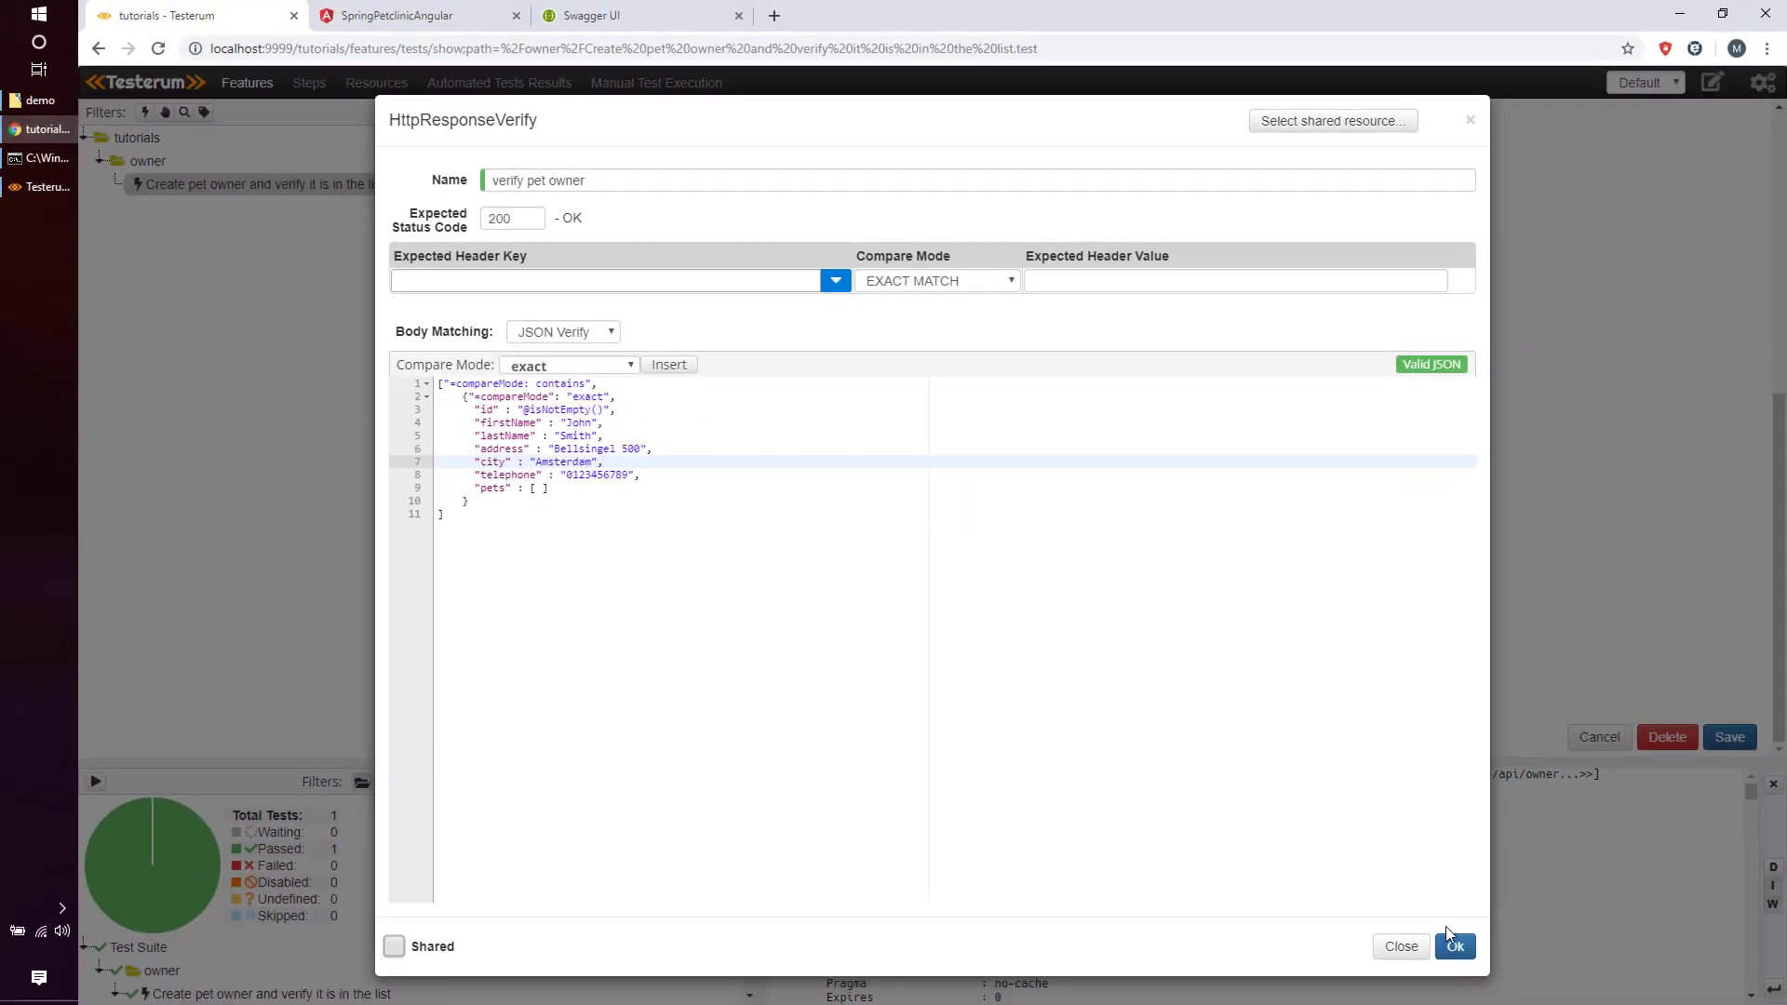
Confirm the verification settings, save the test, and run it again.
left_click(1452, 945)
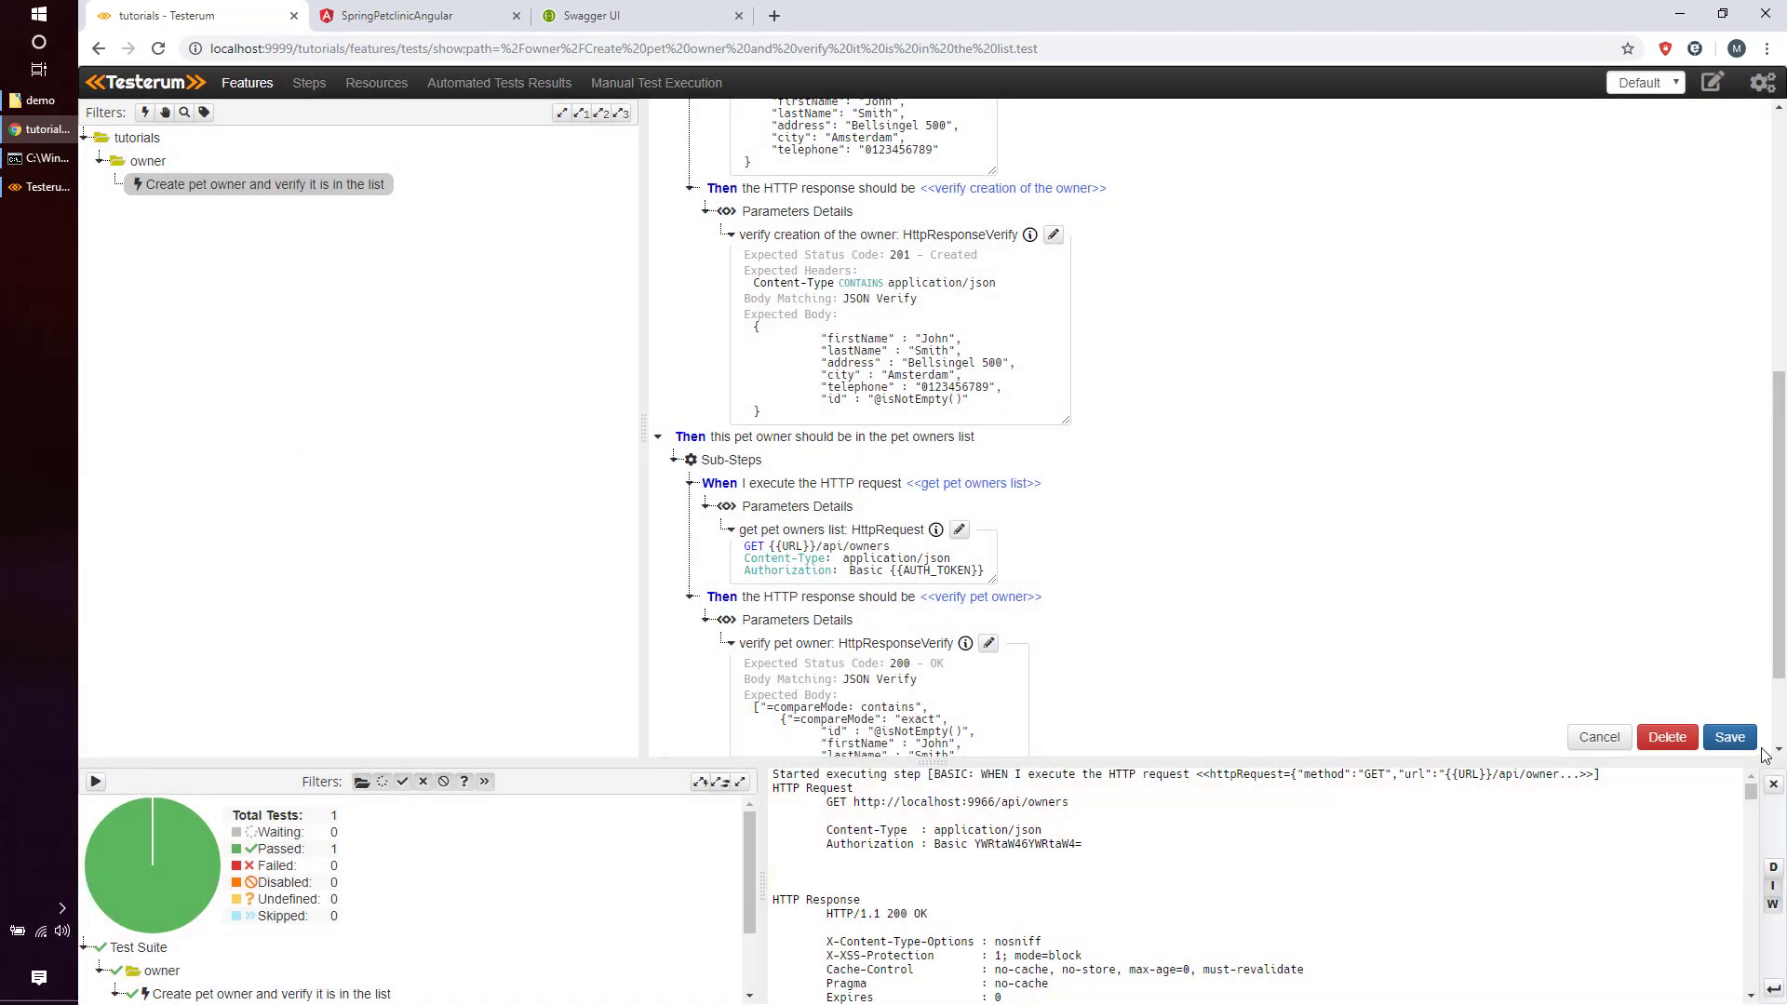
left_click(1731, 738)
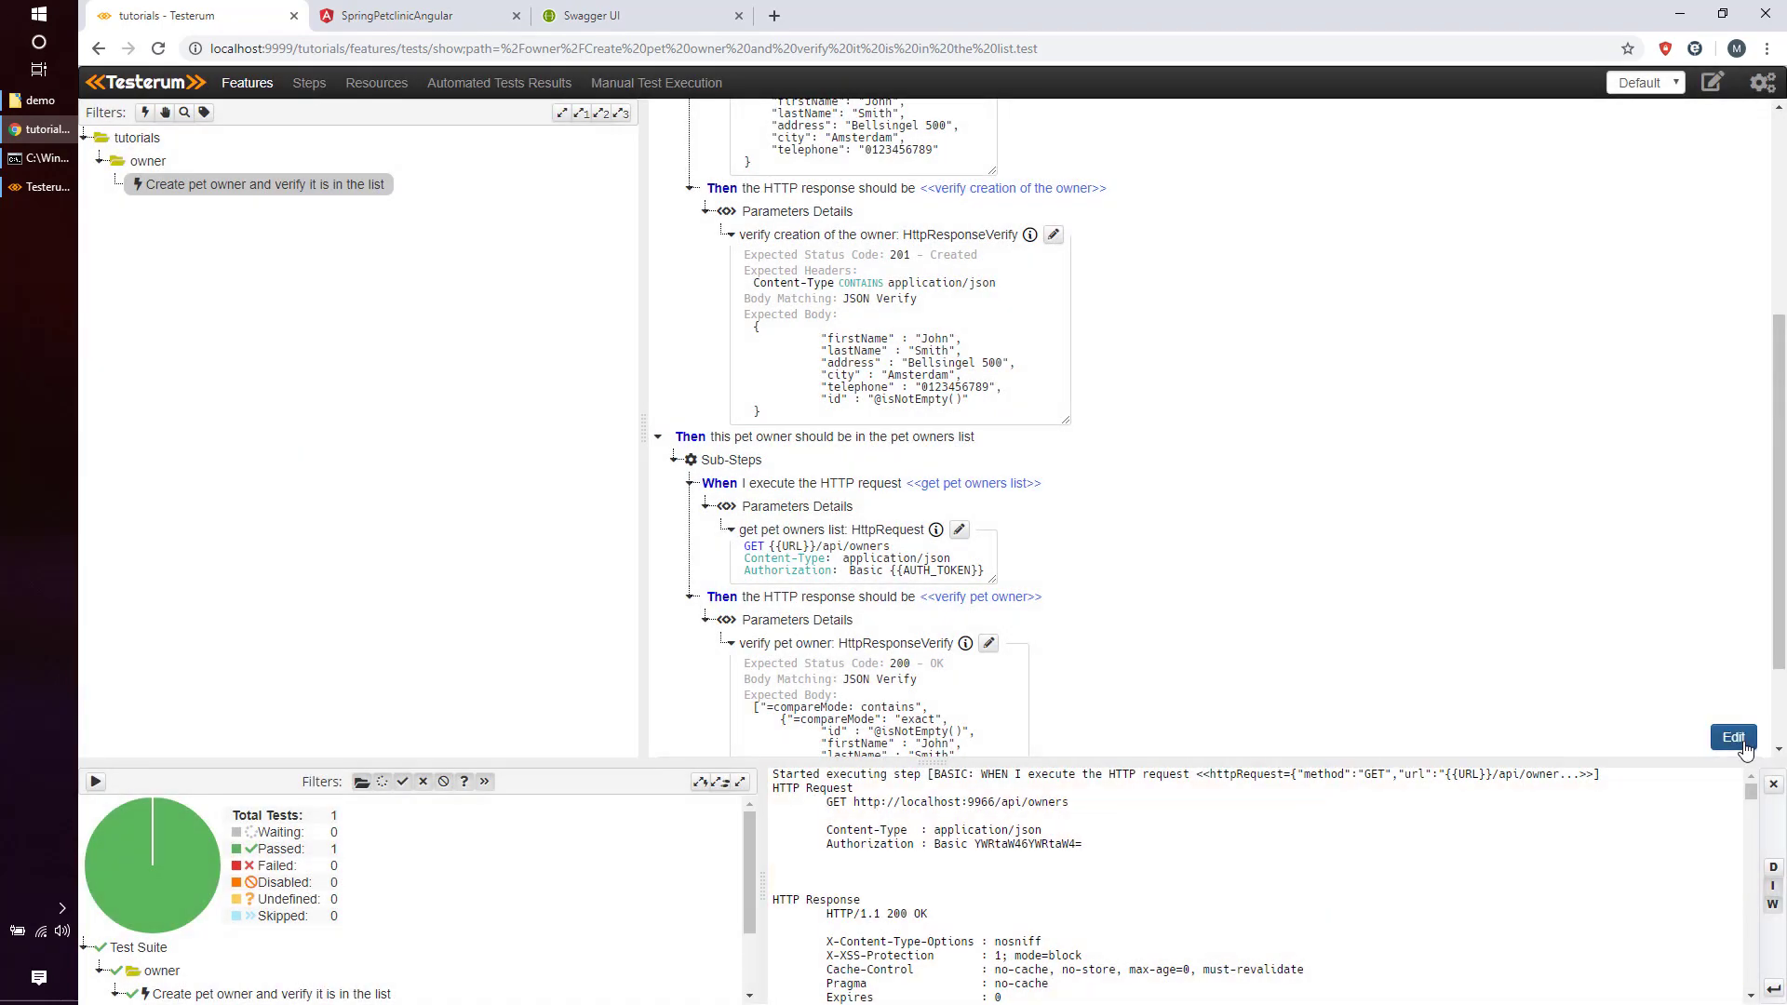
scroll(1177, 499, "up", 4)
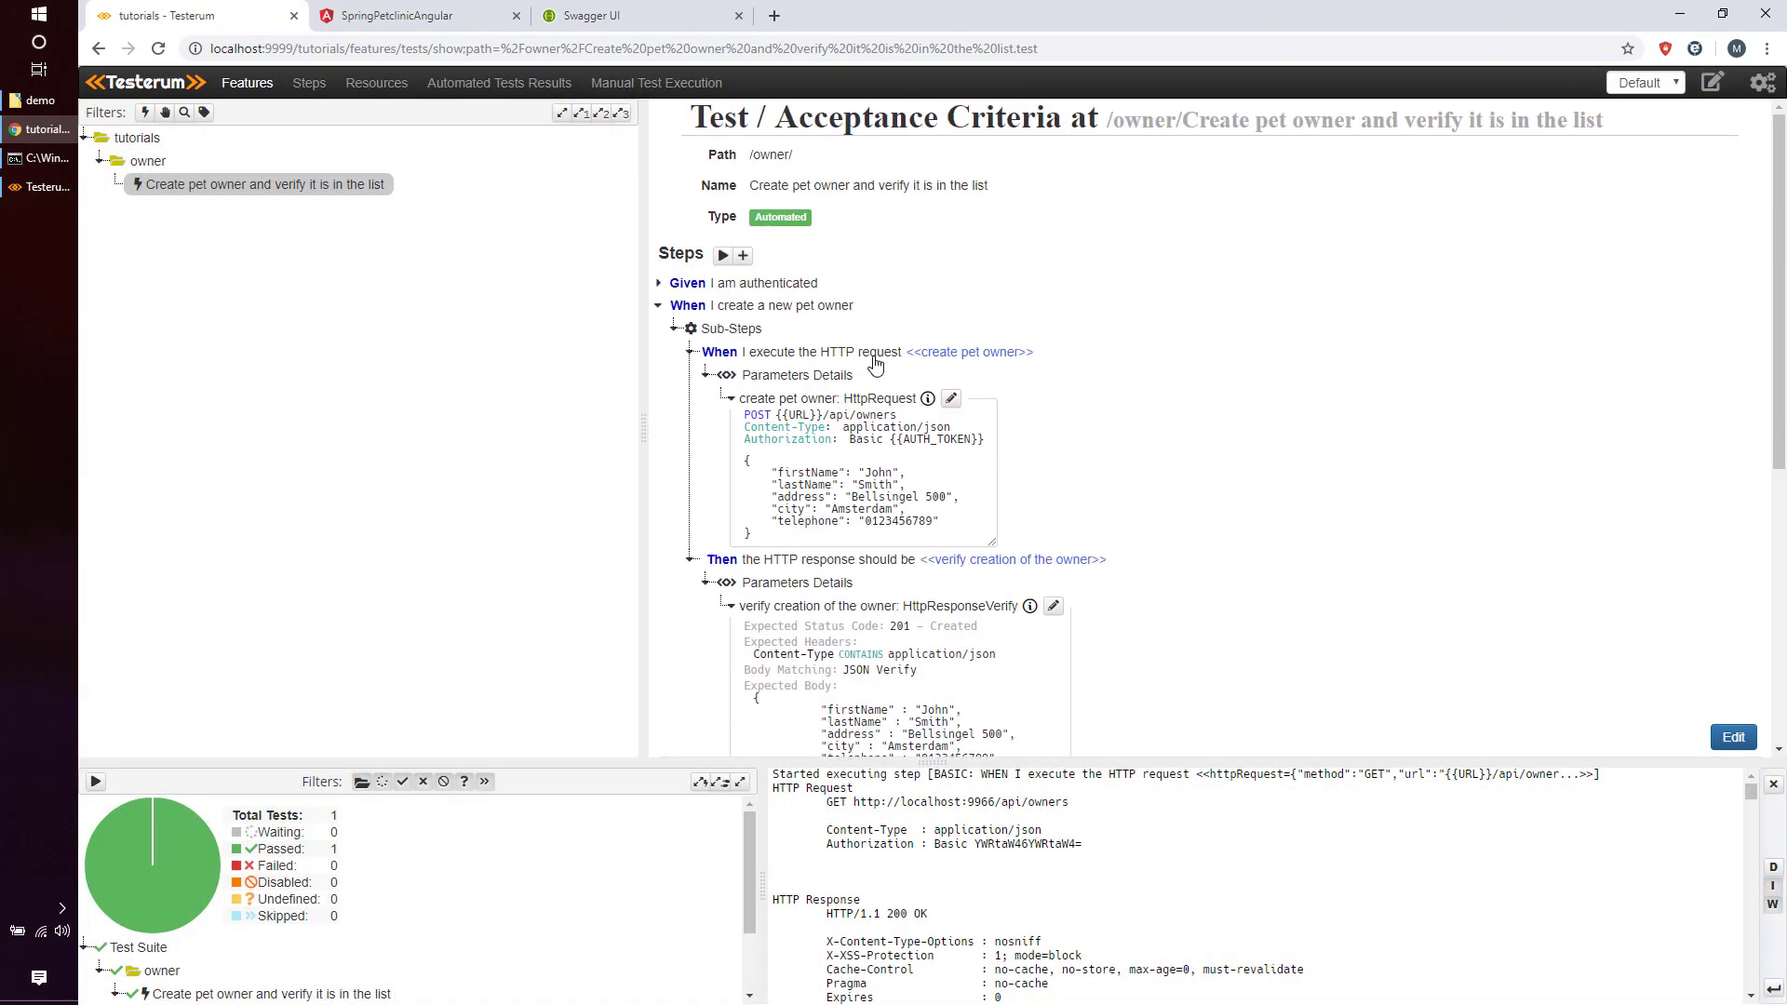
left_click(724, 259)
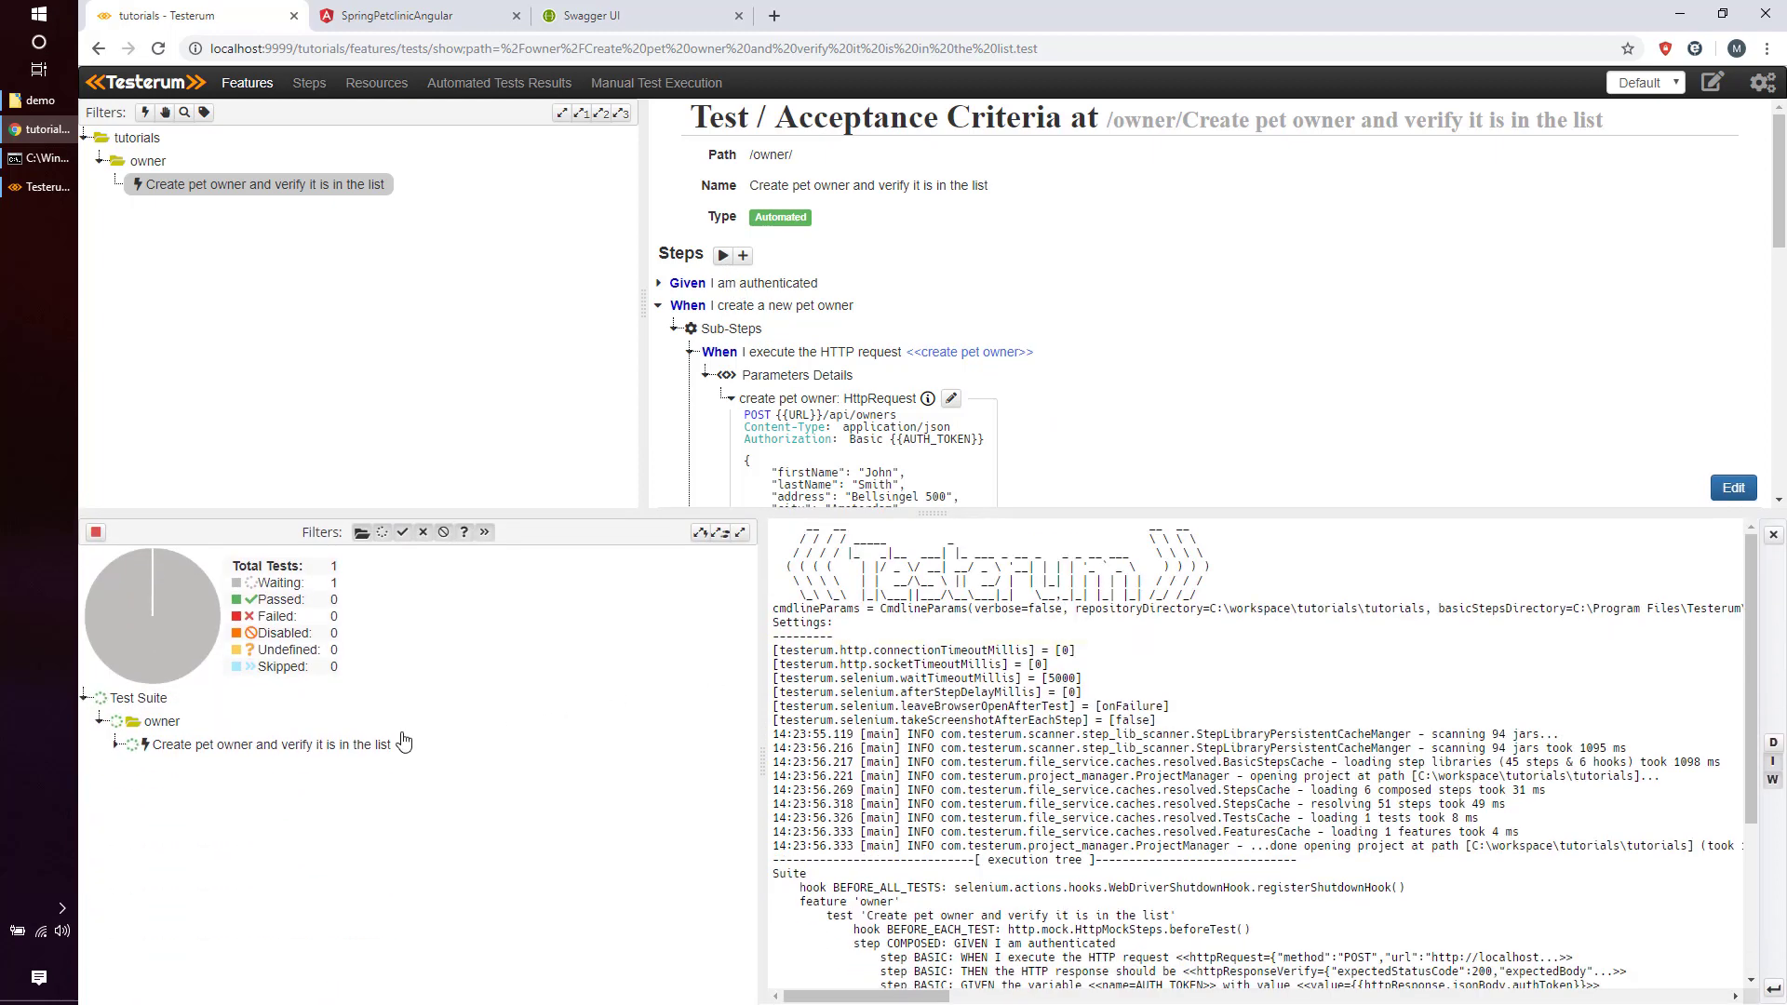
Review the passed run's owners-list request log and its verification log.
left_click(431, 817)
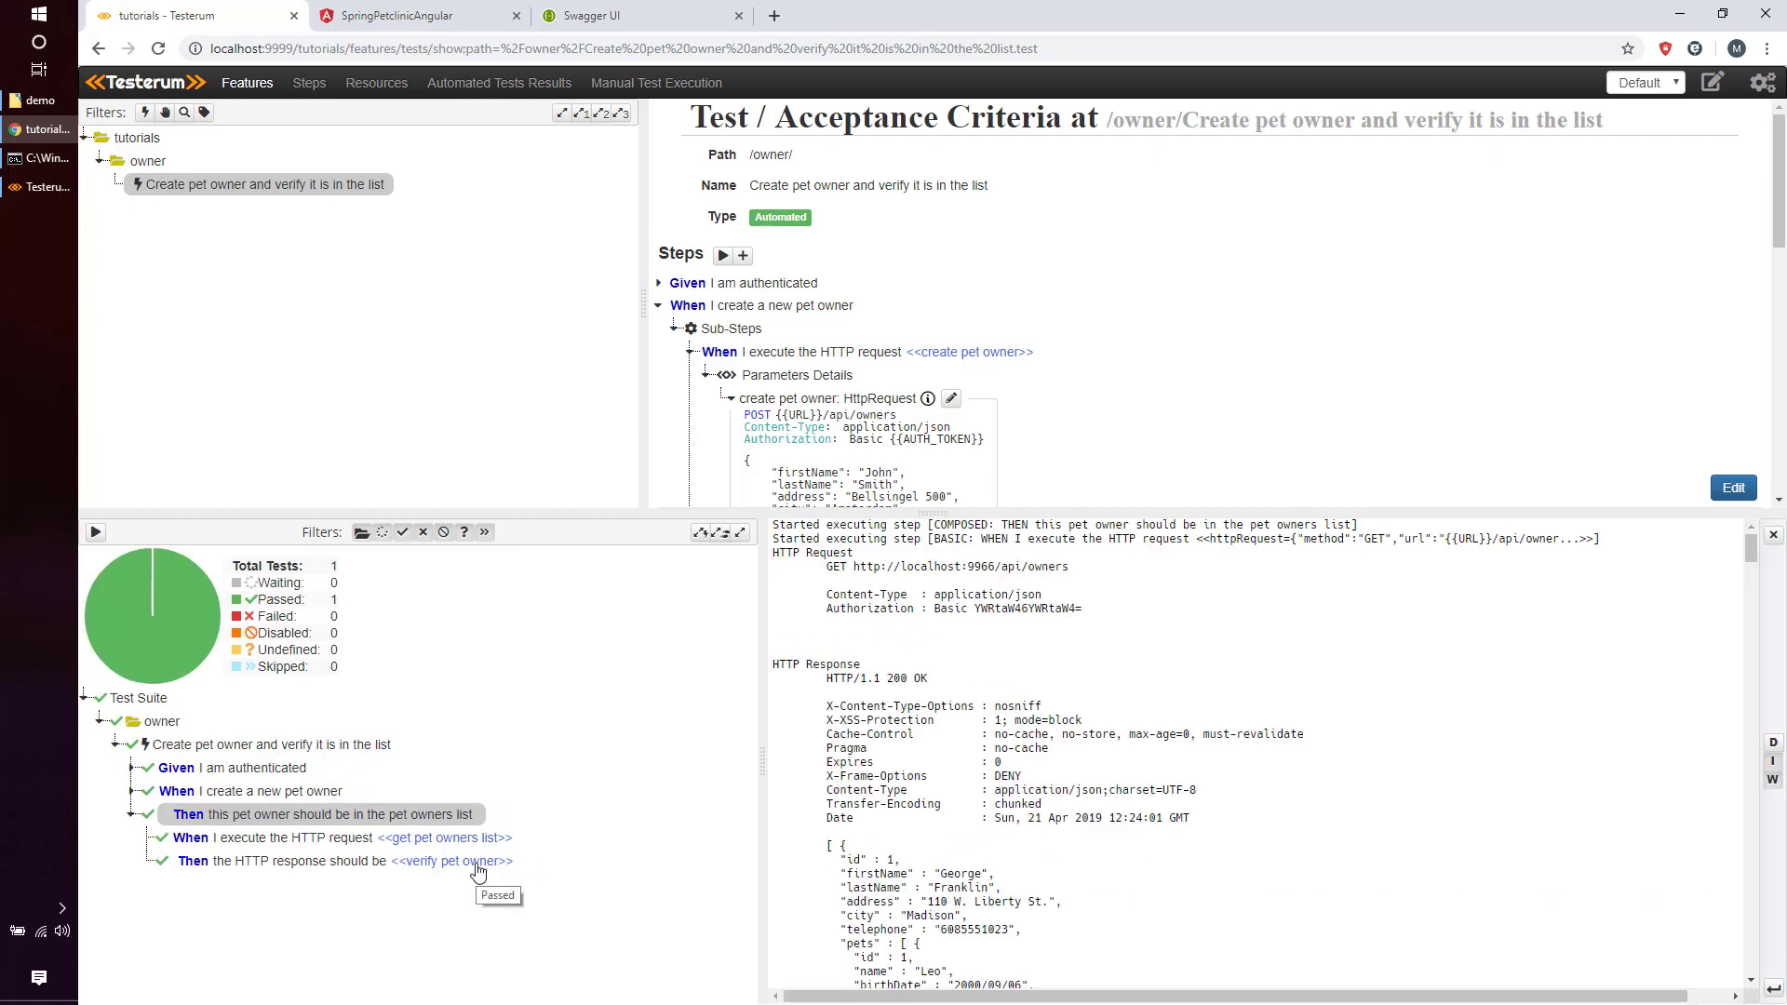
left_click(471, 841)
scroll(1071, 798, "down", 10)
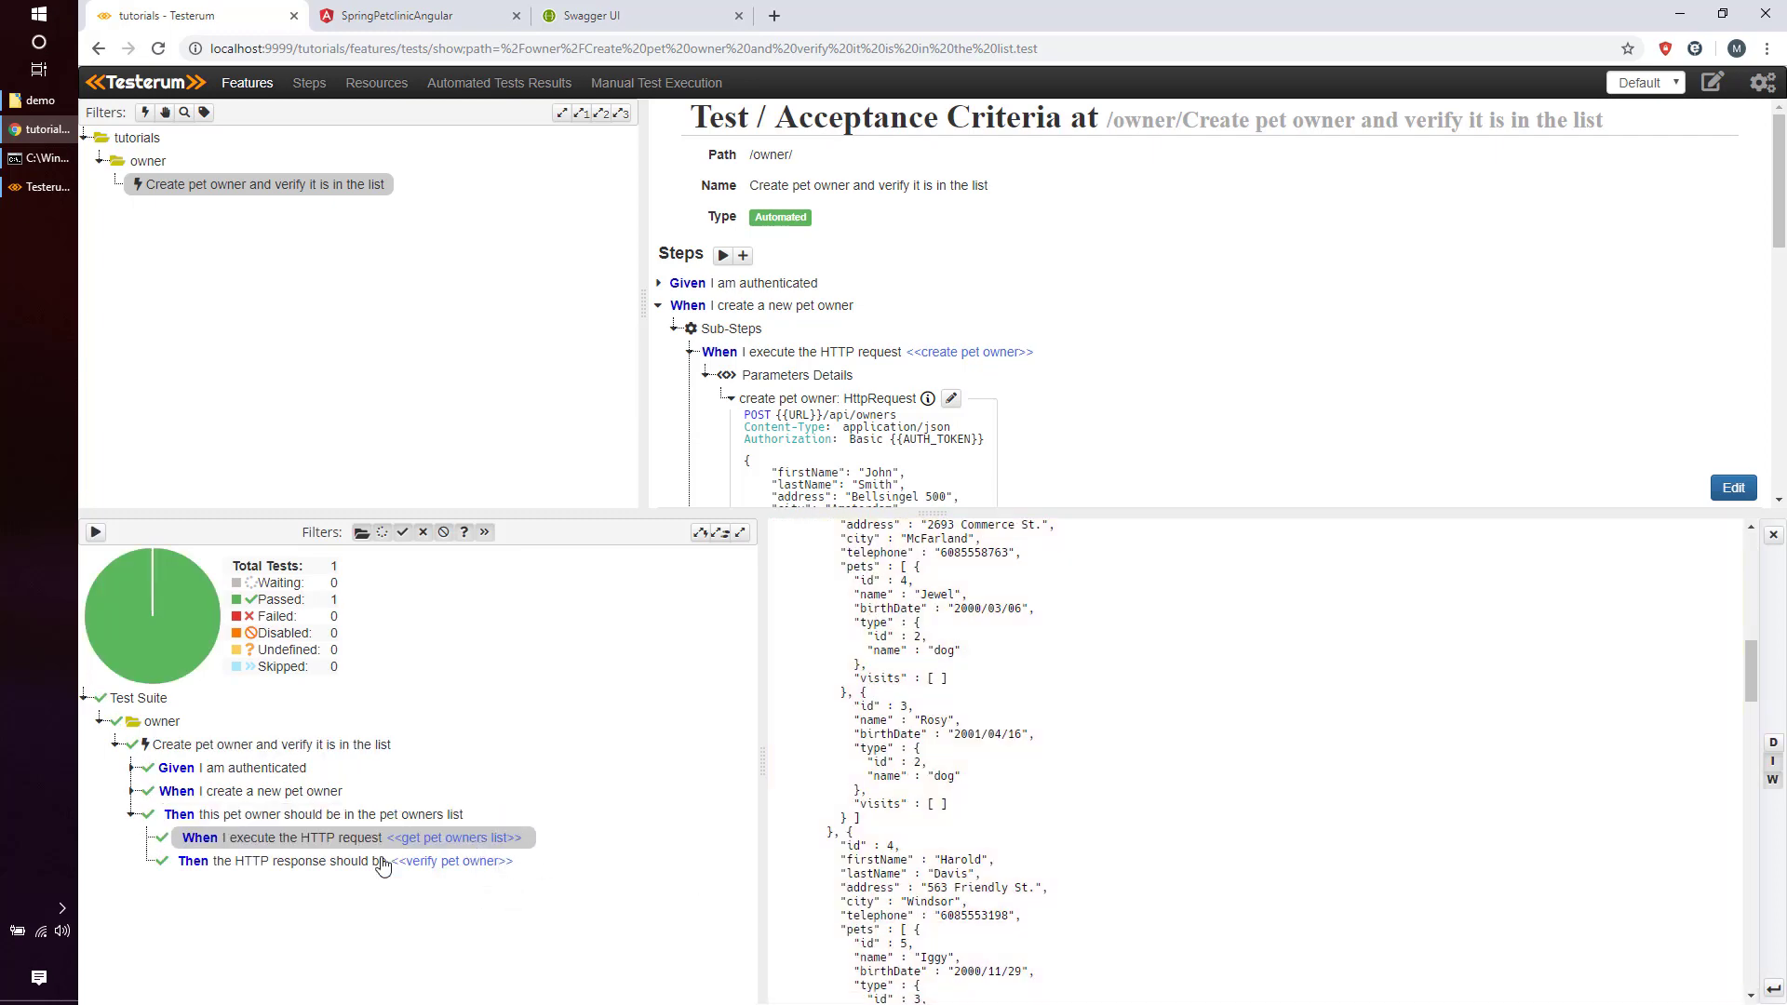
left_click(381, 862)
scroll(1181, 822, "up", 10)
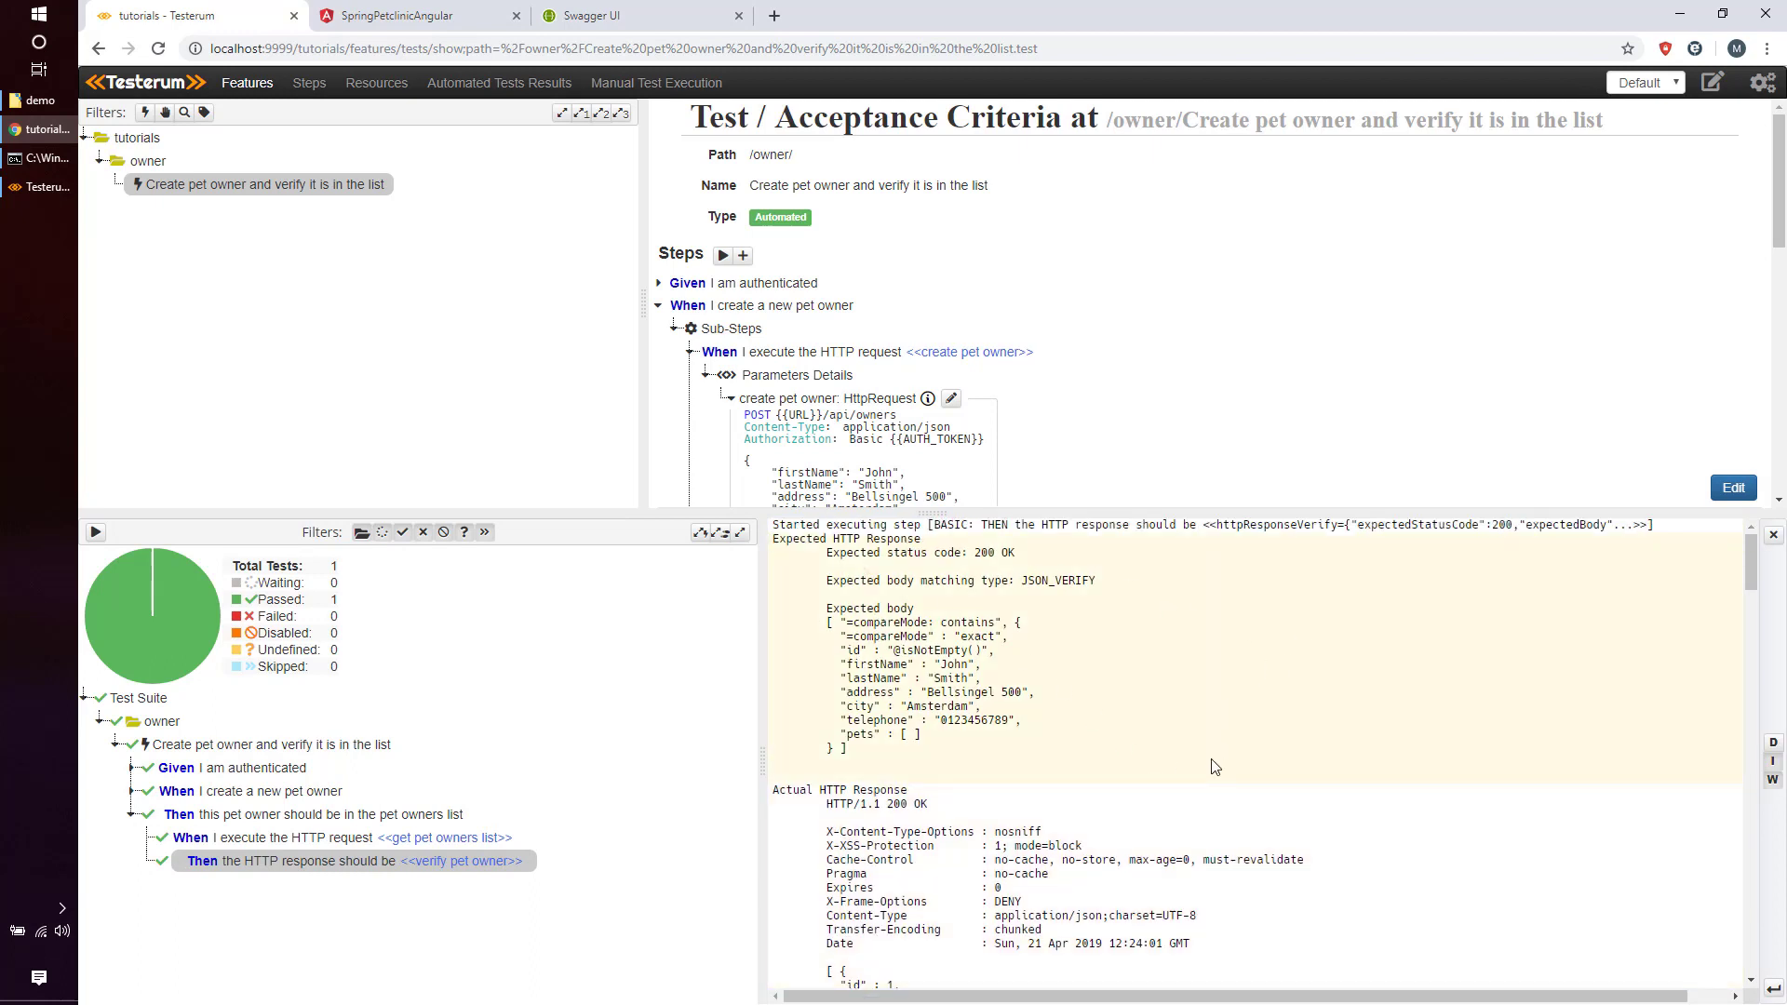
scroll(1205, 773, "down", 1)
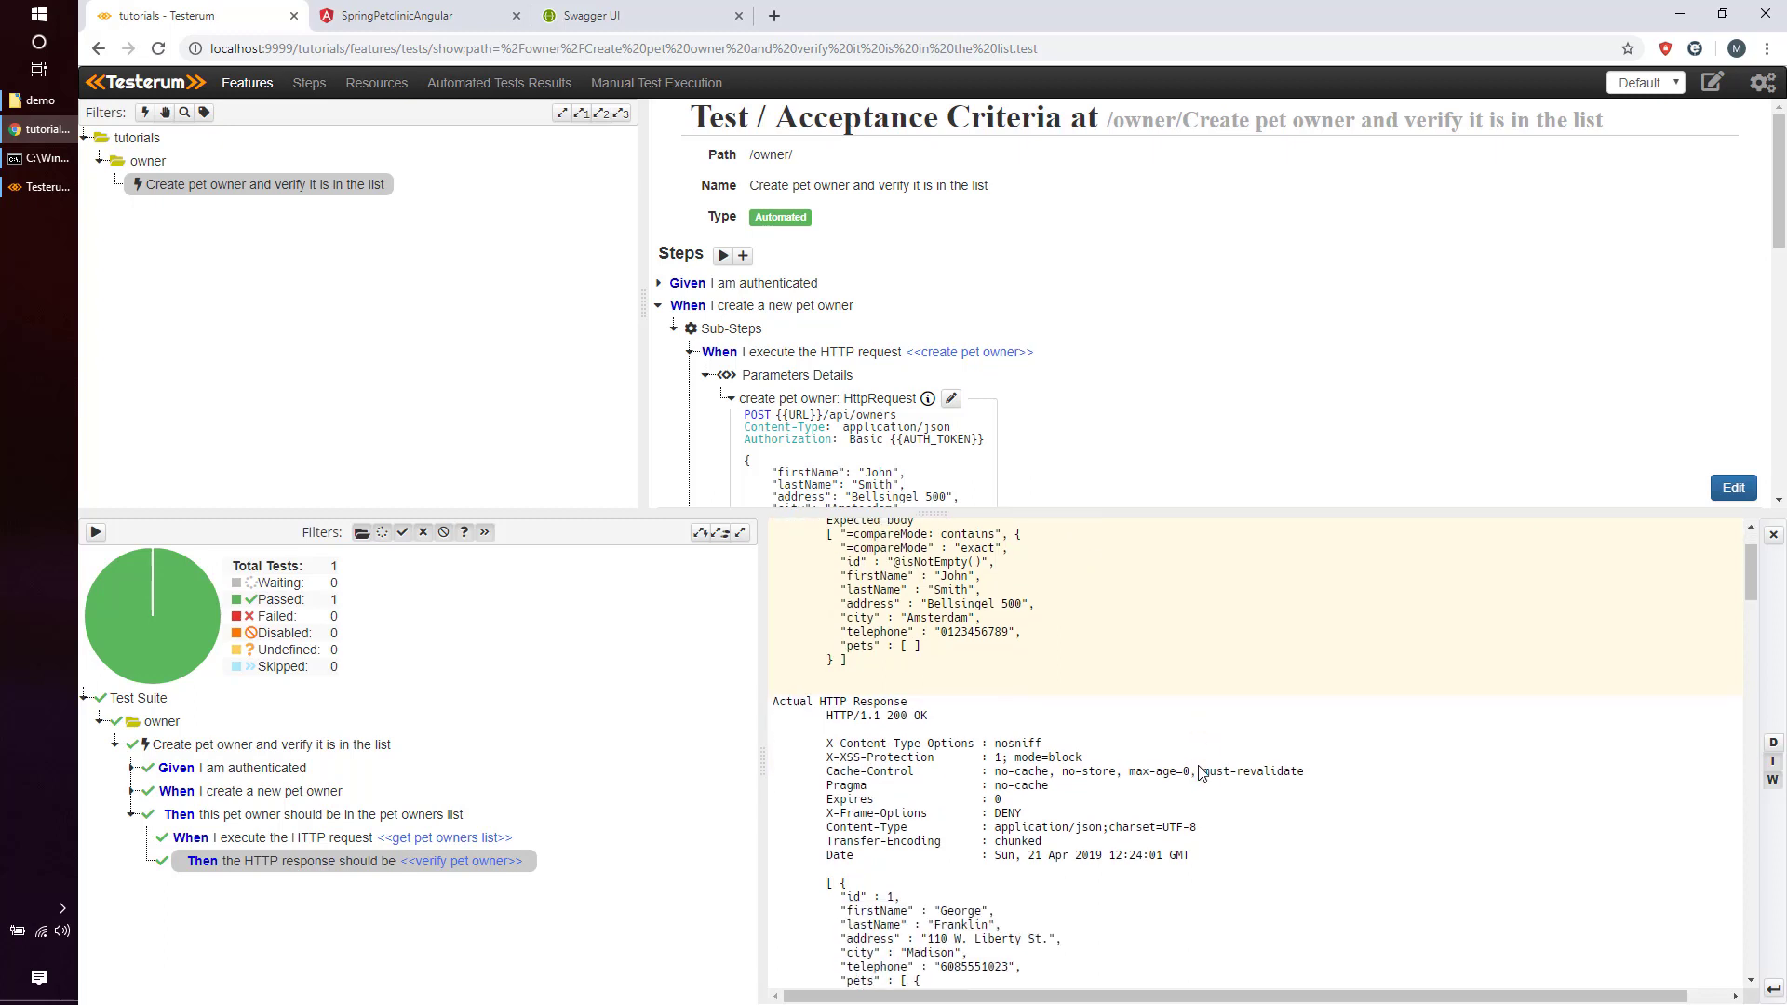
scroll(977, 739, "up", 1)
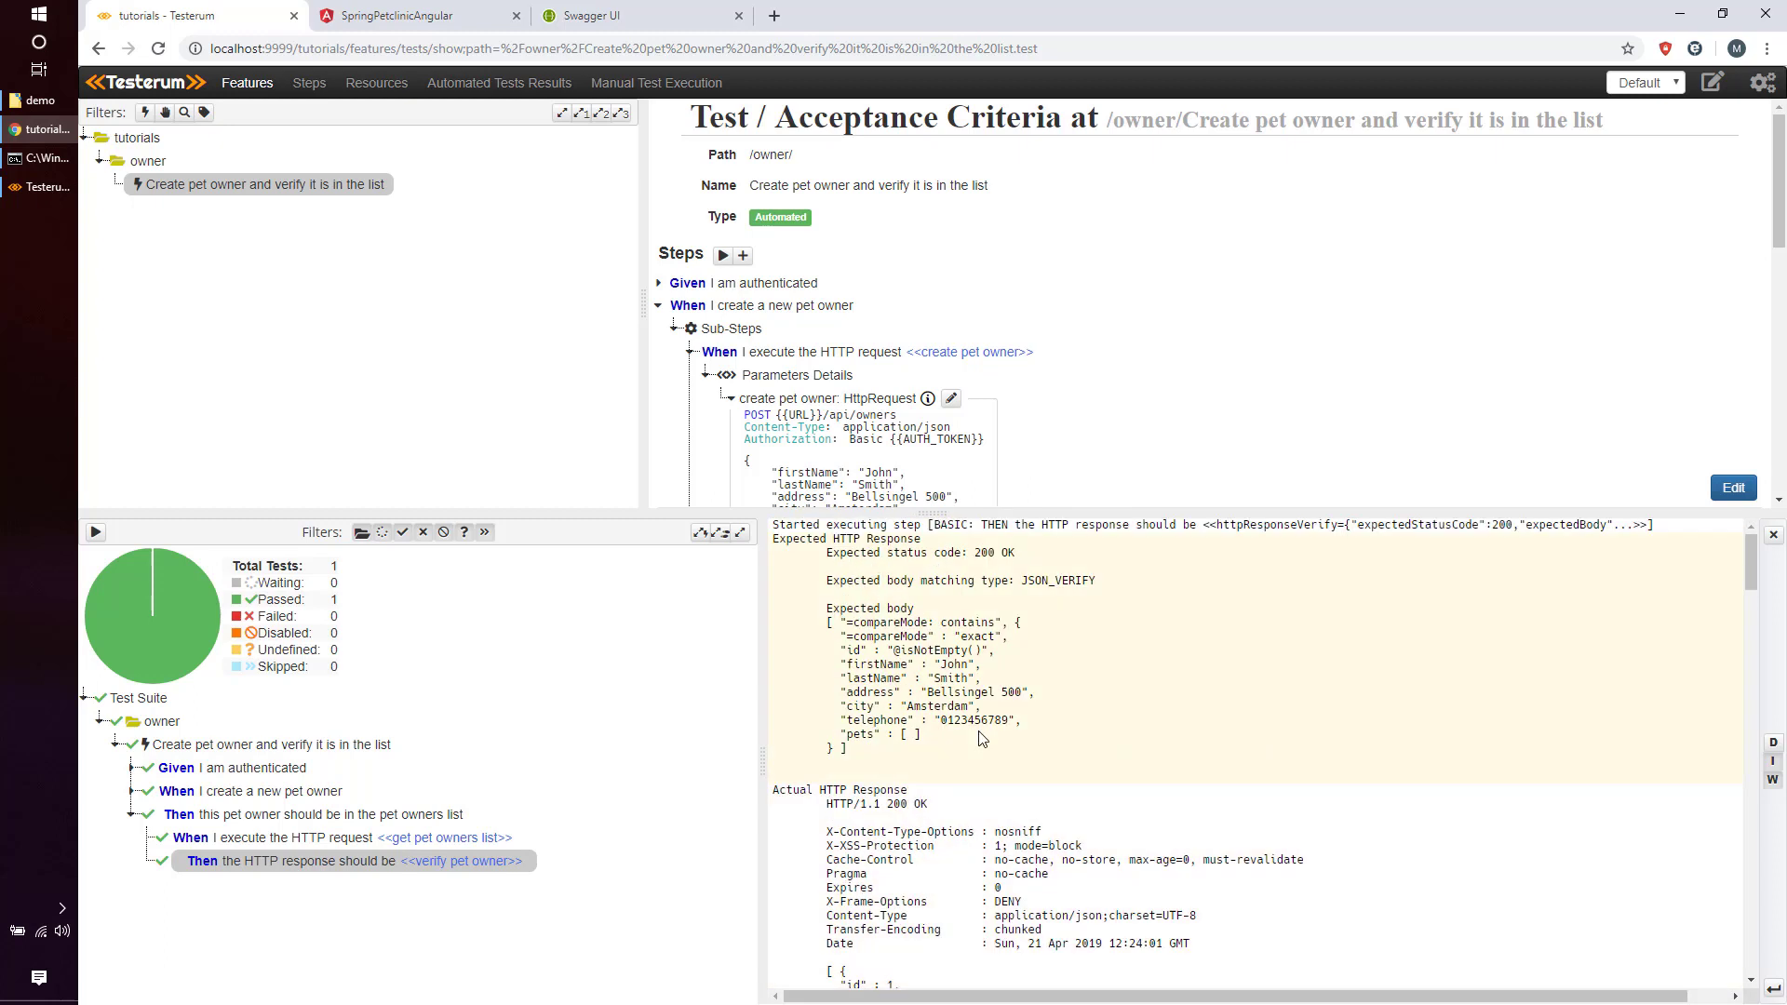
Enlarge the test pane and collapse the create-owner and owners-list steps.
left_click_drag(942, 521, 923, 750)
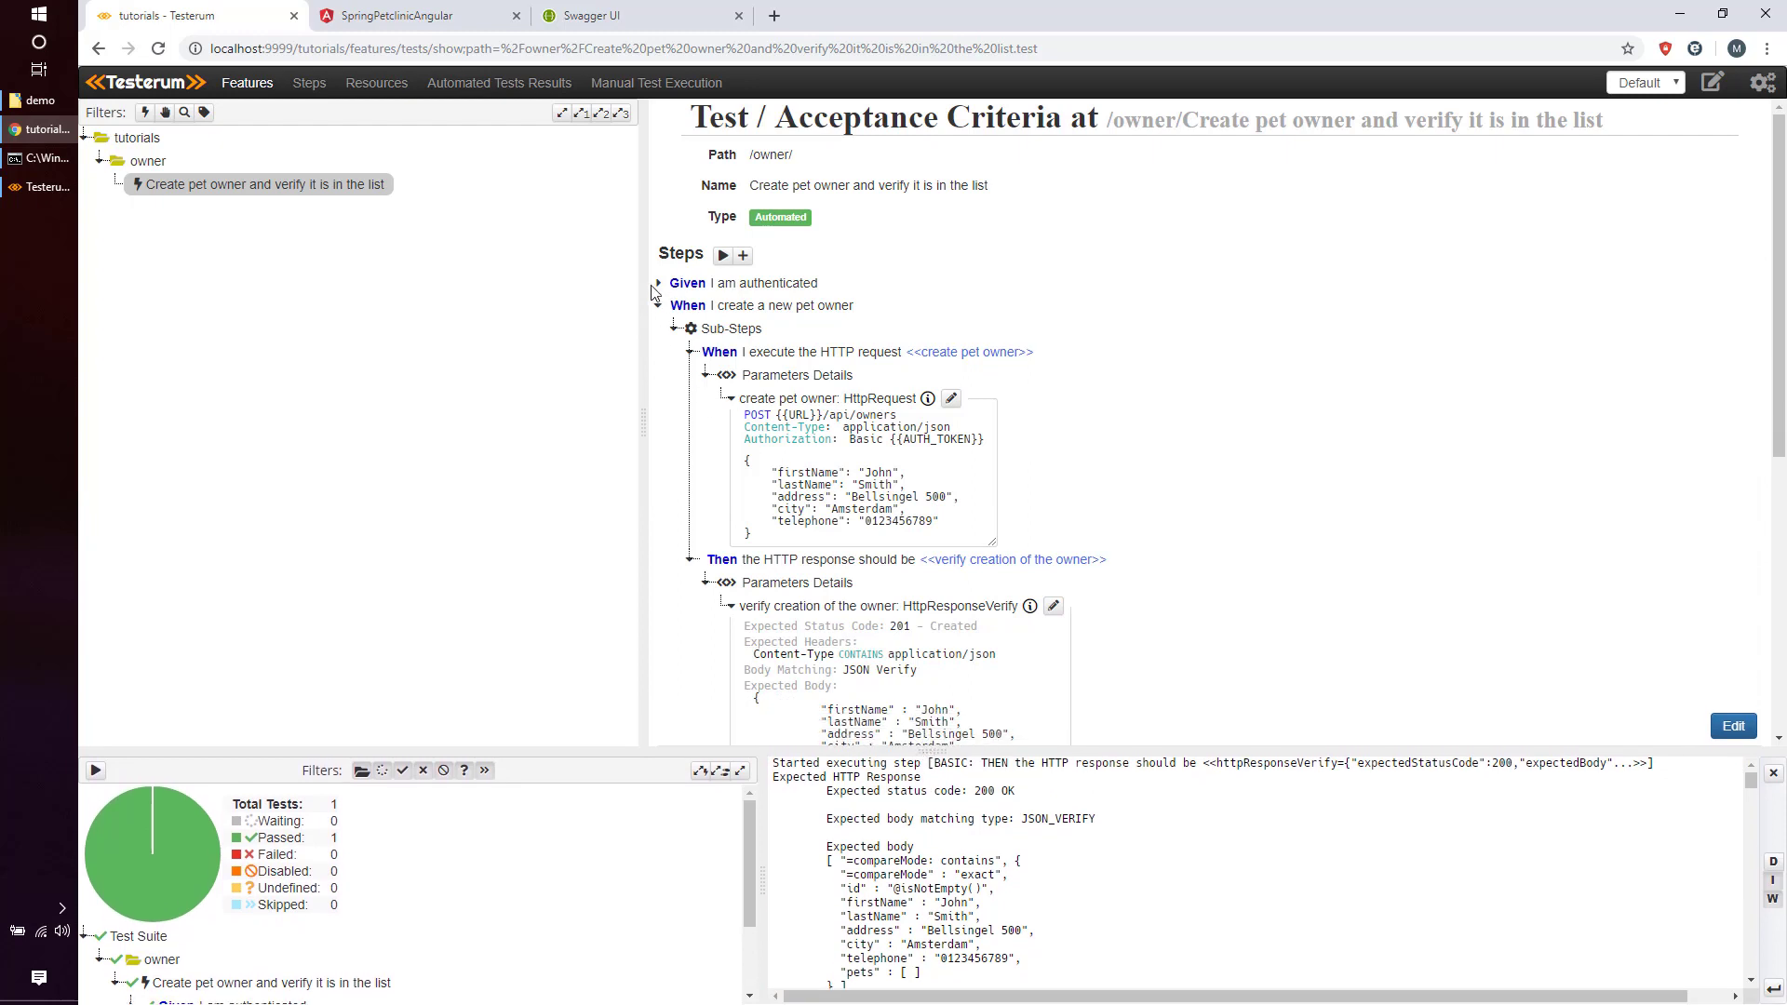
left_click(658, 308)
left_click(659, 330)
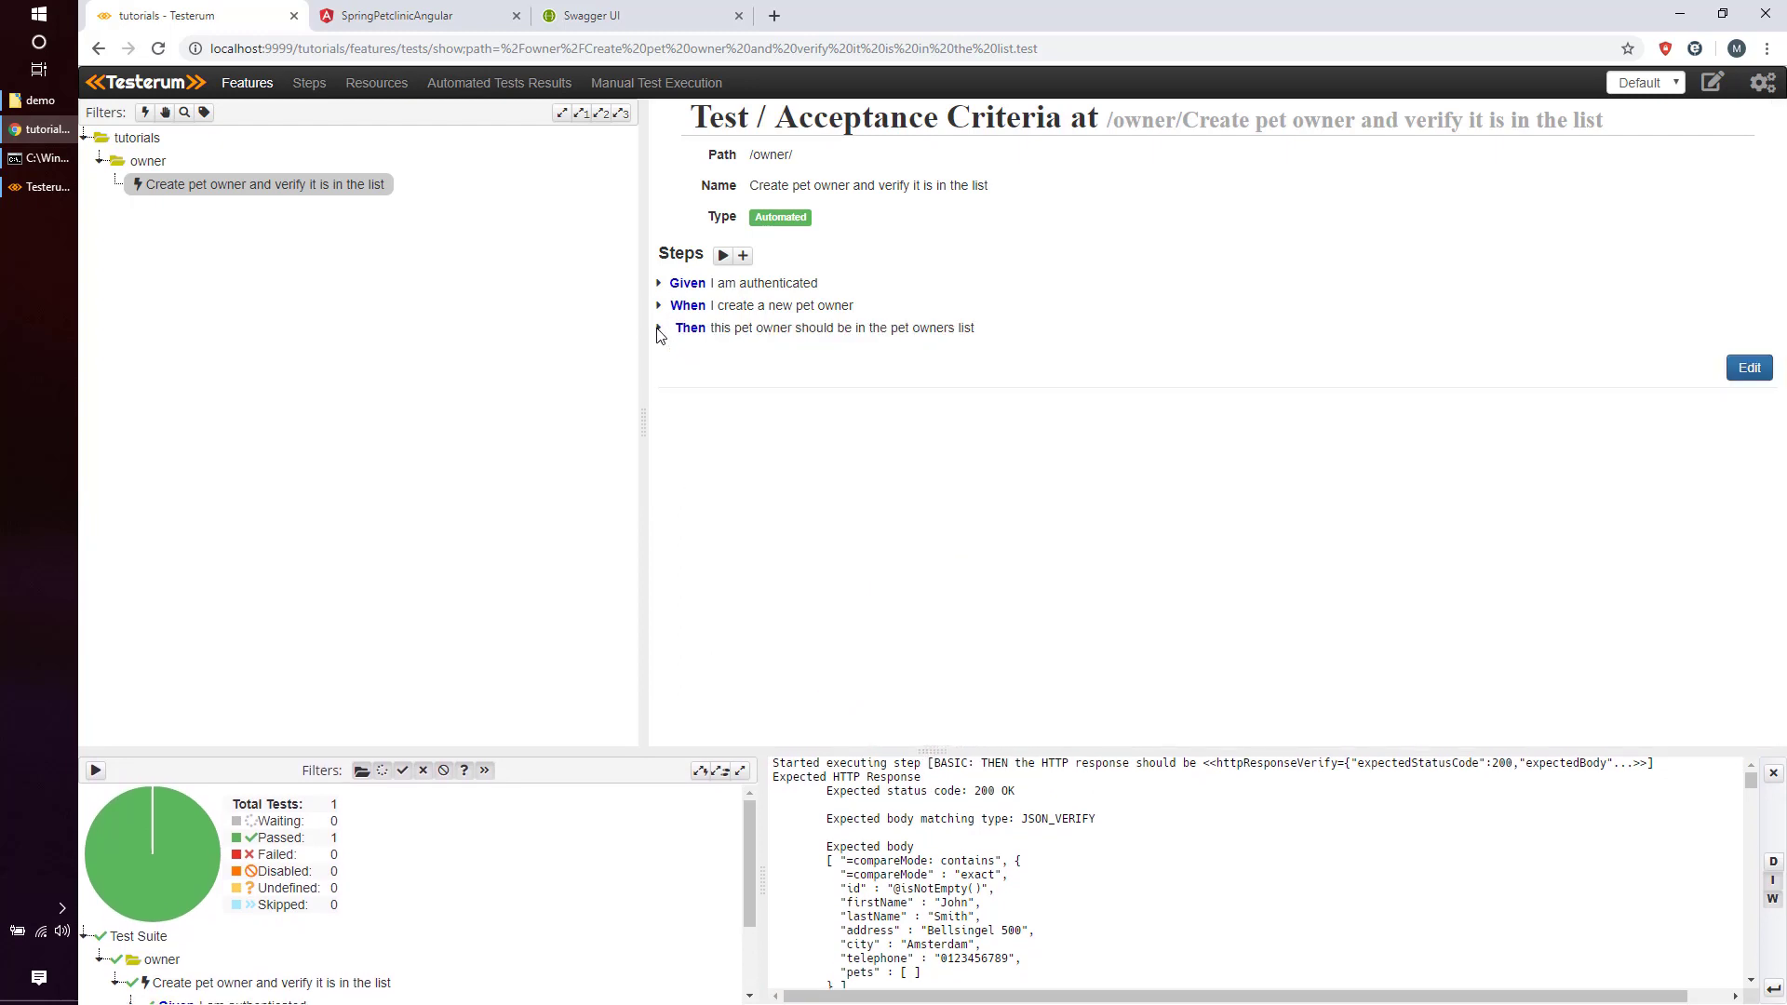